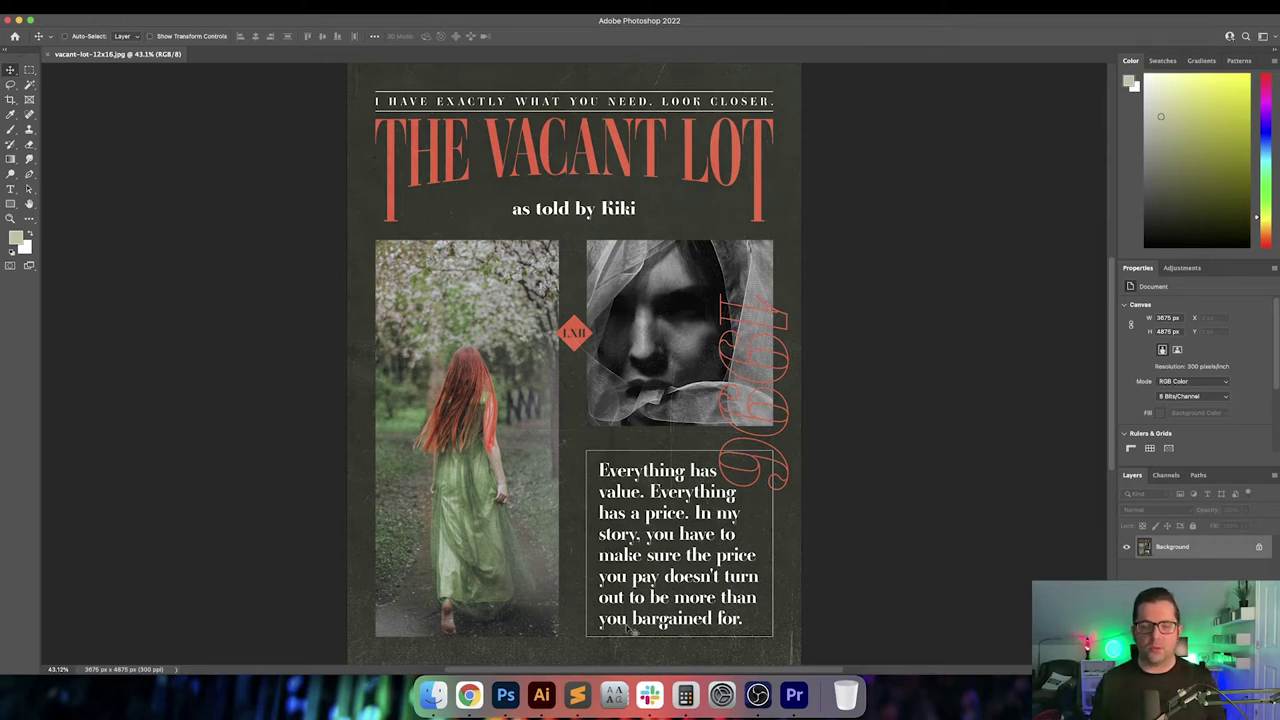
Compare the finished Vacant Lot poster in Photoshop with the poster layouts on the artboards in Illustrator
{"action": "left_click", "coordinate": [541, 695]}
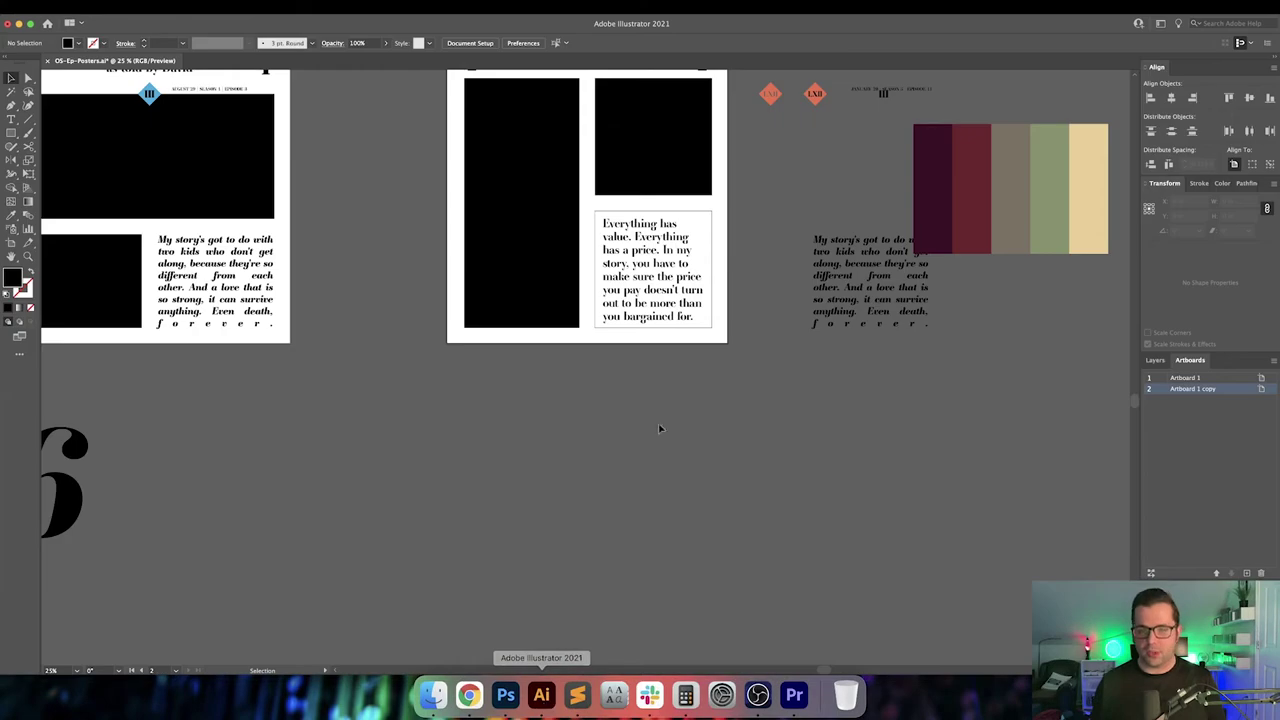
{"action": "scroll", "coordinate": [554, 495], "scroll_direction": "left", "scroll_amount": 3}
{"action": "scroll", "coordinate": [477, 411], "scroll_direction": "left", "scroll_amount": 3}
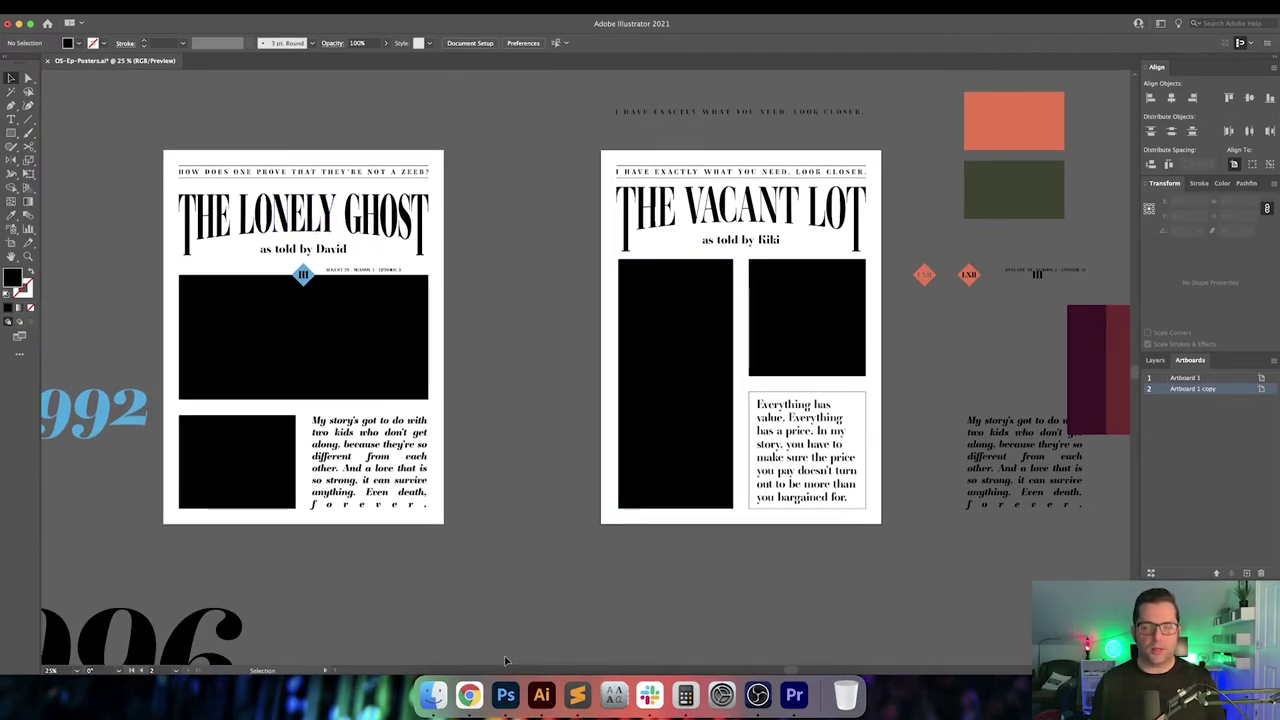
{"action": "left_click", "coordinate": [505, 693]}
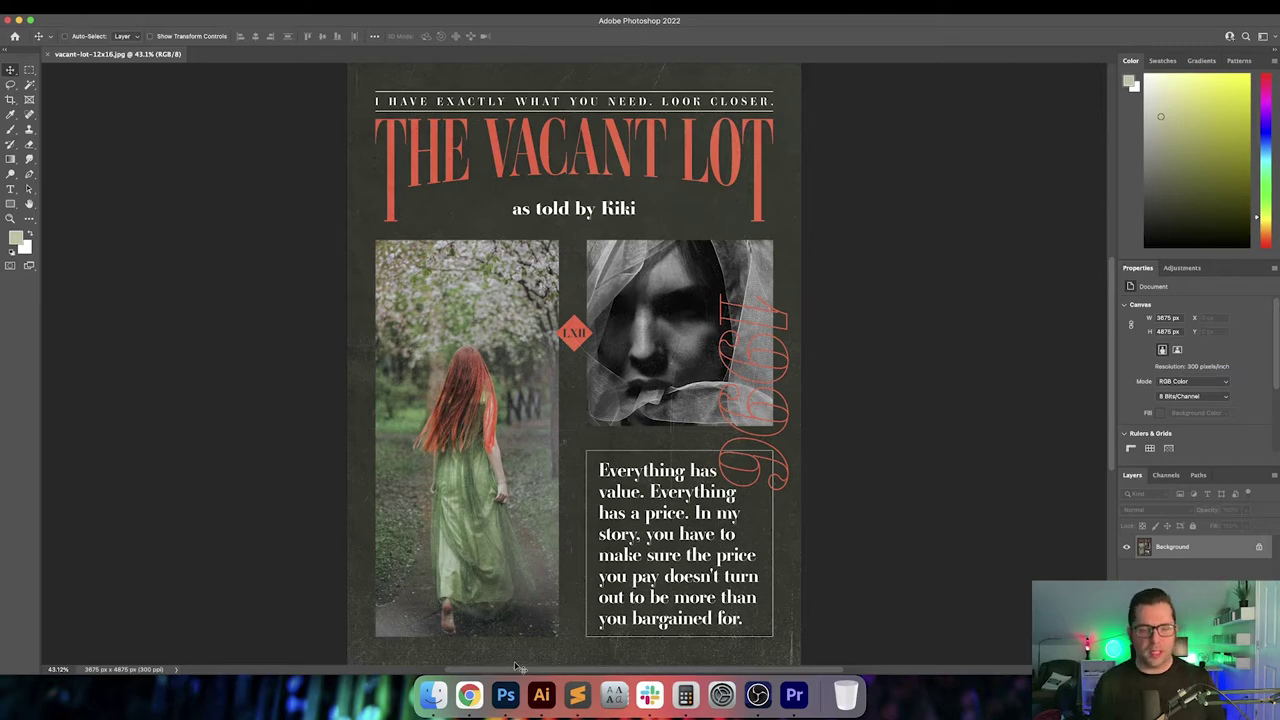
{"action": "left_click", "coordinate": [541, 693]}
{"action": "key", "text": "space"}
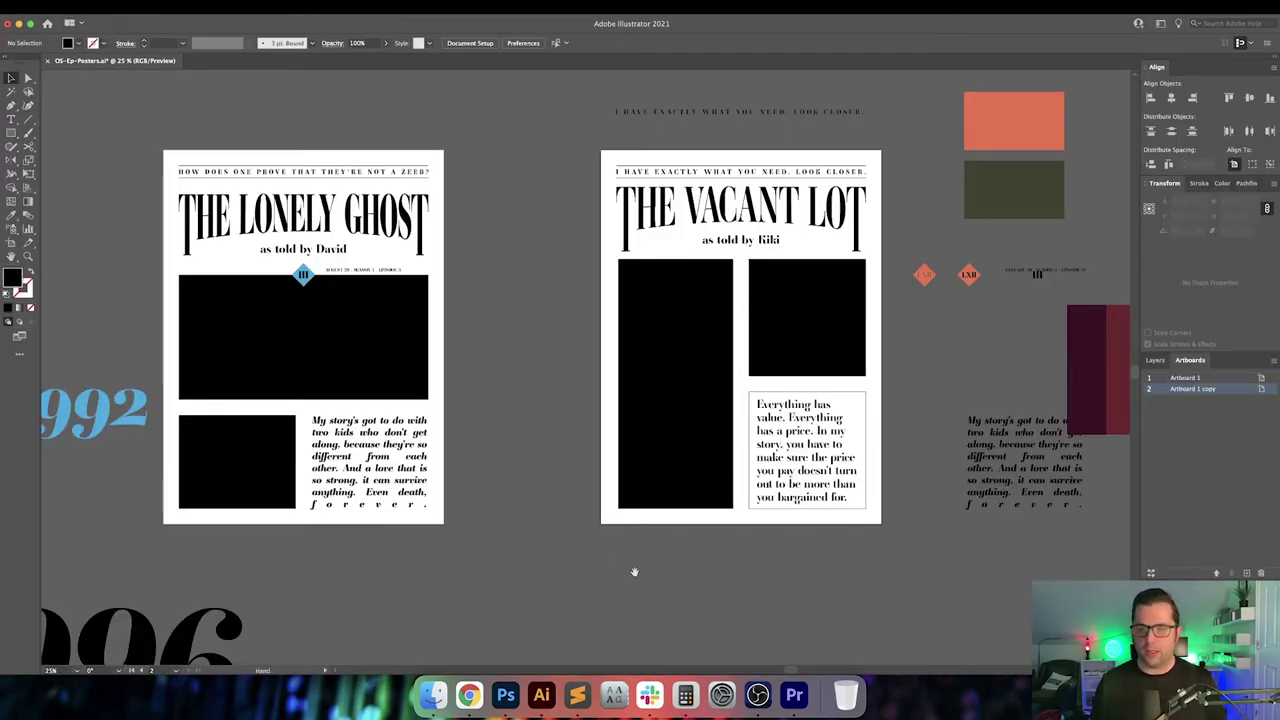
{"action": "left_click_drag", "start_coordinate": [635, 571], "coordinate": [533, 528]}
{"action": "key", "text": "super+minus"}
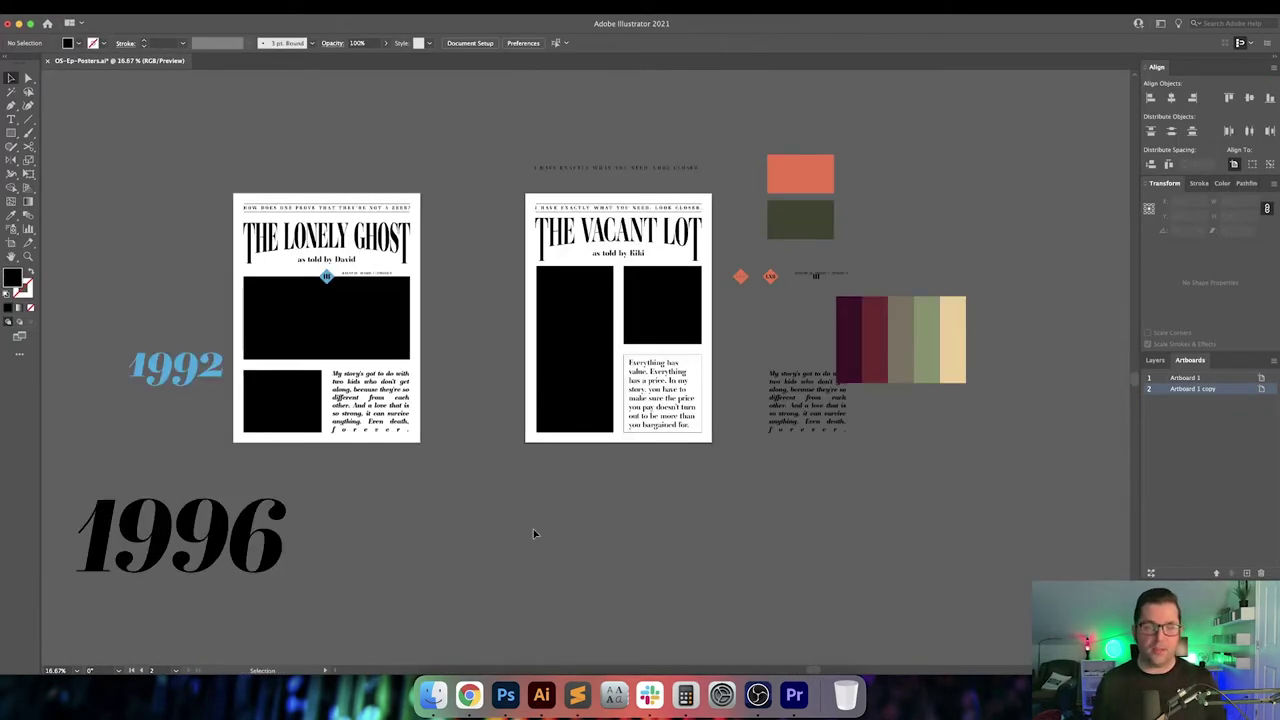
Switch to Finder and open the Are You Afraid of the Dark folder inside Design Projects on the Mothership drive
{"action": "left_click", "coordinate": [433, 693]}
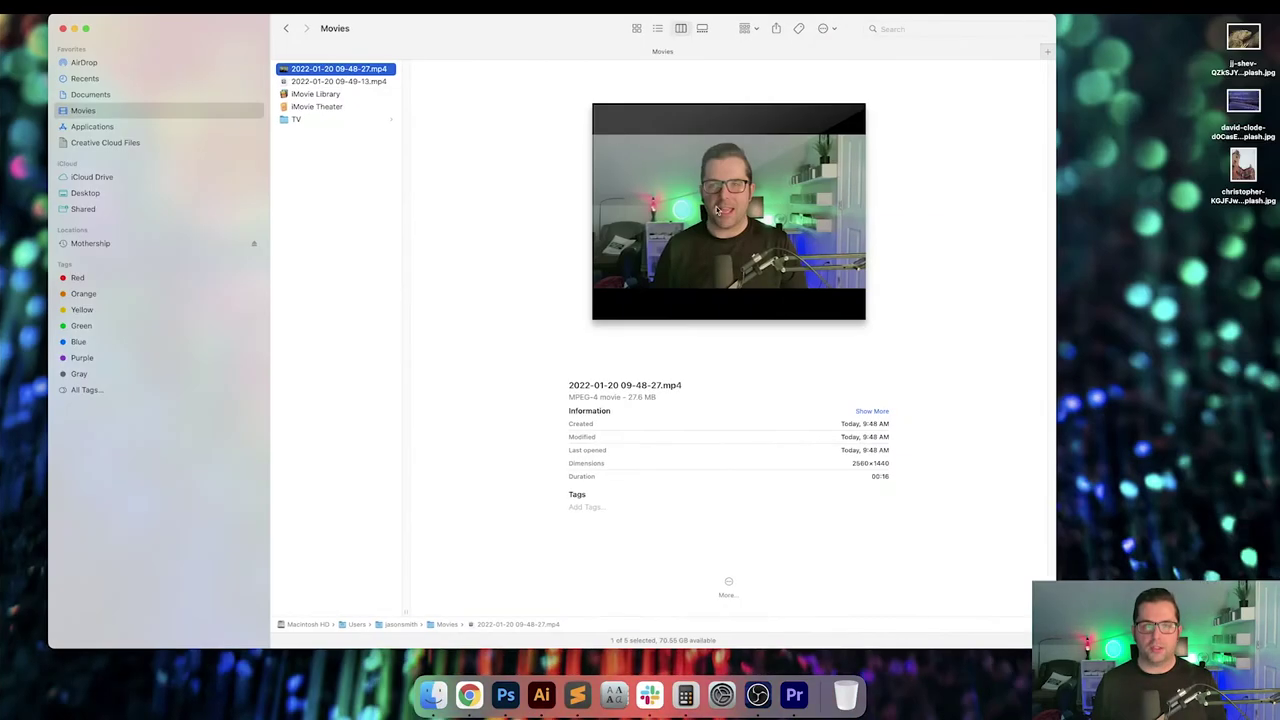
{"action": "left_click", "coordinate": [110, 243]}
{"action": "left_click", "coordinate": [340, 94]}
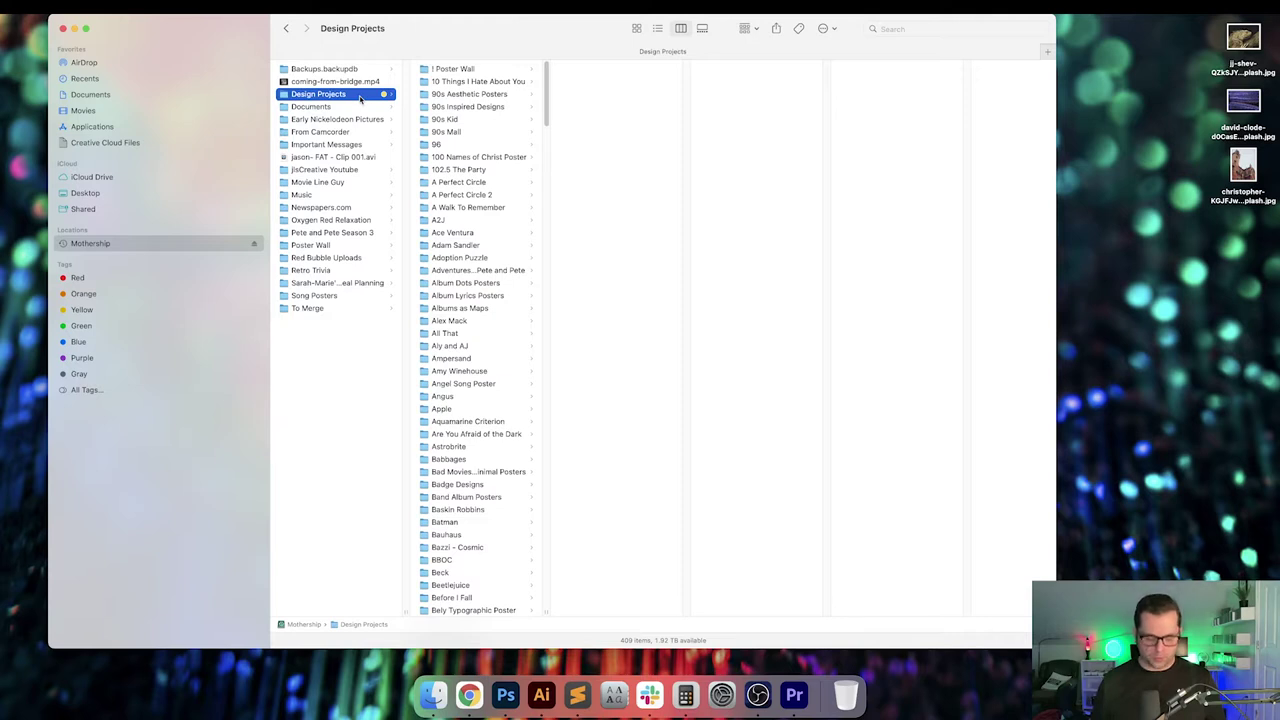
{"action": "key", "text": "Right"}
{"action": "type", "text": "are"}
{"action": "key", "text": "Right"}
Open lonely-ghost-12x16.jpg from the Lonely Ghost folder in One Sheet Episode Posters in Photoshop and view it enlarged
{"action": "key", "text": "Down"}
{"action": "key", "text": "Down"}
{"action": "key", "text": "Down"}
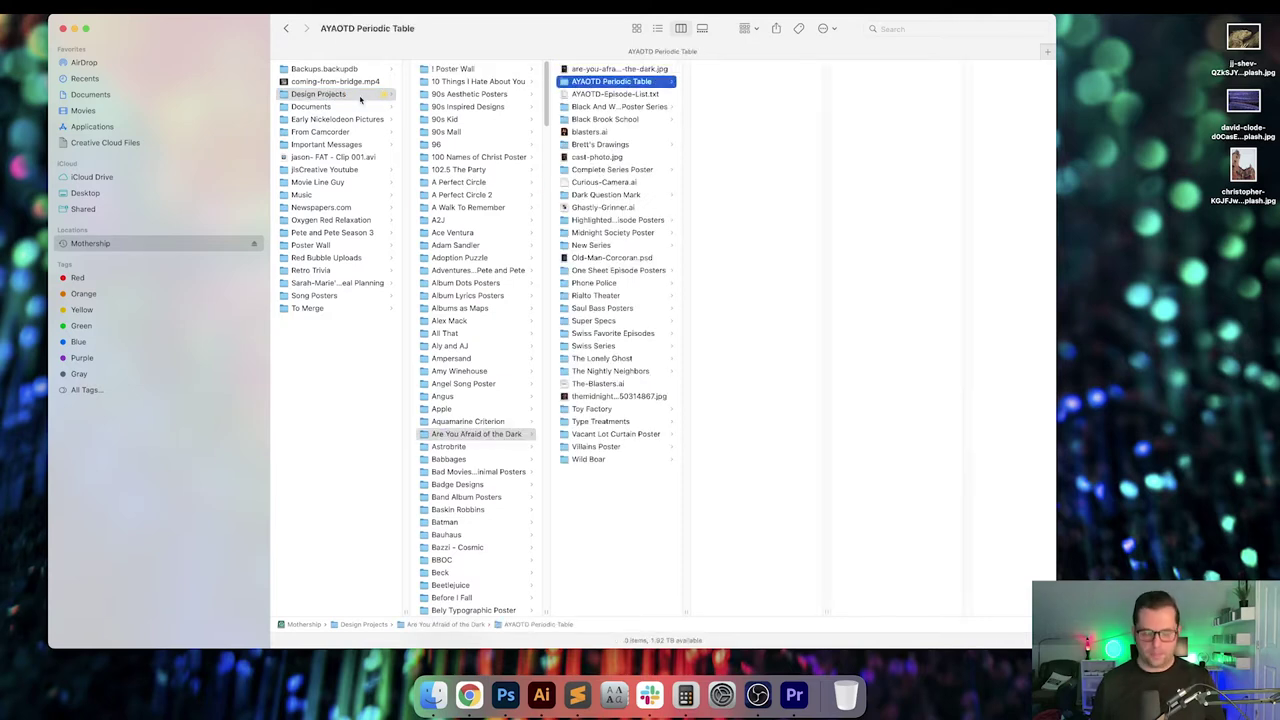
{"action": "type", "text": "old"}
{"action": "key", "text": "Down"}
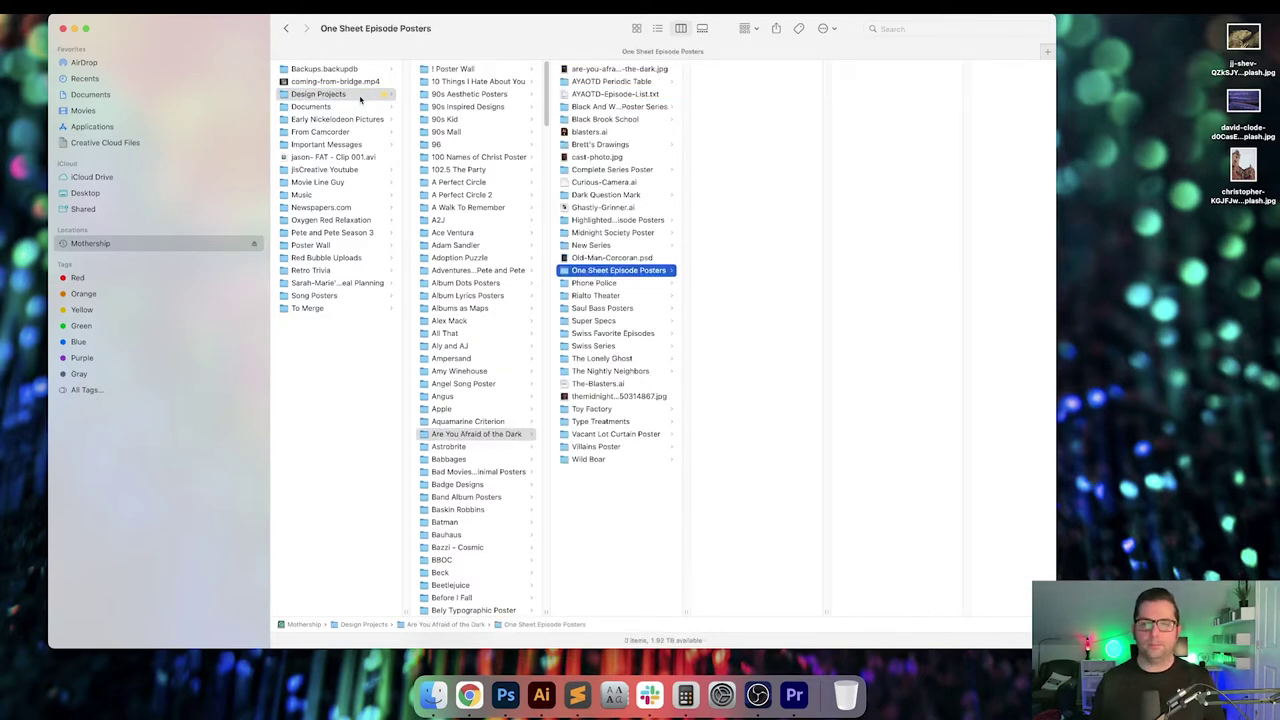
{"action": "key", "text": "Right"}
{"action": "key", "text": "Right"}
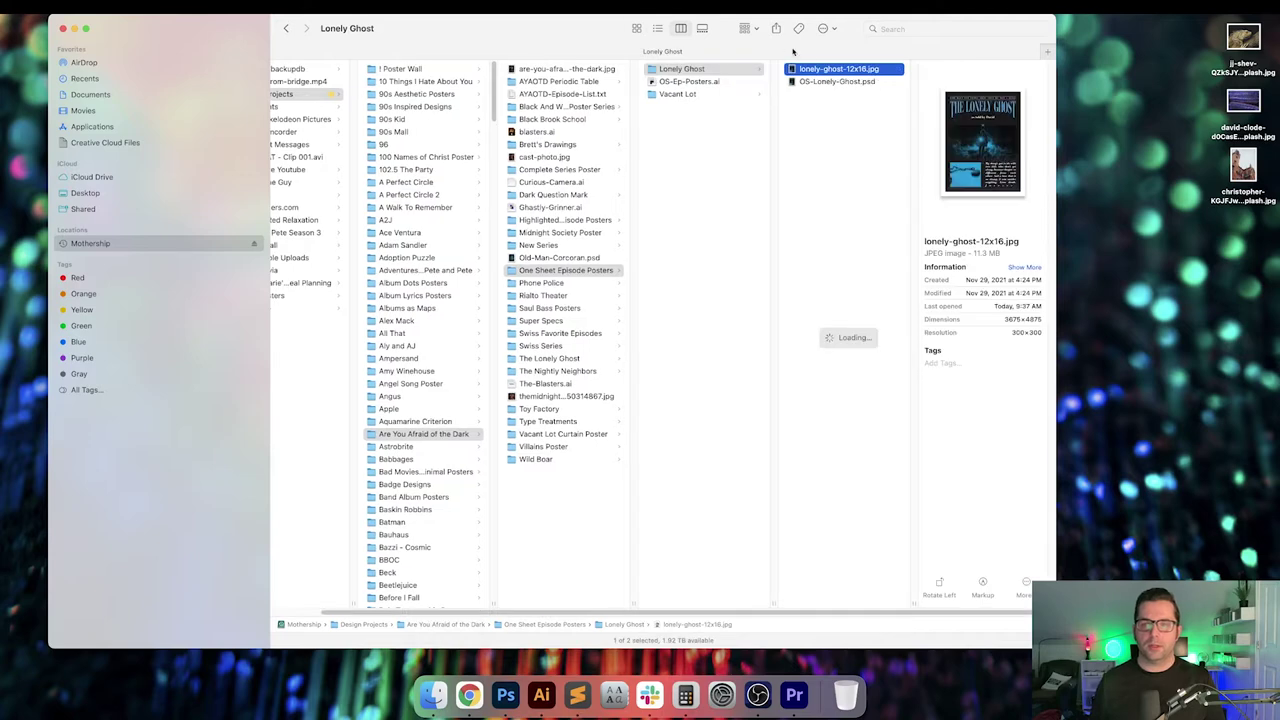
{"action": "double_click", "coordinate": [831, 69]}
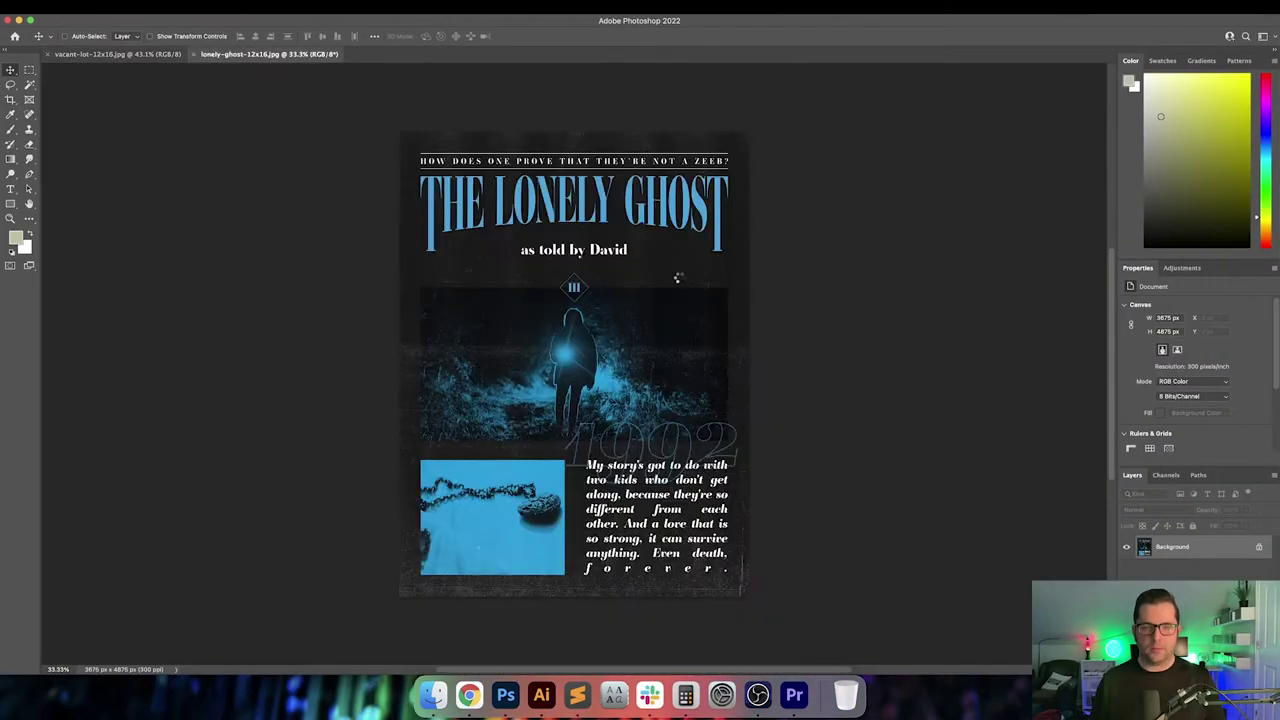
{"action": "key", "text": "super+equal"}
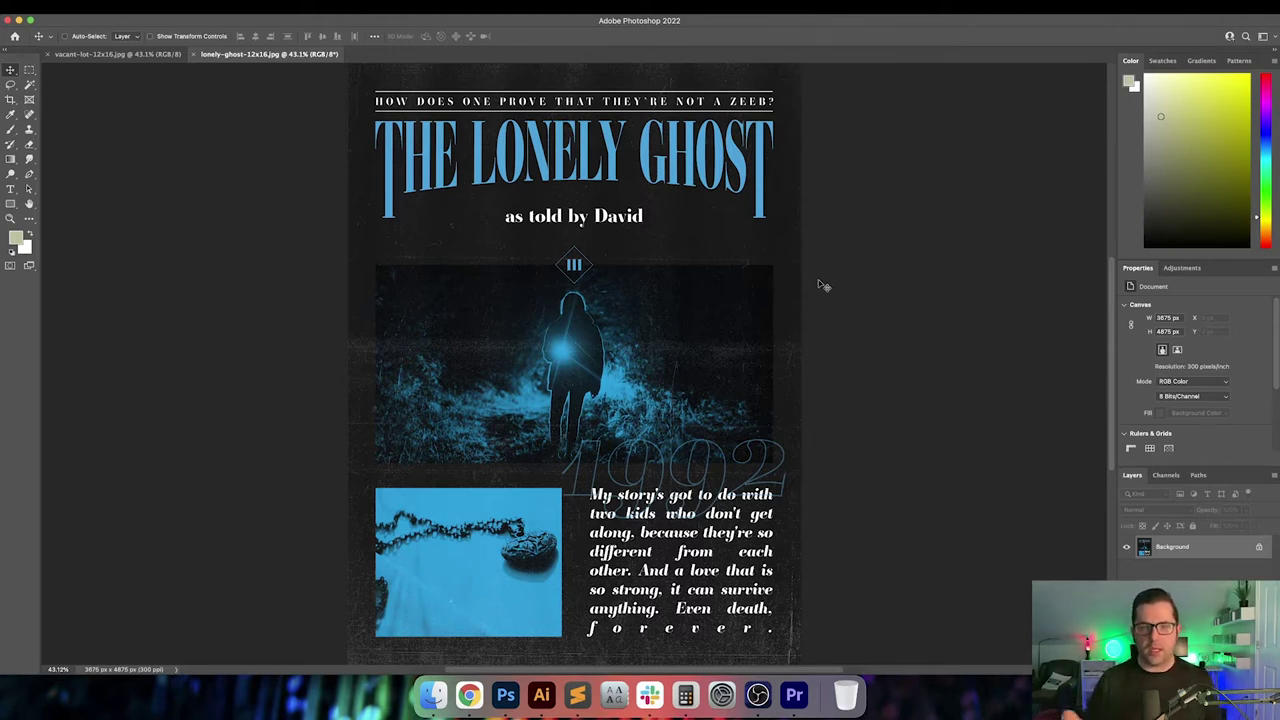
Switch to Illustrator and draw a new artboard about 14.7 in wide and 24 in tall beyond the colour swatches, level with the Vacant Lot artboard
{"action": "left_click", "coordinate": [541, 695]}
{"action": "scroll", "coordinate": [805, 524], "scroll_direction": "right", "scroll_amount": 2}
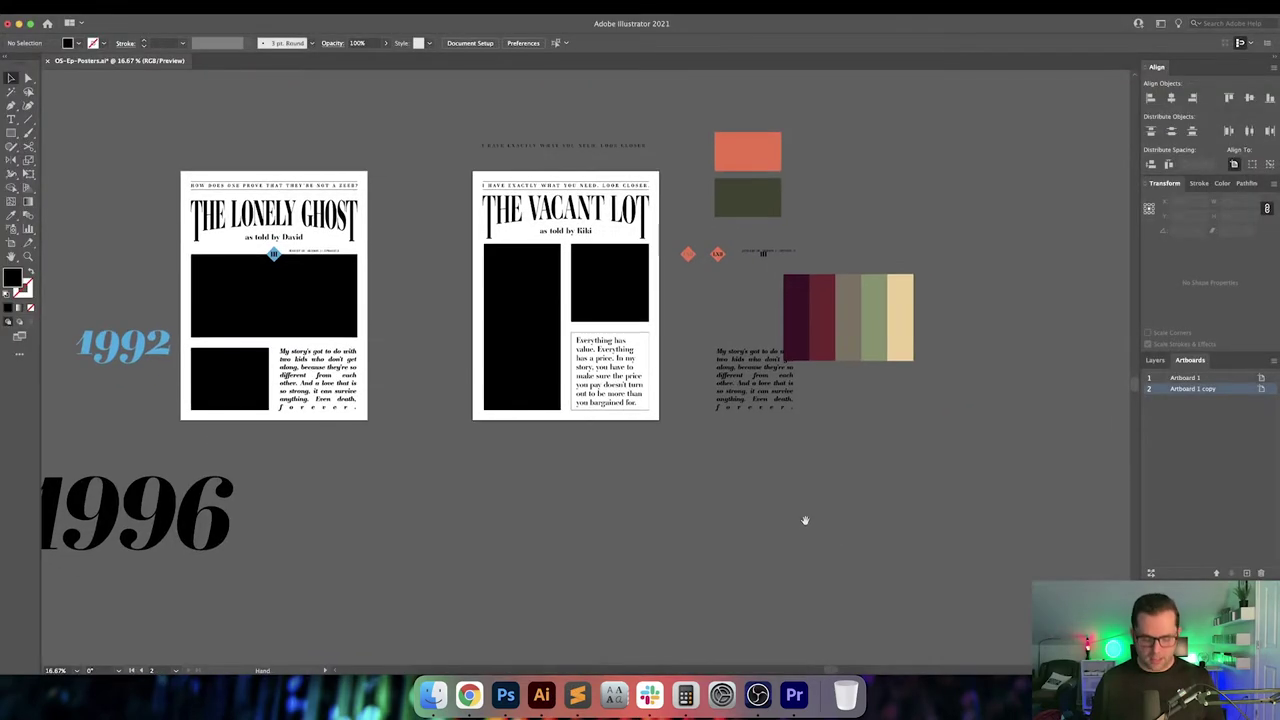
{"action": "left_click_drag", "start_coordinate": [802, 525], "coordinate": [726, 425]}
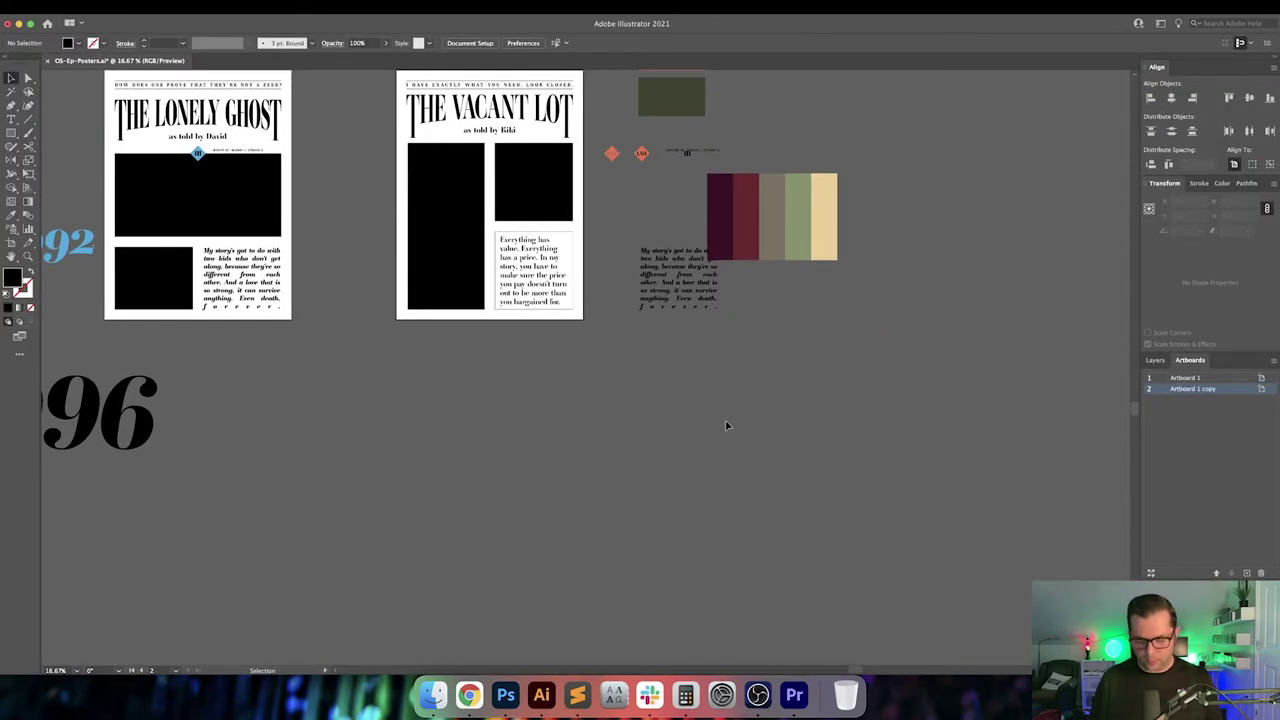
{"action": "key", "text": "shift+o"}
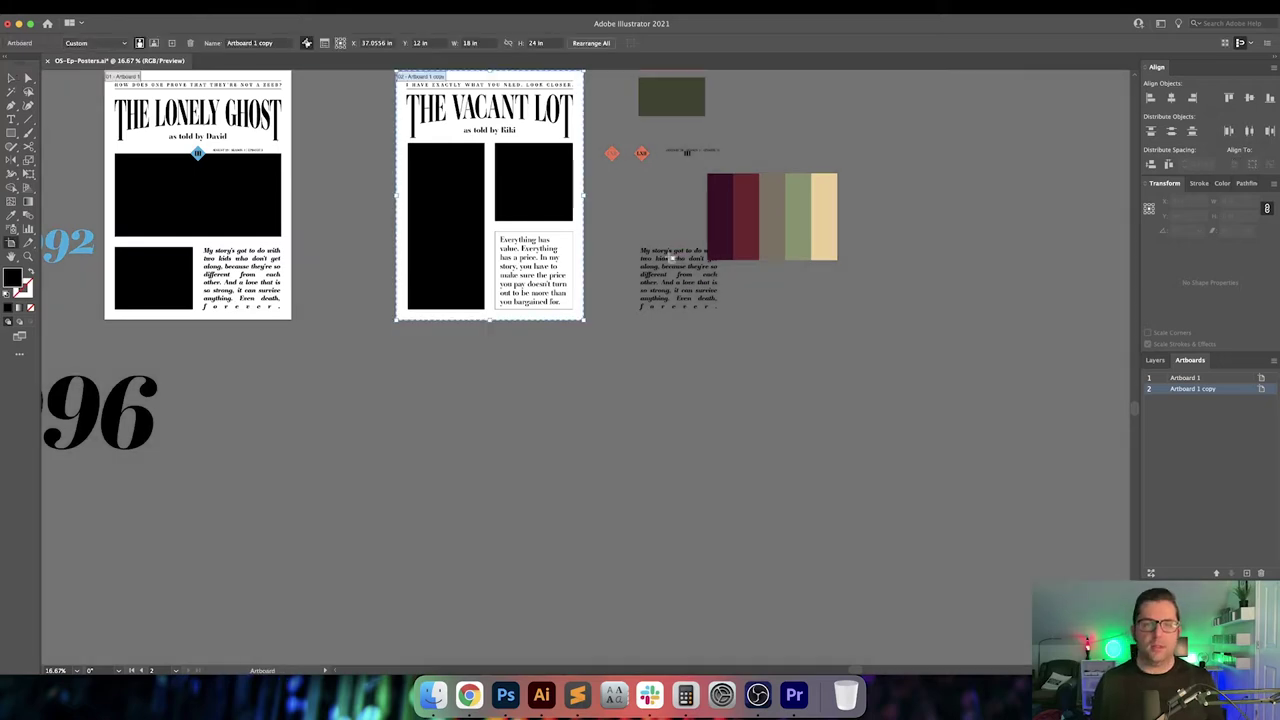
{"action": "key", "text": "v"}
{"action": "left_click_drag", "start_coordinate": [639, 440], "coordinate": [641, 388]}
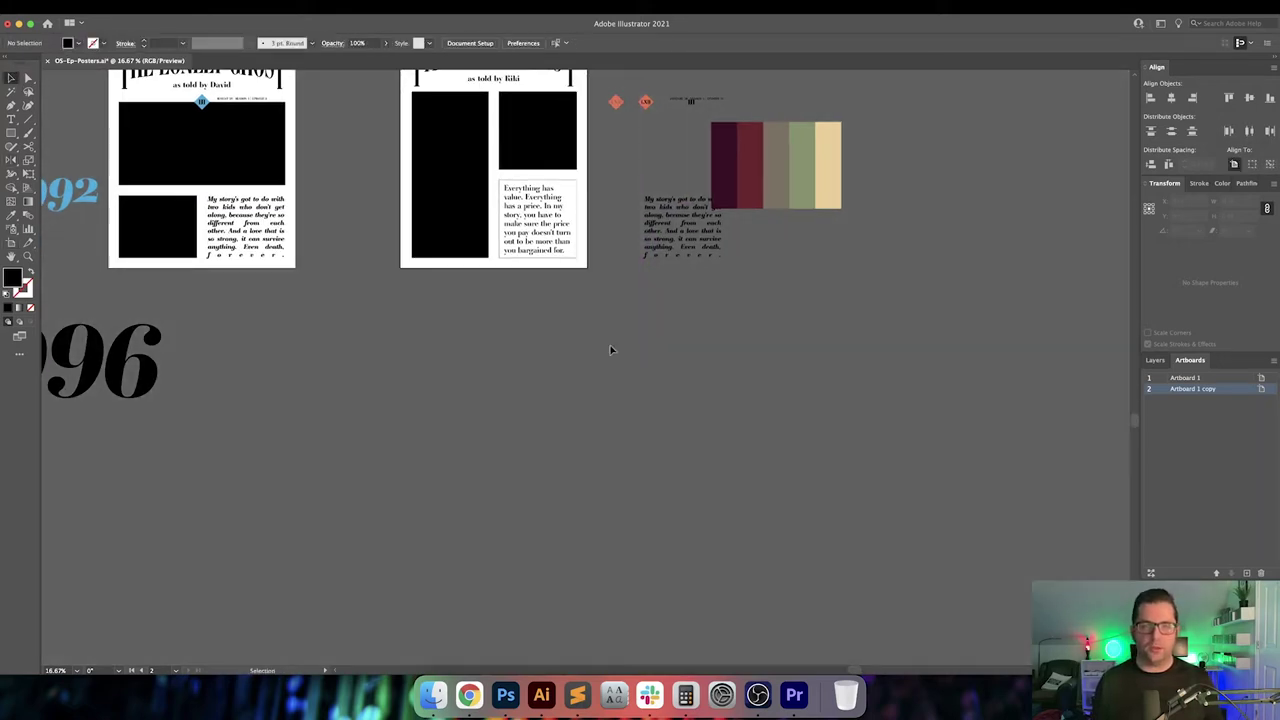
{"action": "key", "text": "shift+o"}
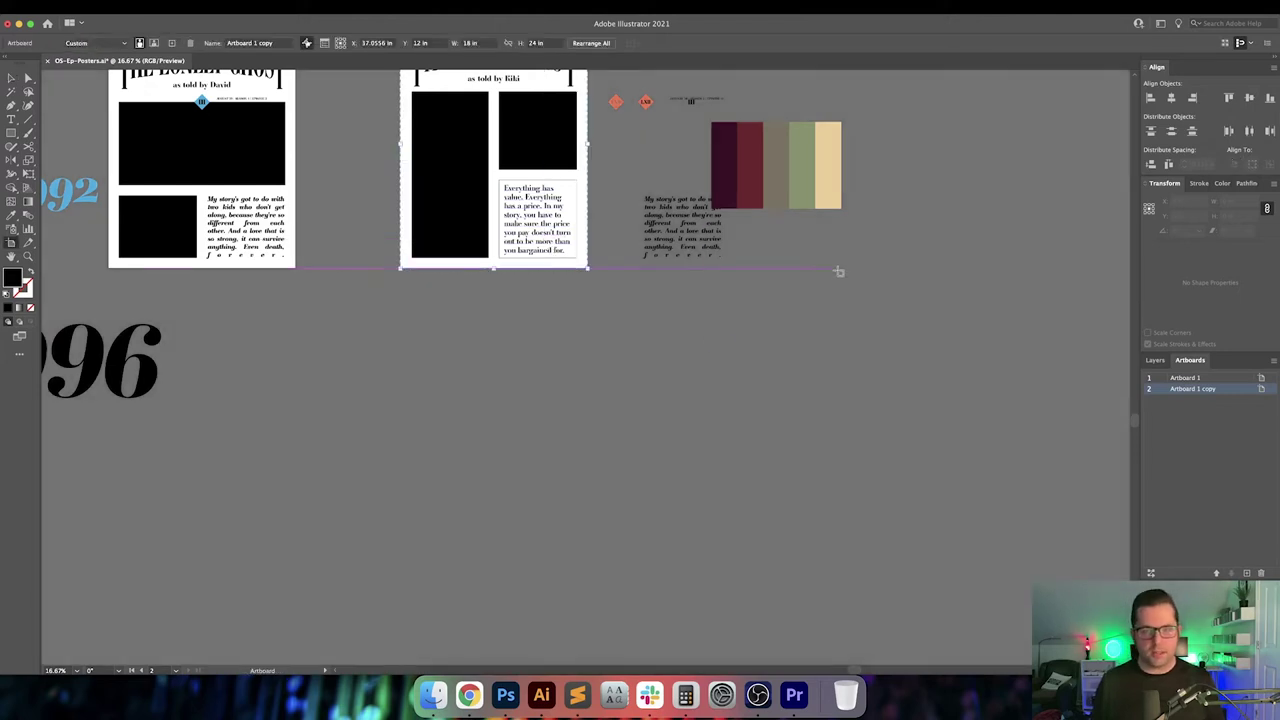
{"action": "left_click_drag", "start_coordinate": [834, 271], "coordinate": [556, 429]}
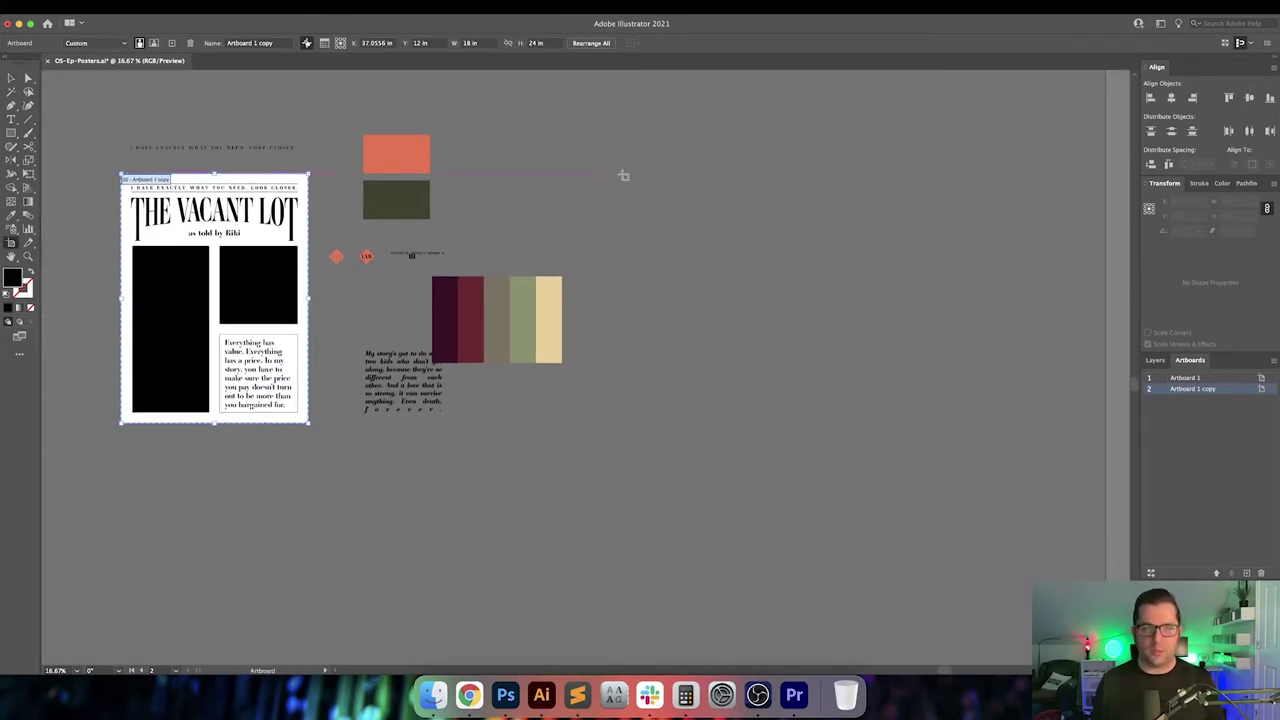
{"action": "left_click_drag", "start_coordinate": [622, 172], "coordinate": [775, 423]}
Set the new artboard's width to 18 in and finish artboard editing
{"action": "triple_click", "coordinate": [491, 42]}
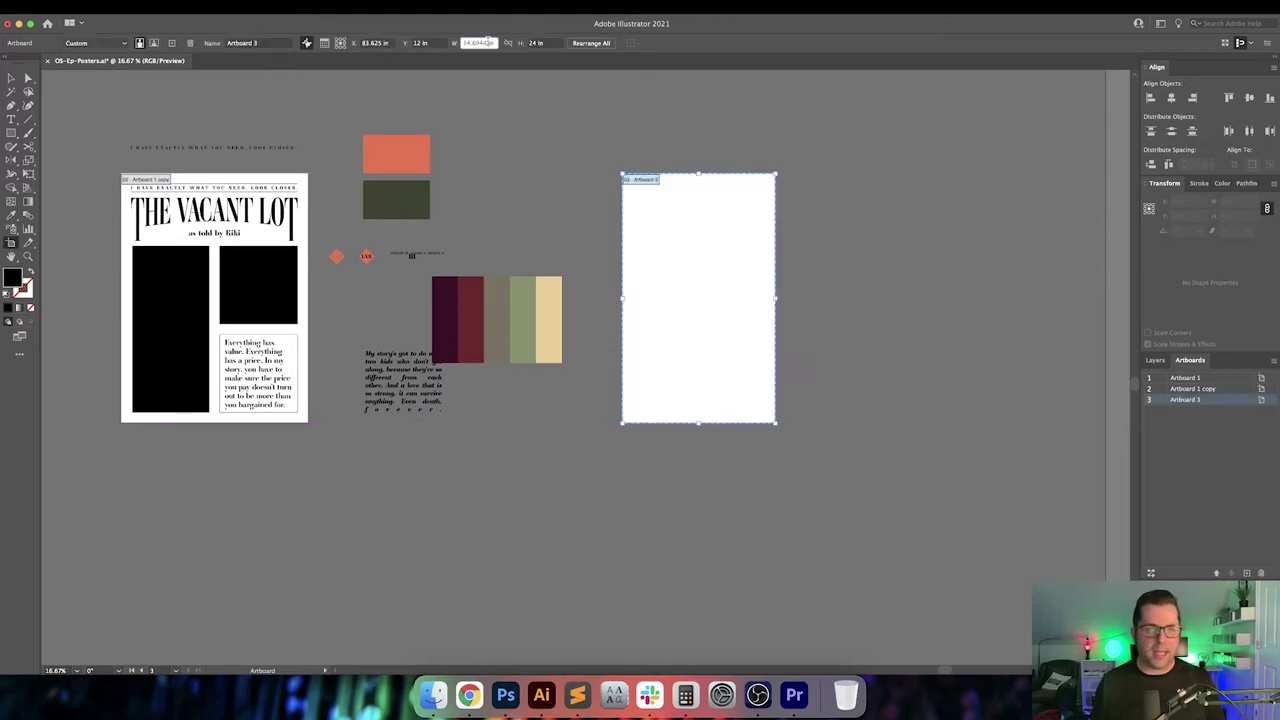
{"action": "type", "text": "18"}
{"action": "key", "text": "Return"}
{"action": "key", "text": "Escape"}
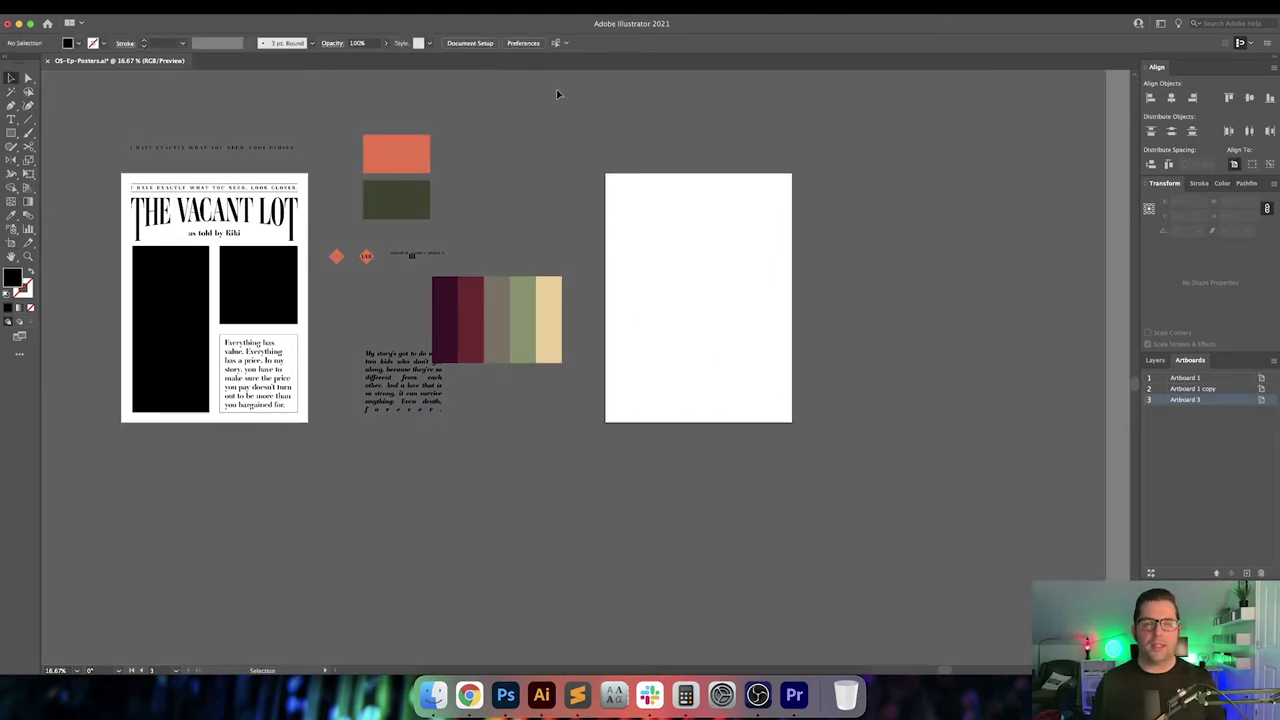
{"action": "scroll", "coordinate": [515, 219], "scroll_direction": "left", "scroll_amount": 10}
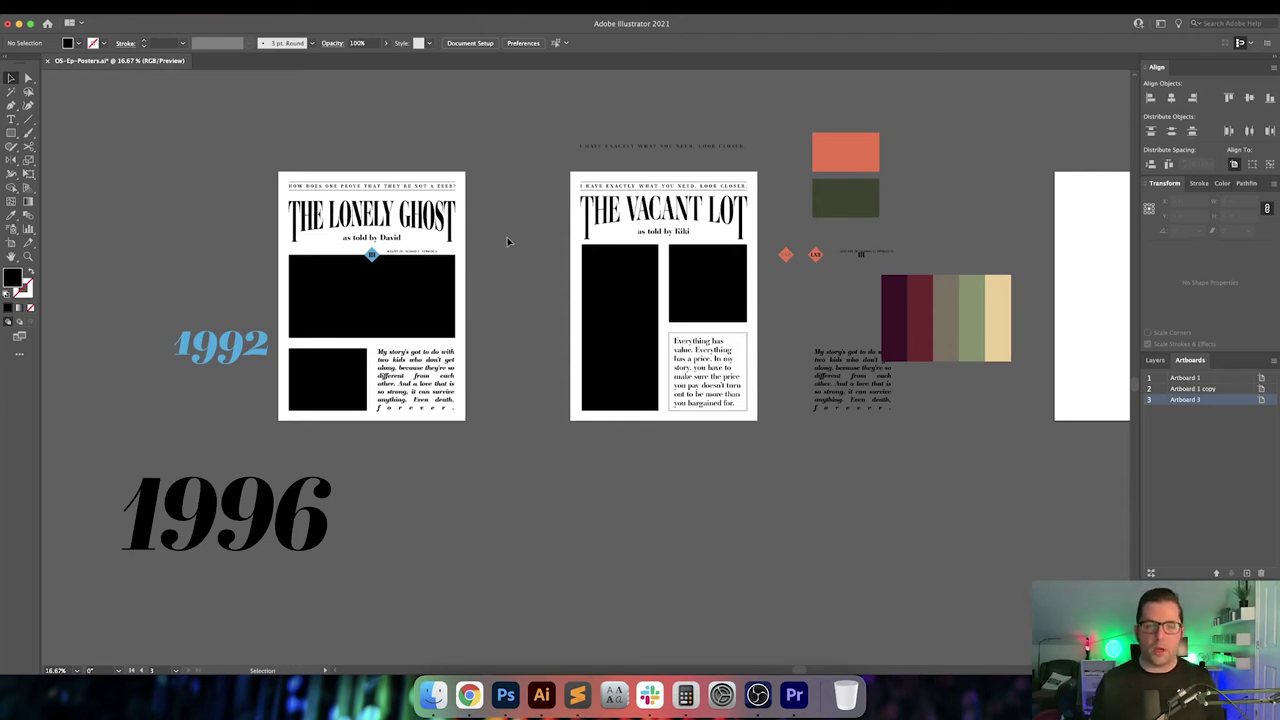
{"action": "scroll", "coordinate": [772, 250], "scroll_direction": "right", "scroll_amount": 5}
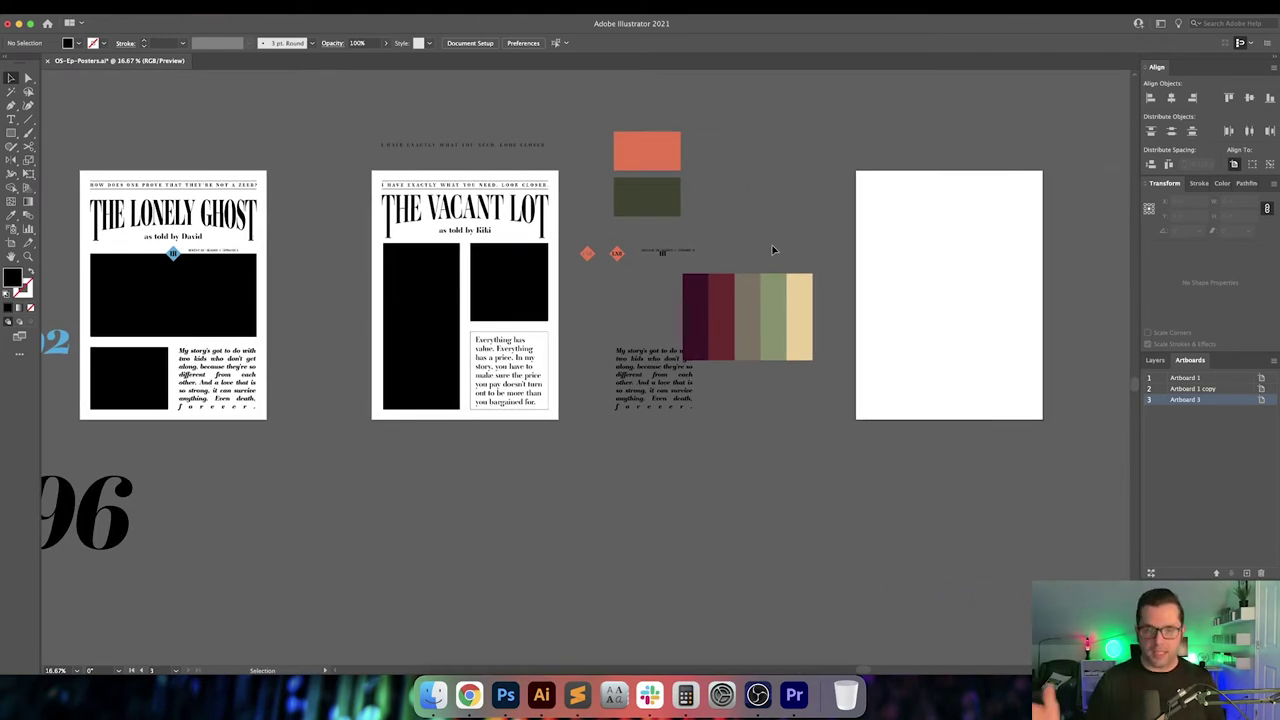
{"action": "scroll", "coordinate": [735, 243], "scroll_direction": "right", "scroll_amount": 2}
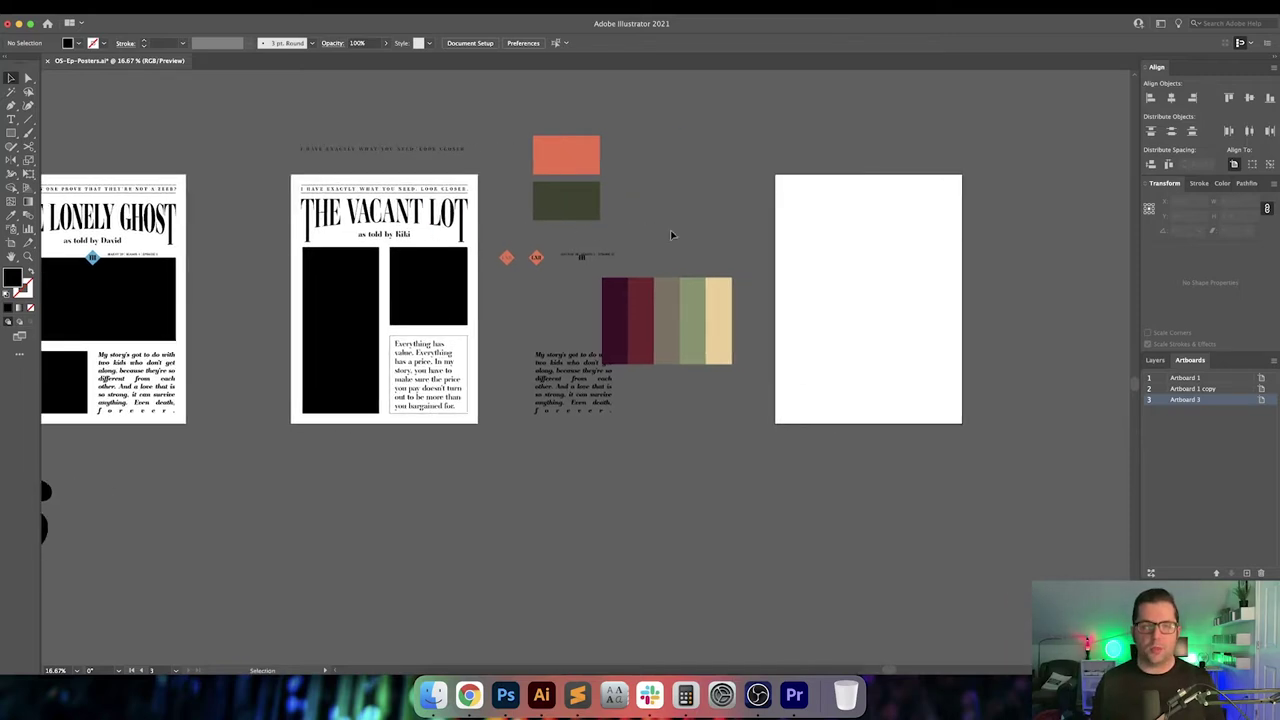
{"action": "left_click_drag", "start_coordinate": [293, 184], "coordinate": [485, 460]}
{"action": "left_click", "coordinate": [529, 292]}
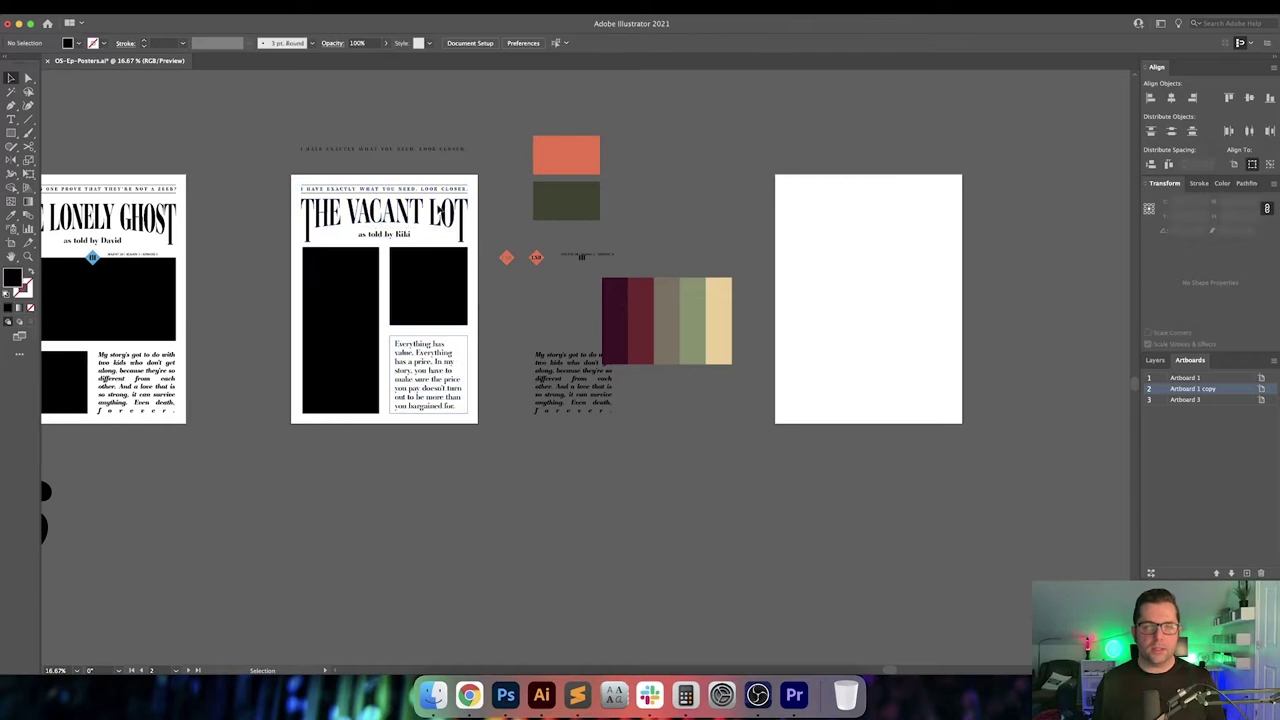
Add the title text "THE HATCHING" to the new artboard and scale it up to about 80 pt
{"action": "scroll", "coordinate": [683, 240], "scroll_direction": "right", "scroll_amount": 2}
{"action": "key", "text": "t"}
{"action": "left_click", "coordinate": [720, 238]}
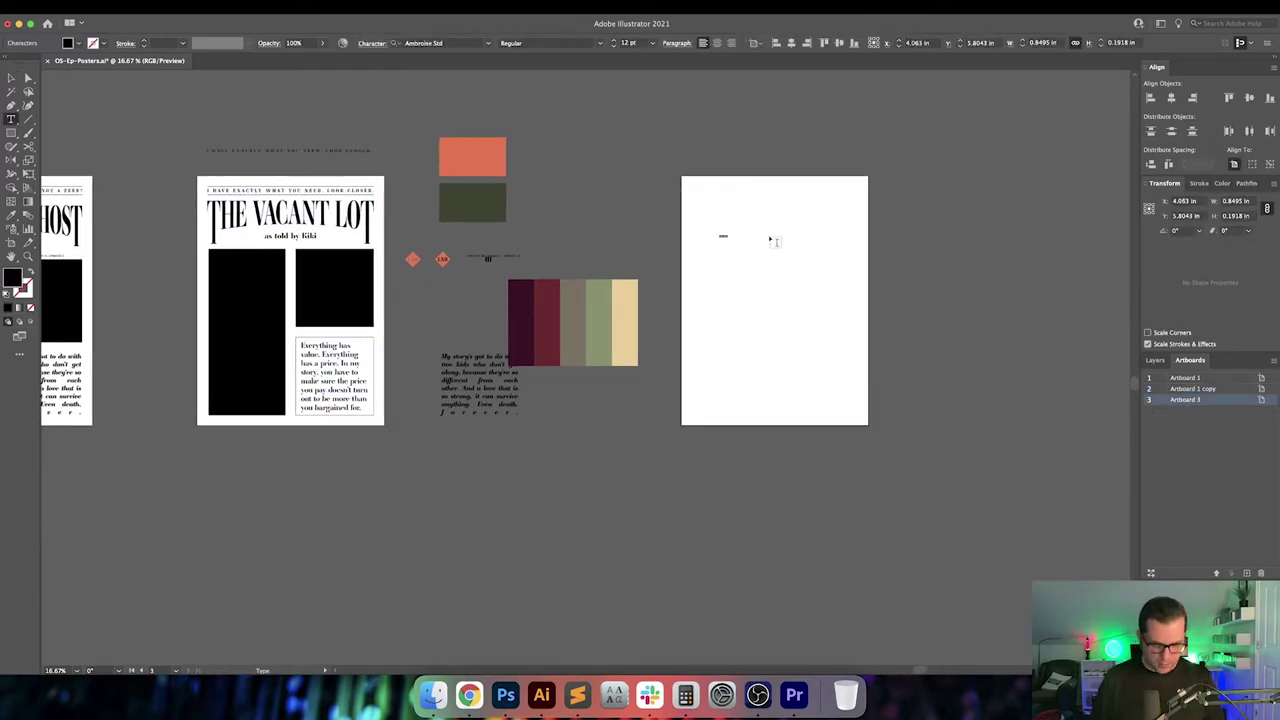
{"action": "type", "text": "THE"}
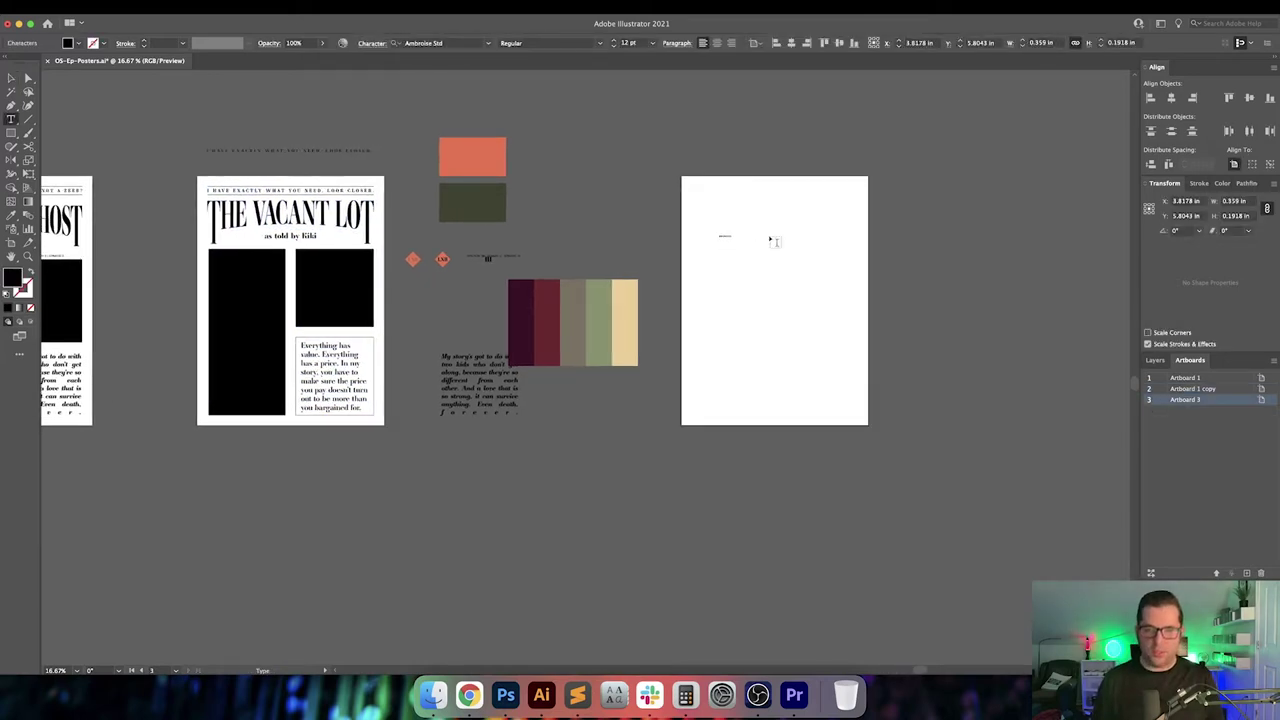
{"action": "key", "text": "Escape"}
{"action": "mouse_move", "coordinate": [732, 239]}
{"action": "left_mouse_down"}
{"action": "mouse_move", "coordinate": [834, 296]}
{"action": "mouse_move", "coordinate": [751, 294]}
{"action": "mouse_move", "coordinate": [600, 240]}
{"action": "left_mouse_up"}
{"action": "left_click", "coordinate": [808, 290]}
{"action": "key", "text": "super+0"}
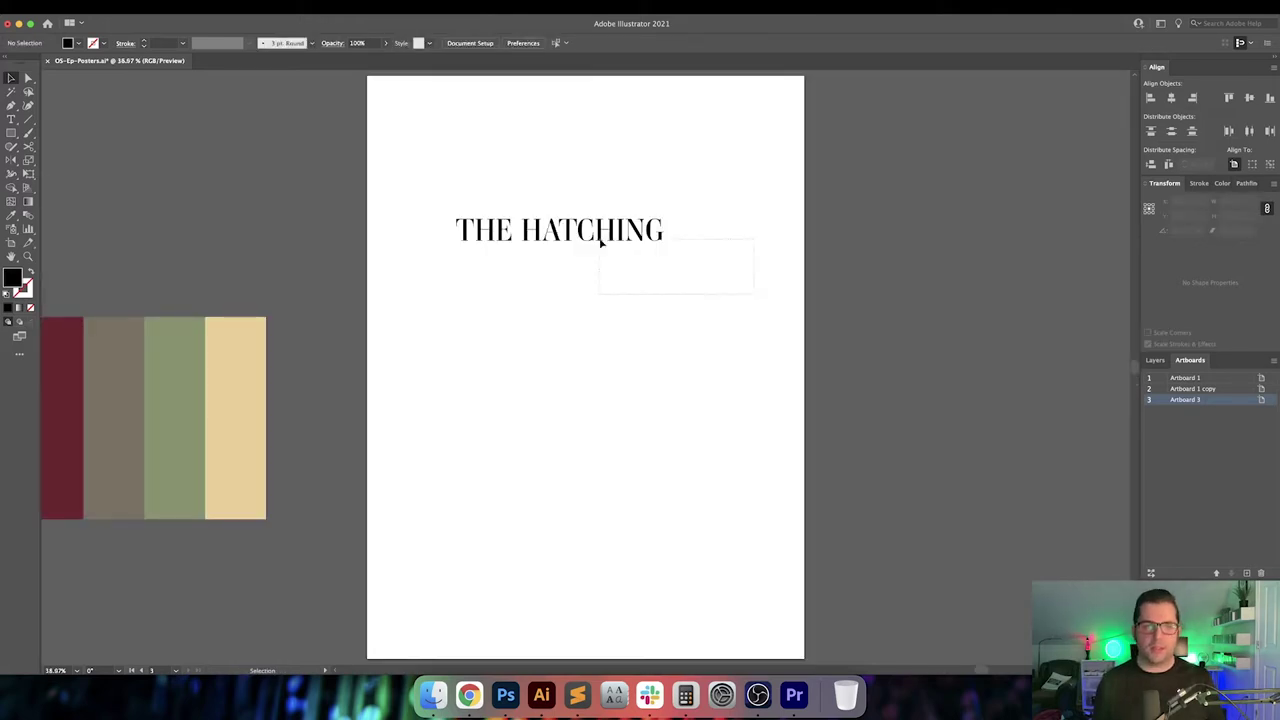
Set the font size of the THE HATCHING title to 140 pt
{"action": "left_click", "coordinate": [601, 238]}
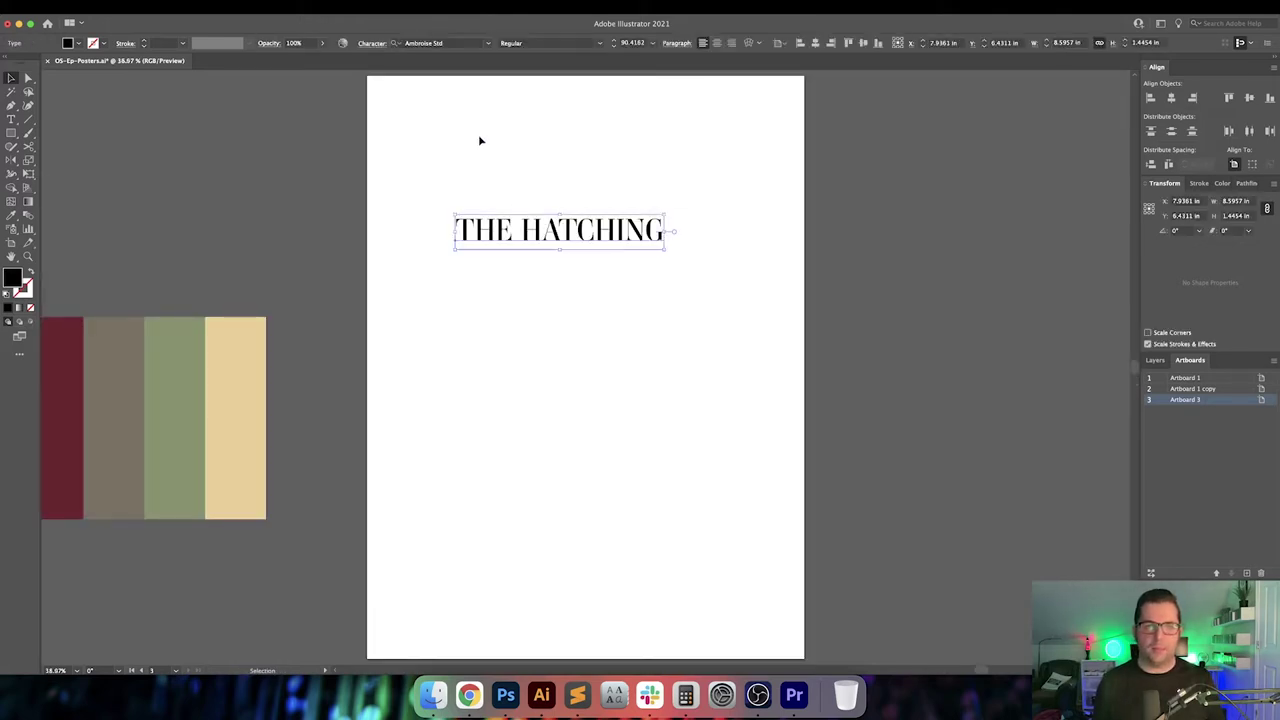
{"action": "left_click", "coordinate": [638, 43]}
{"action": "key", "text": "shift+Up"}
{"action": "key", "text": "shift+Up"}
{"action": "key", "text": "shift+Up"}
{"action": "key", "text": "shift+Up"}
{"action": "key", "text": "shift+Up"}
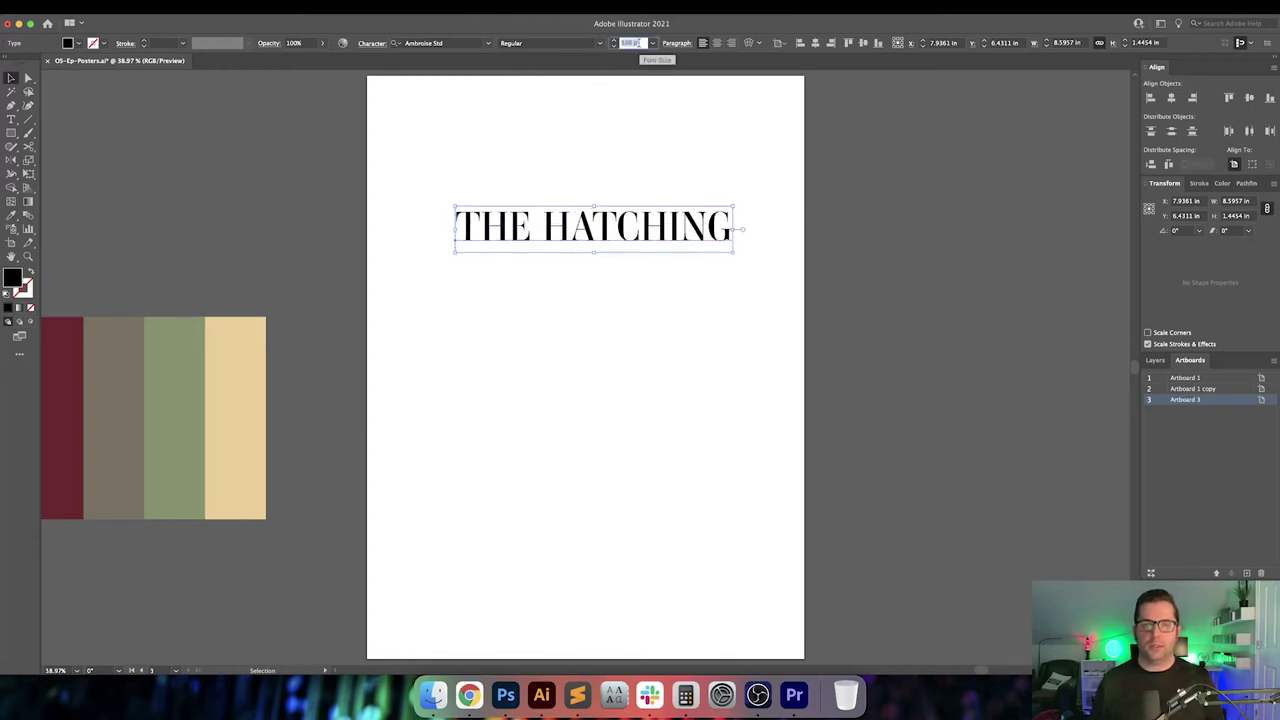
{"action": "key", "text": "Return"}
{"action": "key", "text": "super+minus"}
{"action": "key", "text": "super+minus"}
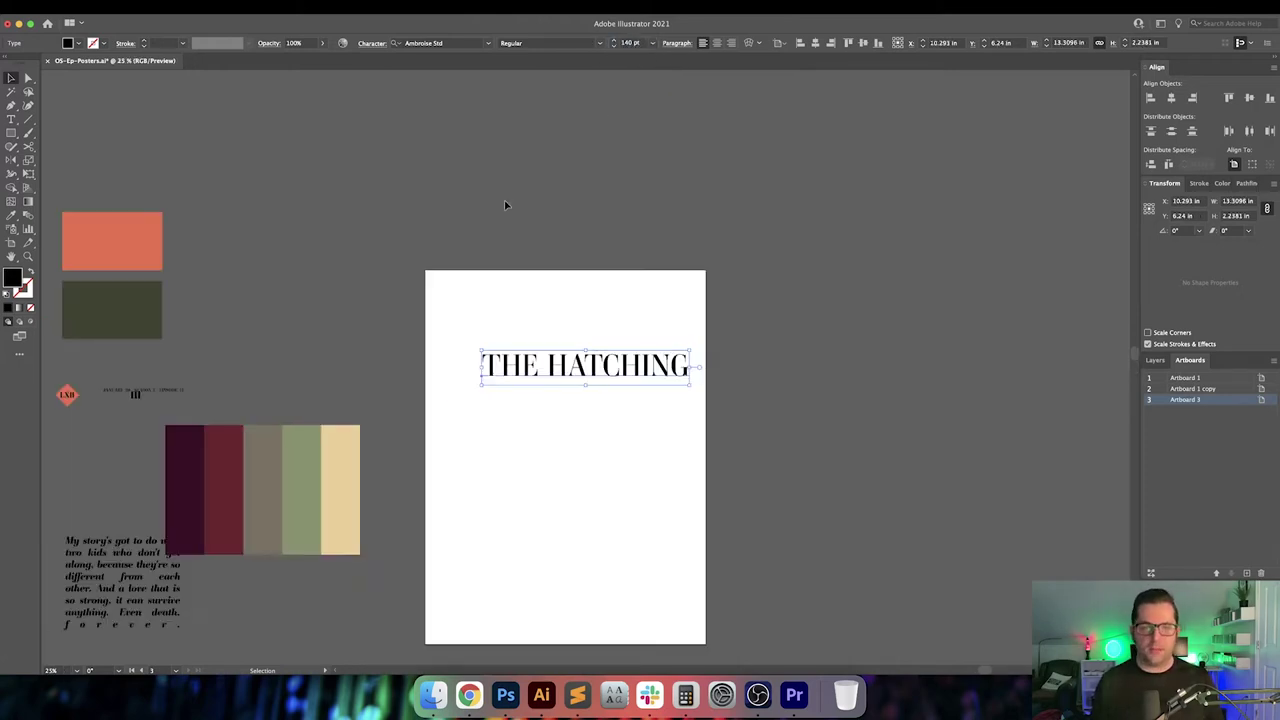
Inspect the lettering and end stems of the THE VACANT LOT title, and reselect the THE HATCHING title
{"action": "left_click_drag", "start_coordinate": [457, 281], "coordinate": [779, 177]}
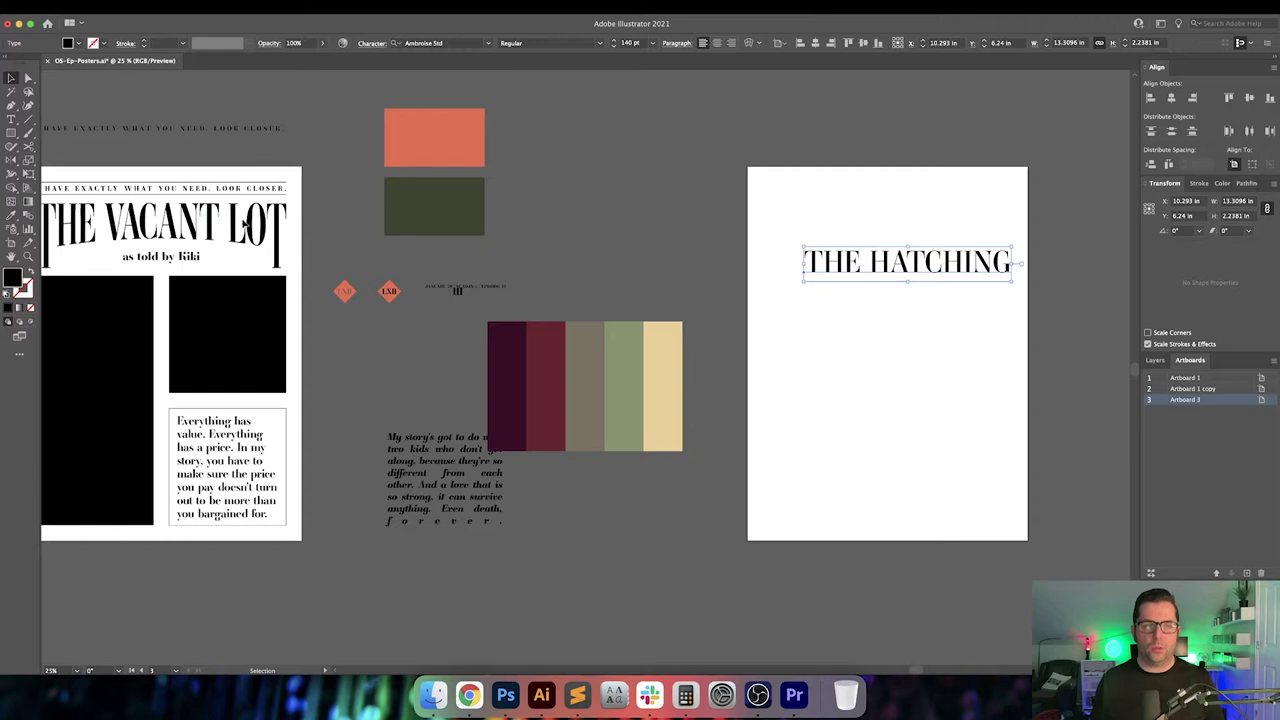
{"action": "left_click", "coordinate": [252, 226]}
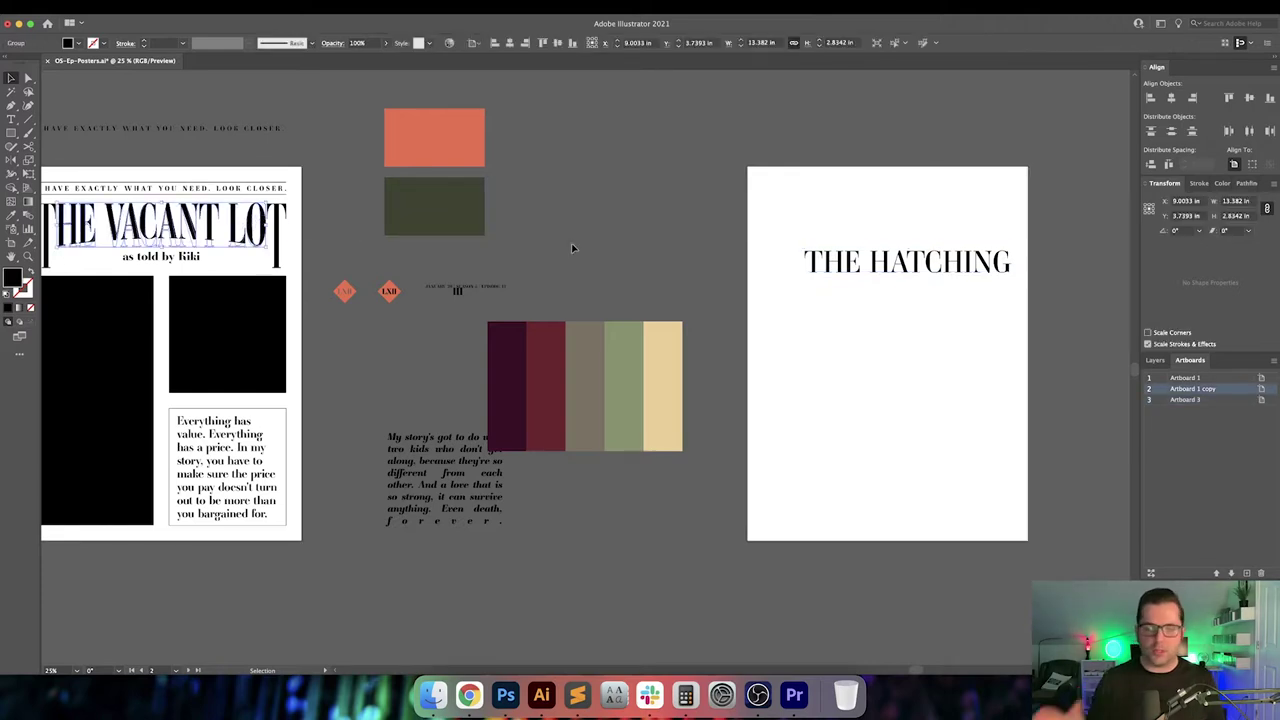
{"action": "scroll", "coordinate": [572, 246], "scroll_direction": "left", "scroll_amount": 5}
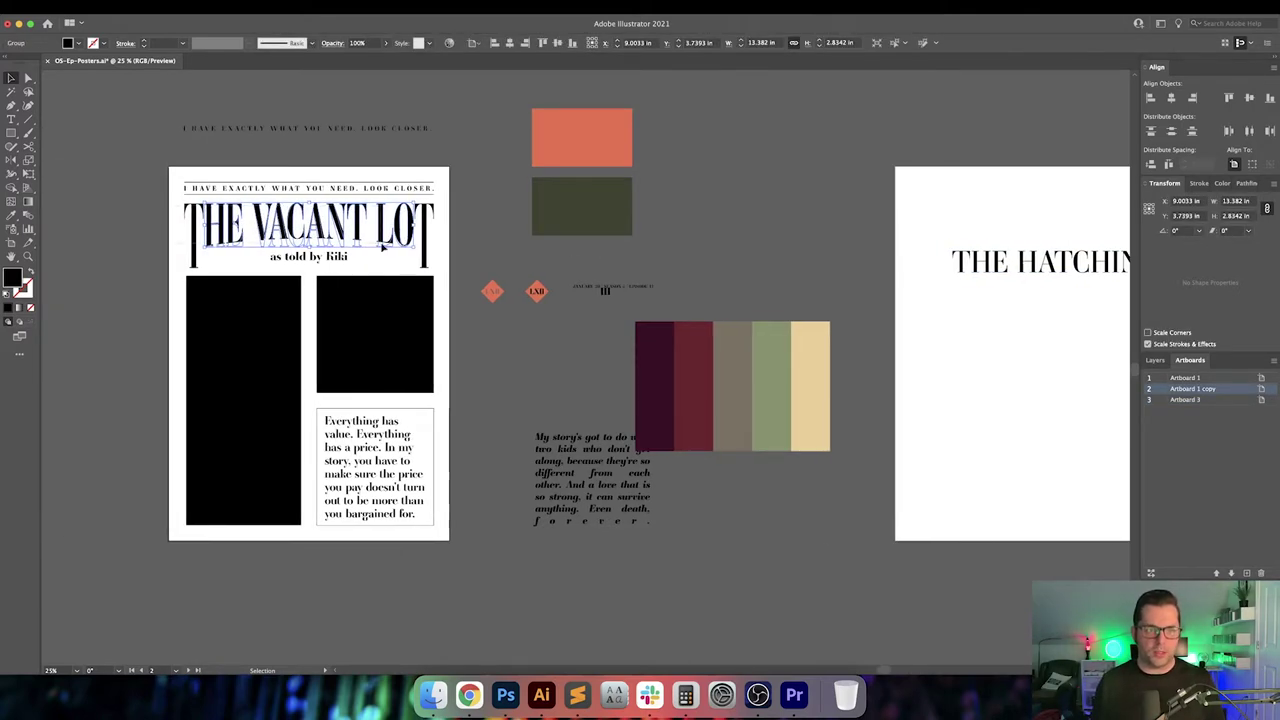
{"action": "left_click", "coordinate": [424, 247], "text": "shift"}
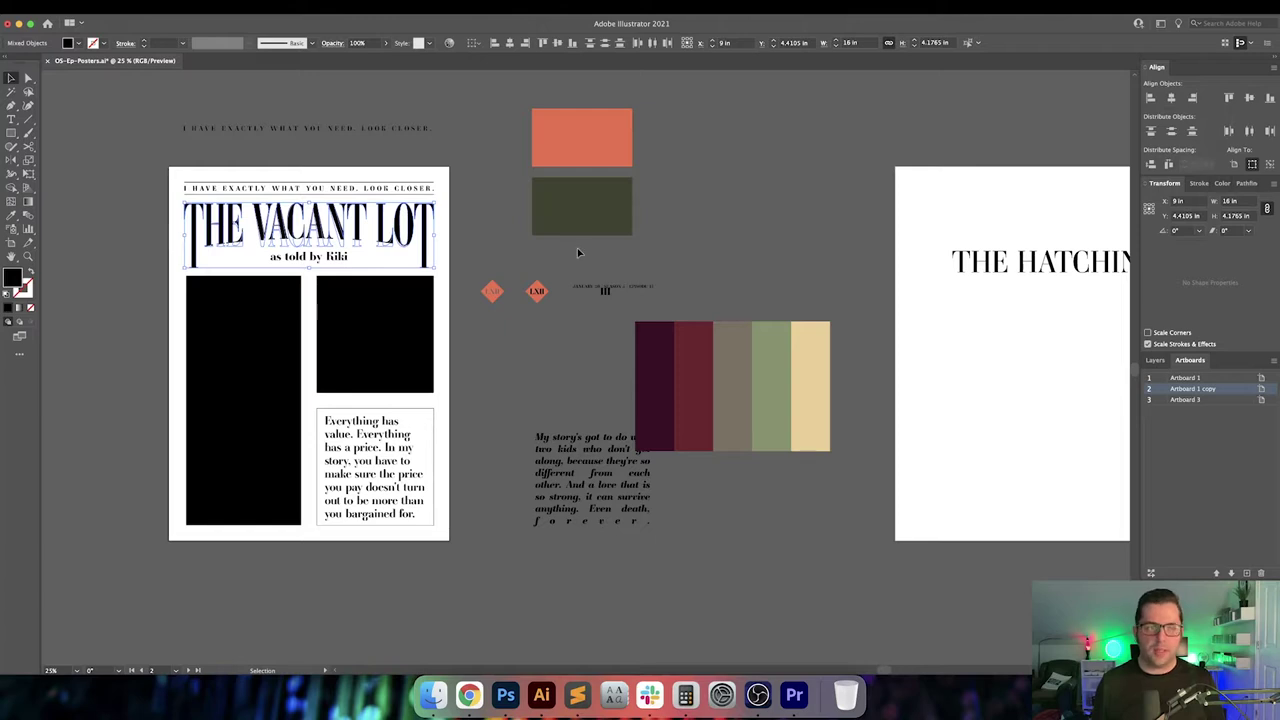
{"action": "left_click", "coordinate": [640, 255]}
{"action": "scroll", "coordinate": [714, 263], "scroll_direction": "right", "scroll_amount": 4}
{"action": "left_click", "coordinate": [895, 258]}
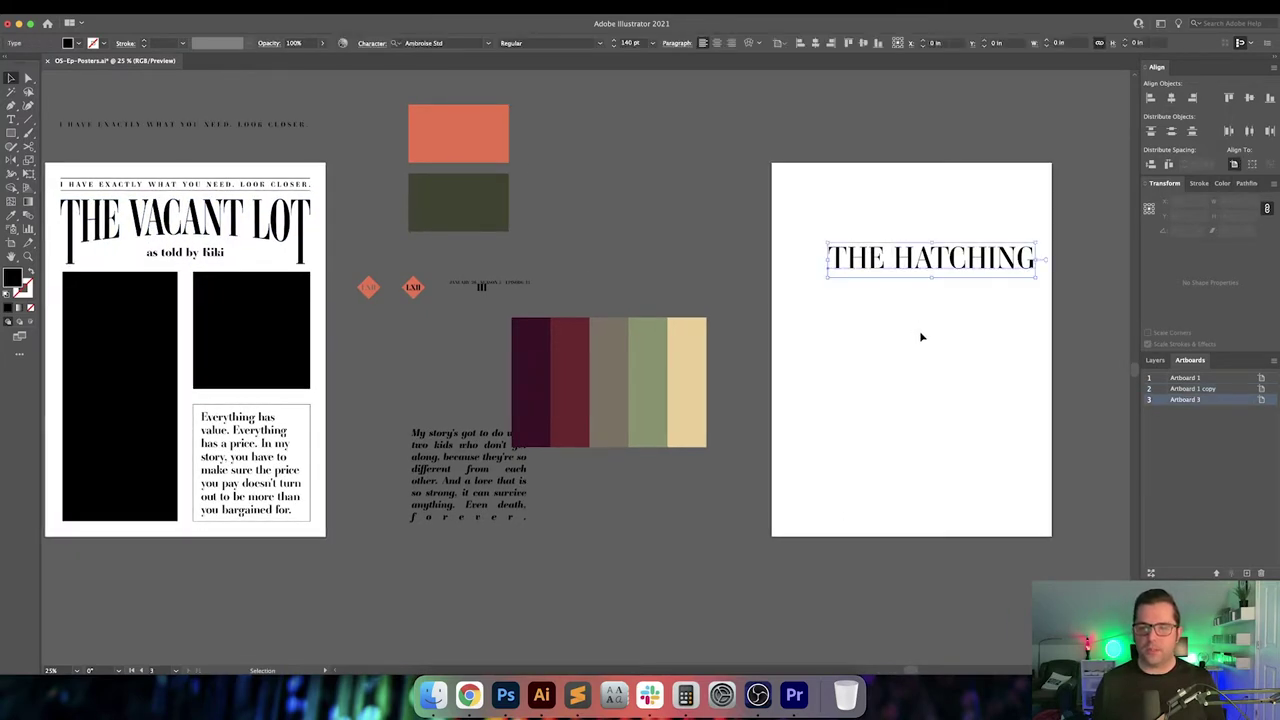
Move the THE HATCHING title off its artboard to the empty canvas above the Vacant Lot poster
{"action": "scroll", "coordinate": [975, 318], "scroll_direction": "right", "scroll_amount": 3}
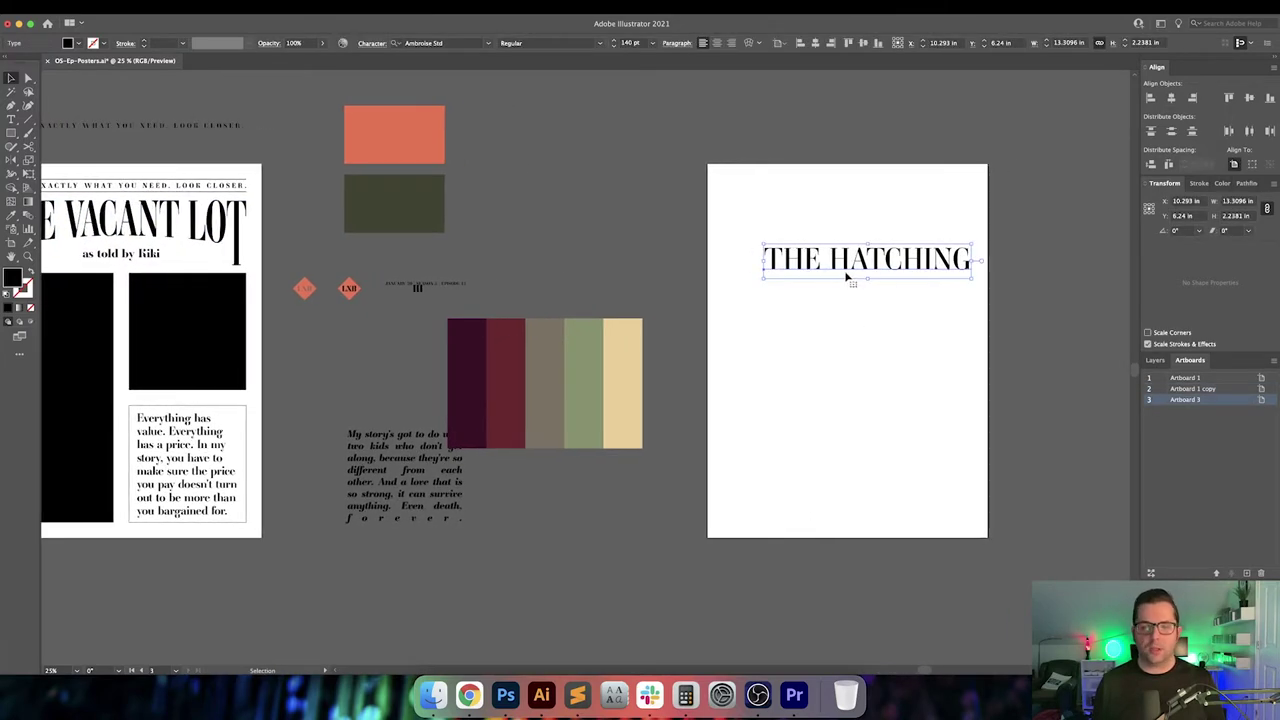
{"action": "scroll", "coordinate": [846, 277], "scroll_direction": "left", "scroll_amount": 8}
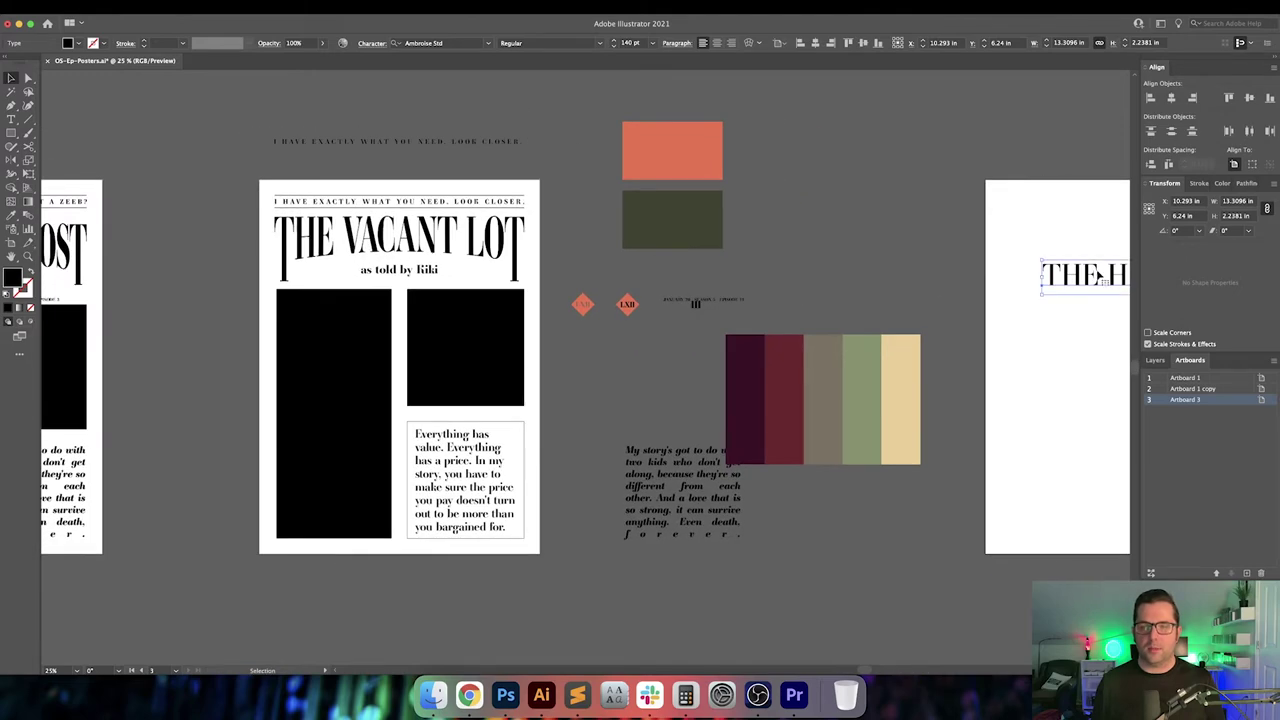
{"action": "mouse_move", "coordinate": [1097, 277]}
{"action": "left_mouse_down"}
{"action": "mouse_move", "coordinate": [541, 172]}
{"action": "mouse_move", "coordinate": [364, 108]}
{"action": "left_mouse_up"}
{"action": "scroll", "coordinate": [364, 108], "scroll_direction": "left", "scroll_amount": 5}
{"action": "scroll", "coordinate": [364, 108], "scroll_direction": "up", "scroll_amount": 3}
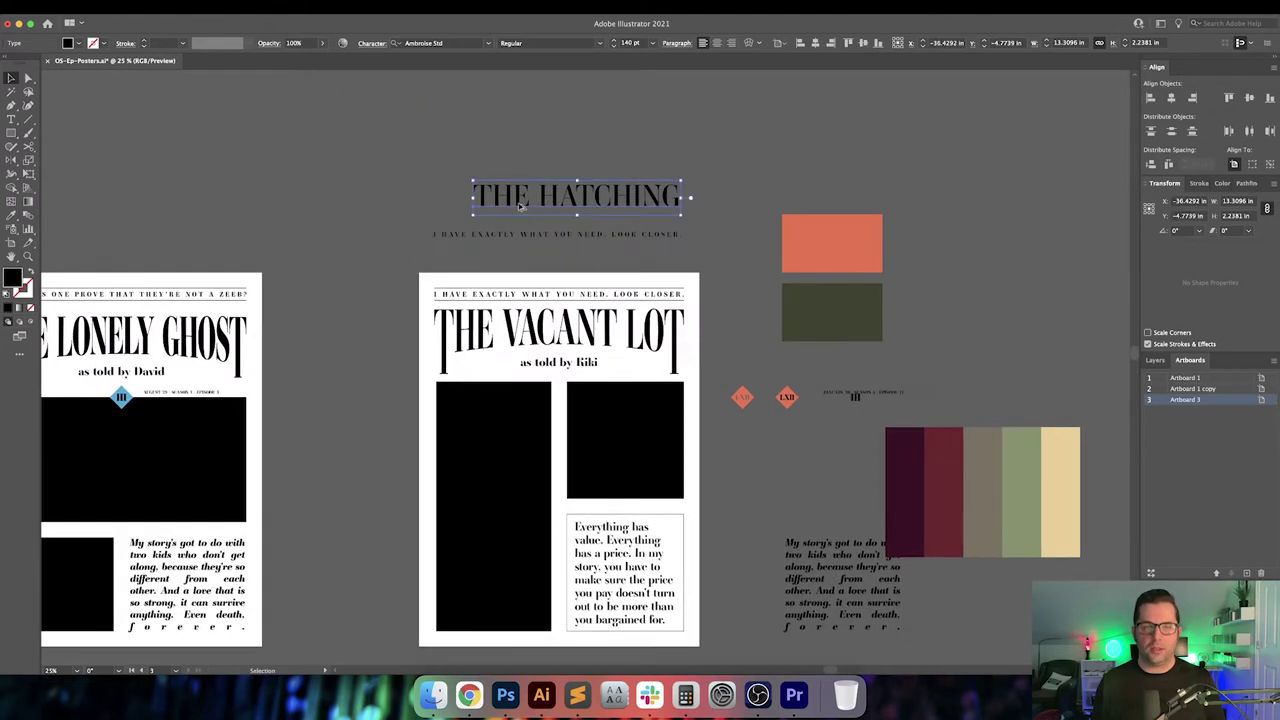
{"action": "scroll", "coordinate": [519, 206], "scroll_direction": "up", "scroll_amount": 1}
{"action": "left_click_drag", "start_coordinate": [550, 204], "coordinate": [554, 240]}
{"action": "left_click_drag", "start_coordinate": [355, 264], "coordinate": [666, 234]}
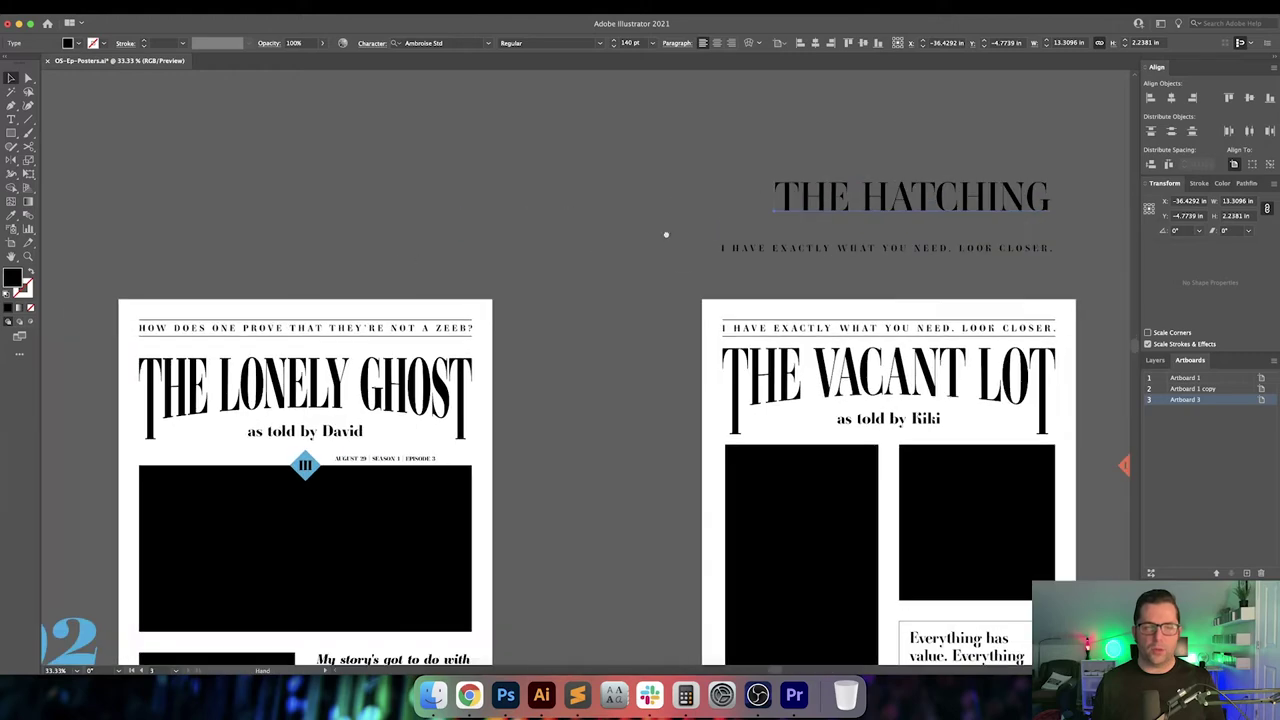
{"action": "left_click", "coordinate": [466, 388]}
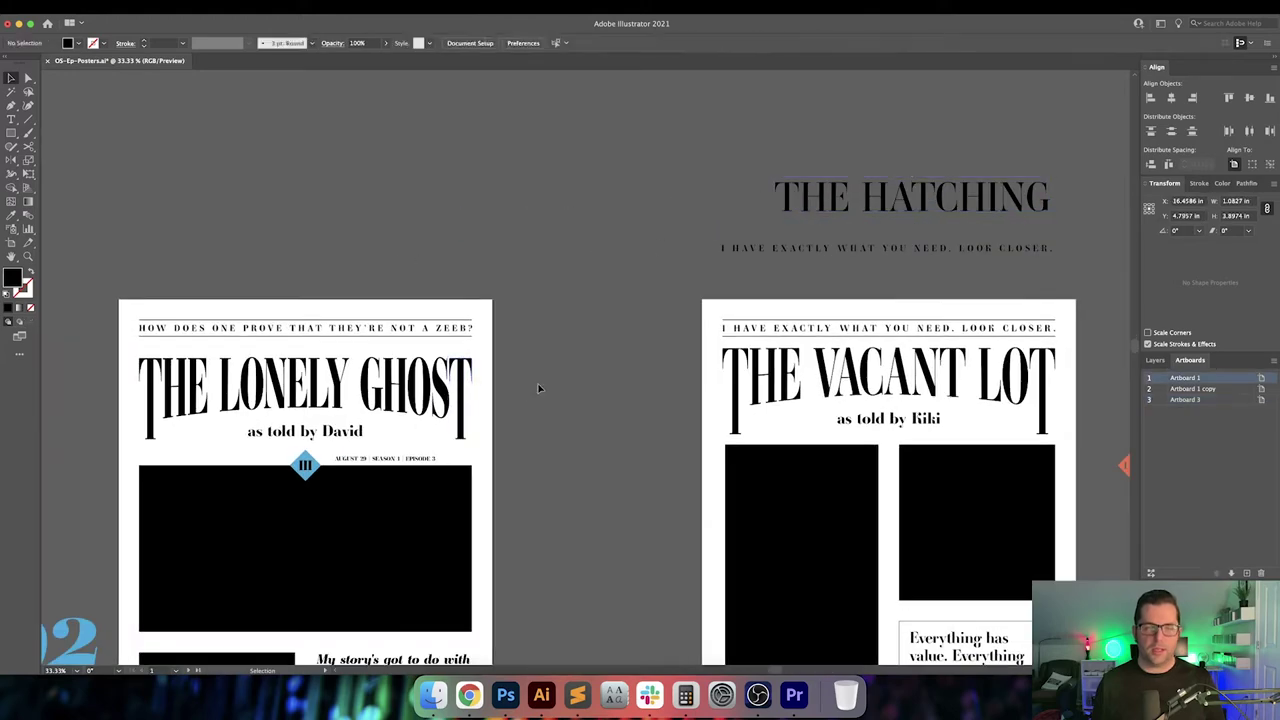
{"action": "left_click_drag", "start_coordinate": [604, 406], "coordinate": [446, 403]}
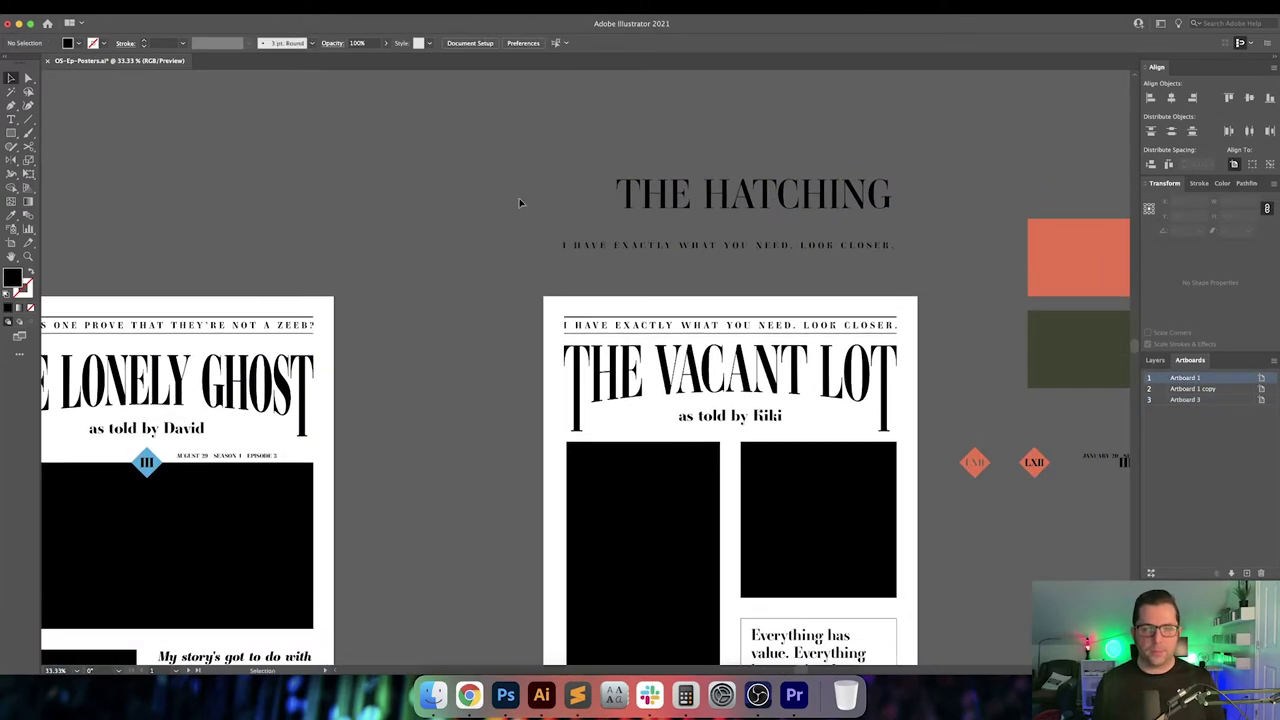
{"action": "left_click_drag", "start_coordinate": [444, 222], "coordinate": [309, 234]}
Scale the THE HATCHING title up proportionally to about 19 in wide and shift it above the tagline
{"action": "left_click", "coordinate": [598, 232]}
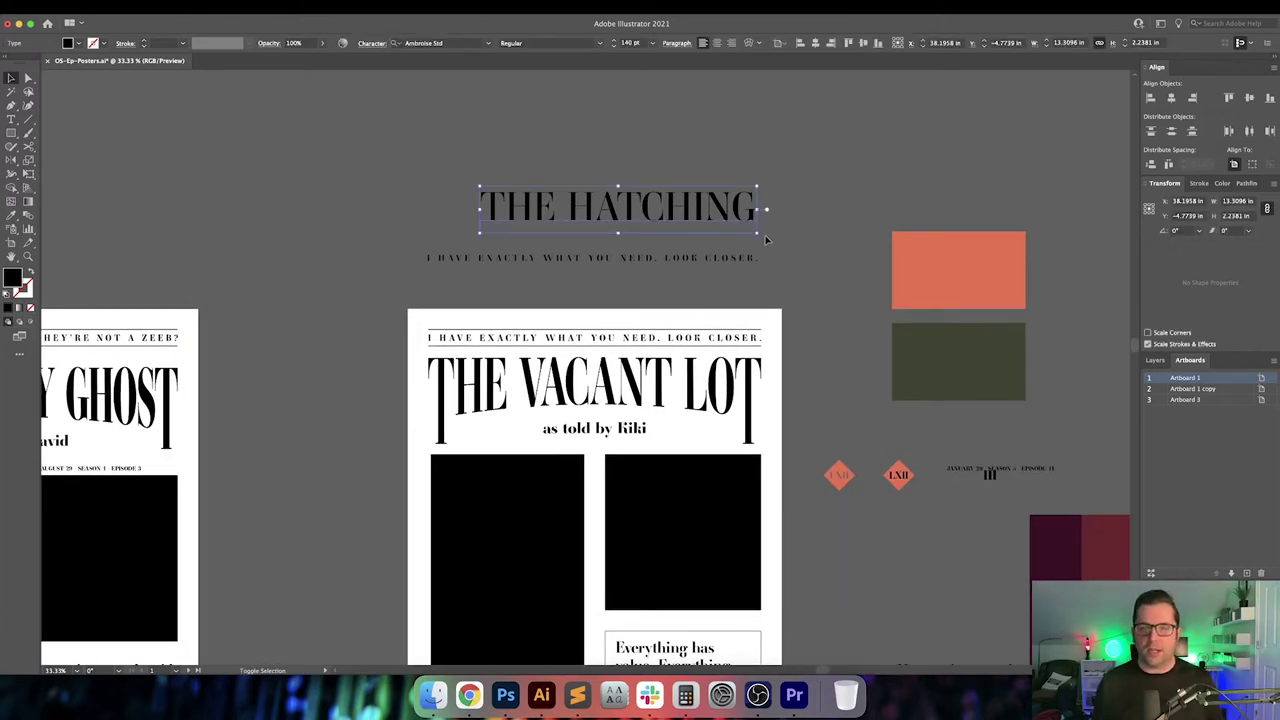
{"action": "left_click_drag", "start_coordinate": [759, 233], "coordinate": [817, 266]}
{"action": "mouse_move", "coordinate": [720, 209]}
{"action": "left_mouse_down"}
{"action": "mouse_move", "coordinate": [662, 172]}
{"action": "mouse_move", "coordinate": [642, 183]}
{"action": "mouse_move", "coordinate": [678, 263]}
{"action": "mouse_move", "coordinate": [666, 185]}
{"action": "left_mouse_up"}
{"action": "left_click", "coordinate": [624, 245]}
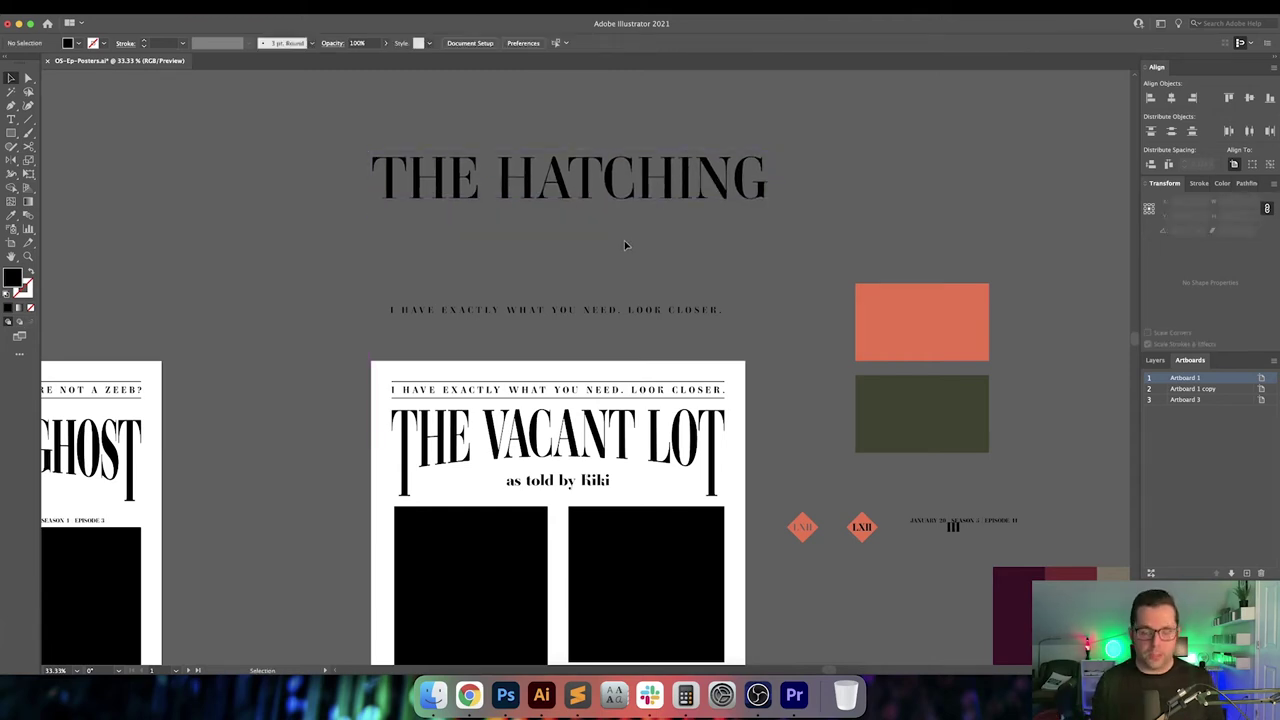
Set the kerning of the THE HATCHING title to Optical
{"action": "key", "text": "t"}
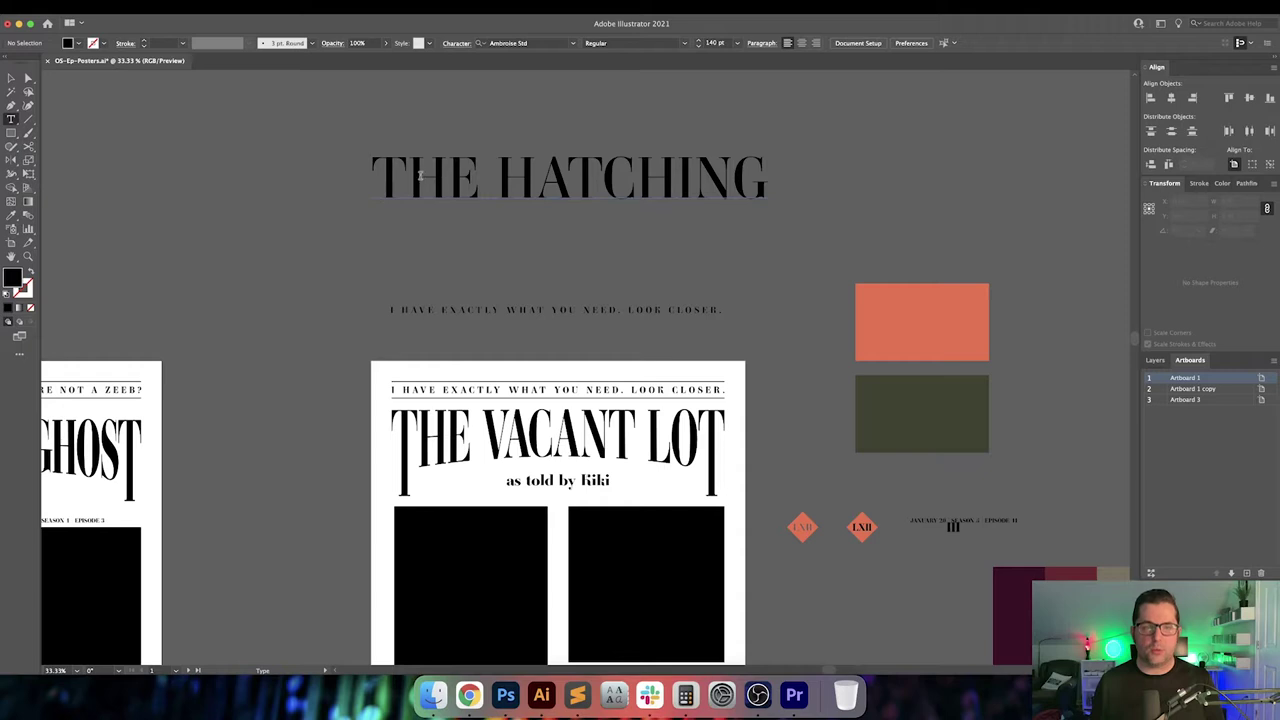
{"action": "left_click_drag", "start_coordinate": [408, 178], "coordinate": [732, 180]}
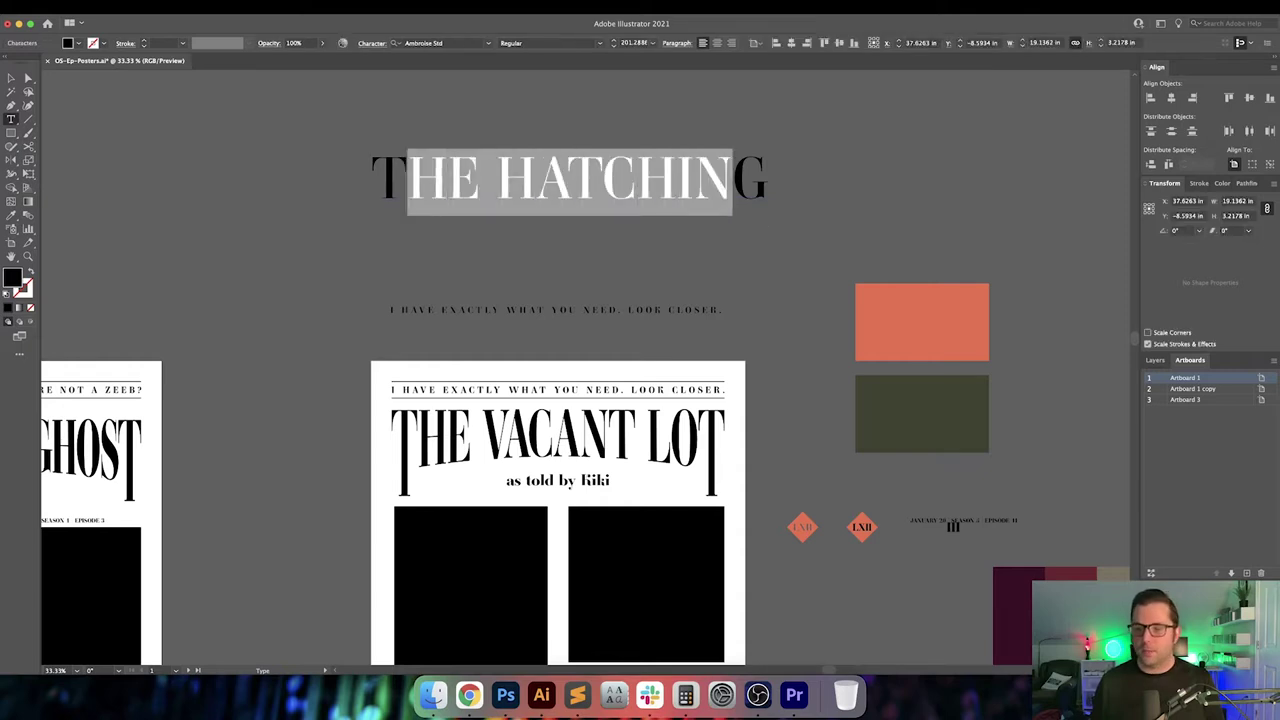
{"action": "key", "text": "super+t"}
{"action": "key", "text": "Escape"}
{"action": "left_click", "coordinate": [1199, 556]}
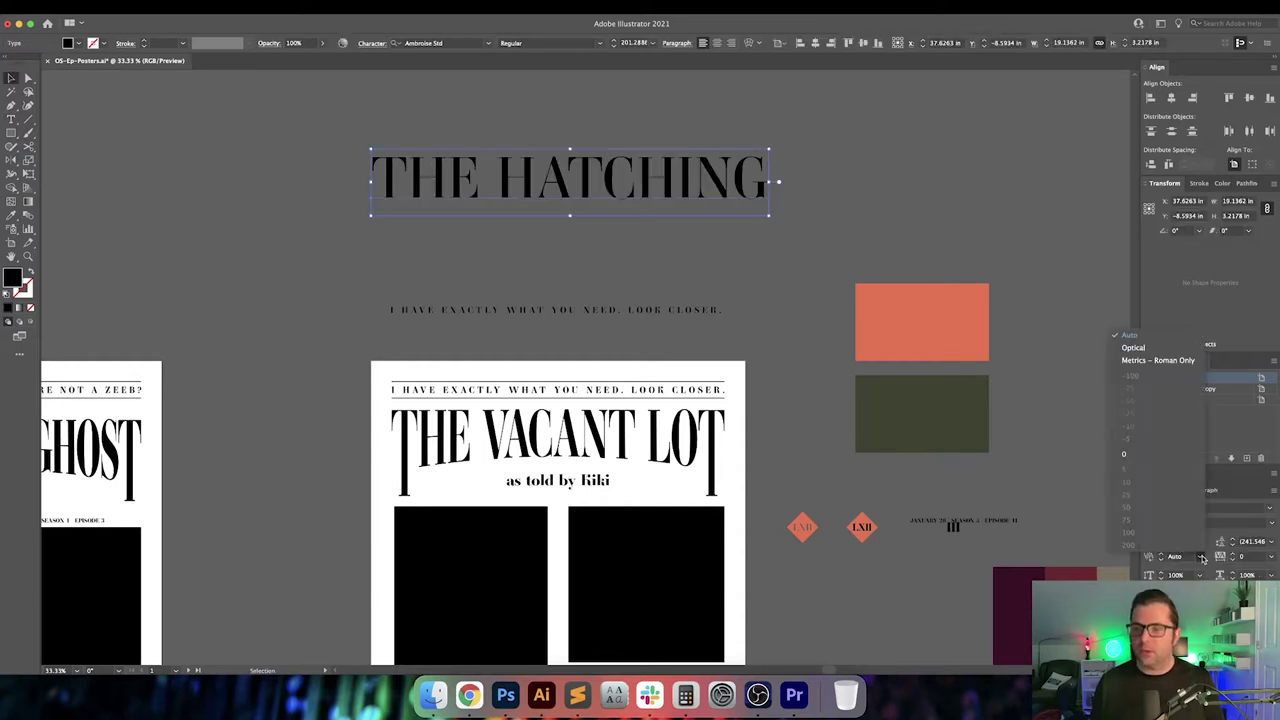
{"action": "left_click", "coordinate": [1177, 346]}
{"action": "key", "text": "super+shift+a"}
{"action": "key", "text": "t"}
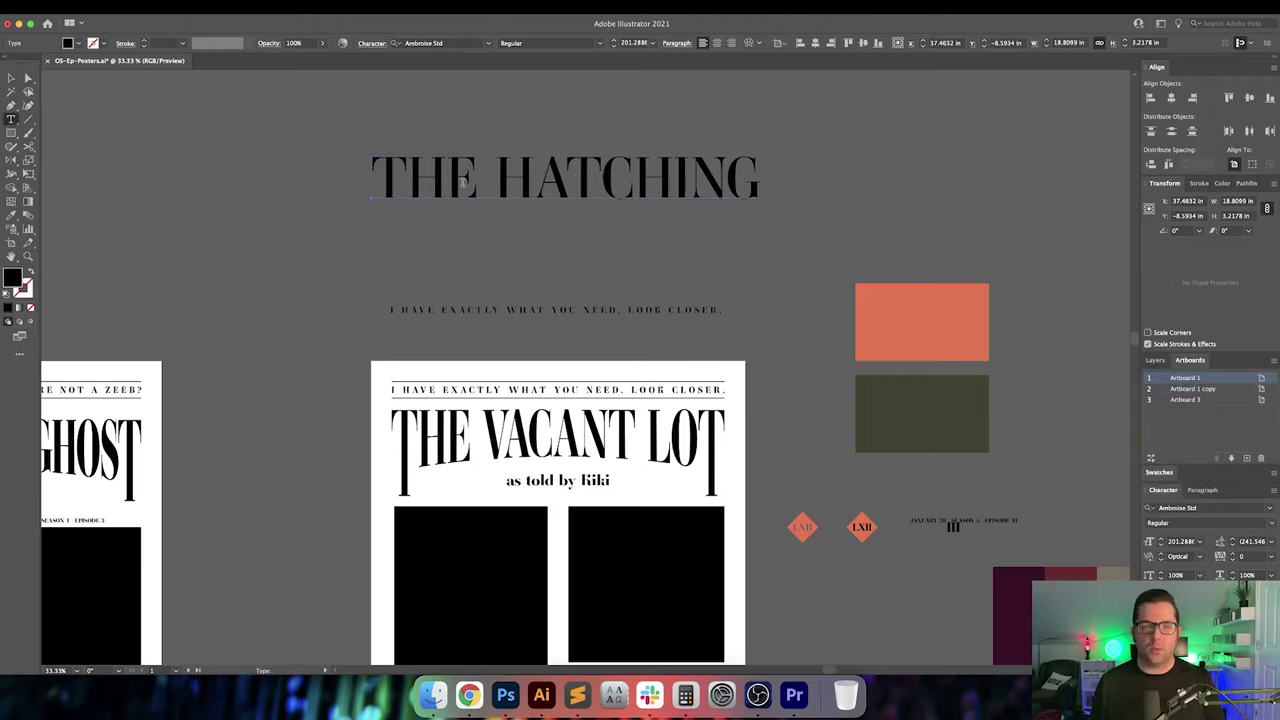
Set the font size of the whole THE HATCHING title to 200 pt
{"action": "triple_click", "coordinate": [440, 176]}
{"action": "left_click", "coordinate": [630, 43]}
{"action": "type", "text": "200"}
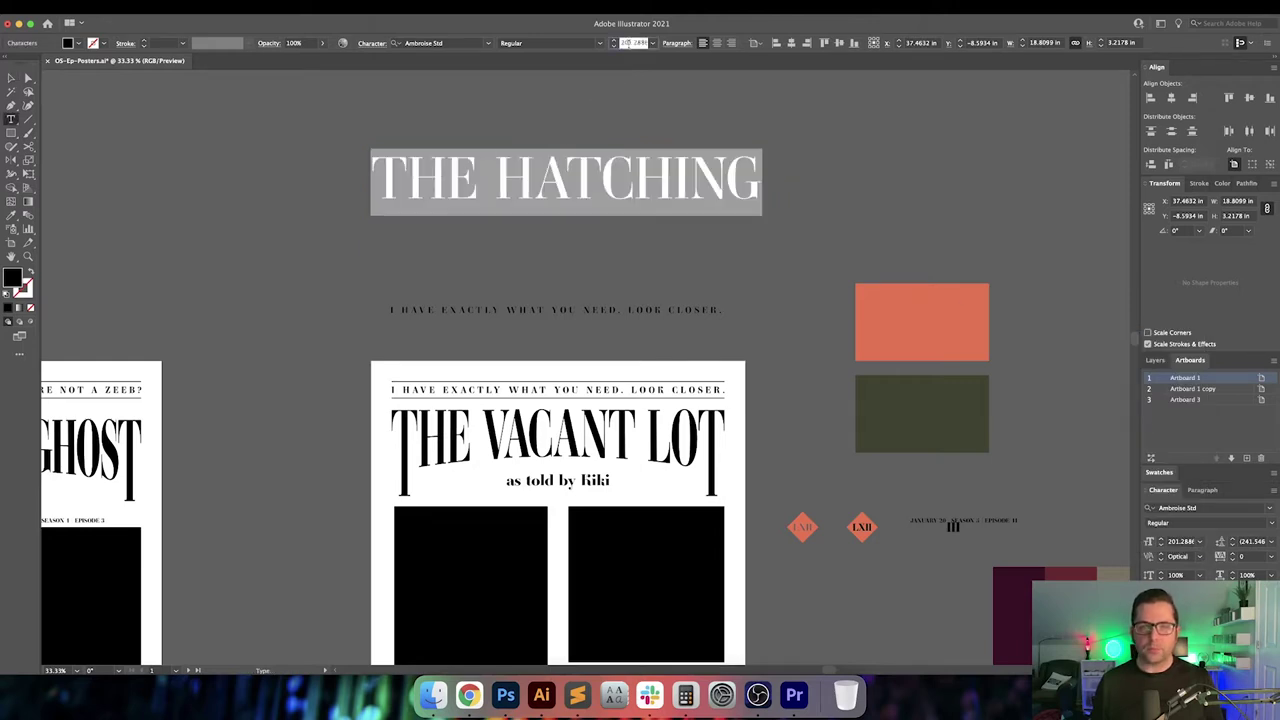
{"action": "key", "text": "Return"}
Try a 190 pt font size on the letters between the title's first T and last G, and return them to 200 pt
{"action": "left_click_drag", "start_coordinate": [406, 182], "coordinate": [726, 183]}
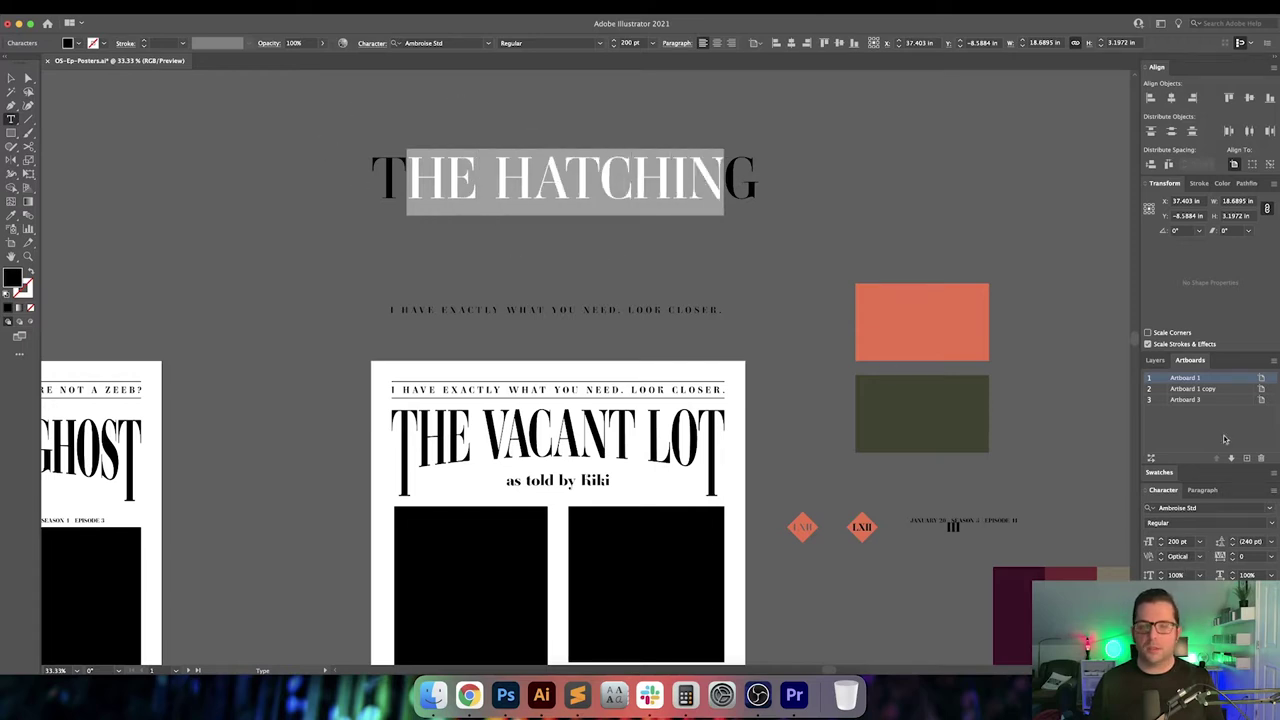
{"action": "left_click", "coordinate": [1178, 541]}
{"action": "type", "text": "190"}
{"action": "key", "text": "Return"}
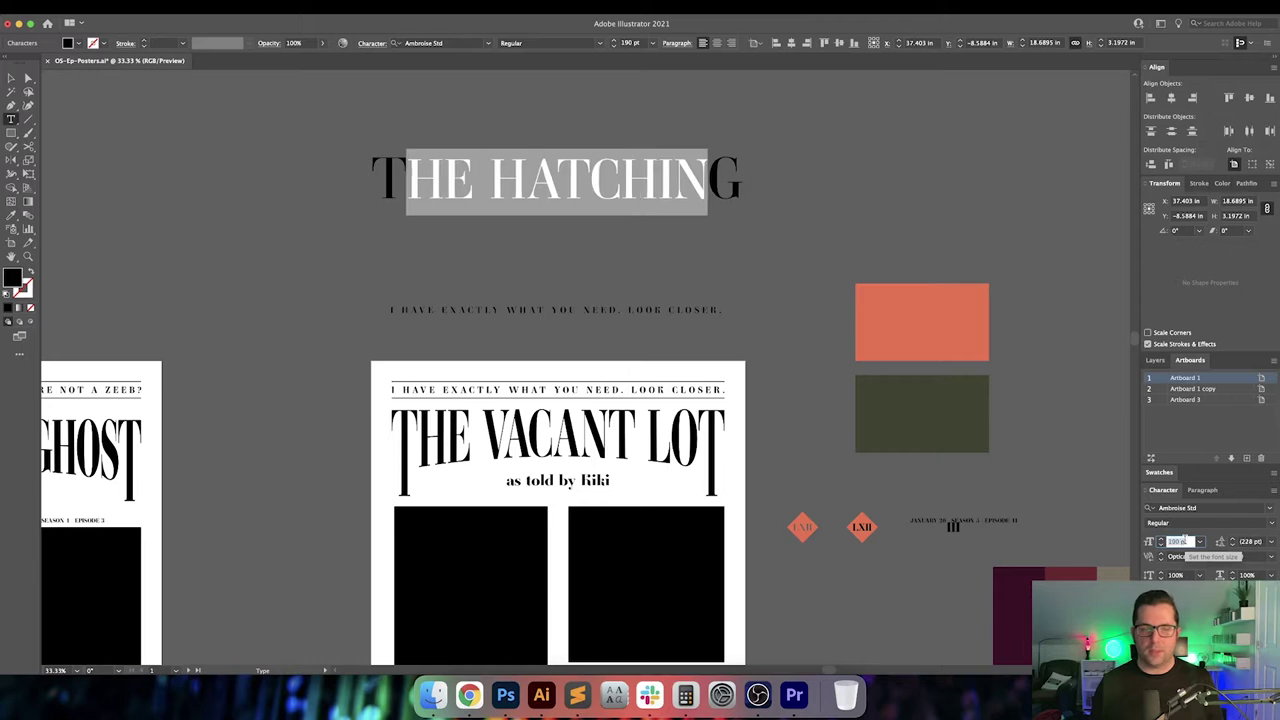
{"action": "key", "text": "shift+Up"}
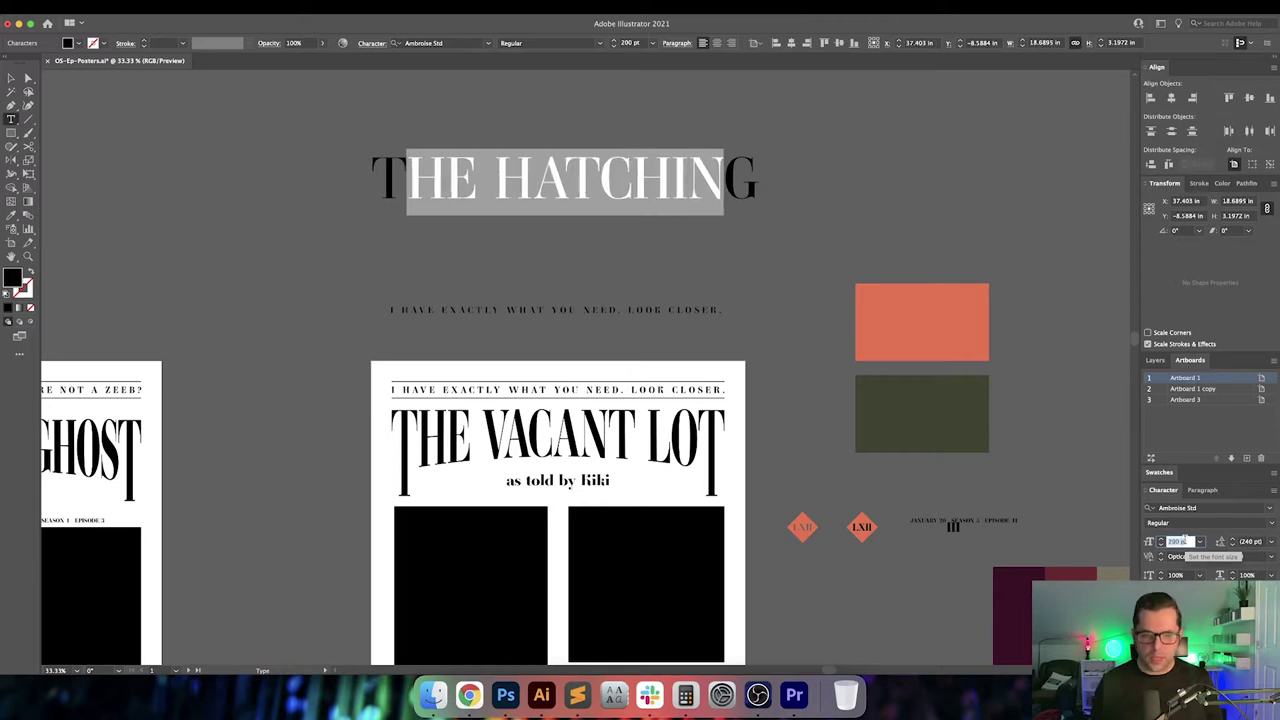
{"action": "key", "text": "Return"}
{"action": "key", "text": "Escape"}
{"action": "left_click", "coordinate": [814, 217]}
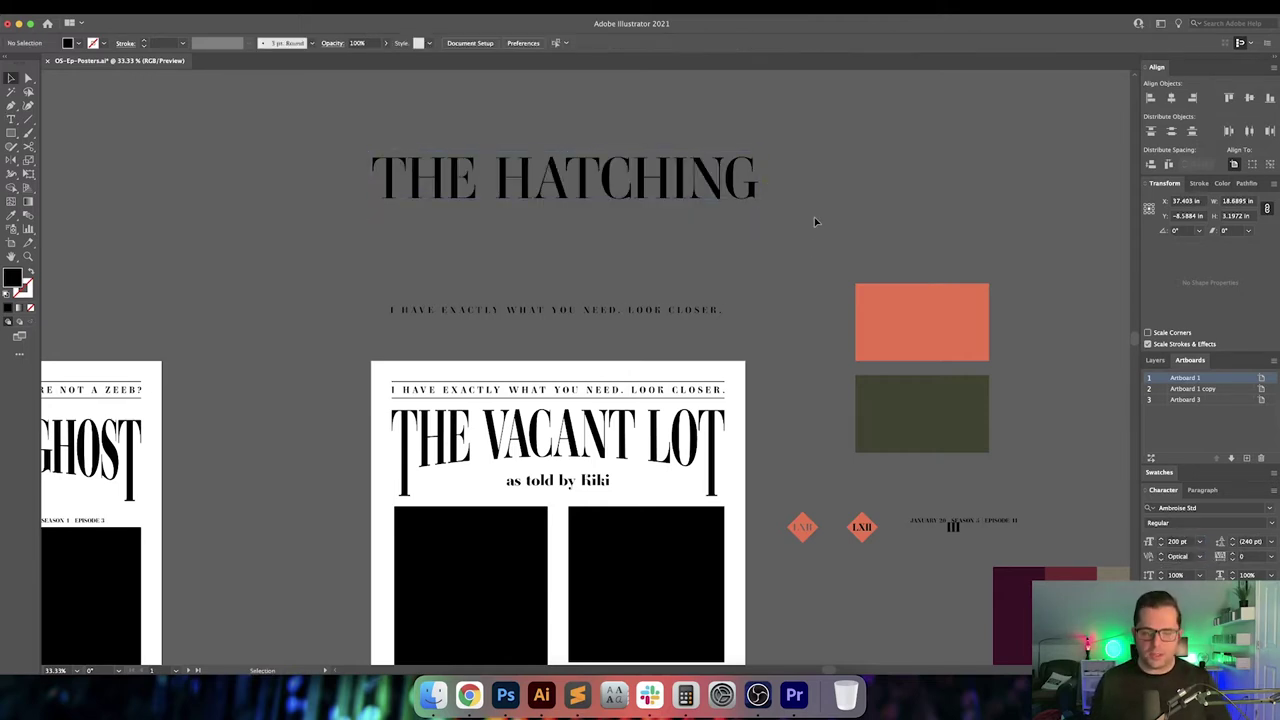
Convert the THE HATCHING title text to outlines
{"action": "left_click_drag", "start_coordinate": [814, 217], "coordinate": [833, 236]}
{"action": "left_click_drag", "start_coordinate": [351, 177], "coordinate": [730, 256]}
{"action": "key", "text": "super+shift+o"}
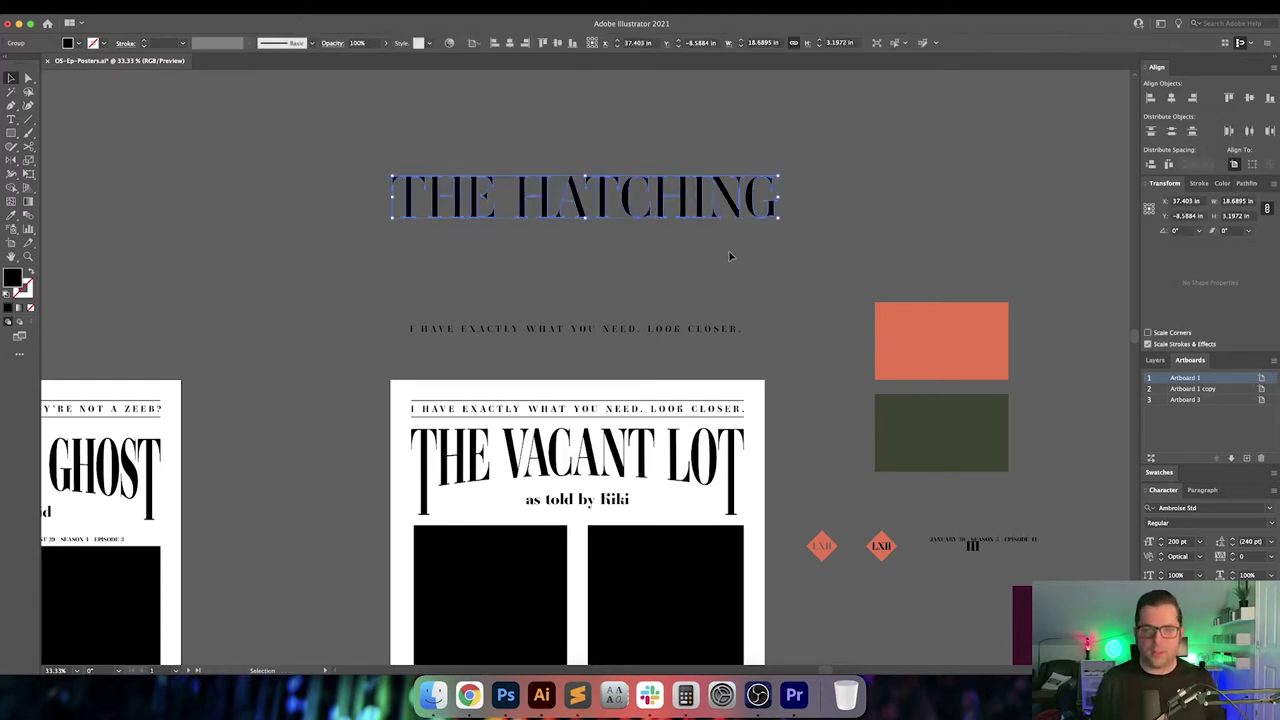
Apply a horizontal Arc Lower warp effect with a bend of -10% to the outlined THE HATCHING title
{"action": "left_click", "coordinate": [235, 6]}
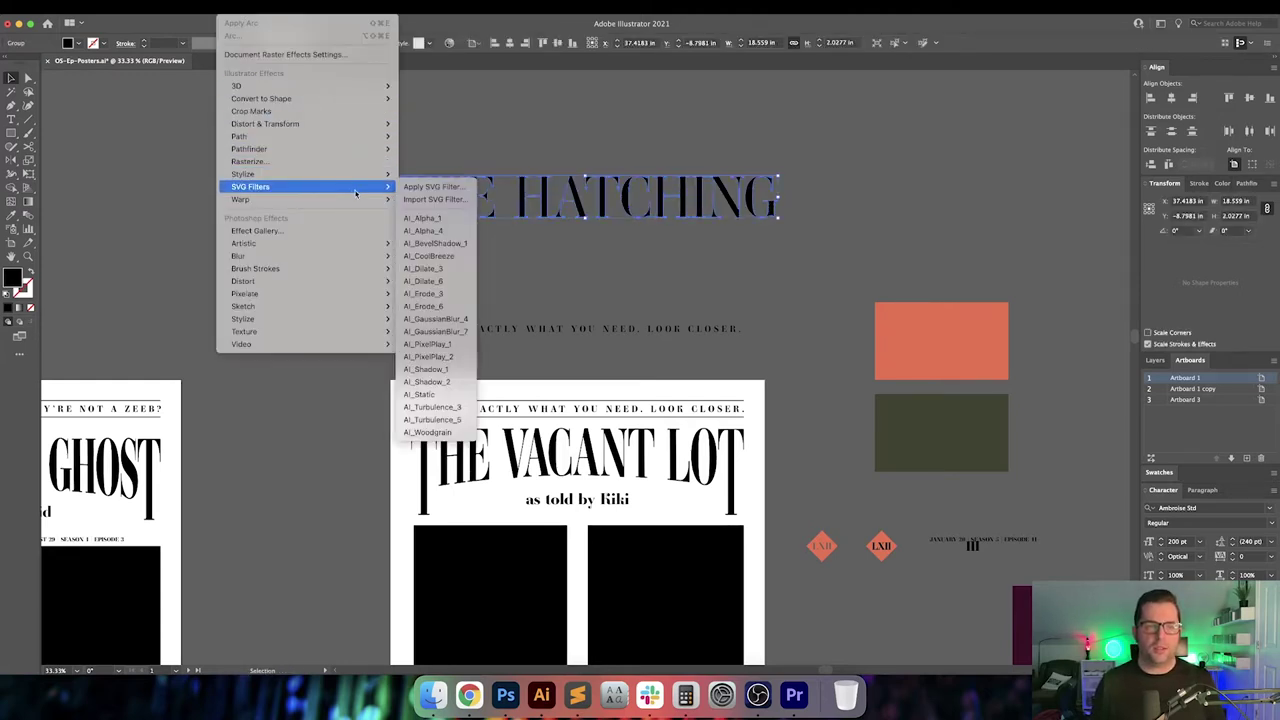
{"action": "left_click", "coordinate": [410, 199]}
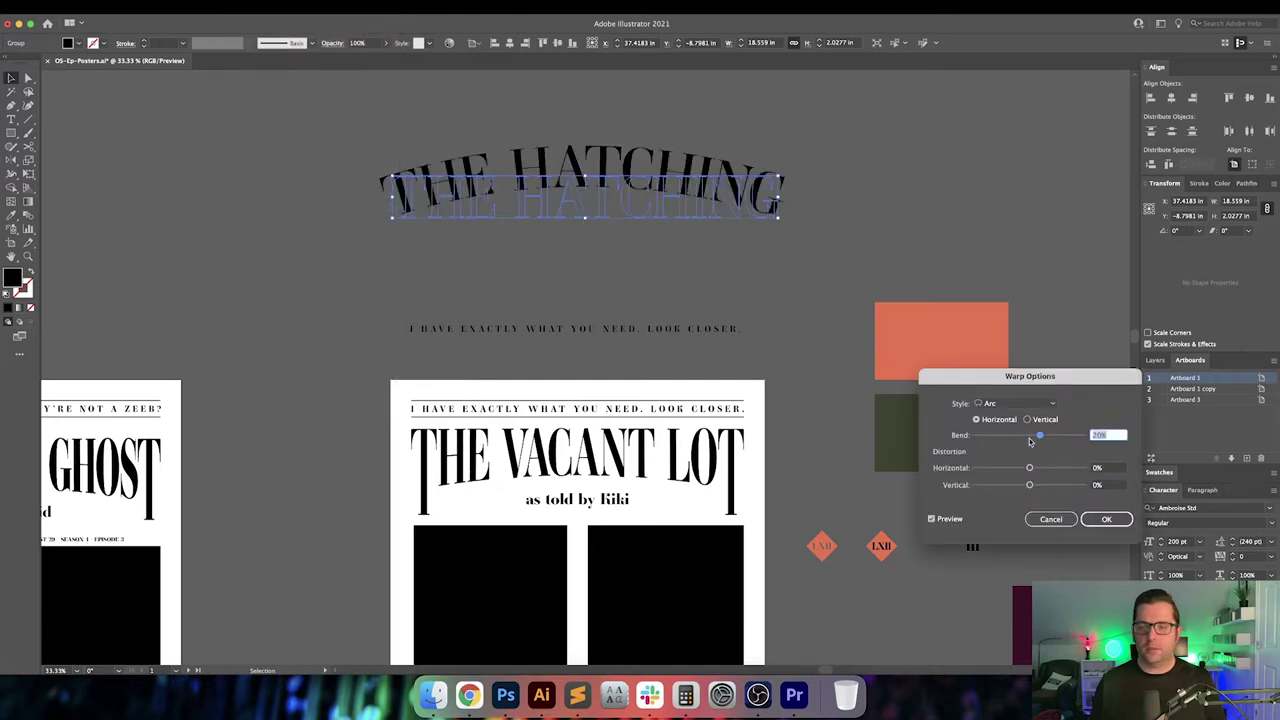
{"action": "left_click", "coordinate": [1020, 403]}
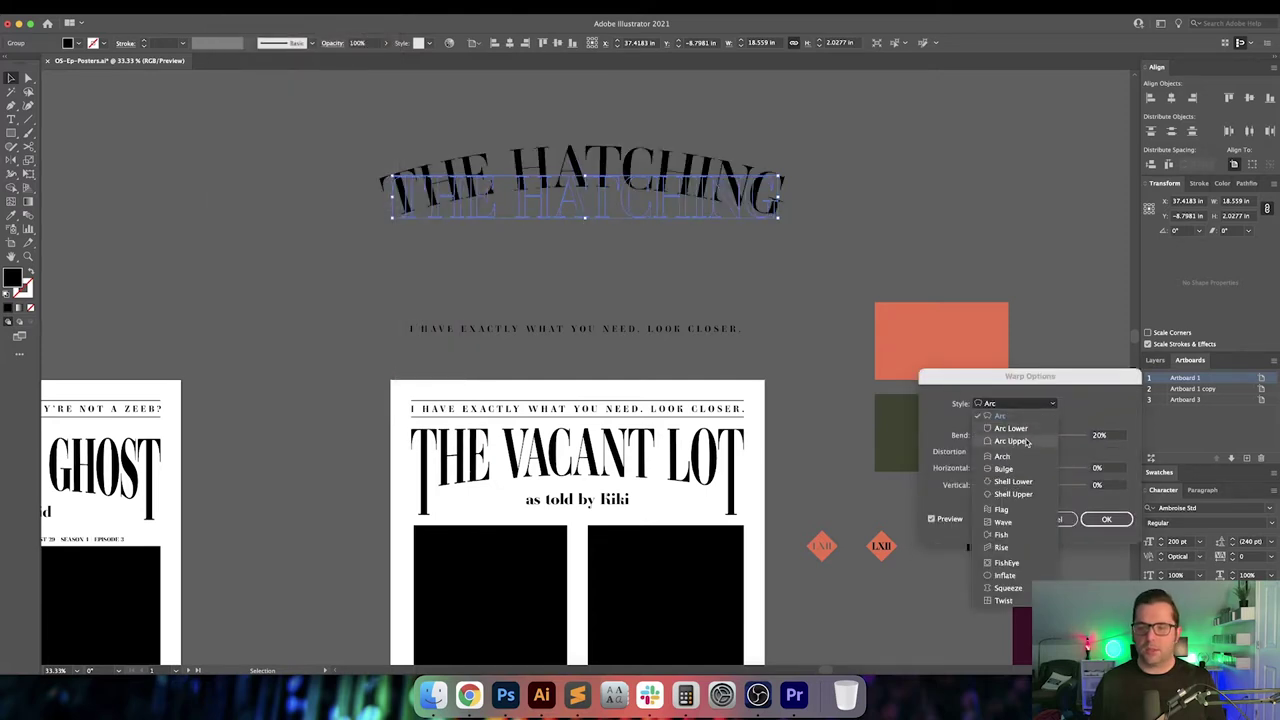
{"action": "left_click", "coordinate": [1010, 428]}
{"action": "left_click", "coordinate": [1104, 436]}
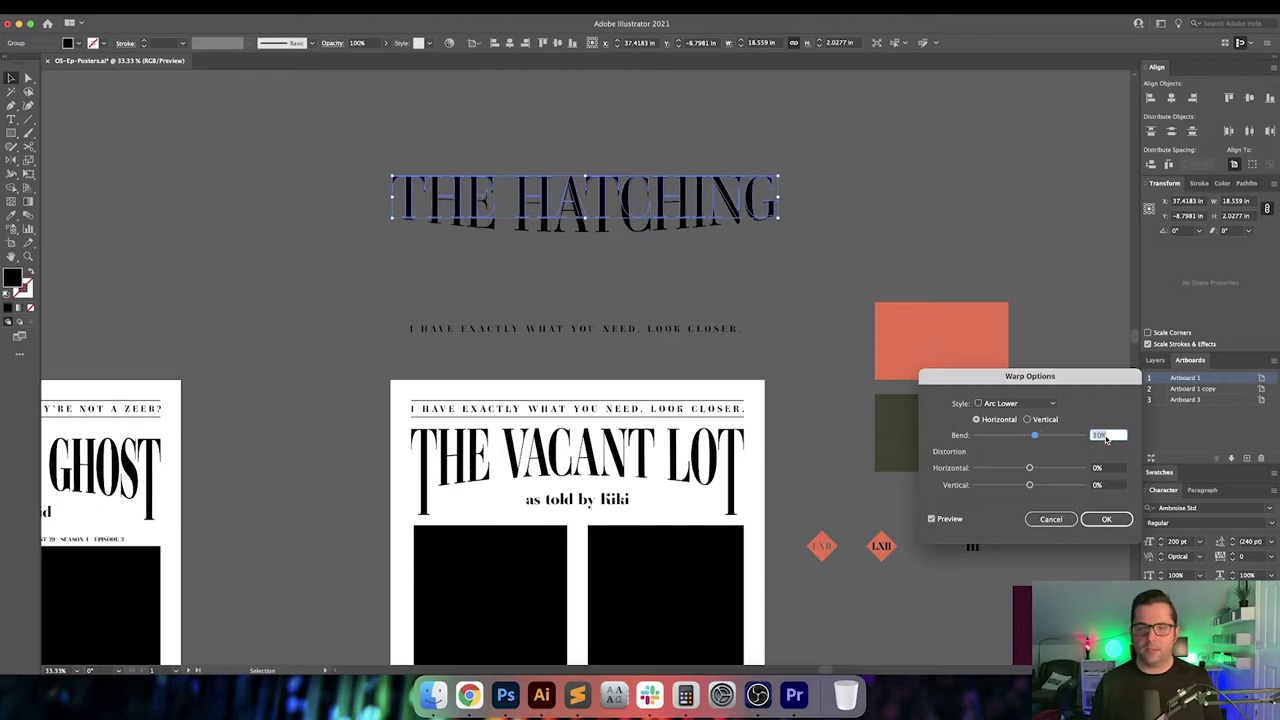
{"action": "key", "text": "shift+Down"}
{"action": "key", "text": "shift+Down"}
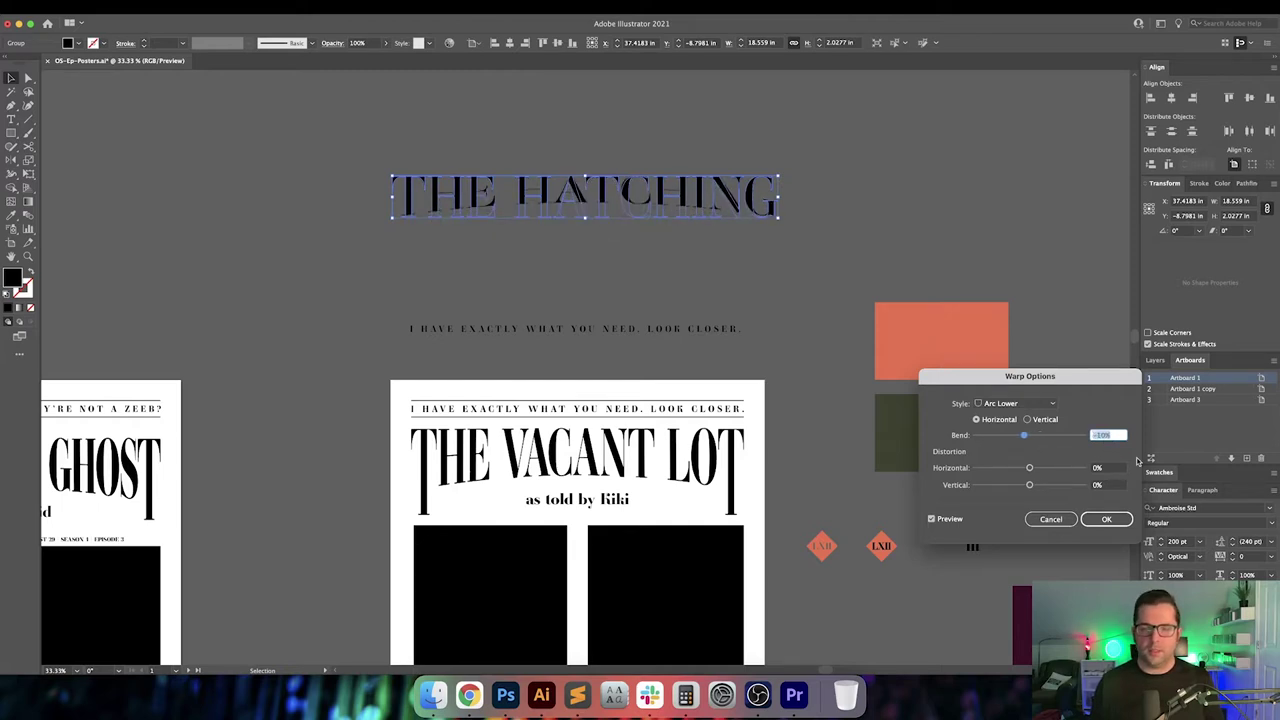
{"action": "key", "text": "Return"}
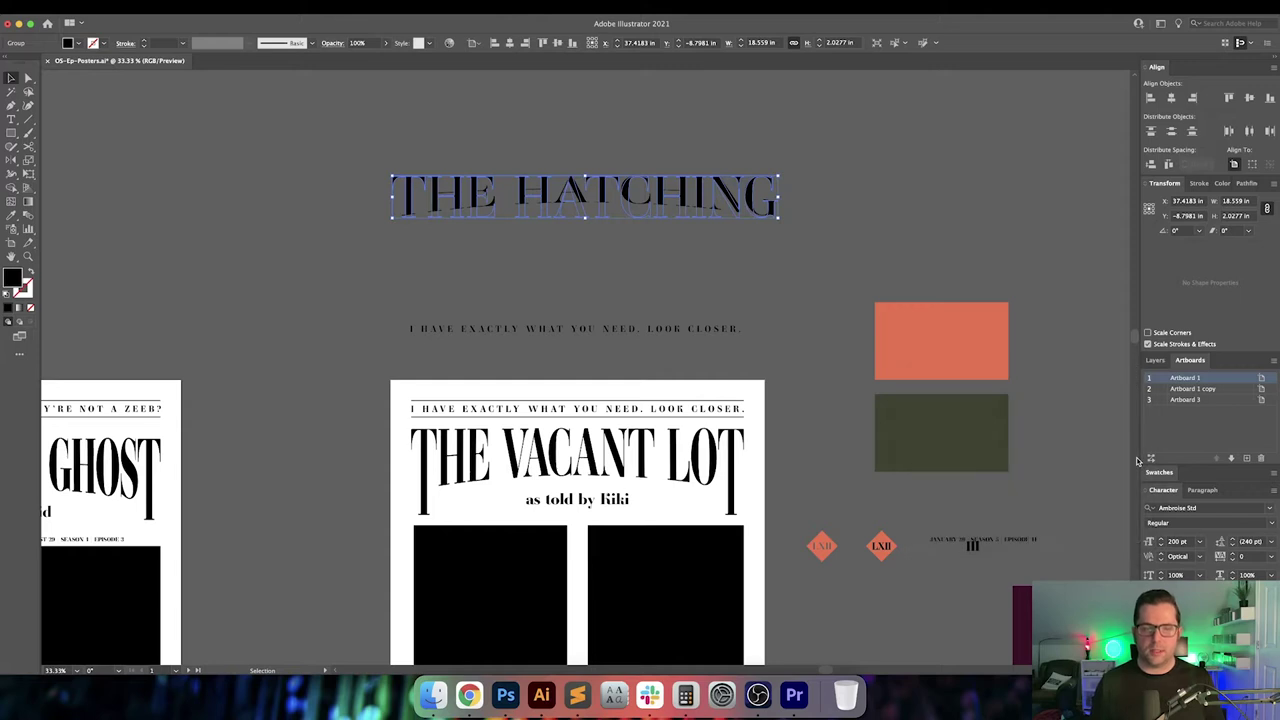
{"action": "left_click", "coordinate": [755, 294]}
{"action": "scroll", "coordinate": [786, 304], "scroll_direction": "up", "scroll_amount": 1}
{"action": "scroll", "coordinate": [786, 304], "scroll_direction": "left", "scroll_amount": 1}
{"action": "scroll", "coordinate": [786, 303], "scroll_direction": "down", "scroll_amount": 2}
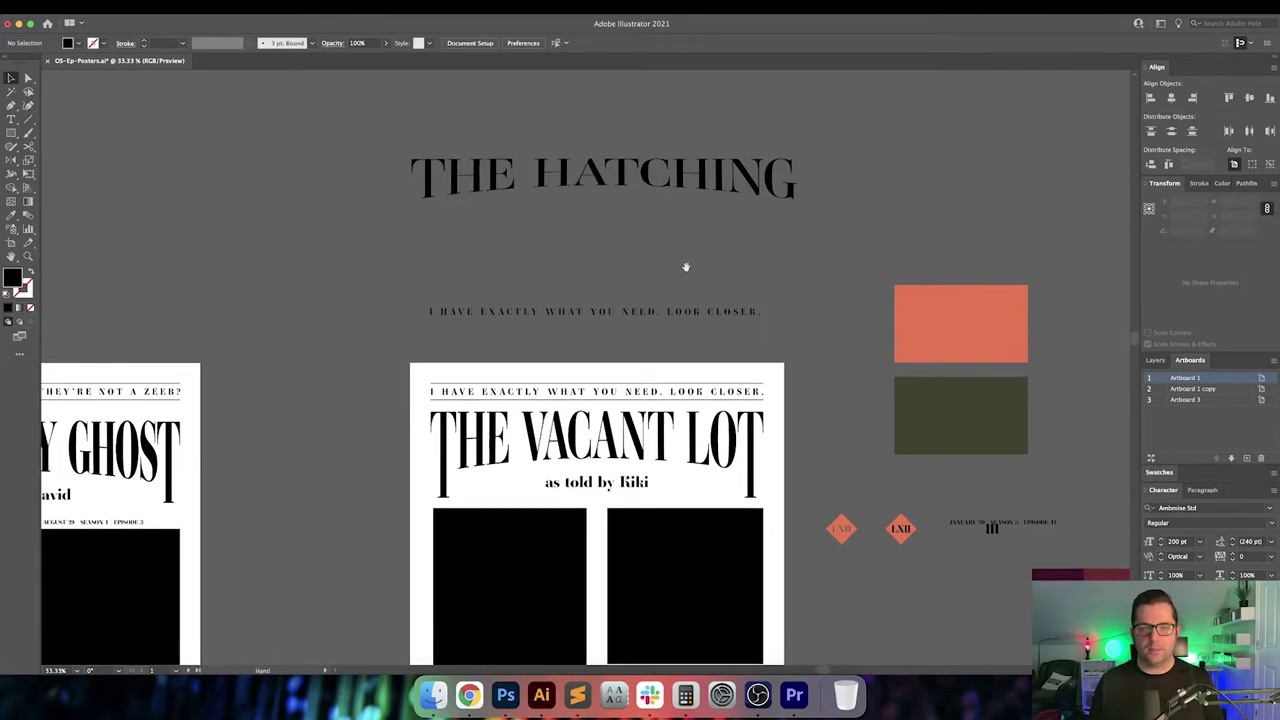
Try stretching the warped THE HATCHING title downward to make it much taller, and undo the stretch
{"action": "left_click_drag", "start_coordinate": [394, 140], "coordinate": [811, 234]}
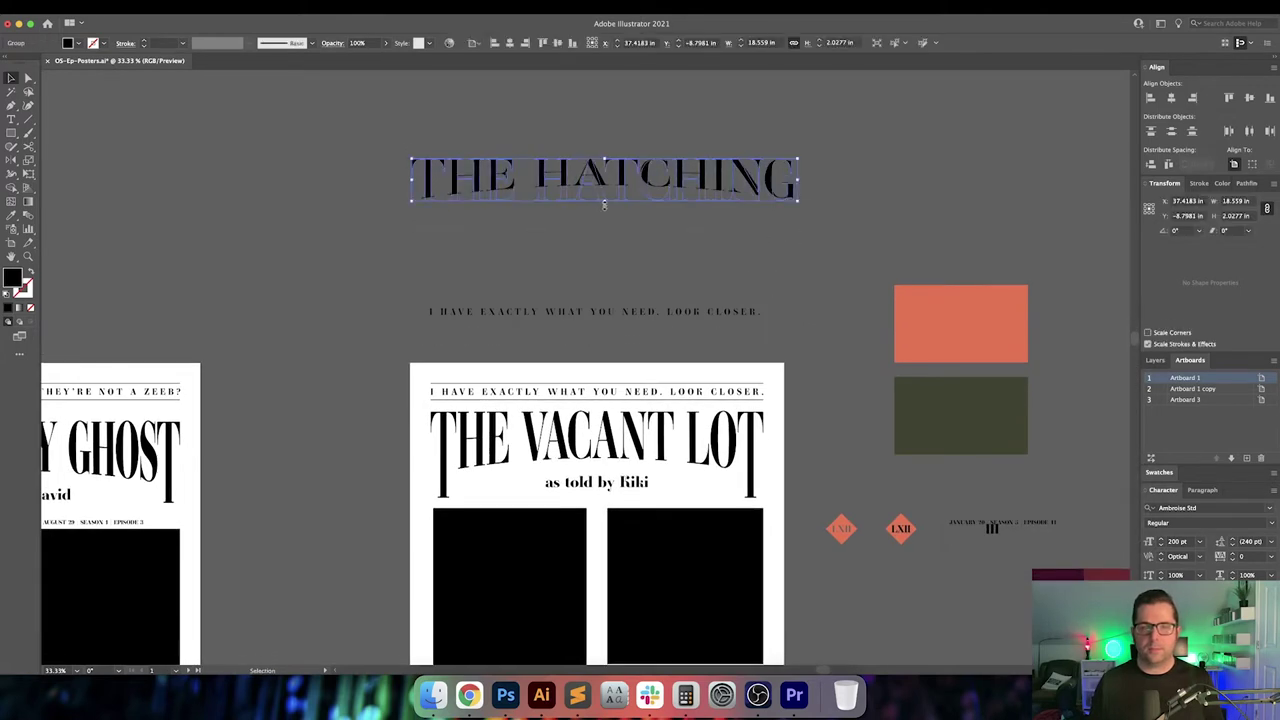
{"action": "mouse_move", "coordinate": [604, 203]}
{"action": "left_mouse_down"}
{"action": "mouse_move", "coordinate": [606, 243]}
{"action": "mouse_move", "coordinate": [637, 282]}
{"action": "left_mouse_up"}
{"action": "left_click", "coordinate": [634, 263]}
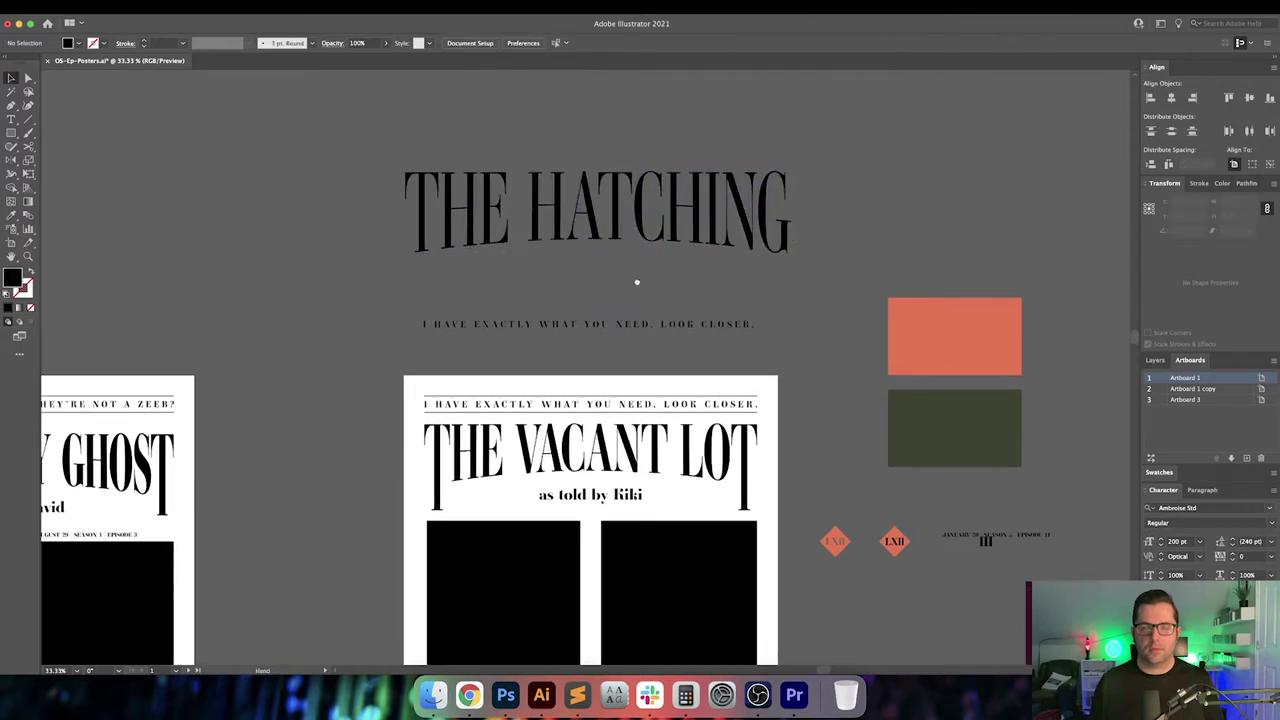
{"action": "key", "text": "super+z"}
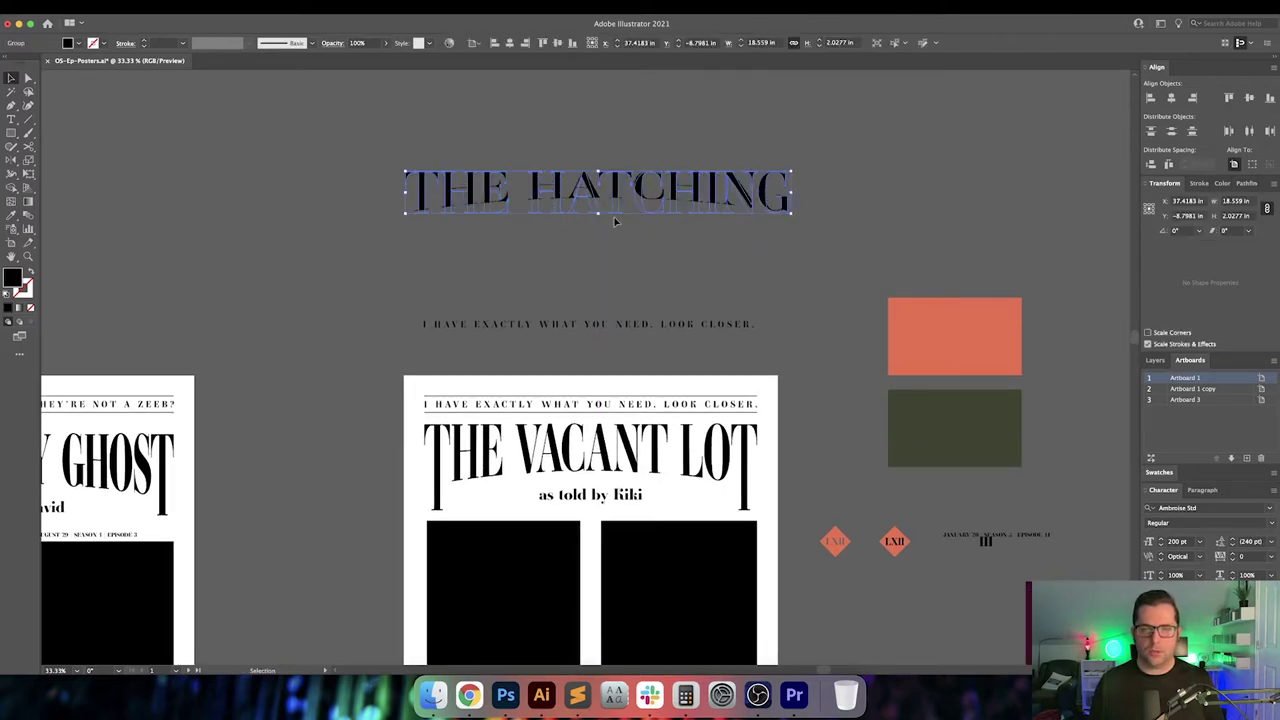
Stretch the warped THE HATCHING title downward to about 2.92 in tall
{"action": "left_click_drag", "start_coordinate": [598, 214], "coordinate": [602, 231]}
{"action": "left_click", "coordinate": [425, 251]}
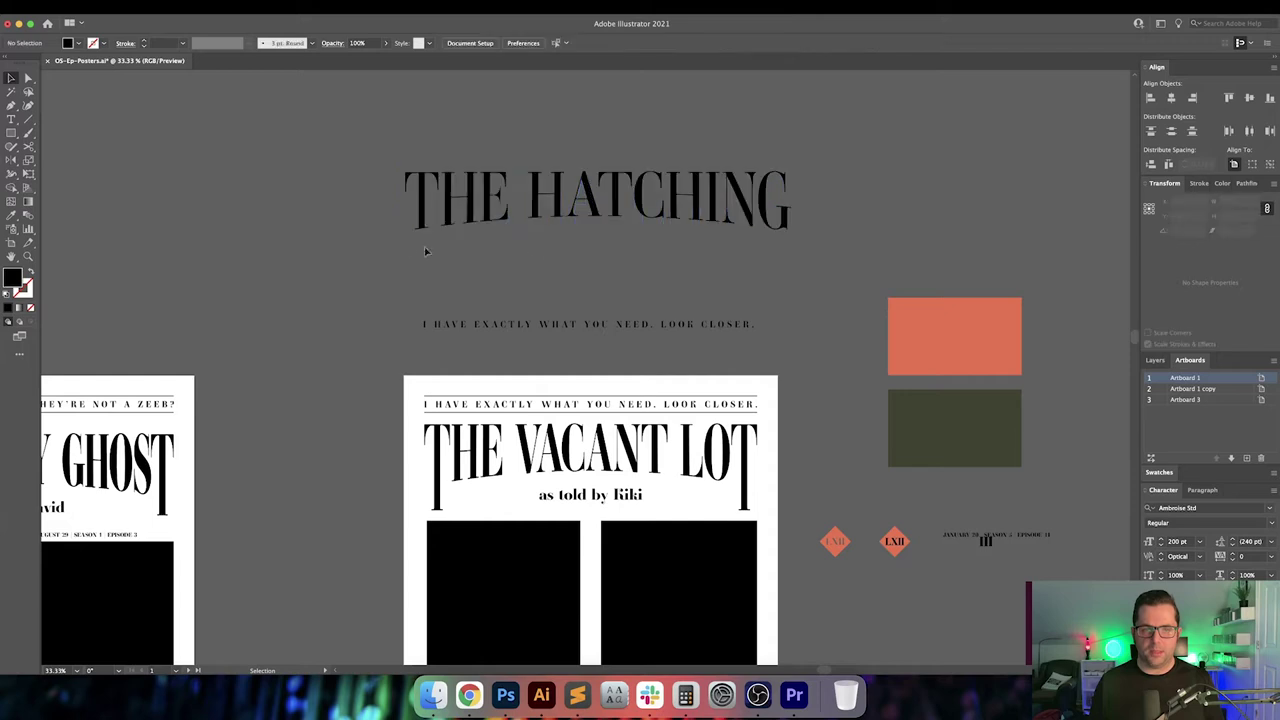
{"action": "key", "text": "v"}
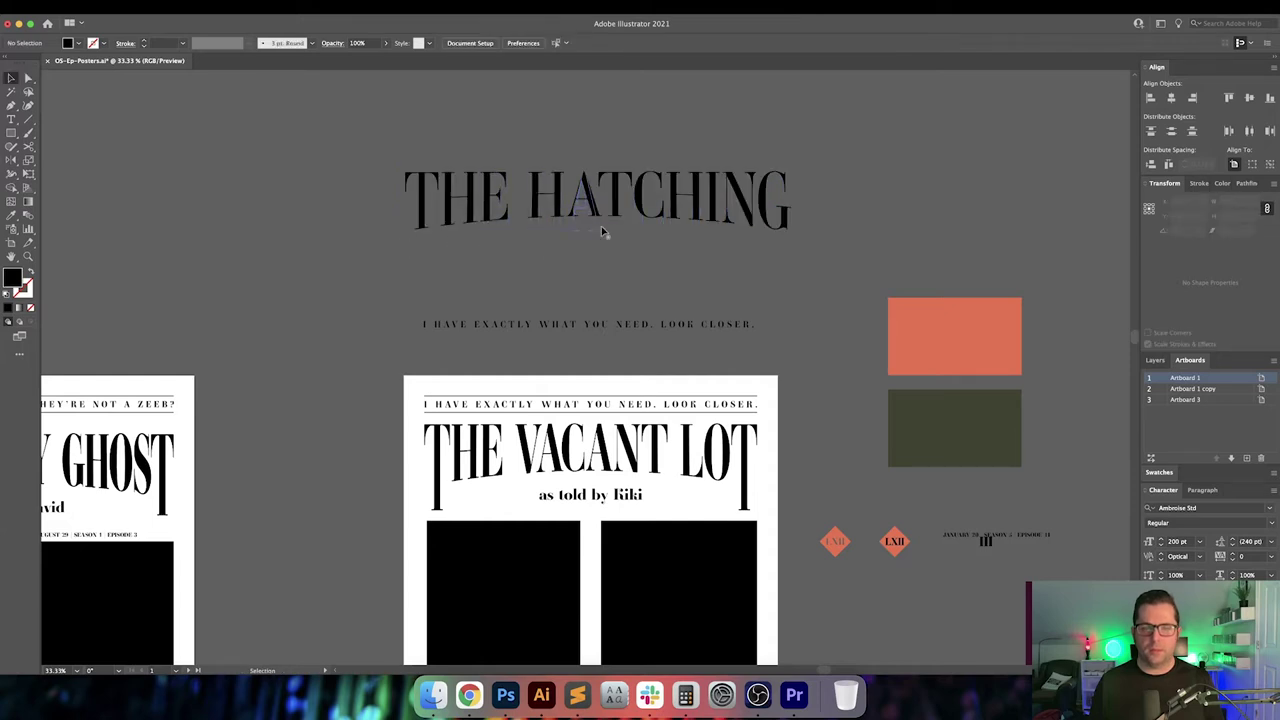
Place the THE HATCHING title over the THE VACANT LOT title for comparison and stretch it to about 3.06 in tall
{"action": "scroll", "coordinate": [612, 245], "scroll_direction": "down", "scroll_amount": 1}
{"action": "mouse_move", "coordinate": [608, 178]}
{"action": "left_mouse_down"}
{"action": "mouse_move", "coordinate": [630, 264]}
{"action": "mouse_move", "coordinate": [622, 466]}
{"action": "mouse_move", "coordinate": [602, 435]}
{"action": "mouse_move", "coordinate": [629, 355]}
{"action": "left_mouse_up"}
{"action": "scroll", "coordinate": [604, 432], "scroll_direction": "up", "scroll_amount": 2}
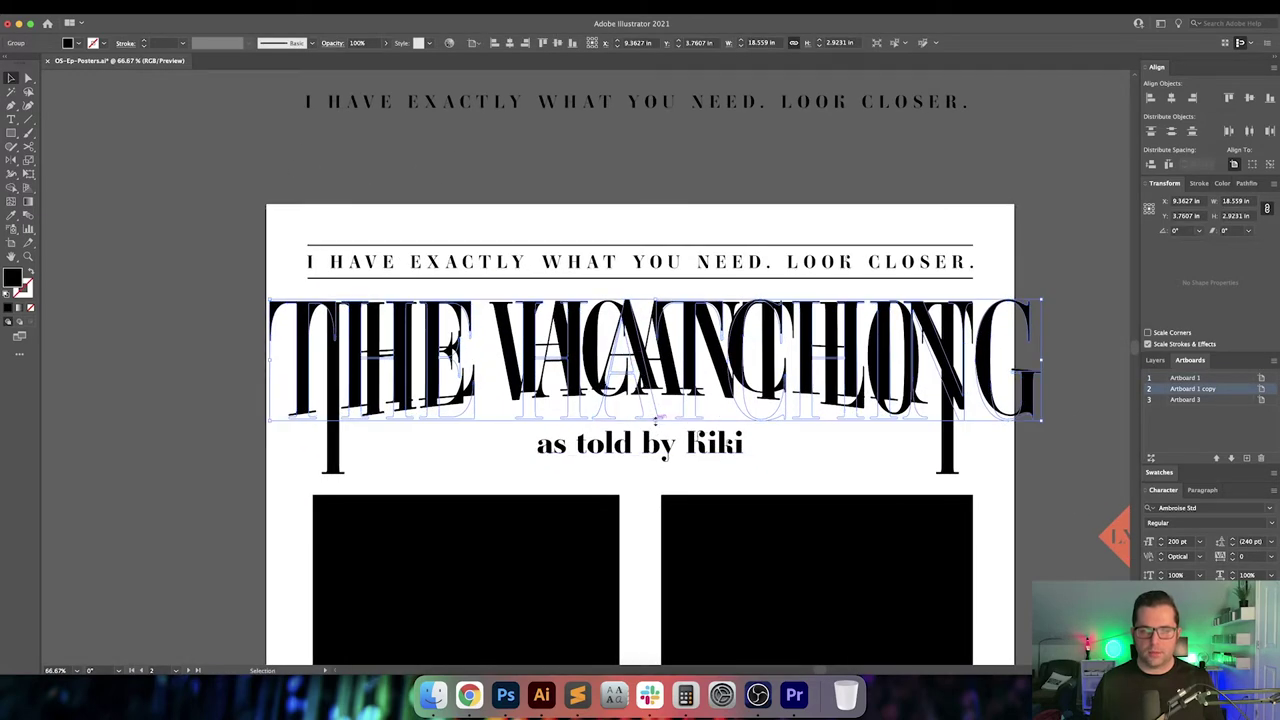
{"action": "mouse_move", "coordinate": [656, 418]}
{"action": "left_mouse_down"}
{"action": "mouse_move", "coordinate": [656, 432]}
{"action": "mouse_move", "coordinate": [576, 492]}
{"action": "left_mouse_up"}
Set the THE HATCHING title's width to 16 in proportionally from its top-center reference point, and center it horizontally on the artboard
{"action": "key", "text": "super+minus"}
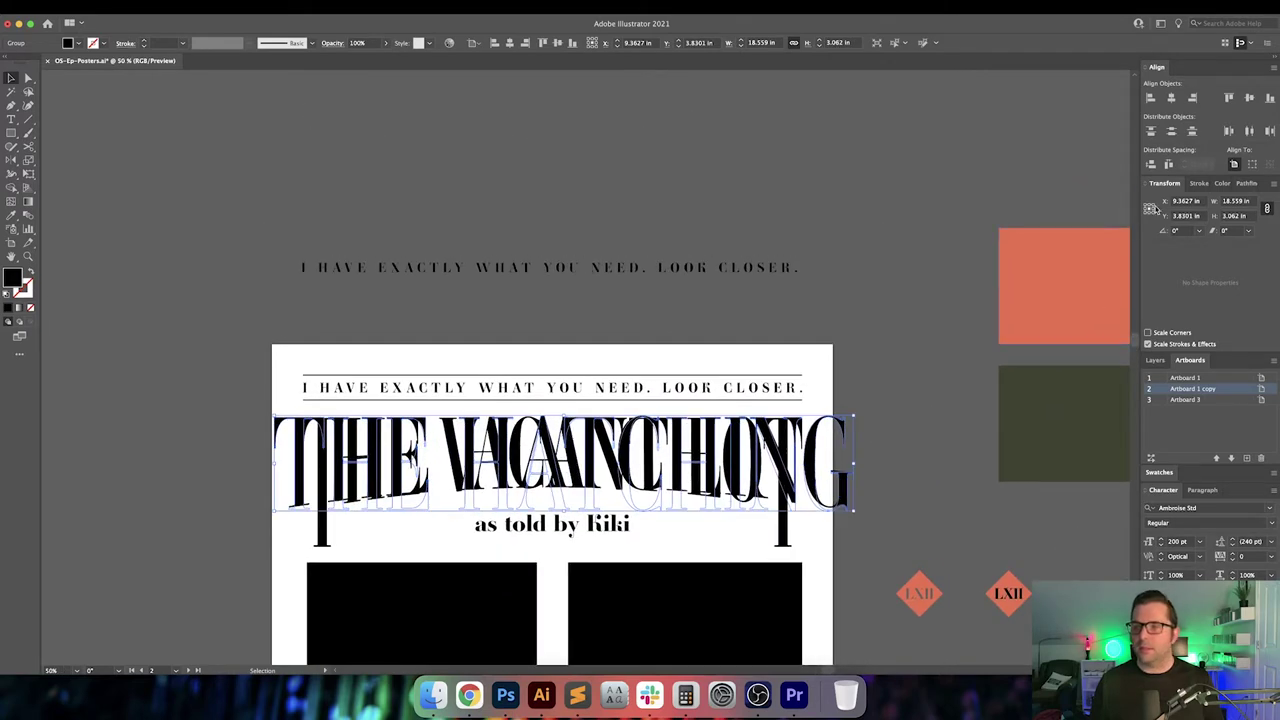
{"action": "type", "text": "18"}
{"action": "key", "text": "Return"}
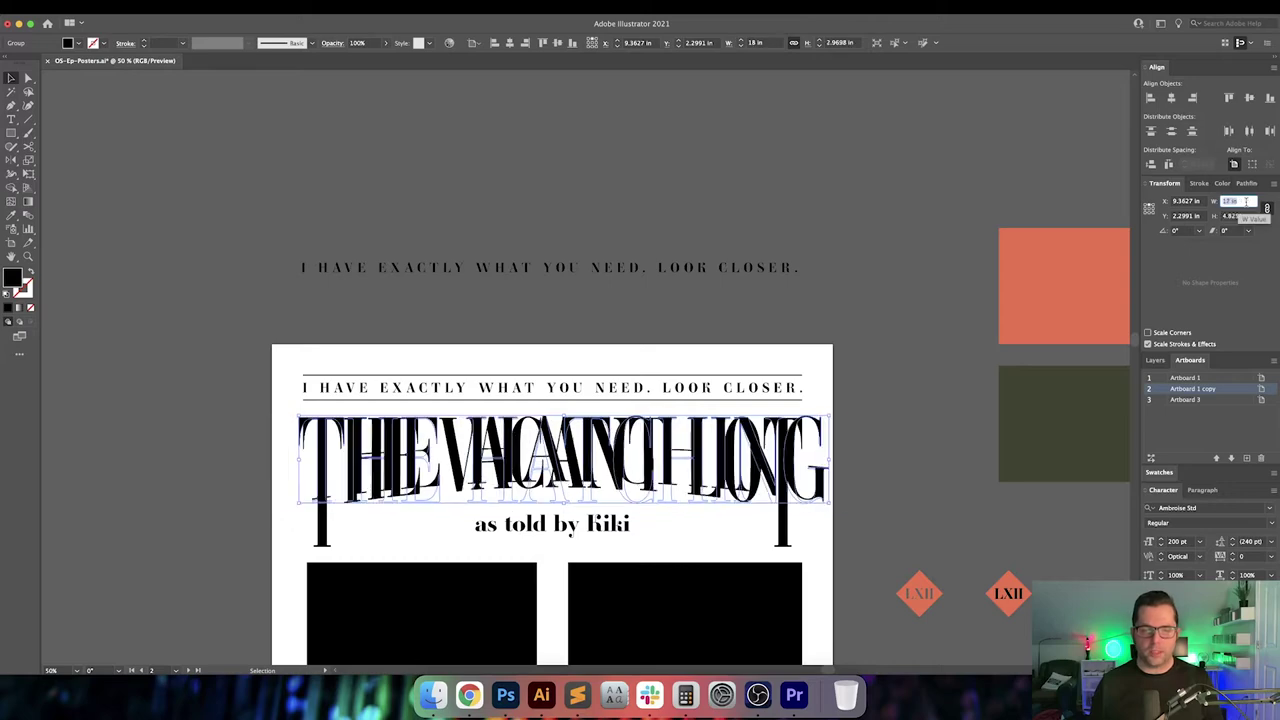
{"action": "key", "text": "Down"}
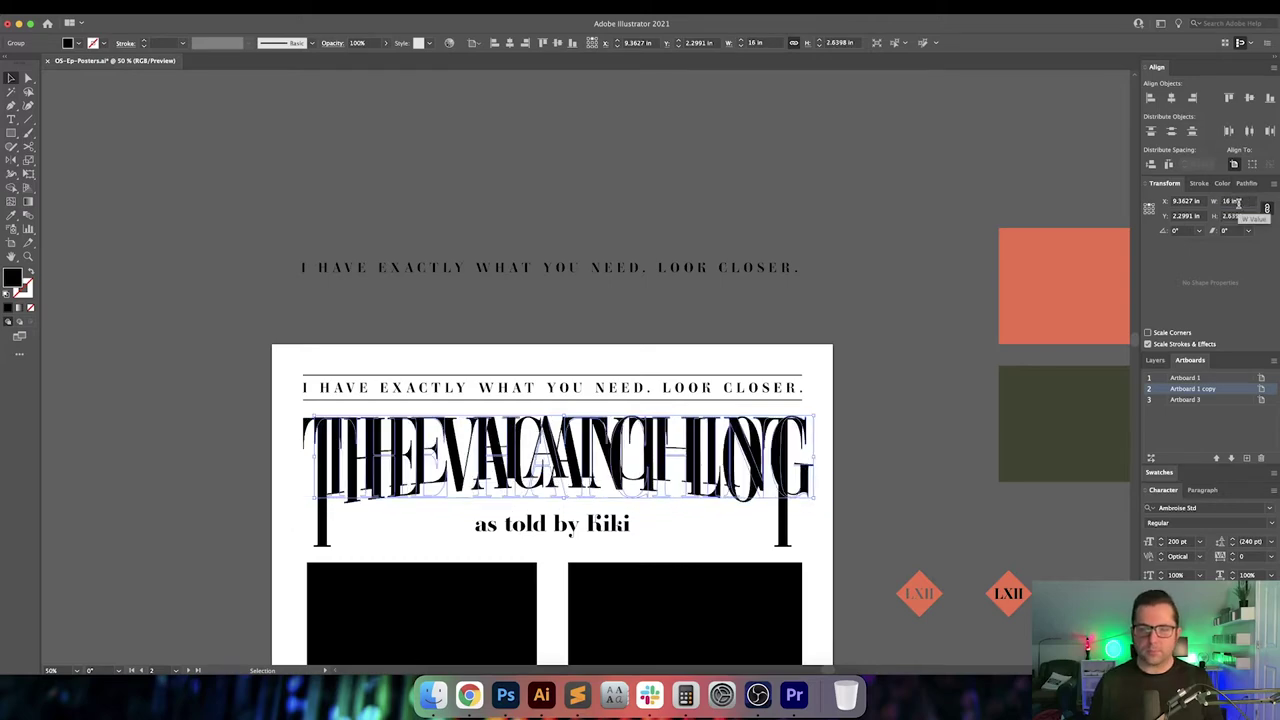
{"action": "left_click", "coordinate": [1172, 97]}
{"action": "scroll", "coordinate": [646, 388], "scroll_direction": "down", "scroll_amount": 2}
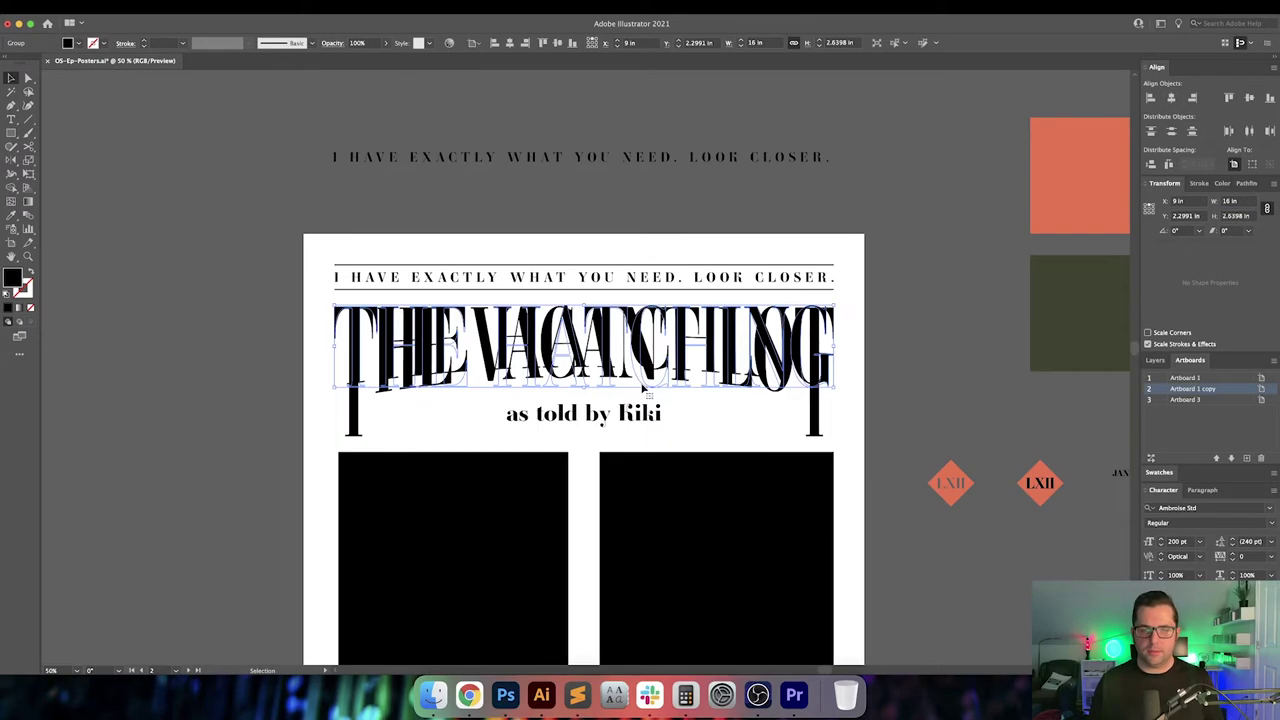
Stretch the THE HATCHING title vertically to about 3.06 in tall, keeping its 16 in width, and deselect it
{"action": "scroll", "coordinate": [646, 388], "scroll_direction": "up", "scroll_amount": 2}
{"action": "scroll", "coordinate": [640, 400], "scroll_direction": "left", "scroll_amount": 2}
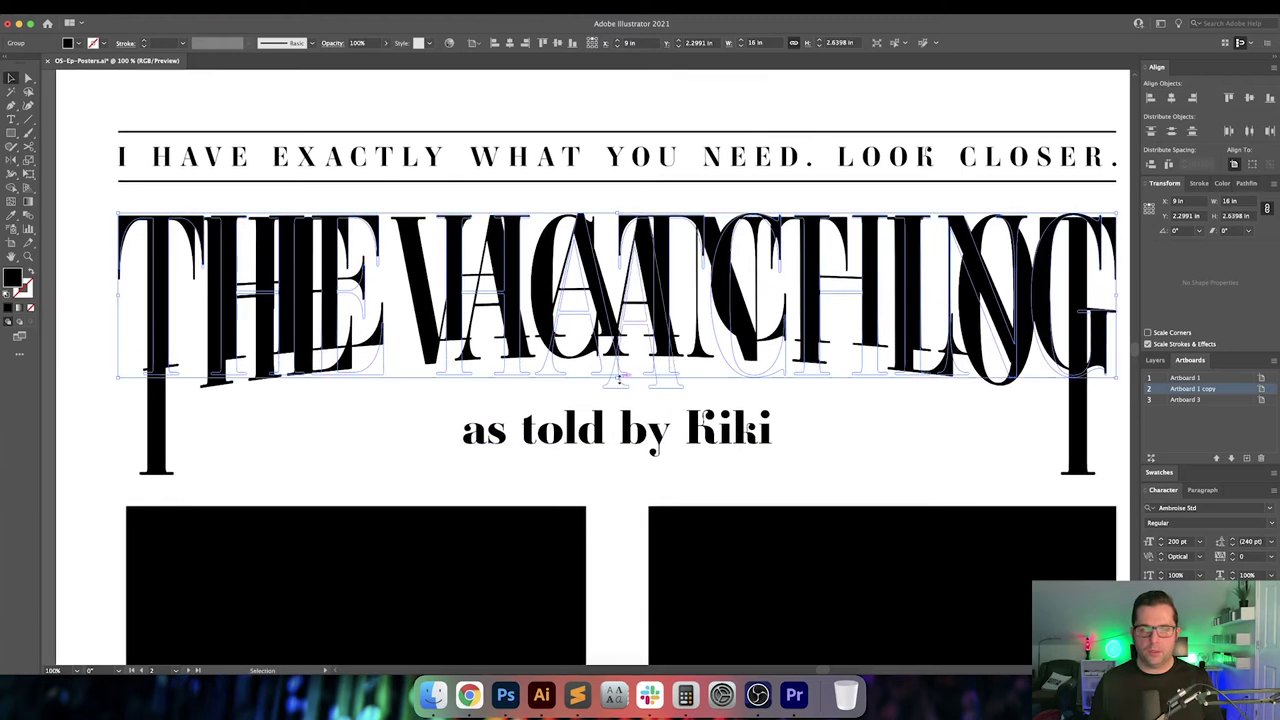
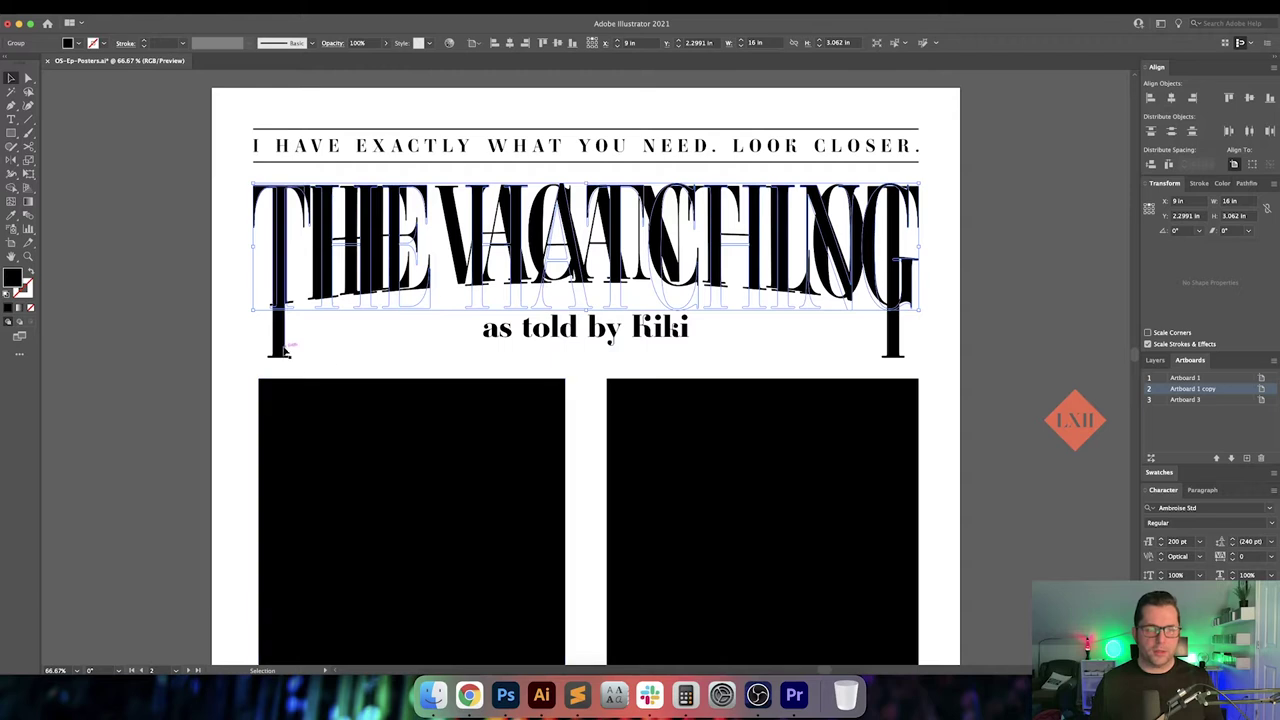
{"action": "left_click", "coordinate": [286, 347]}
{"action": "key", "text": "super+shift+a"}
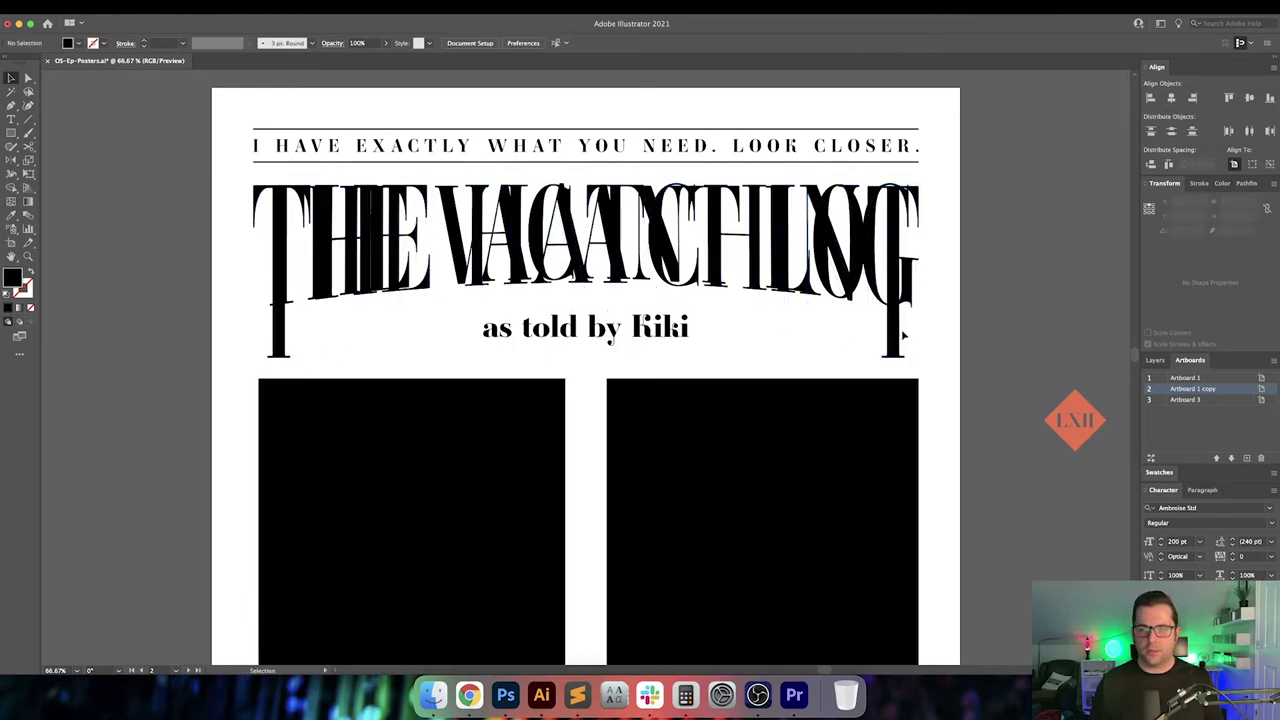
{"action": "key", "text": "a"}
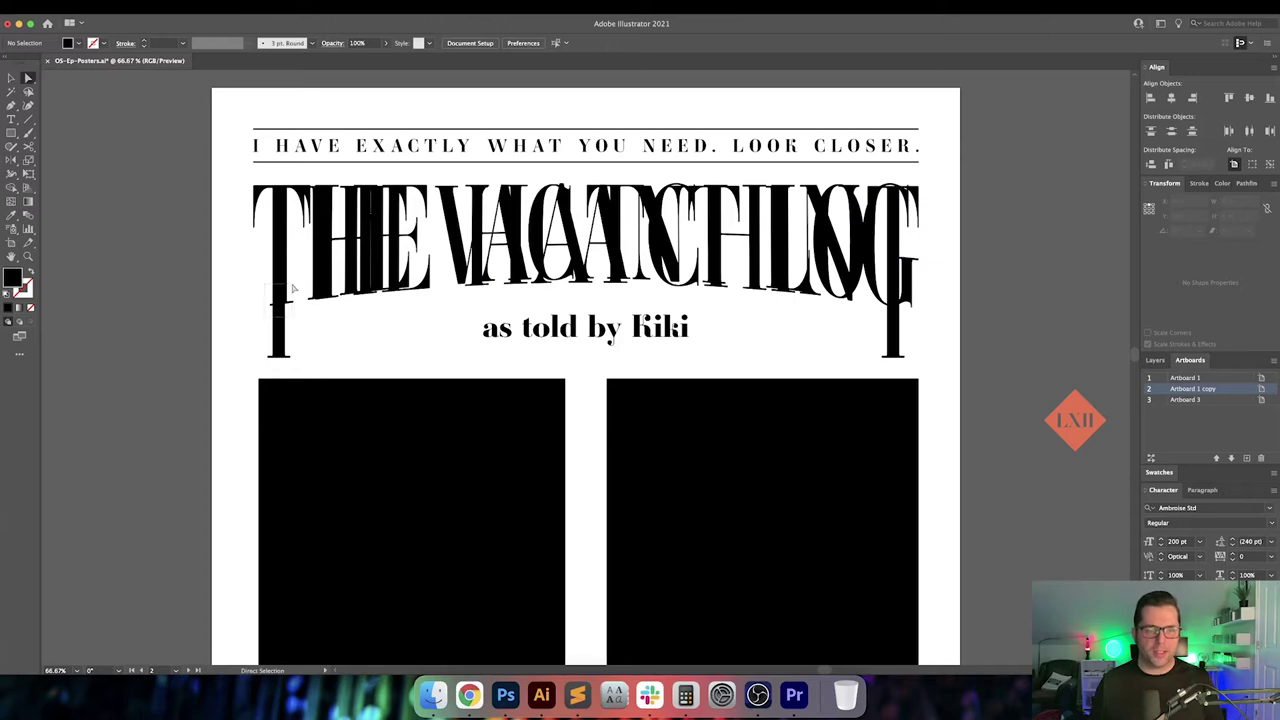
{"action": "left_click", "coordinate": [281, 305]}
{"action": "scroll", "coordinate": [285, 312], "scroll_direction": "up", "scroll_amount": 4}
{"action": "left_click_drag", "start_coordinate": [295, 322], "coordinate": [440, 461]}
{"action": "scroll", "coordinate": [390, 378], "scroll_direction": "down", "scroll_amount": 2}
{"action": "key", "text": "v"}
{"action": "left_click", "coordinate": [374, 408]}
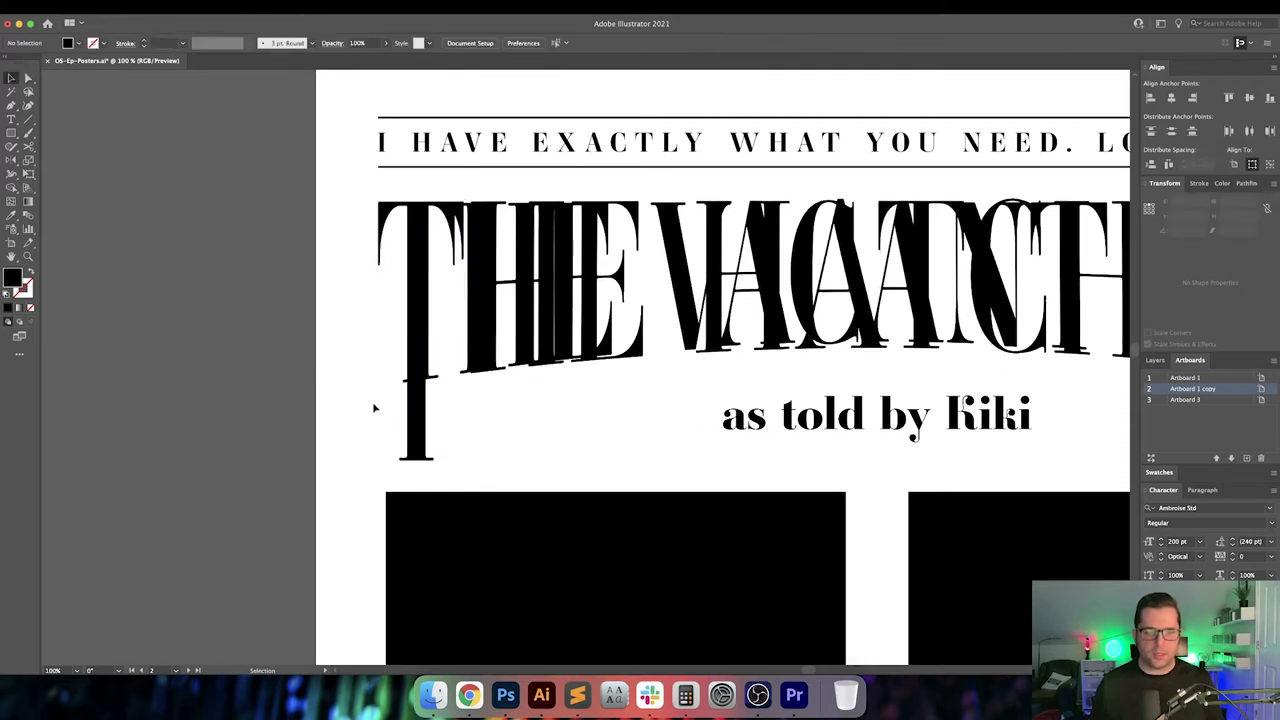
{"action": "left_click", "coordinate": [137, 8]}
{"action": "left_click", "coordinate": [144, 107]}
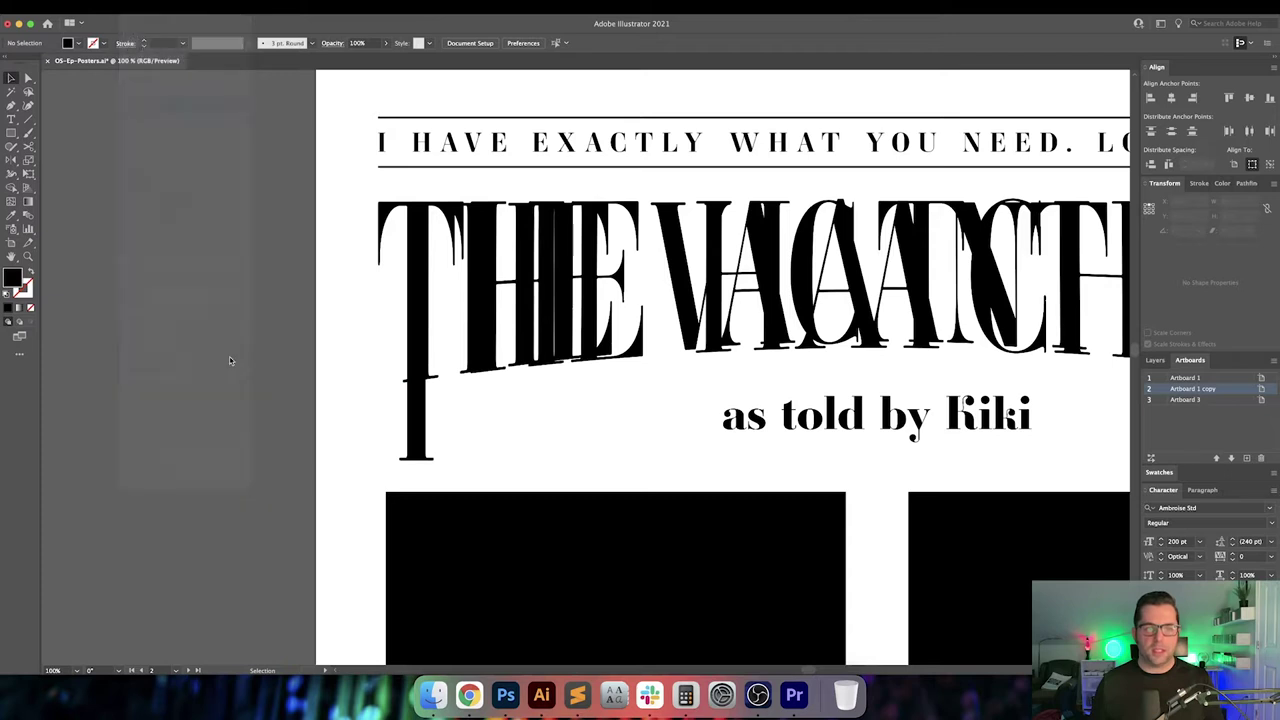
{"action": "left_click", "coordinate": [414, 419]}
{"action": "key", "text": "a"}
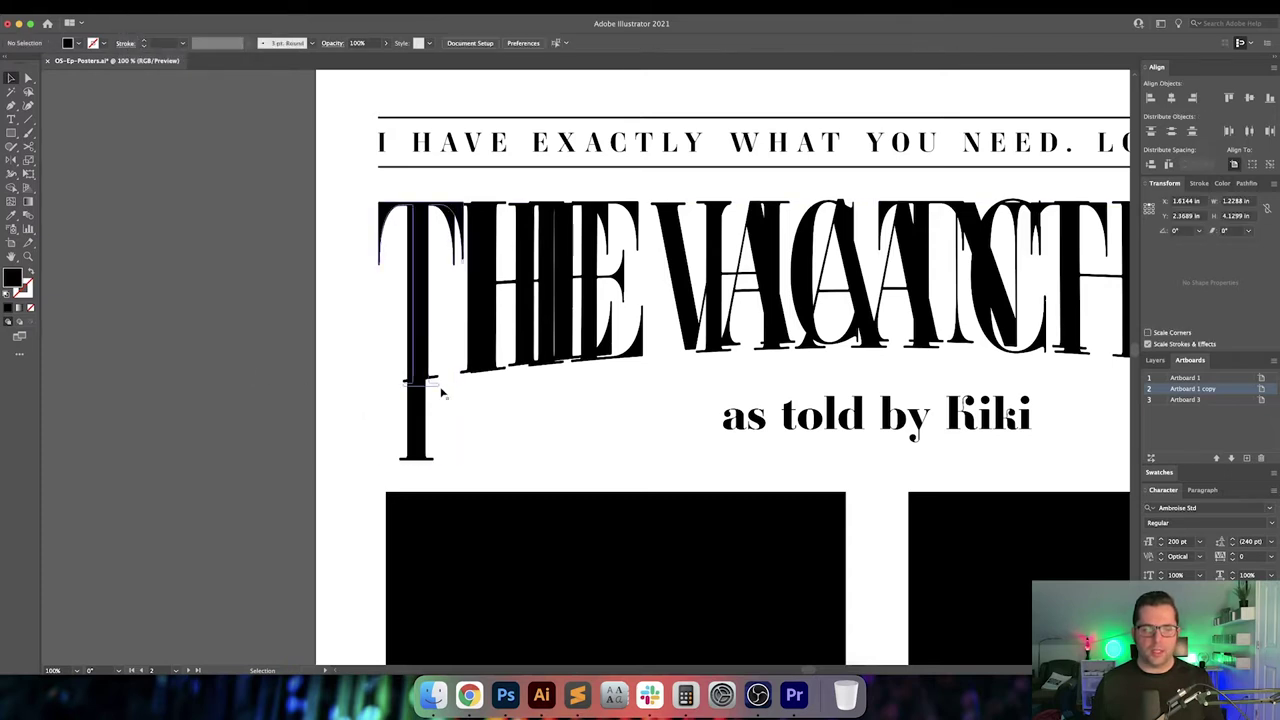
Expand the appearance of the warped THE HATCHING title into editable letter shapes
{"action": "left_click", "coordinate": [439, 383]}
{"action": "key", "text": "v"}
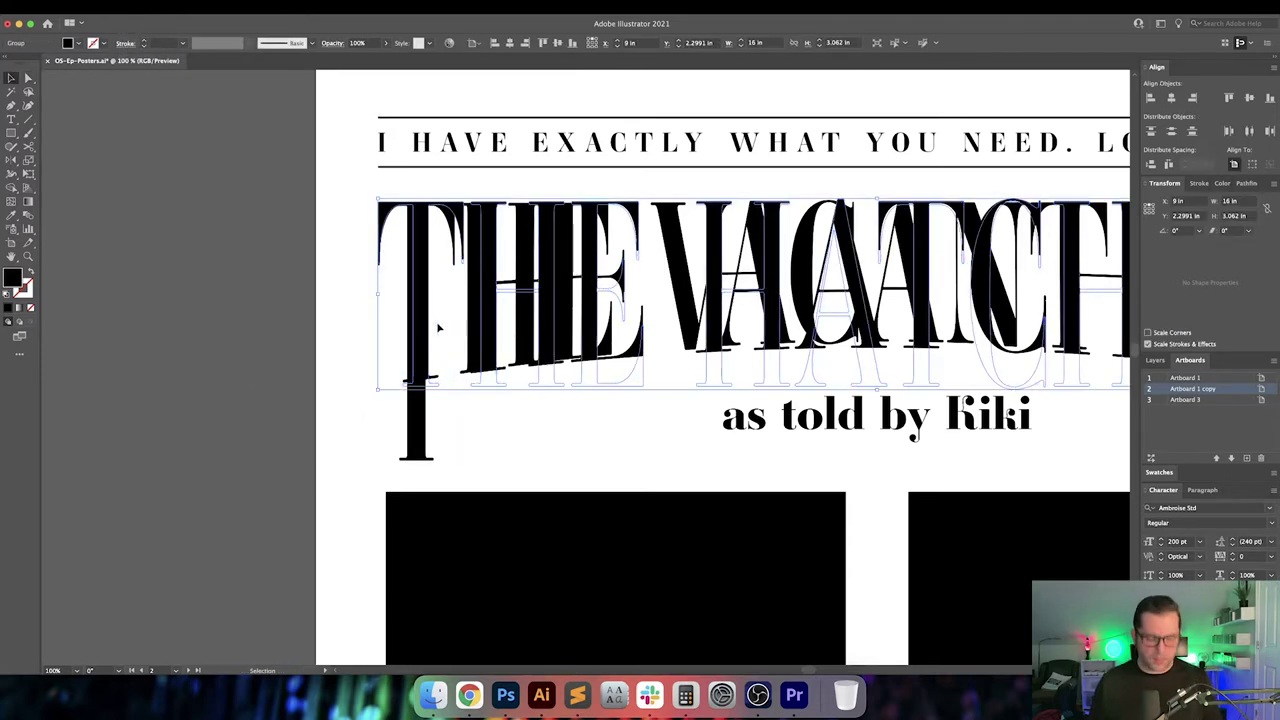
{"action": "left_click", "coordinate": [137, 8]}
{"action": "left_click", "coordinate": [174, 166]}
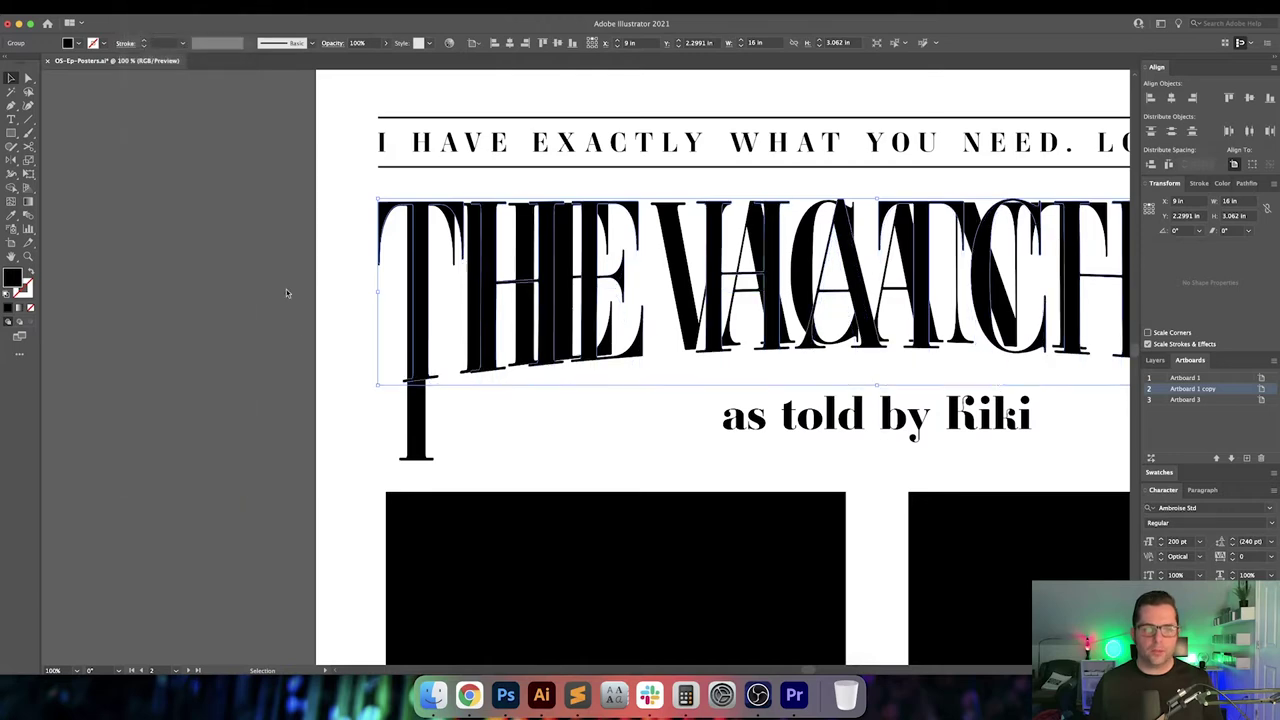
{"action": "left_click", "coordinate": [295, 340]}
Delete the leading T of the expanded THE HATCHING title, leaving the T of THE VACANT LOT in its place
{"action": "scroll", "coordinate": [295, 340], "scroll_direction": "down", "scroll_amount": 3}
{"action": "scroll", "coordinate": [295, 340], "scroll_direction": "right", "scroll_amount": 3}
{"action": "key", "text": "a"}
{"action": "left_click", "coordinate": [373, 308]}
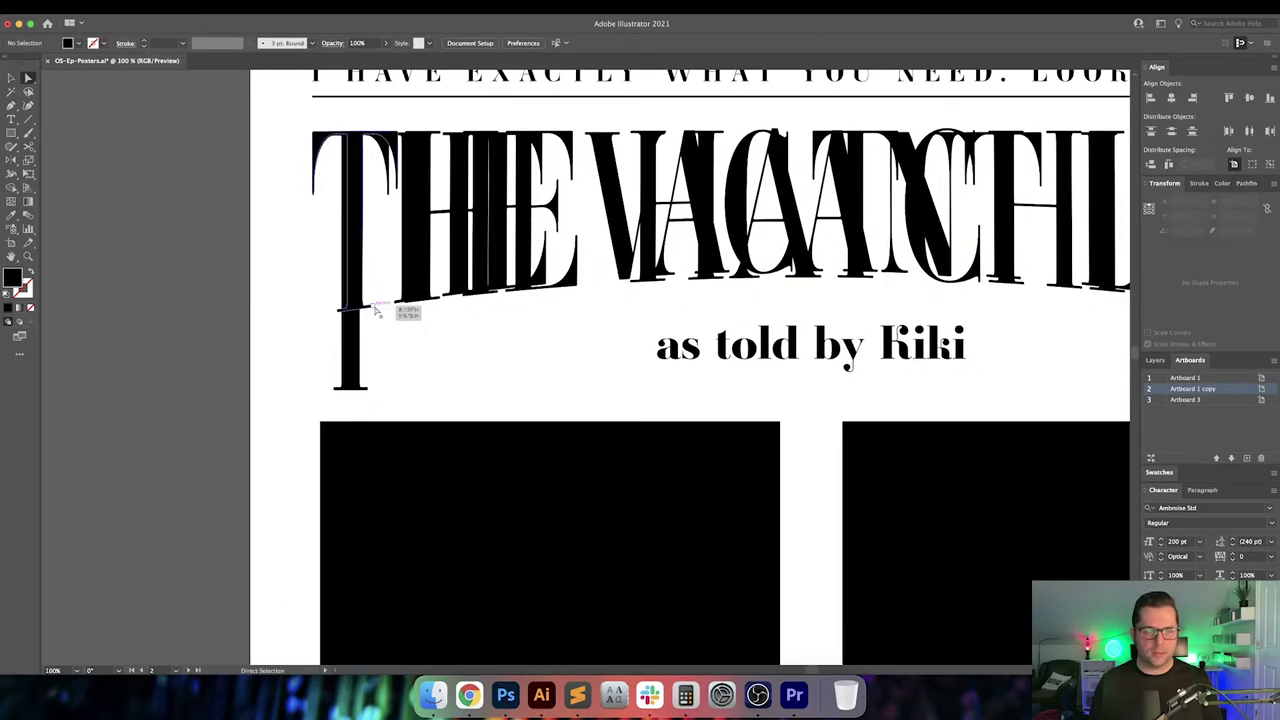
{"action": "key", "text": "Delete"}
{"action": "key", "text": "Delete"}
{"action": "left_click_drag", "start_coordinate": [448, 350], "coordinate": [366, 400]}
{"action": "key", "text": "v"}
{"action": "key", "text": "super+minus"}
{"action": "left_click_drag", "start_coordinate": [522, 387], "coordinate": [227, 400]}
{"action": "scroll", "coordinate": [683, 405], "scroll_direction": "right", "scroll_amount": 1}
{"action": "scroll", "coordinate": [690, 402], "scroll_direction": "up", "scroll_amount": 3}
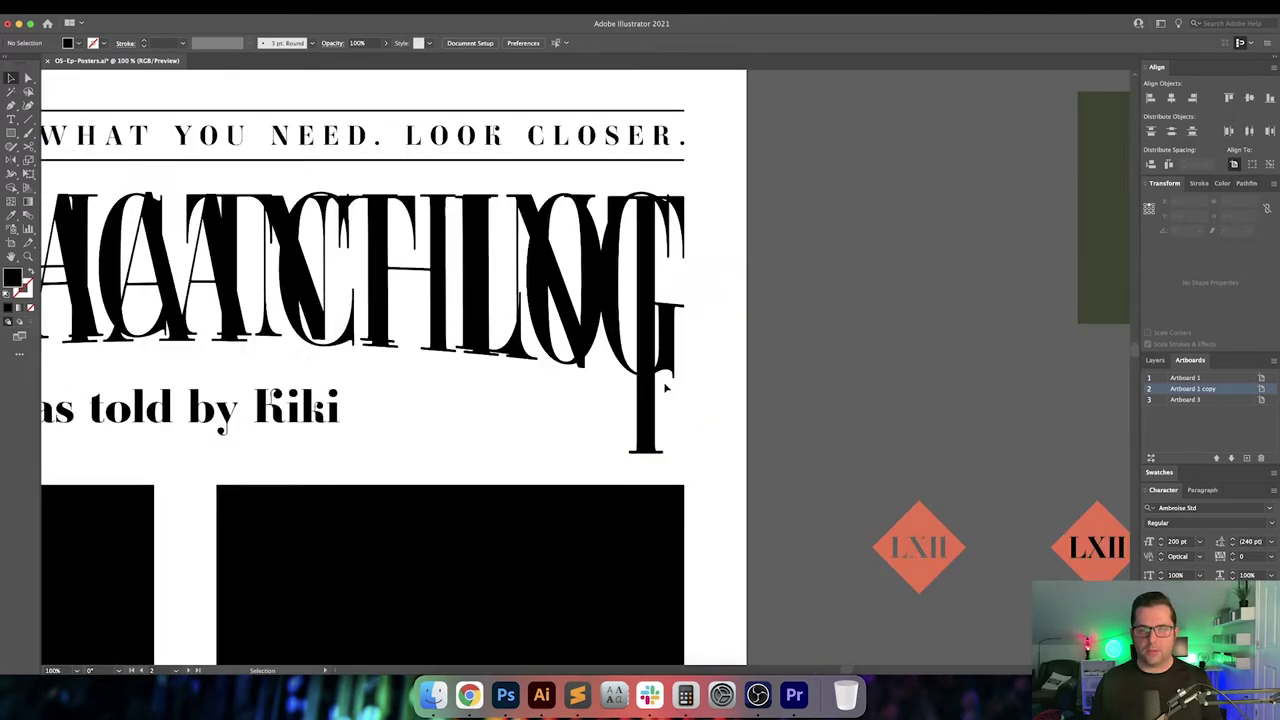
{"action": "key", "text": "a"}
{"action": "left_click", "coordinate": [643, 300]}
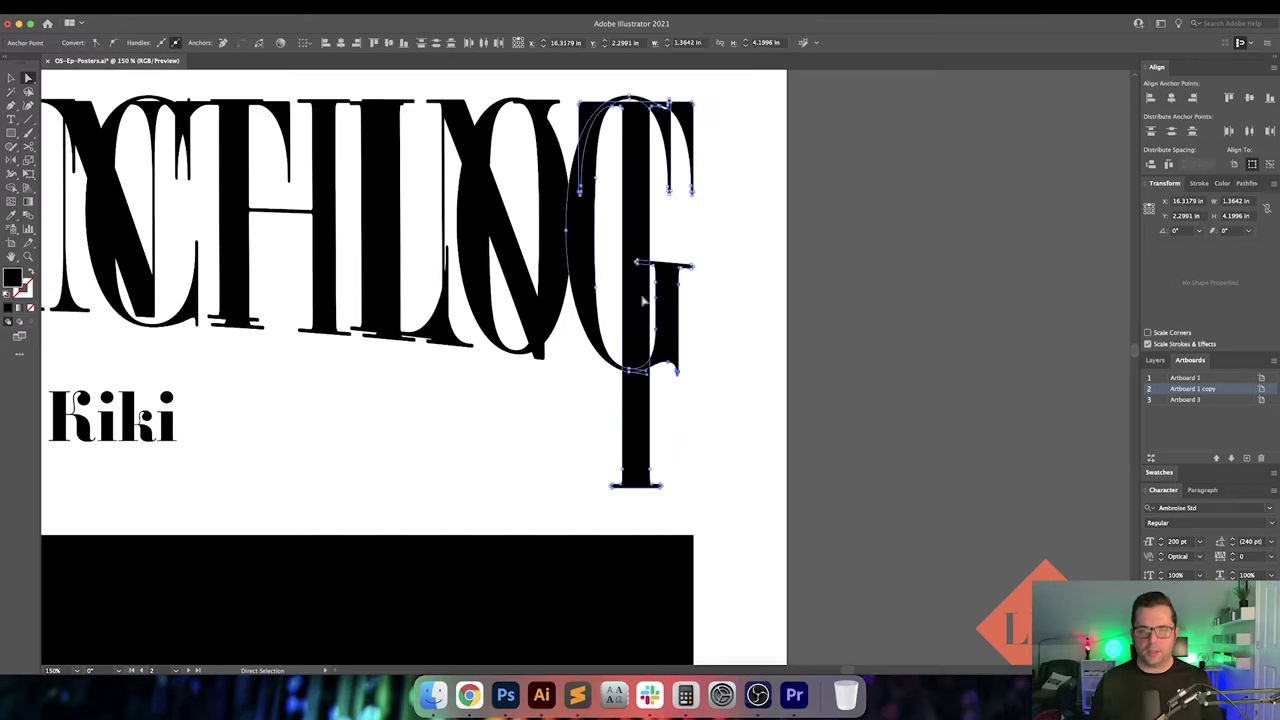
{"action": "key", "text": "v"}
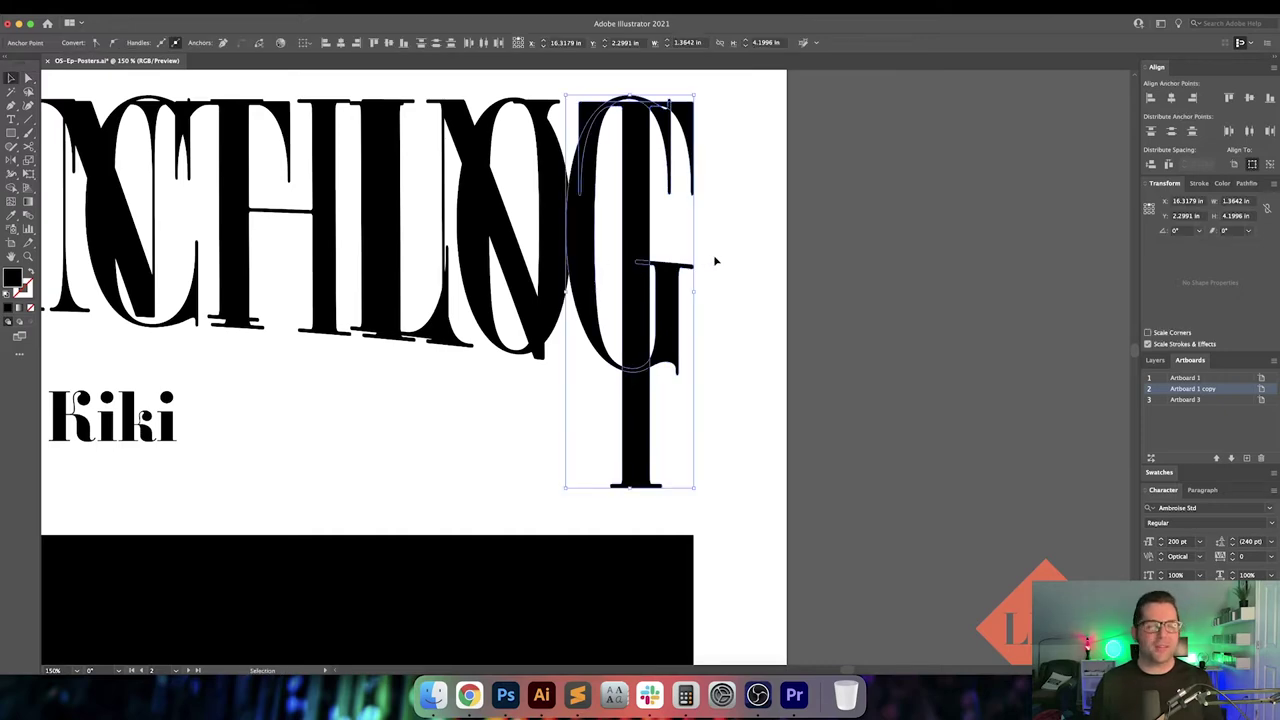
{"action": "left_click", "coordinate": [714, 261]}
{"action": "scroll", "coordinate": [719, 290], "scroll_direction": "left", "scroll_amount": 1}
Try to move the overlapping title letters straight up above the artboard, and undo the move
{"action": "left_click", "coordinate": [681, 305]}
{"action": "scroll", "coordinate": [690, 318], "scroll_direction": "down", "scroll_amount": 1}
{"action": "scroll", "coordinate": [691, 318], "scroll_direction": "down", "scroll_amount": 2}
{"action": "scroll", "coordinate": [691, 318], "scroll_direction": "left", "scroll_amount": 2}
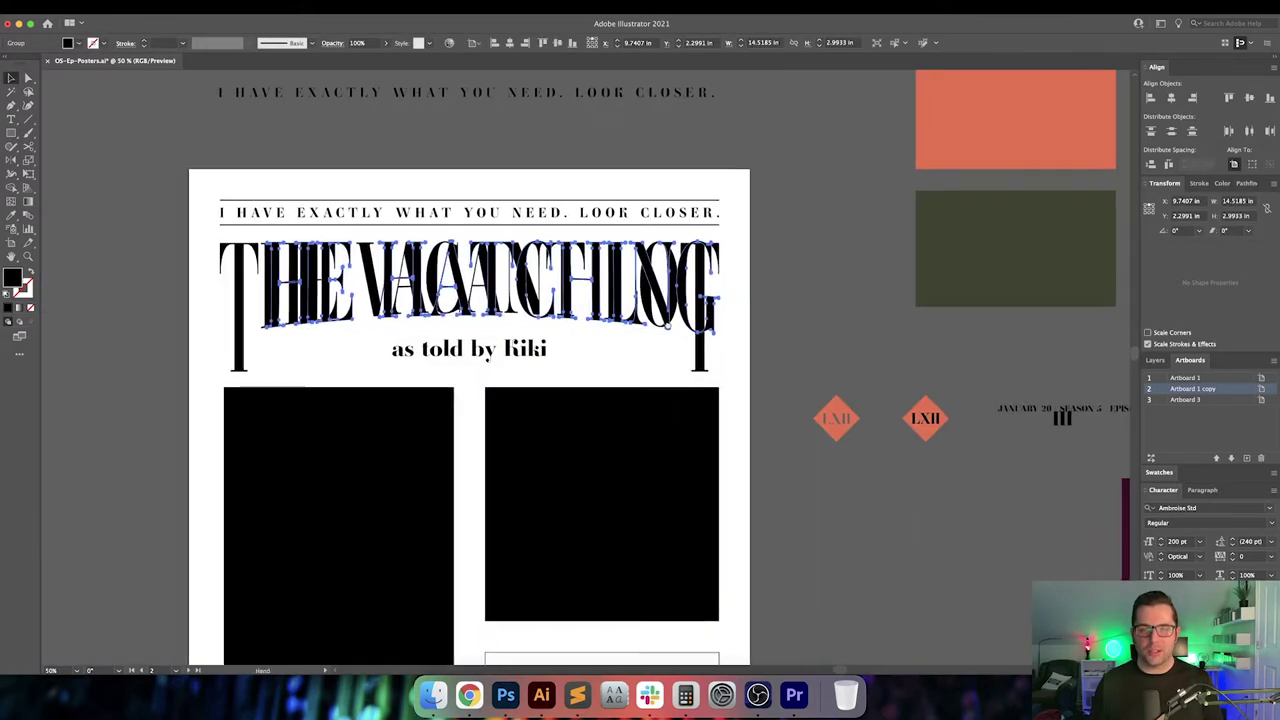
{"action": "scroll", "coordinate": [297, 391], "scroll_direction": "up", "scroll_amount": 2}
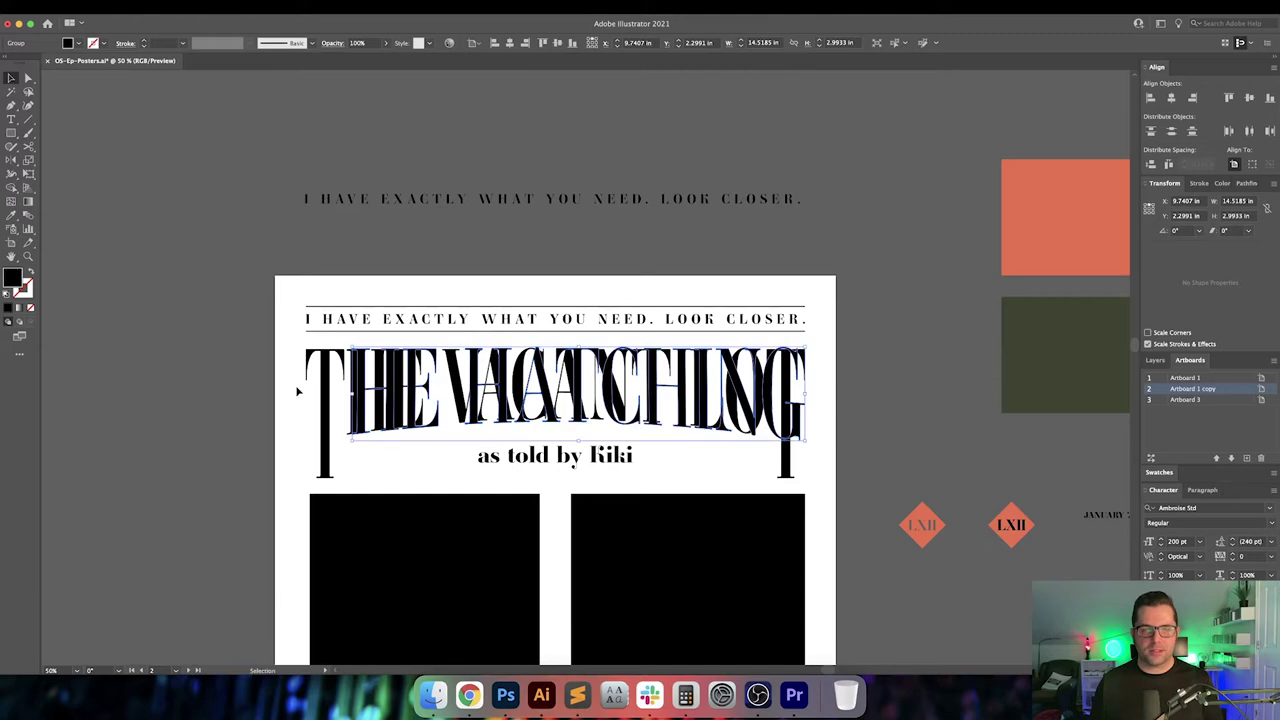
{"action": "left_click", "coordinate": [326, 458]}
{"action": "left_click", "coordinate": [392, 400], "text": "shift"}
{"action": "scroll", "coordinate": [434, 400], "scroll_direction": "up", "scroll_amount": 3}
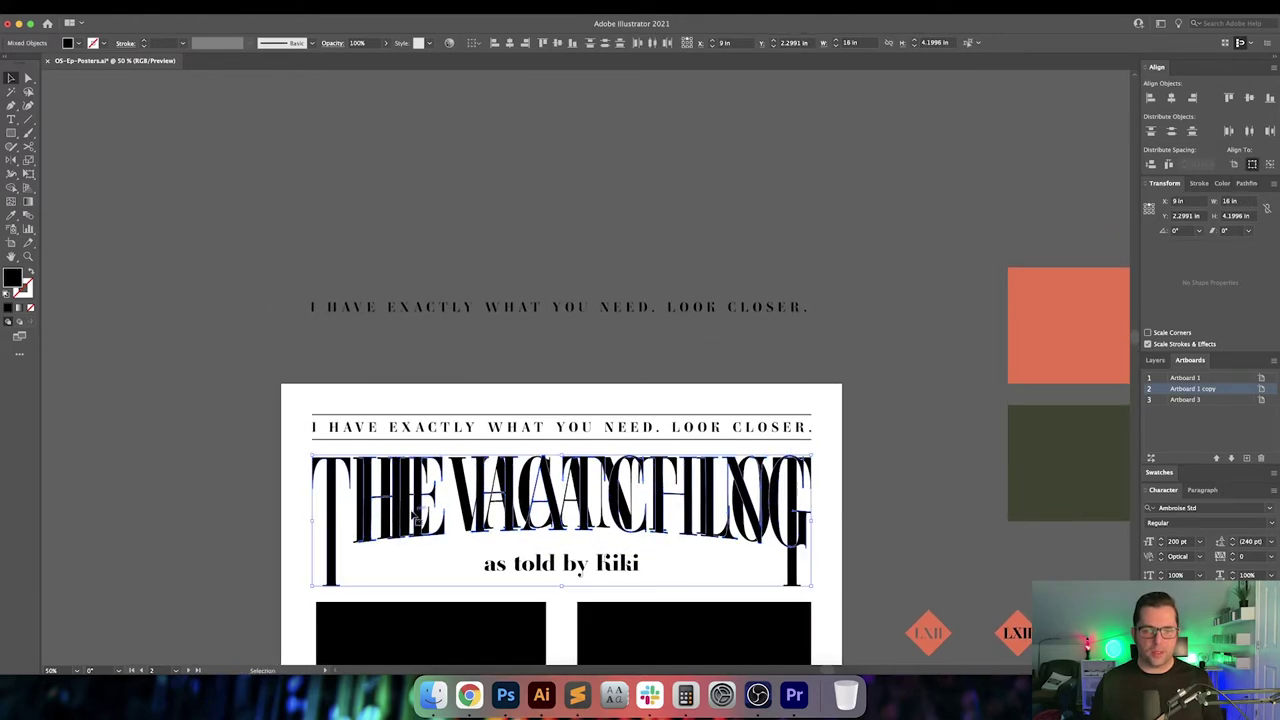
{"action": "left_click_drag", "start_coordinate": [405, 514], "coordinate": [405, 214]}
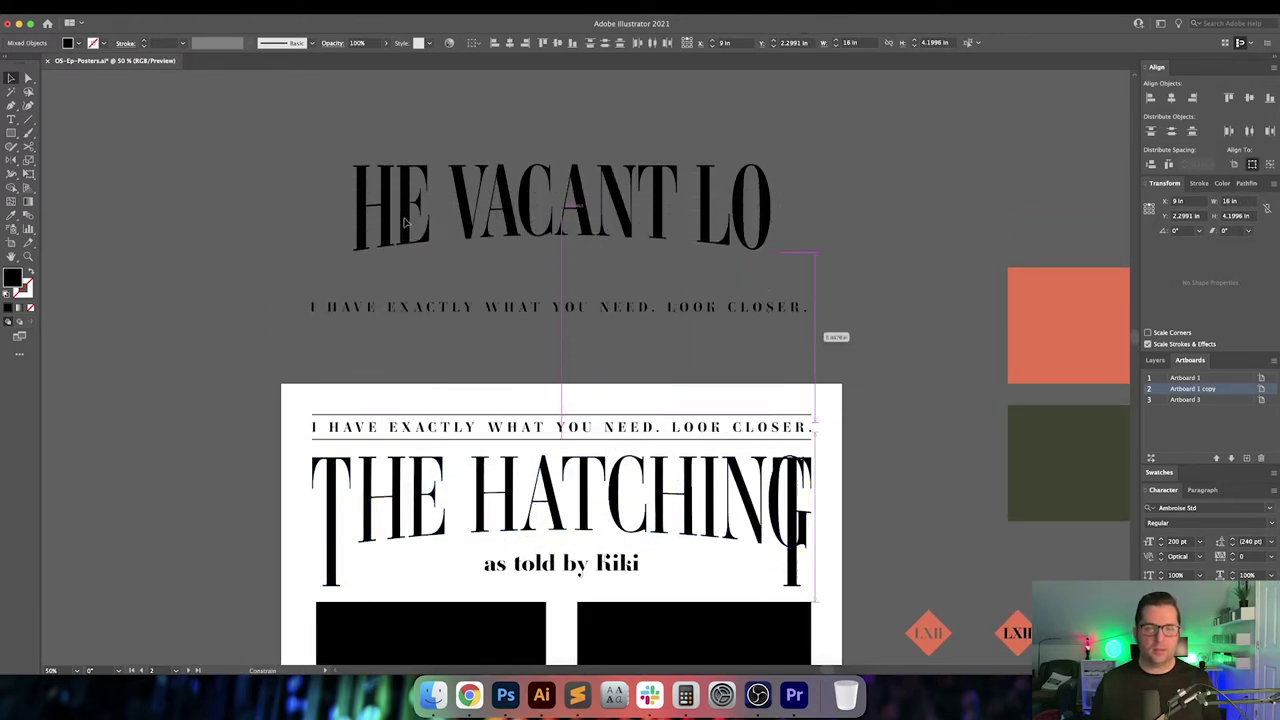
{"action": "key", "text": "super+z"}
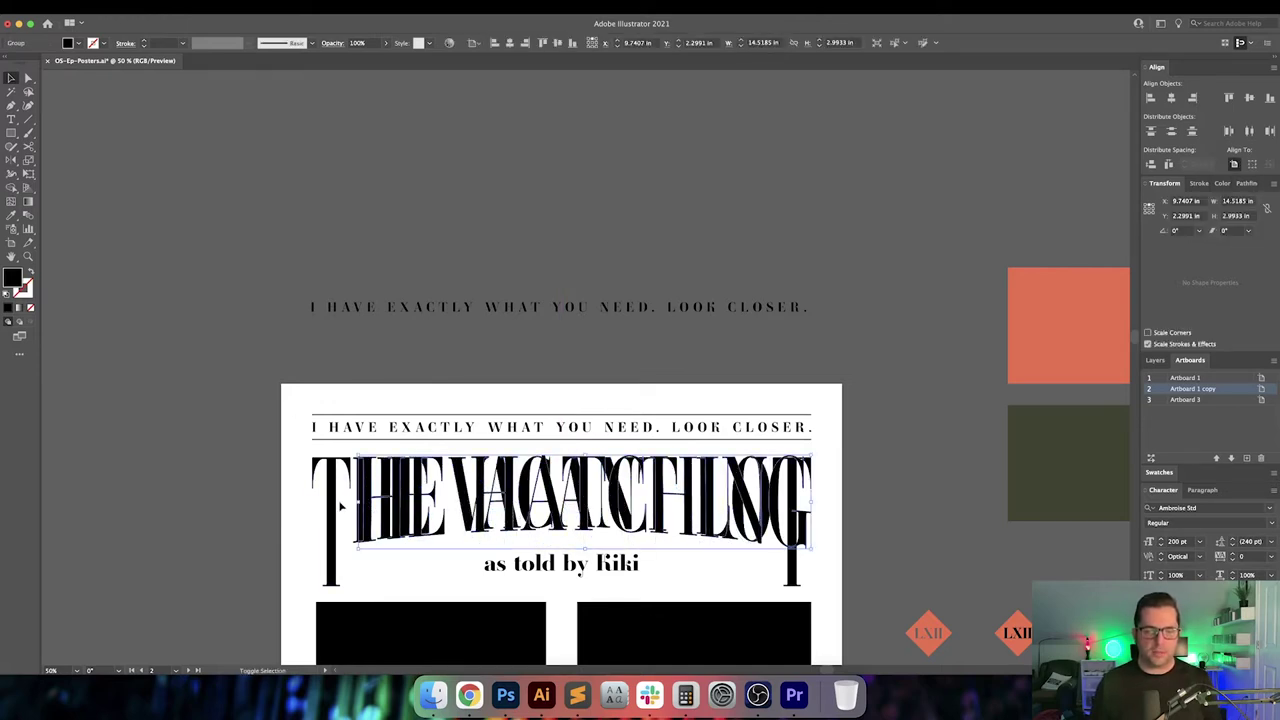
Copy THE VACANT LOT's leading T straight above the artboard and move the HE HATCHING letters up beside it
{"action": "left_click", "coordinate": [340, 507], "text": "shift"}
{"action": "left_click", "coordinate": [364, 251]}
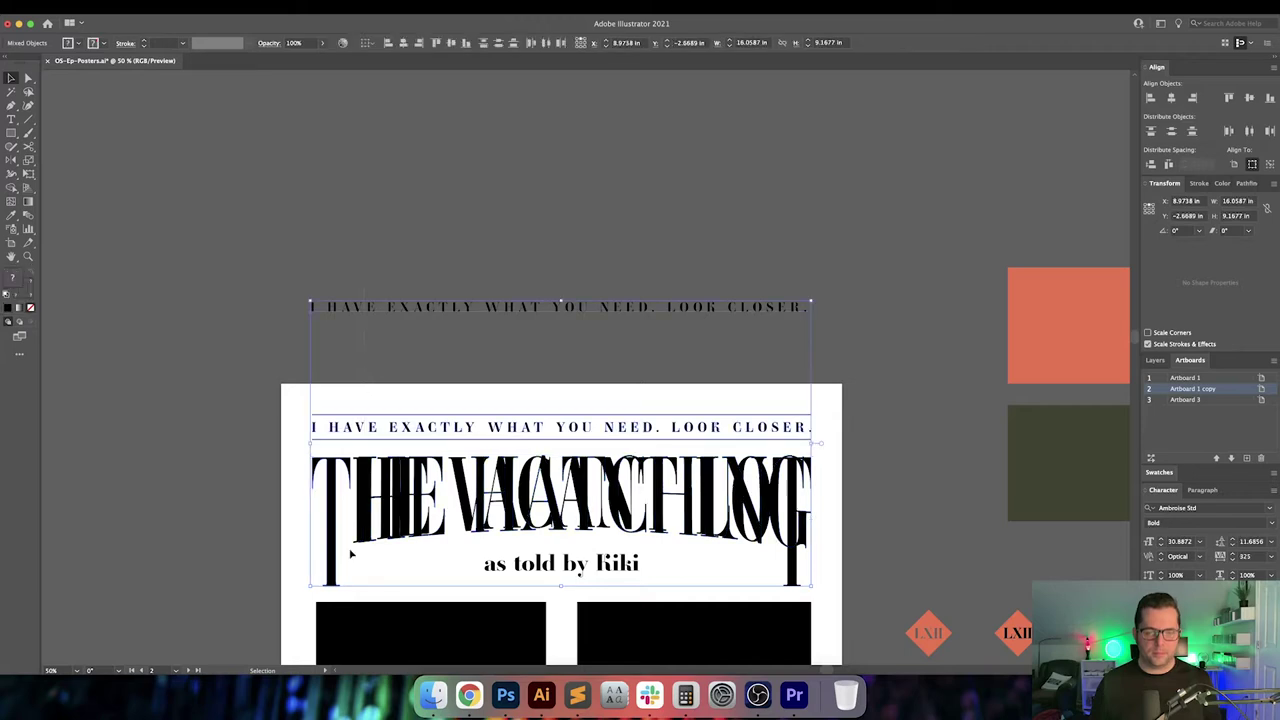
{"action": "left_click_drag", "start_coordinate": [340, 523], "coordinate": [340, 210]}
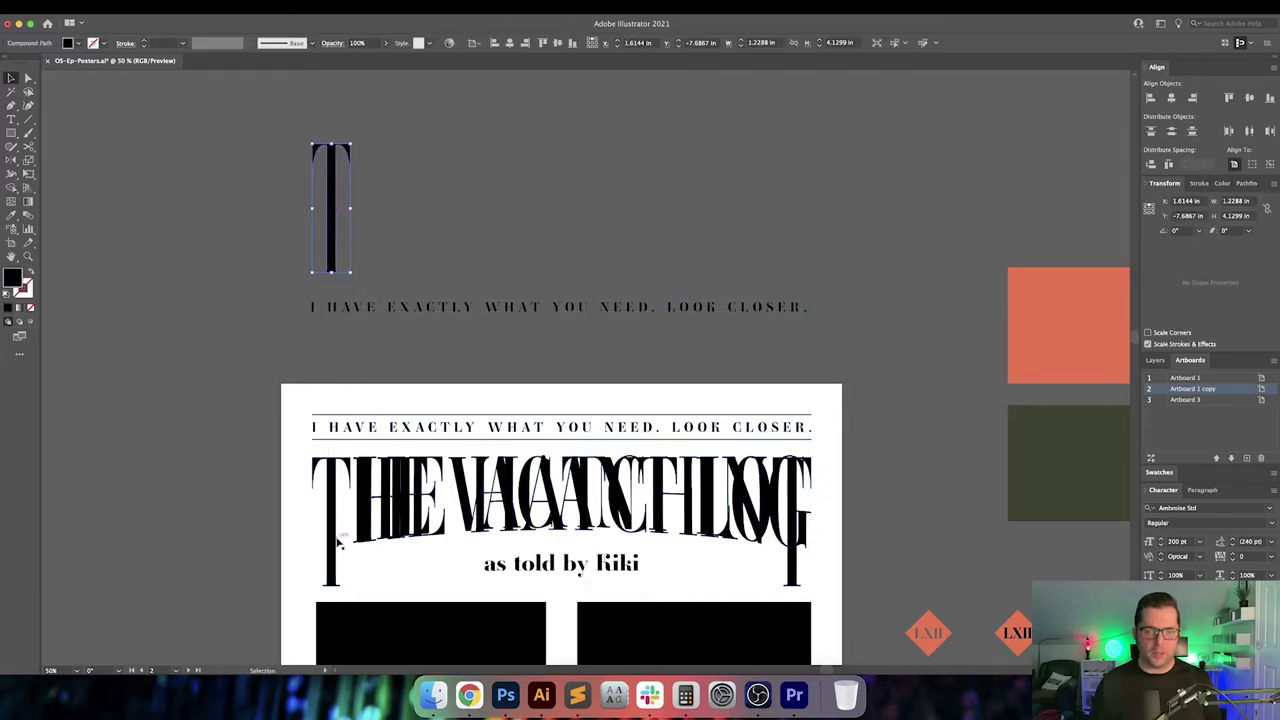
{"action": "mouse_move", "coordinate": [366, 510]}
{"action": "left_mouse_down"}
{"action": "mouse_move", "coordinate": [398, 495]}
{"action": "mouse_move", "coordinate": [394, 194]}
{"action": "mouse_move", "coordinate": [359, 207]}
{"action": "left_mouse_up"}
{"action": "left_click", "coordinate": [500, 240]}
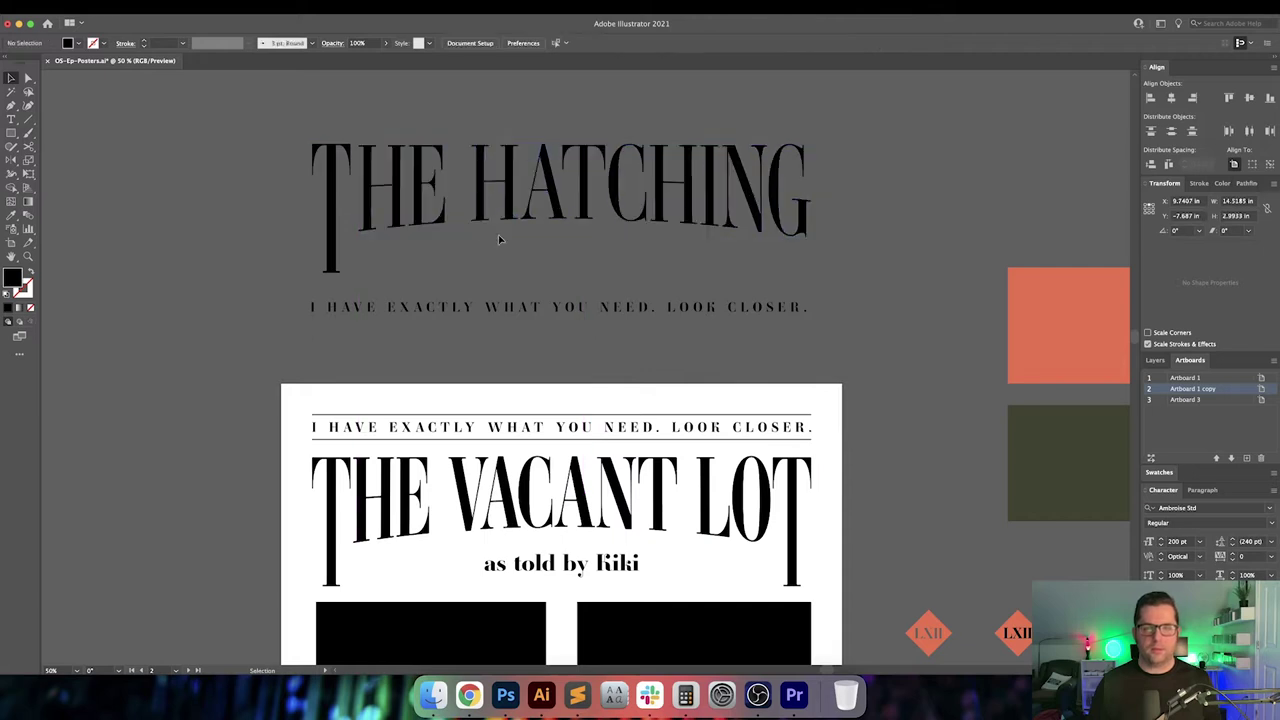
{"action": "left_click_drag", "start_coordinate": [530, 257], "coordinate": [512, 263]}
{"action": "scroll", "coordinate": [483, 274], "scroll_direction": "left", "scroll_amount": 2}
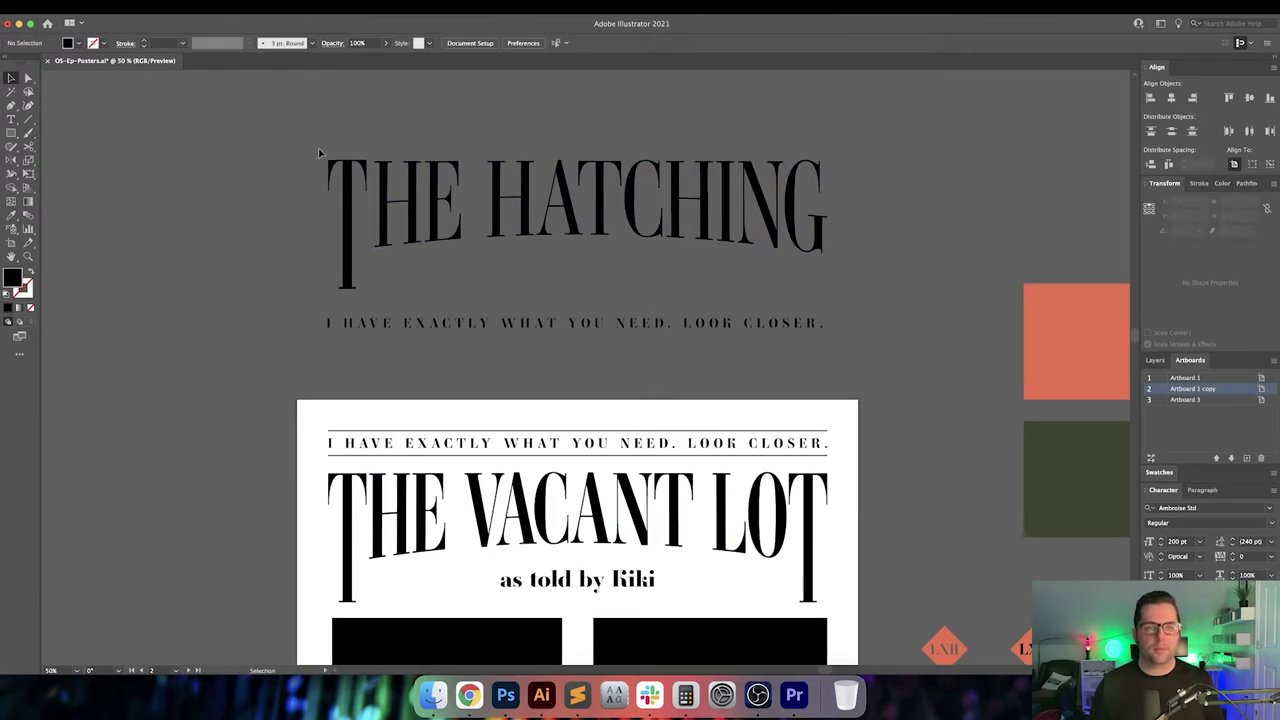
Align the top edges of the HE HATCHING letters and the tall leading T, using the T as the key object
{"action": "left_click_drag", "start_coordinate": [322, 154], "coordinate": [383, 196]}
{"action": "left_click", "coordinate": [347, 178]}
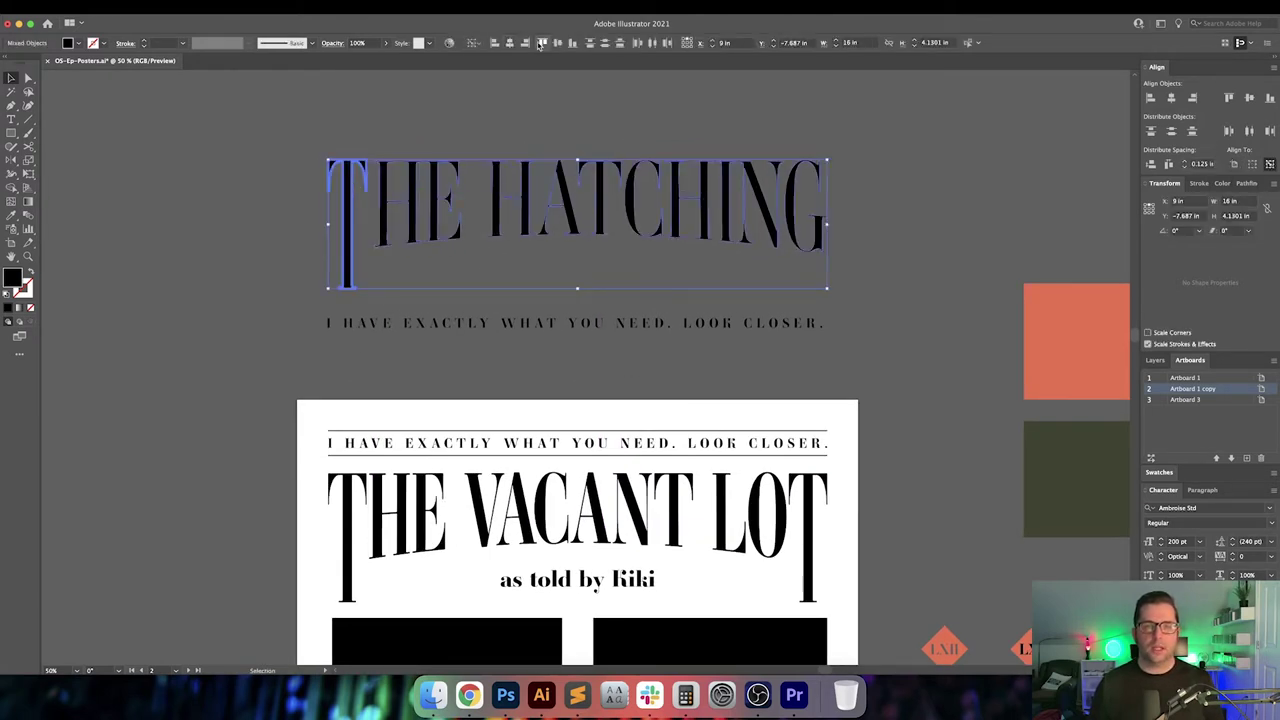
{"action": "left_click", "coordinate": [536, 120]}
{"action": "scroll", "coordinate": [364, 195], "scroll_direction": "up", "scroll_amount": 3}
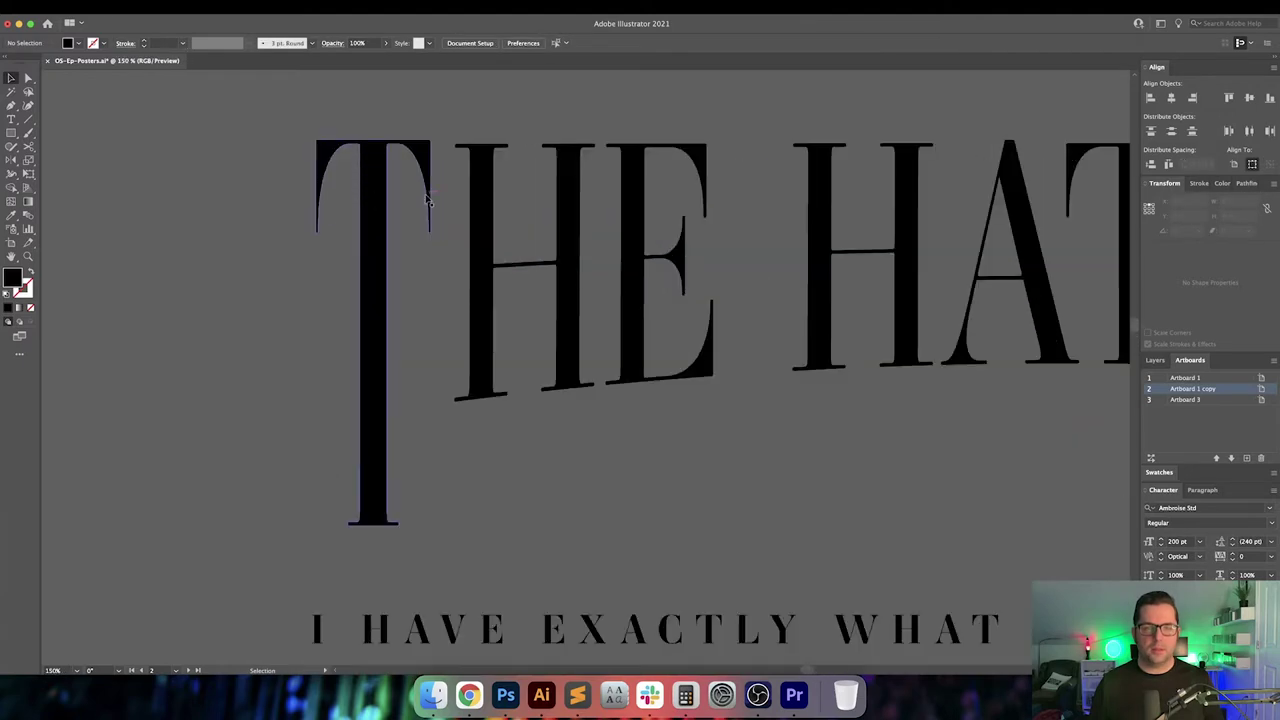
{"action": "left_click_drag", "start_coordinate": [430, 198], "coordinate": [418, 231]}
{"action": "left_click", "coordinate": [388, 202]}
{"action": "left_click", "coordinate": [449, 183], "text": "shift"}
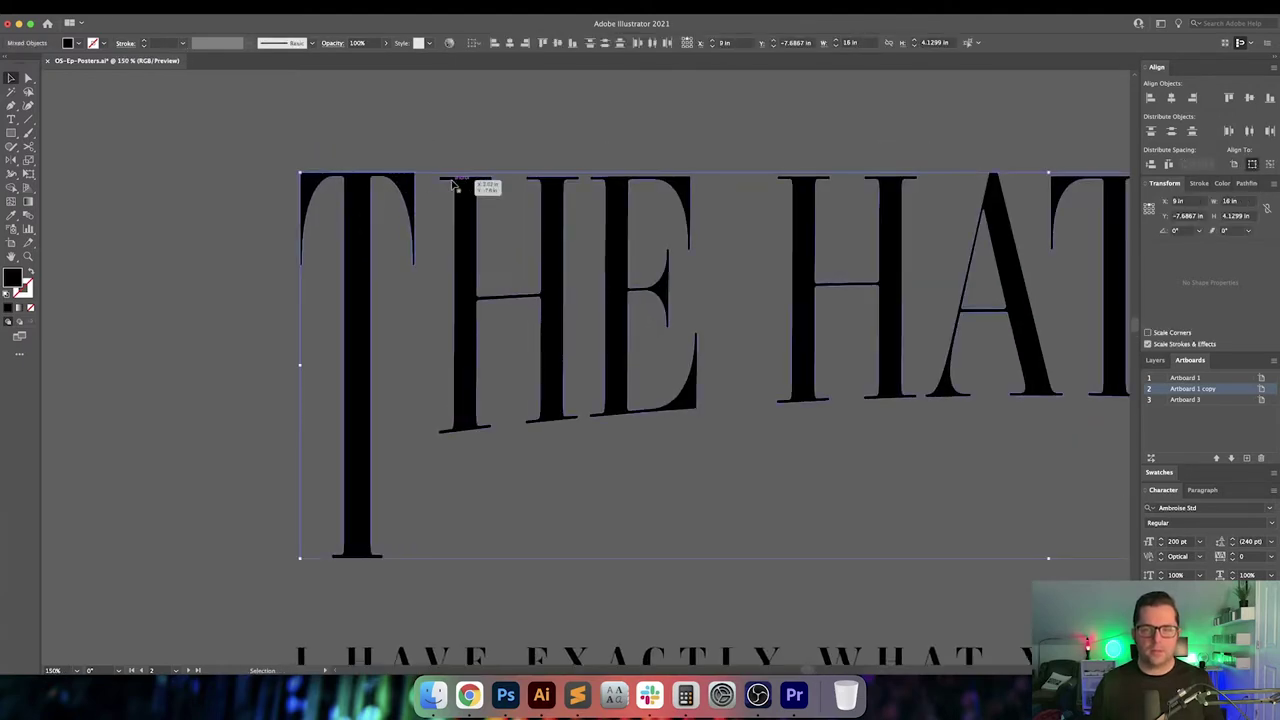
{"action": "scroll", "coordinate": [400, 205], "scroll_direction": "right", "scroll_amount": 5}
{"action": "scroll", "coordinate": [343, 214], "scroll_direction": "left", "scroll_amount": 6}
{"action": "scroll", "coordinate": [674, 223], "scroll_direction": "up", "scroll_amount": 1}
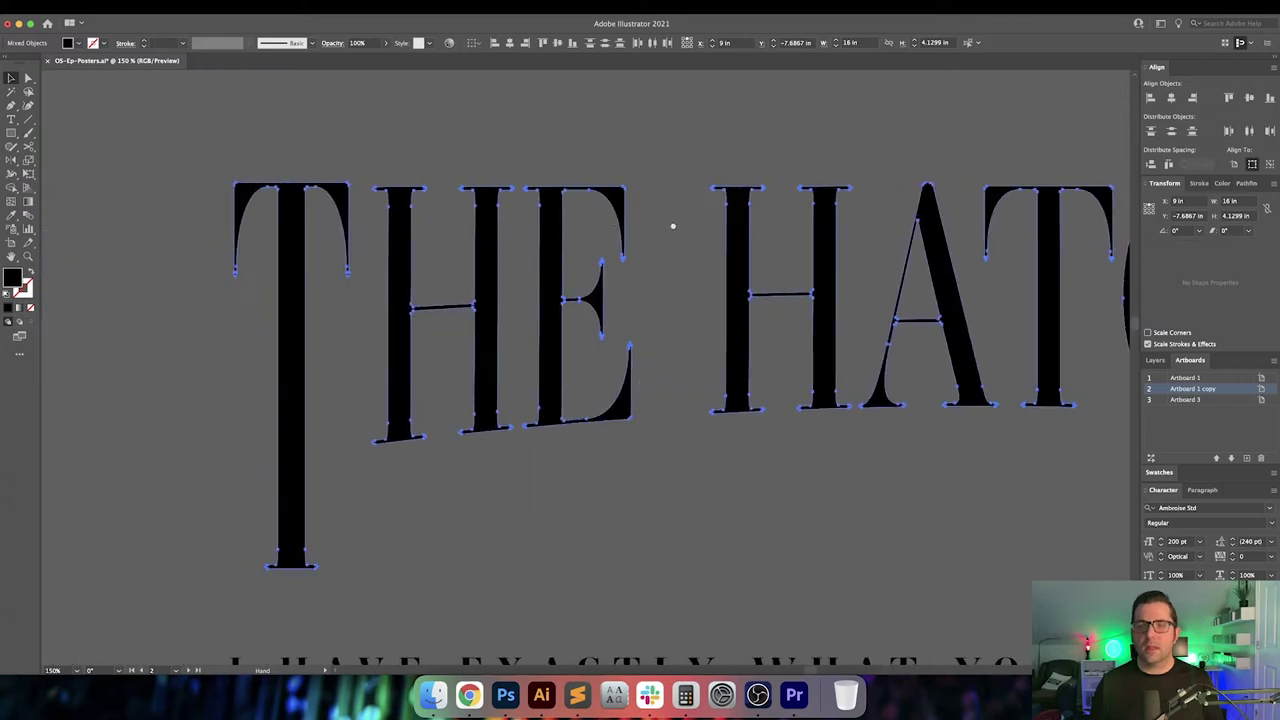
Move the HE HATCHING letters up about 0.04 in so the H's top serif lines up with the T
{"action": "left_click", "coordinate": [470, 193]}
{"action": "scroll", "coordinate": [457, 206], "scroll_direction": "up", "scroll_amount": 6}
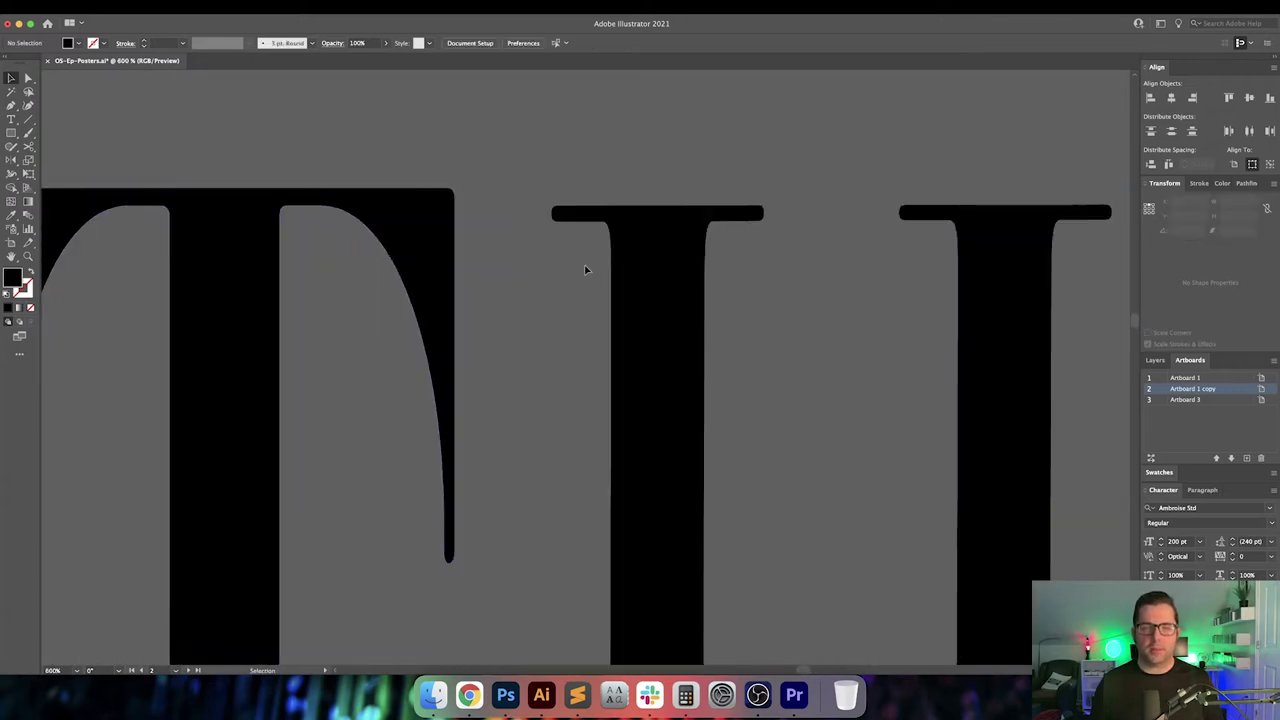
{"action": "left_click_drag", "start_coordinate": [641, 288], "coordinate": [643, 276]}
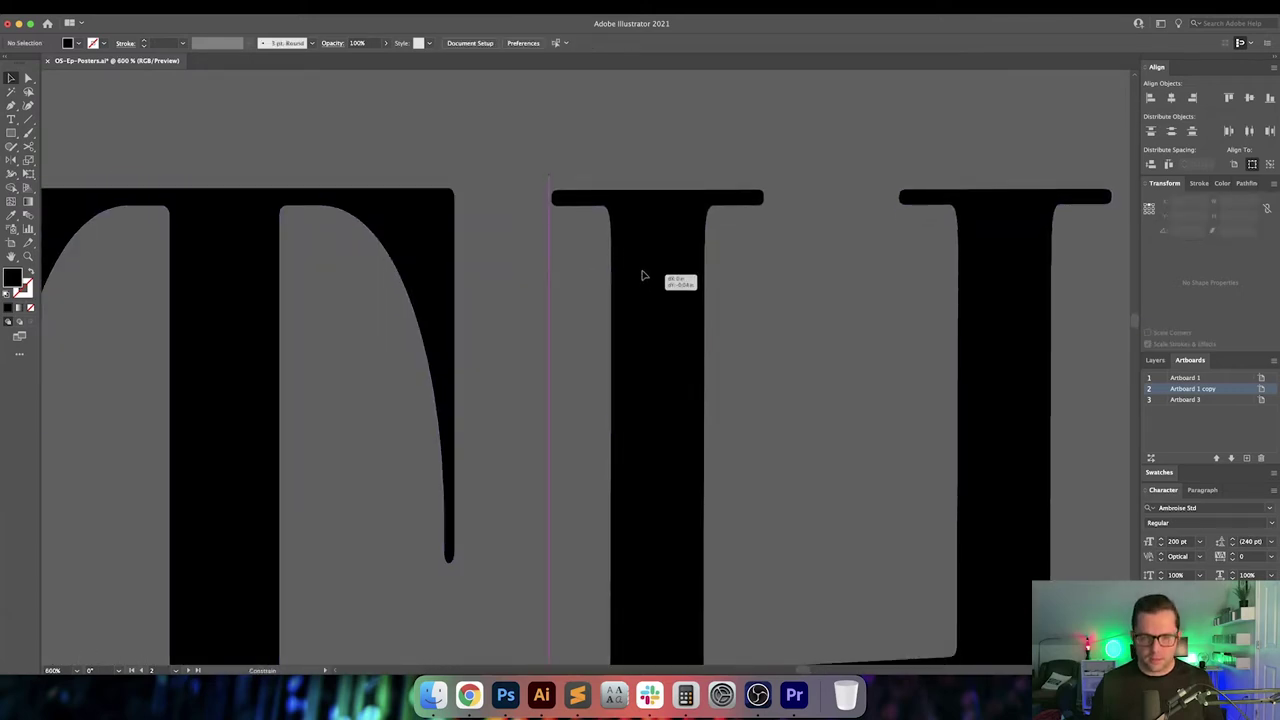
Stretch the final G of THE HATCHING downward until its base is level with the base of the leading T
{"action": "scroll", "coordinate": [520, 277], "scroll_direction": "down", "scroll_amount": 7}
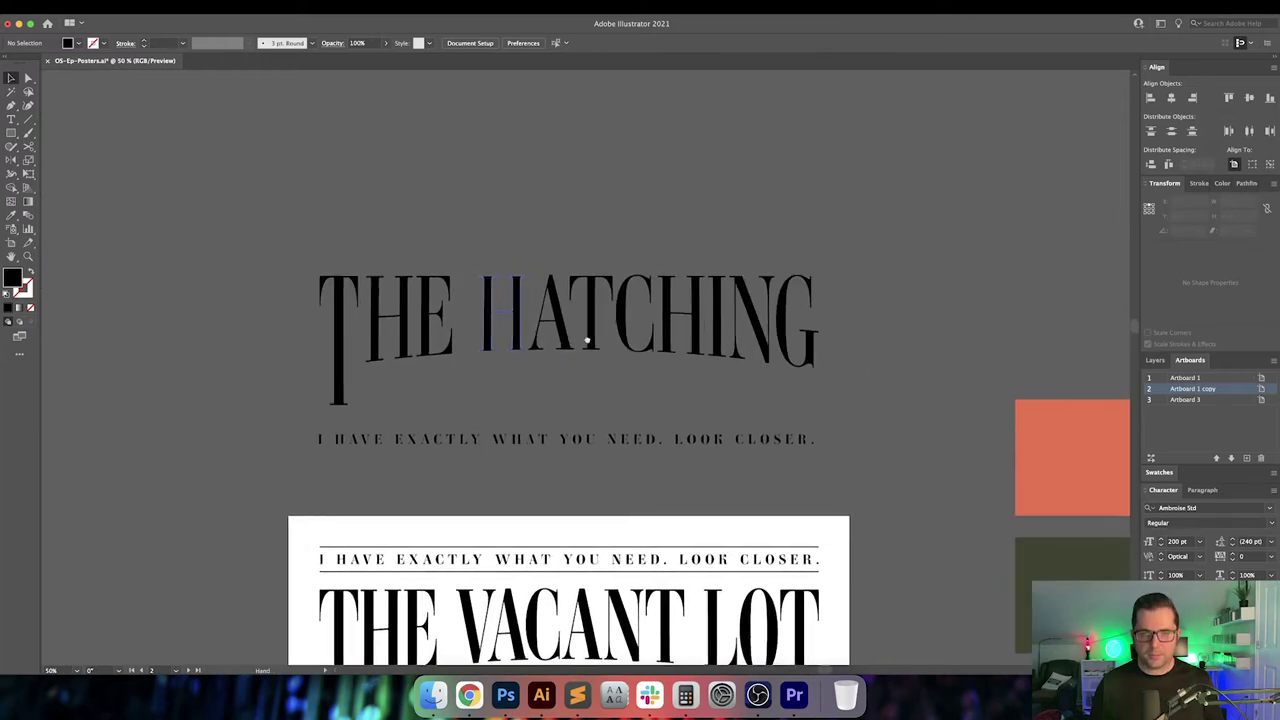
{"action": "scroll", "coordinate": [587, 341], "scroll_direction": "right", "scroll_amount": 3}
{"action": "key", "text": "a"}
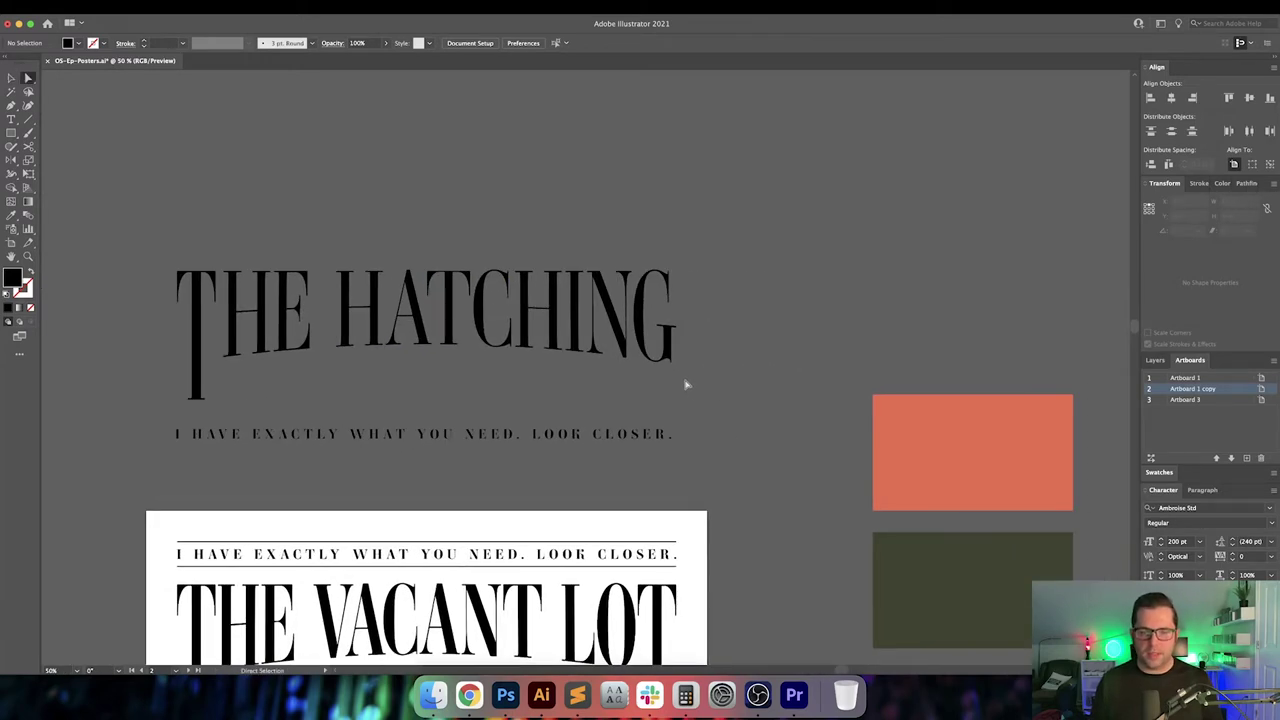
{"action": "key", "text": "v"}
{"action": "left_click", "coordinate": [648, 336]}
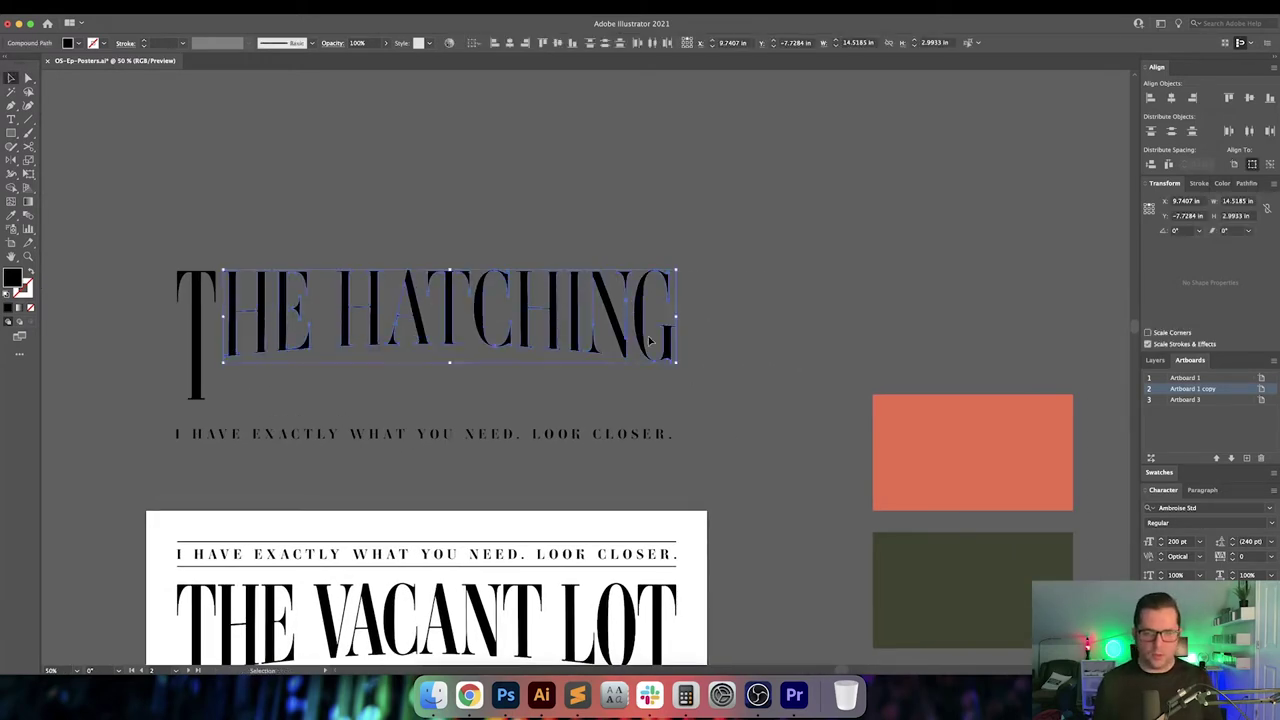
{"action": "left_click", "coordinate": [728, 357]}
{"action": "key", "text": "a"}
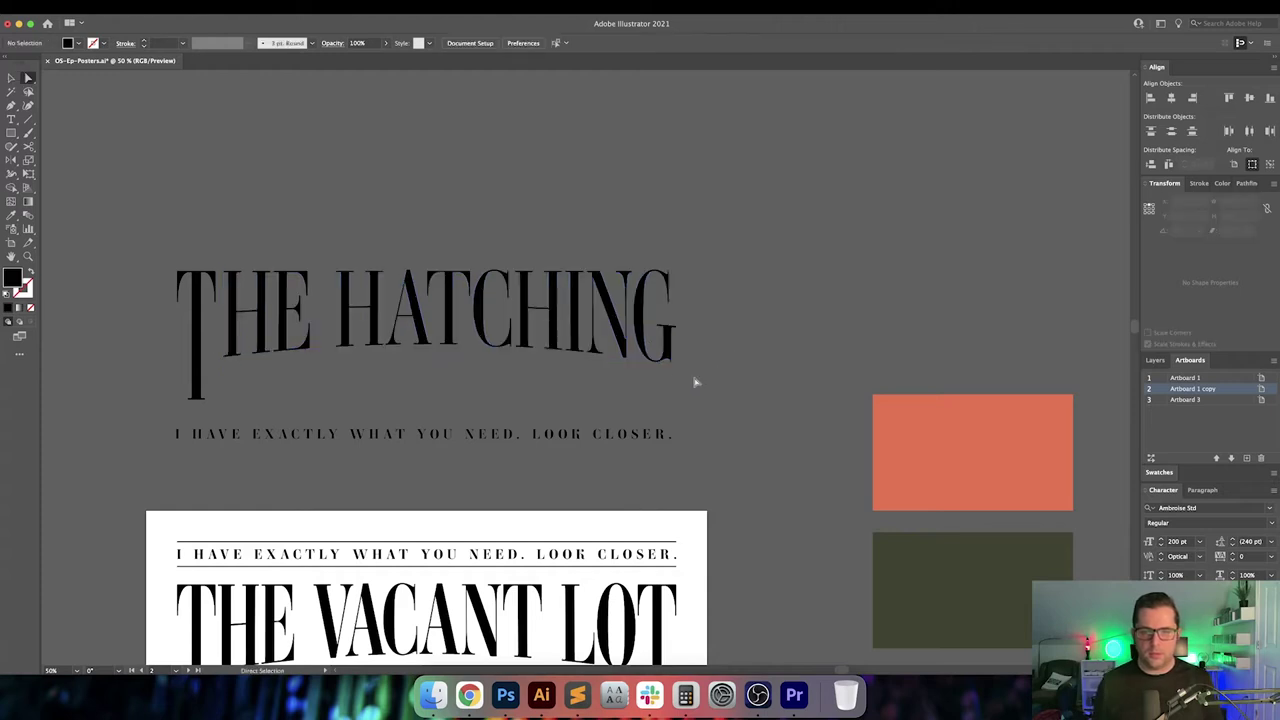
{"action": "left_click", "coordinate": [638, 318]}
{"action": "left_click_drag", "start_coordinate": [655, 366], "coordinate": [656, 402]}
{"action": "key", "text": "super+z"}
{"action": "key", "text": "v"}
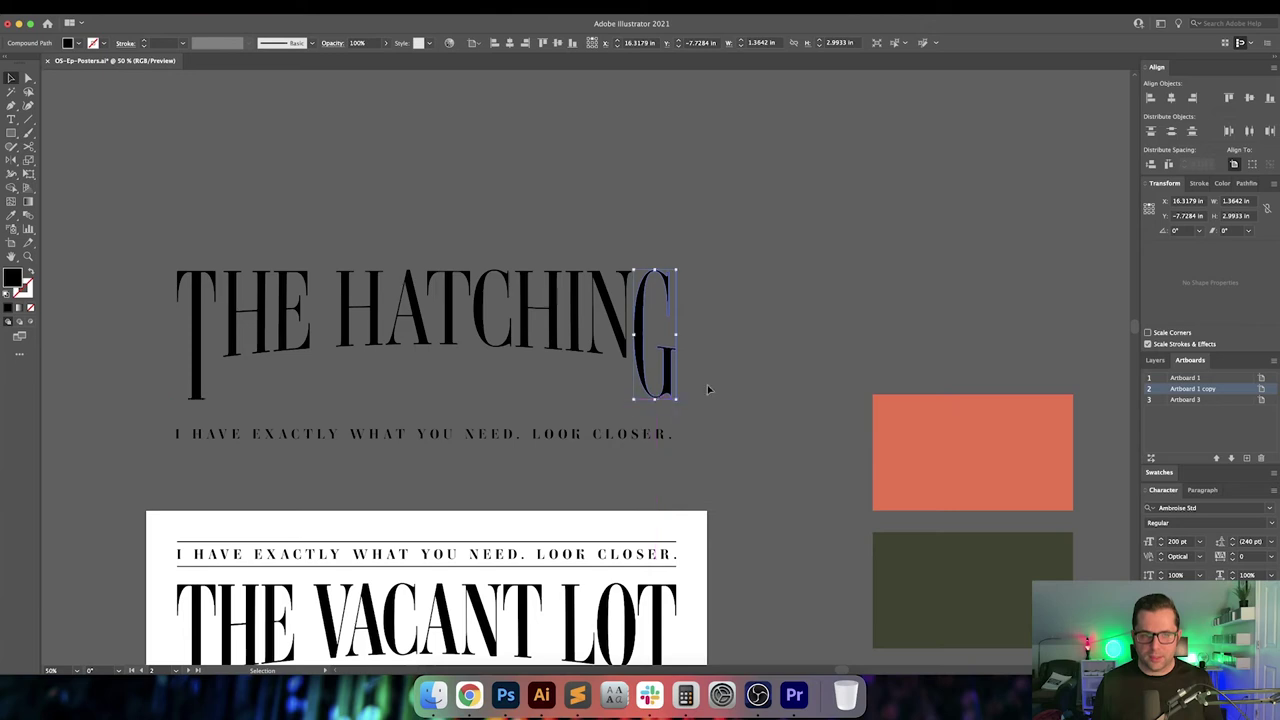
{"action": "left_click", "coordinate": [715, 357]}
{"action": "scroll", "coordinate": [757, 357], "scroll_direction": "left", "scroll_amount": 2}
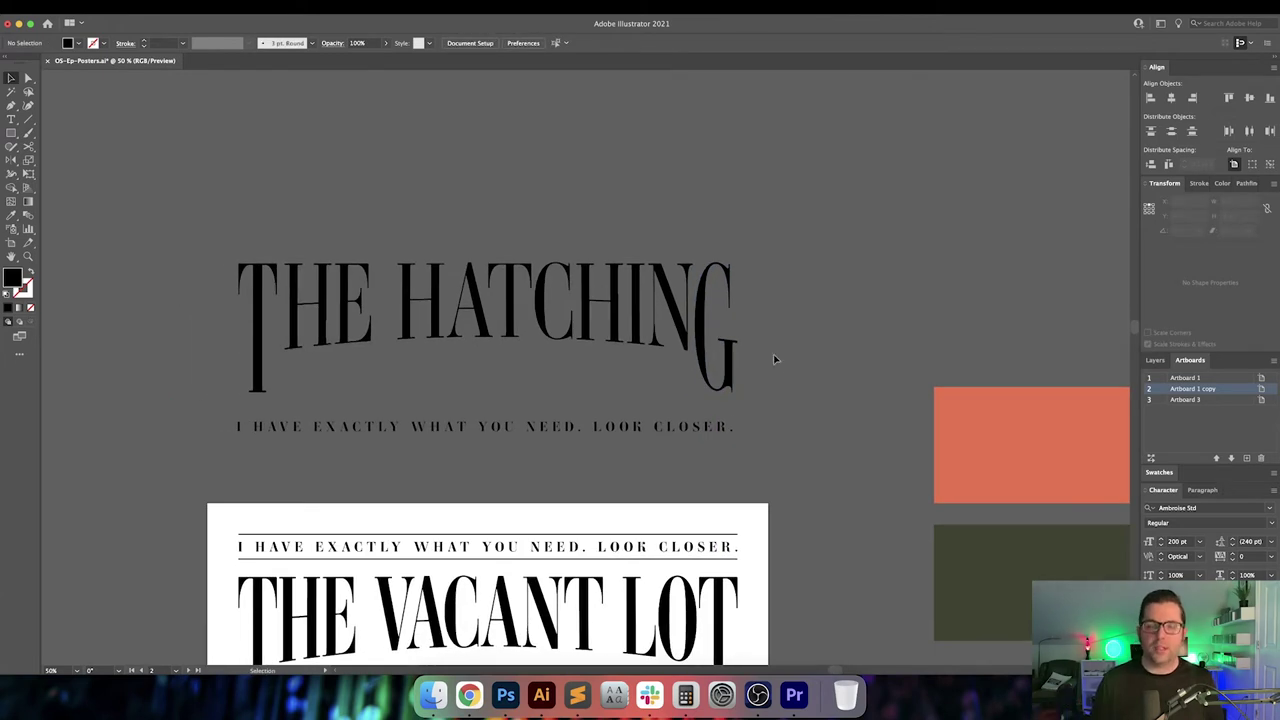
{"action": "key", "text": "super+minus"}
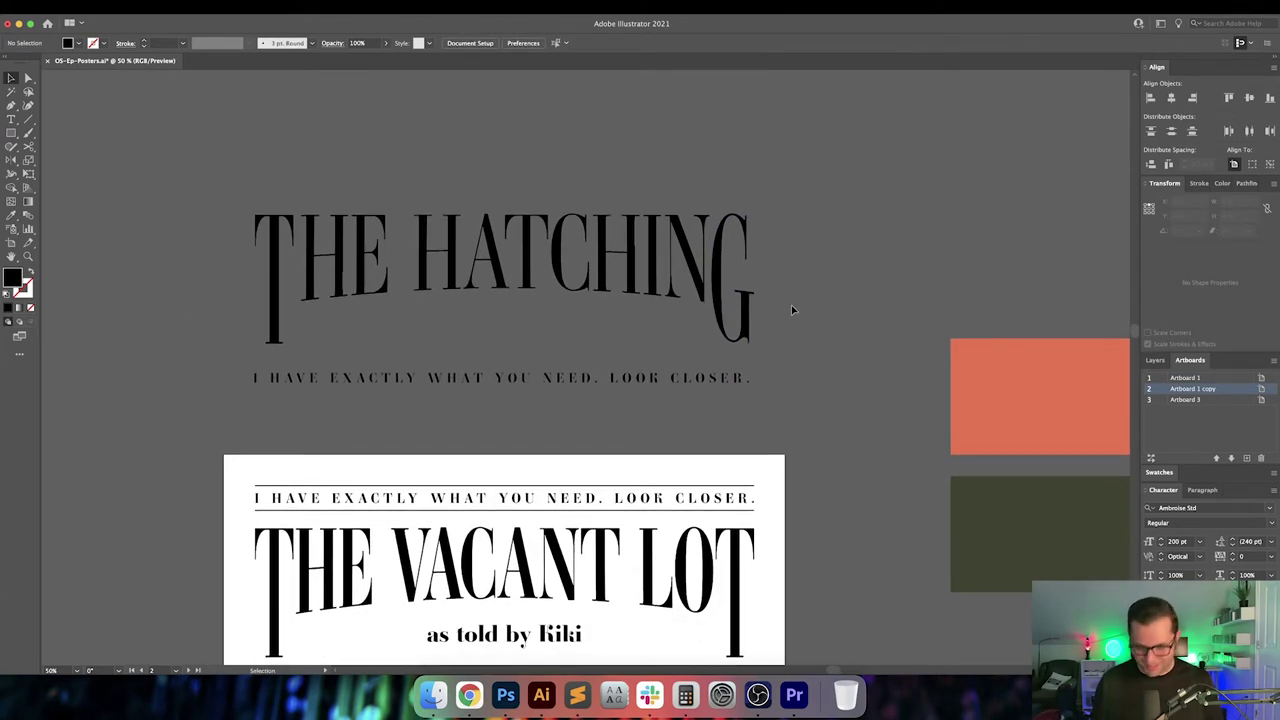
Select all the THE HATCHING letters above the artboard and unite them into one piece of artwork with Pathfinder
{"action": "scroll", "coordinate": [791, 305], "scroll_direction": "down", "scroll_amount": 2}
{"action": "scroll", "coordinate": [791, 305], "scroll_direction": "left", "scroll_amount": 1}
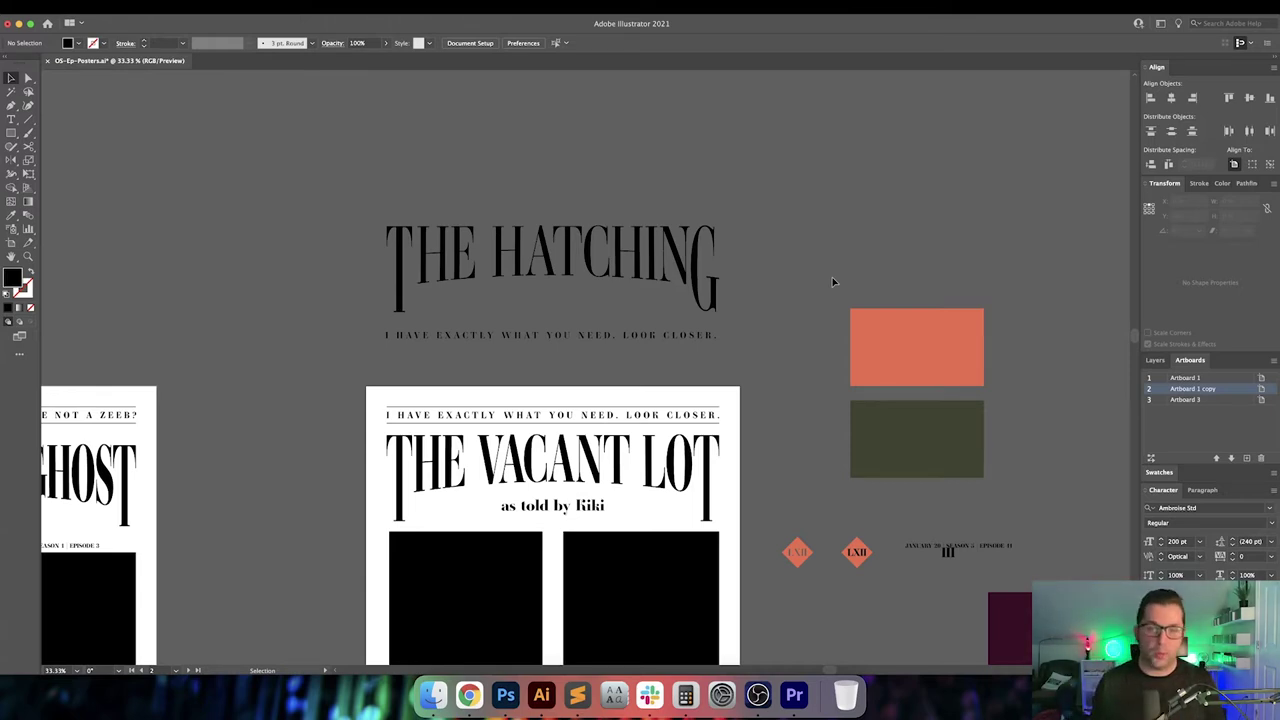
{"action": "key", "text": "space"}
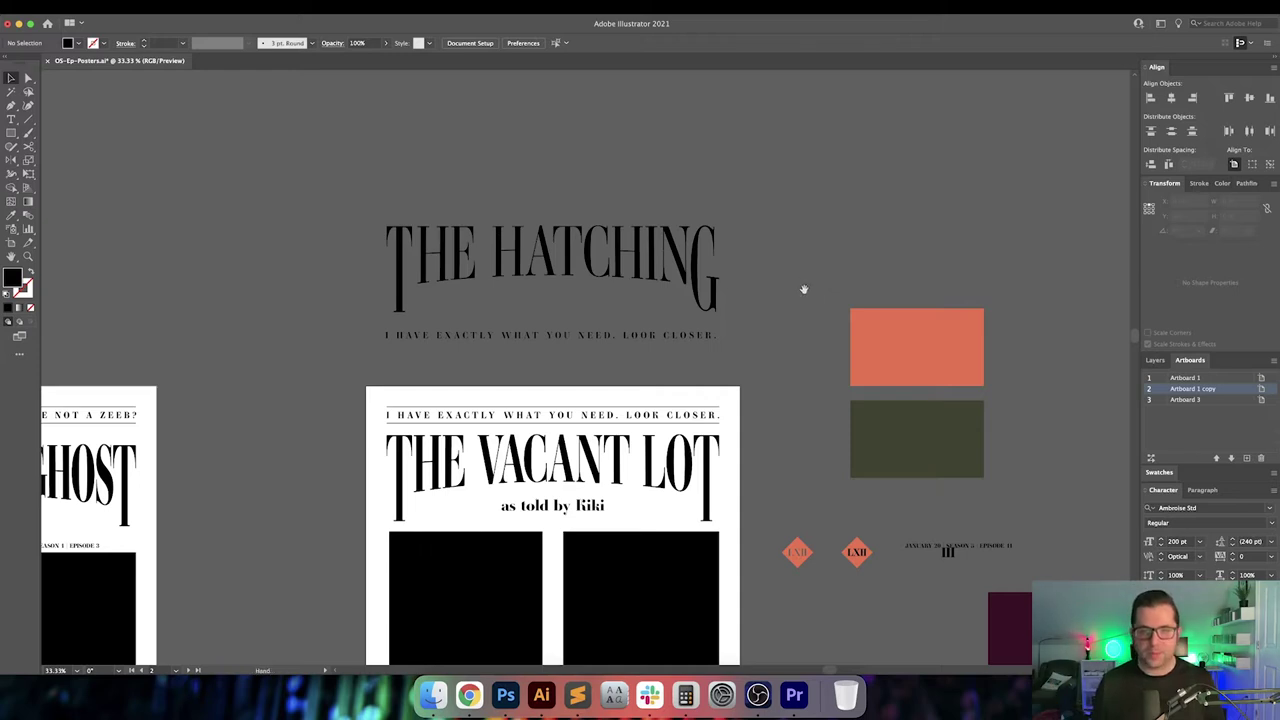
{"action": "left_click_drag", "start_coordinate": [803, 289], "coordinate": [703, 242]}
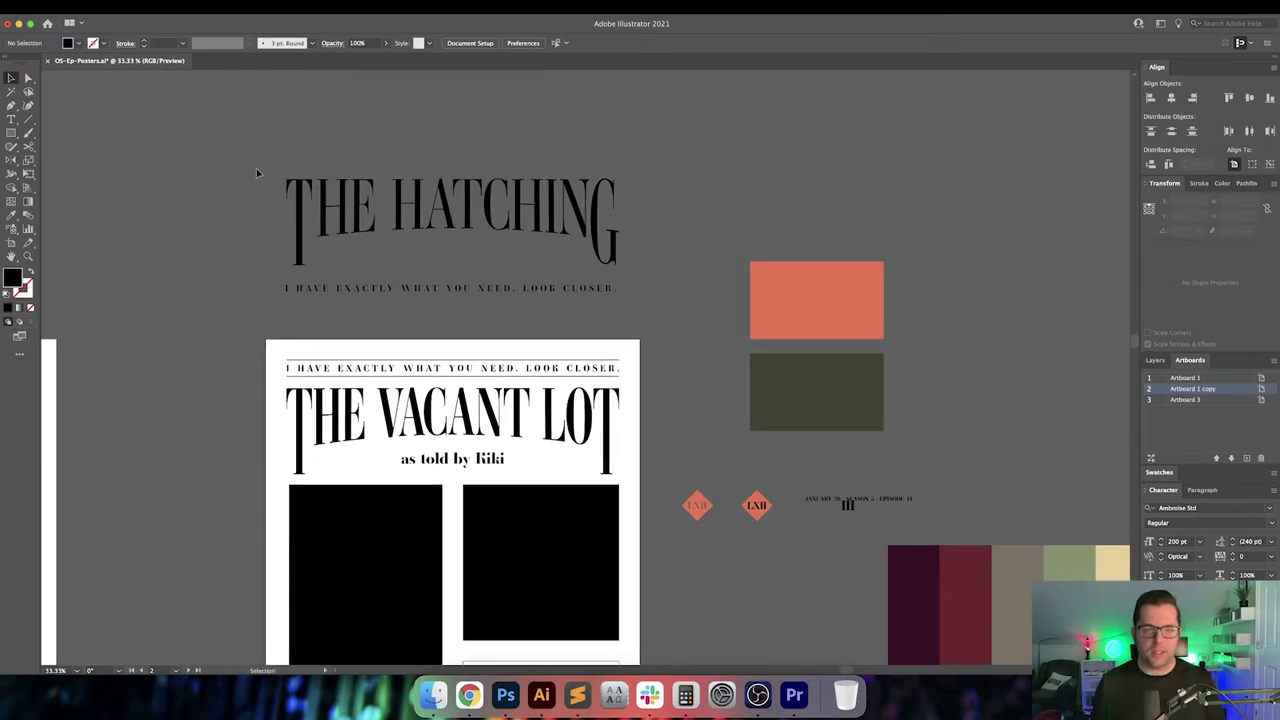
{"action": "left_click_drag", "start_coordinate": [254, 173], "coordinate": [273, 180]}
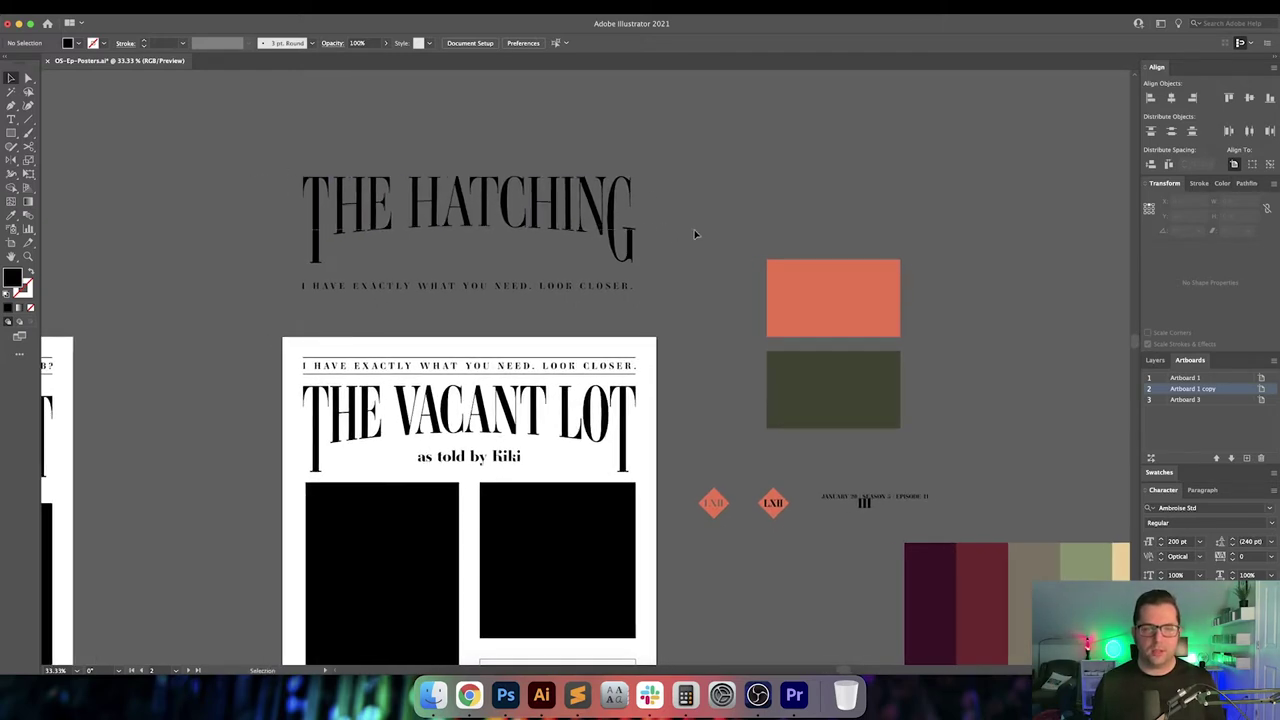
{"action": "scroll", "coordinate": [680, 224], "scroll_direction": "down", "scroll_amount": 2}
{"action": "left_click", "coordinate": [615, 200]}
{"action": "left_click", "coordinate": [1240, 184]}
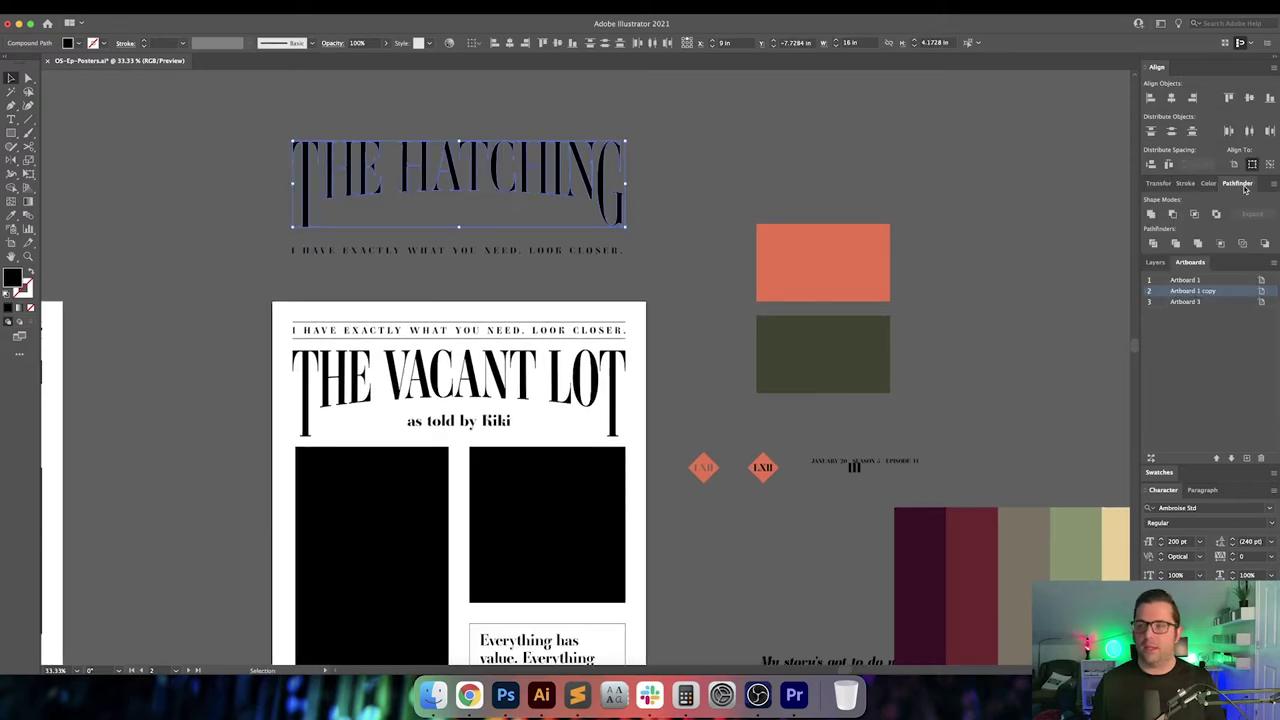
{"action": "left_click", "coordinate": [1152, 214]}
{"action": "left_click", "coordinate": [652, 164]}
{"action": "left_click_drag", "start_coordinate": [658, 163], "coordinate": [639, 112]}
{"action": "left_click_drag", "start_coordinate": [654, 223], "coordinate": [403, 308]}
{"action": "left_click", "coordinate": [304, 172]}
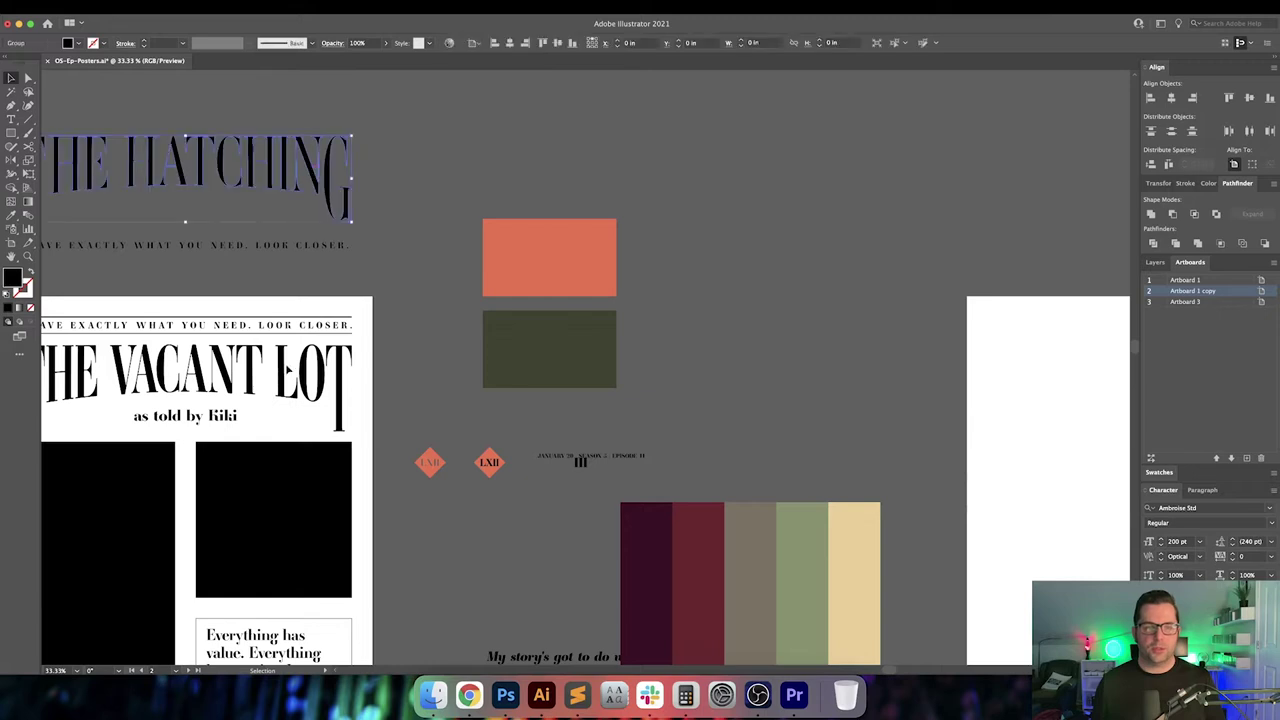
Unlock all locked objects in the document
{"action": "left_click", "coordinate": [385, 383]}
{"action": "left_click", "coordinate": [136, 8]}
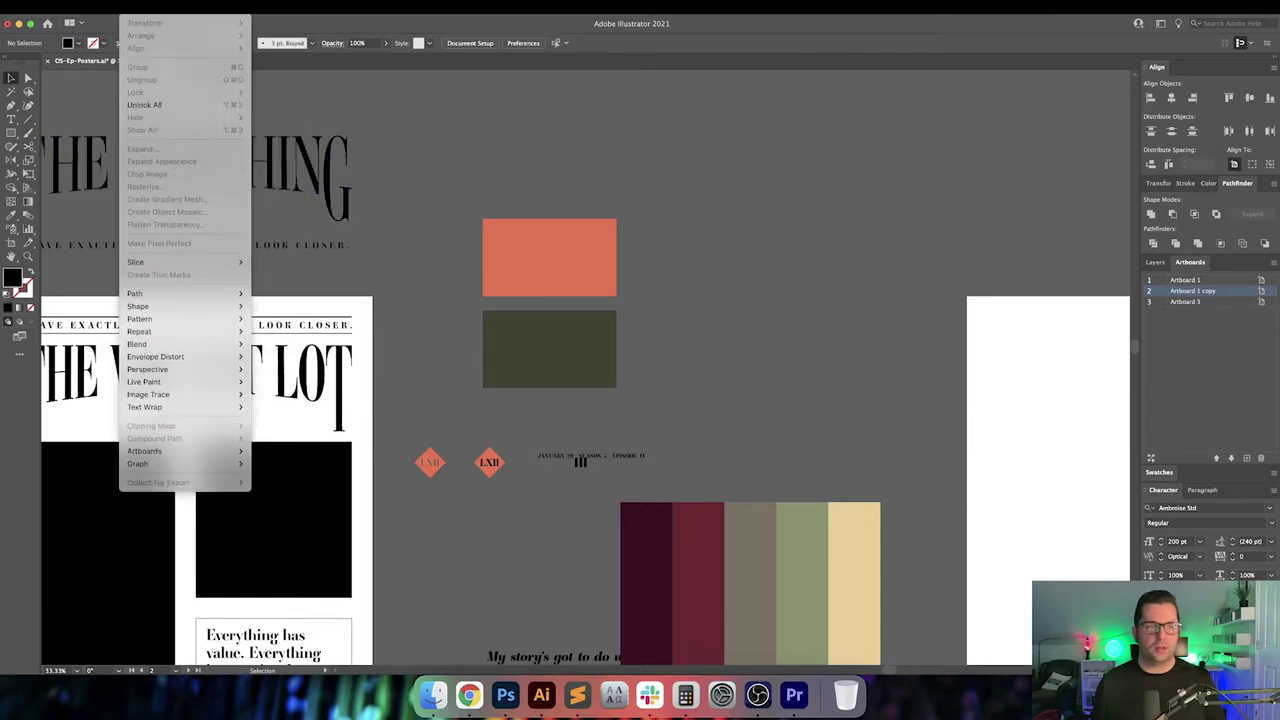
{"action": "left_click", "coordinate": [158, 105]}
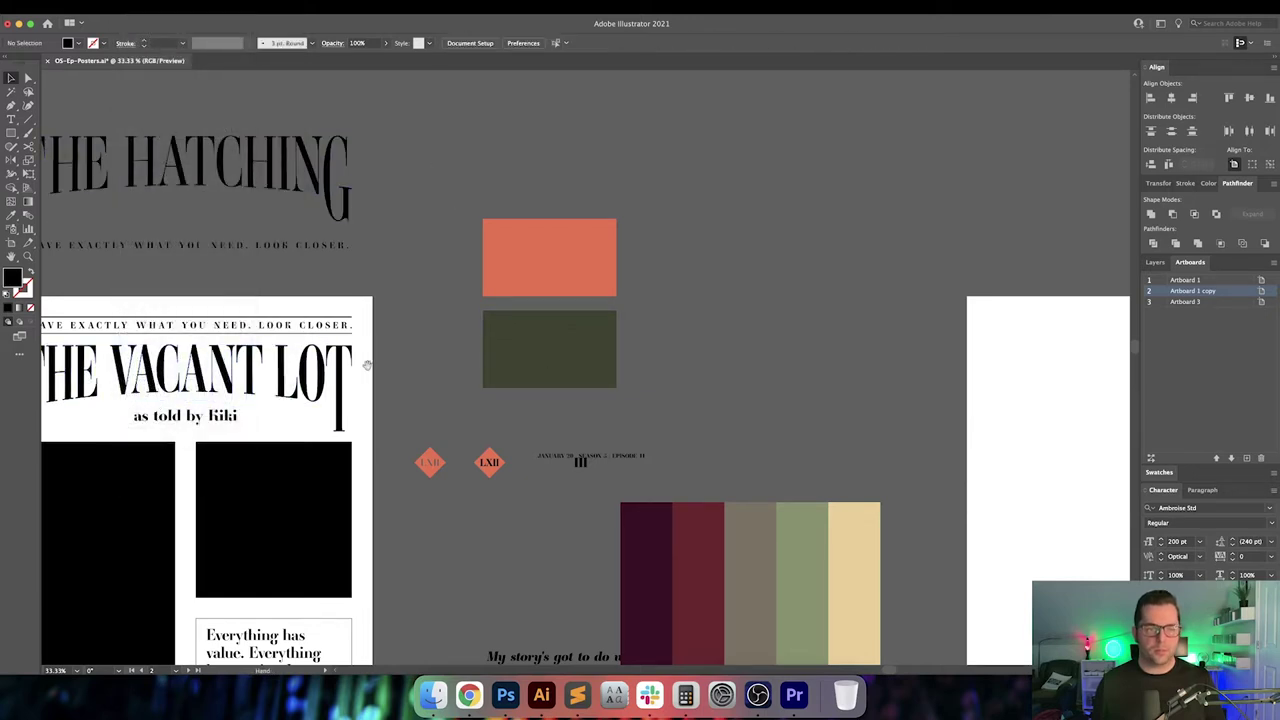
Select the THE VACANT LOT title and check its vertical position on its artboard
{"action": "scroll", "coordinate": [367, 364], "scroll_direction": "left", "scroll_amount": 3}
{"action": "left_click", "coordinate": [488, 390]}
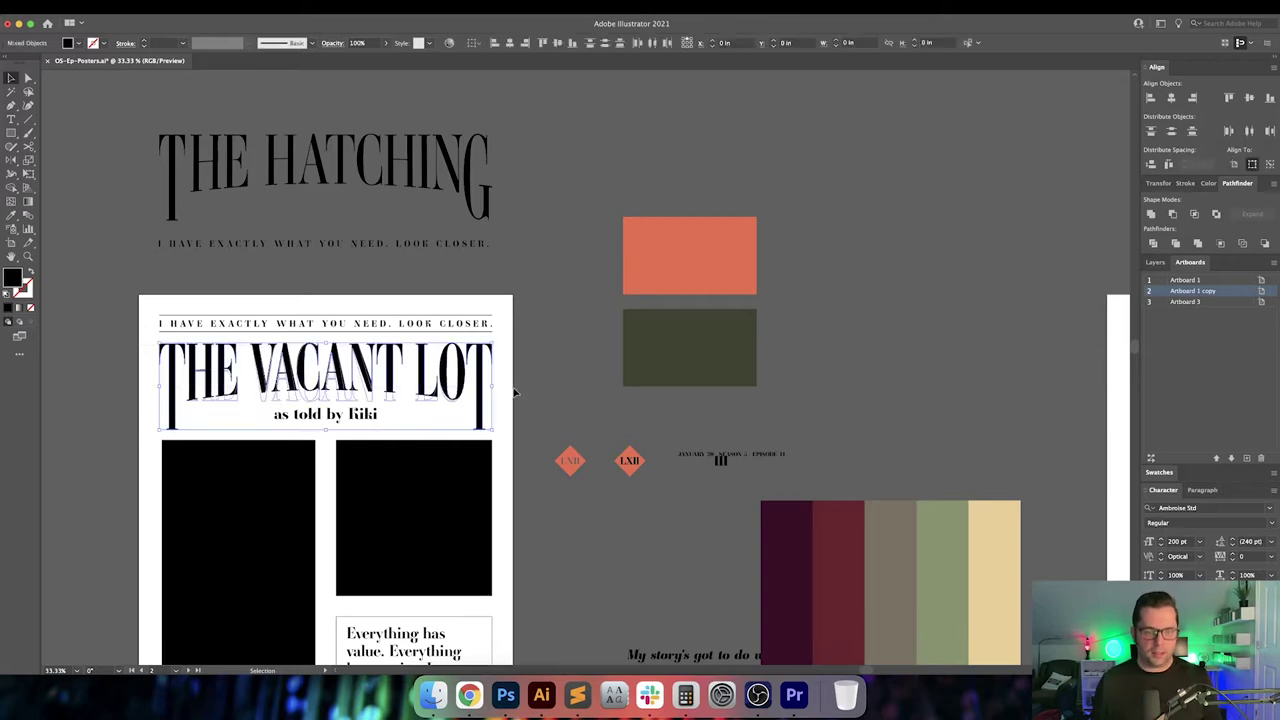
{"action": "left_click", "coordinate": [1157, 186]}
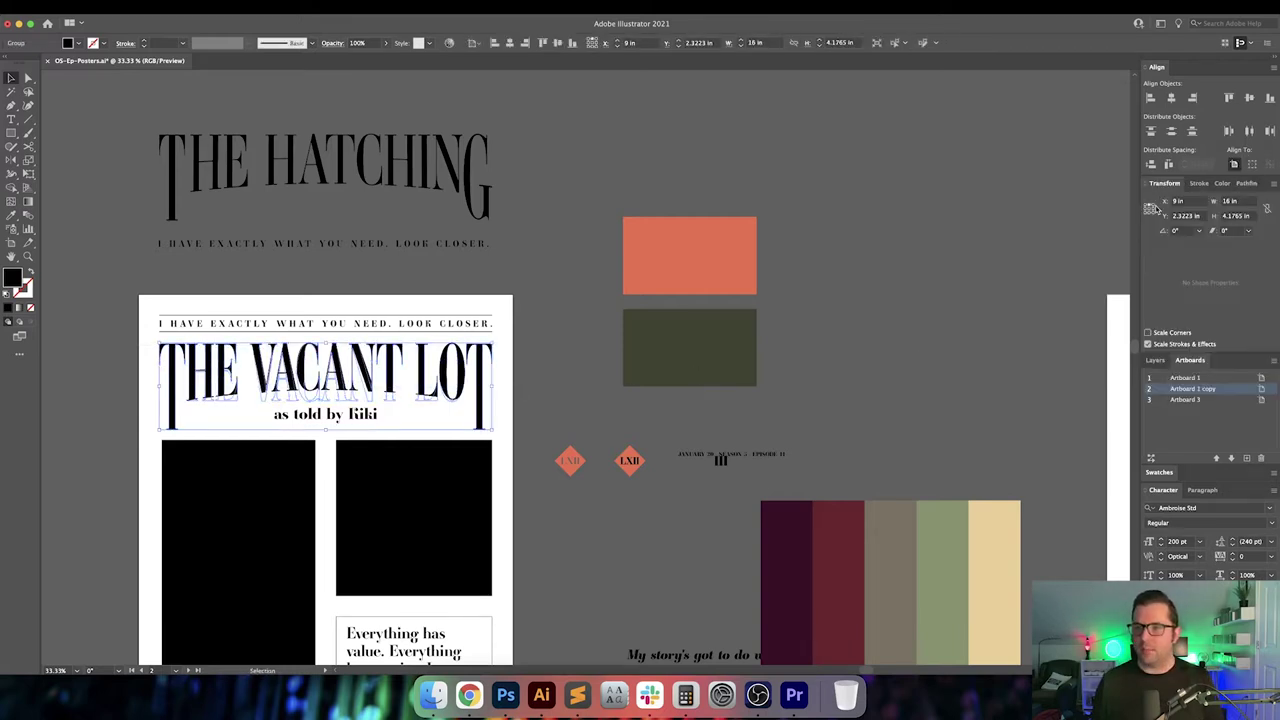
{"action": "left_click", "coordinate": [908, 269]}
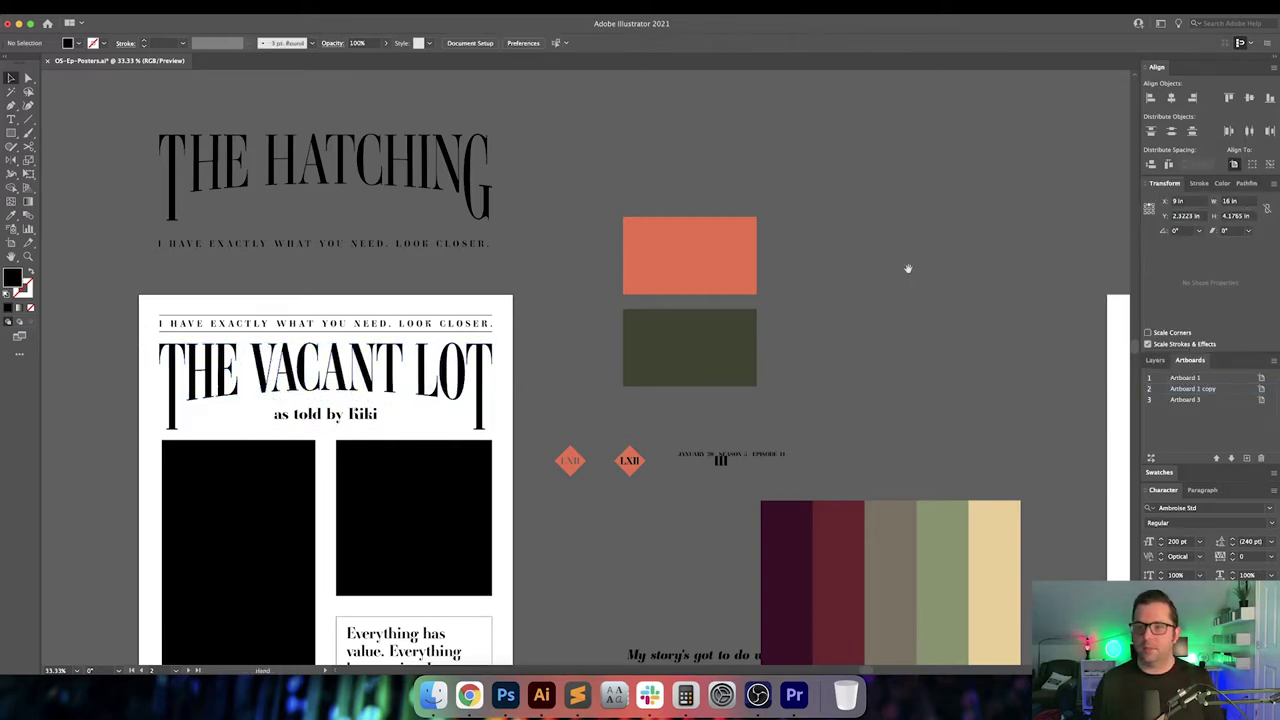
Move the THE HATCHING title onto the blank third artboard, center it horizontally, and set its Y position to 2.3223 in
{"action": "scroll", "coordinate": [590, 214], "scroll_direction": "right", "scroll_amount": 4}
{"action": "mouse_move", "coordinate": [226, 180]}
{"action": "left_mouse_down"}
{"action": "mouse_move", "coordinate": [185, 213]}
{"action": "mouse_move", "coordinate": [920, 212]}
{"action": "left_mouse_up"}
{"action": "left_click", "coordinate": [511, 43]}
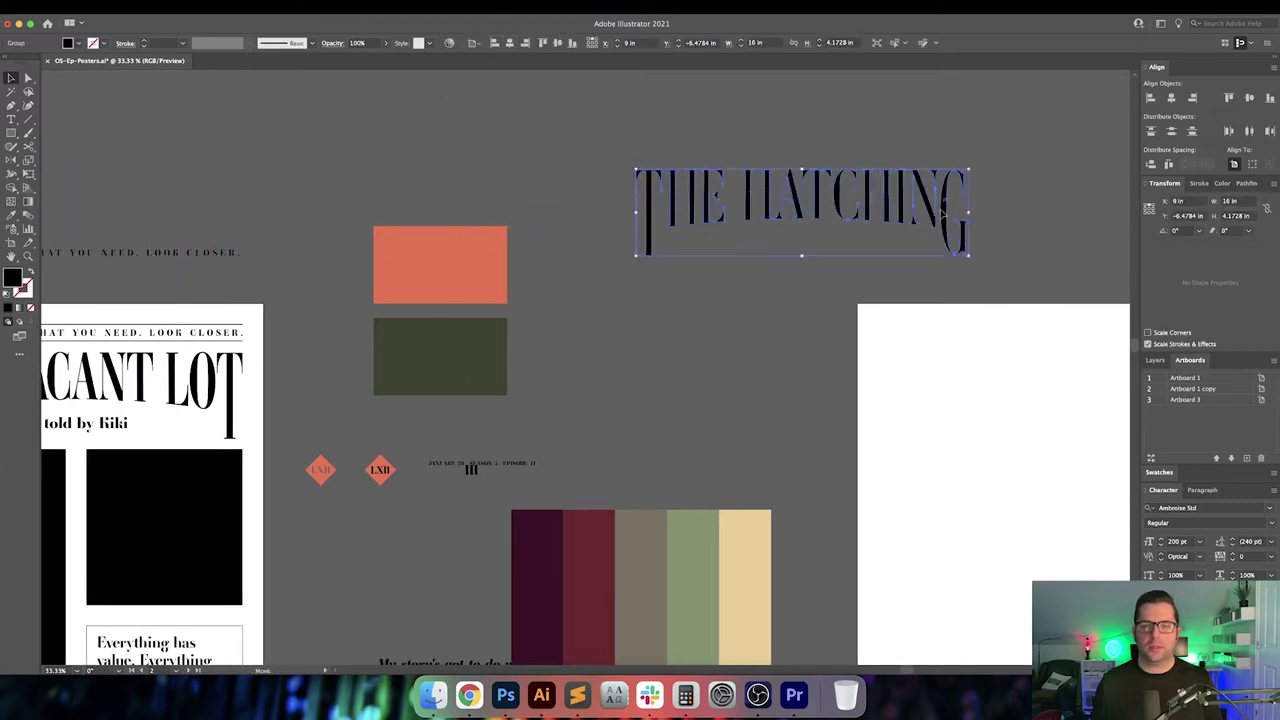
{"action": "scroll", "coordinate": [507, 213], "scroll_direction": "right", "scroll_amount": 6}
{"action": "left_click_drag", "start_coordinate": [511, 196], "coordinate": [750, 377]}
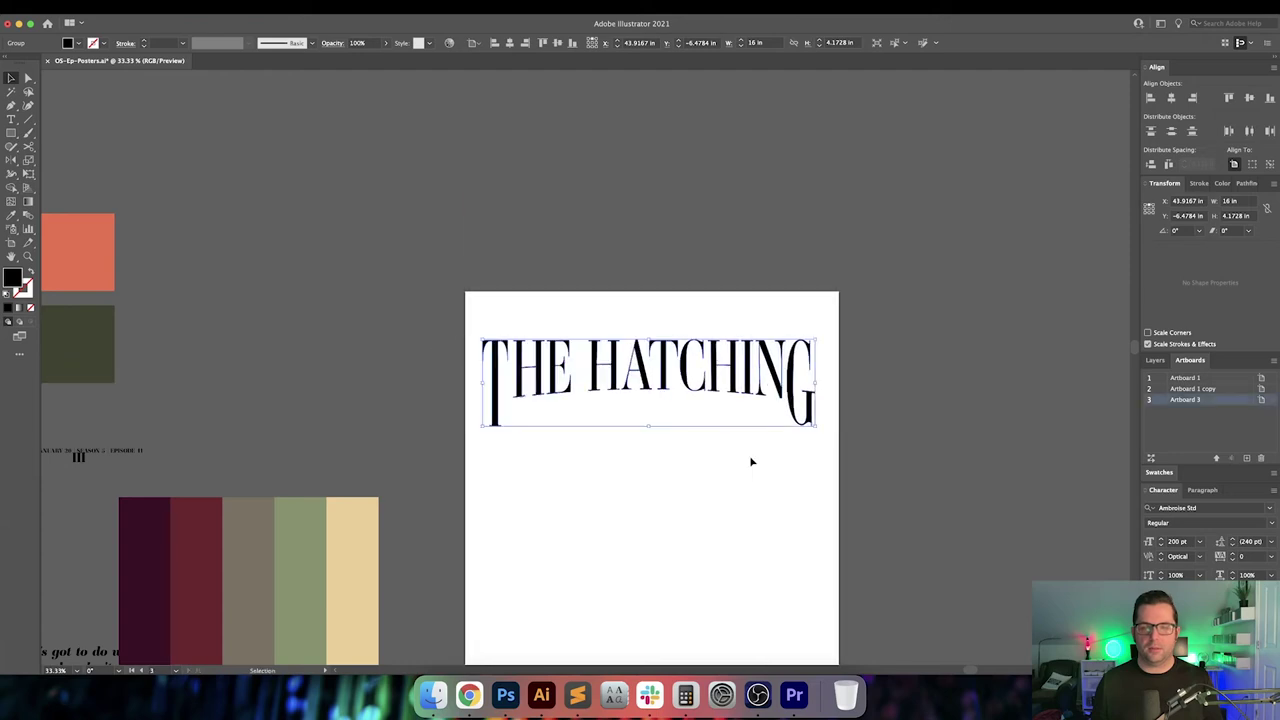
{"action": "left_click", "coordinate": [509, 43]}
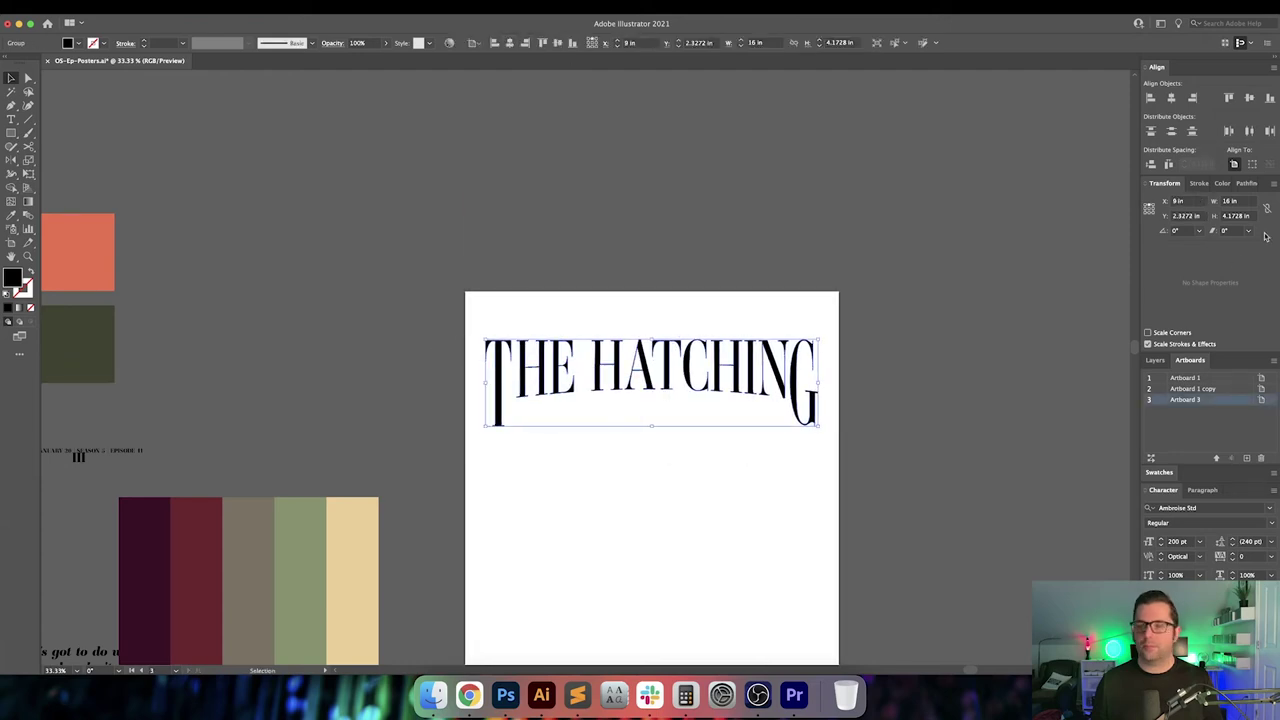
{"action": "left_click", "coordinate": [779, 264]}
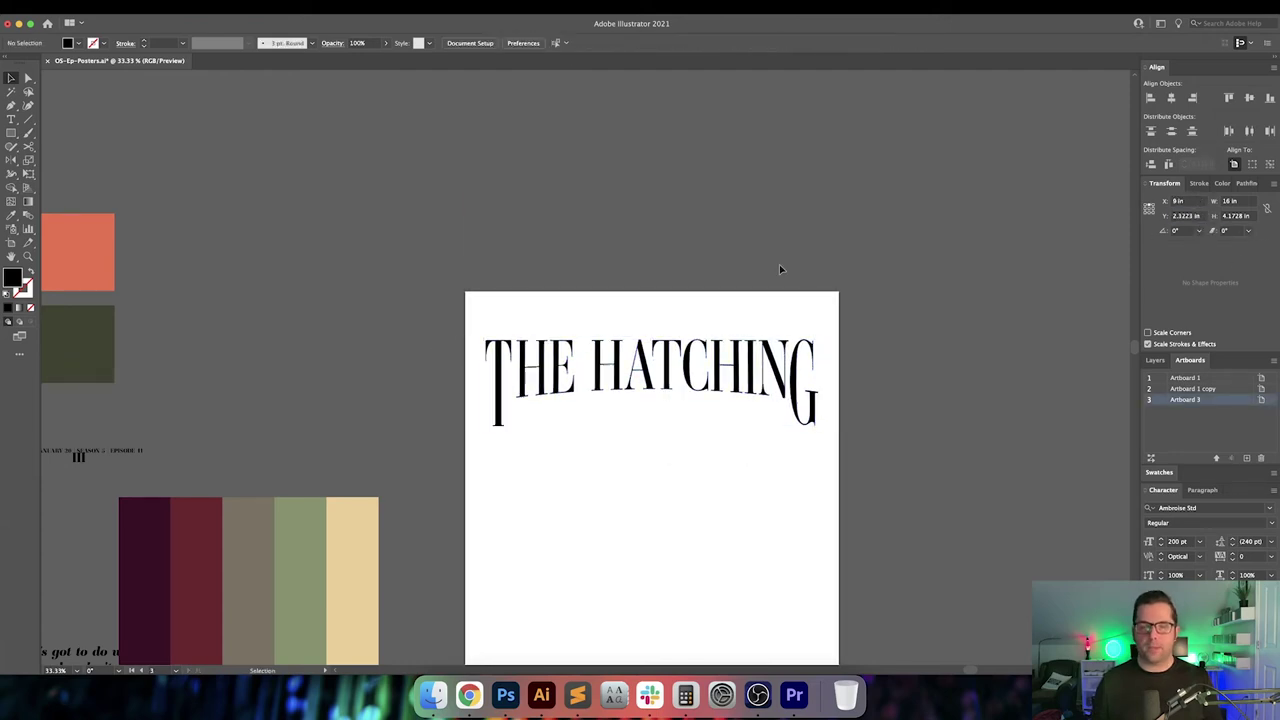
Copy the two horizontal rules framing the Vacant Lot tagline across to the THE HATCHING artboard at the same height
{"action": "scroll", "coordinate": [779, 264], "scroll_direction": "left", "scroll_amount": 10}
{"action": "left_click_drag", "start_coordinate": [702, 270], "coordinate": [800, 272]}
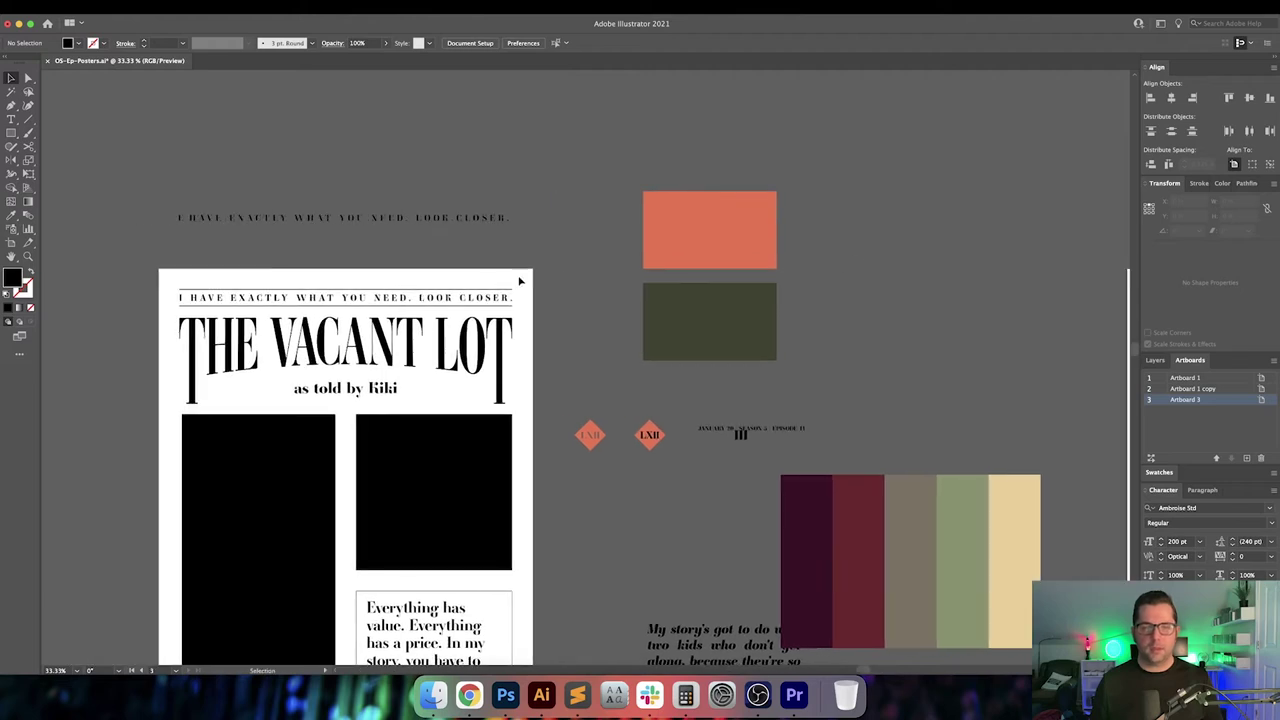
{"action": "left_click", "coordinate": [470, 297]}
{"action": "left_click", "coordinate": [373, 291]}
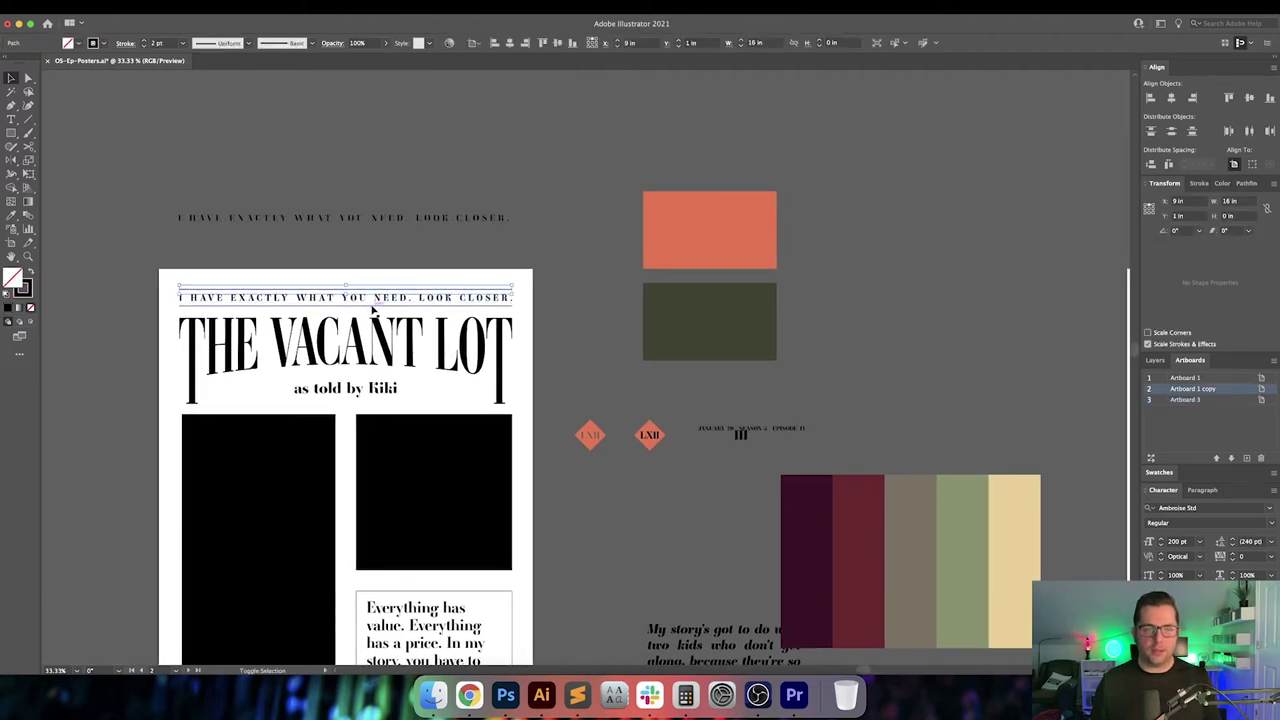
{"action": "left_click_drag", "start_coordinate": [403, 282], "coordinate": [932, 297]}
{"action": "scroll", "coordinate": [766, 337], "scroll_direction": "right", "scroll_amount": 5}
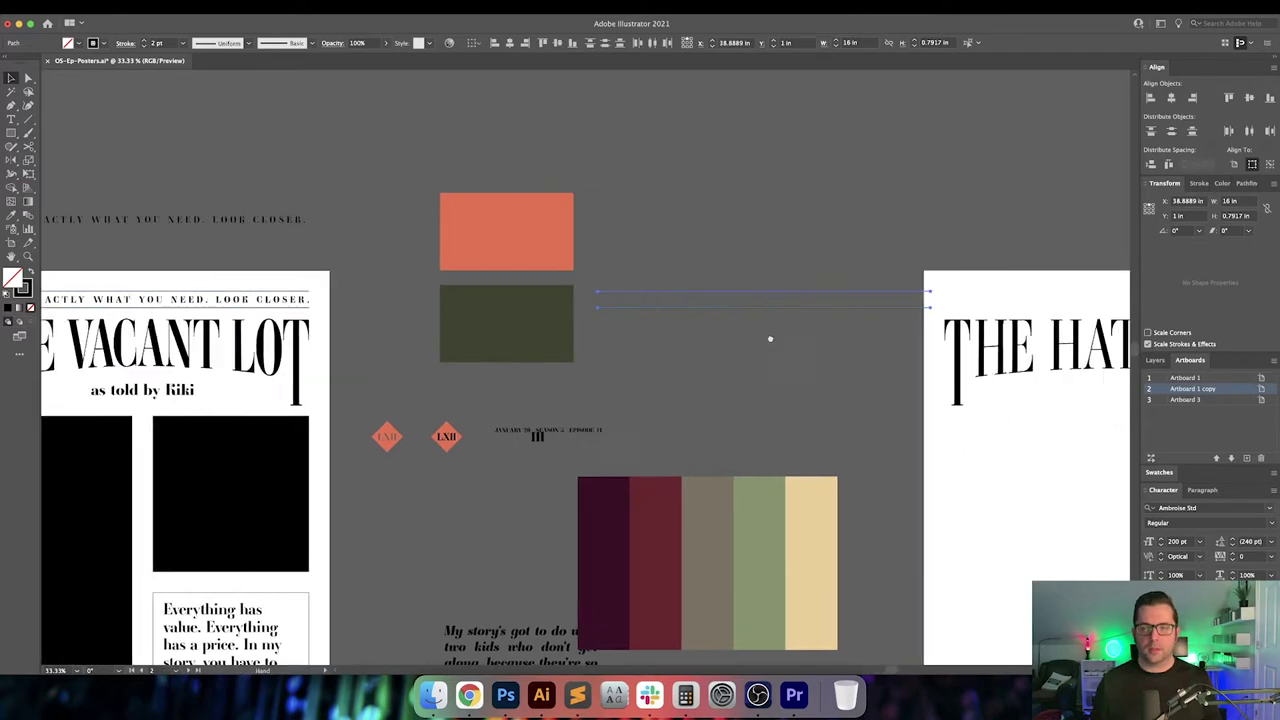
{"action": "left_click_drag", "start_coordinate": [661, 311], "coordinate": [929, 309]}
{"action": "left_click_drag", "start_coordinate": [929, 309], "coordinate": [668, 313]}
Center the two copied rules horizontally on the THE HATCHING artboard
{"action": "left_click", "coordinate": [566, 282]}
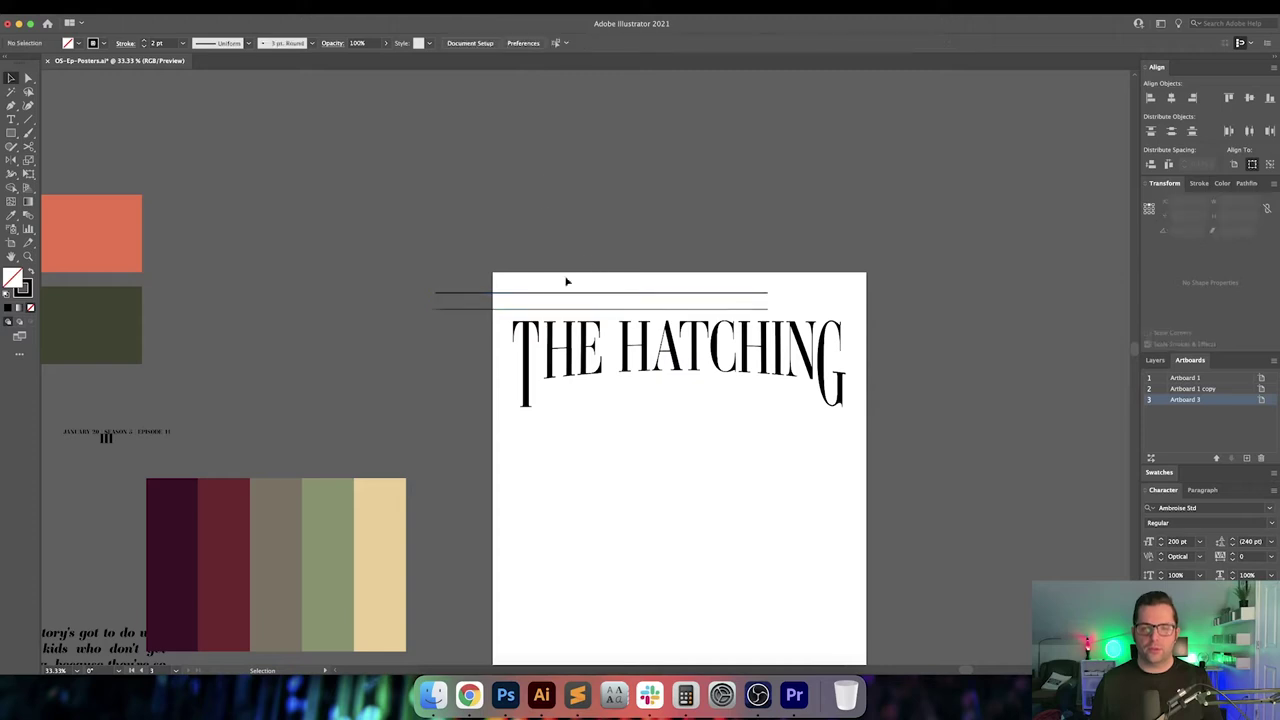
{"action": "left_click", "coordinate": [641, 308]}
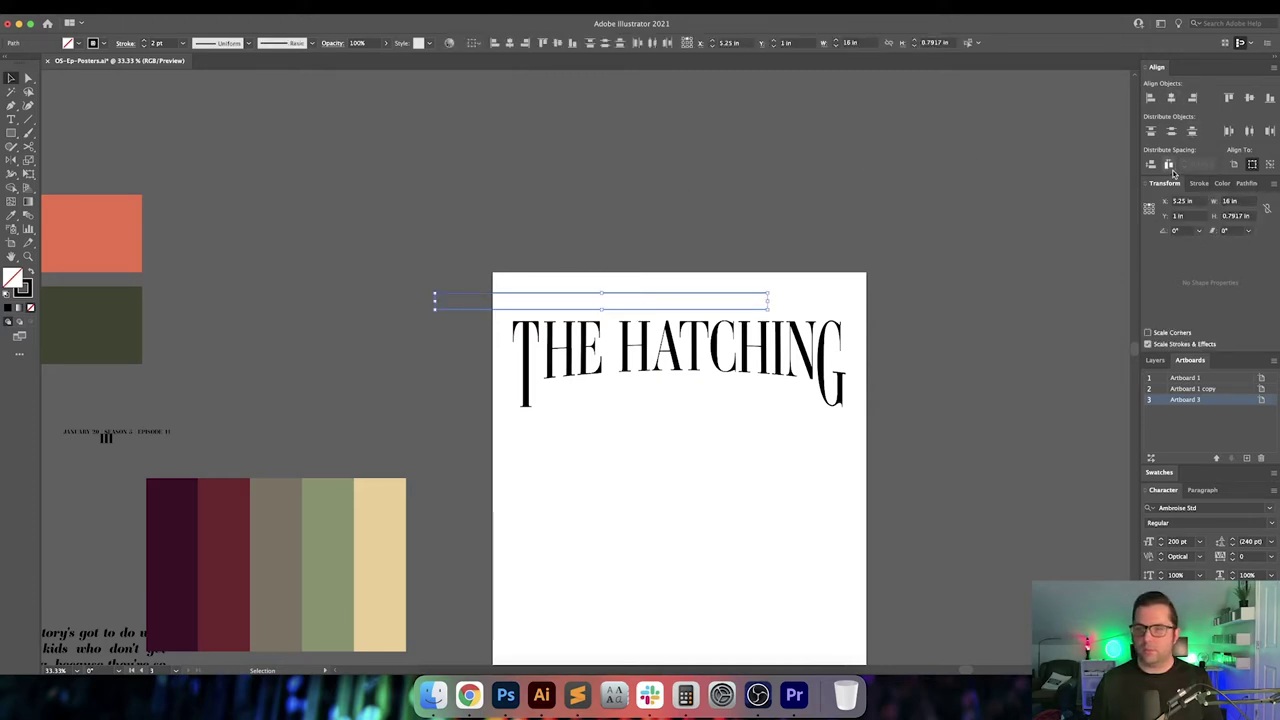
{"action": "left_click", "coordinate": [1171, 97]}
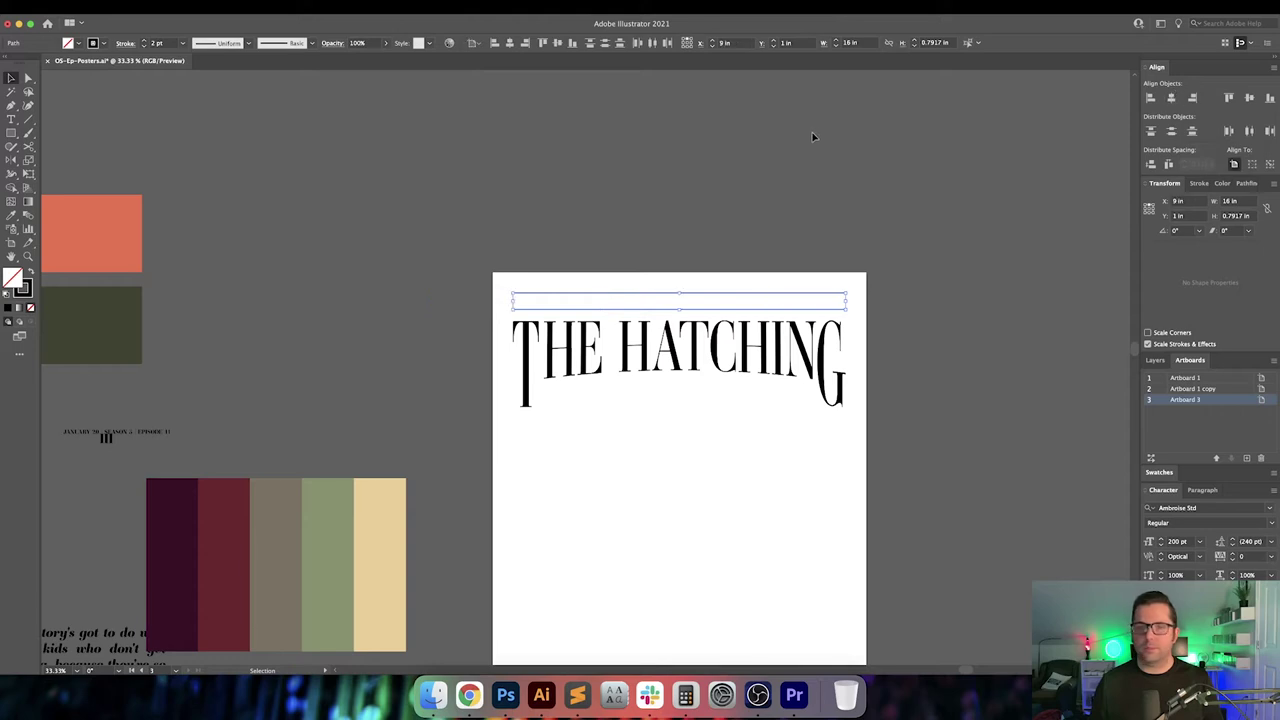
{"action": "left_click", "coordinate": [812, 132]}
Copy the loose tagline above the Vacant Lot artboard and place it between the two rules on the THE HATCHING poster
{"action": "scroll", "coordinate": [574, 237], "scroll_direction": "left", "scroll_amount": 8}
{"action": "left_click", "coordinate": [232, 220]}
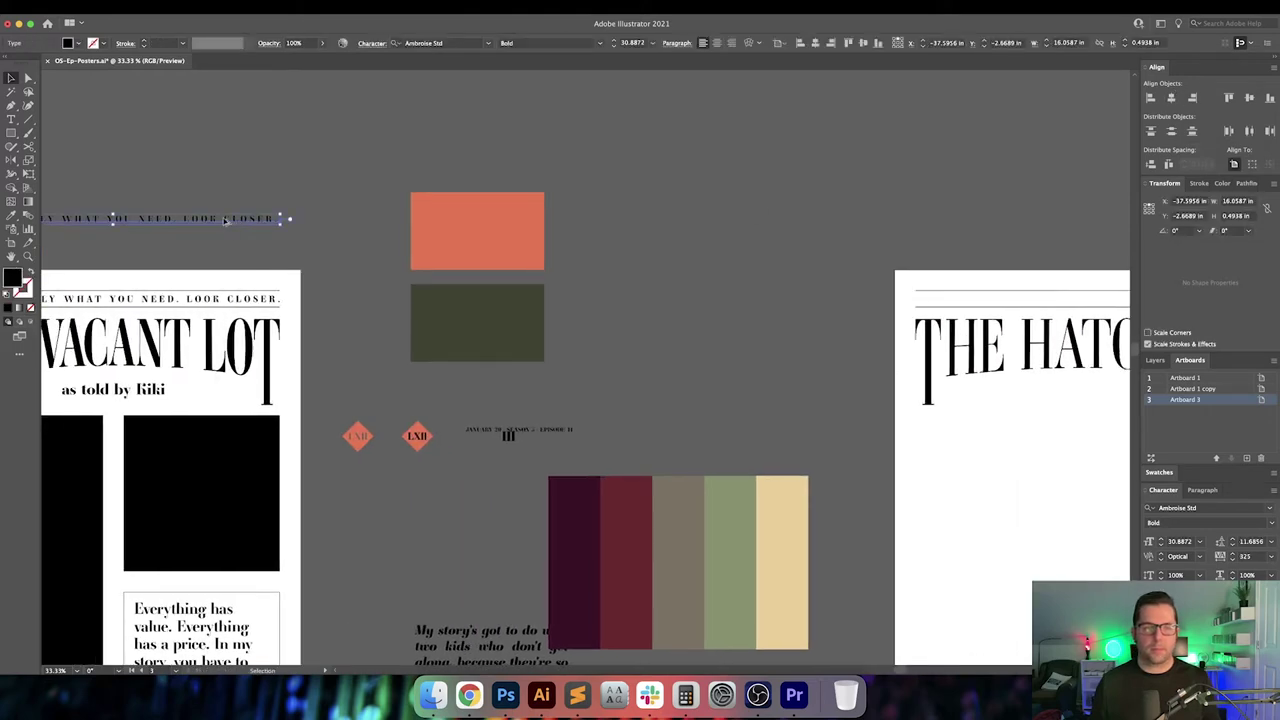
{"action": "left_click_drag", "start_coordinate": [232, 220], "coordinate": [1050, 251]}
{"action": "mouse_move", "coordinate": [984, 297]}
{"action": "left_mouse_down"}
{"action": "mouse_move", "coordinate": [591, 289]}
{"action": "mouse_move", "coordinate": [747, 294]}
{"action": "left_mouse_up"}
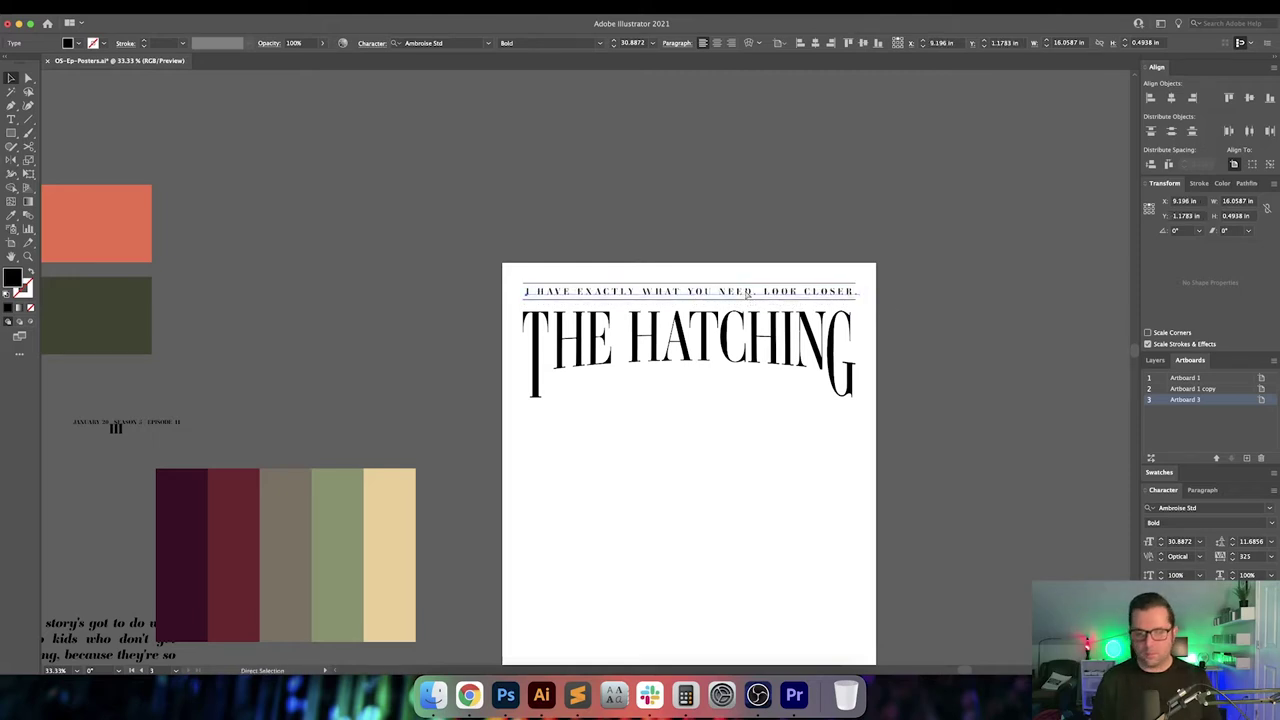
{"action": "key", "text": "super+equal"}
{"action": "key", "text": "super+equal"}
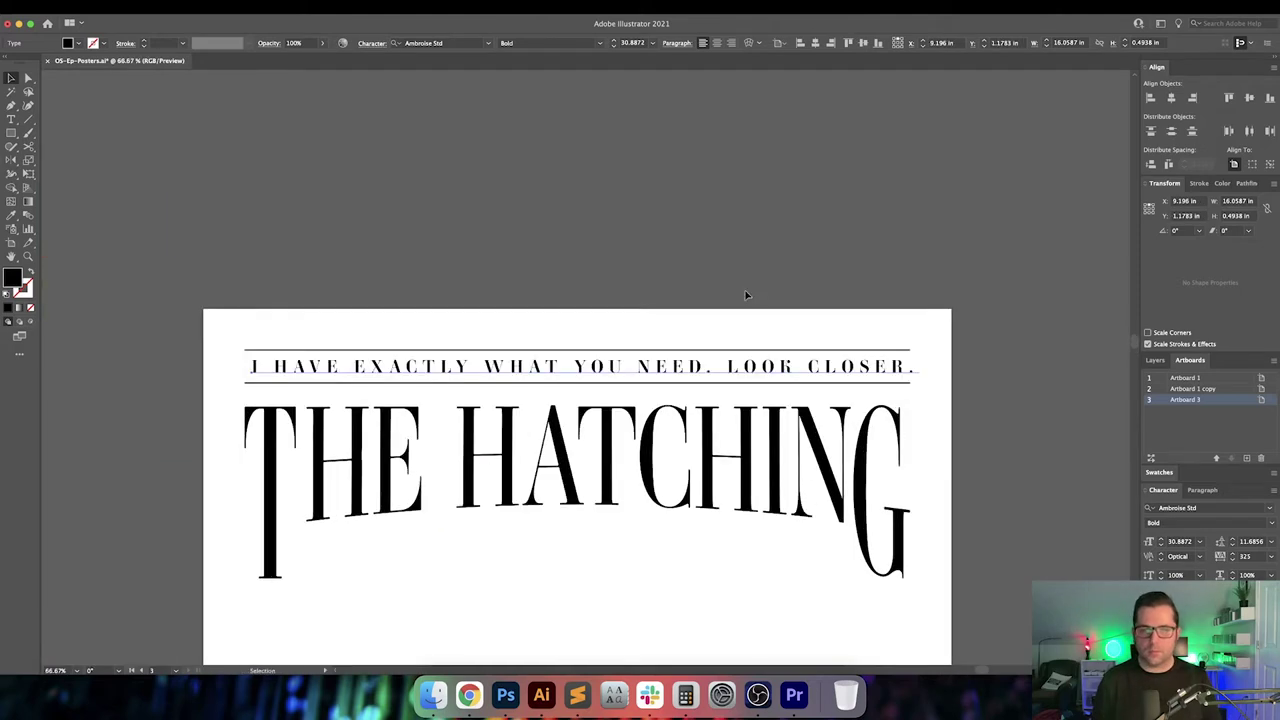
Distribute the vertical spacing of the upper rule, tagline and lower rule evenly above THE HATCHING
{"action": "left_click", "coordinate": [715, 381], "text": "shift"}
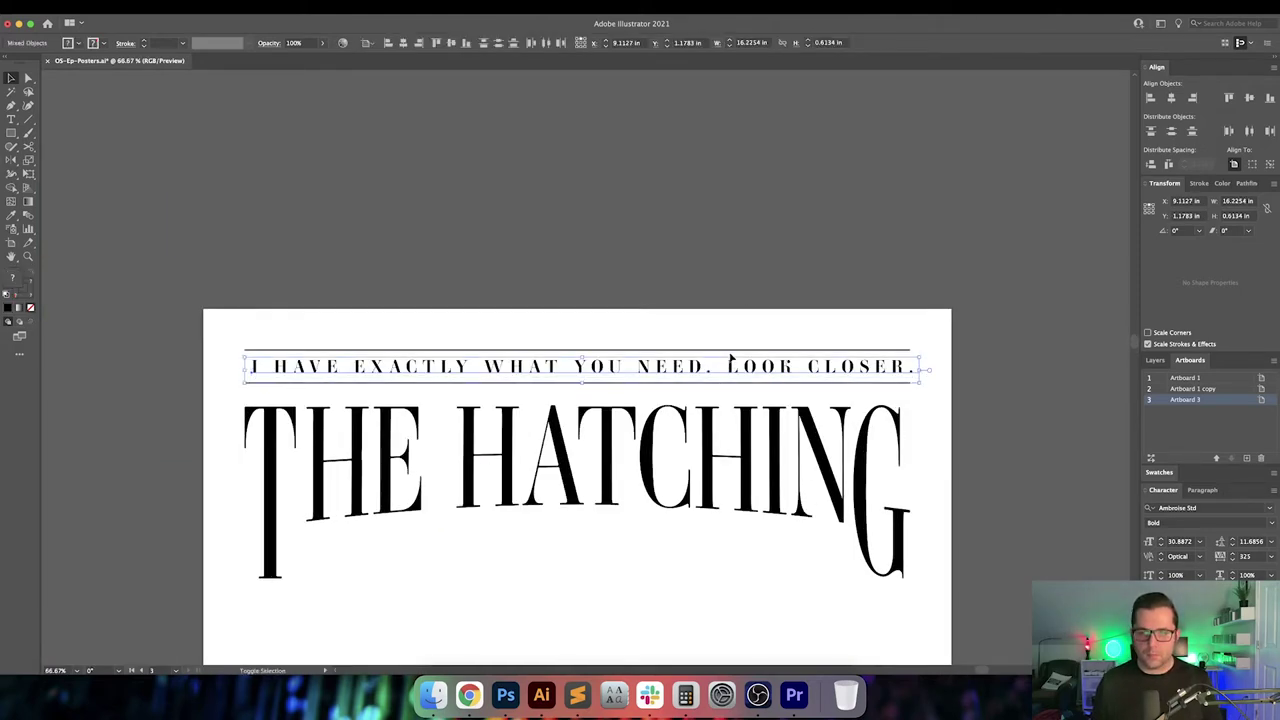
{"action": "left_click", "coordinate": [1156, 165]}
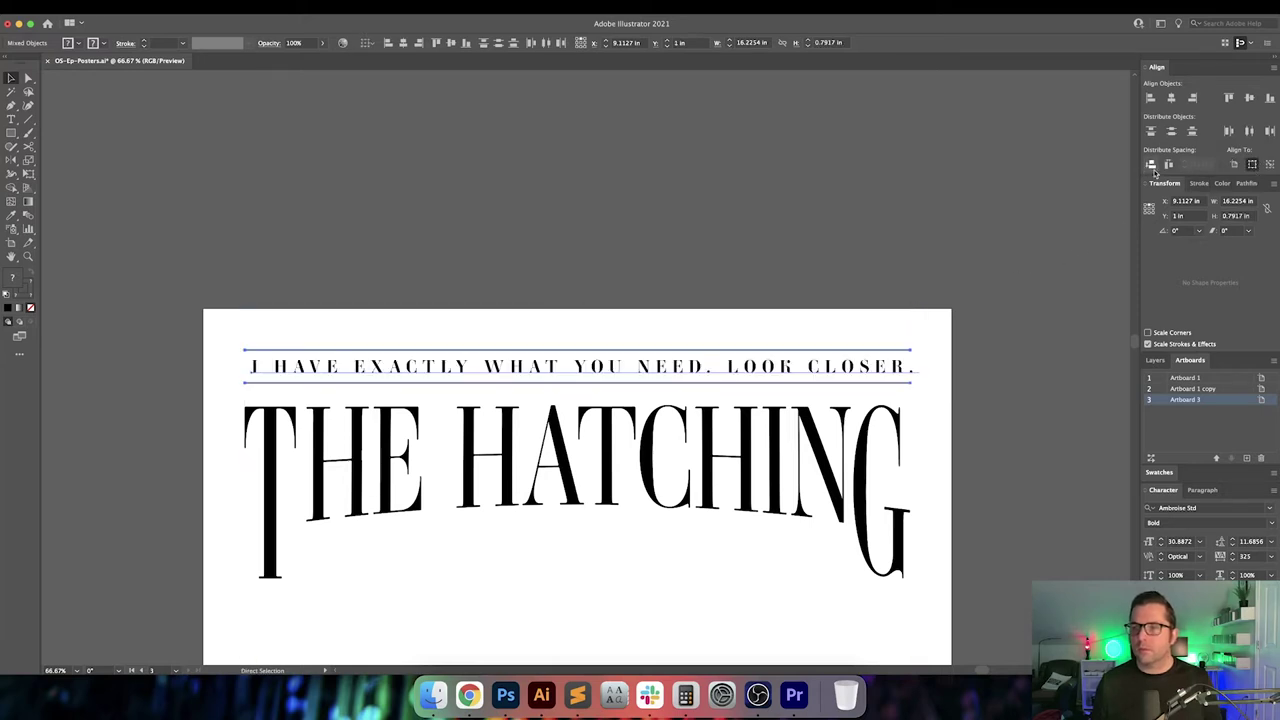
{"action": "left_click", "coordinate": [1000, 197]}
Center the tagline horizontally on the THE HATCHING artboard
{"action": "scroll", "coordinate": [889, 217], "scroll_direction": "left", "scroll_amount": 2}
{"action": "left_click", "coordinate": [396, 358]}
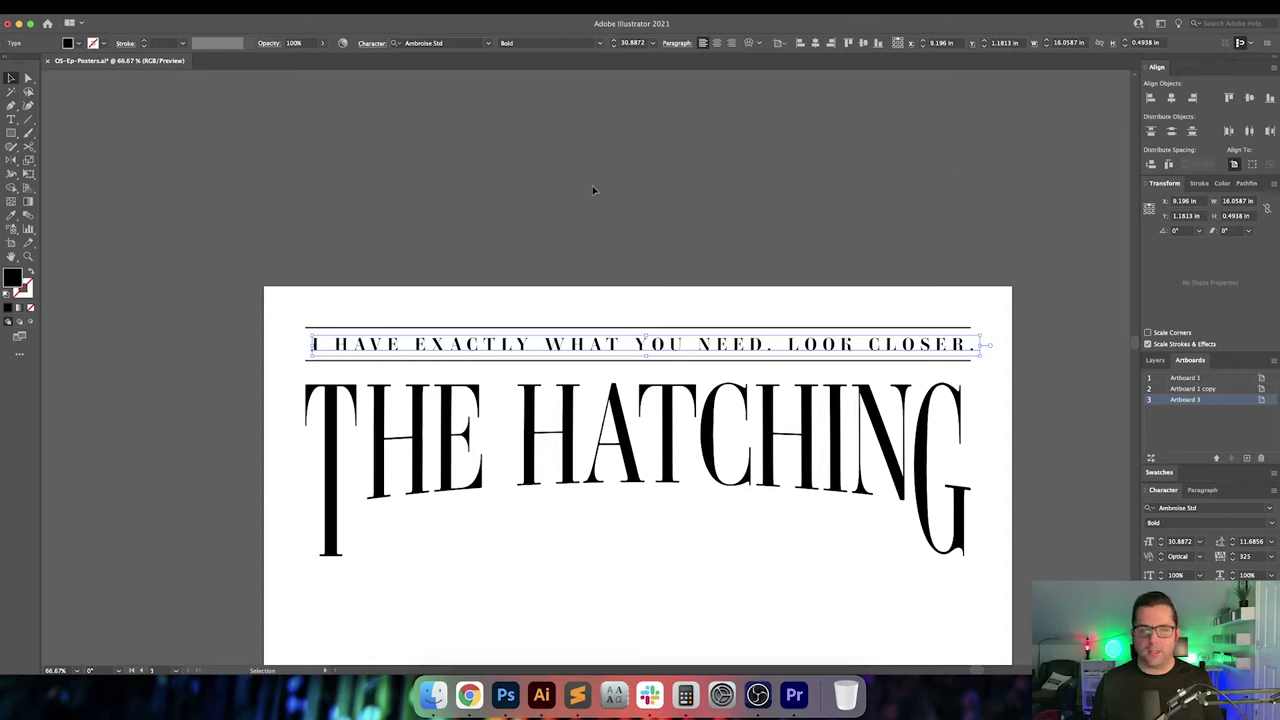
{"action": "left_click", "coordinate": [814, 44]}
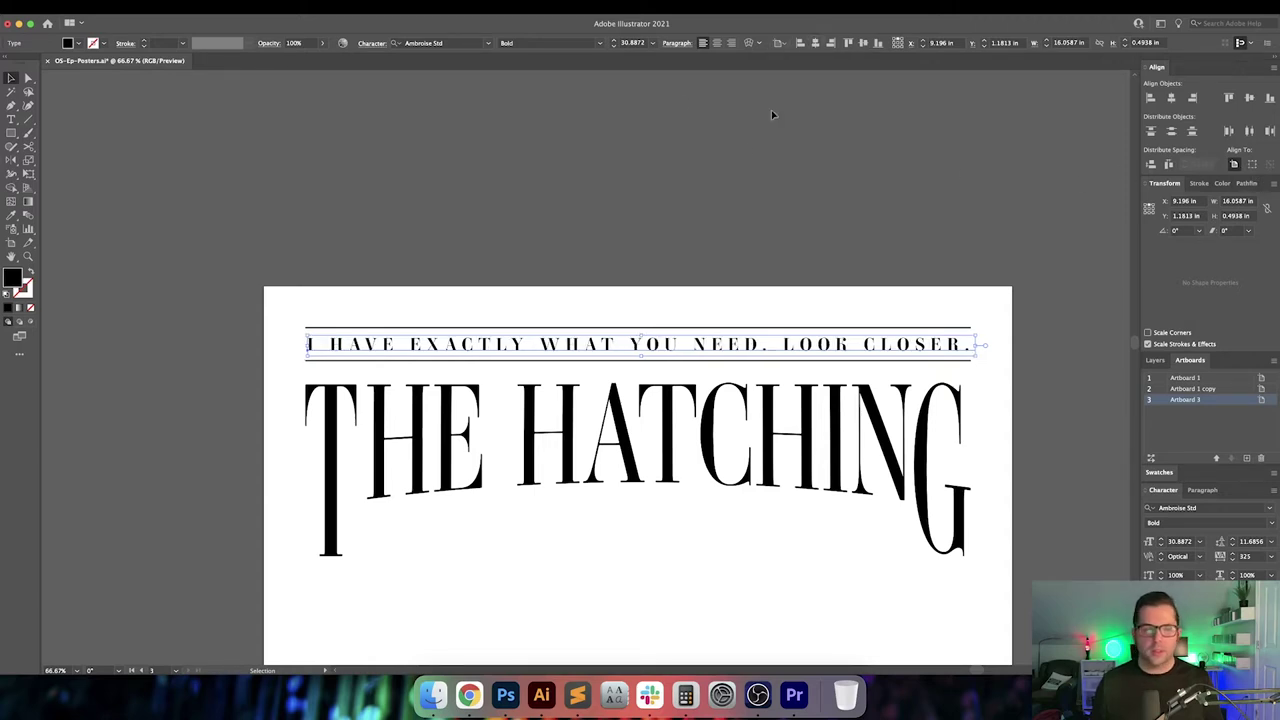
{"action": "left_click", "coordinate": [740, 188]}
{"action": "scroll", "coordinate": [733, 188], "scroll_direction": "down", "scroll_amount": 1}
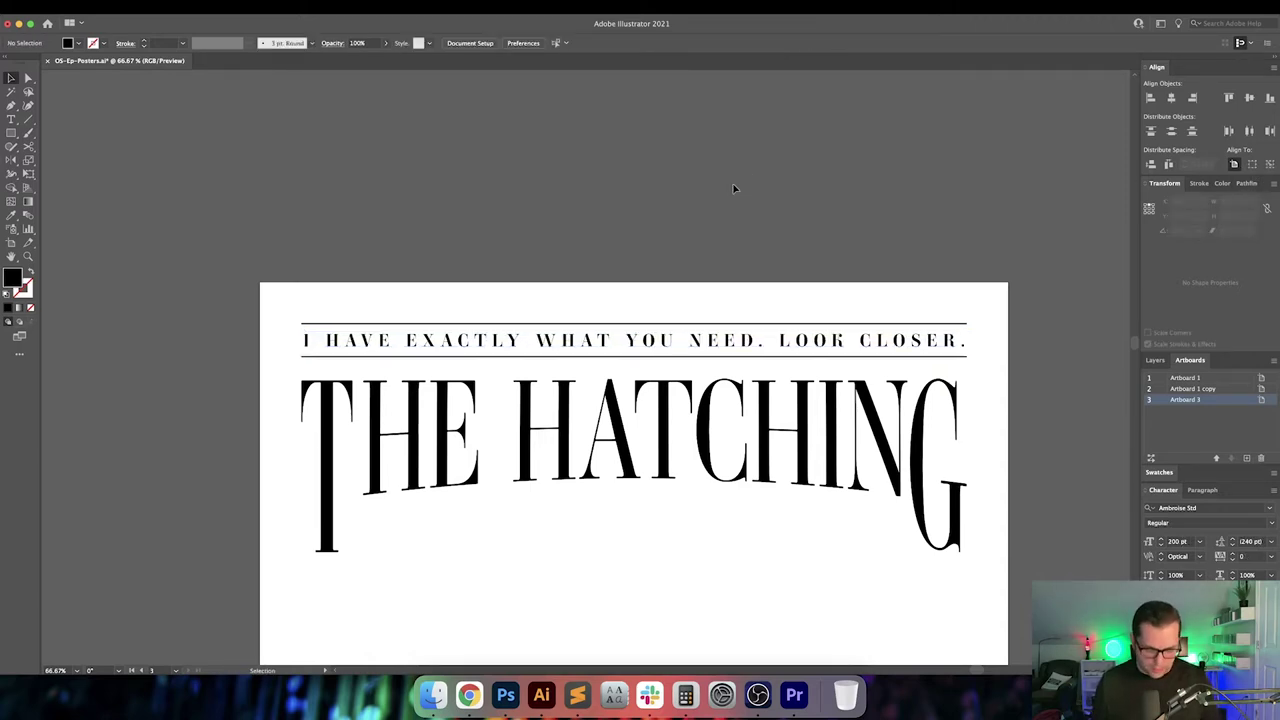
Compare the header of the THE HATCHING poster with the Vacant Lot and Lonely Ghost posters
{"action": "key", "text": "super+minus"}
{"action": "key", "text": "super+minus"}
{"action": "key", "text": "super+minus"}
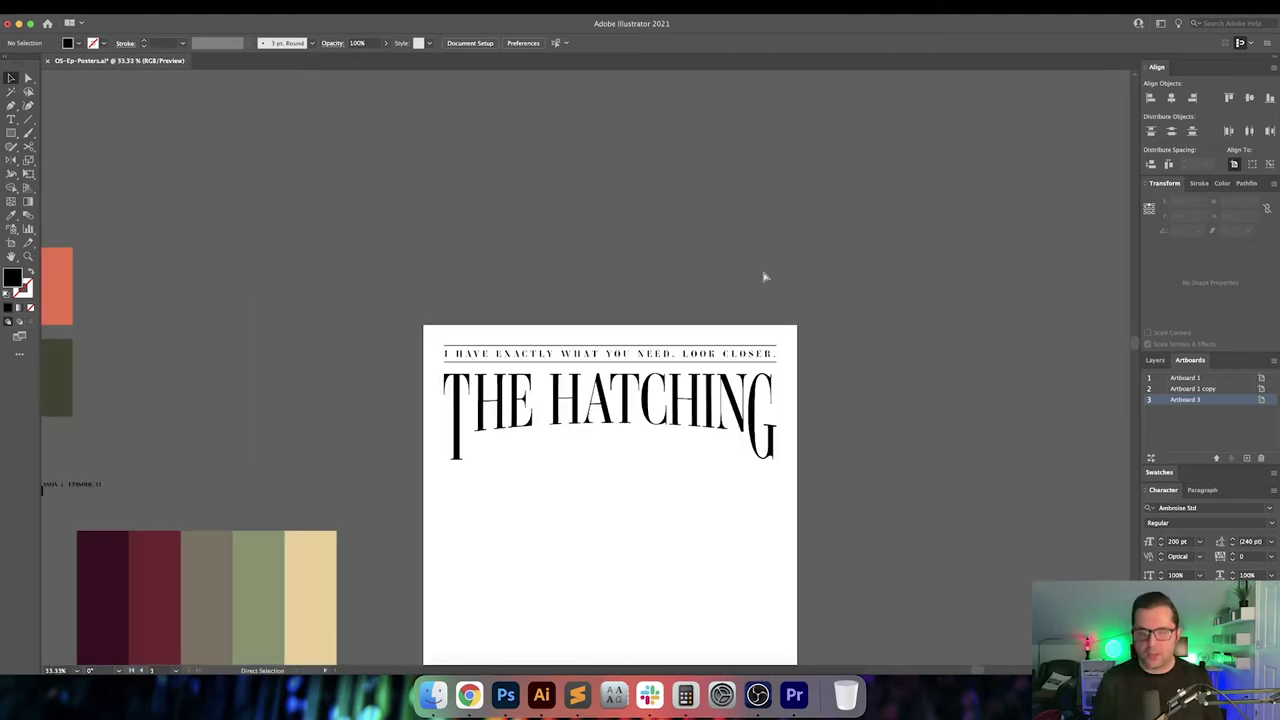
{"action": "mouse_move", "coordinate": [364, 356]}
{"action": "left_mouse_down"}
{"action": "mouse_move", "coordinate": [551, 289]}
{"action": "mouse_move", "coordinate": [781, 272]}
{"action": "left_mouse_up"}
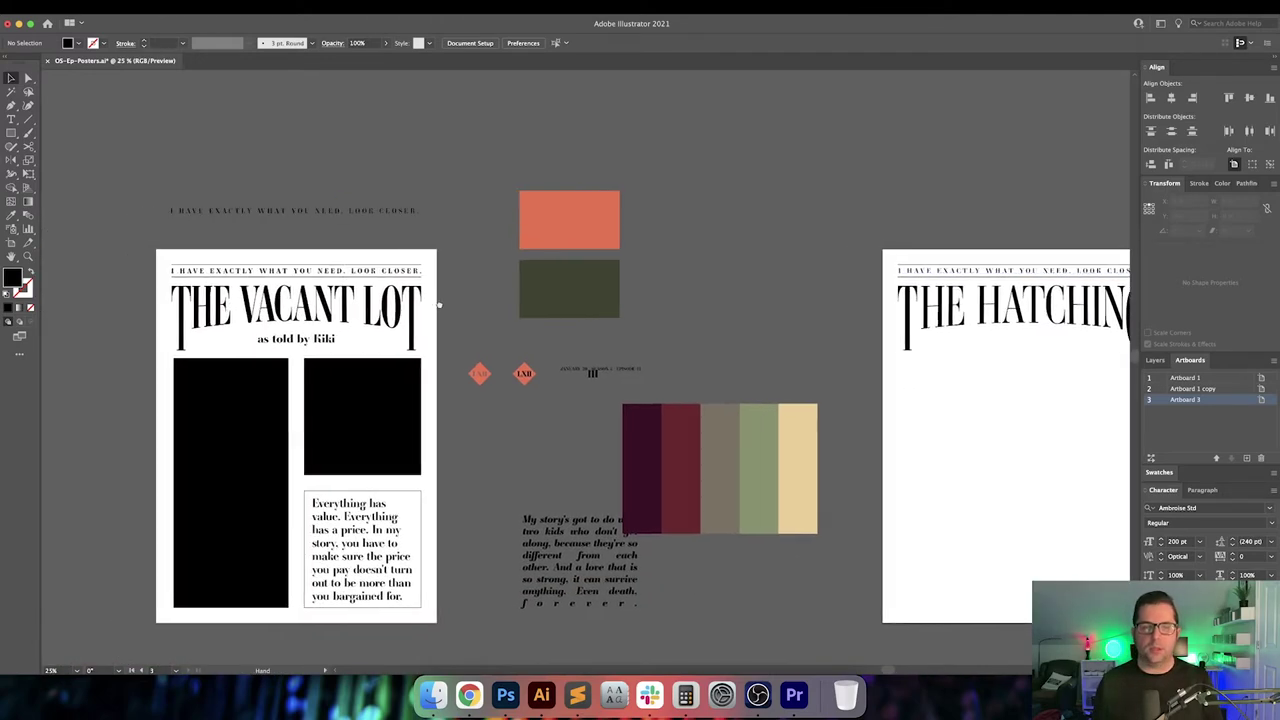
{"action": "left_click_drag", "start_coordinate": [440, 306], "coordinate": [714, 302]}
{"action": "left_click_drag", "start_coordinate": [566, 309], "coordinate": [792, 305]}
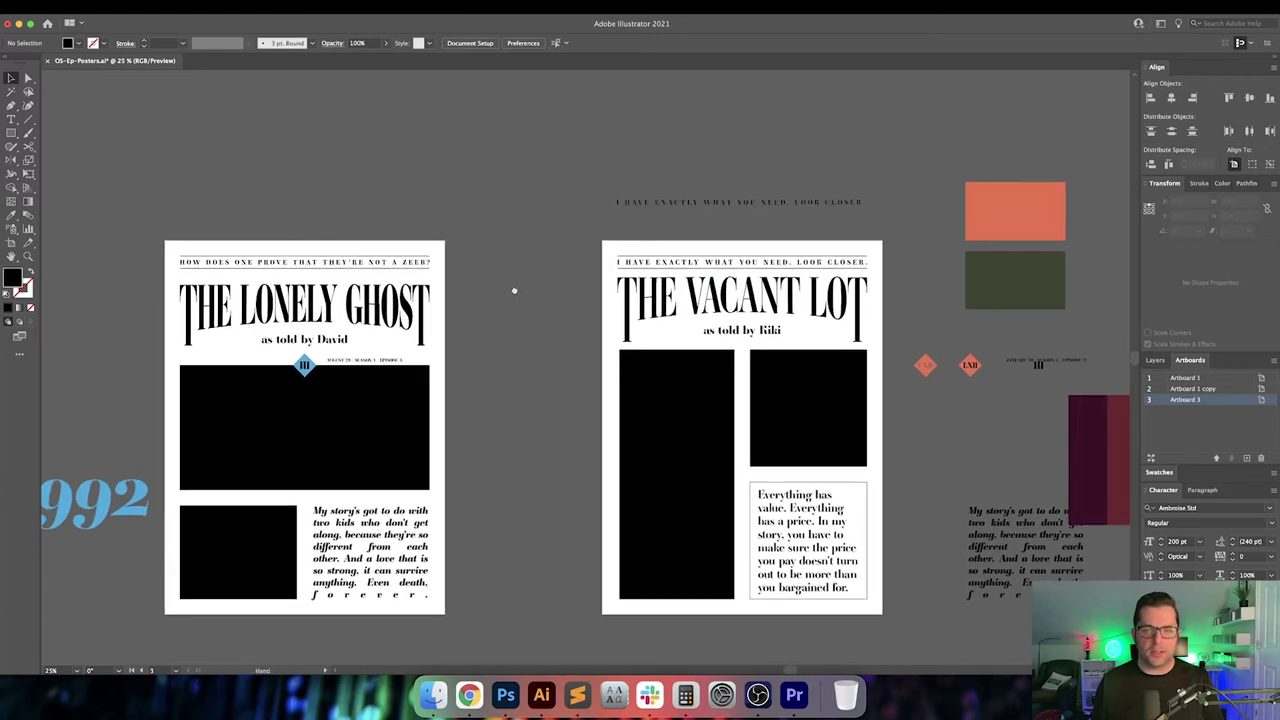
{"action": "left_click_drag", "start_coordinate": [514, 289], "coordinate": [327, 287]}
{"action": "left_click_drag", "start_coordinate": [668, 291], "coordinate": [445, 291]}
{"action": "scroll", "coordinate": [730, 302], "scroll_direction": "right", "scroll_amount": 10}
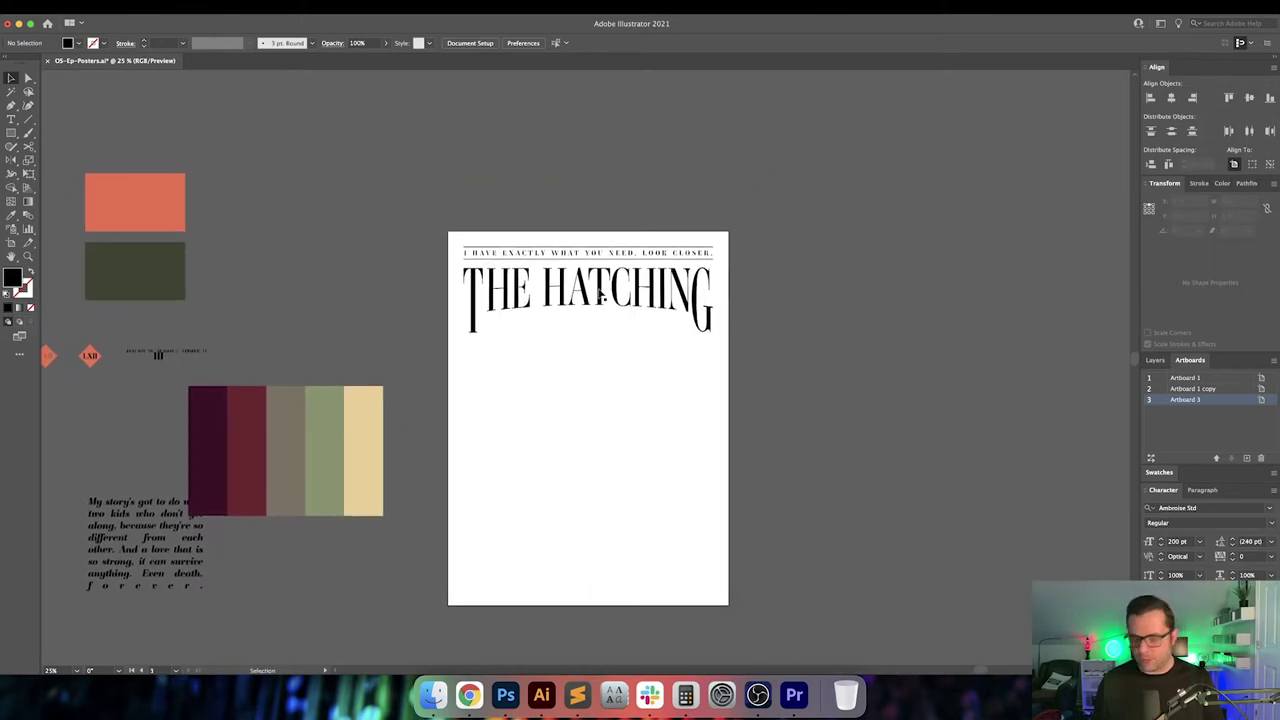
Replace the tagline text between the rules with "YOU HAVEN'T SEEN ANYTHING YET!"
{"action": "scroll", "coordinate": [601, 294], "scroll_direction": "up", "scroll_amount": 2}
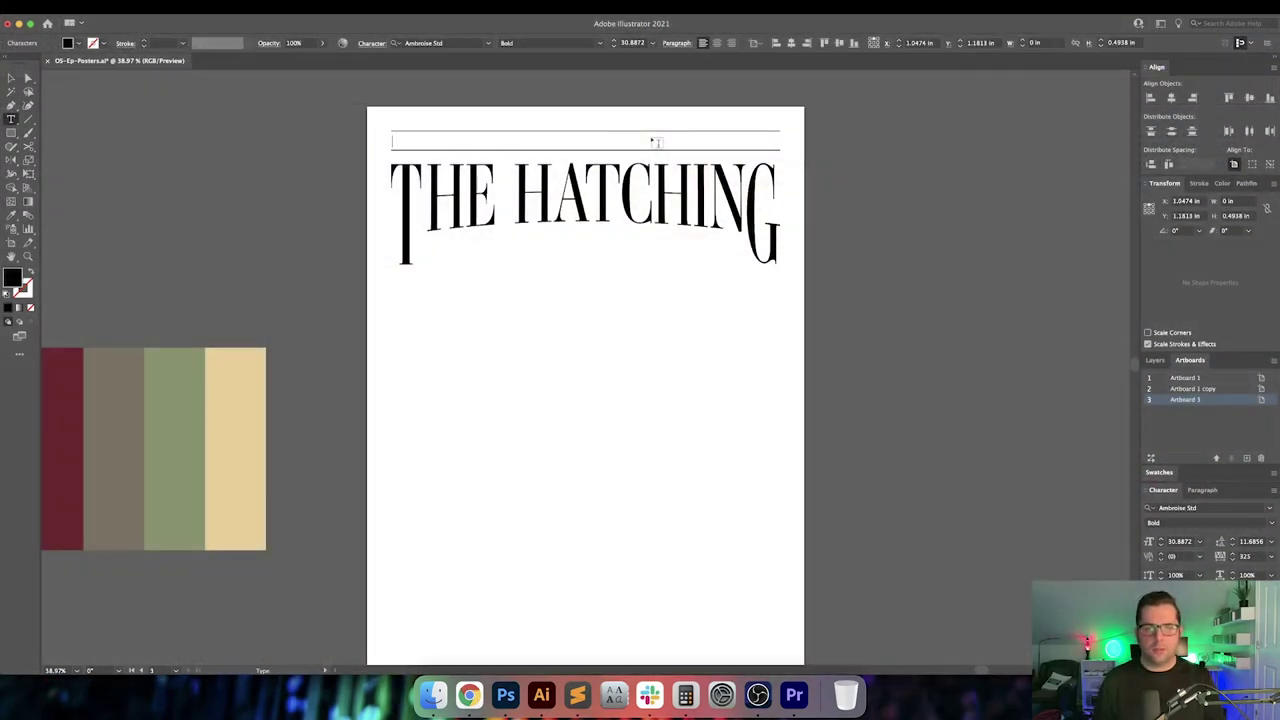
{"action": "type", "text": "YOU HAVEN'T SEEN ANYTHING YET!"}
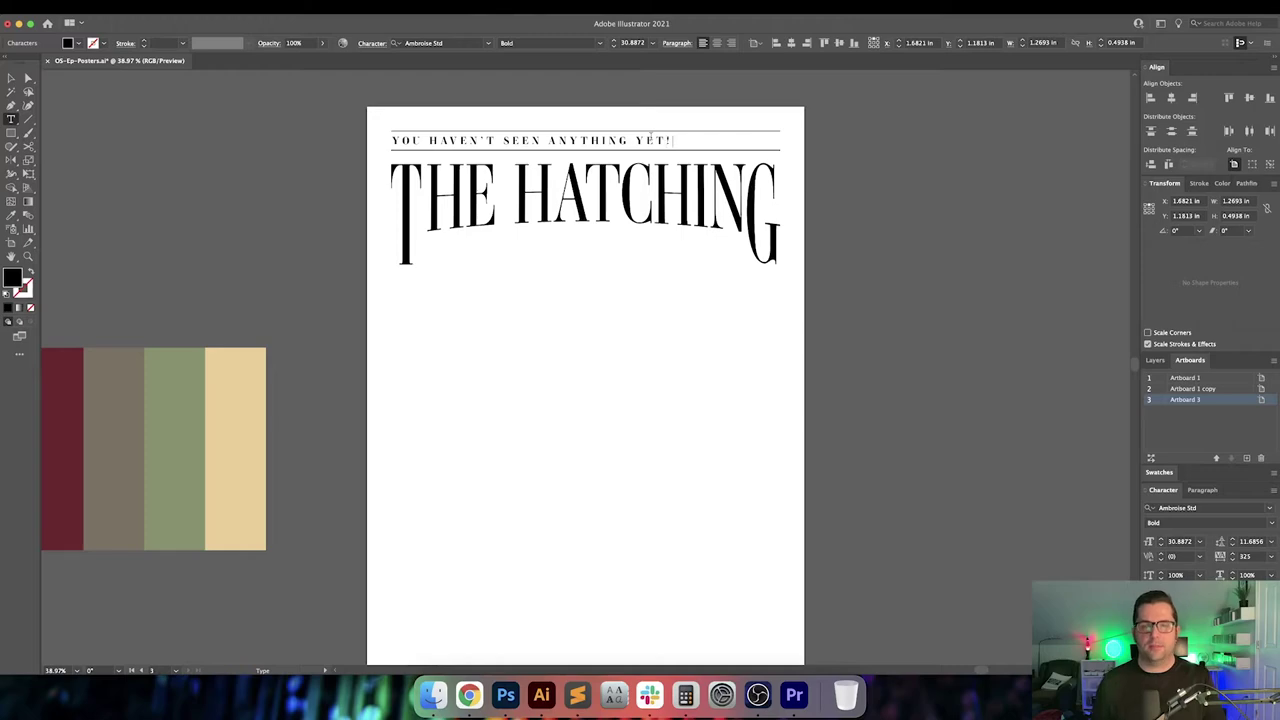
Set the tagline's paragraph alignment to centered and center it horizontally on THE HATCHING artboard
{"action": "key", "text": "Escape"}
{"action": "left_click", "coordinate": [717, 43]}
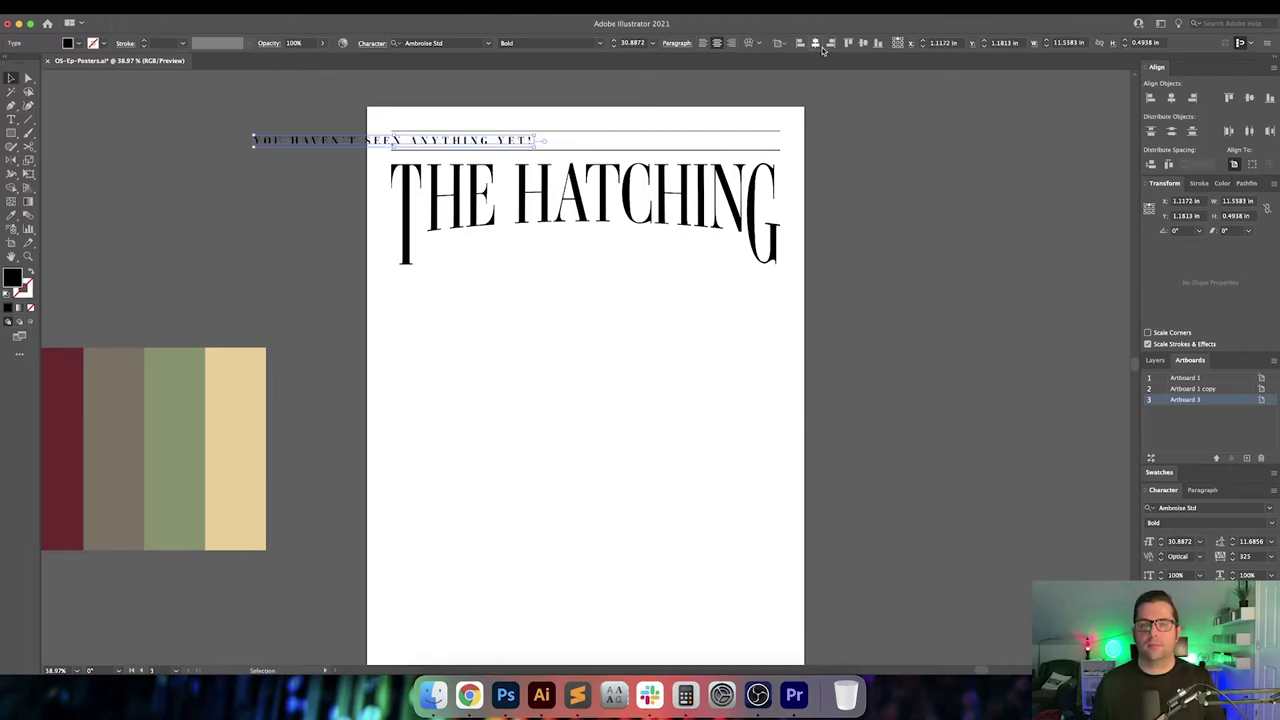
{"action": "left_click", "coordinate": [816, 43]}
{"action": "left_click", "coordinate": [831, 146]}
Compare how the taglines on the Vacant Lot and Lonely Ghost posters fill the width of their rules
{"action": "left_click_drag", "start_coordinate": [510, 231], "coordinate": [774, 232]}
{"action": "left_click_drag", "start_coordinate": [368, 222], "coordinate": [683, 369]}
{"action": "left_click_drag", "start_coordinate": [82, 352], "coordinate": [480, 344]}
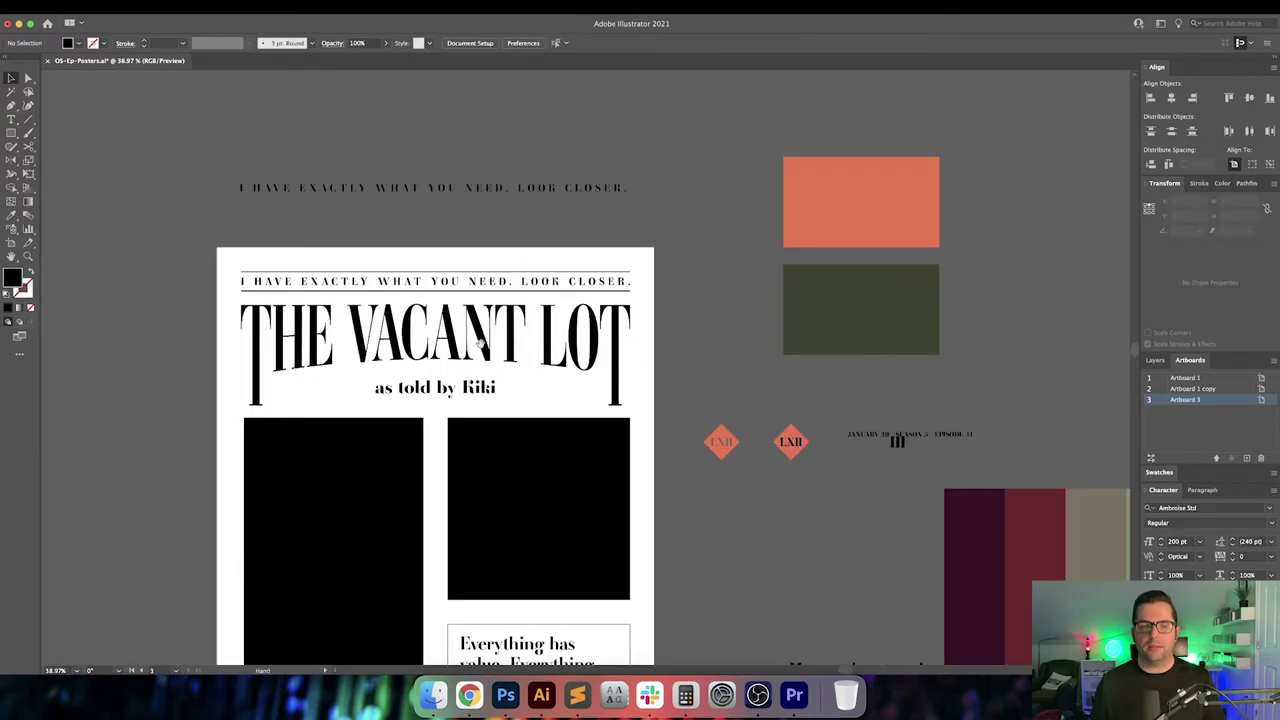
{"action": "scroll", "coordinate": [479, 343], "scroll_direction": "left", "scroll_amount": 10}
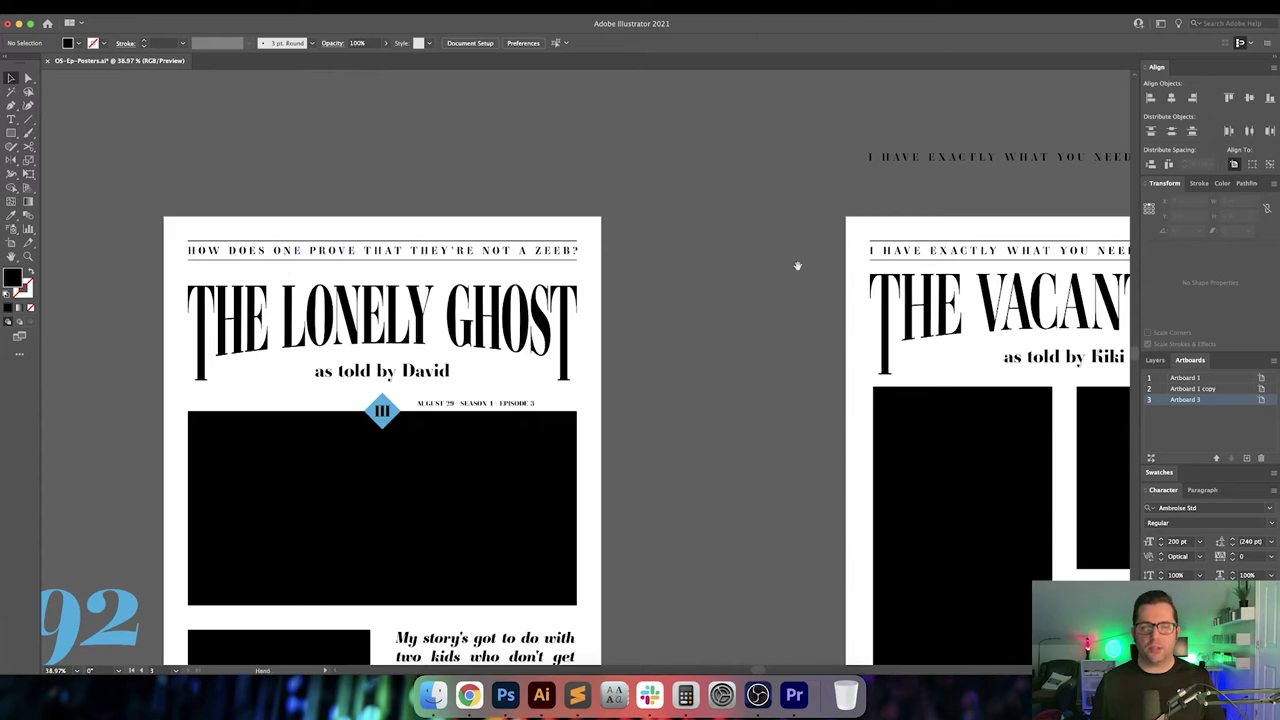
{"action": "scroll", "coordinate": [797, 266], "scroll_direction": "right", "scroll_amount": 10}
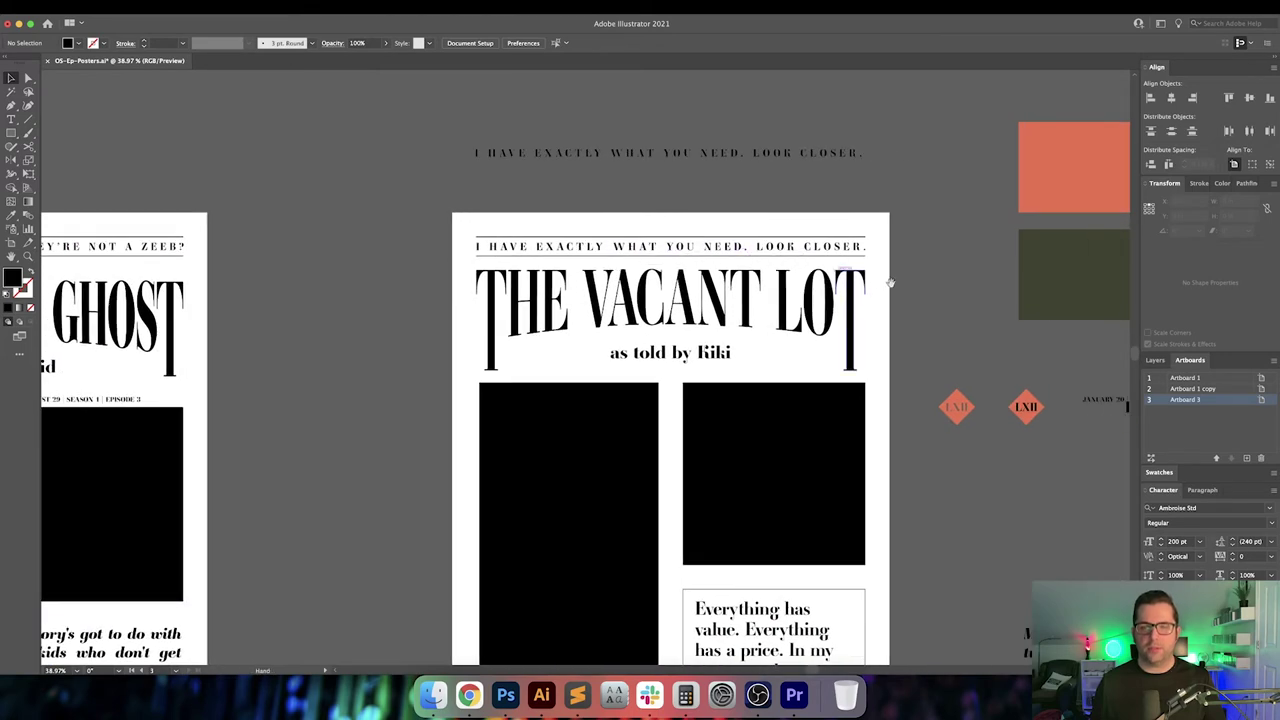
{"action": "scroll", "coordinate": [890, 283], "scroll_direction": "right", "scroll_amount": 15}
Increase the tagline's tracking to 690 to spread it across the full width of the rules
{"action": "left_click", "coordinate": [688, 258]}
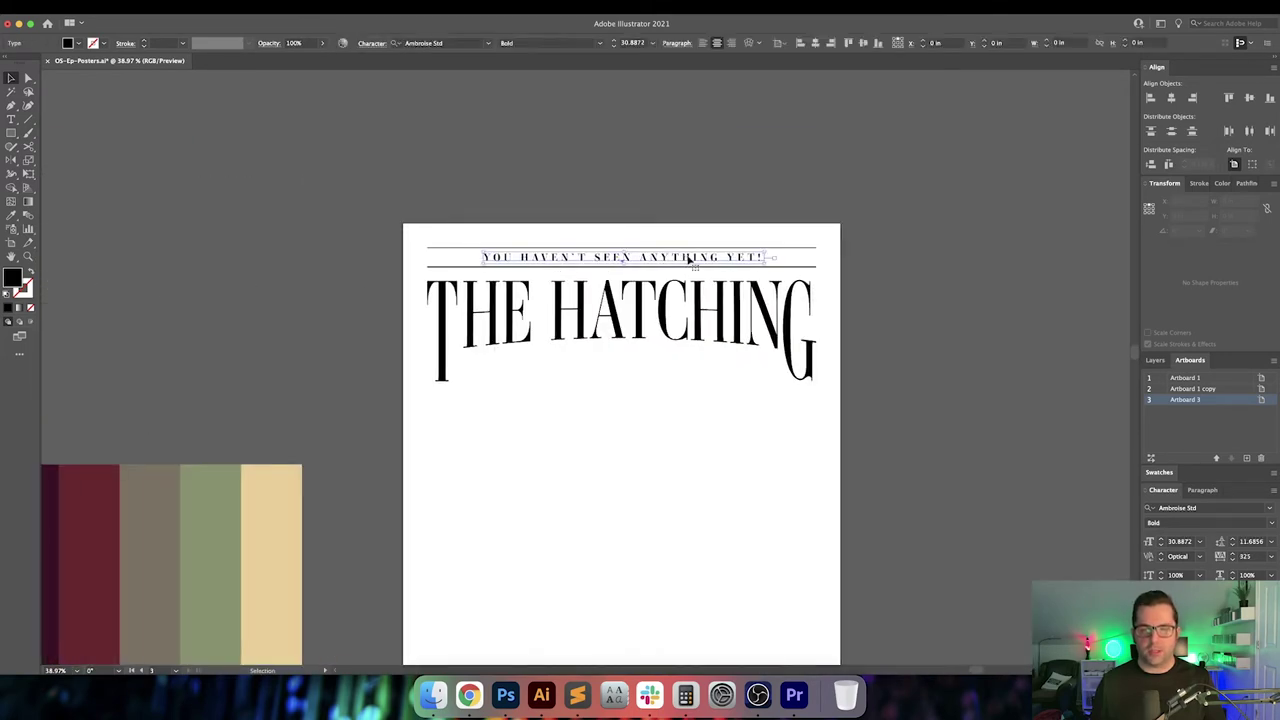
{"action": "key", "text": "super+="}
{"action": "scroll", "coordinate": [690, 270], "scroll_direction": "down", "scroll_amount": 3}
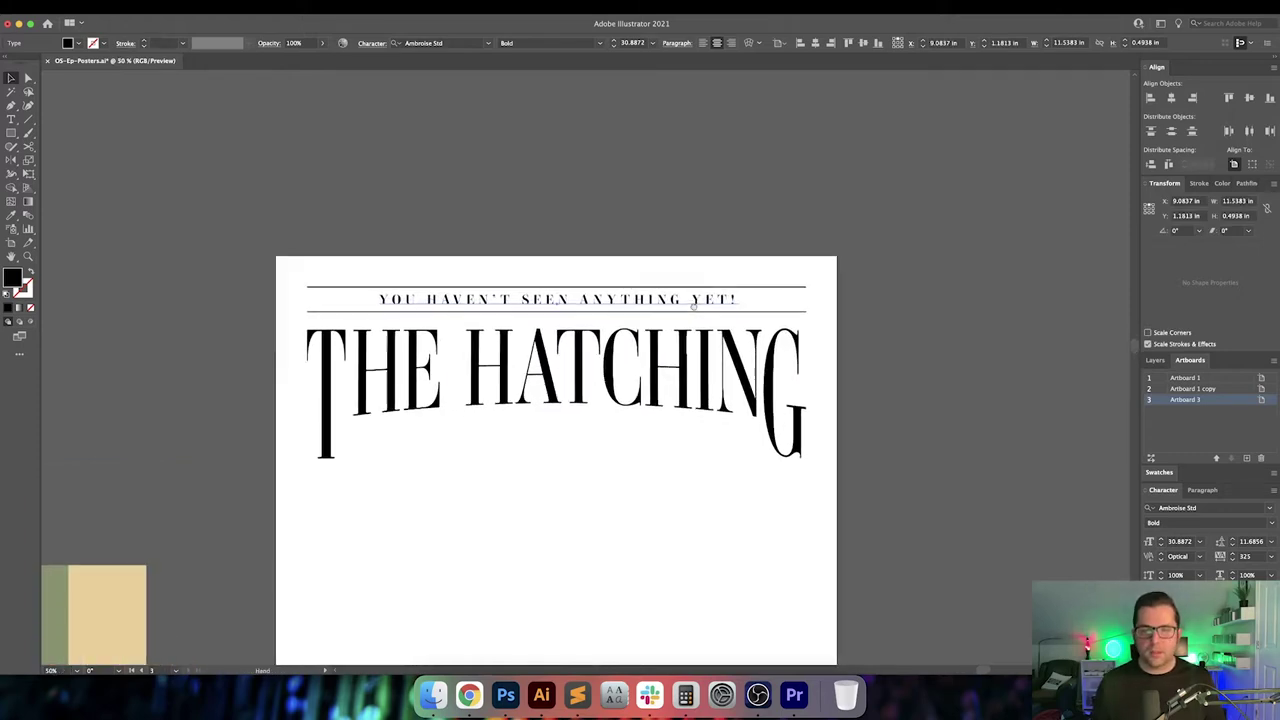
{"action": "left_click", "coordinate": [1250, 556]}
{"action": "key", "text": "shift+Up"}
{"action": "key", "text": "shift+Up"}
{"action": "key", "text": "shift+Up"}
{"action": "key", "text": "shift+Up"}
{"action": "key", "text": "shift+Up"}
{"action": "key", "text": "shift+Up"}
{"action": "key", "text": "shift+Up"}
{"action": "key", "text": "shift+Up"}
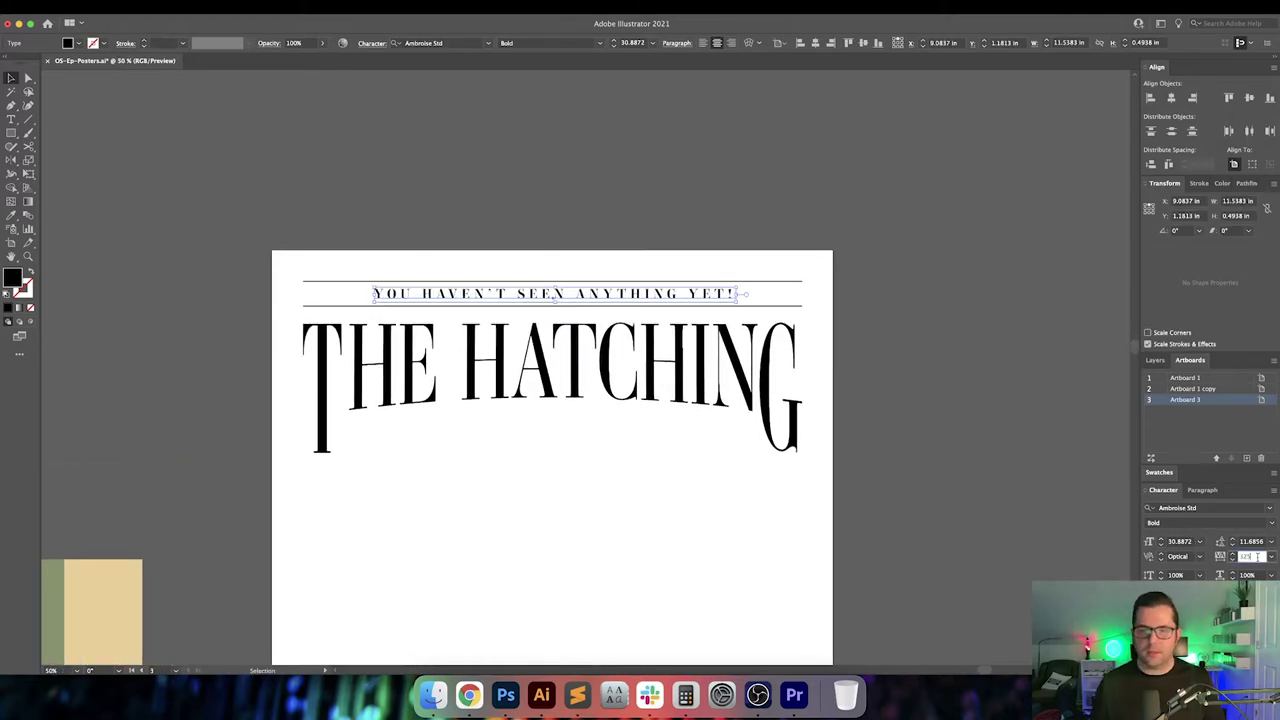
{"action": "key", "text": "shift+Up"}
{"action": "key", "text": "shift+Up"}
{"action": "key", "text": "shift+Up"}
{"action": "key", "text": "shift+Up"}
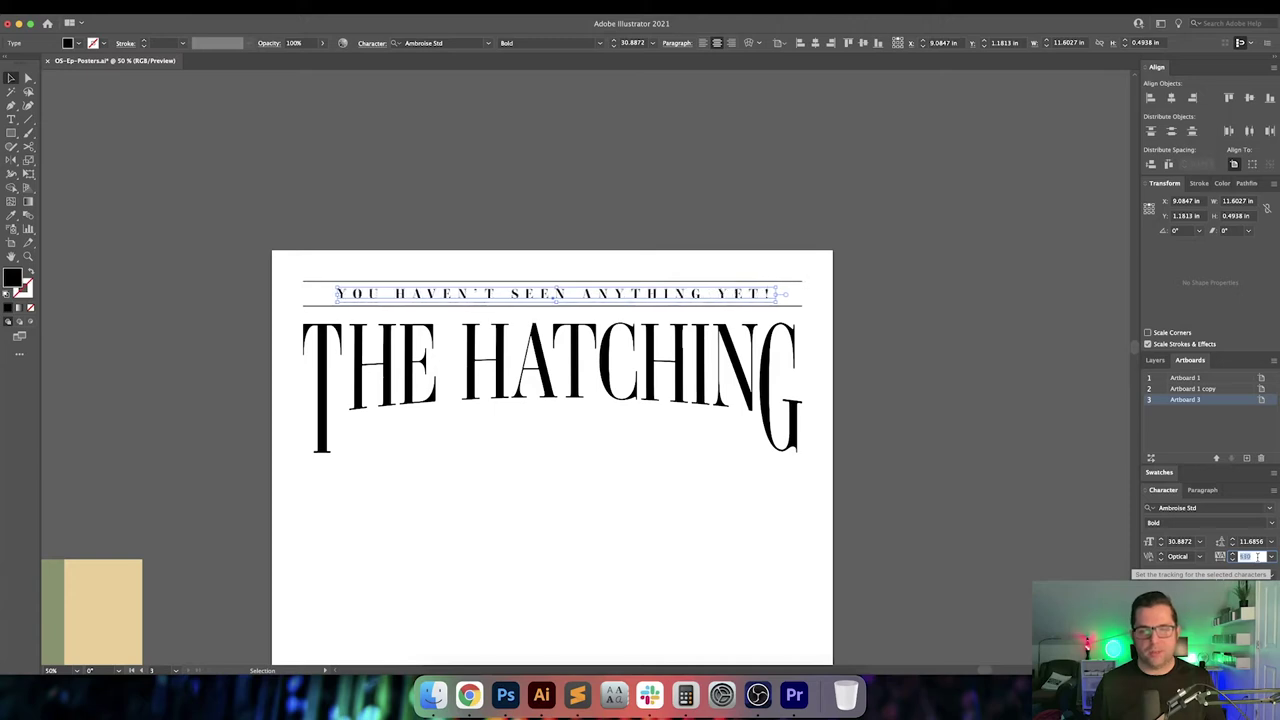
{"action": "key", "text": "shift+Up"}
{"action": "key", "text": "shift+Up"}
{"action": "key", "text": "shift+Up"}
{"action": "key", "text": "shift+Up"}
{"action": "key", "text": "shift+Up"}
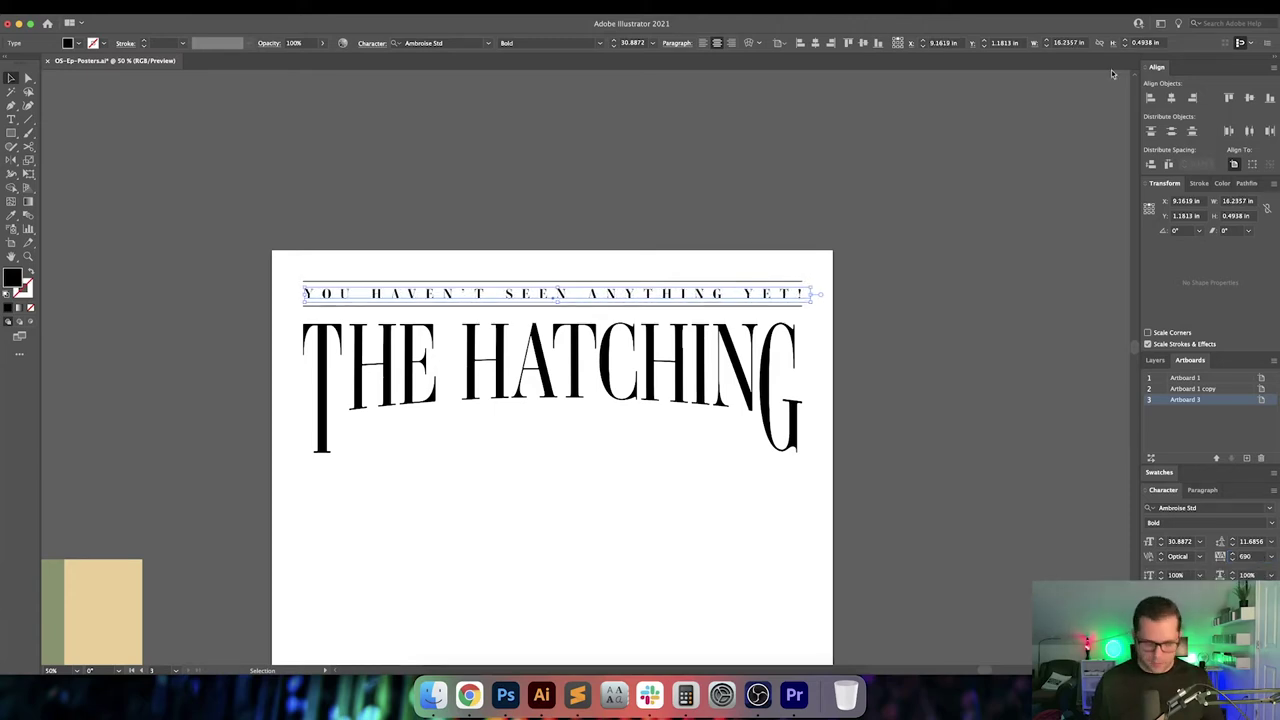
Convert the tagline to outlines and set its width to 16 in with proportions constrained
{"action": "key", "text": "super+shift+o"}
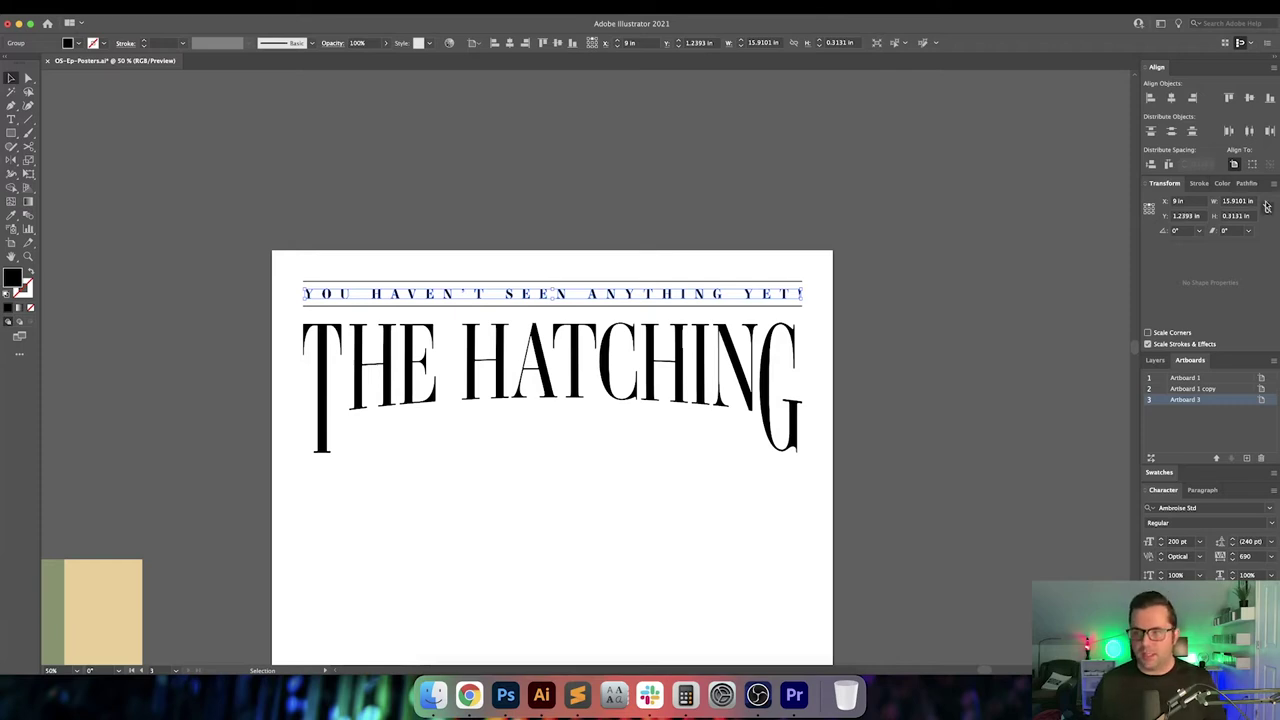
{"action": "left_click", "coordinate": [1245, 201]}
{"action": "type", "text": "16"}
{"action": "key", "text": "Return"}
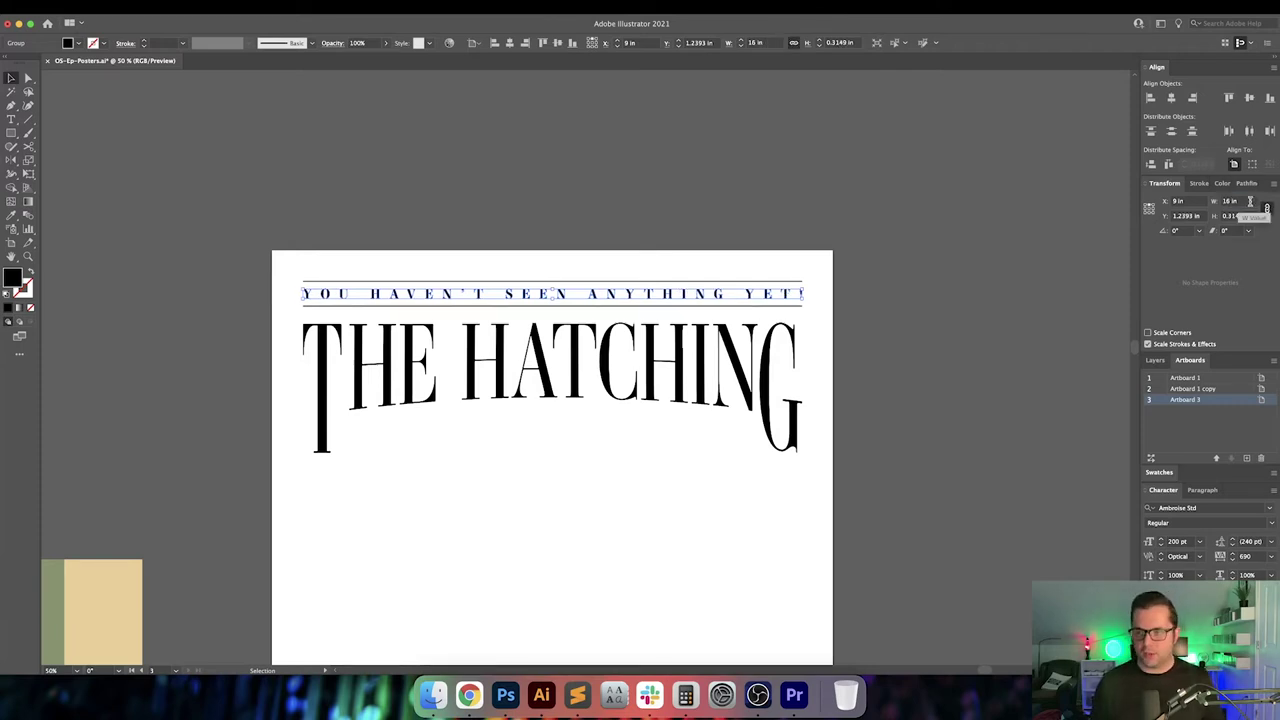
Inspect the vertical spacing of the outlined tagline between its upper and lower rules
{"action": "left_click", "coordinate": [828, 208]}
{"action": "scroll", "coordinate": [444, 305], "scroll_direction": "up", "scroll_amount": 2}
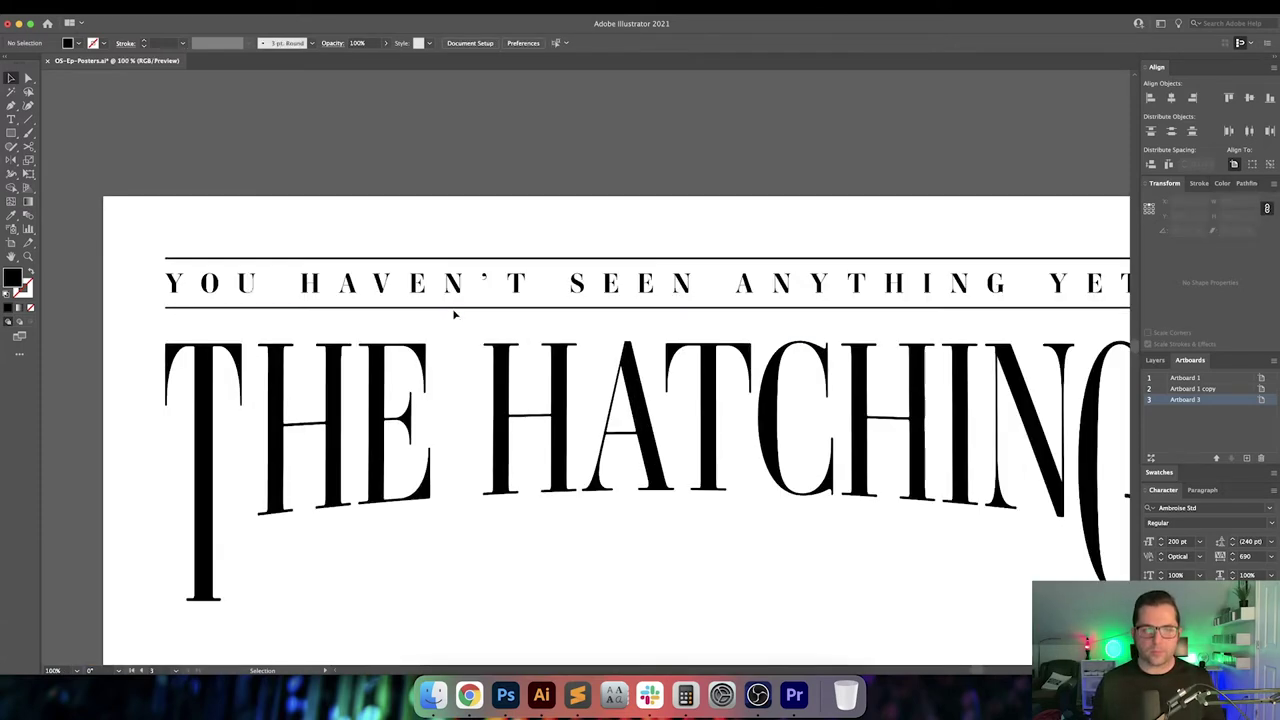
{"action": "left_click_drag", "start_coordinate": [453, 309], "coordinate": [484, 238]}
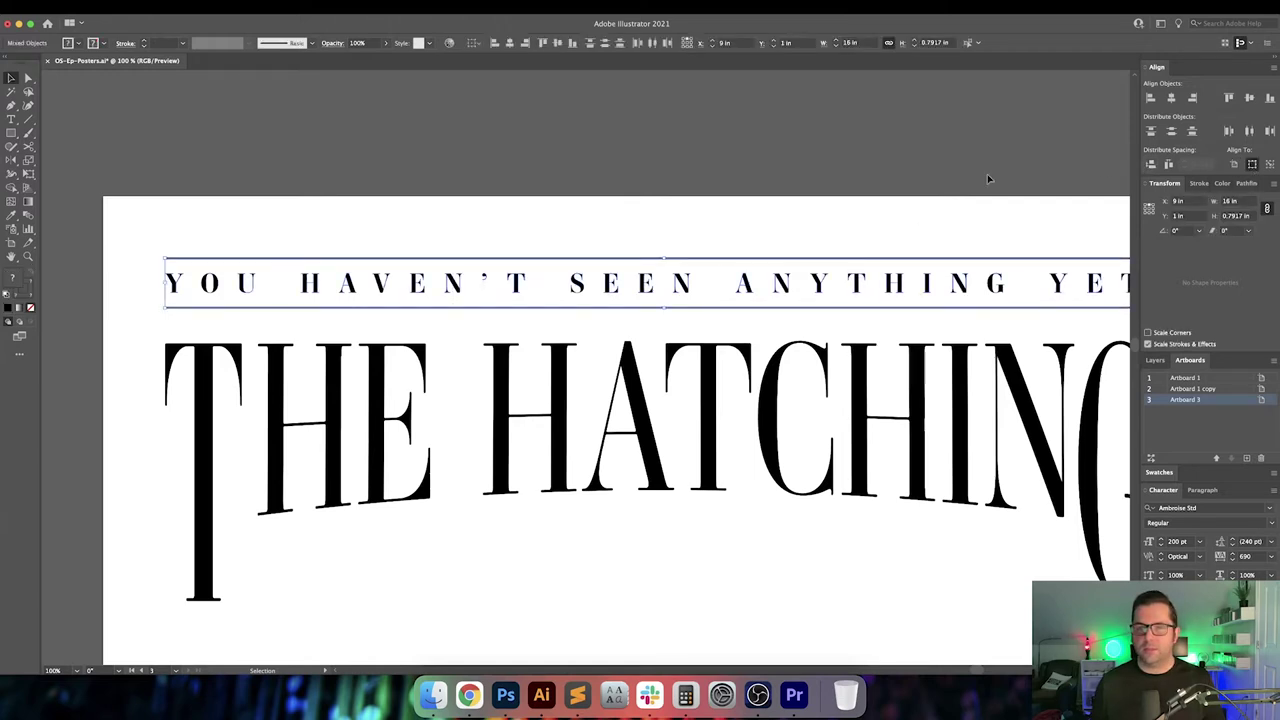
{"action": "left_click", "coordinate": [805, 178]}
{"action": "key", "text": "super+0"}
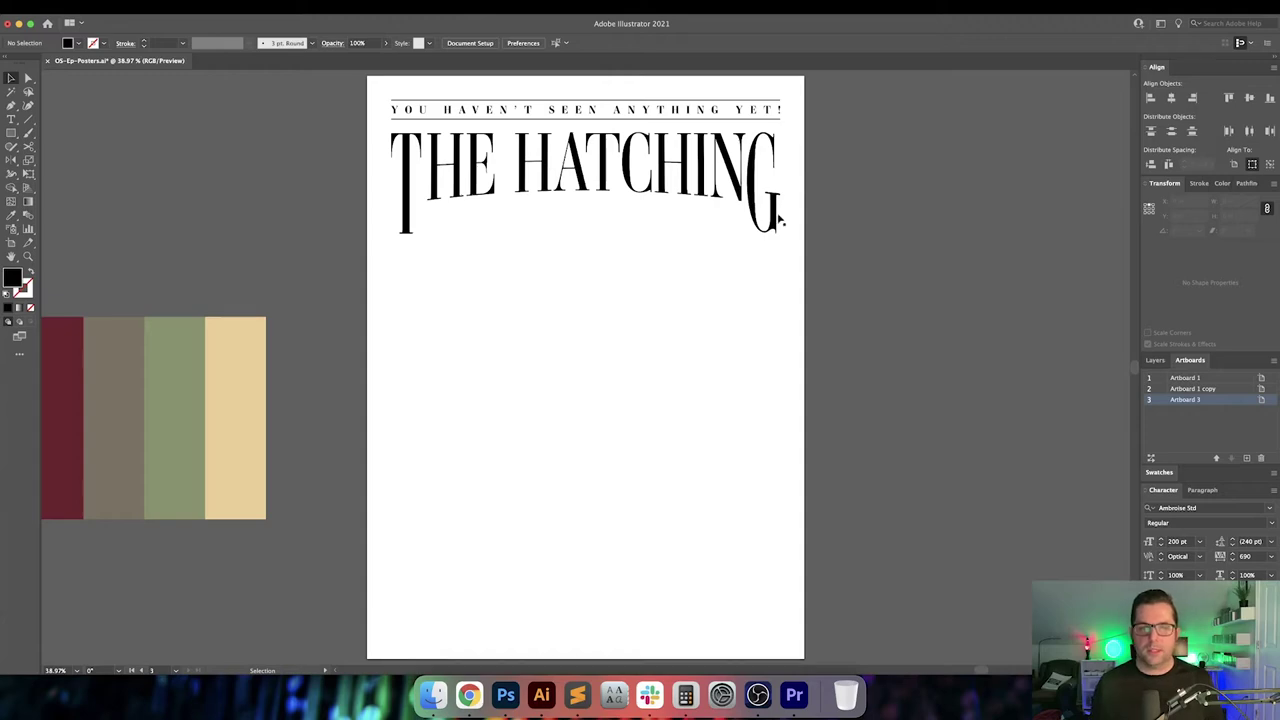
Review the image and text block layouts of the Vacant Lot and Lonely Ghost posters against the empty HATCHING artboard
{"action": "left_click_drag", "start_coordinate": [553, 378], "coordinate": [878, 371]}
{"action": "left_click_drag", "start_coordinate": [512, 330], "coordinate": [734, 326]}
{"action": "key", "text": "super+minus"}
{"action": "key", "text": "super+minus"}
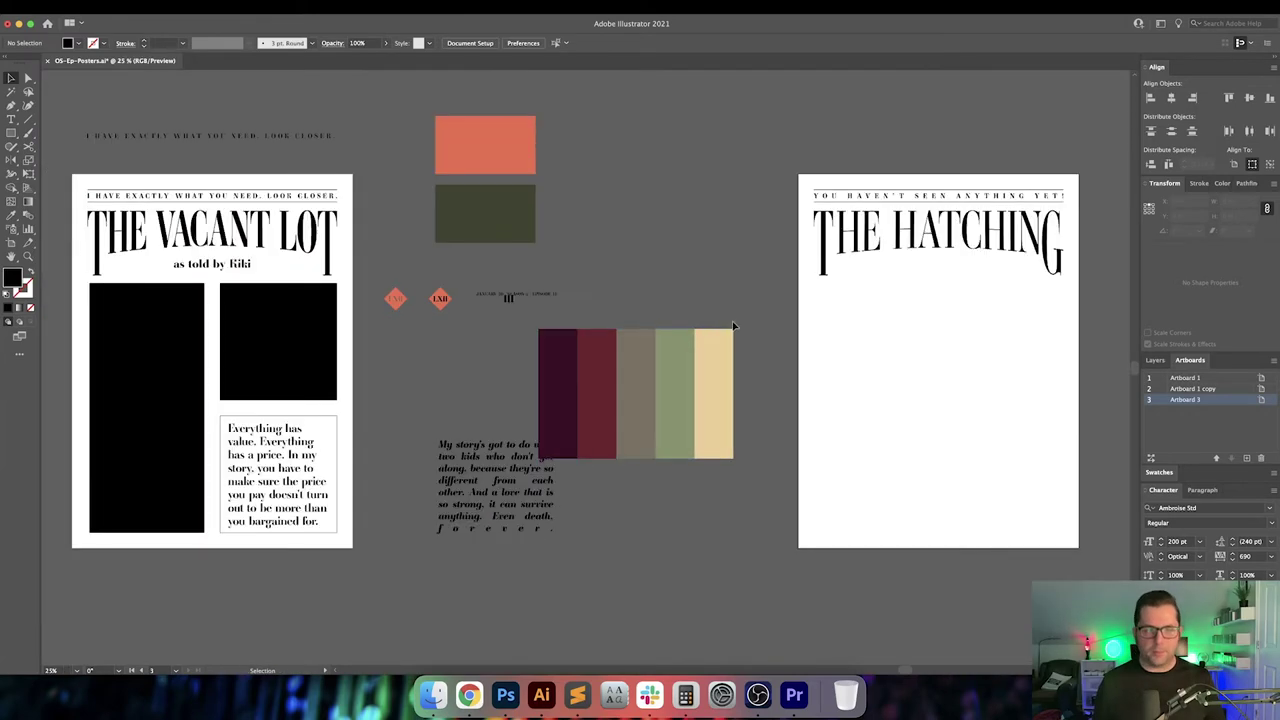
{"action": "left_click_drag", "start_coordinate": [408, 326], "coordinate": [544, 325]}
{"action": "left_click_drag", "start_coordinate": [169, 335], "coordinate": [528, 338]}
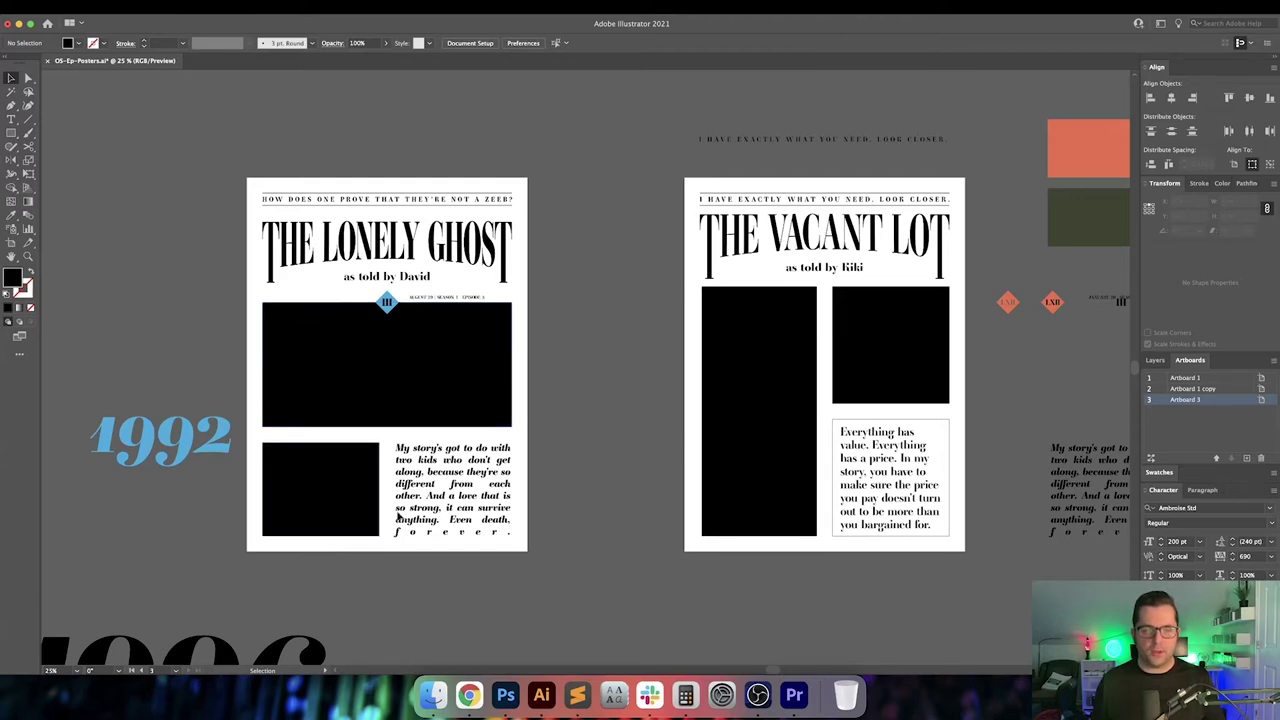
{"action": "scroll", "coordinate": [565, 430], "scroll_direction": "right", "scroll_amount": 6}
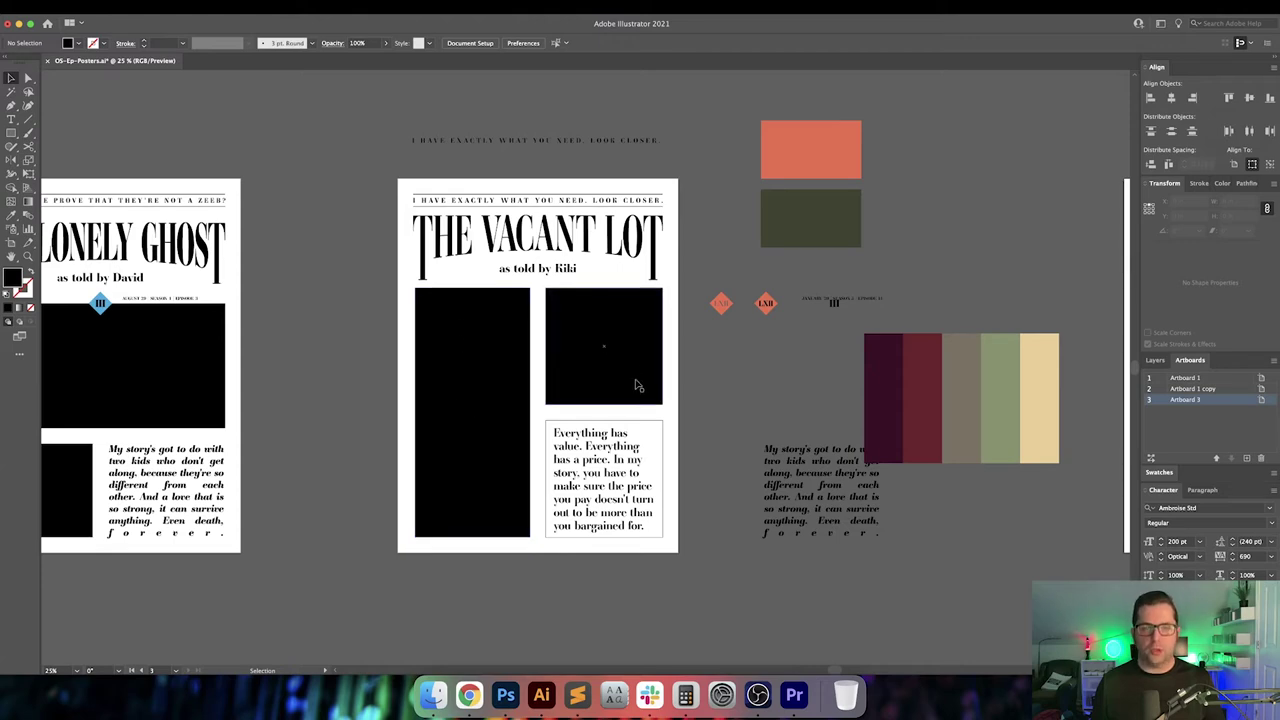
{"action": "scroll", "coordinate": [600, 380], "scroll_direction": "right", "scroll_amount": 9}
{"action": "scroll", "coordinate": [512, 410], "scroll_direction": "right", "scroll_amount": 1}
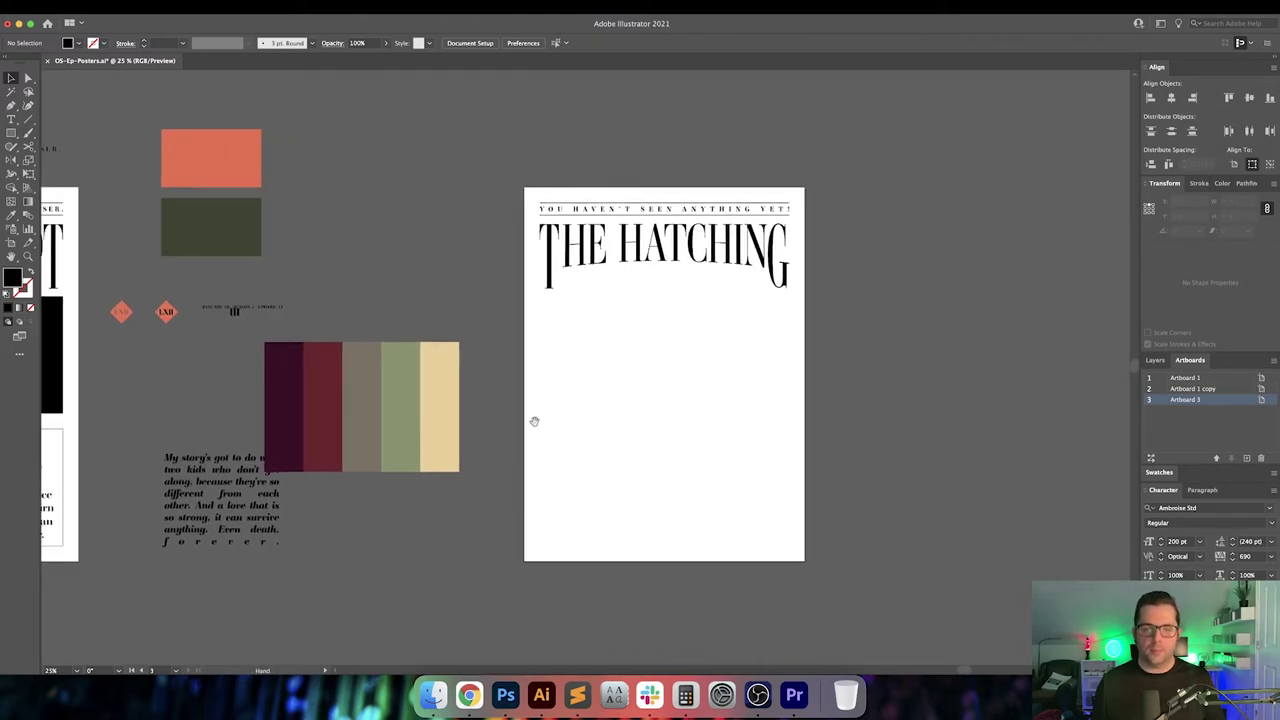
Switch to the desktop holding the stock photos and open the church, snake-scale and iguana images in Photoshop
{"action": "key", "text": "ctrl+Up"}
{"action": "left_click", "coordinate": [854, 56]}
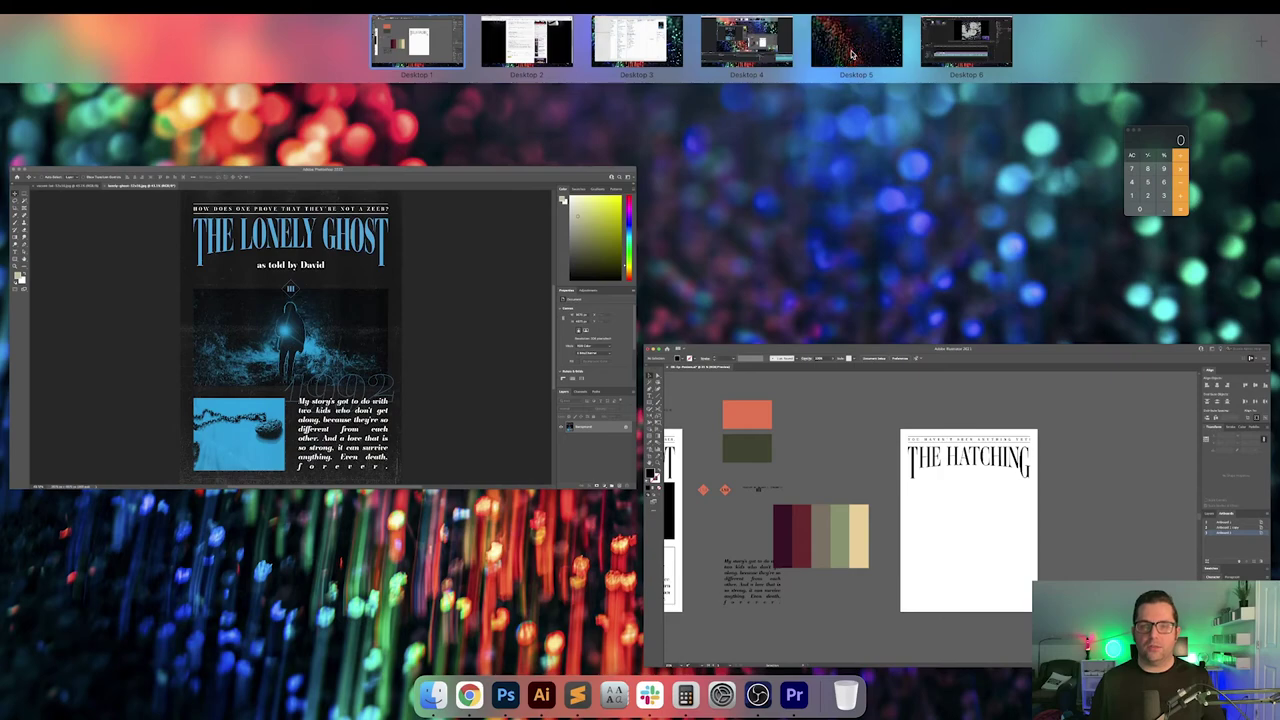
{"action": "left_click_drag", "start_coordinate": [1172, 32], "coordinate": [1262, 204]}
{"action": "right_click", "coordinate": [1178, 187]}
{"action": "left_click", "coordinate": [1172, 193]}
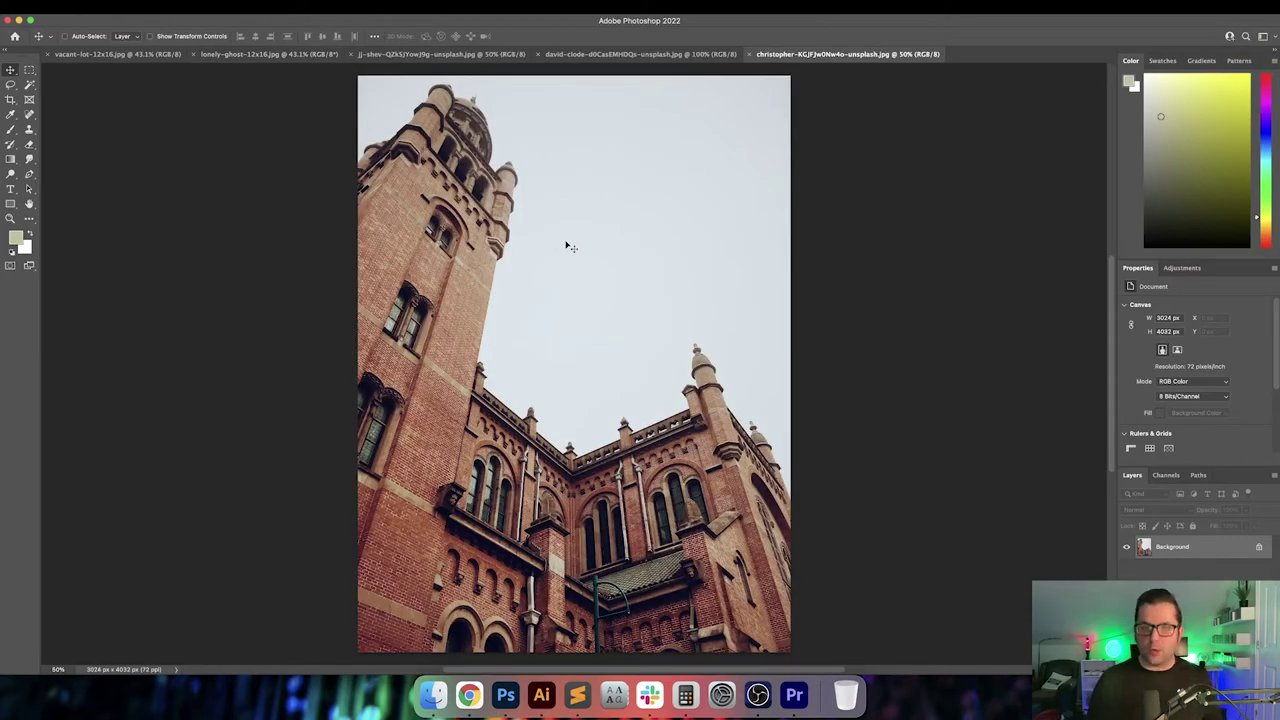
Examine the snake-scale and iguana photos, including the iguana's body and leg texture up close
{"action": "left_click", "coordinate": [626, 54]}
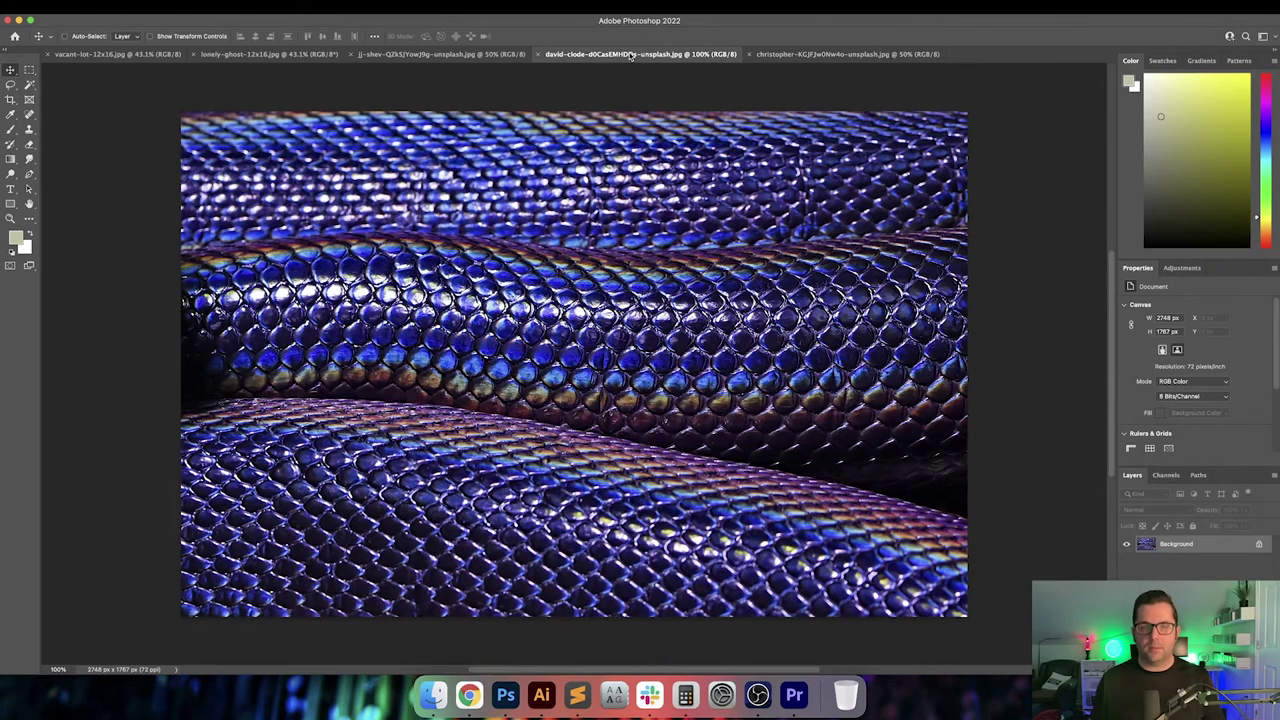
{"action": "left_click", "coordinate": [465, 54]}
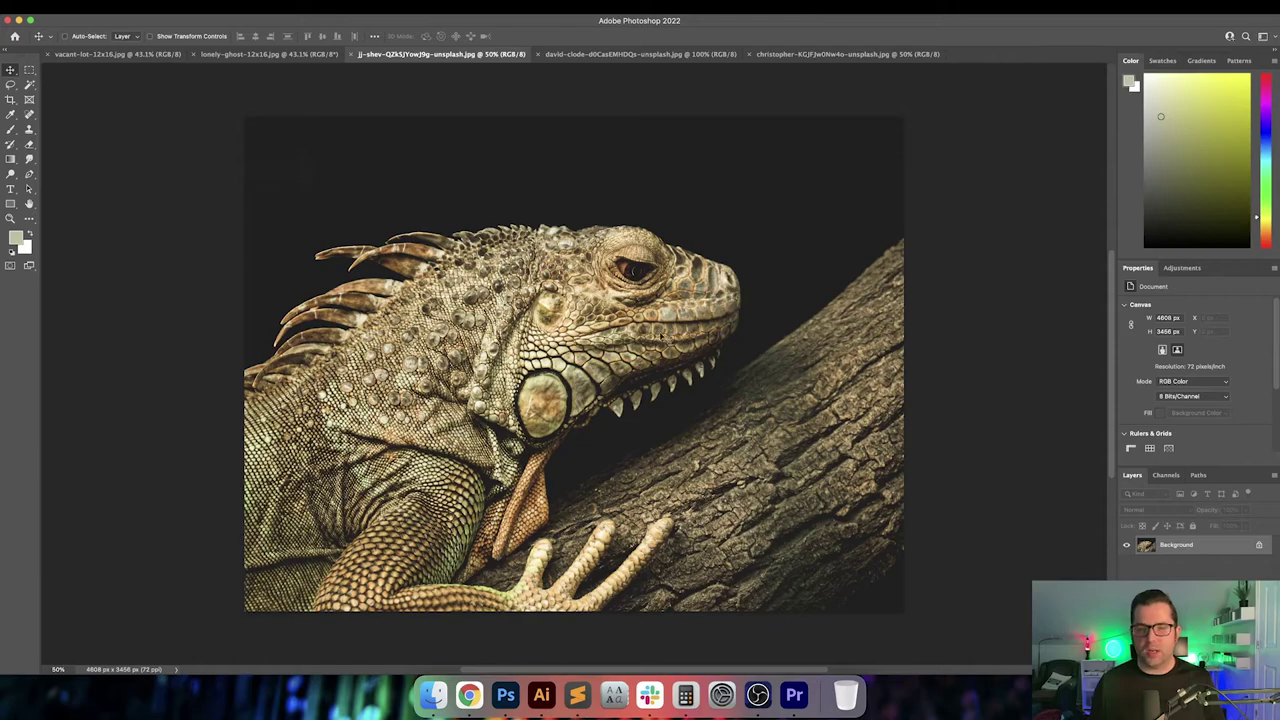
{"action": "key", "text": "super+plus"}
{"action": "key", "text": "super+plus"}
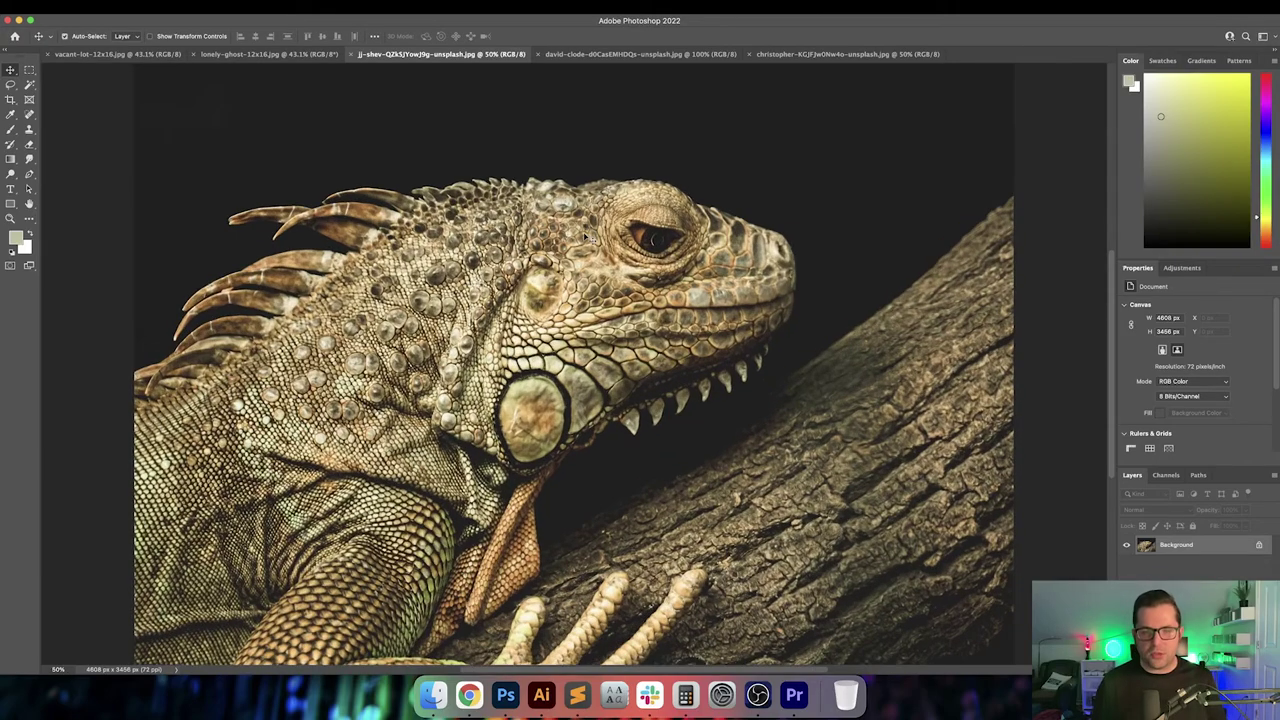
{"action": "left_click_drag", "start_coordinate": [232, 515], "coordinate": [617, 254]}
{"action": "scroll", "coordinate": [636, 238], "scroll_direction": "down", "scroll_amount": 1}
{"action": "scroll", "coordinate": [636, 238], "scroll_direction": "left", "scroll_amount": 1}
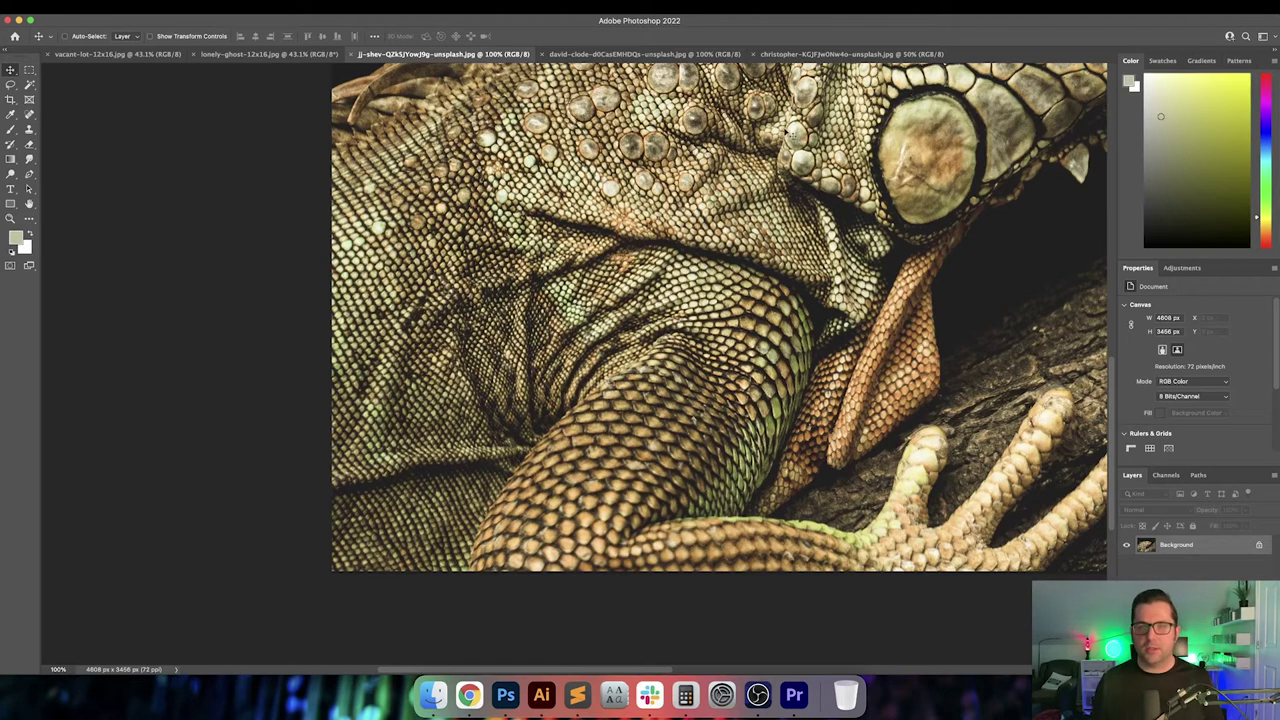
Switch to Illustrator and copy the tall black rectangle from the Vacant Lot poster onto THE HATCHING artboard
{"action": "left_click", "coordinate": [538, 698]}
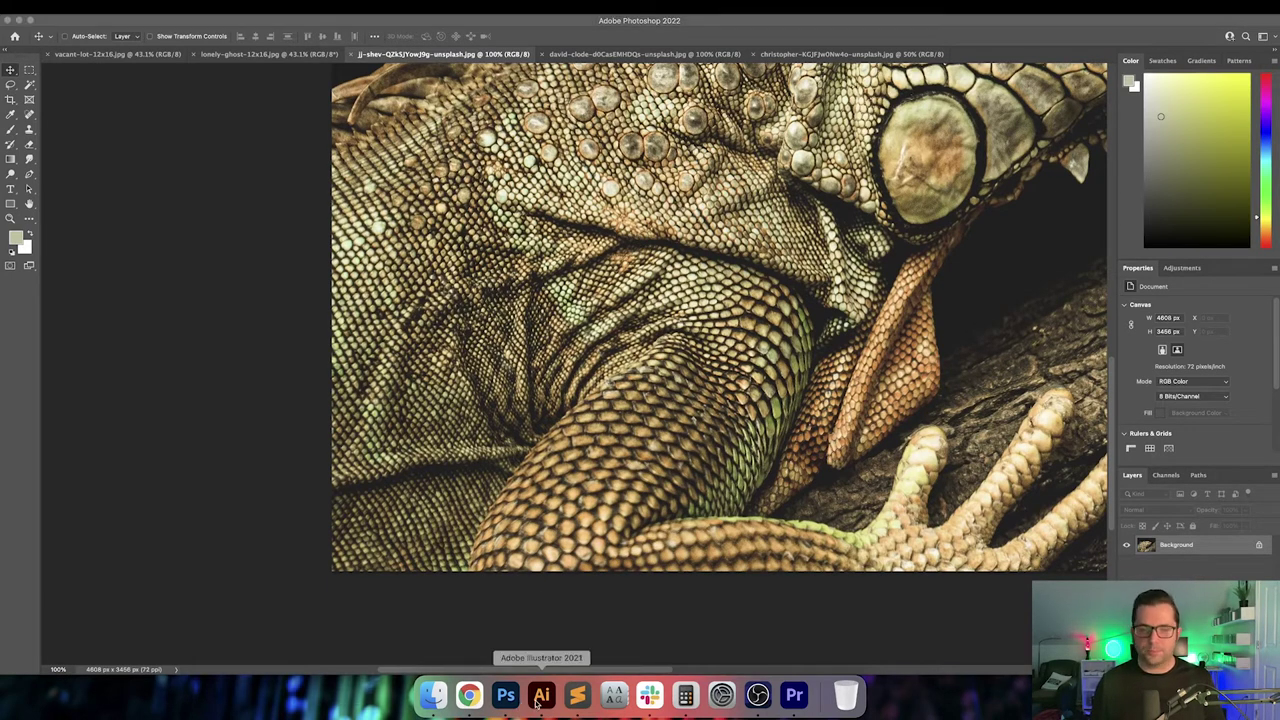
{"action": "scroll", "coordinate": [783, 466], "scroll_direction": "right", "scroll_amount": 1}
{"action": "scroll", "coordinate": [741, 444], "scroll_direction": "left", "scroll_amount": 1}
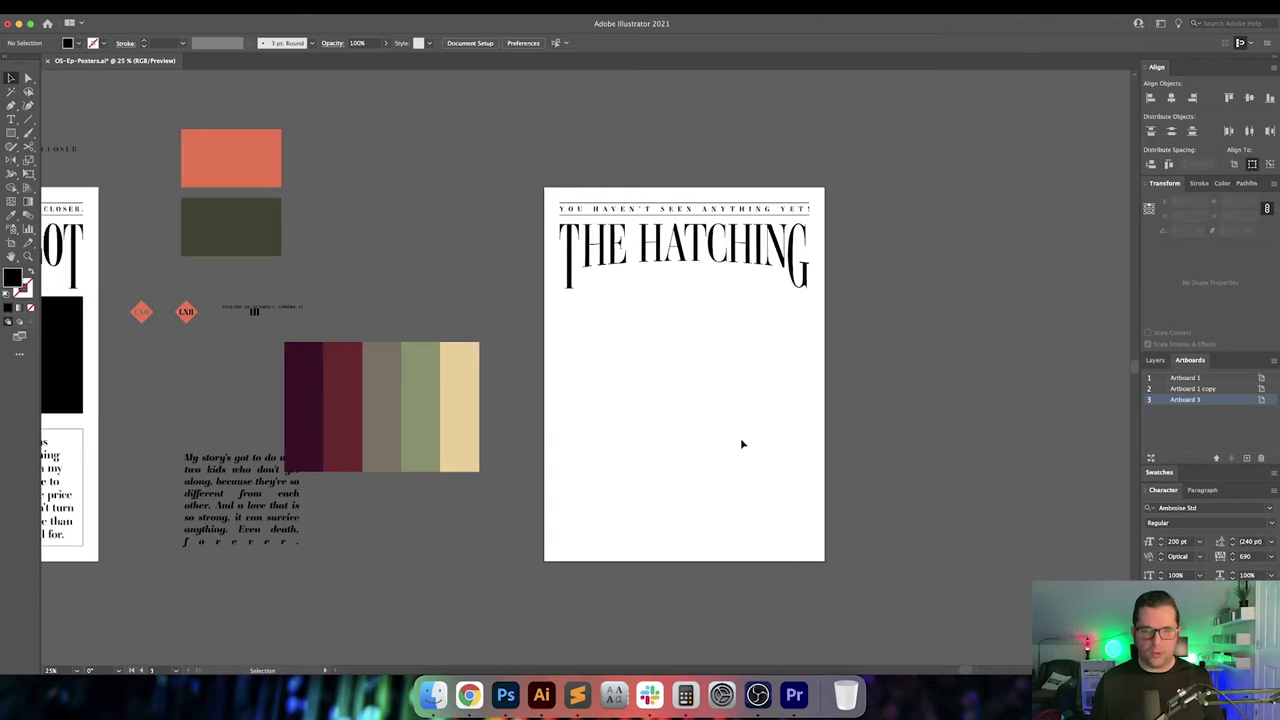
{"action": "scroll", "coordinate": [742, 444], "scroll_direction": "left", "scroll_amount": 10}
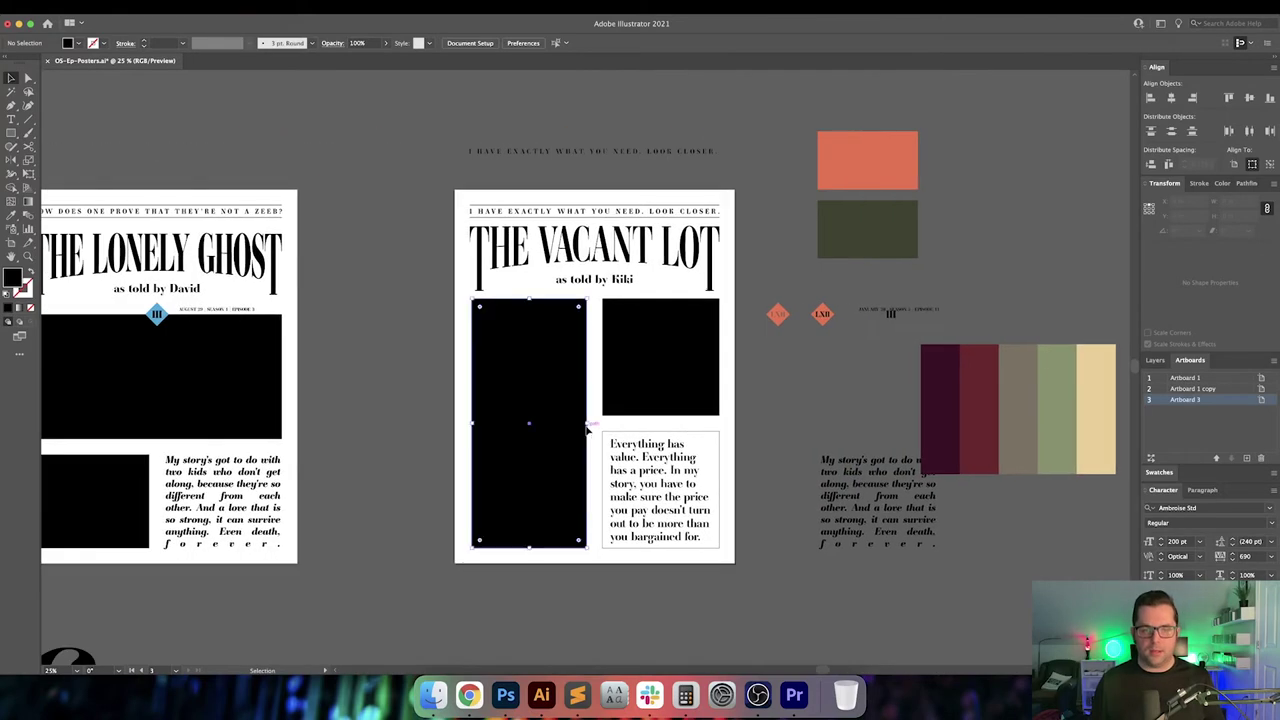
{"action": "left_click", "coordinate": [588, 428]}
{"action": "key", "text": "ctrl+c"}
{"action": "scroll", "coordinate": [588, 432], "scroll_direction": "right", "scroll_amount": 12}
{"action": "key", "text": "ctrl+v"}
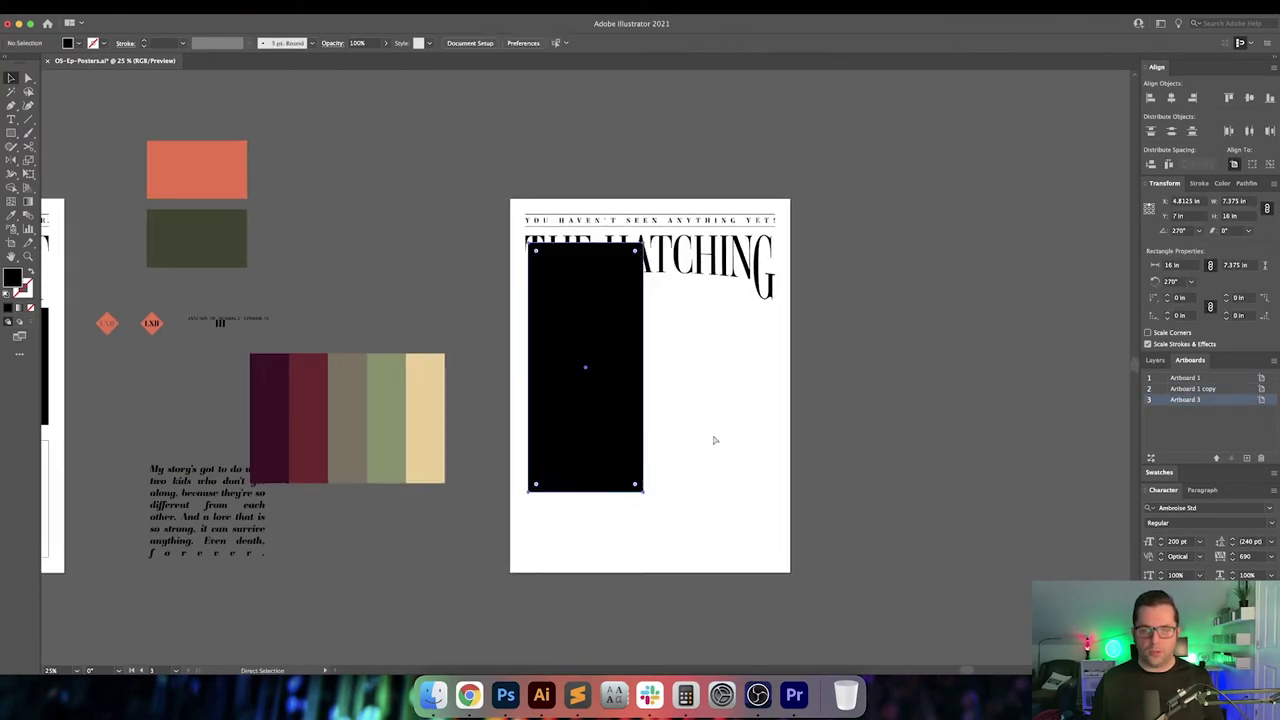
Align the tall rectangle to the artboard's bottom-right corner and move it -1 in horizontally and -1 in vertically
{"action": "left_click", "coordinate": [526, 43]}
{"action": "left_click", "coordinate": [572, 43]}
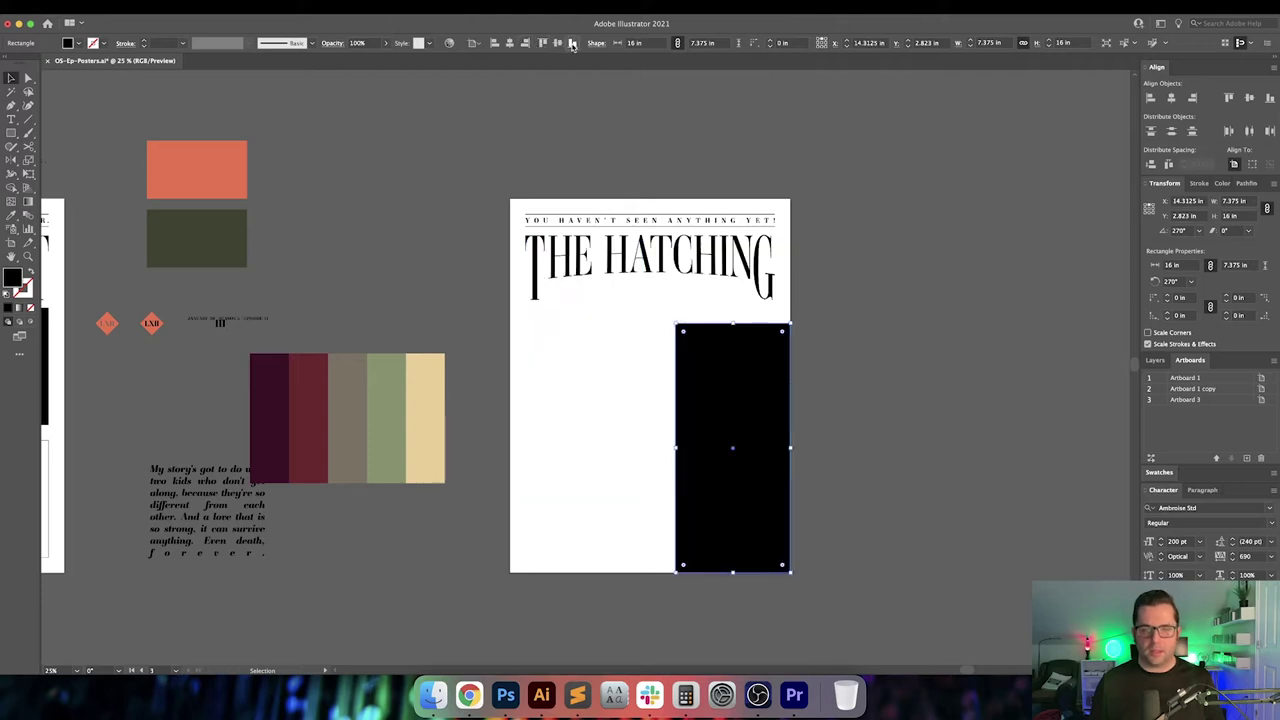
{"action": "key", "text": "Return"}
{"action": "type", "text": "-1"}
{"action": "key", "text": "Tab"}
{"action": "type", "text": "-1"}
{"action": "key", "text": "Tab"}
{"action": "key", "text": "Return"}
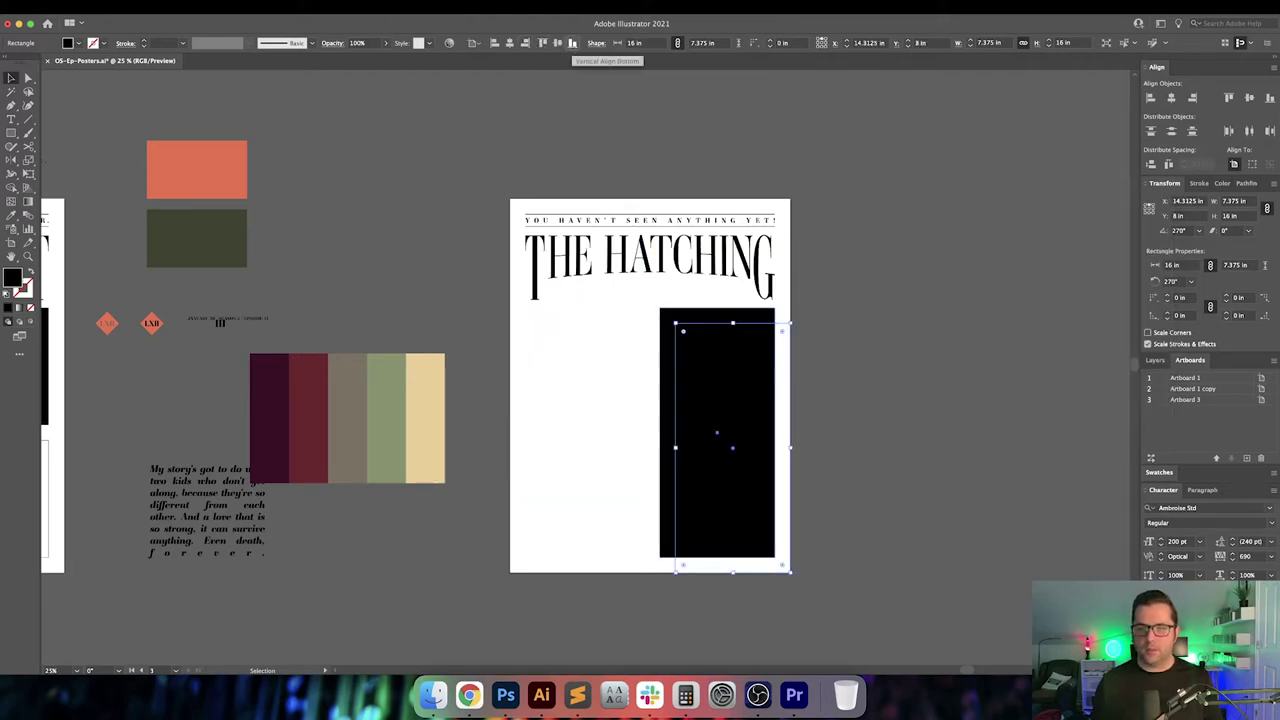
Copy the Vacant Lot poster's black square into the space beside the tall rectangle on THE HATCHING artboard
{"action": "key", "text": "space"}
{"action": "left_click_drag", "start_coordinate": [831, 362], "coordinate": [925, 362]}
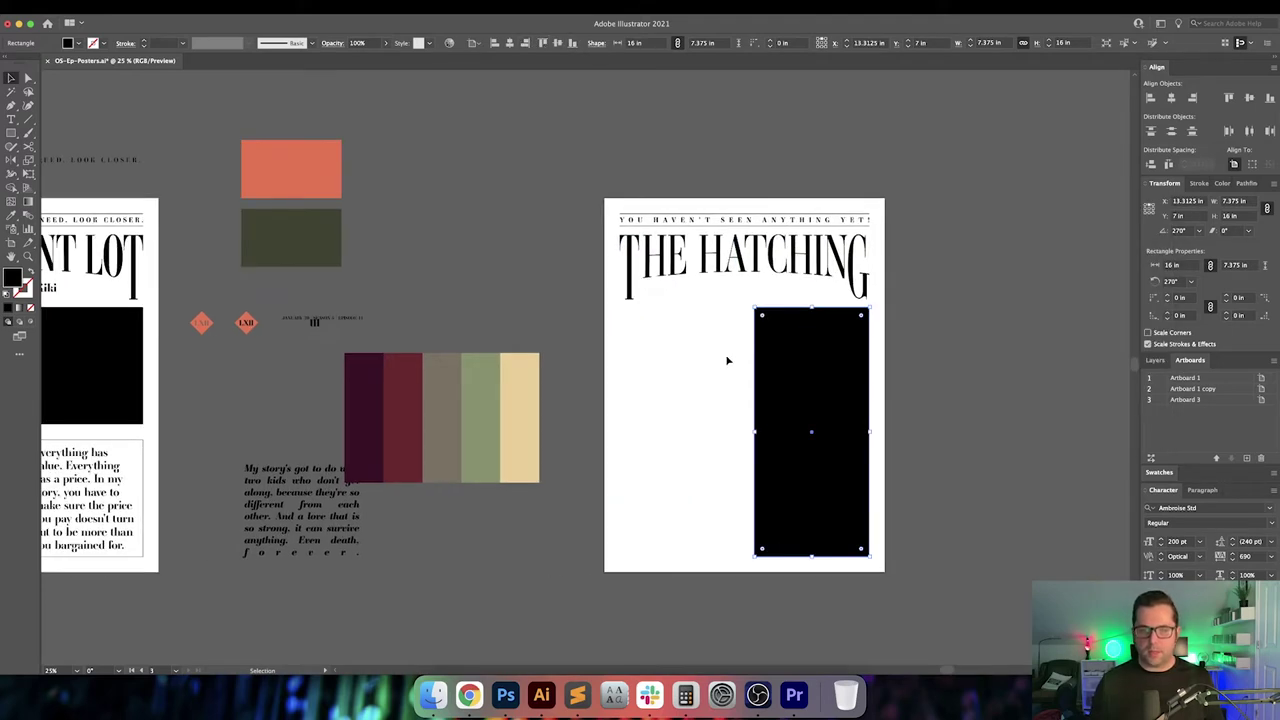
{"action": "left_click", "coordinate": [729, 360]}
{"action": "key", "text": "space"}
{"action": "left_click_drag", "start_coordinate": [684, 372], "coordinate": [811, 370]}
{"action": "left_click_drag", "start_coordinate": [575, 411], "coordinate": [491, 409]}
{"action": "left_click_drag", "start_coordinate": [382, 400], "coordinate": [519, 400]}
{"action": "left_click", "coordinate": [268, 374]}
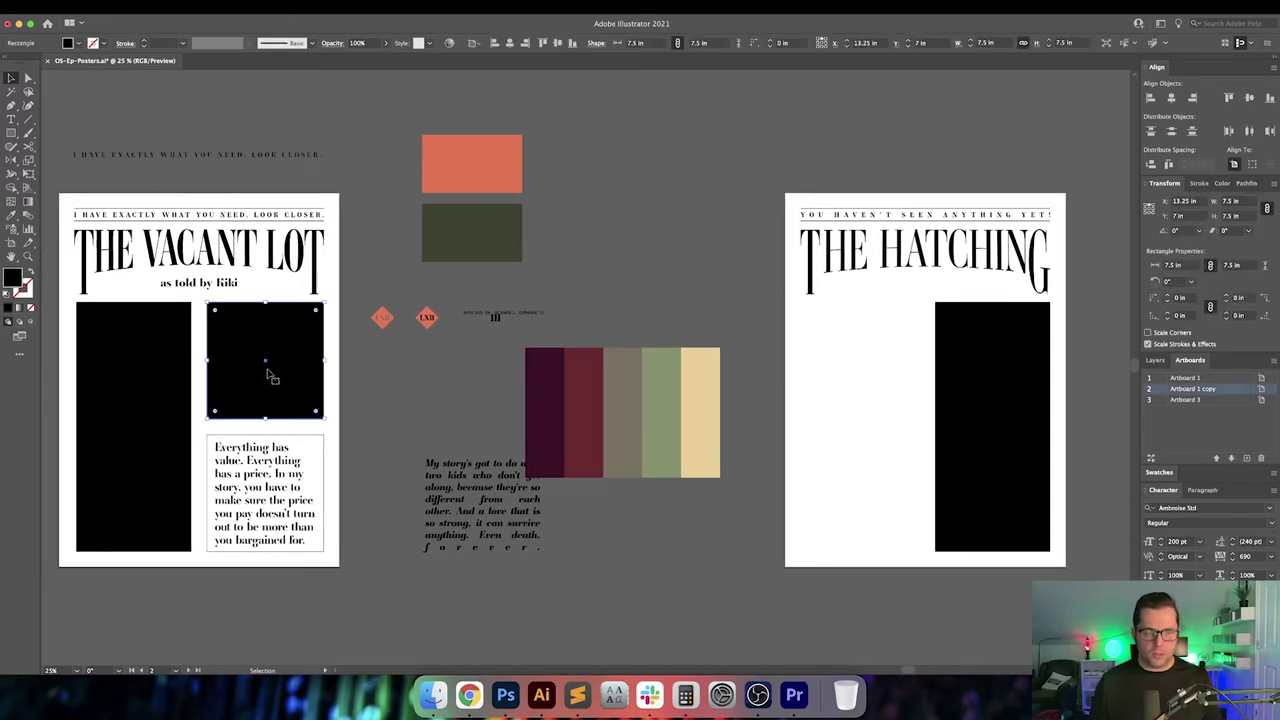
{"action": "left_click_drag", "start_coordinate": [270, 368], "coordinate": [597, 481]}
{"action": "left_click_drag", "start_coordinate": [611, 363], "coordinate": [629, 455]}
Align the square to the artboard's bottom-left corner and move it 1 in horizontally and -1 in vertically
{"action": "left_click", "coordinate": [573, 45]}
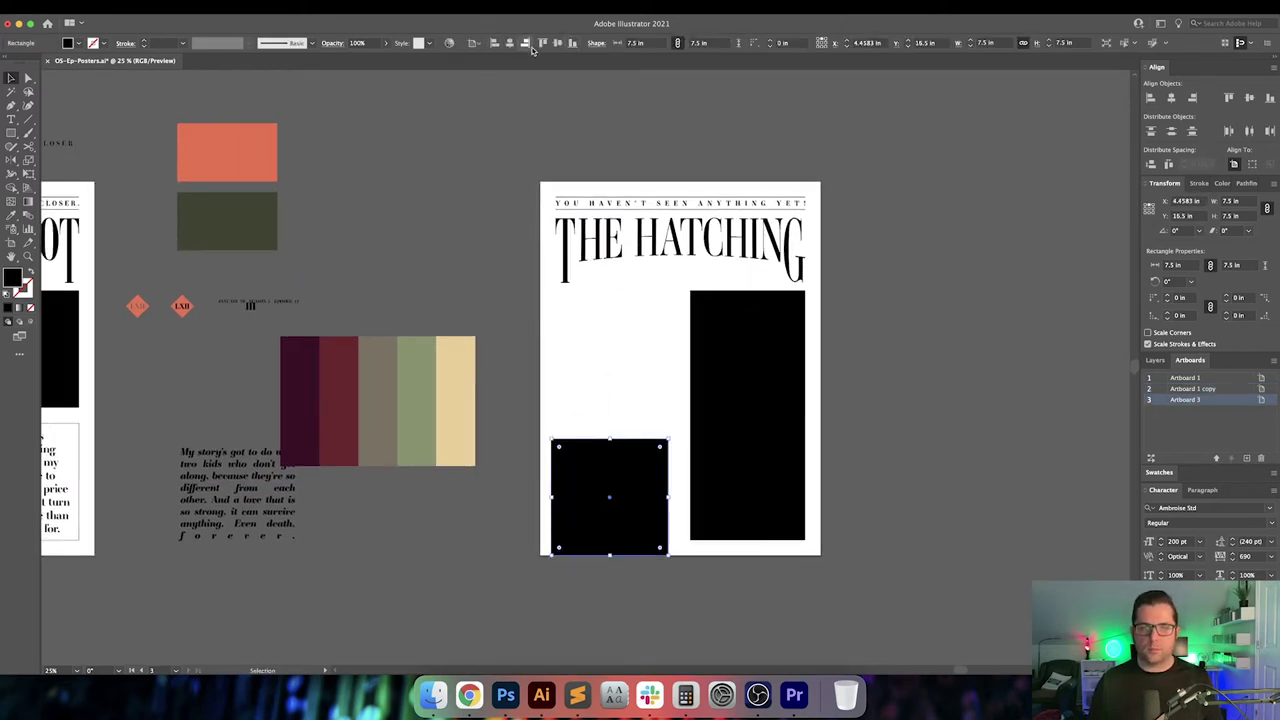
{"action": "left_click", "coordinate": [495, 44]}
{"action": "key", "text": "Return"}
{"action": "type", "text": "1"}
{"action": "key", "text": "Tab"}
{"action": "type", "text": "-1"}
{"action": "key", "text": "Tab"}
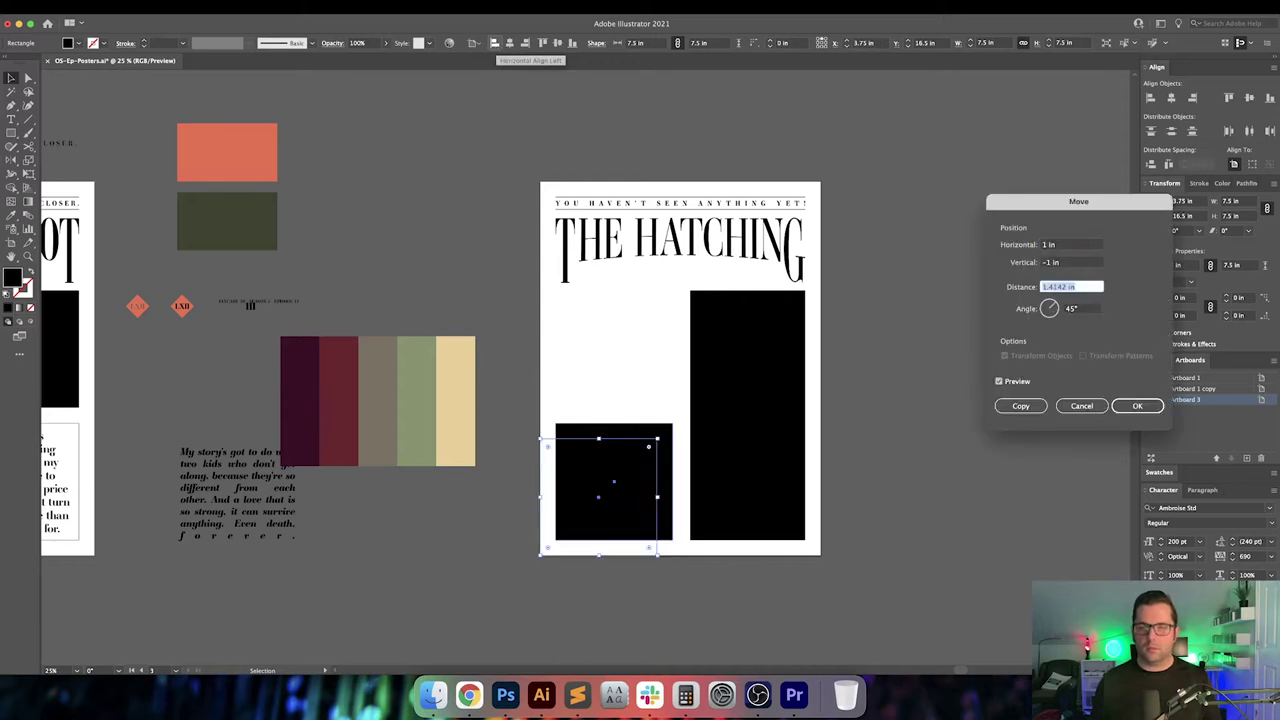
{"action": "key", "text": "Return"}
{"action": "left_click", "coordinate": [871, 314]}
{"action": "scroll", "coordinate": [766, 309], "scroll_direction": "left", "scroll_amount": 10}
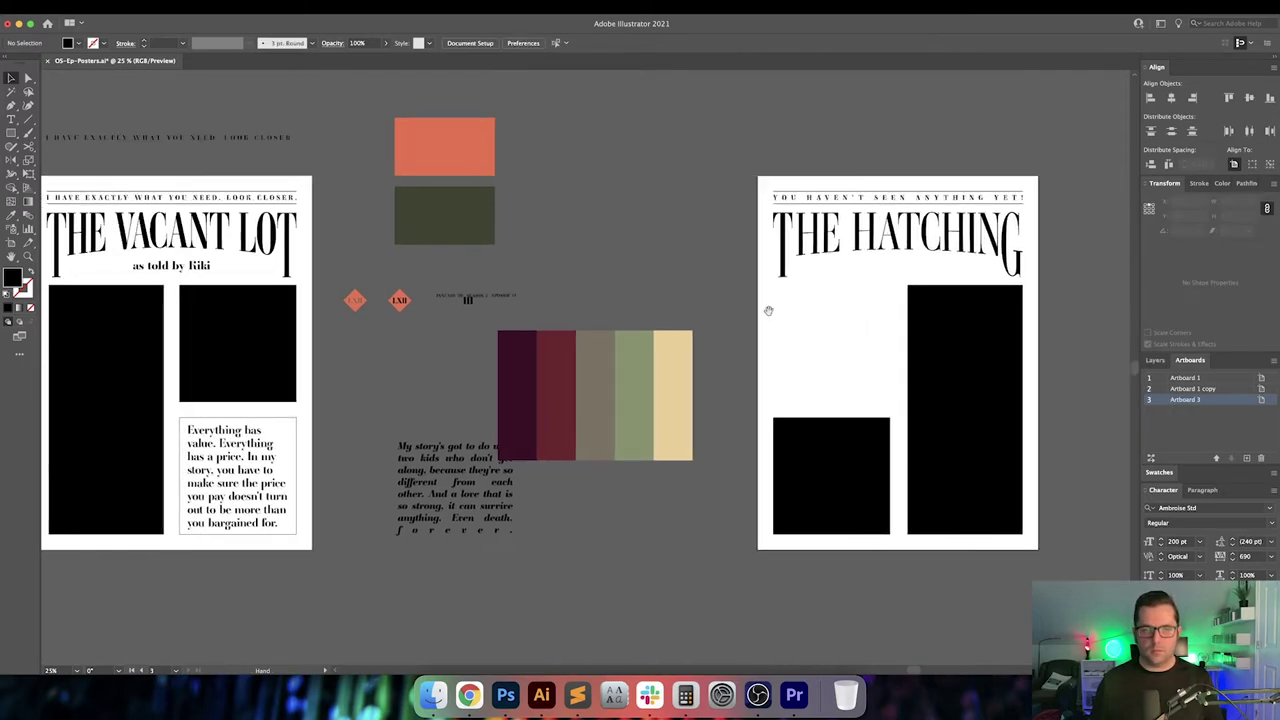
Copy the "as told by" credit line from the Vacant Lot poster to beneath THE HATCHING title
{"action": "left_click_drag", "start_coordinate": [721, 317], "coordinate": [485, 330]}
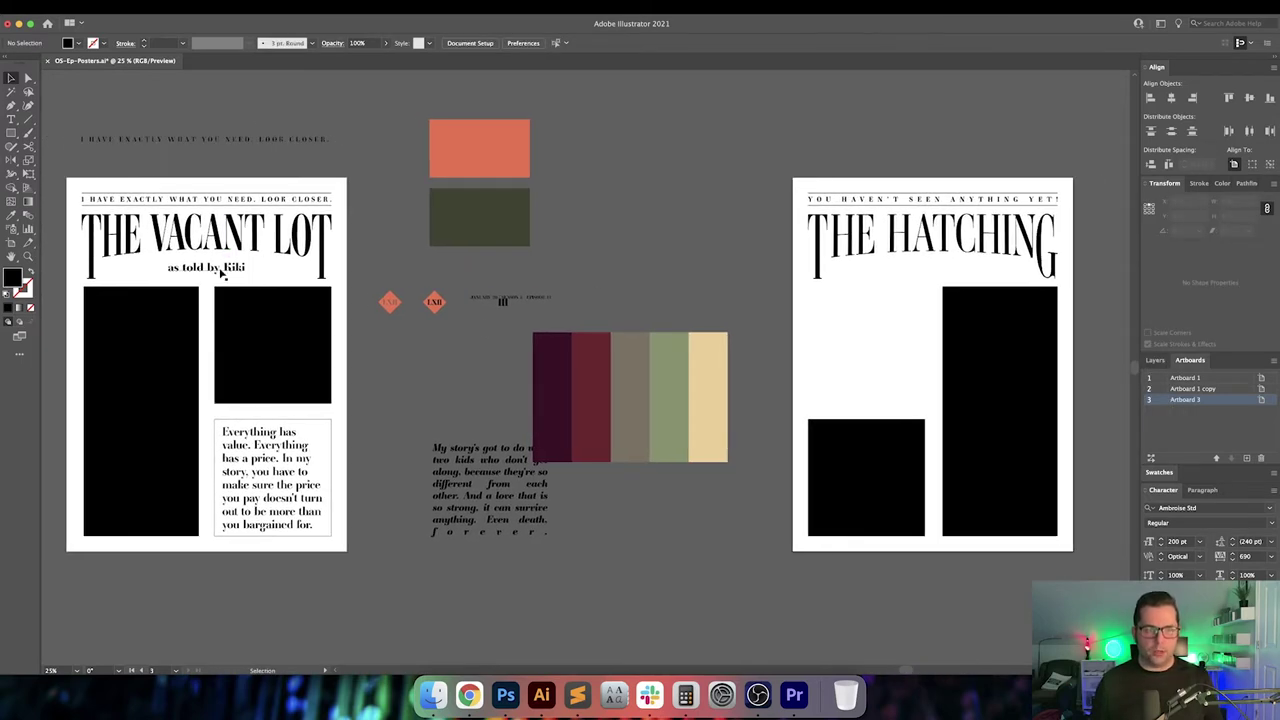
{"action": "mouse_move", "coordinate": [222, 272]}
{"action": "left_mouse_down"}
{"action": "mouse_move", "coordinate": [210, 272]}
{"action": "mouse_move", "coordinate": [935, 272]}
{"action": "left_mouse_up"}
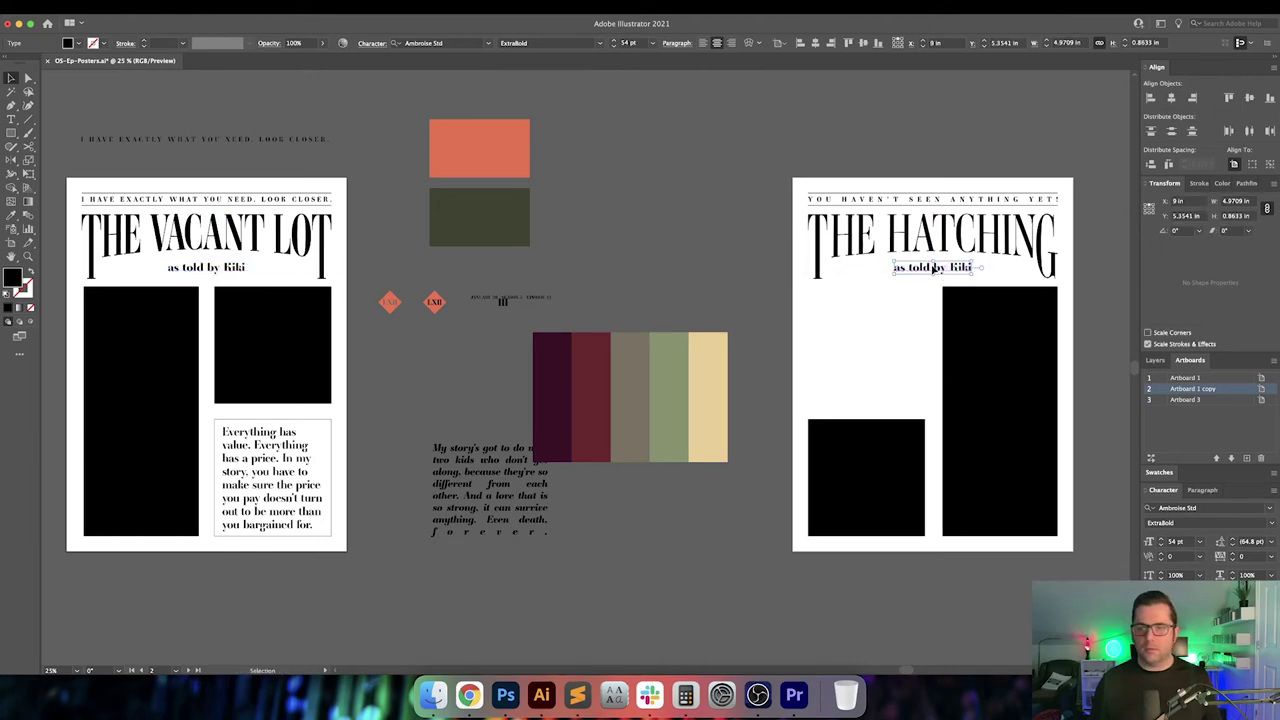
{"action": "scroll", "coordinate": [676, 294], "scroll_direction": "right", "scroll_amount": 5}
{"action": "key", "text": "super+0"}
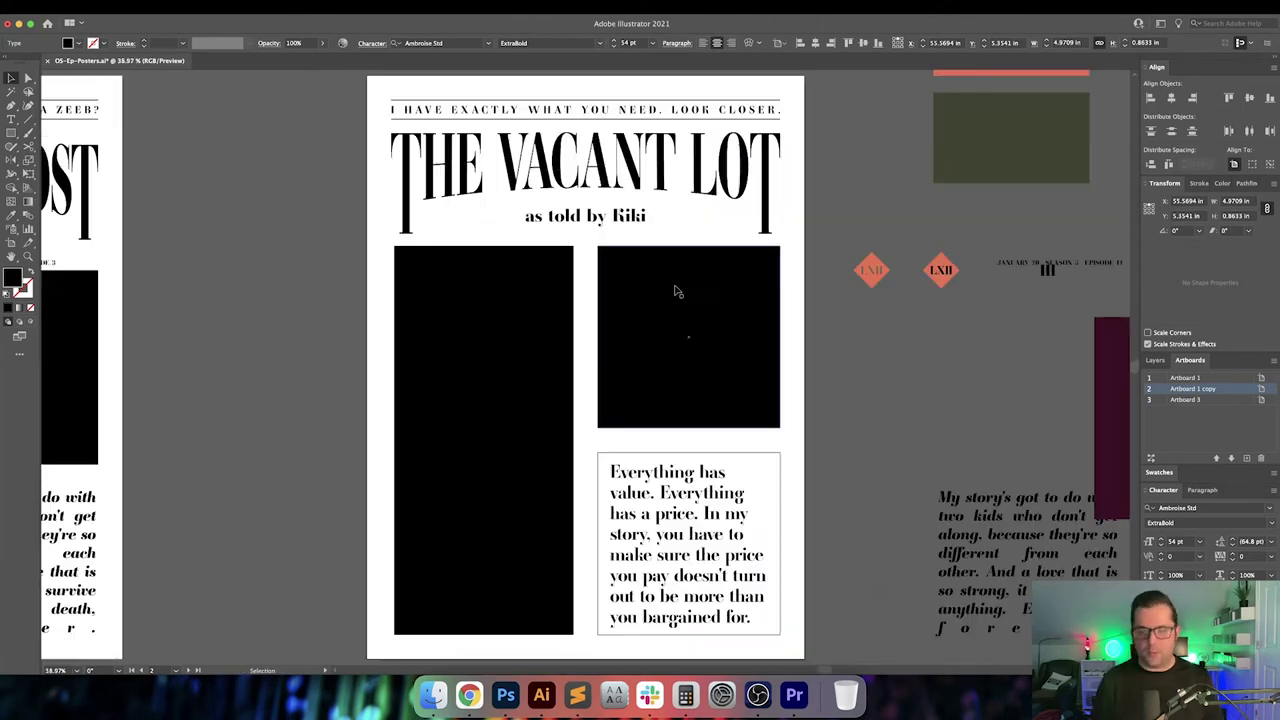
Replace the storyteller's name in THE HATCHING credit with the one on the Lonely Ghost poster and centre the line horizontally on the artboard
{"action": "key", "text": "t"}
{"action": "scroll", "coordinate": [660, 254], "scroll_direction": "right", "scroll_amount": 12}
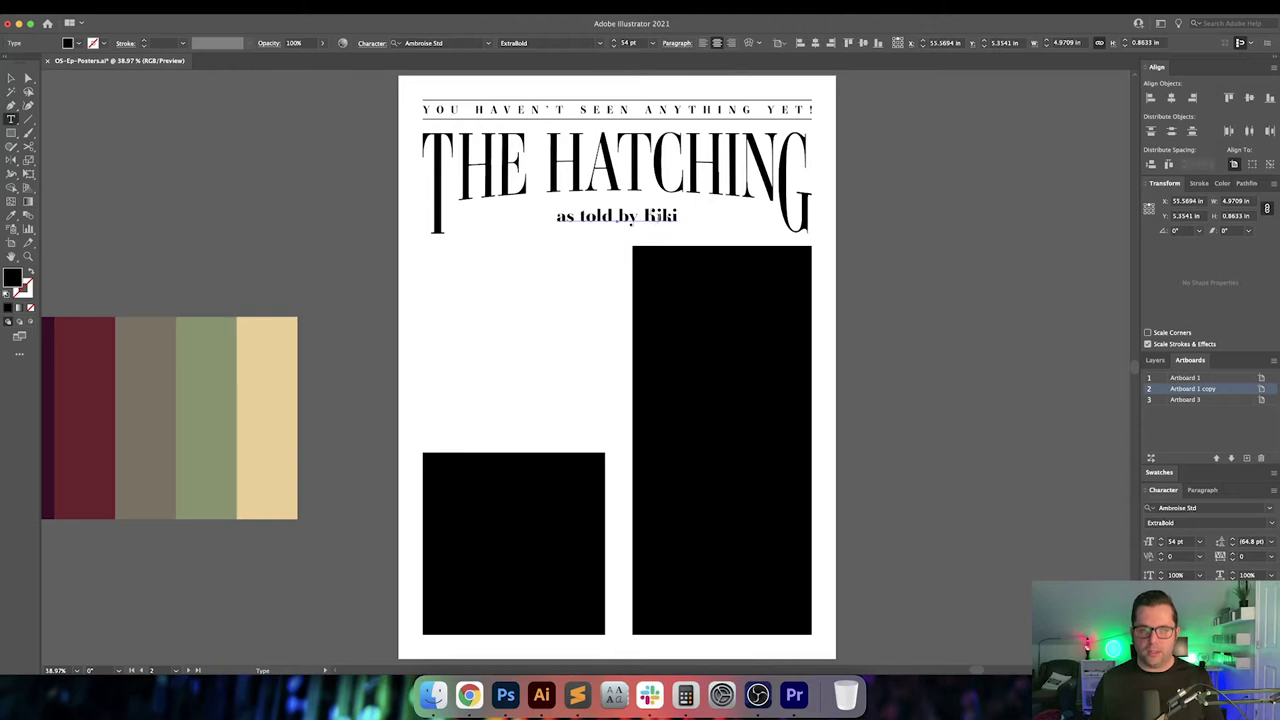
{"action": "double_click", "coordinate": [661, 216]}
{"action": "type", "text": "David"}
{"action": "key", "text": "Escape"}
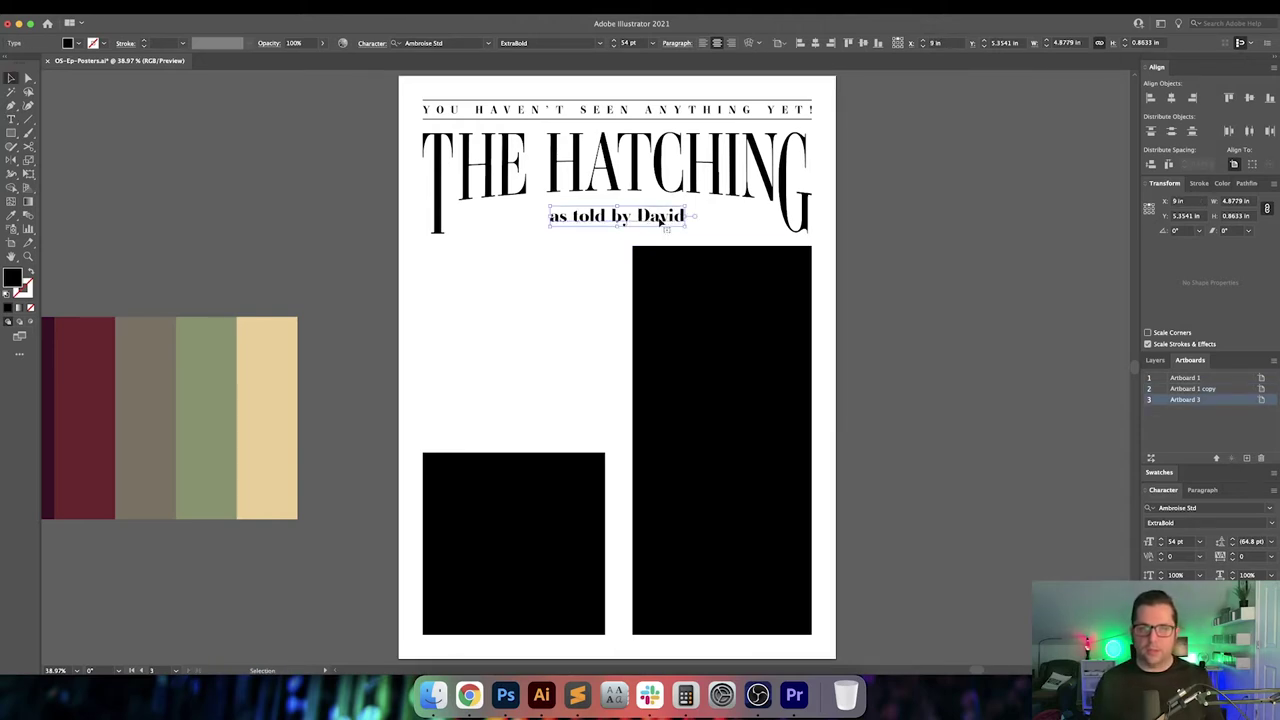
{"action": "left_click", "coordinate": [815, 43]}
{"action": "left_click", "coordinate": [908, 303]}
Copy the Vacant Lot poster's framed paragraph above THE HATCHING's black square, its top edge level with the tall rectangle's
{"action": "left_click_drag", "start_coordinate": [465, 303], "coordinate": [985, 308]}
{"action": "left_click_drag", "start_coordinate": [637, 310], "coordinate": [860, 315]}
{"action": "key", "text": "super+minus"}
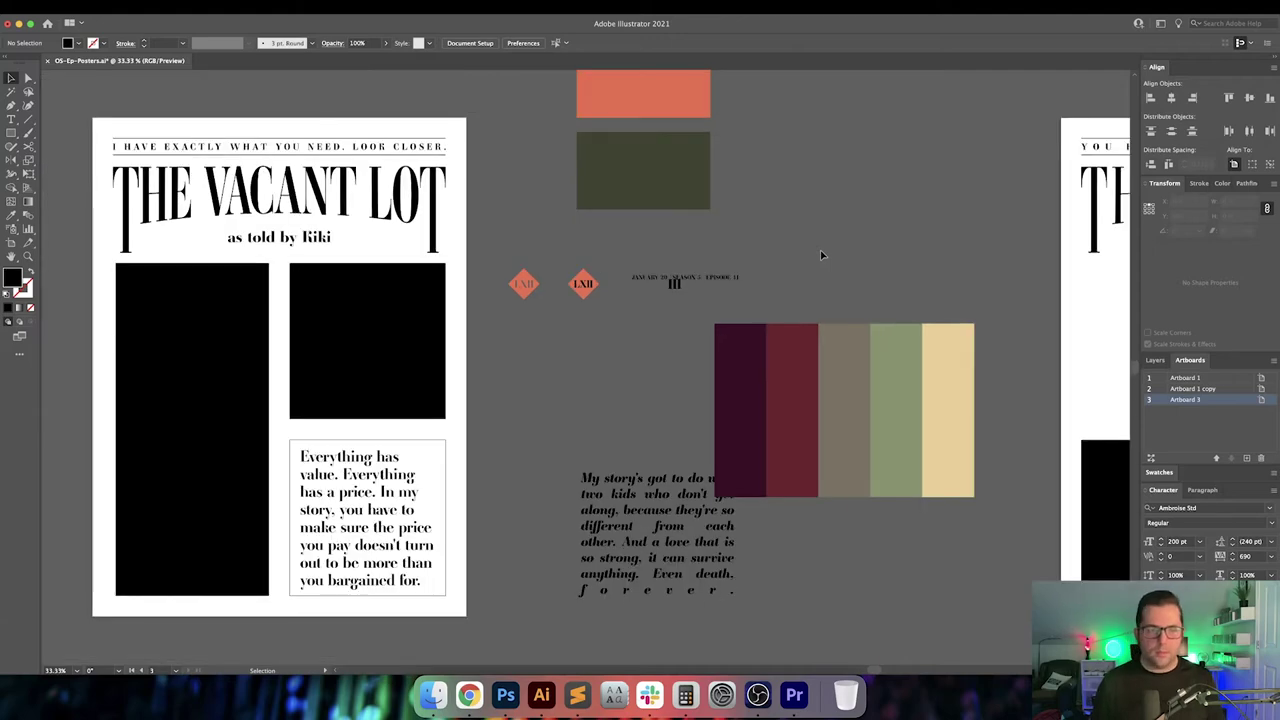
{"action": "left_click_drag", "start_coordinate": [820, 254], "coordinate": [637, 297]}
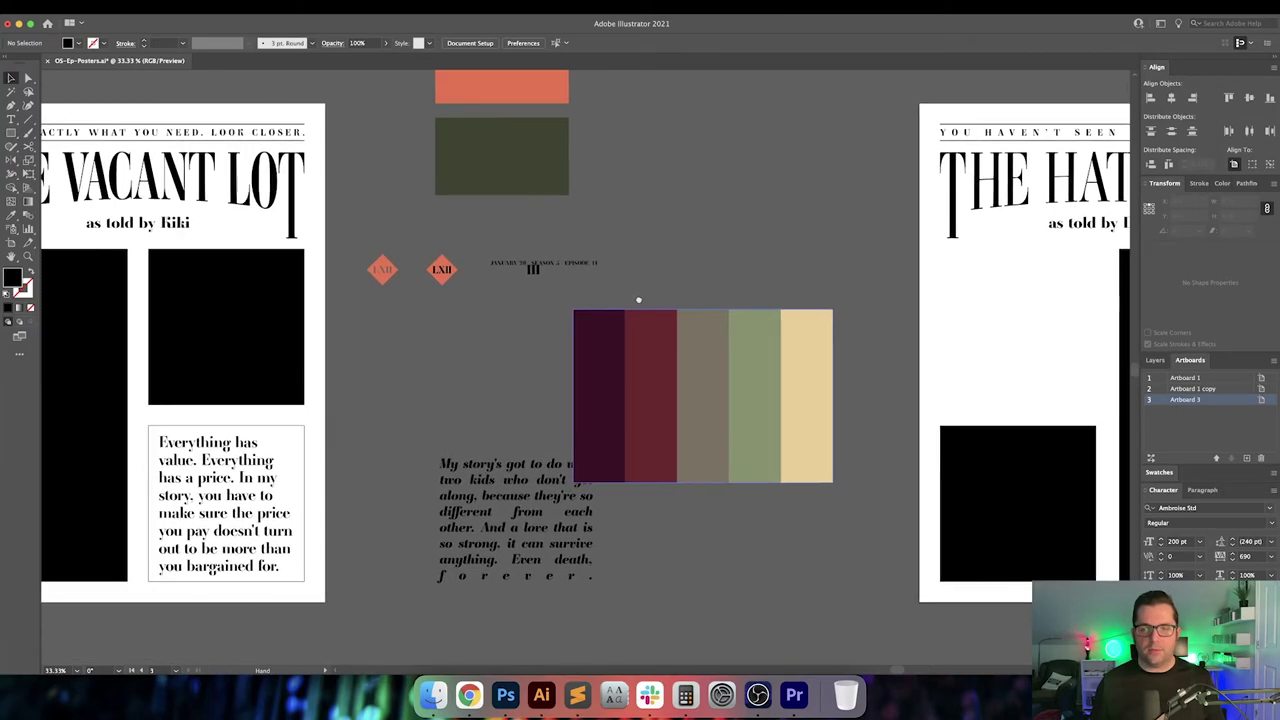
{"action": "left_click", "coordinate": [224, 442]}
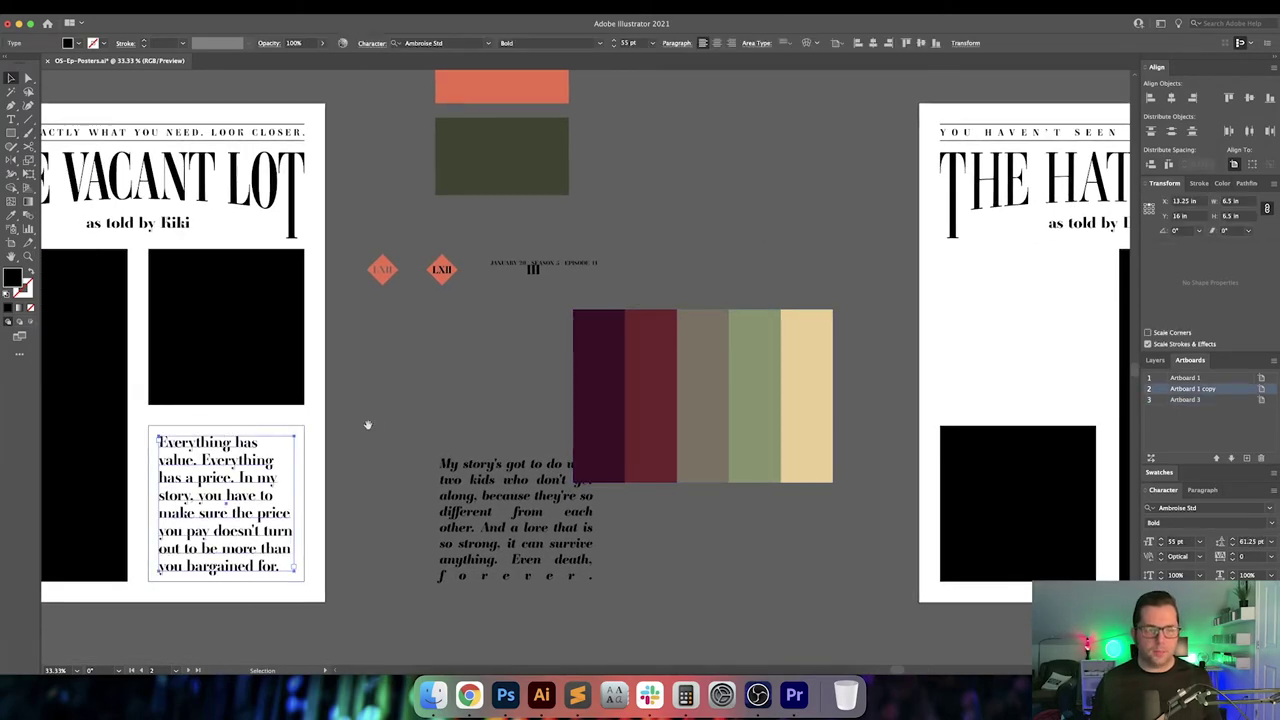
{"action": "mouse_move", "coordinate": [366, 423]}
{"action": "left_mouse_down"}
{"action": "mouse_move", "coordinate": [118, 442]}
{"action": "mouse_move", "coordinate": [614, 405]}
{"action": "mouse_move", "coordinate": [862, 289]}
{"action": "left_mouse_up"}
{"action": "scroll", "coordinate": [862, 289], "scroll_direction": "right", "scroll_amount": 5}
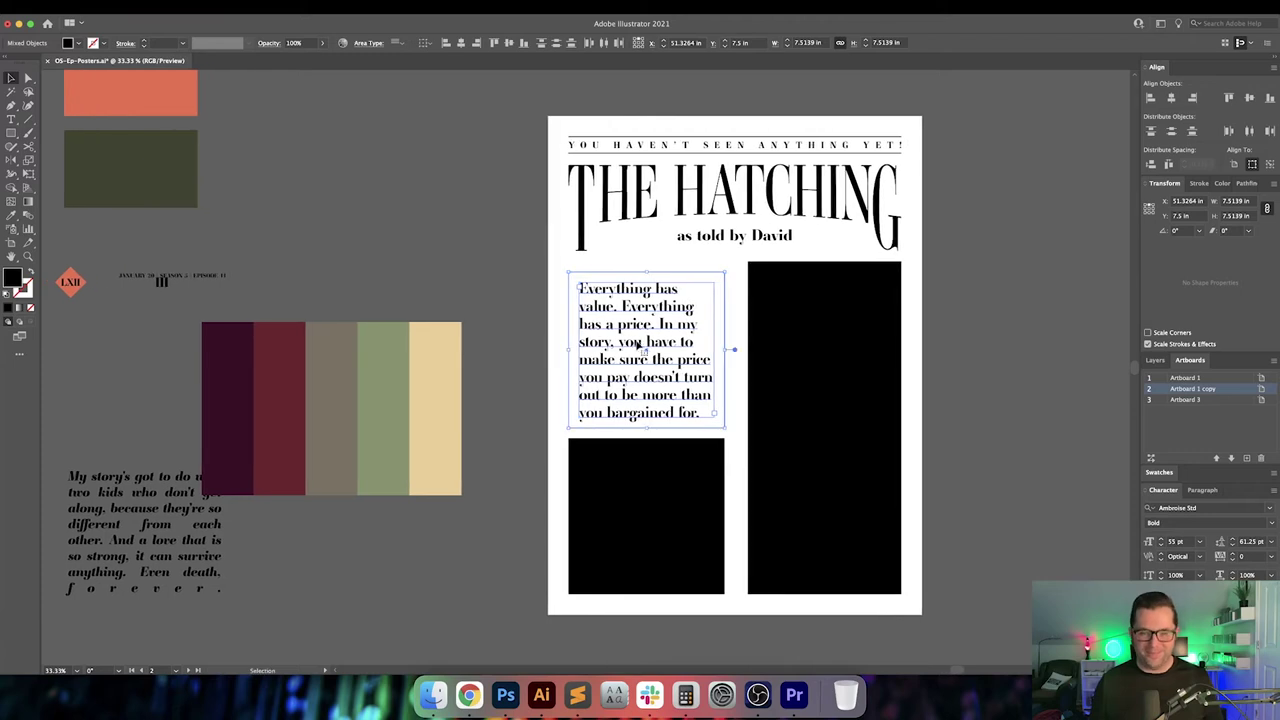
{"action": "left_click_drag", "start_coordinate": [661, 349], "coordinate": [661, 336]}
{"action": "left_click", "coordinate": [985, 340]}
Compare THE HATCHING's block layout with the Vacant Lot poster
{"action": "left_click_drag", "start_coordinate": [1014, 362], "coordinate": [886, 352]}
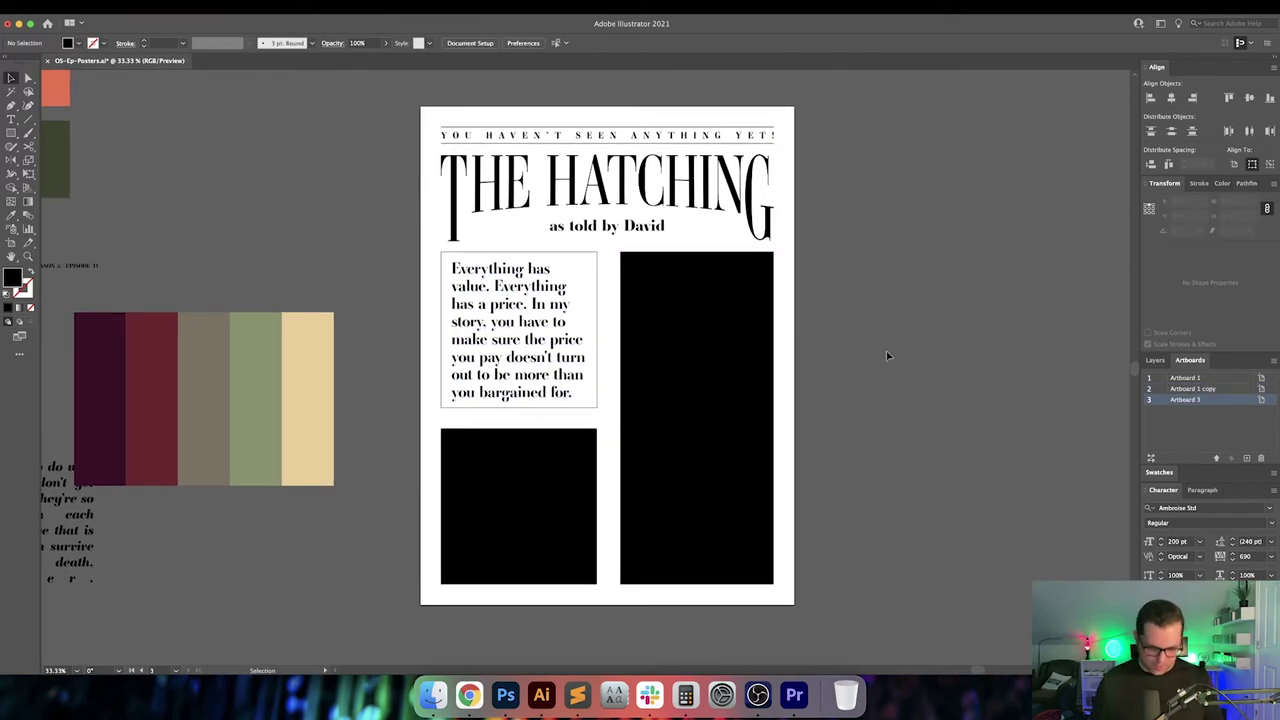
{"action": "key", "text": "super+0"}
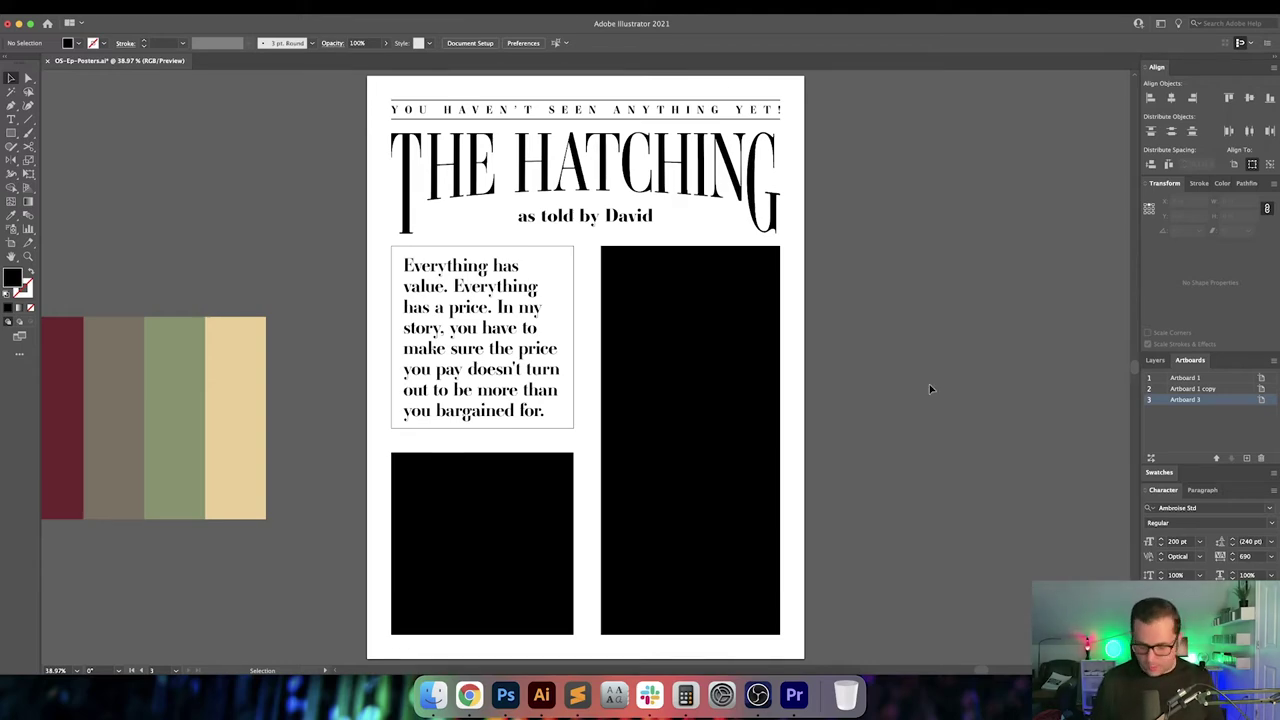
{"action": "key", "text": "super+minus"}
{"action": "key", "text": "super+minus"}
{"action": "left_click_drag", "start_coordinate": [463, 366], "coordinate": [942, 366]}
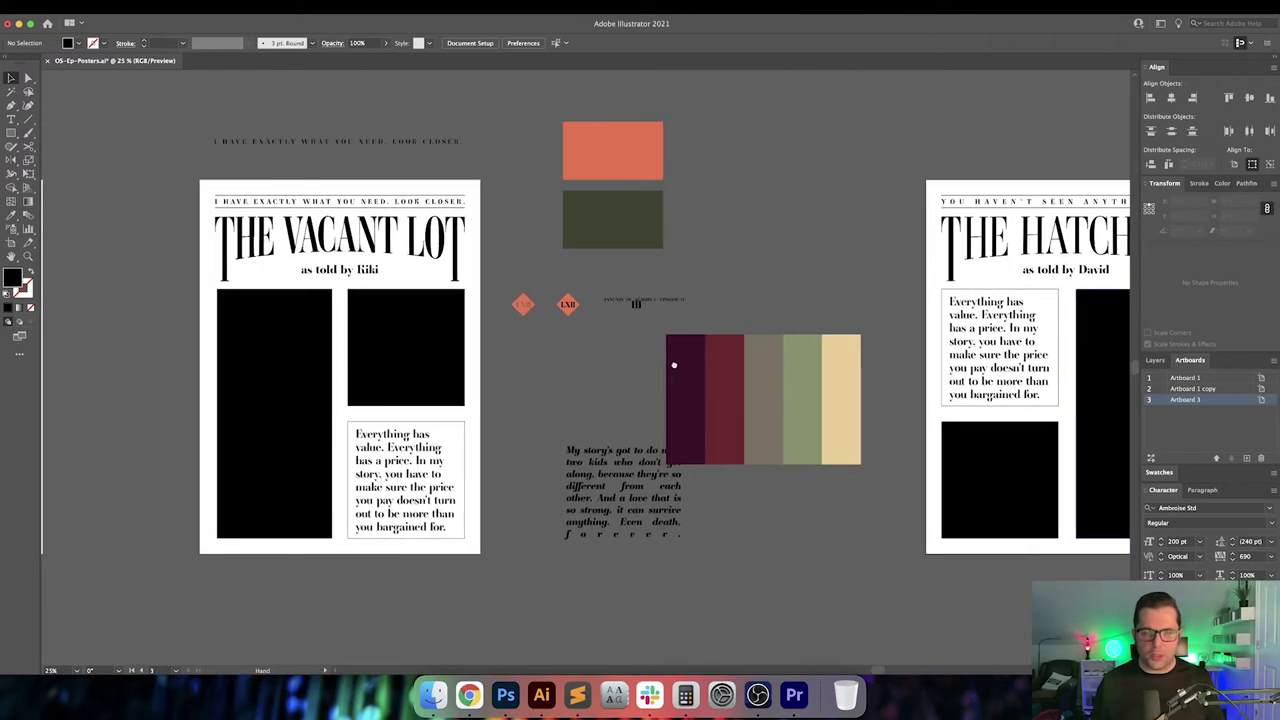
{"action": "left_click_drag", "start_coordinate": [714, 366], "coordinate": [611, 366]}
{"action": "mouse_move", "coordinate": [315, 346]}
{"action": "left_mouse_down"}
{"action": "mouse_move", "coordinate": [366, 346]}
{"action": "mouse_move", "coordinate": [317, 360]}
{"action": "left_mouse_up"}
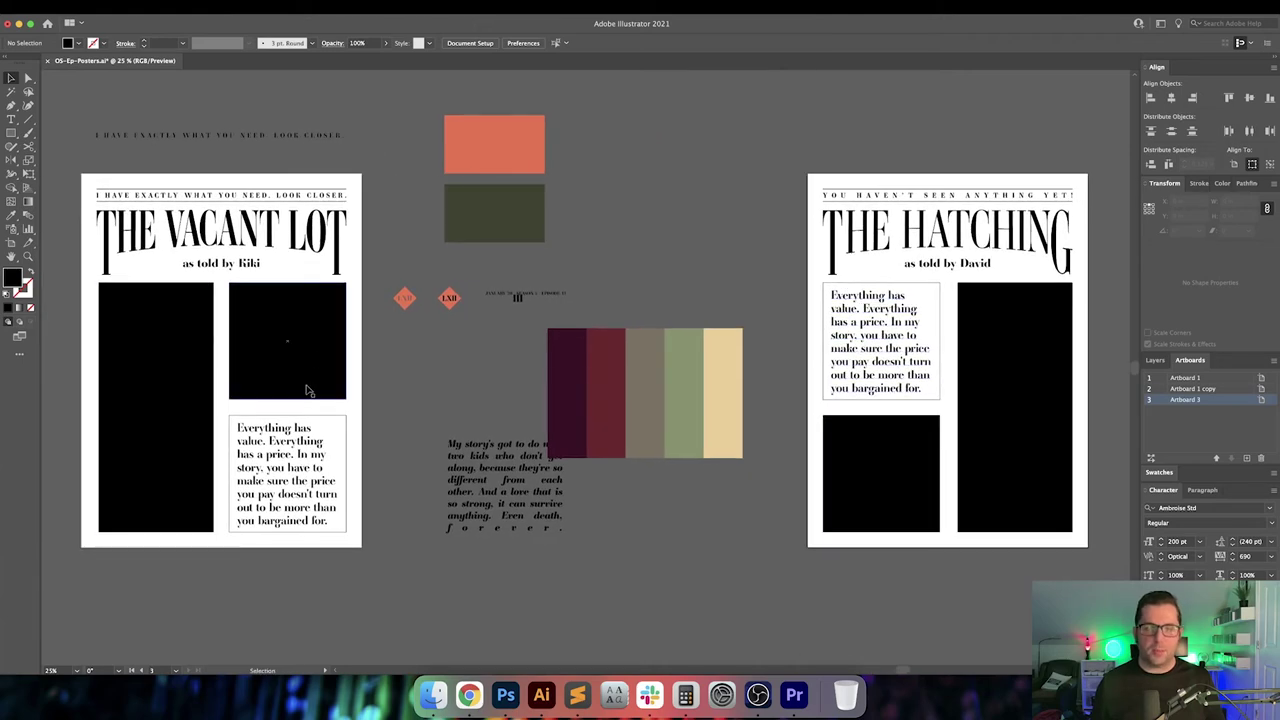
{"action": "scroll", "coordinate": [307, 391], "scroll_direction": "right", "scroll_amount": 5}
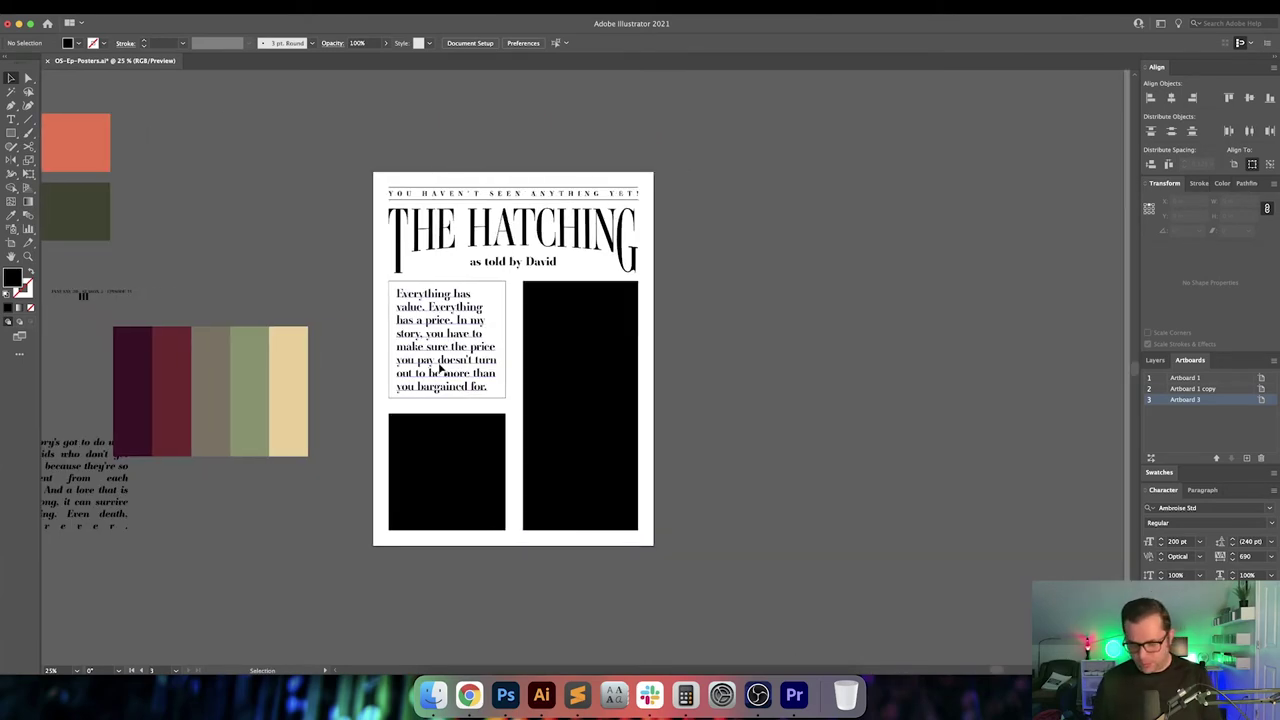
Copy the "My story is about two kids" passage from Sublime Text, return to Illustrator, and paste it over THE HATCHING's framed paragraph
{"action": "key", "text": "super+0"}
{"action": "left_click", "coordinate": [577, 695]}
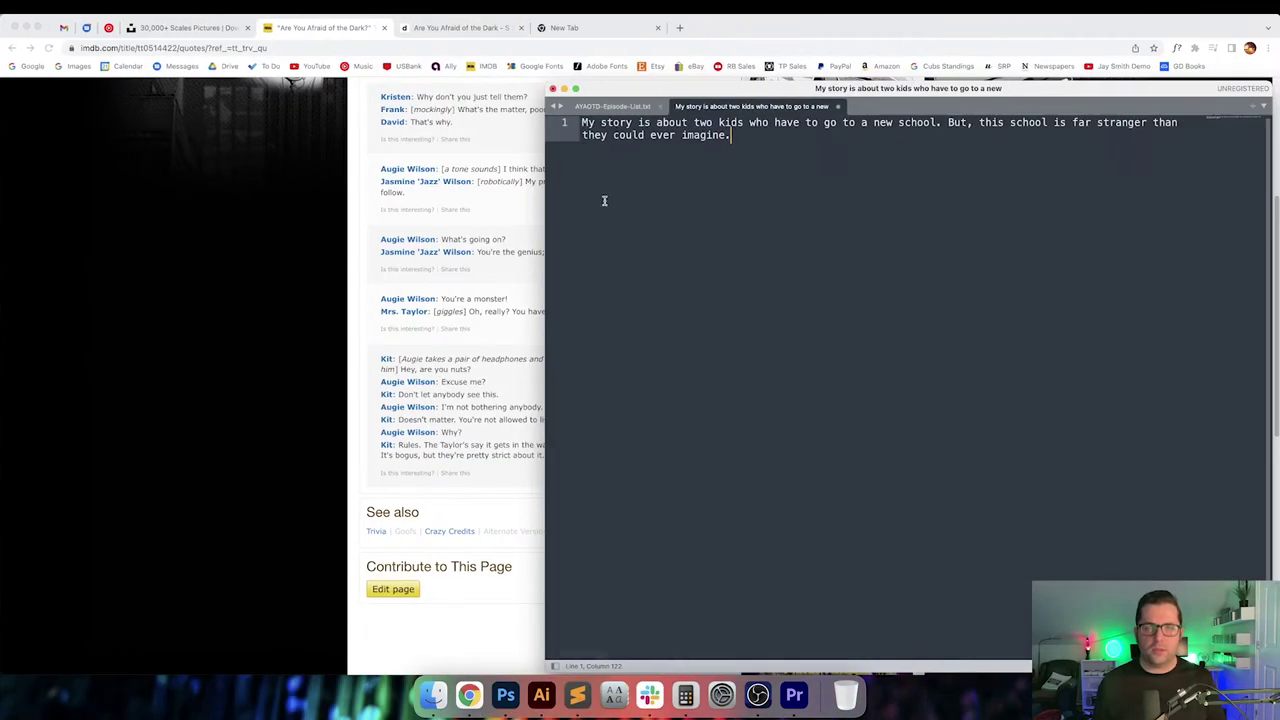
{"action": "key", "text": "super+a"}
{"action": "key", "text": "super+c"}
{"action": "key", "text": "super+Tab"}
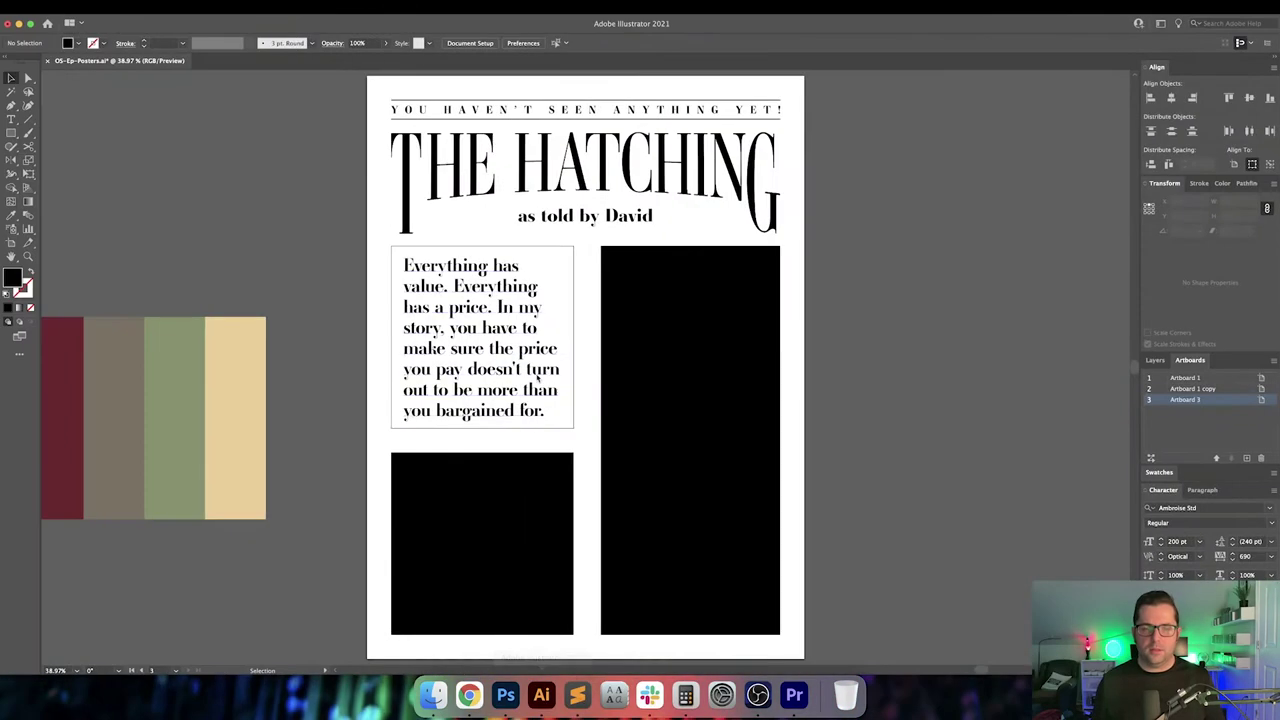
{"action": "double_click", "coordinate": [498, 318]}
{"action": "key", "text": "super+a"}
{"action": "key", "text": "super+v"}
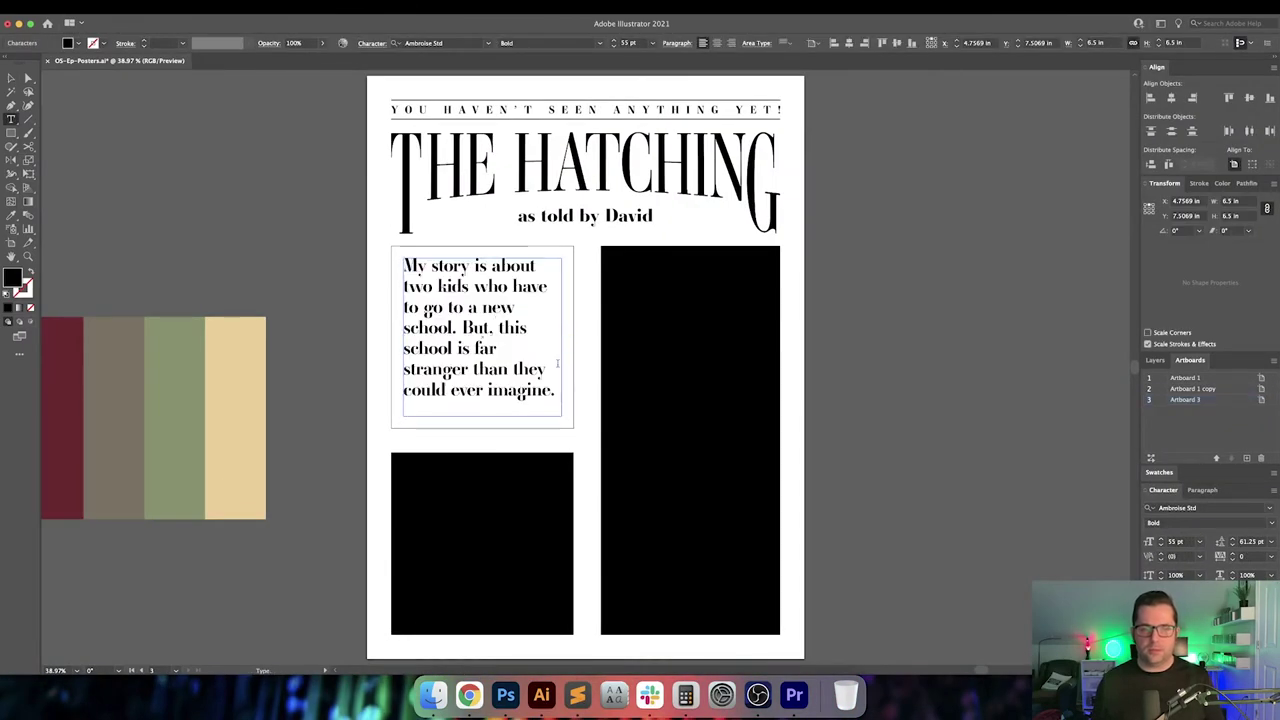
Set the font size of THE HATCHING's framed paragraph to 57 pt
{"action": "left_click_drag", "start_coordinate": [594, 376], "coordinate": [632, 379]}
{"action": "key", "text": "super+="}
{"action": "key", "text": "super+="}
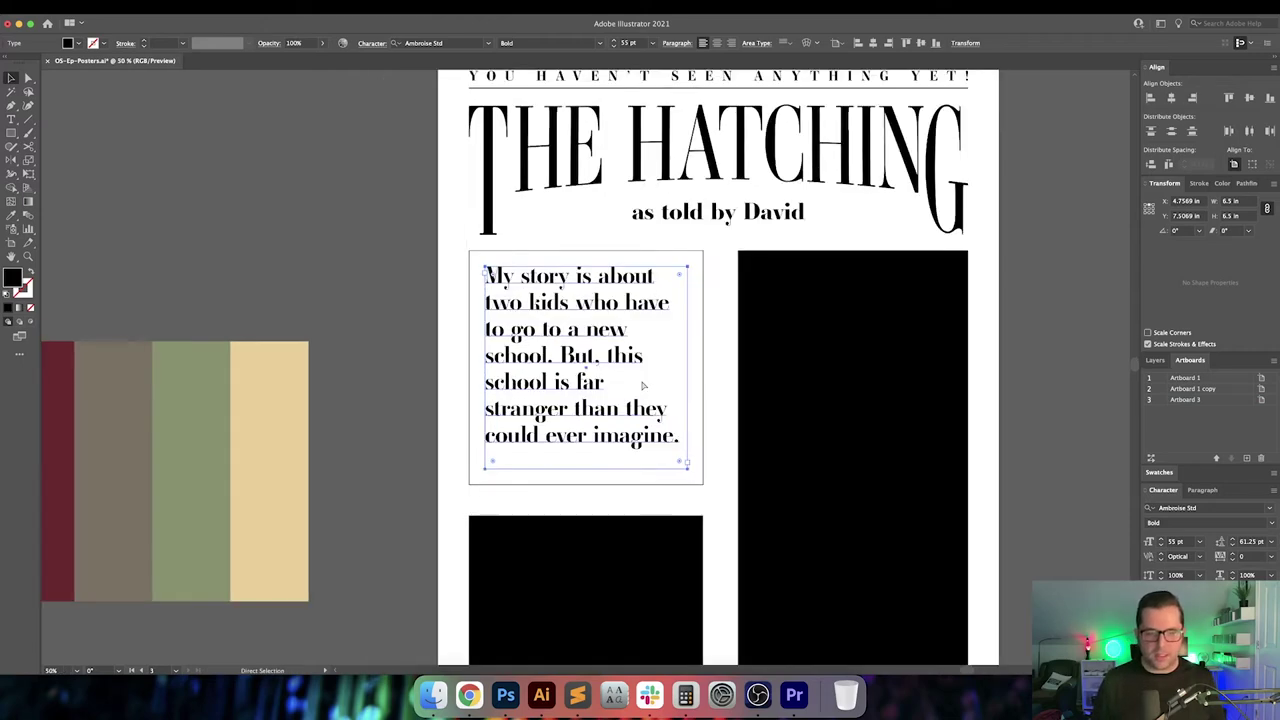
{"action": "scroll", "coordinate": [643, 385], "scroll_direction": "right", "scroll_amount": 4}
{"action": "scroll", "coordinate": [643, 385], "scroll_direction": "down", "scroll_amount": 1}
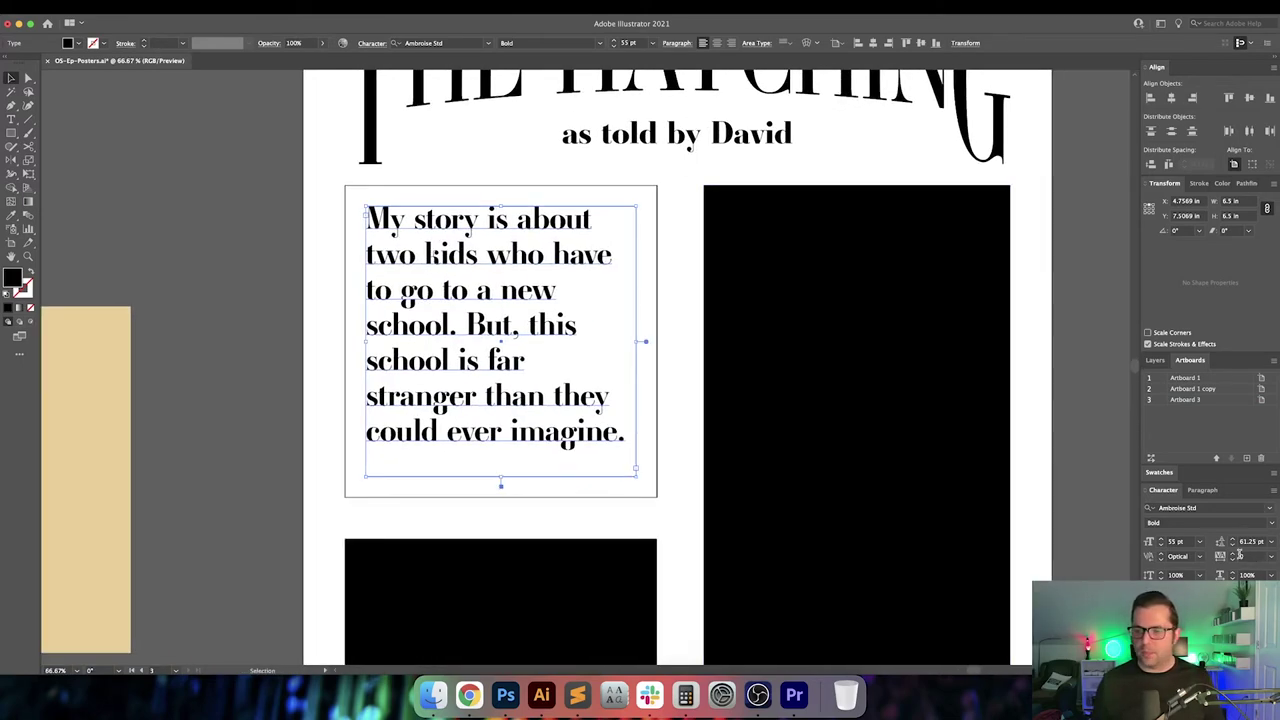
{"action": "key", "text": "Up"}
{"action": "key", "text": "Up"}
{"action": "key", "text": "Up"}
{"action": "key", "text": "Up"}
{"action": "key", "text": "Up"}
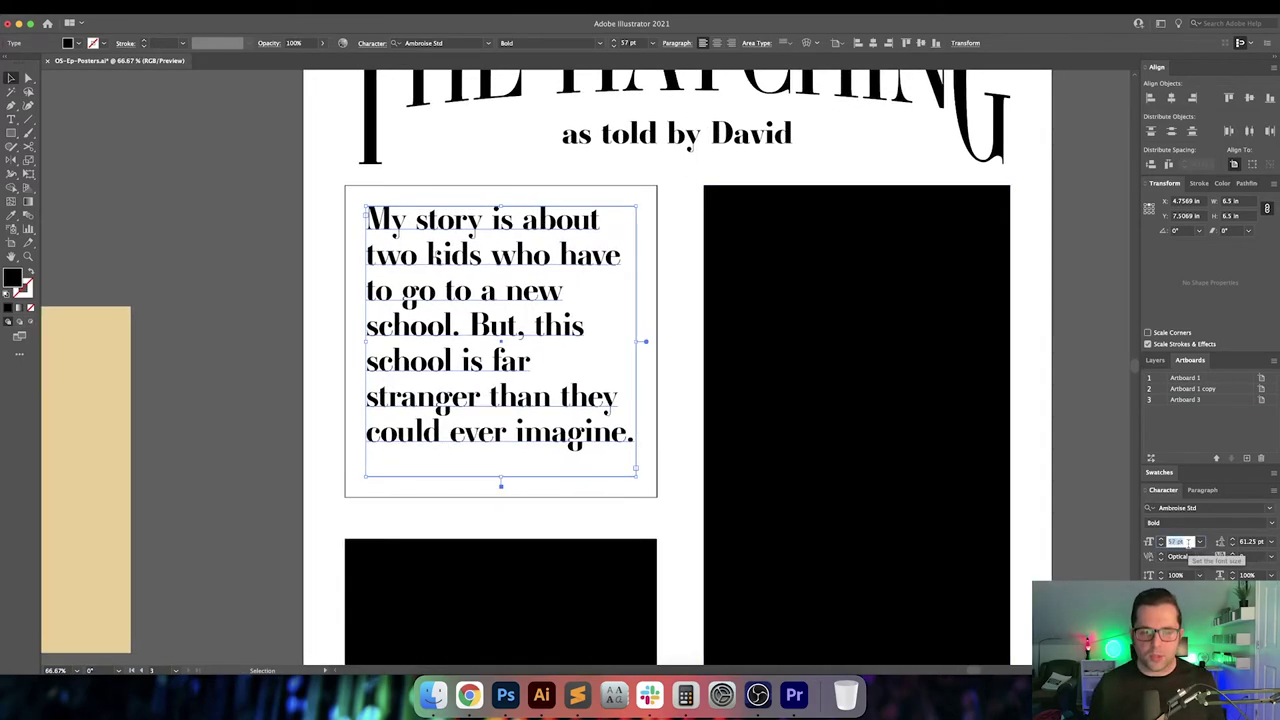
{"action": "key", "text": "Down"}
{"action": "key", "text": "Down"}
{"action": "key", "text": "Down"}
Set the leading of THE HATCHING's framed paragraph to 71 pt and deselect it
{"action": "key", "text": "Tab"}
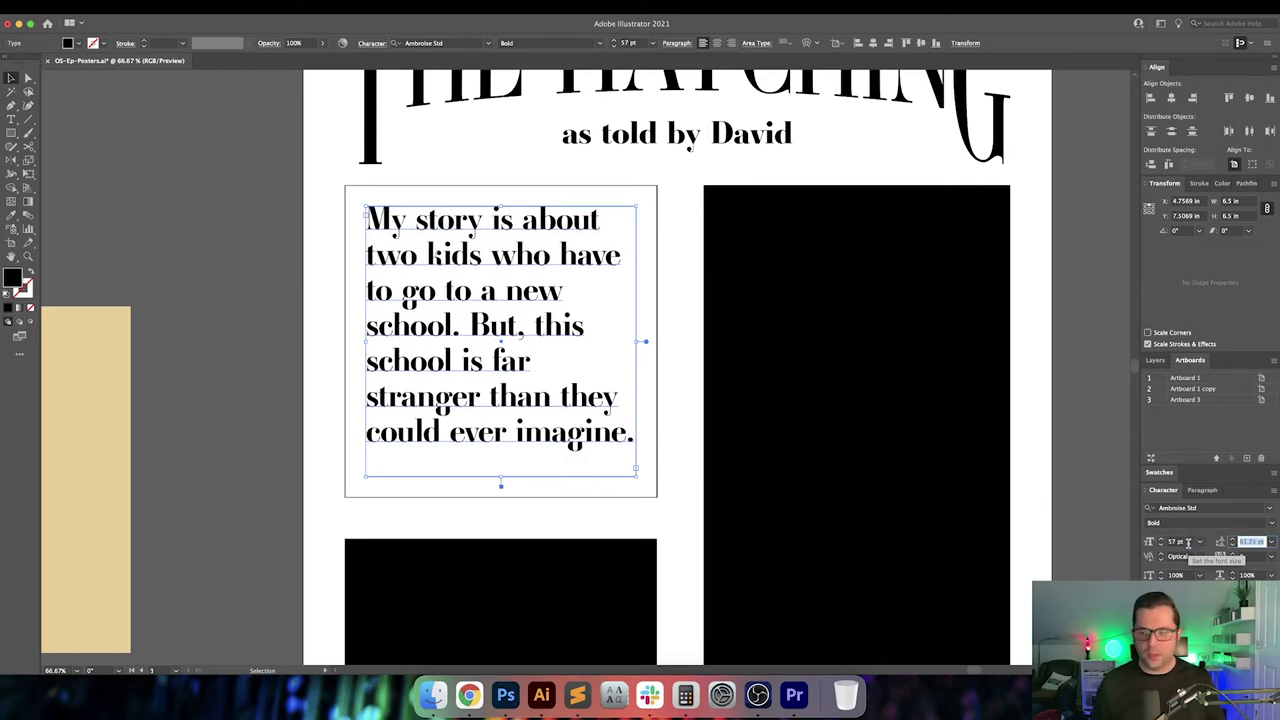
{"action": "key", "text": "Up"}
{"action": "key", "text": "Up"}
{"action": "key", "text": "Up"}
{"action": "key", "text": "Up"}
{"action": "key", "text": "Up"}
{"action": "key", "text": "Up"}
{"action": "key", "text": "Up"}
{"action": "key", "text": "Up"}
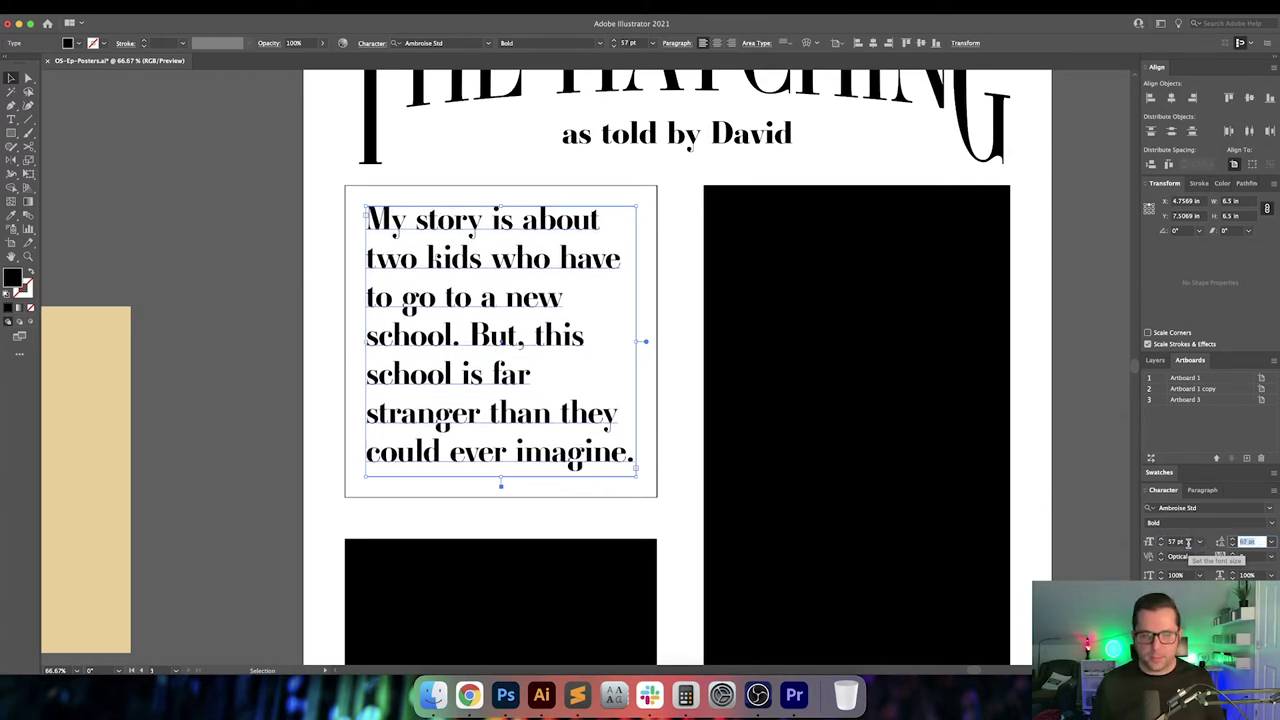
{"action": "key", "text": "Up"}
{"action": "key", "text": "Return"}
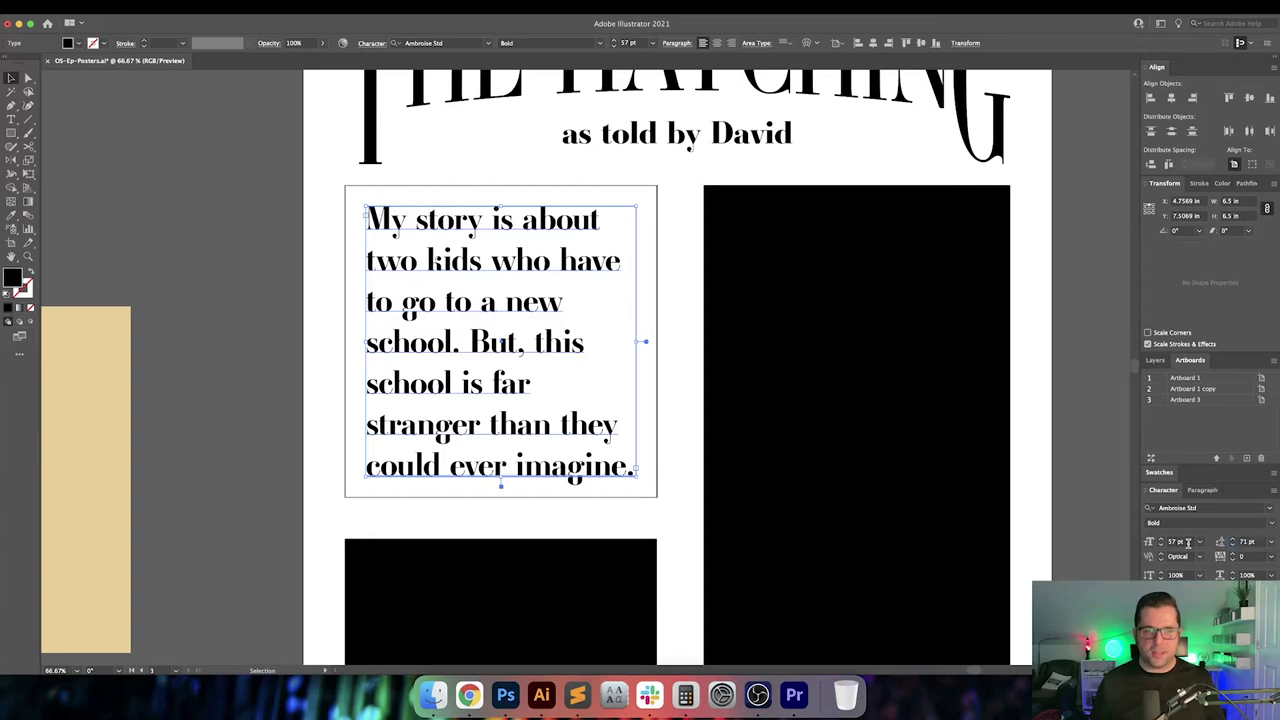
{"action": "left_click", "coordinate": [1086, 428]}
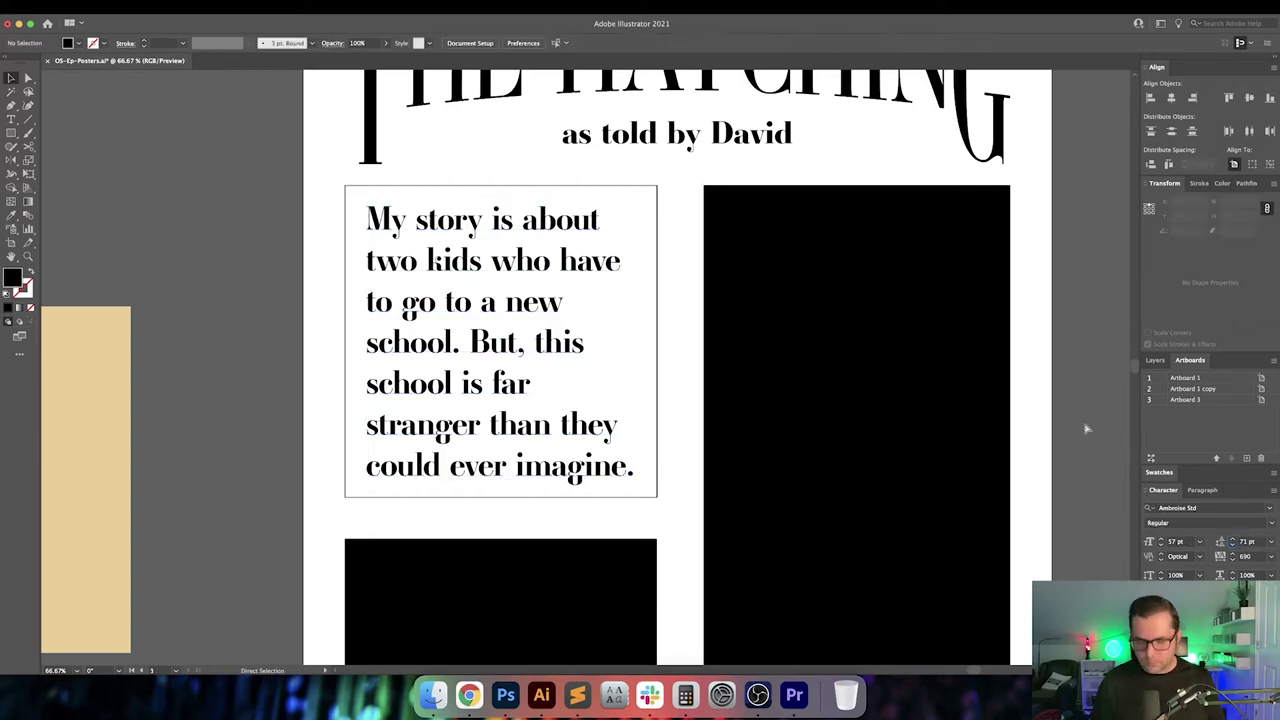
{"action": "key", "text": "super+0"}
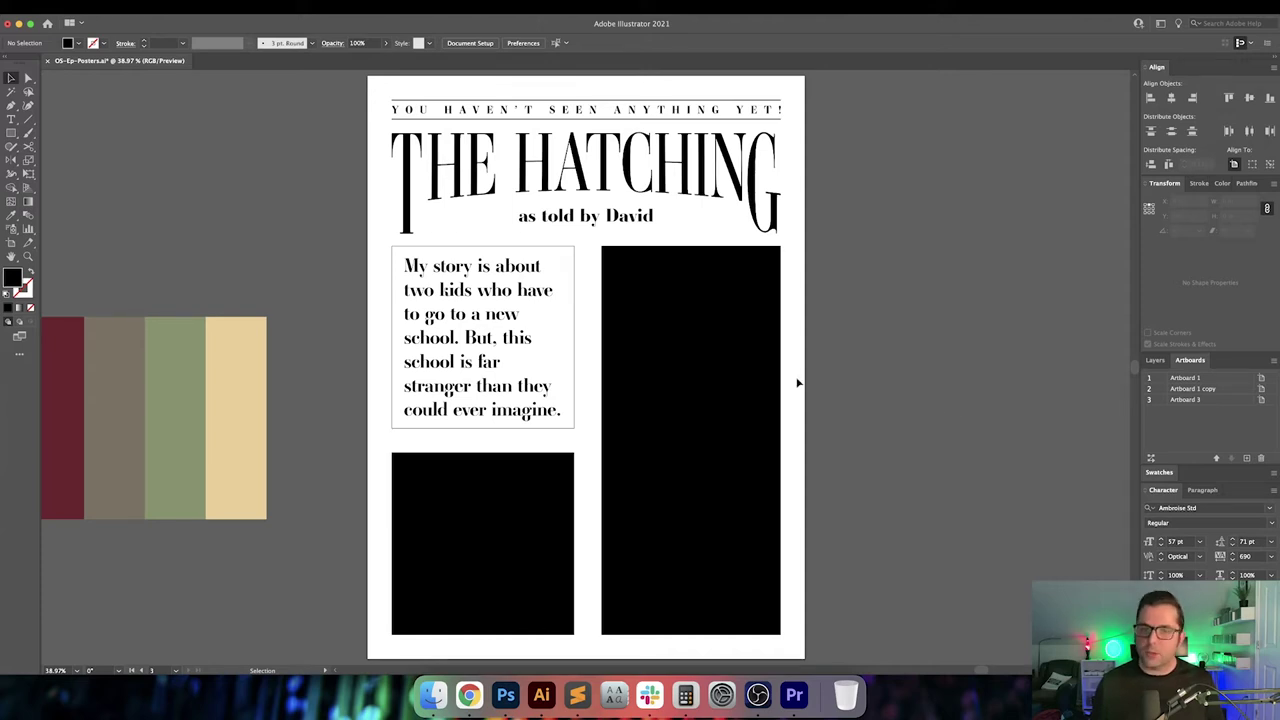
Review the Lonely Ghost and Vacant Lot layouts, switch to Photoshop, and compare the finished versions of both posters
{"action": "scroll", "coordinate": [840, 397], "scroll_direction": "left", "scroll_amount": 10}
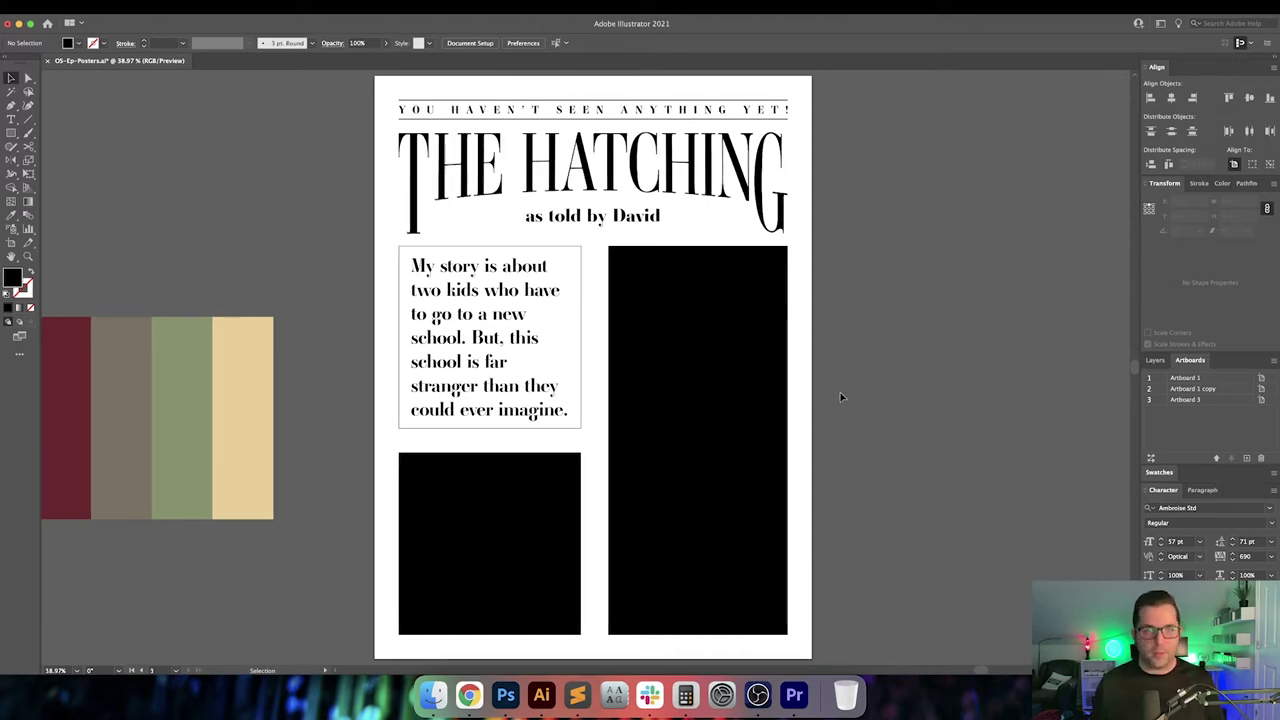
{"action": "scroll", "coordinate": [710, 478], "scroll_direction": "left", "scroll_amount": 12}
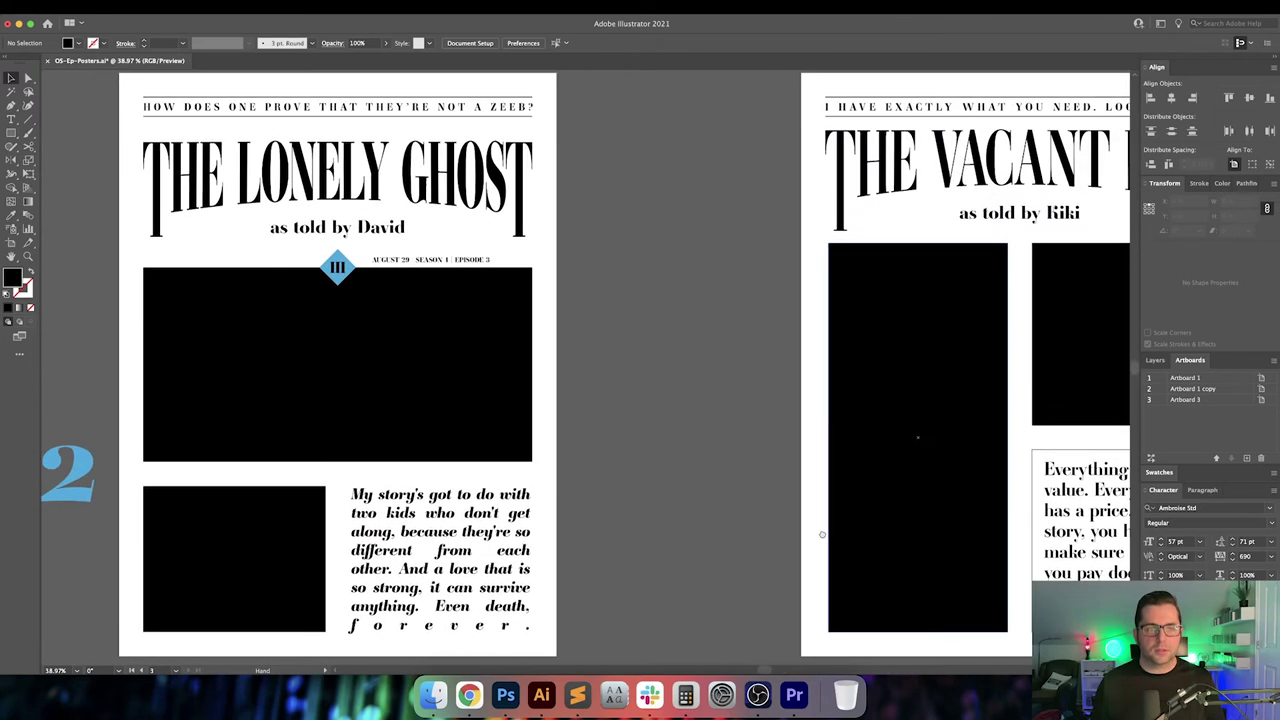
{"action": "left_click_drag", "start_coordinate": [822, 534], "coordinate": [644, 478]}
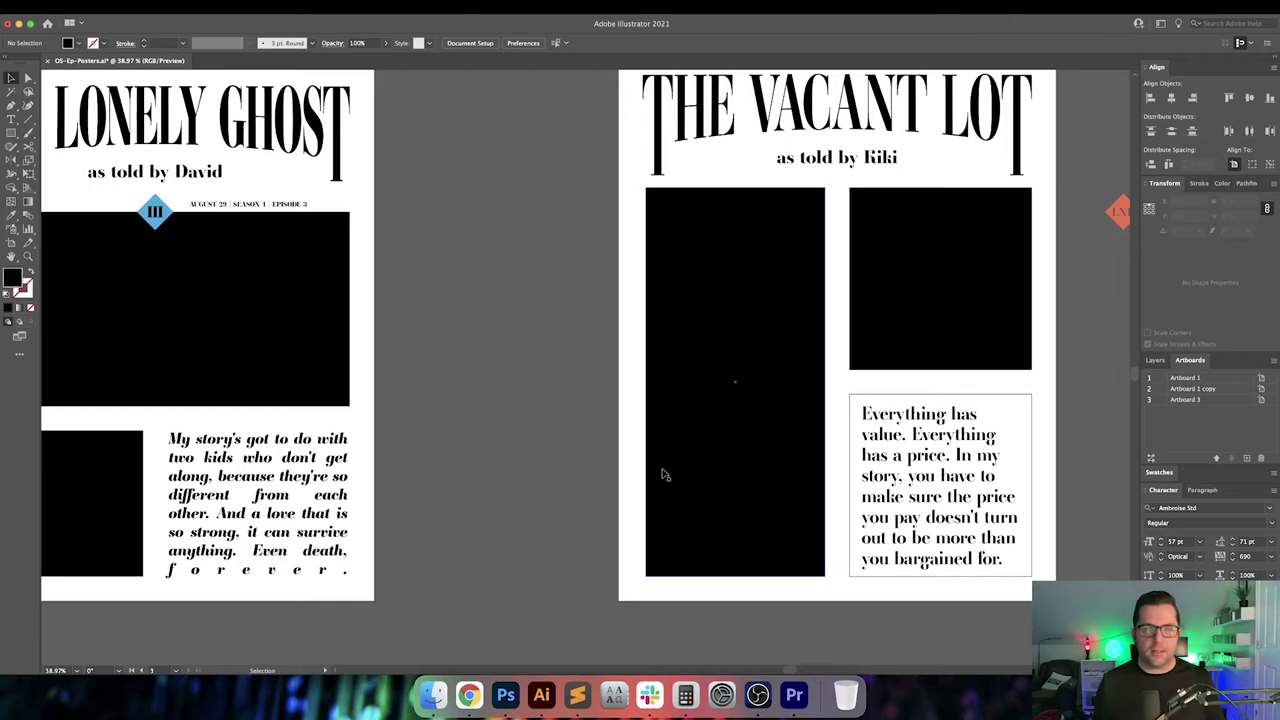
{"action": "scroll", "coordinate": [726, 357], "scroll_direction": "up", "scroll_amount": 3}
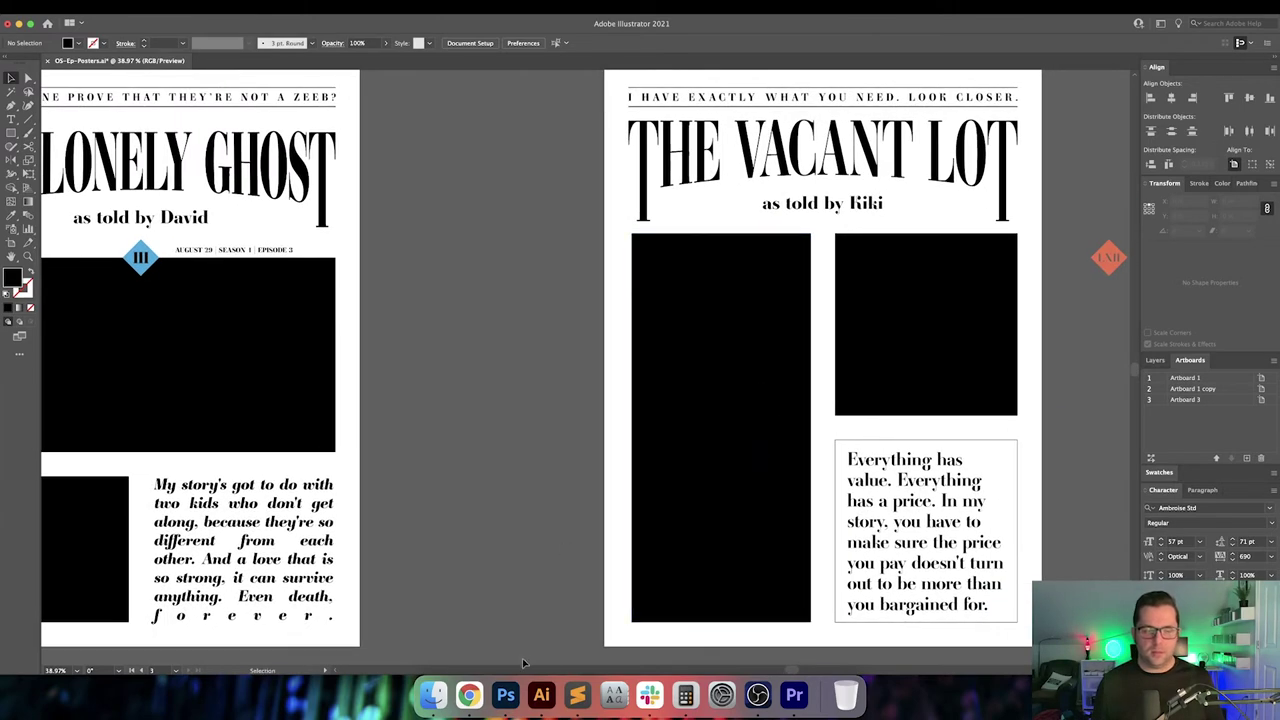
{"action": "left_click", "coordinate": [501, 697]}
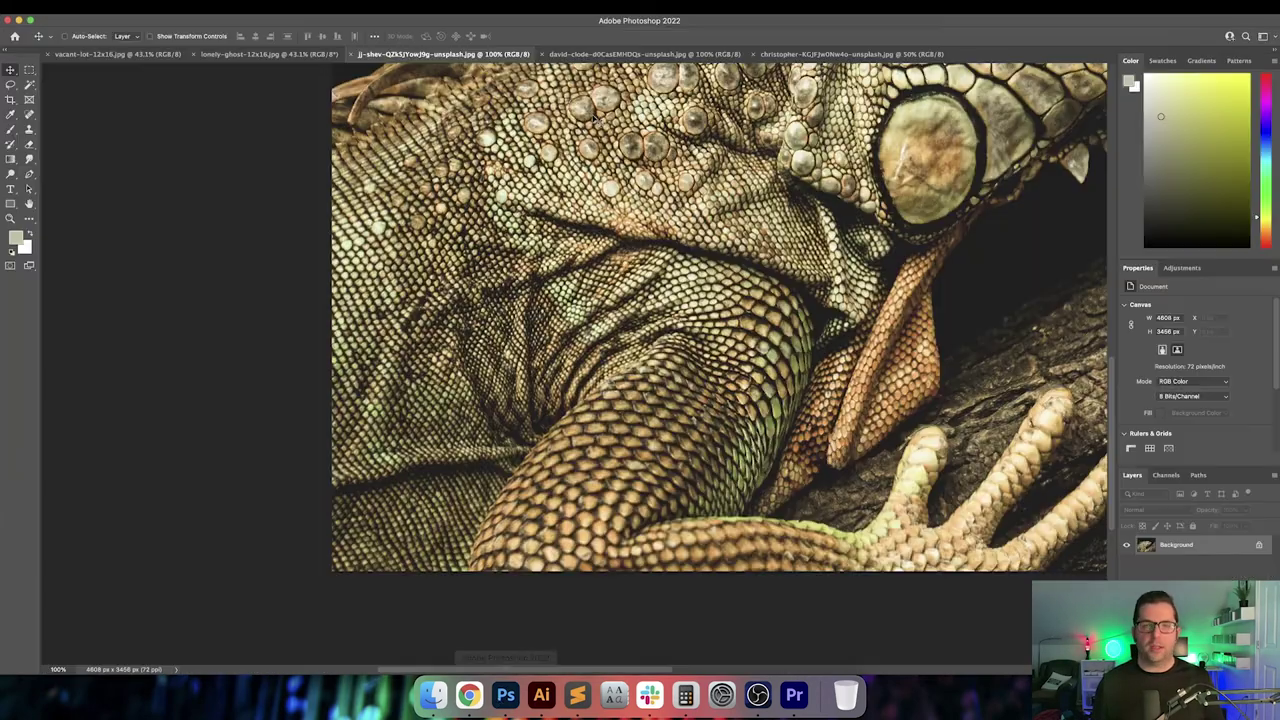
{"action": "left_click", "coordinate": [108, 55]}
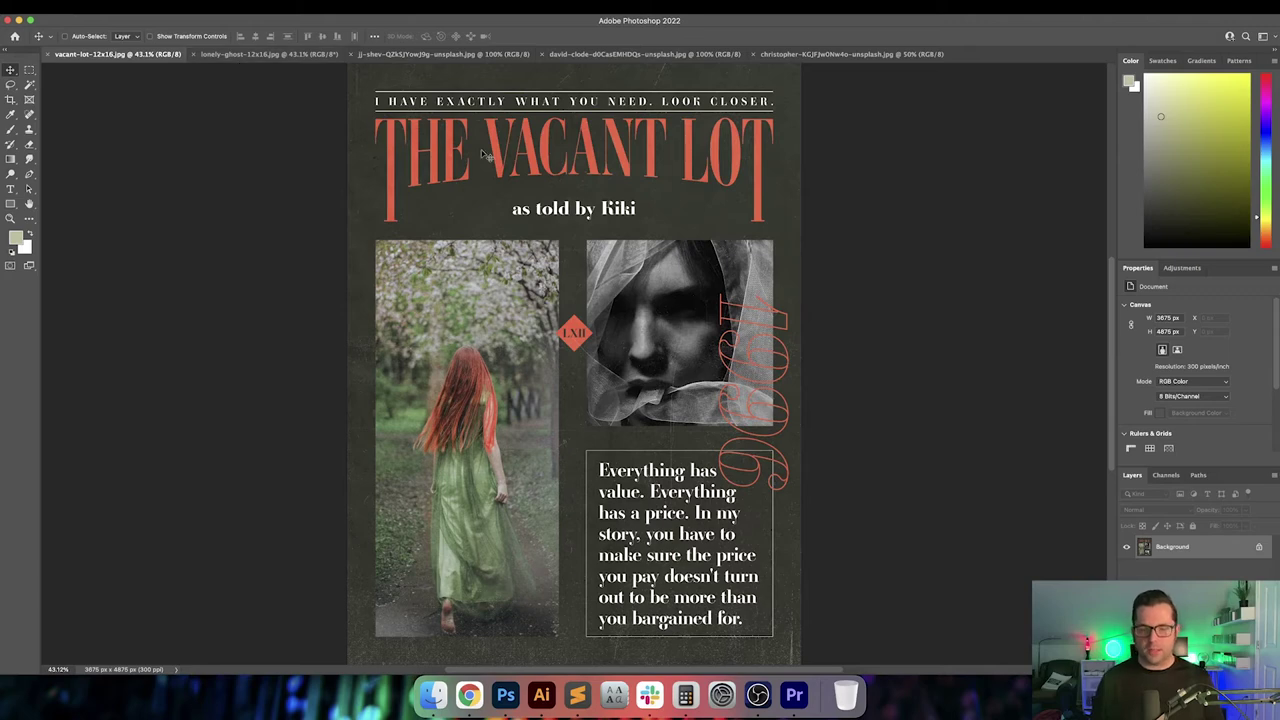
{"action": "left_click", "coordinate": [307, 58]}
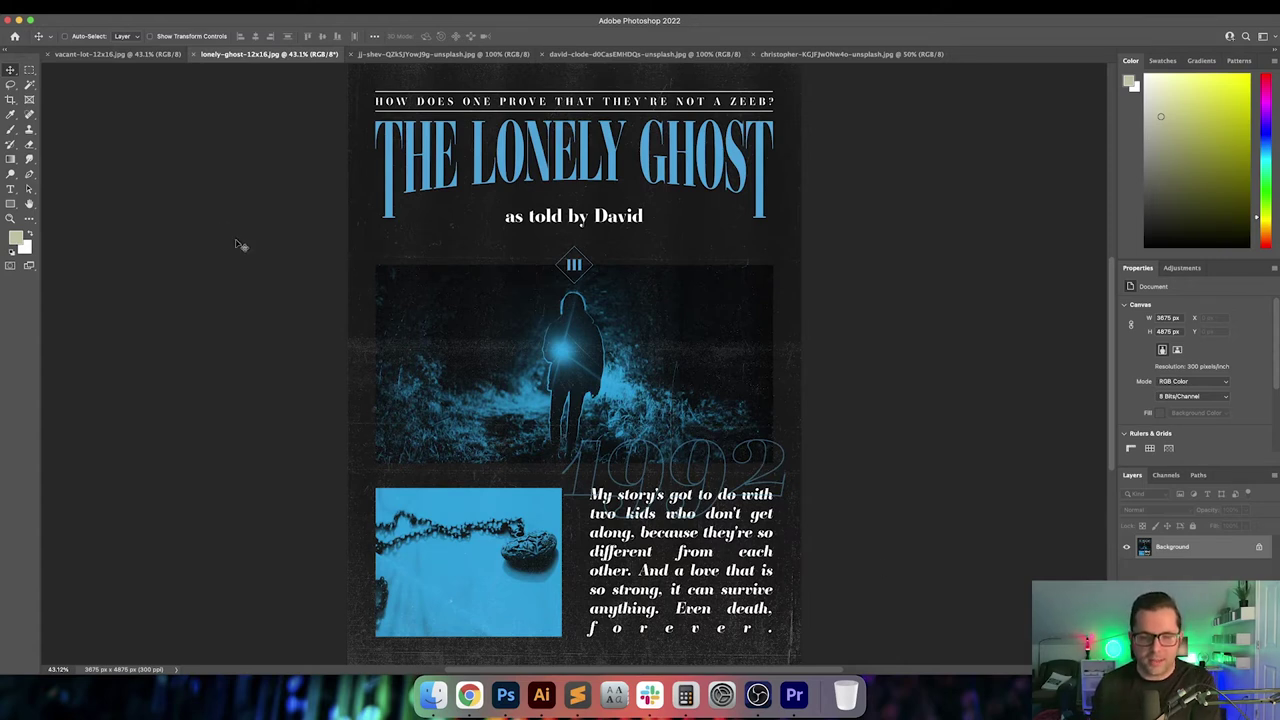
{"action": "left_click", "coordinate": [157, 55]}
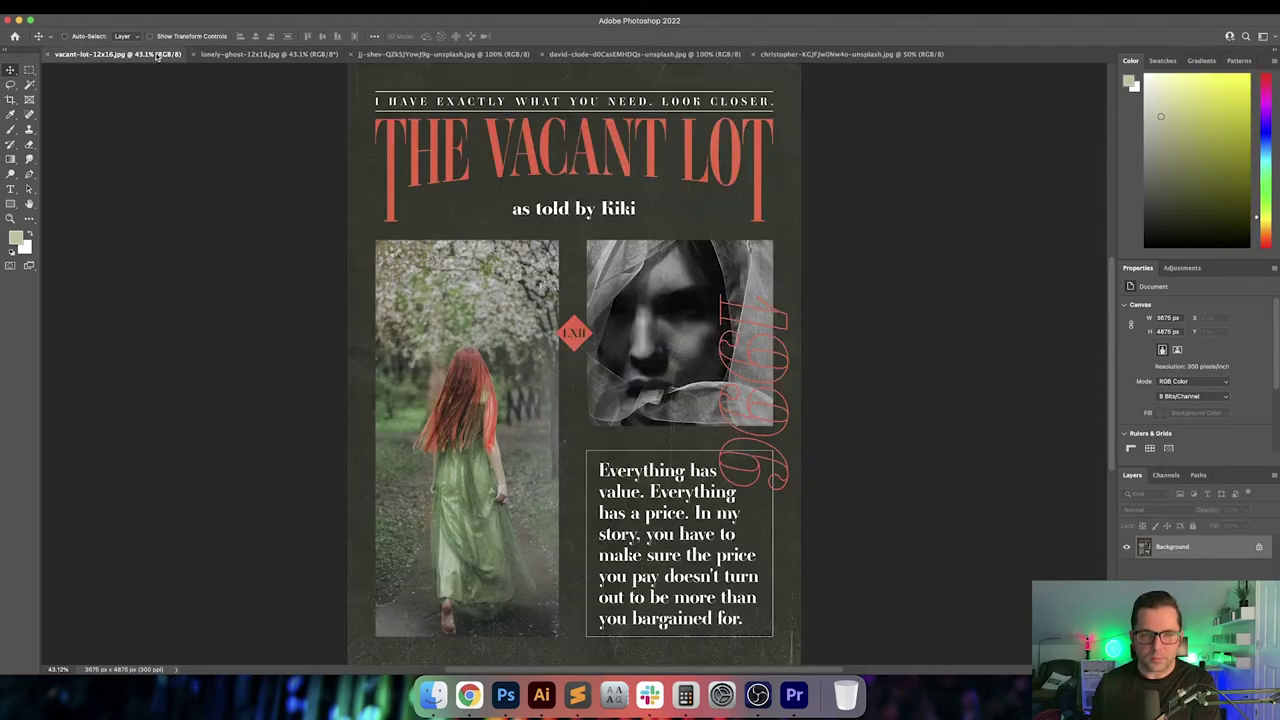
{"action": "left_click", "coordinate": [259, 55]}
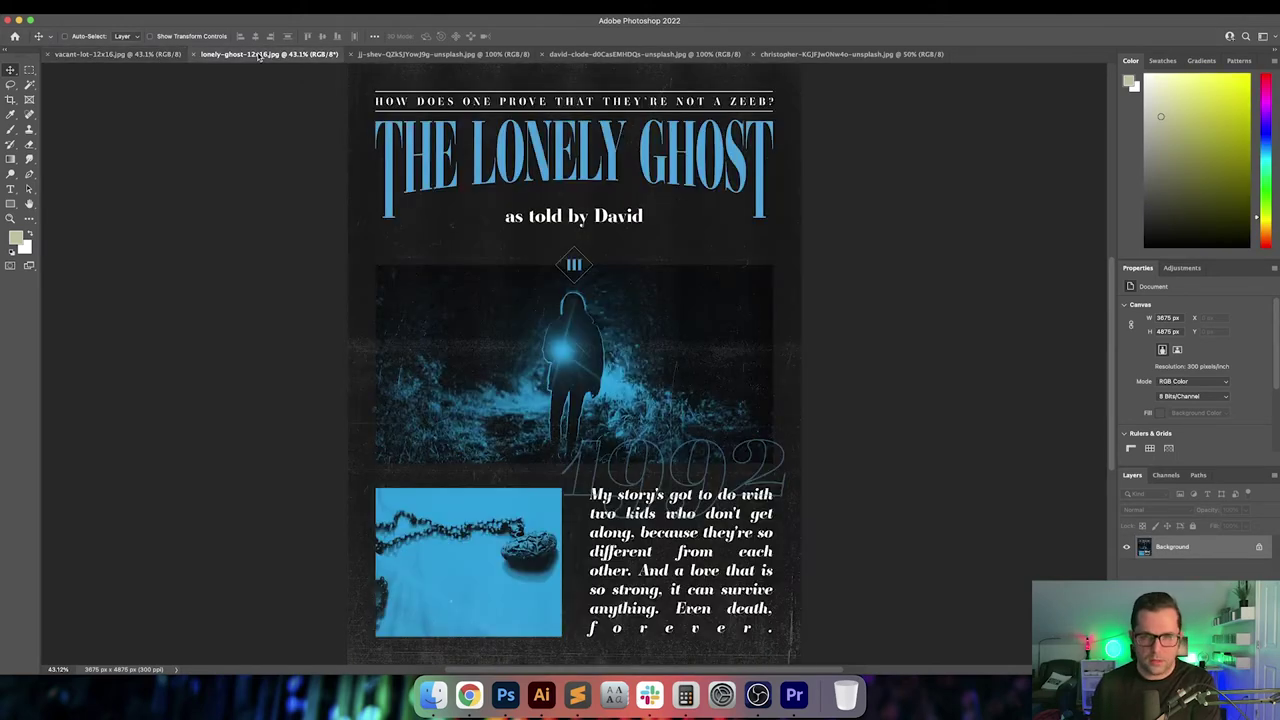
{"action": "left_click", "coordinate": [150, 55]}
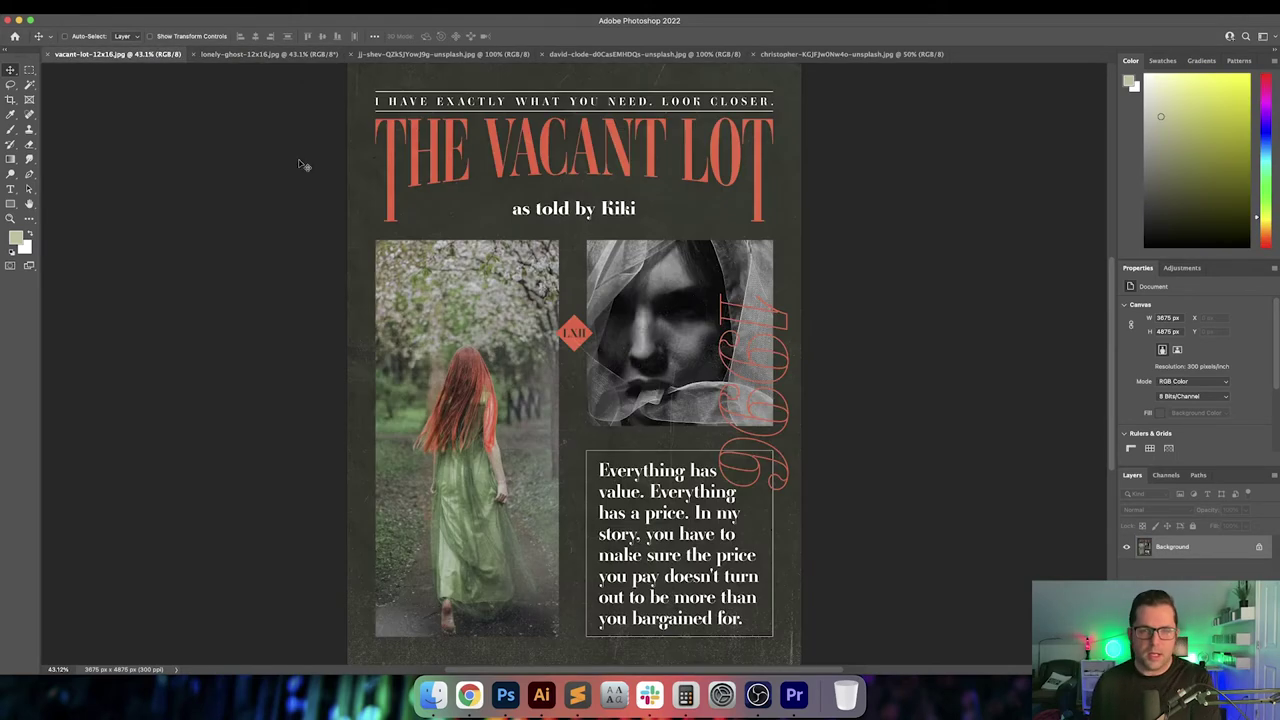
Switch to Illustrator and compare the Vacant Lot and THE HATCHING layouts, including the spare episode-number badges between them
{"action": "left_click", "coordinate": [541, 697]}
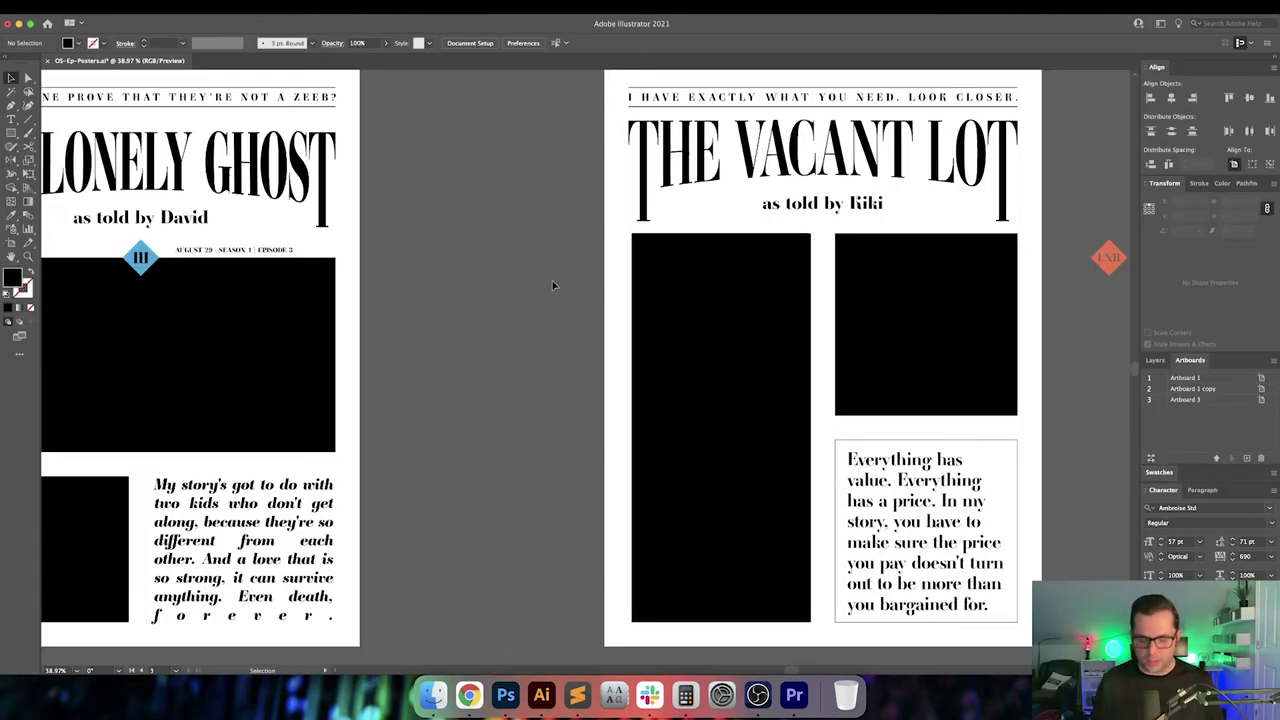
{"action": "left_click_drag", "start_coordinate": [711, 423], "coordinate": [511, 420]}
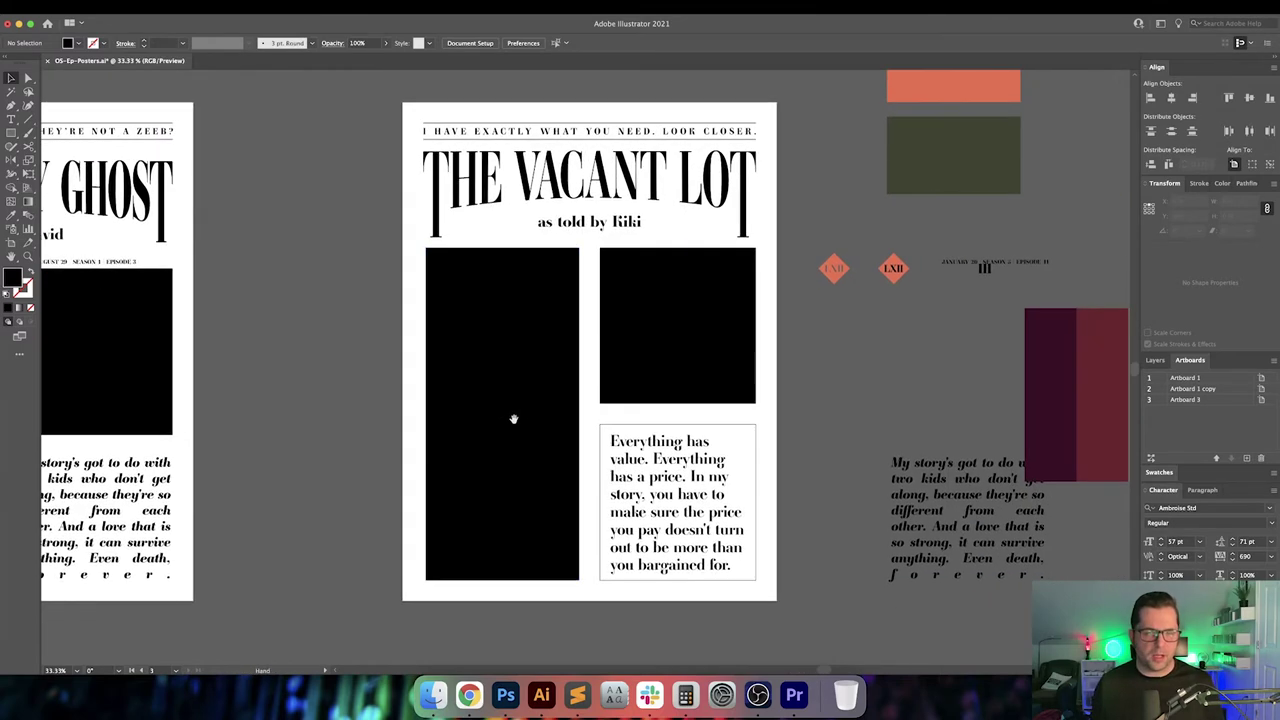
{"action": "scroll", "coordinate": [366, 423], "scroll_direction": "right", "scroll_amount": 10}
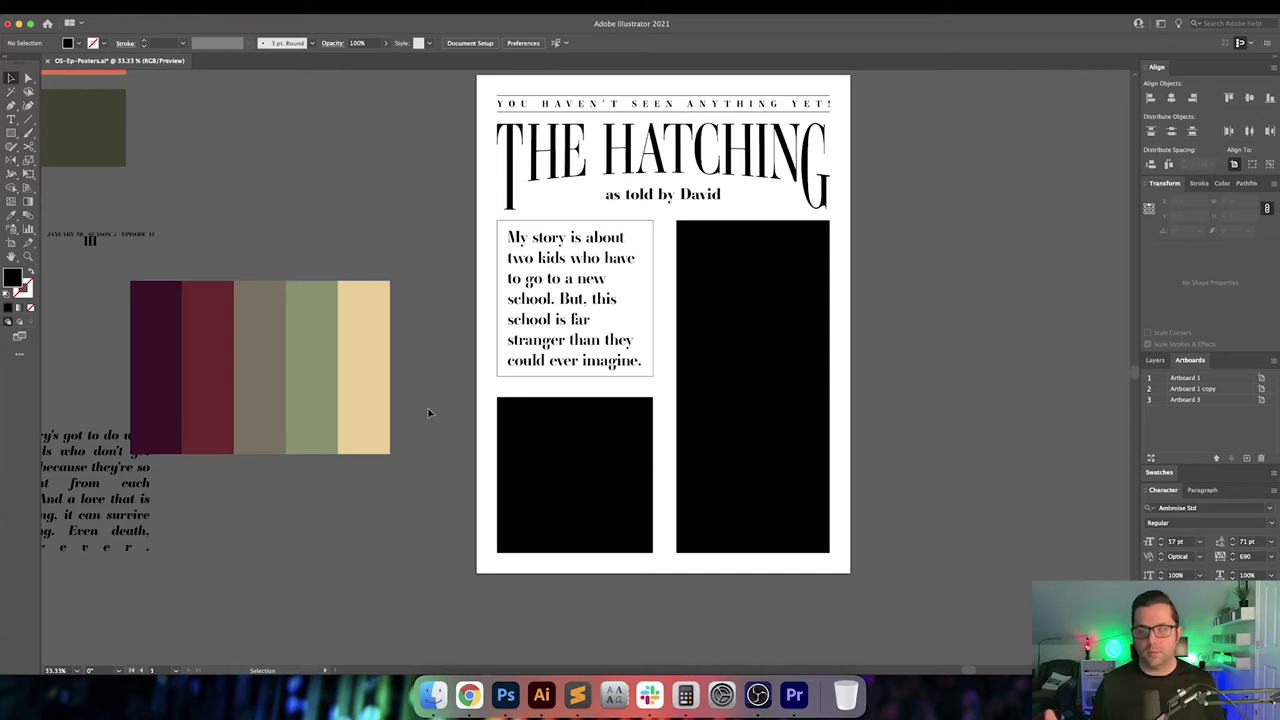
{"action": "left_click_drag", "start_coordinate": [890, 303], "coordinate": [872, 337]}
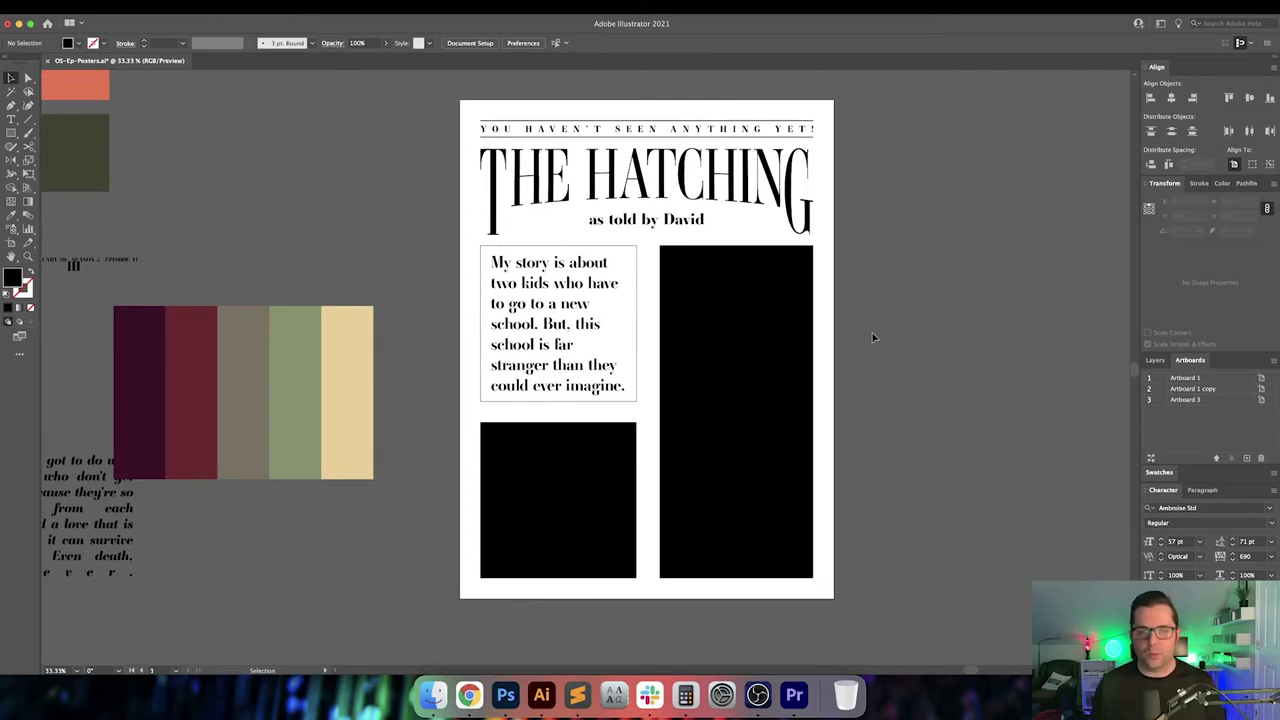
{"action": "key", "text": "super+0"}
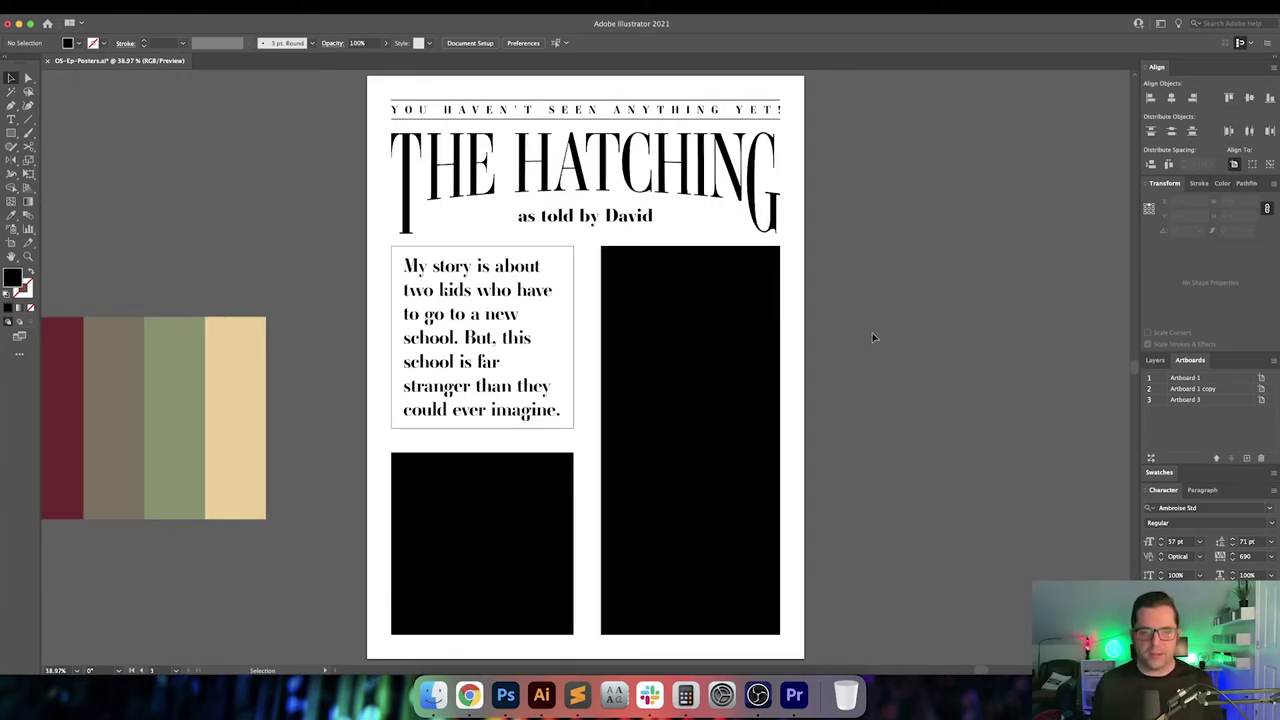
{"action": "scroll", "coordinate": [676, 351], "scroll_direction": "left", "scroll_amount": 2}
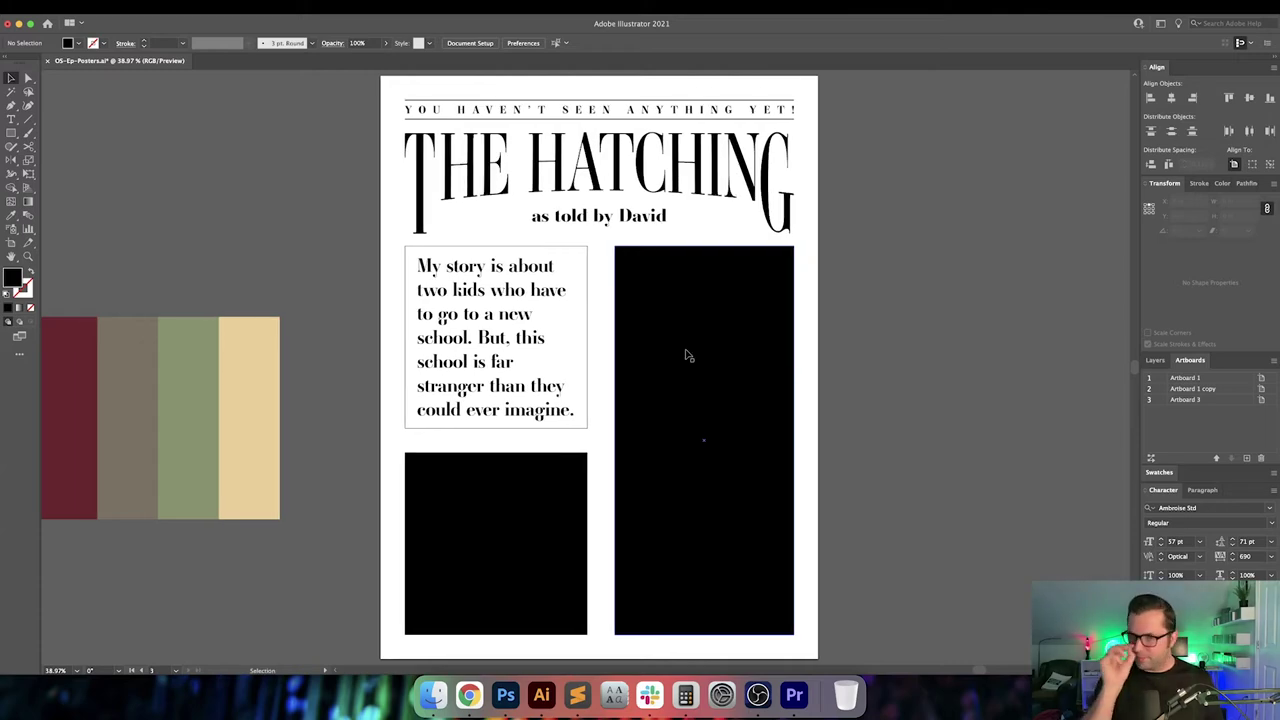
{"action": "scroll", "coordinate": [686, 357], "scroll_direction": "left", "scroll_amount": 2}
{"action": "scroll", "coordinate": [686, 357], "scroll_direction": "down", "scroll_amount": 3}
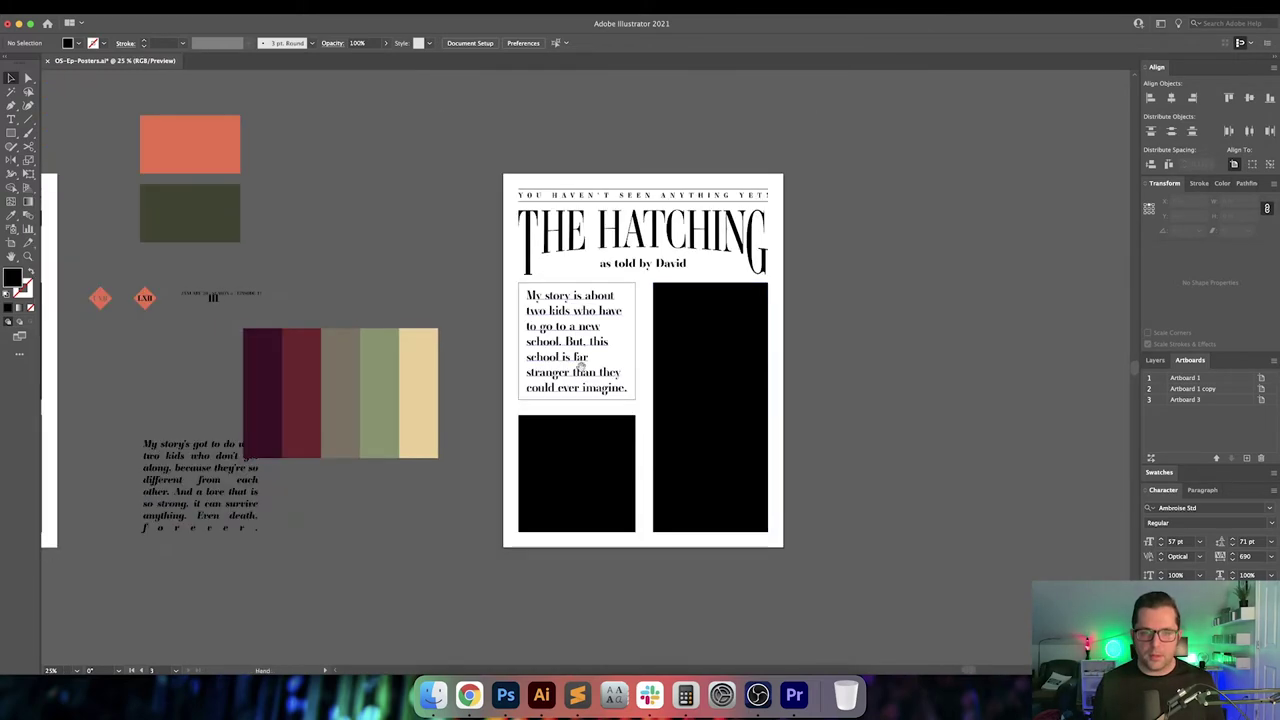
{"action": "scroll", "coordinate": [650, 440], "scroll_direction": "left", "scroll_amount": 2}
{"action": "scroll", "coordinate": [600, 466], "scroll_direction": "left", "scroll_amount": 6}
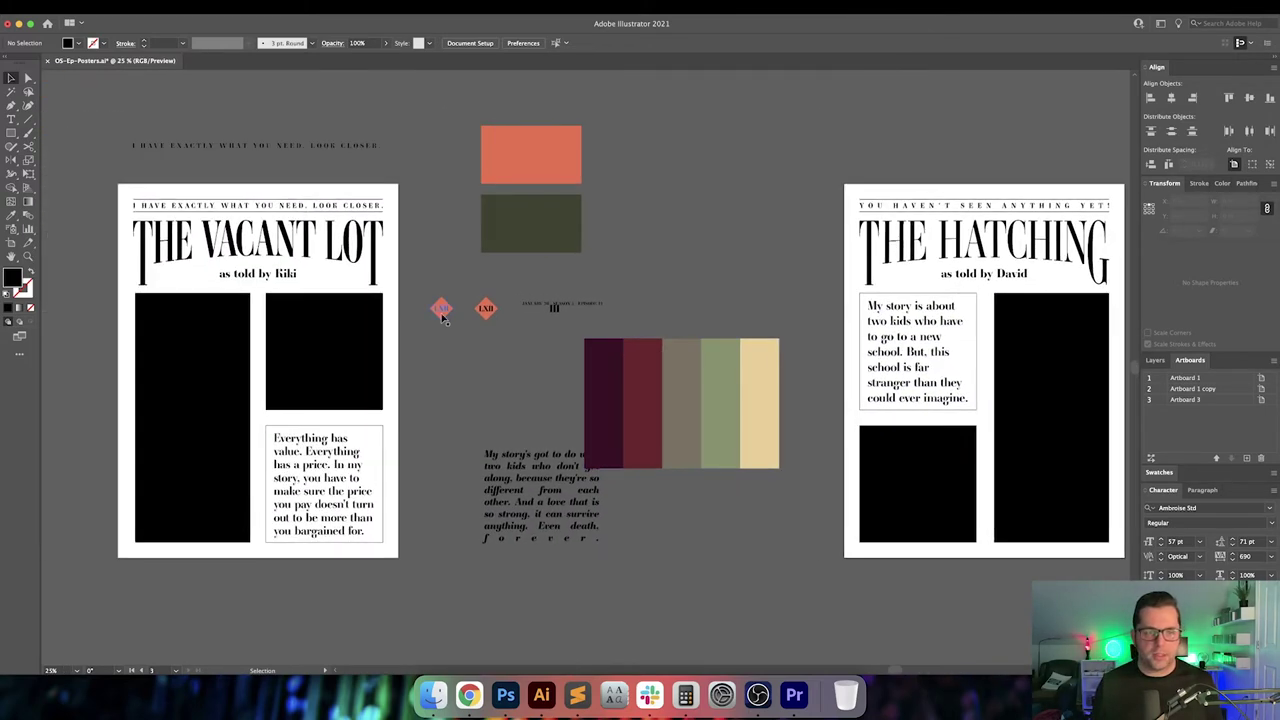
{"action": "scroll", "coordinate": [443, 312], "scroll_direction": "up", "scroll_amount": 3}
{"action": "scroll", "coordinate": [400, 340], "scroll_direction": "right", "scroll_amount": 4}
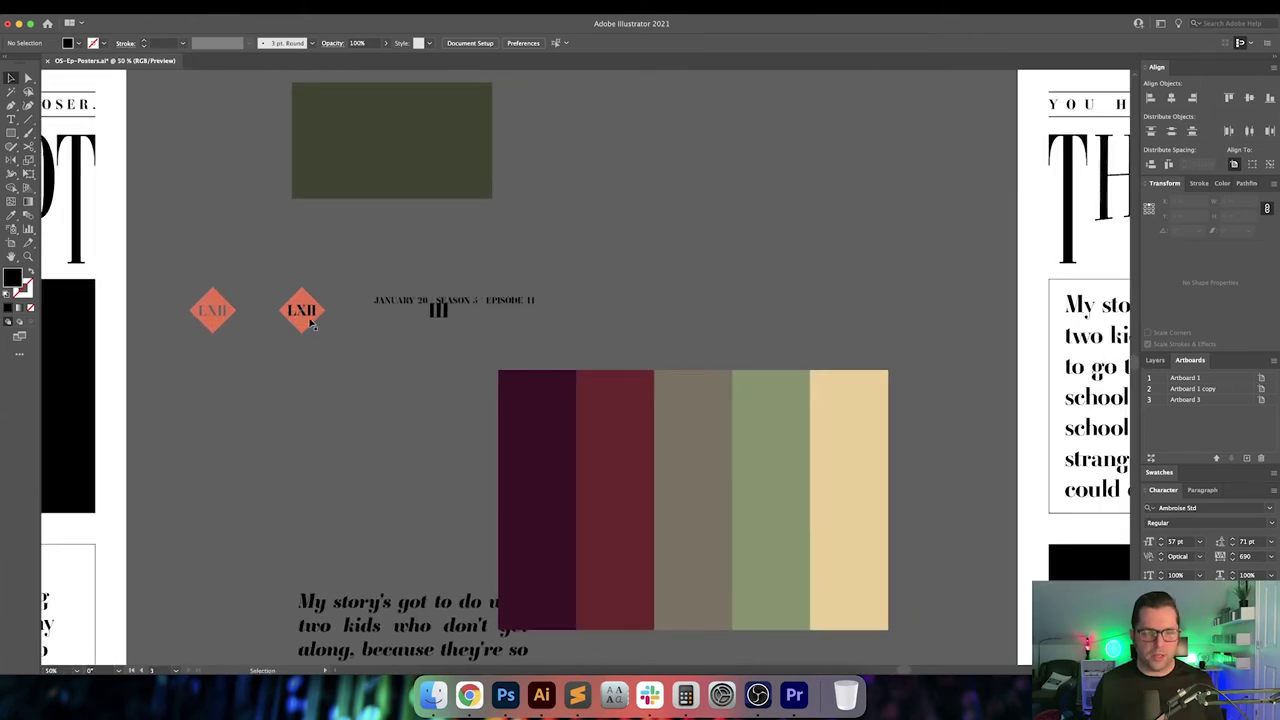
Duplicate the orange diamond badge with the black LXII numeral into the empty space beyond the spare episode text
{"action": "left_click", "coordinate": [303, 329]}
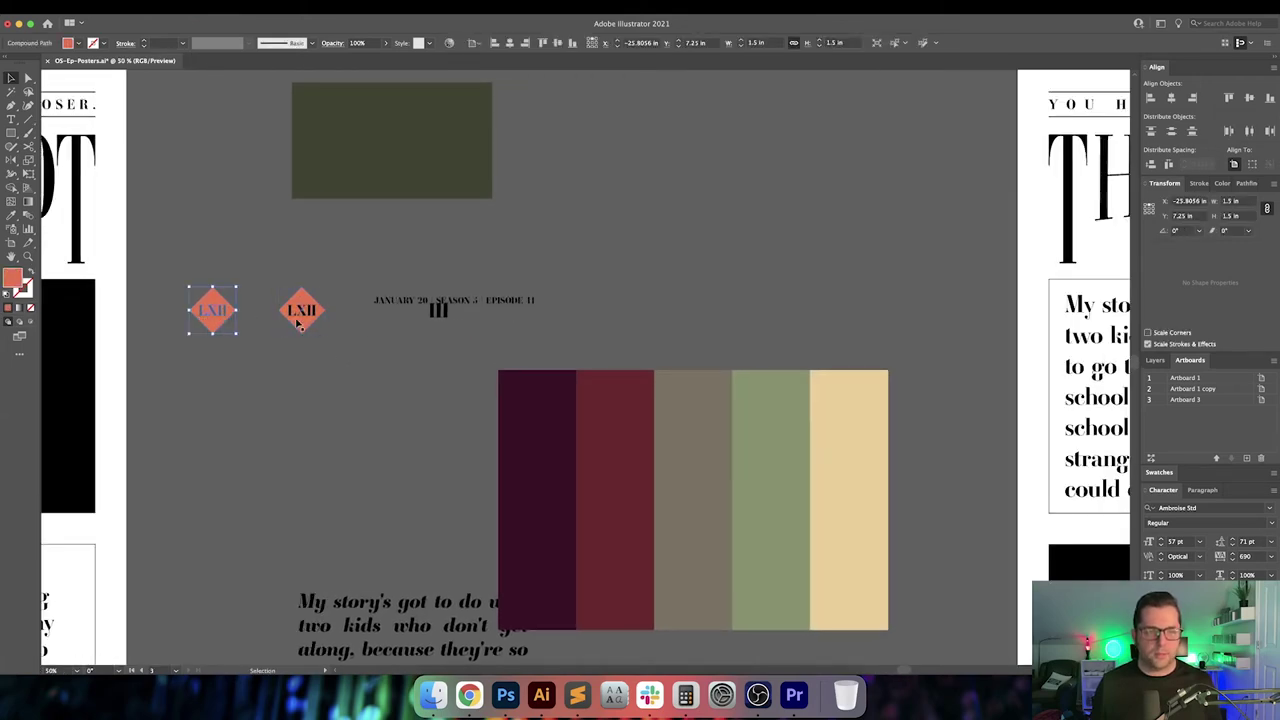
{"action": "left_click_drag", "start_coordinate": [301, 320], "coordinate": [686, 320]}
{"action": "left_click", "coordinate": [749, 318]}
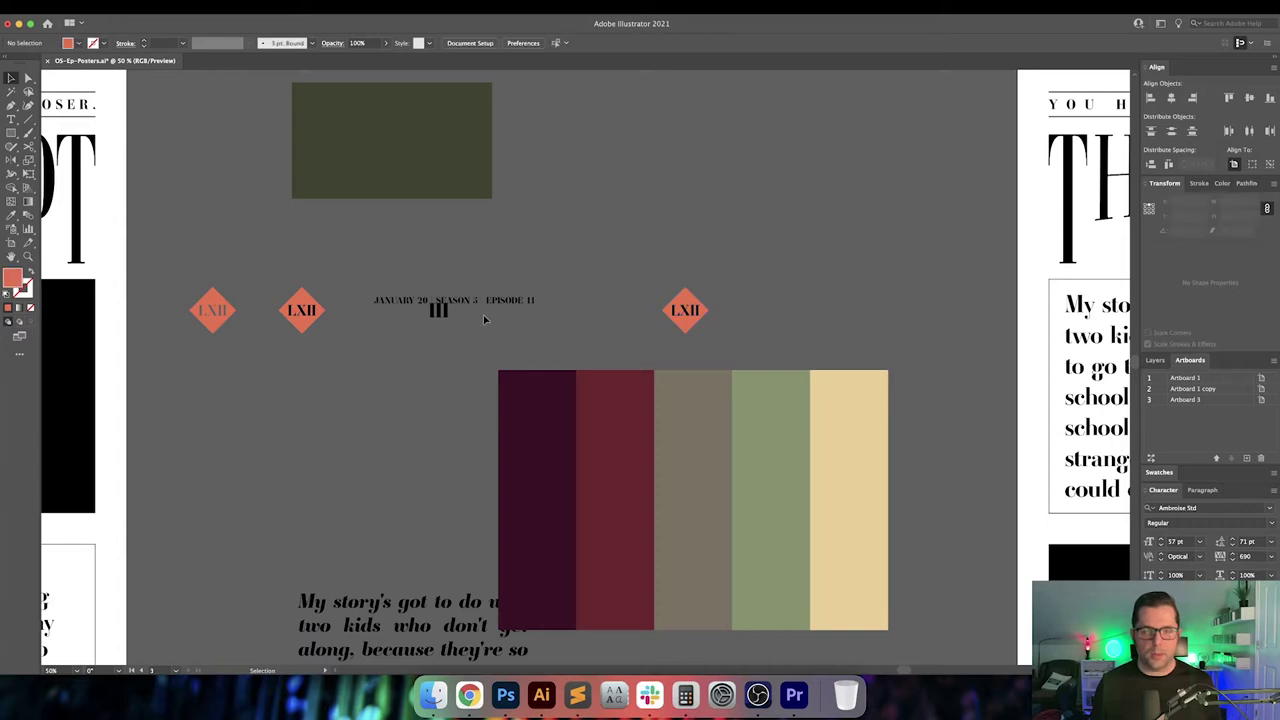
Add a new text line reading "XXV" above the duplicated diamond badge
{"action": "left_click", "coordinate": [443, 311]}
{"action": "left_click", "coordinate": [482, 331]}
{"action": "left_click_drag", "start_coordinate": [589, 328], "coordinate": [467, 343]}
{"action": "key", "text": "t"}
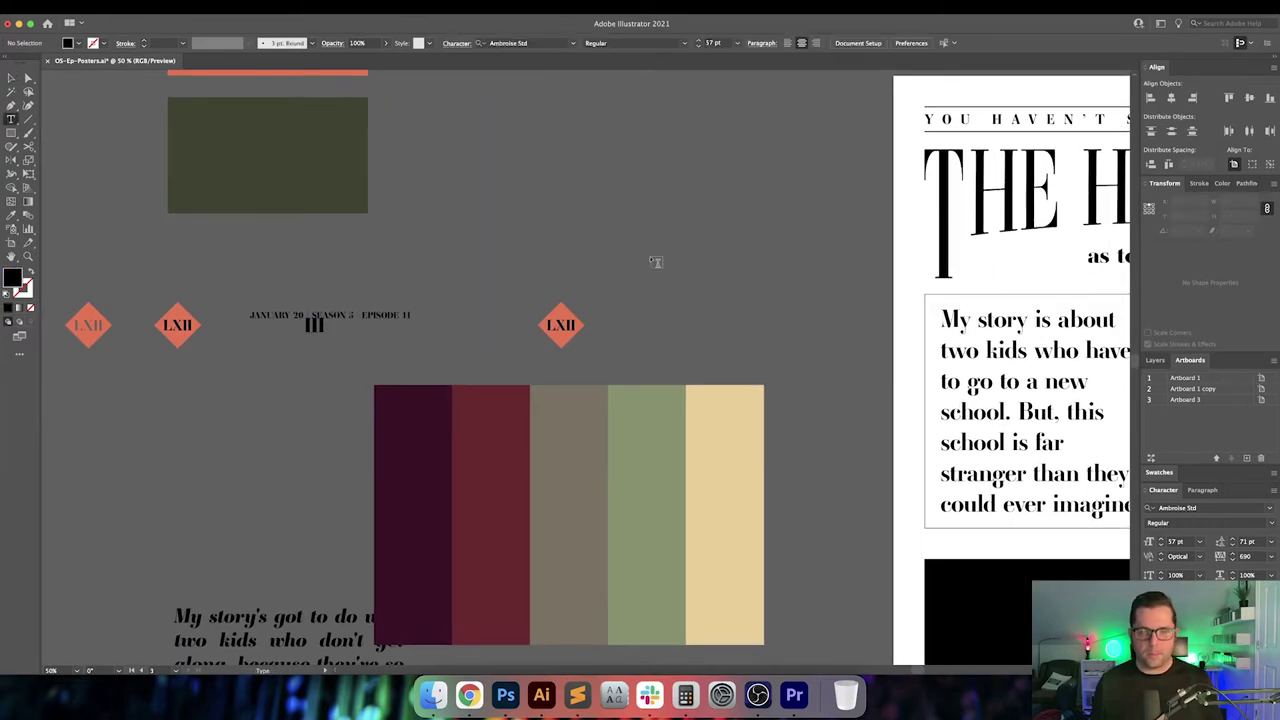
{"action": "left_click", "coordinate": [657, 260]}
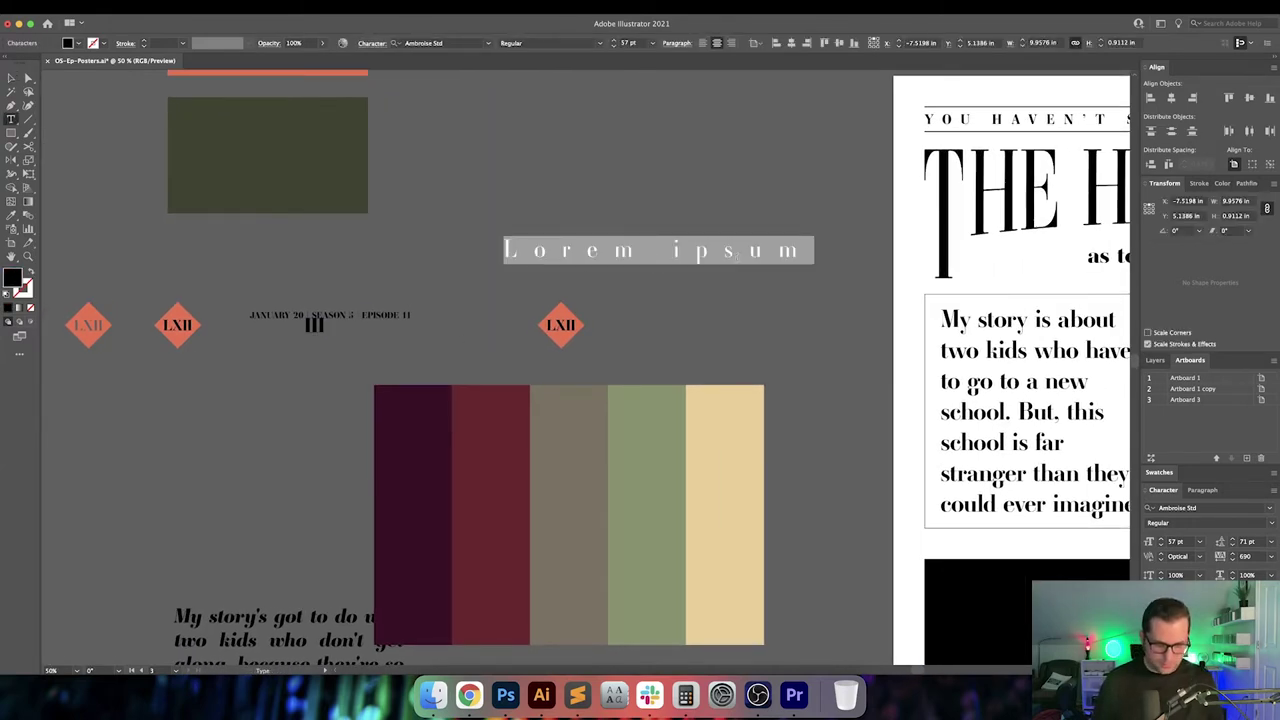
{"action": "type", "text": "XXV"}
Set the tracking of the XXV text to 0
{"action": "key", "text": "super+a"}
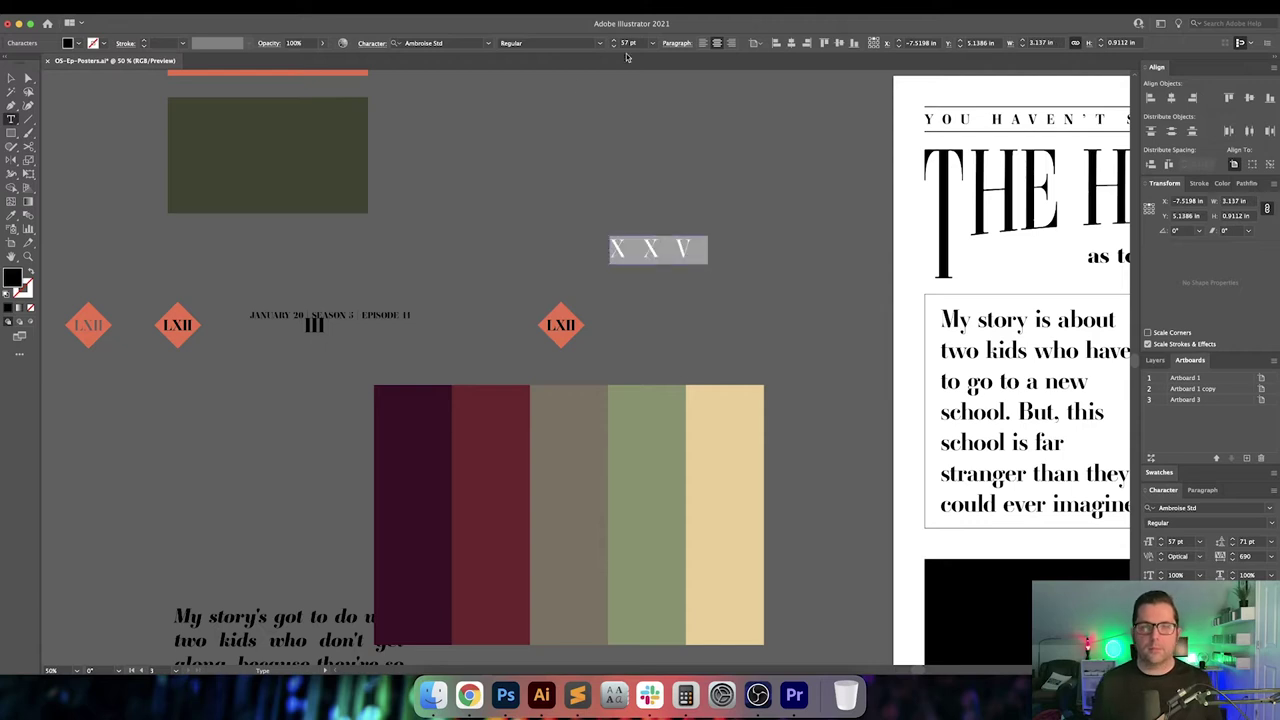
{"action": "left_click", "coordinate": [630, 43]}
{"action": "double_click", "coordinate": [1246, 557]}
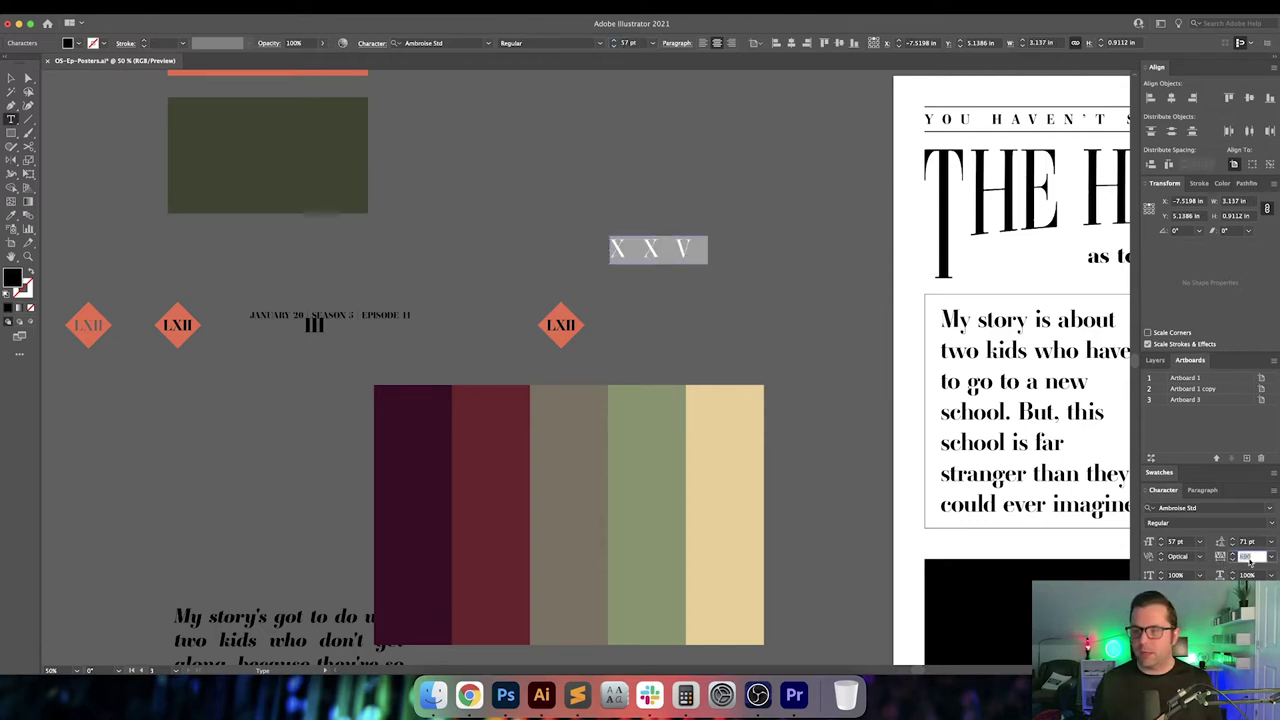
{"action": "type", "text": "0"}
{"action": "key", "text": "Return"}
{"action": "key", "text": "Escape"}
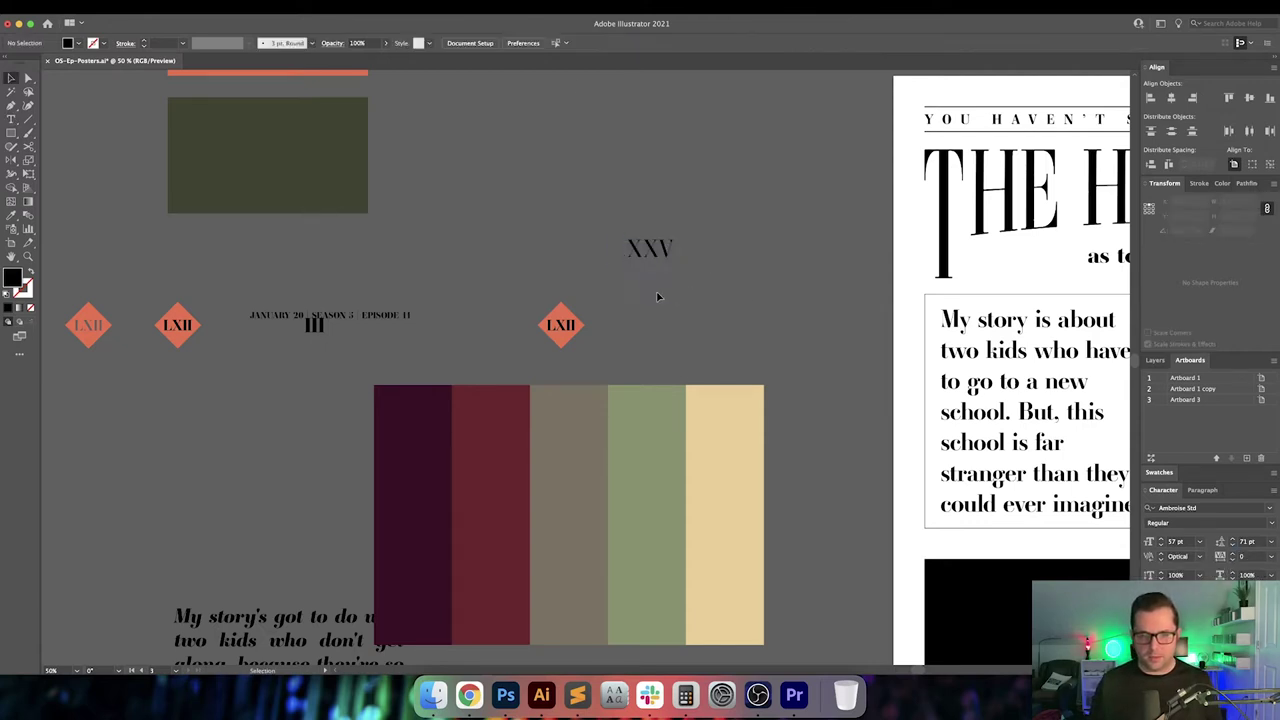
Set the XXV text to Bold and move it beside the duplicated LXII badge
{"action": "scroll", "coordinate": [657, 294], "scroll_direction": "up", "scroll_amount": 3}
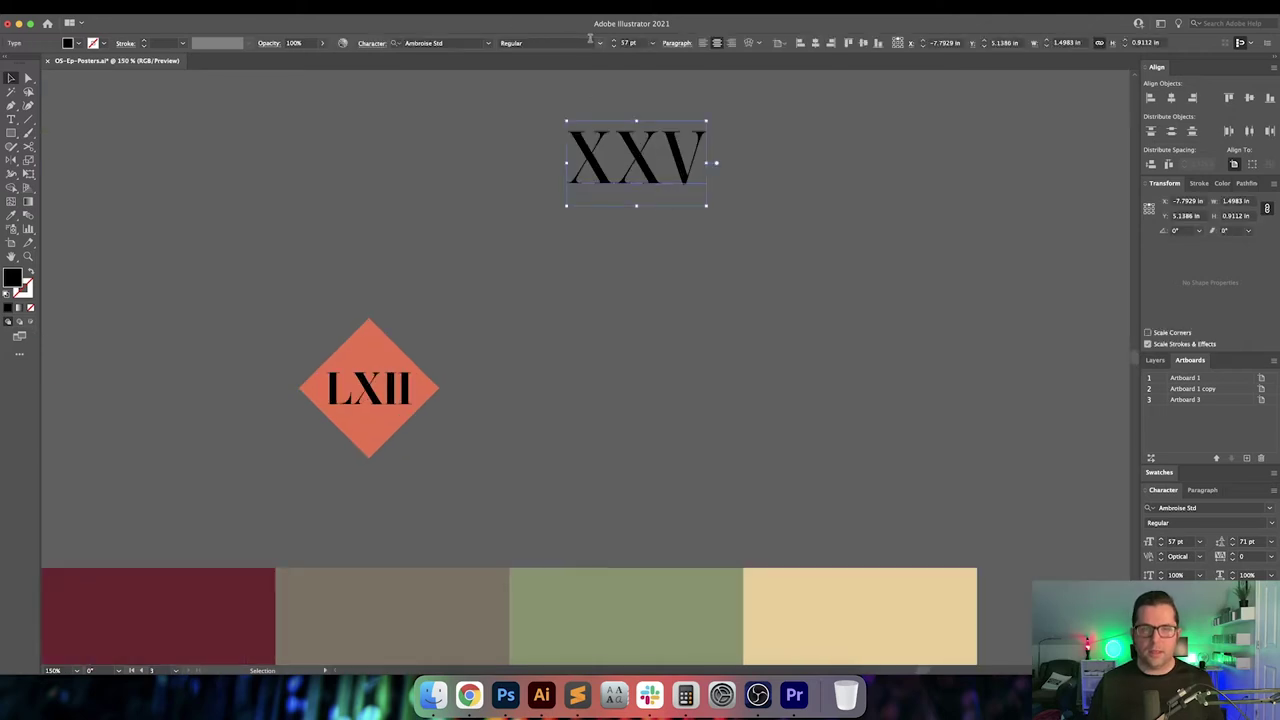
{"action": "left_click", "coordinate": [590, 40]}
{"action": "left_click", "coordinate": [560, 118]}
{"action": "left_click_drag", "start_coordinate": [575, 152], "coordinate": [490, 373]}
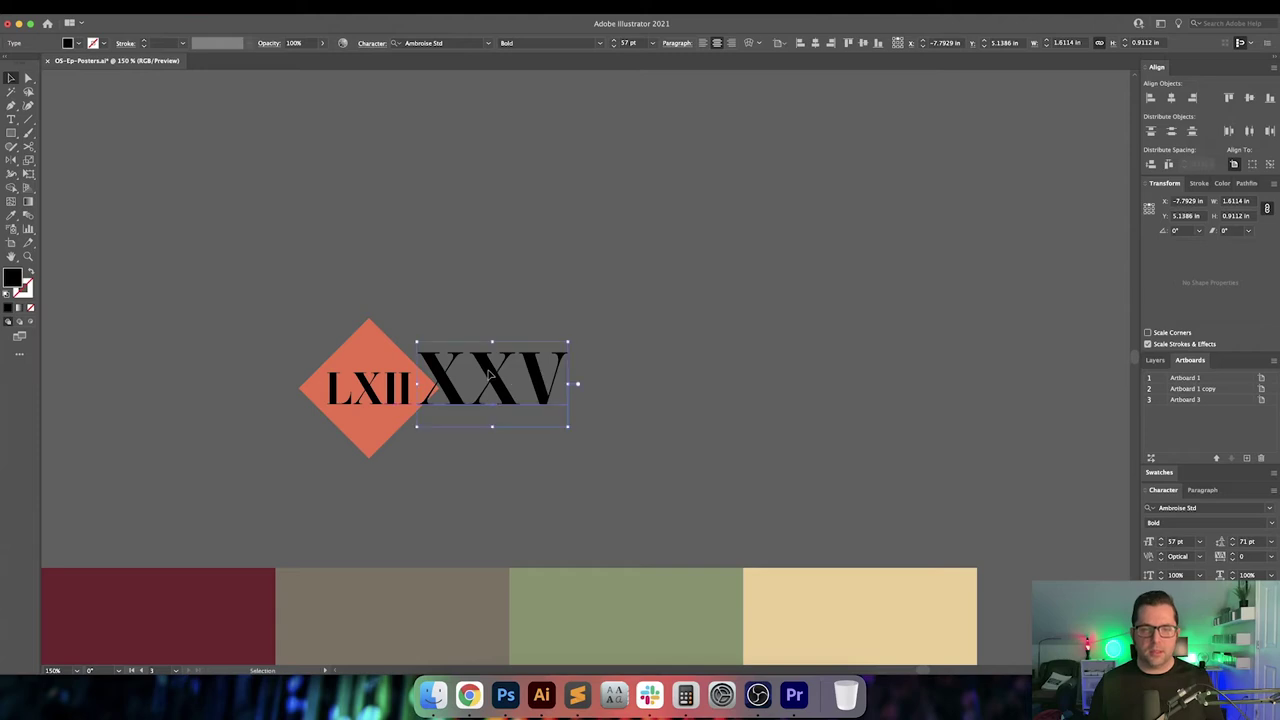
Replace the loose XXV text with "LXII" for a size comparison with the badge's numeral
{"action": "double_click", "coordinate": [490, 373]}
{"action": "type", "text": "LXII"}
{"action": "key", "text": "Escape"}
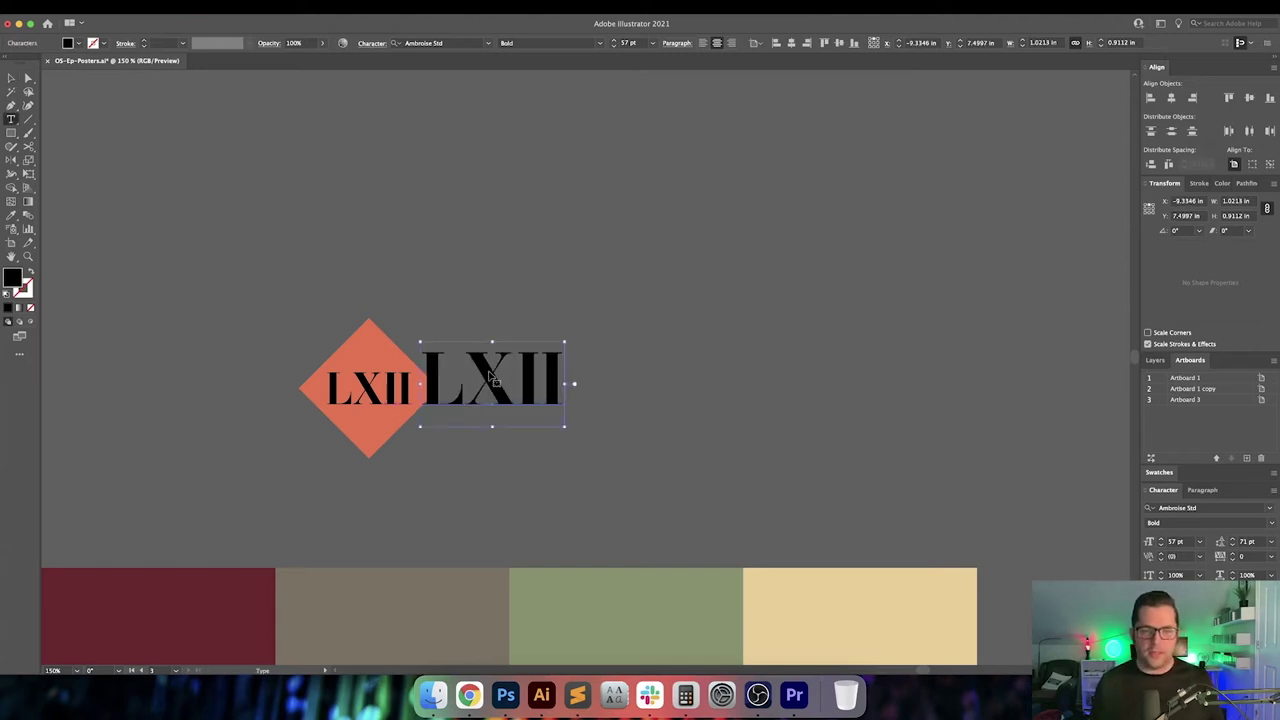
Reduce the loose LXII text to 35 pt to match the badge's numeral
{"action": "left_click", "coordinate": [641, 43]}
{"action": "key", "text": "shift+Down"}
{"action": "key", "text": "shift+Down"}
{"action": "key", "text": "shift+Down"}
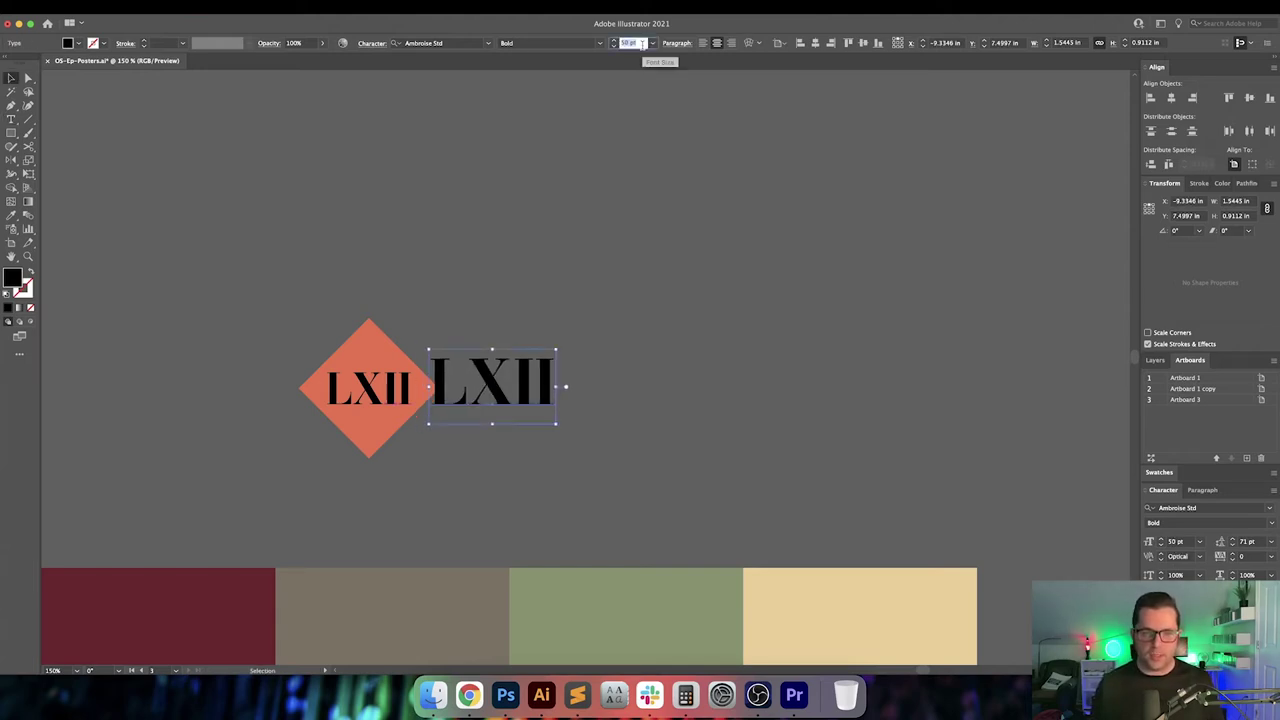
{"action": "key", "text": "shift+Up"}
{"action": "key", "text": "Down"}
{"action": "key", "text": "Down"}
{"action": "key", "text": "Down"}
{"action": "key", "text": "Down"}
{"action": "key", "text": "Down"}
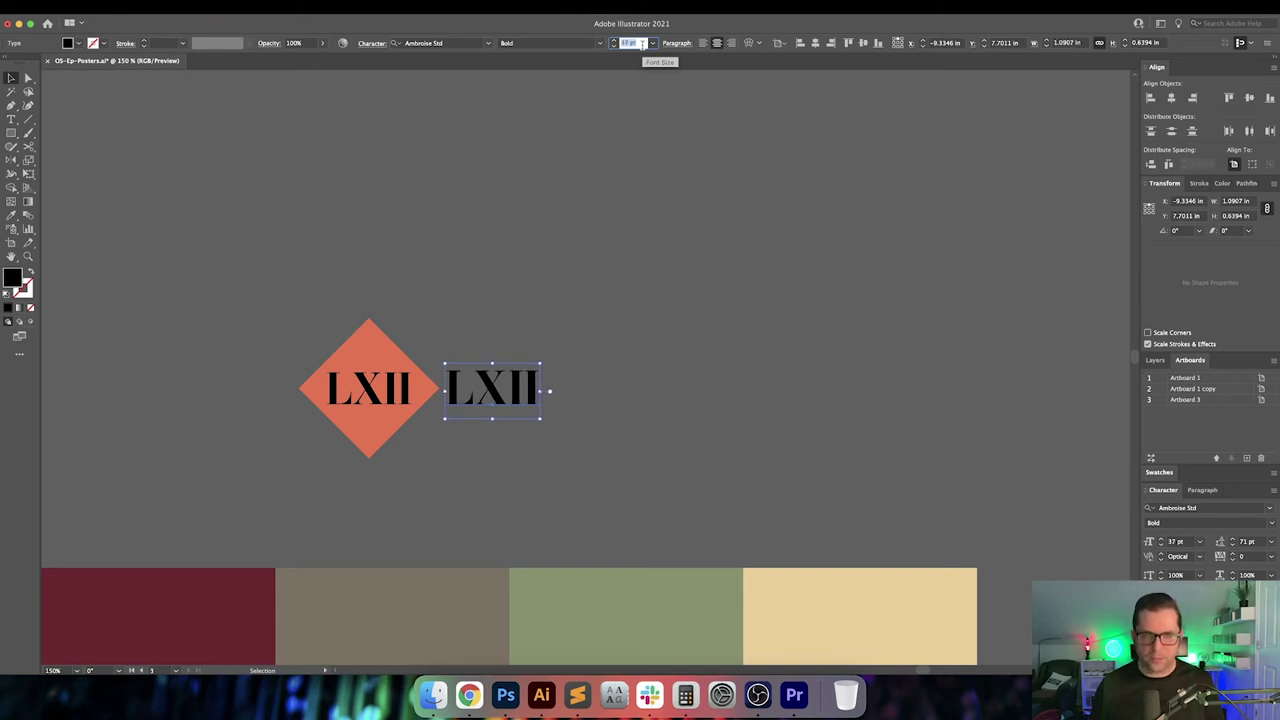
{"action": "key", "text": "Return"}
Overlay the loose LXII text on the badge's numeral and test font sizes between 33 and 35 pt
{"action": "scroll", "coordinate": [362, 365], "scroll_direction": "up", "scroll_amount": 2}
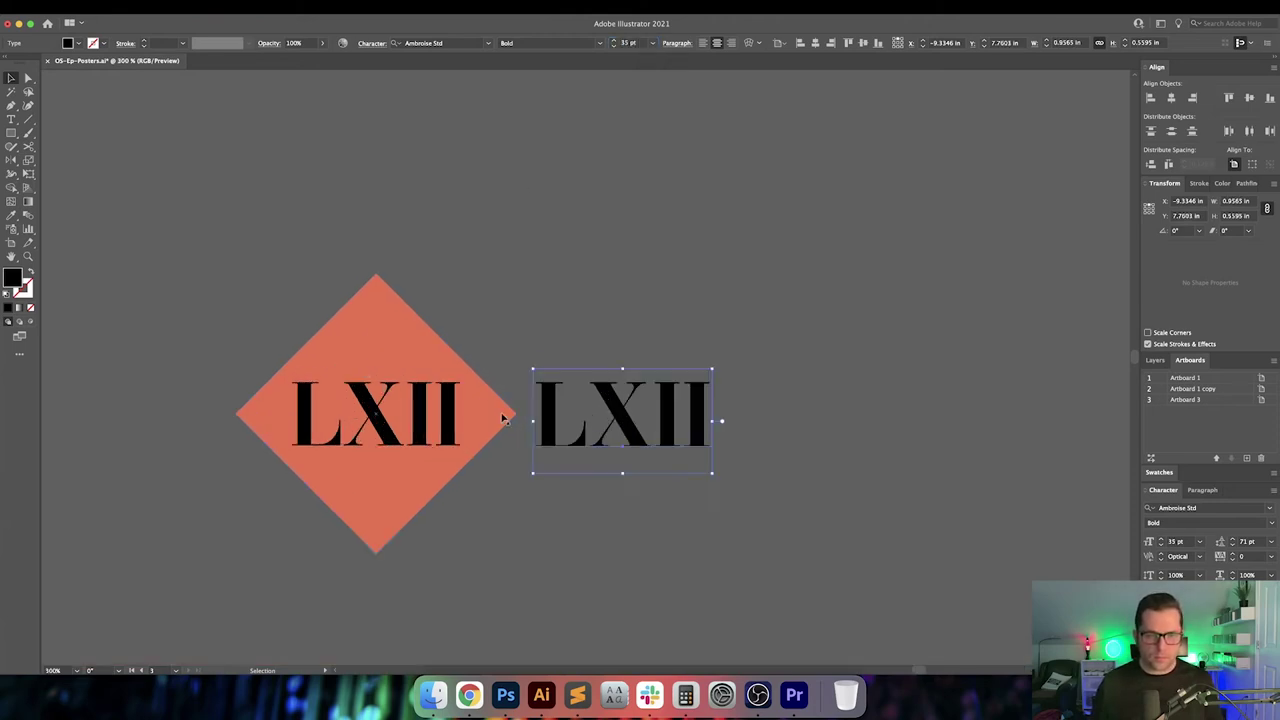
{"action": "left_click_drag", "start_coordinate": [598, 426], "coordinate": [371, 415]}
{"action": "left_click", "coordinate": [613, 46]}
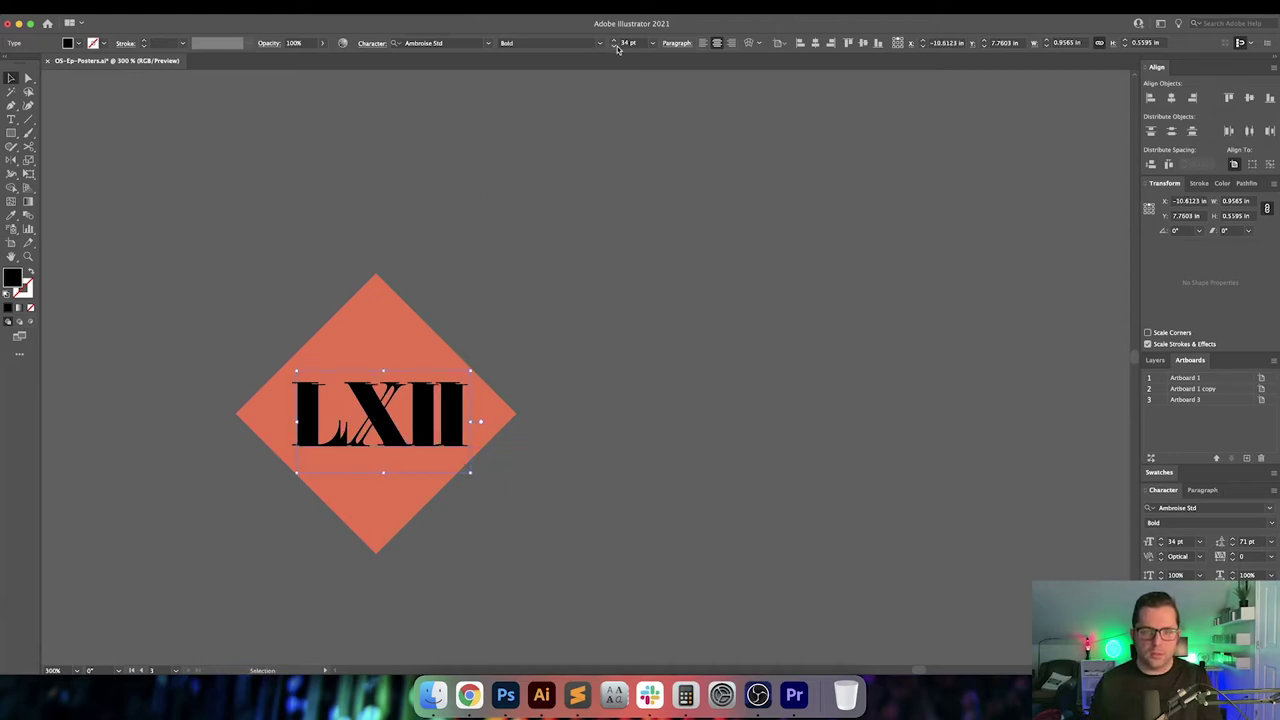
{"action": "left_click", "coordinate": [613, 46]}
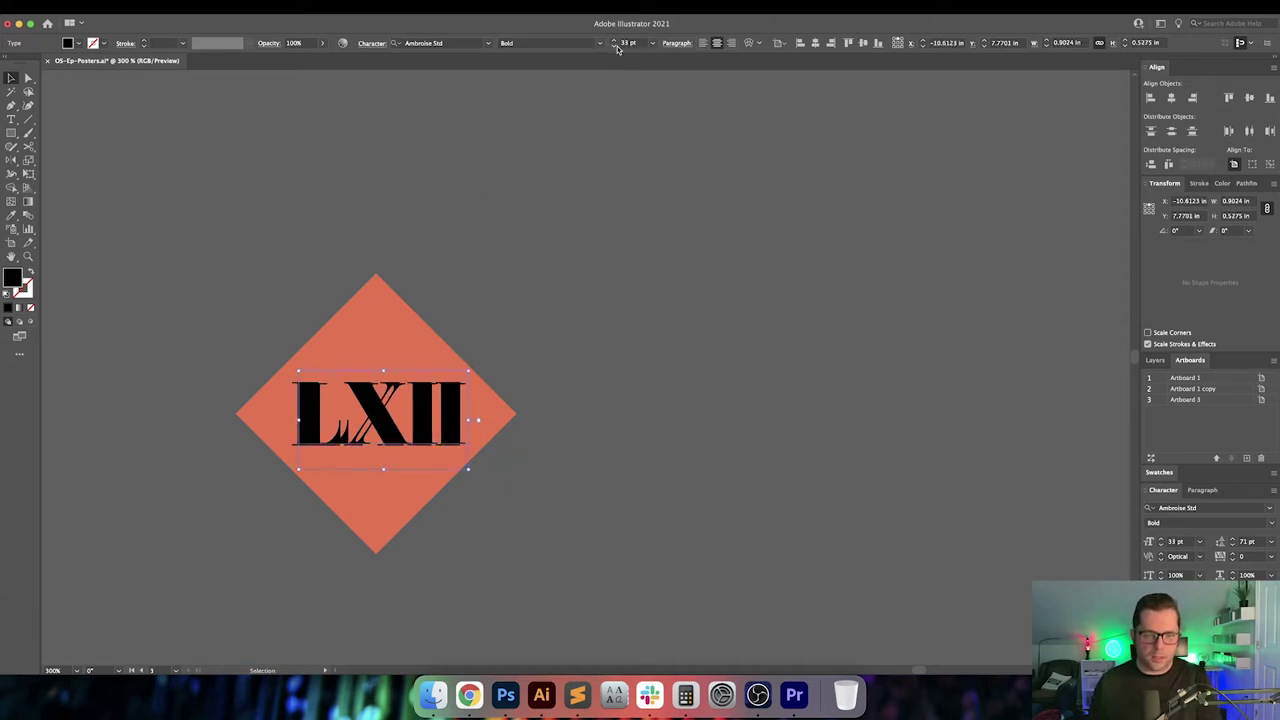
{"action": "left_click", "coordinate": [614, 41]}
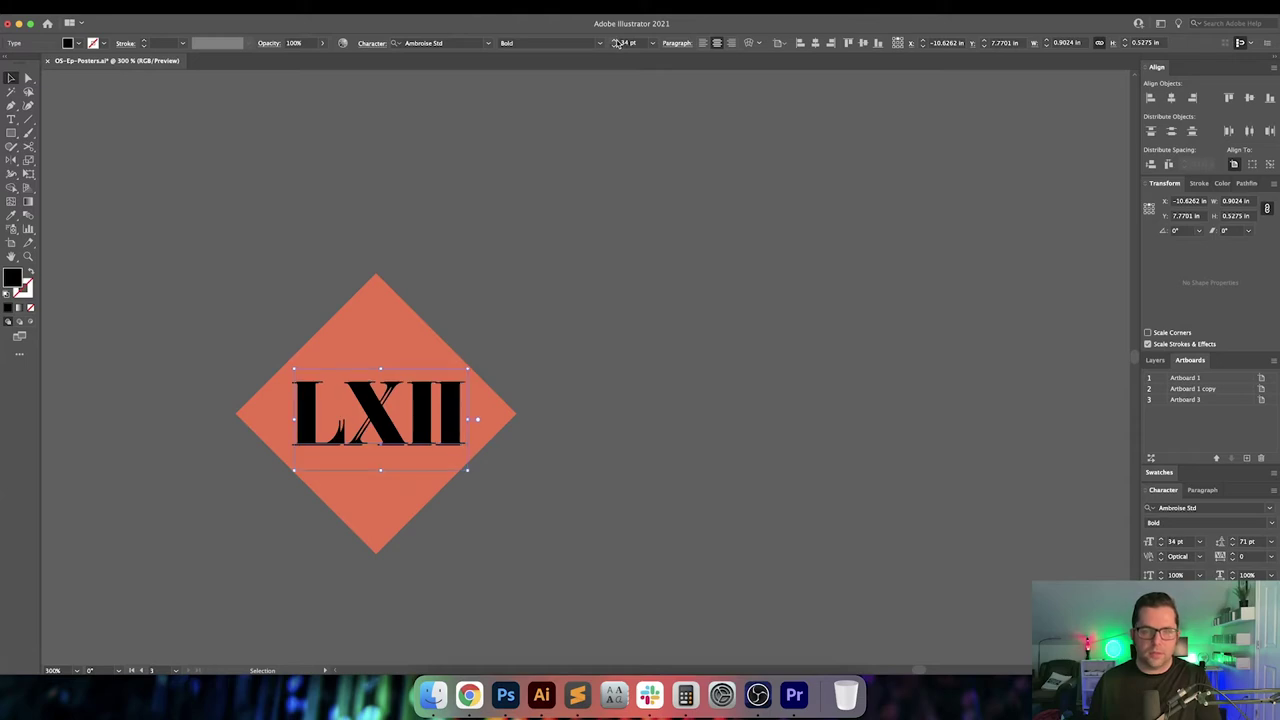
{"action": "left_click", "coordinate": [616, 42]}
{"action": "left_click", "coordinate": [616, 42]}
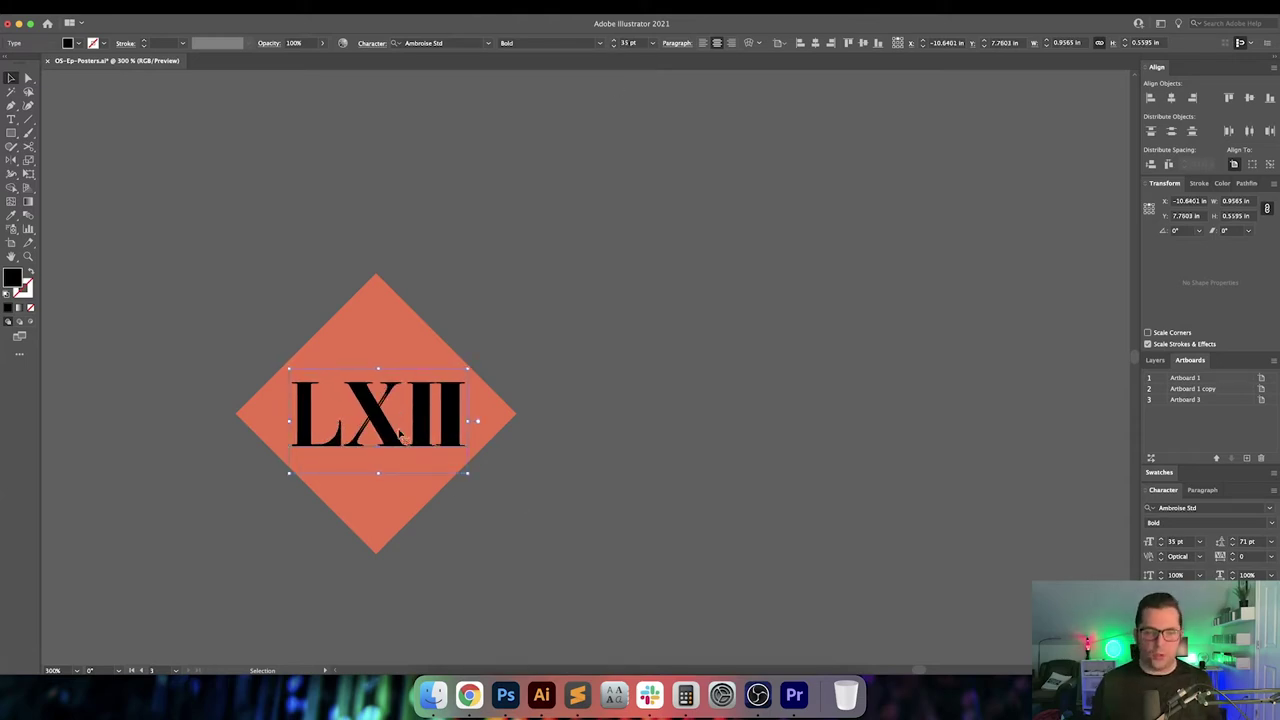
Move the loose LXII text off the badge and change it to "XXV"
{"action": "left_click_drag", "start_coordinate": [383, 432], "coordinate": [760, 432]}
{"action": "key", "text": "t"}
{"action": "double_click", "coordinate": [736, 424]}
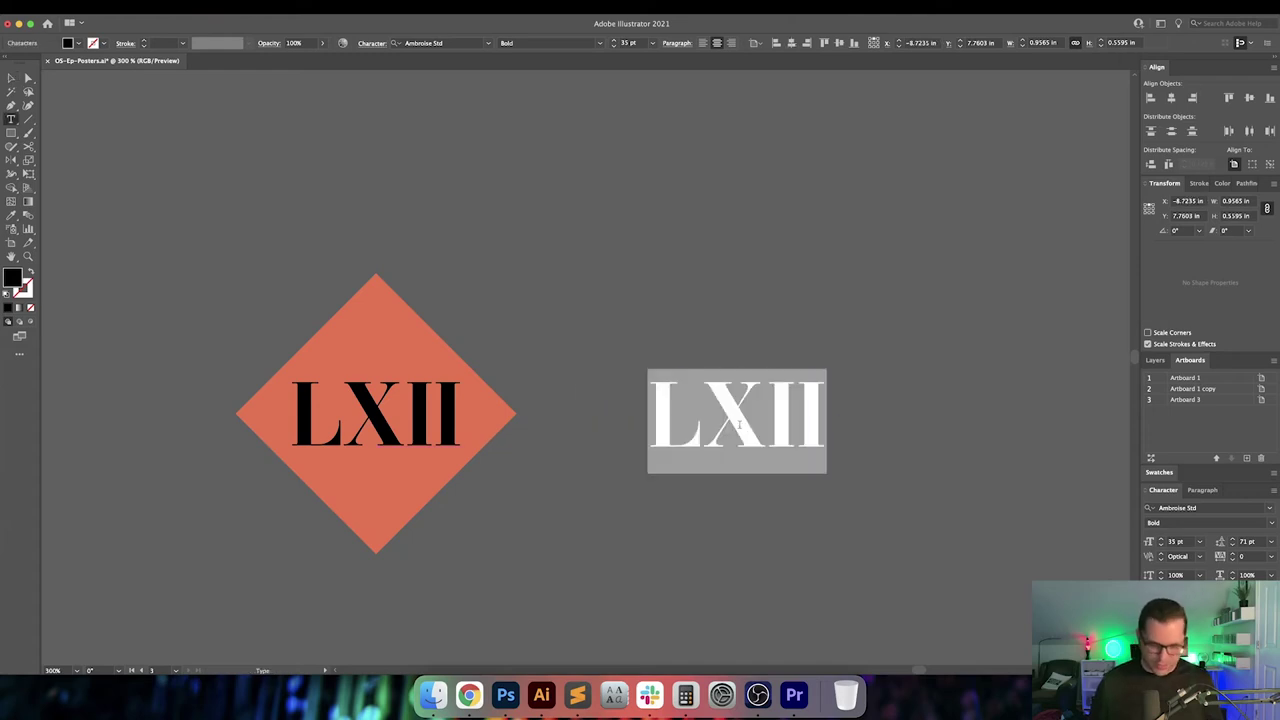
{"action": "type", "text": "XXV"}
{"action": "key", "text": "Escape"}
{"action": "left_click", "coordinate": [751, 337]}
{"action": "scroll", "coordinate": [808, 303], "scroll_direction": "left", "scroll_amount": 3}
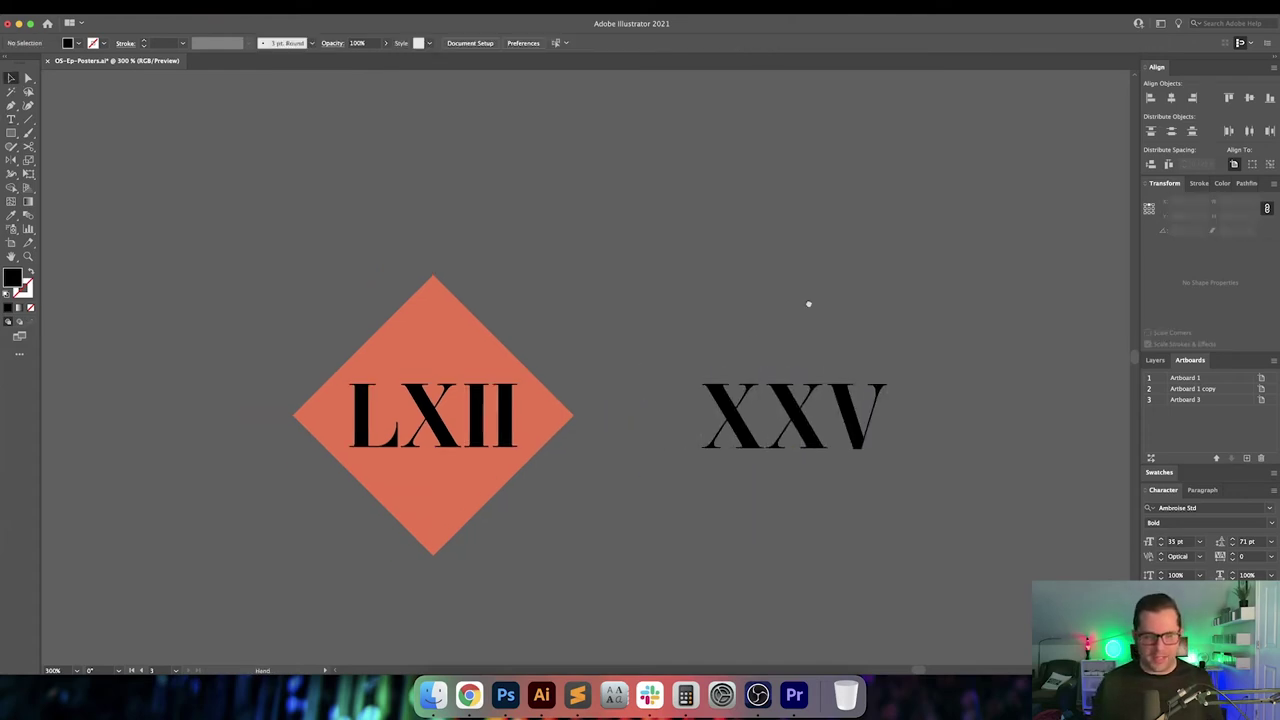
Delete the outlined LXII numeral from the duplicated badge, keeping the orange diamond
{"action": "left_click", "coordinate": [554, 390]}
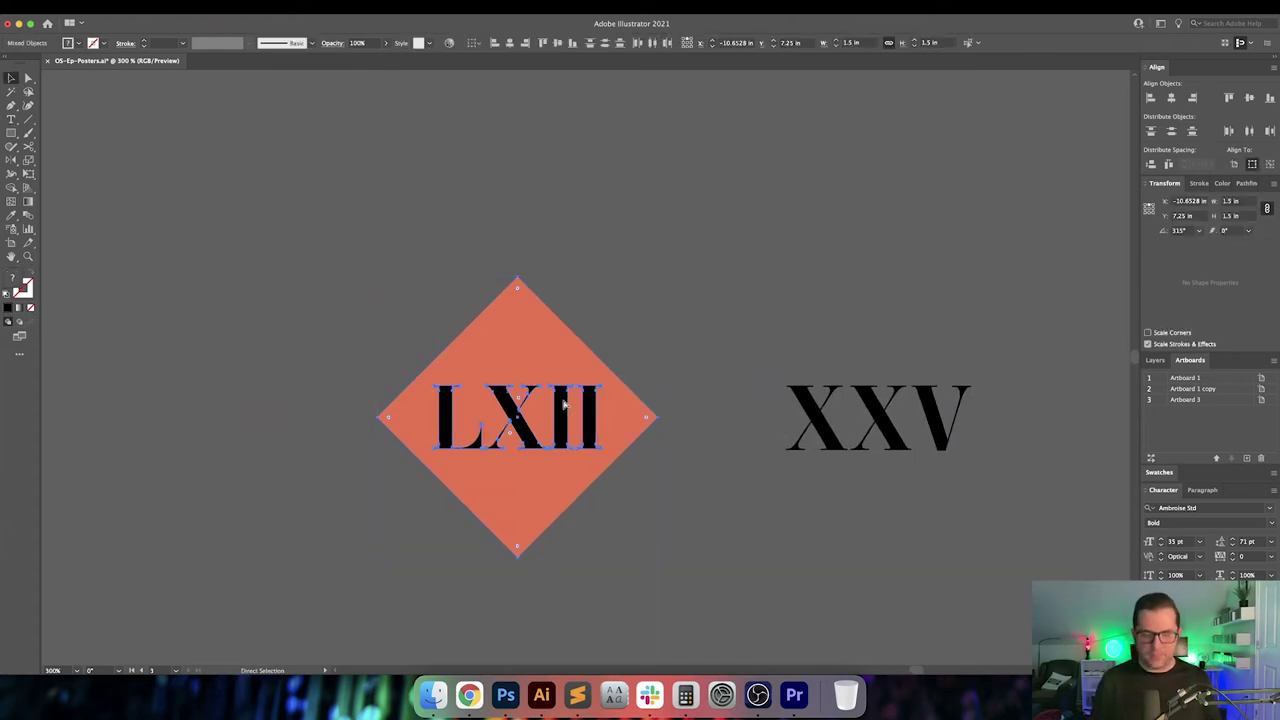
{"action": "scroll", "coordinate": [640, 350], "scroll_direction": "right", "scroll_amount": 2}
{"action": "left_click", "coordinate": [540, 415]}
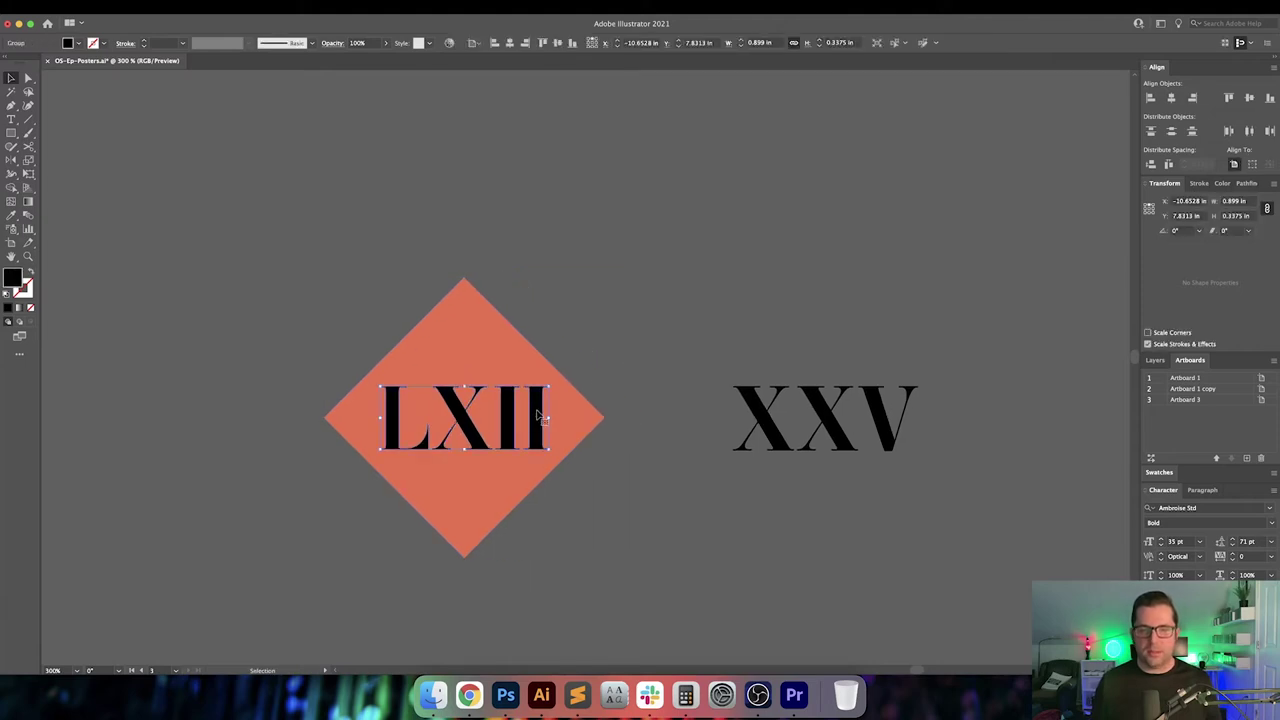
{"action": "left_click_drag", "start_coordinate": [538, 407], "coordinate": [598, 215]}
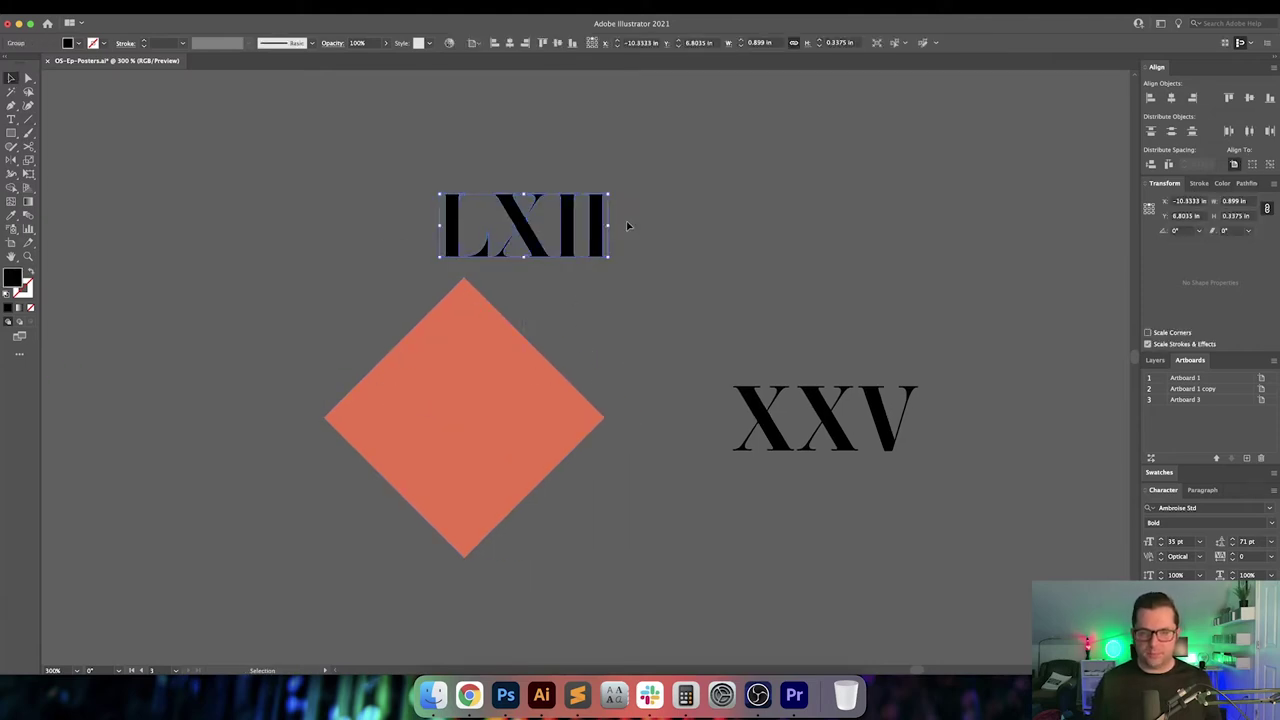
{"action": "key", "text": "Delete"}
Convert the XXV text to outlines and center it on the orange diamond
{"action": "left_click", "coordinate": [778, 420]}
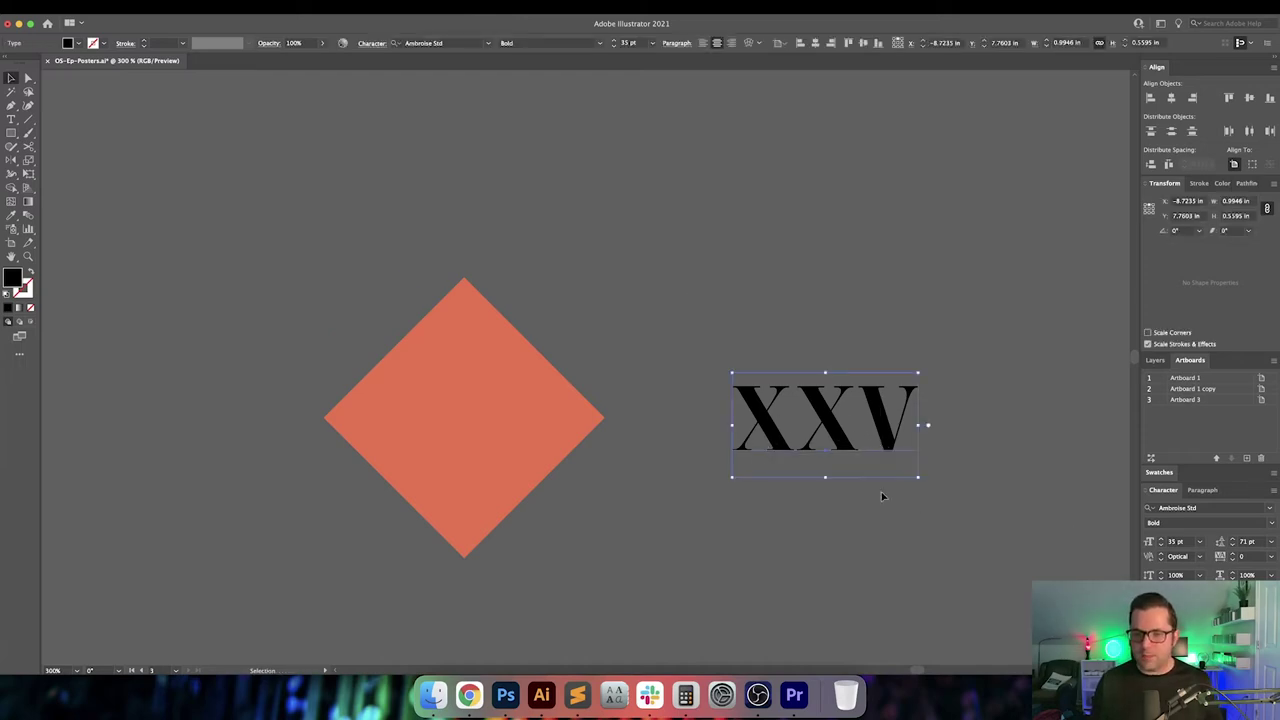
{"action": "left_click", "coordinate": [933, 522]}
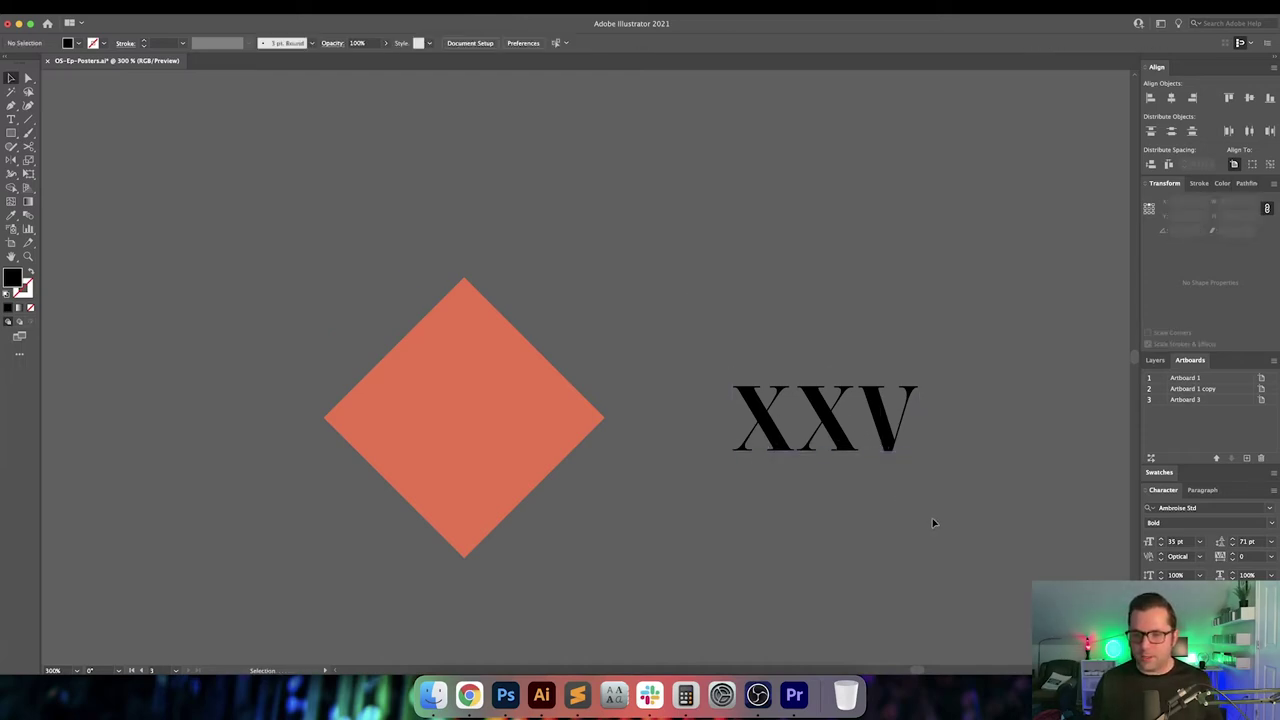
{"action": "left_click", "coordinate": [860, 427]}
{"action": "left_click", "coordinate": [449, 443], "text": "shift"}
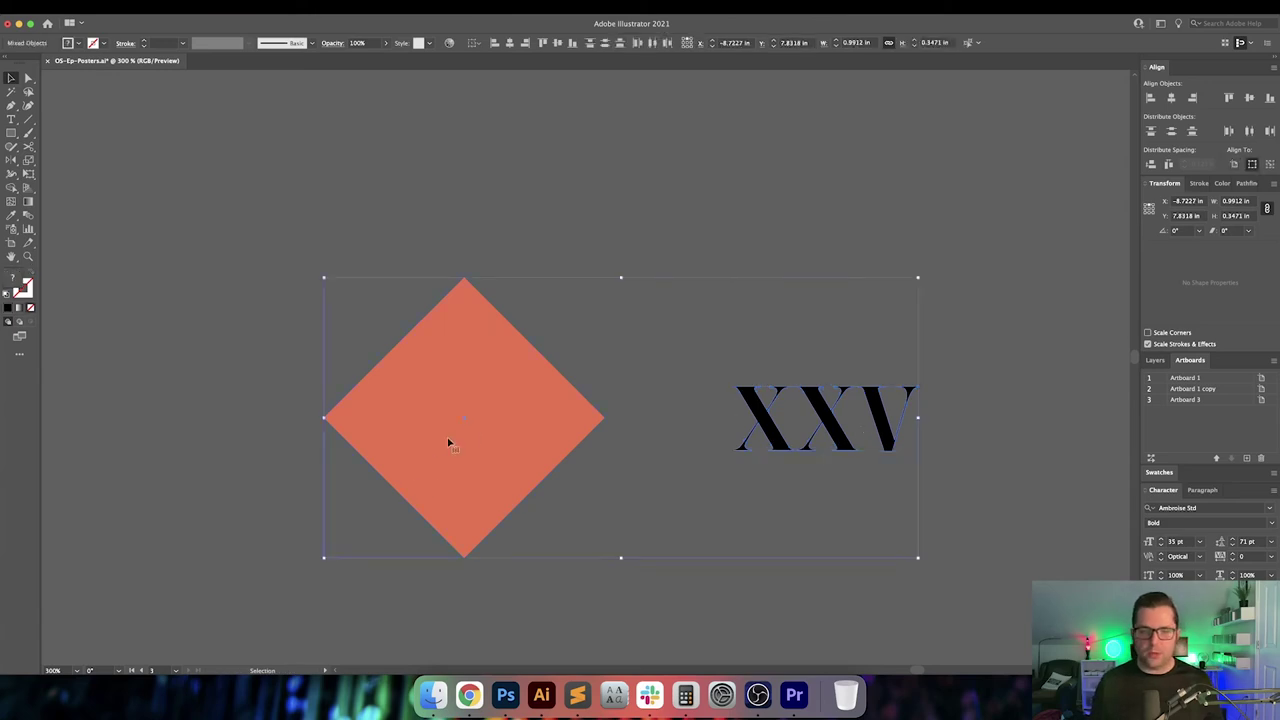
{"action": "left_click", "coordinate": [510, 43]}
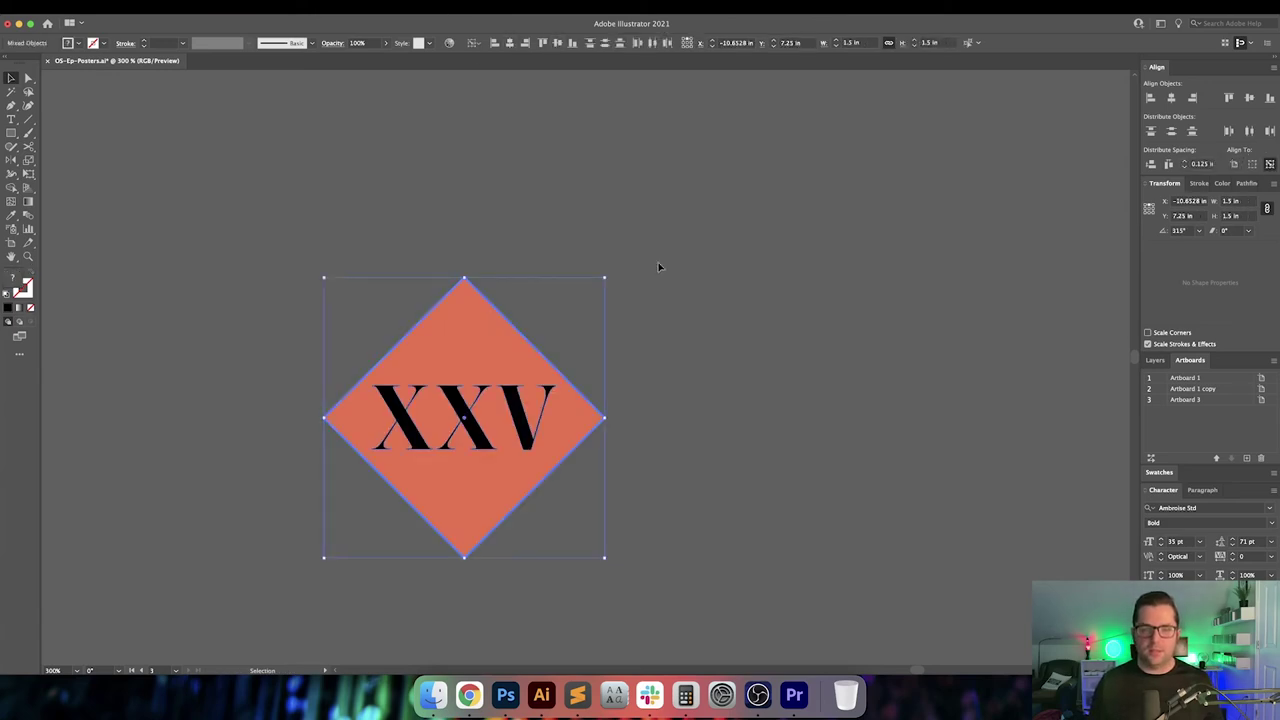
Cut the outlined XXV numeral out of the orange diamond with Minus Front
{"action": "left_click", "coordinate": [645, 390]}
{"action": "key", "text": "super+minus"}
{"action": "key", "text": "super+minus"}
{"action": "key", "text": "super+minus"}
{"action": "key", "text": "super+minus"}
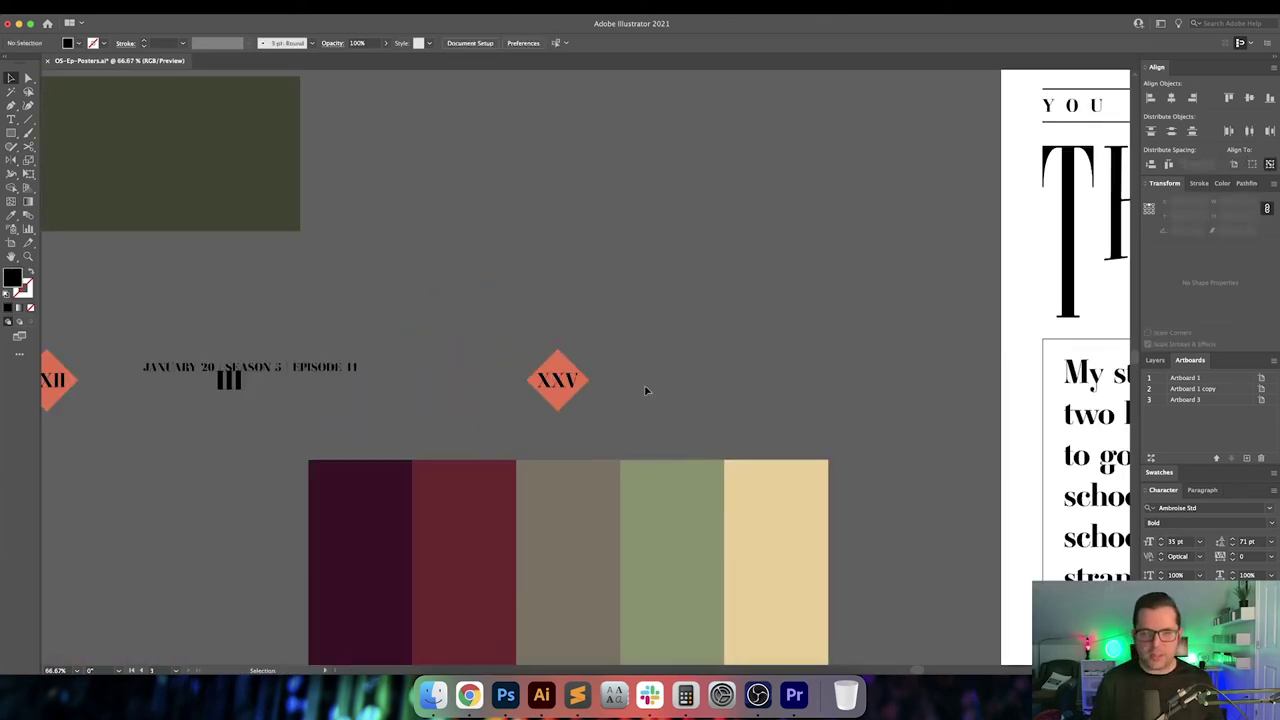
{"action": "left_click_drag", "start_coordinate": [645, 390], "coordinate": [369, 386]}
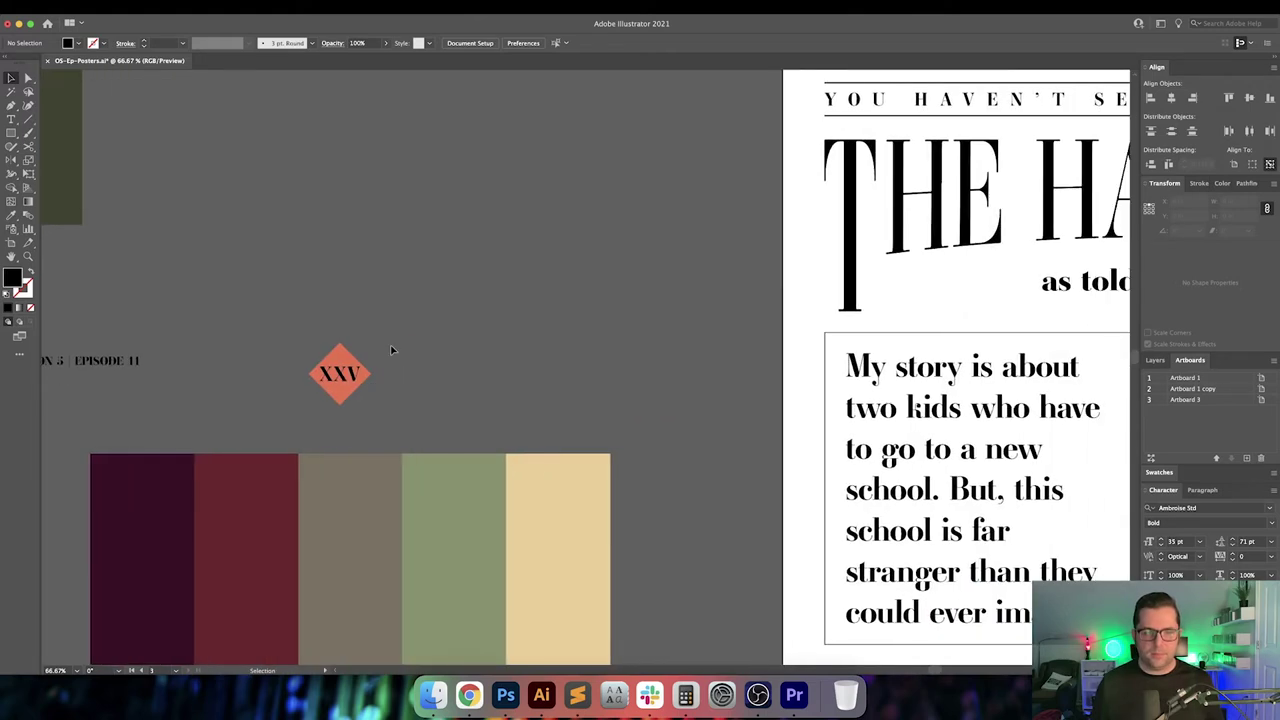
{"action": "left_click", "coordinate": [340, 372]}
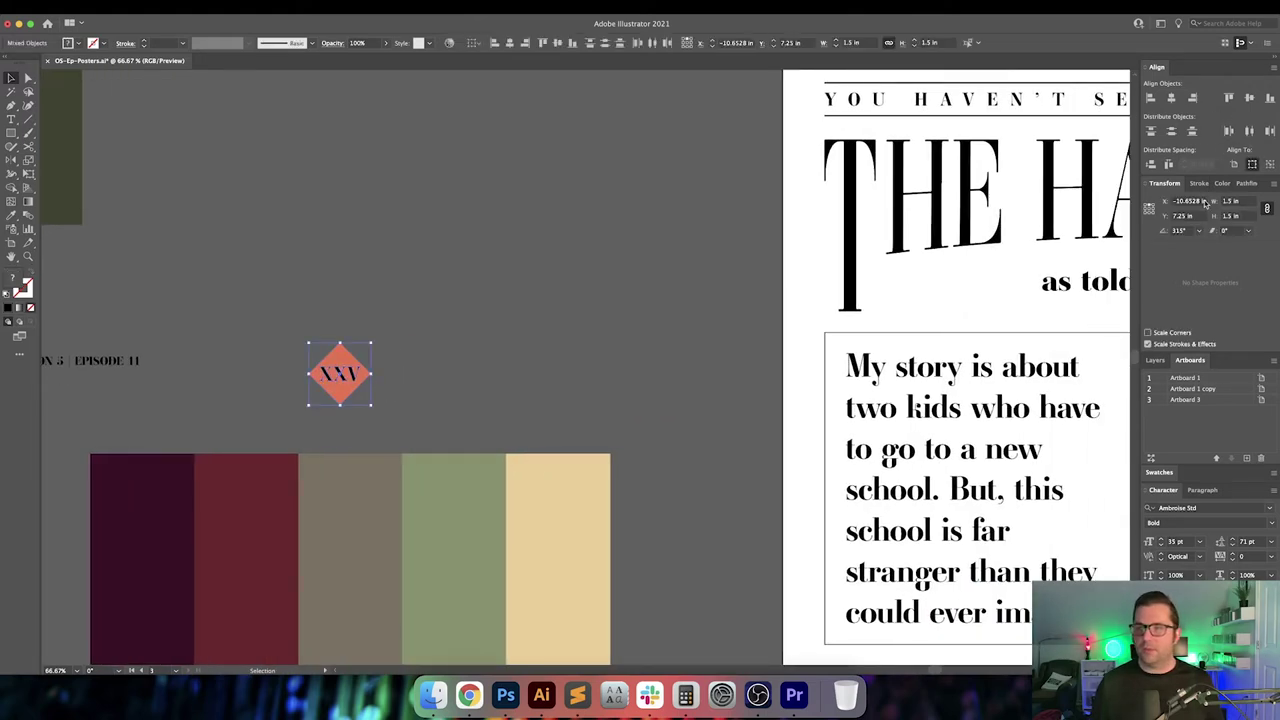
{"action": "left_click", "coordinate": [1242, 185]}
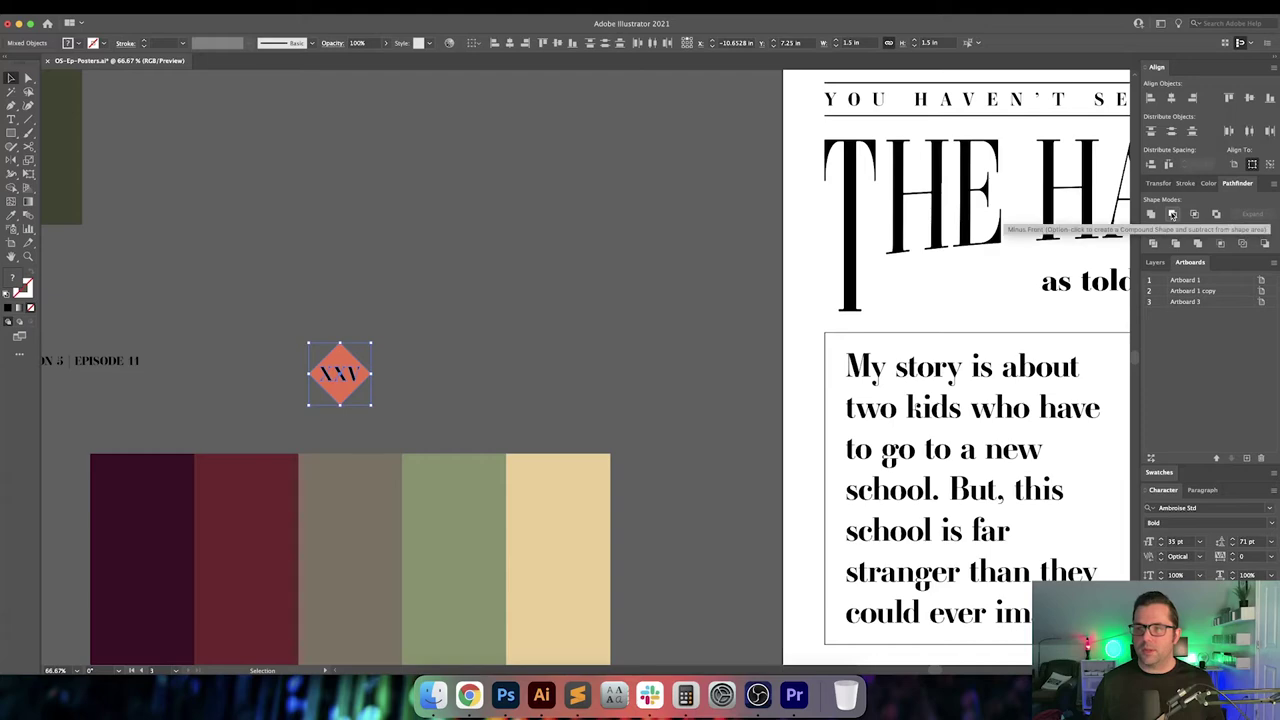
{"action": "left_click", "coordinate": [1172, 215]}
{"action": "left_click", "coordinate": [580, 320]}
{"action": "scroll", "coordinate": [487, 340], "scroll_direction": "left", "scroll_amount": 3}
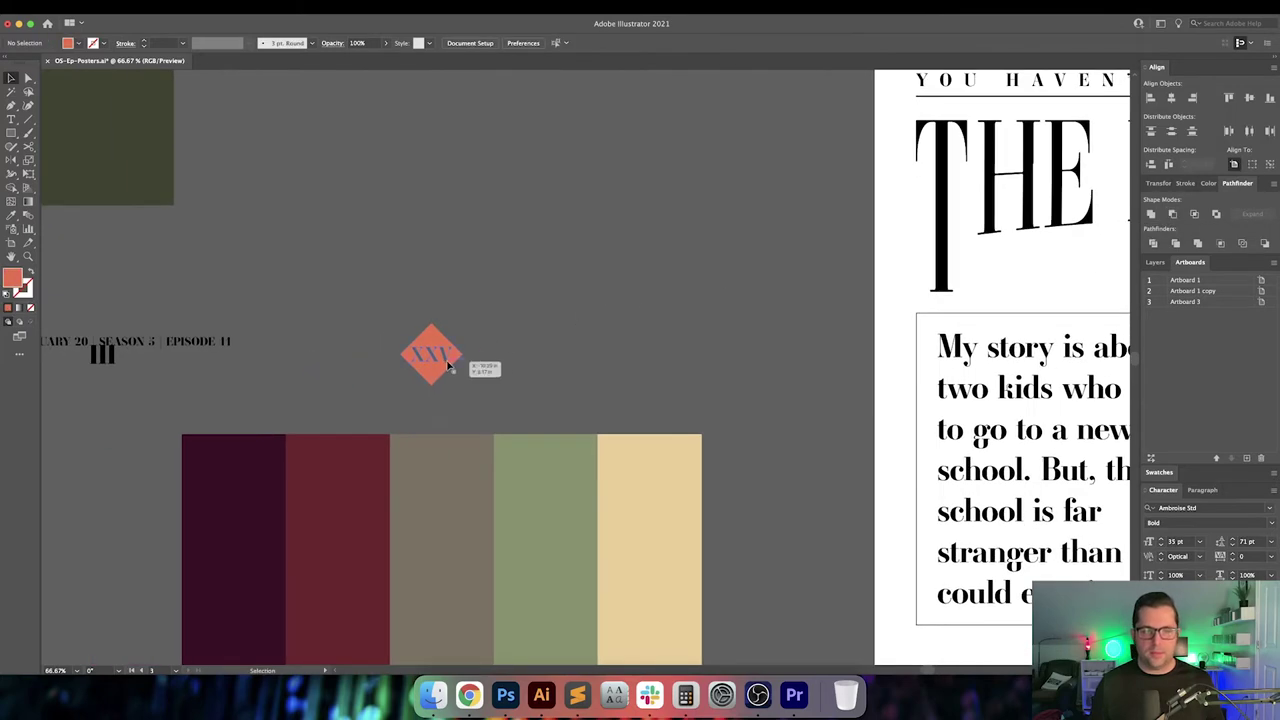
Move the XXV badge onto THE HATCHING poster, centered on the tall black rectangle's inner edge near its upper end
{"action": "left_click_drag", "start_coordinate": [449, 367], "coordinate": [817, 355]}
{"action": "scroll", "coordinate": [817, 355], "scroll_direction": "right", "scroll_amount": 3}
{"action": "scroll", "coordinate": [817, 355], "scroll_direction": "down", "scroll_amount": 2}
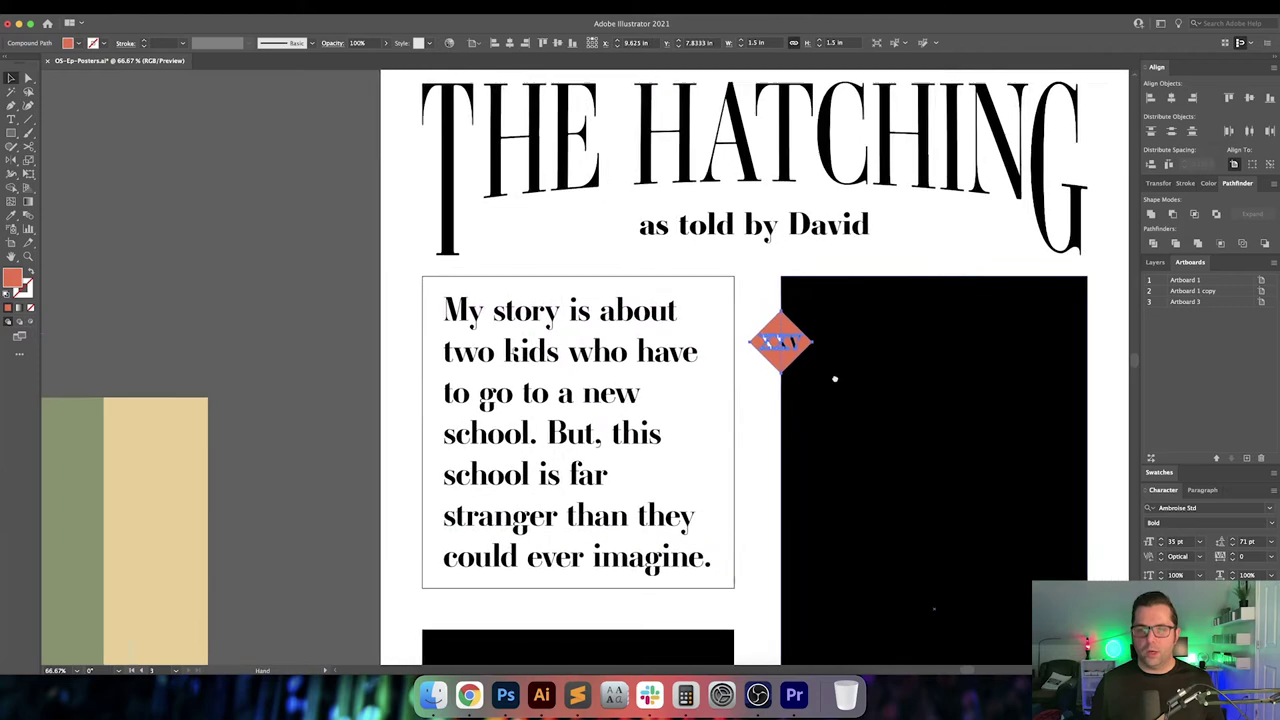
{"action": "key", "text": "super+0"}
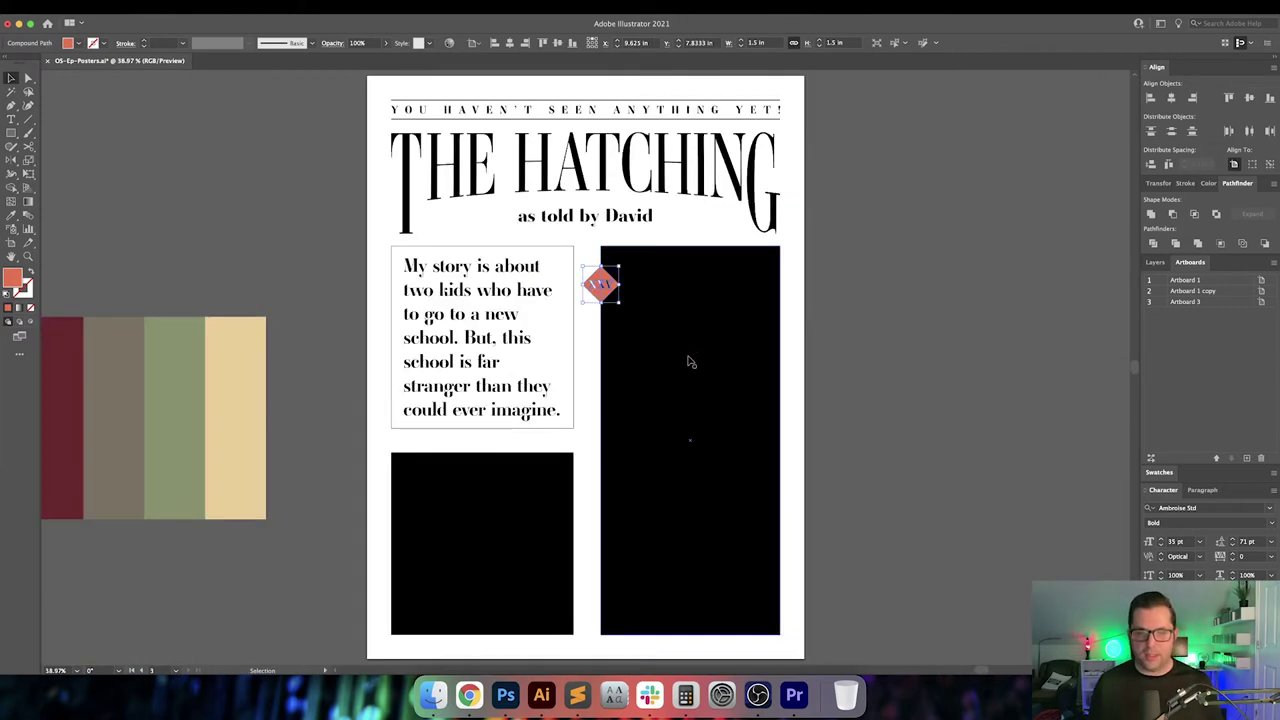
{"action": "left_click", "coordinate": [836, 350]}
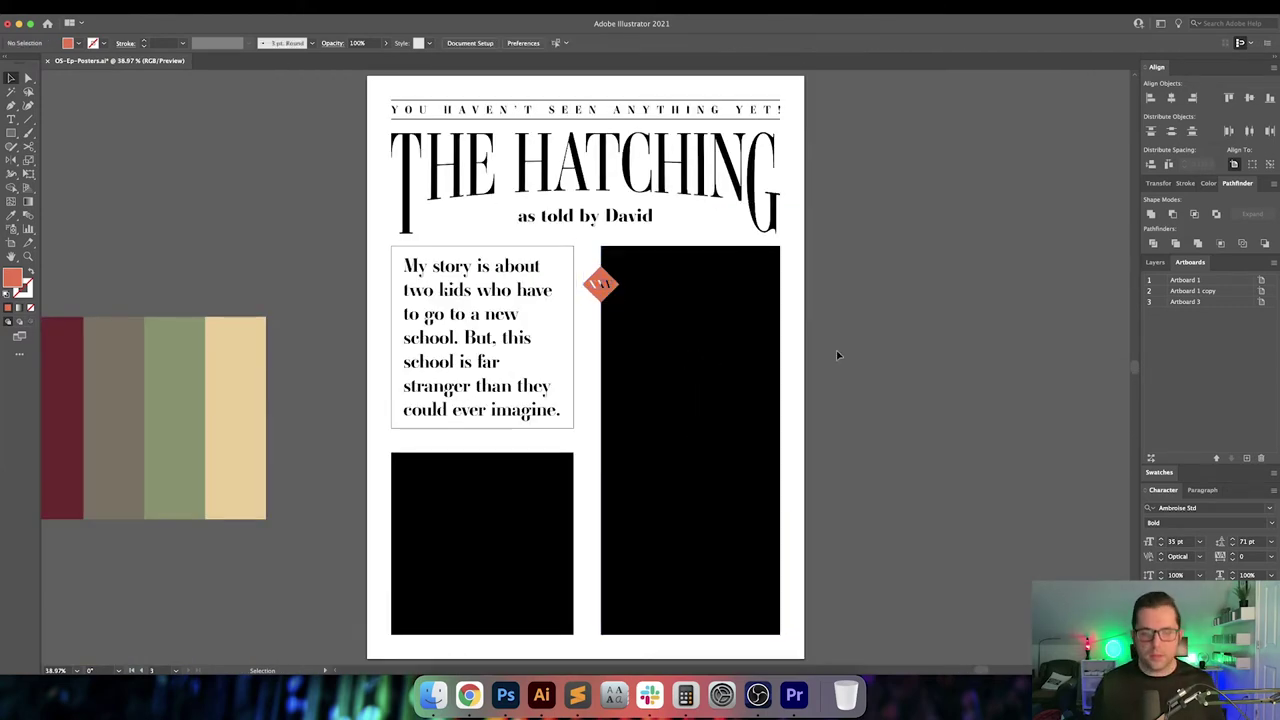
Check the badge placement on the finished THE VACANT LOT poster in Photoshop and return to THE HATCHING artboard in Illustrator
{"action": "left_click_drag", "start_coordinate": [630, 302], "coordinate": [644, 286]}
{"action": "left_click_drag", "start_coordinate": [225, 311], "coordinate": [448, 327]}
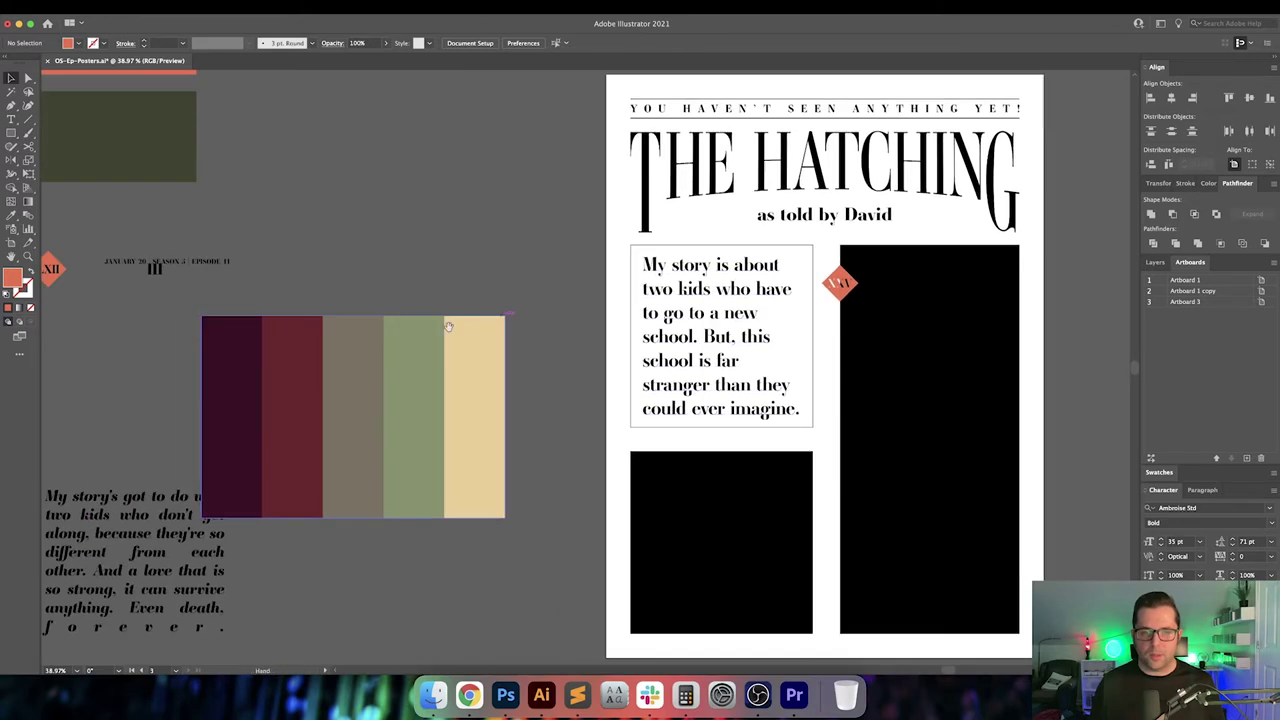
{"action": "scroll", "coordinate": [448, 326], "scroll_direction": "left", "scroll_amount": 10}
{"action": "left_click", "coordinate": [504, 690]}
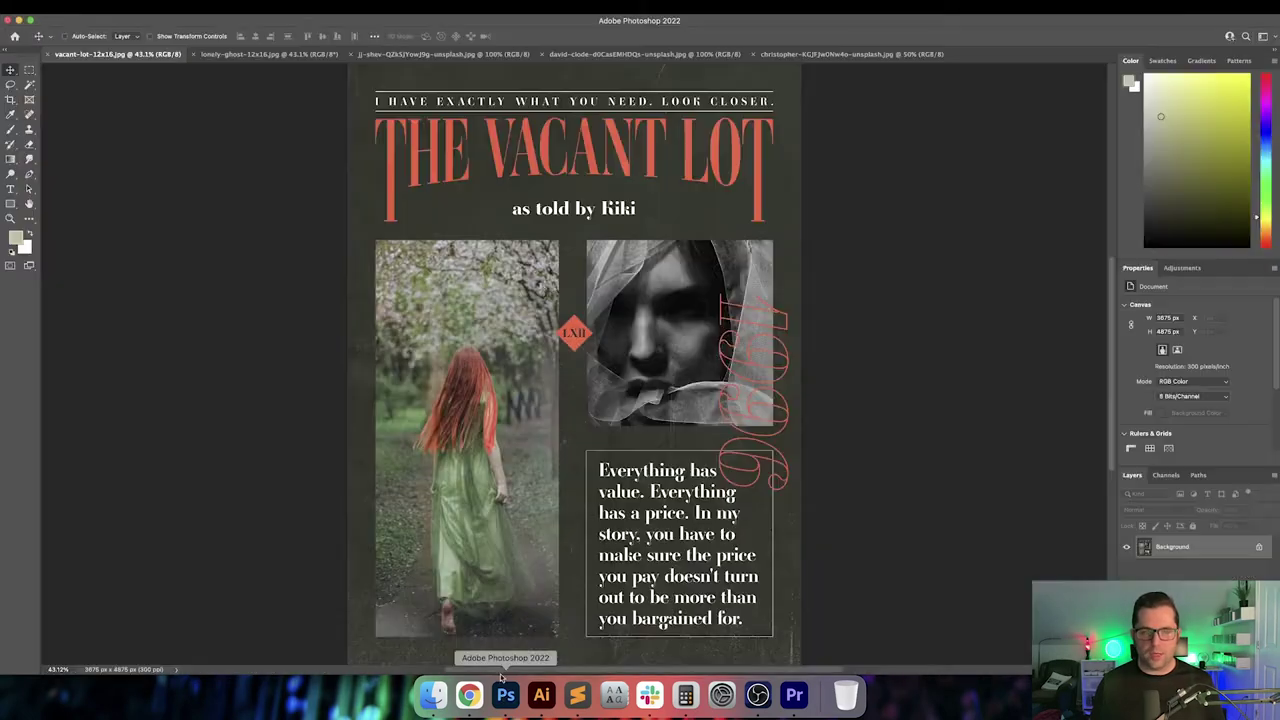
{"action": "left_click", "coordinate": [537, 697]}
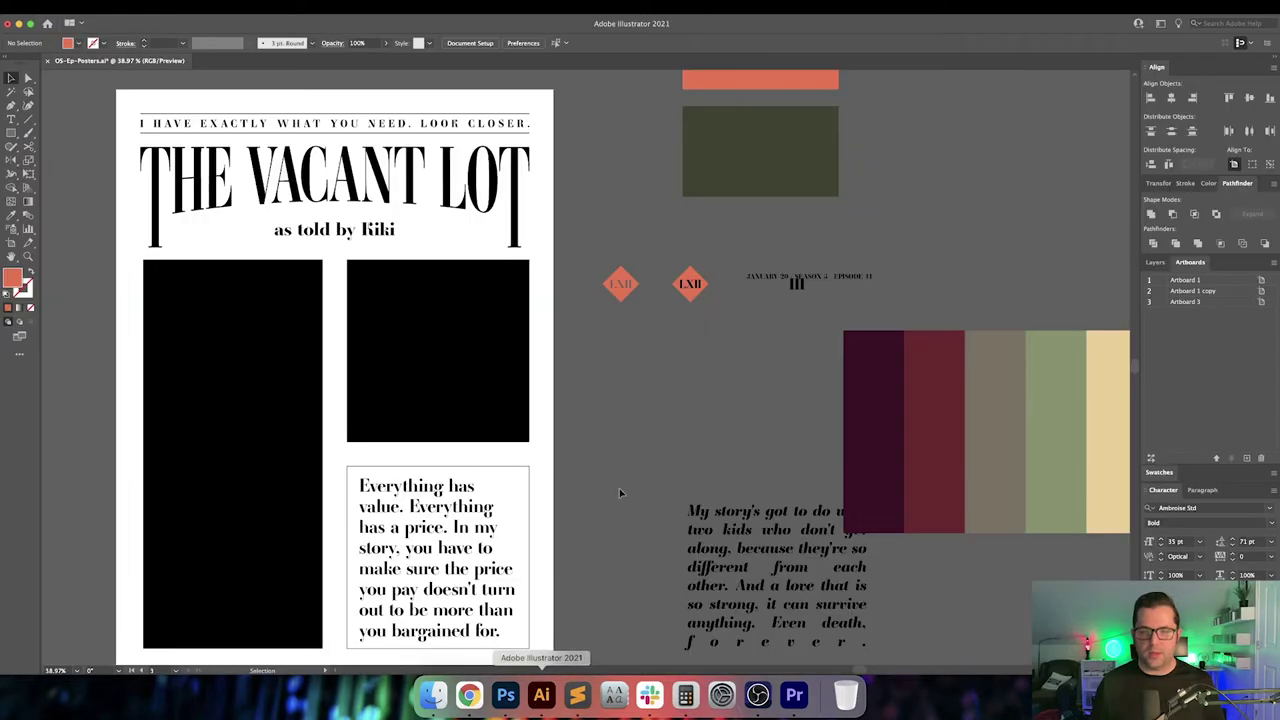
{"action": "scroll", "coordinate": [794, 286], "scroll_direction": "right", "scroll_amount": 15}
{"action": "scroll", "coordinate": [818, 325], "scroll_direction": "down", "scroll_amount": 3}
{"action": "scroll", "coordinate": [818, 325], "scroll_direction": "left", "scroll_amount": 2}
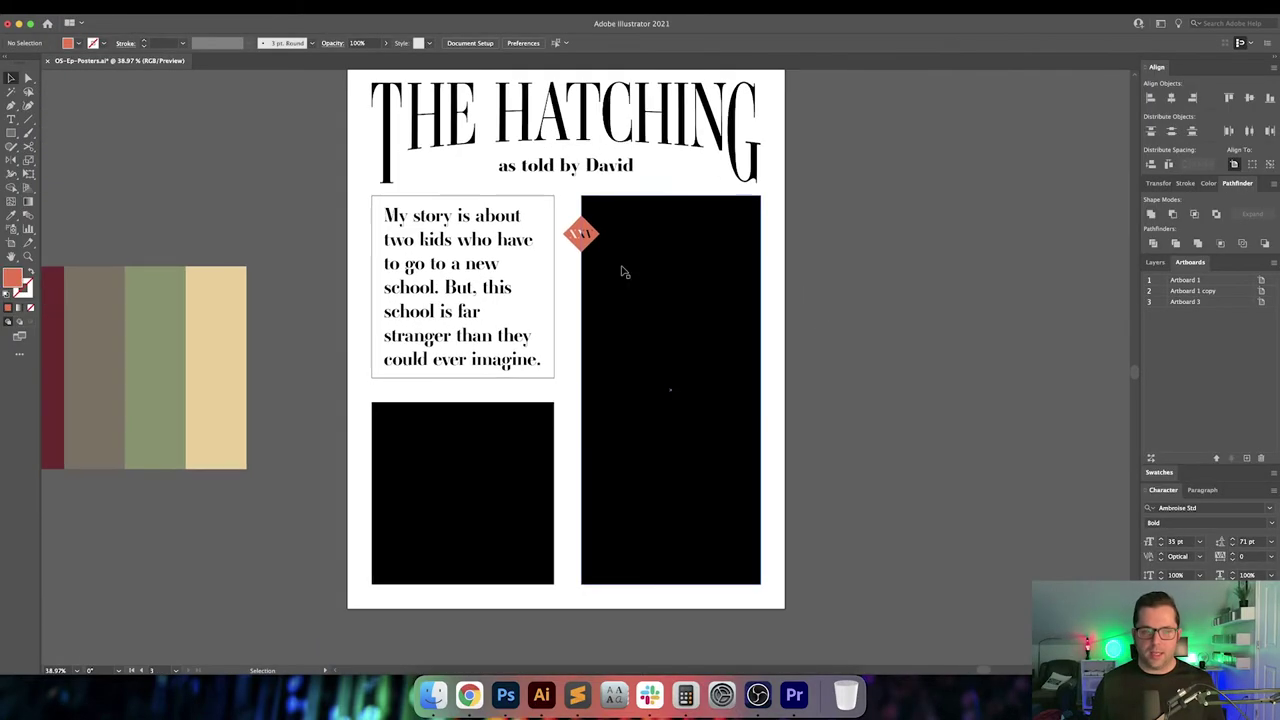
Move the XXV badge down the tall rectangle's inner edge, level with the gap between the text box and the small black square
{"action": "left_click_drag", "start_coordinate": [594, 241], "coordinate": [773, 349]}
{"action": "scroll", "coordinate": [871, 366], "scroll_direction": "left", "scroll_amount": 2}
{"action": "scroll", "coordinate": [653, 386], "scroll_direction": "up", "scroll_amount": 5}
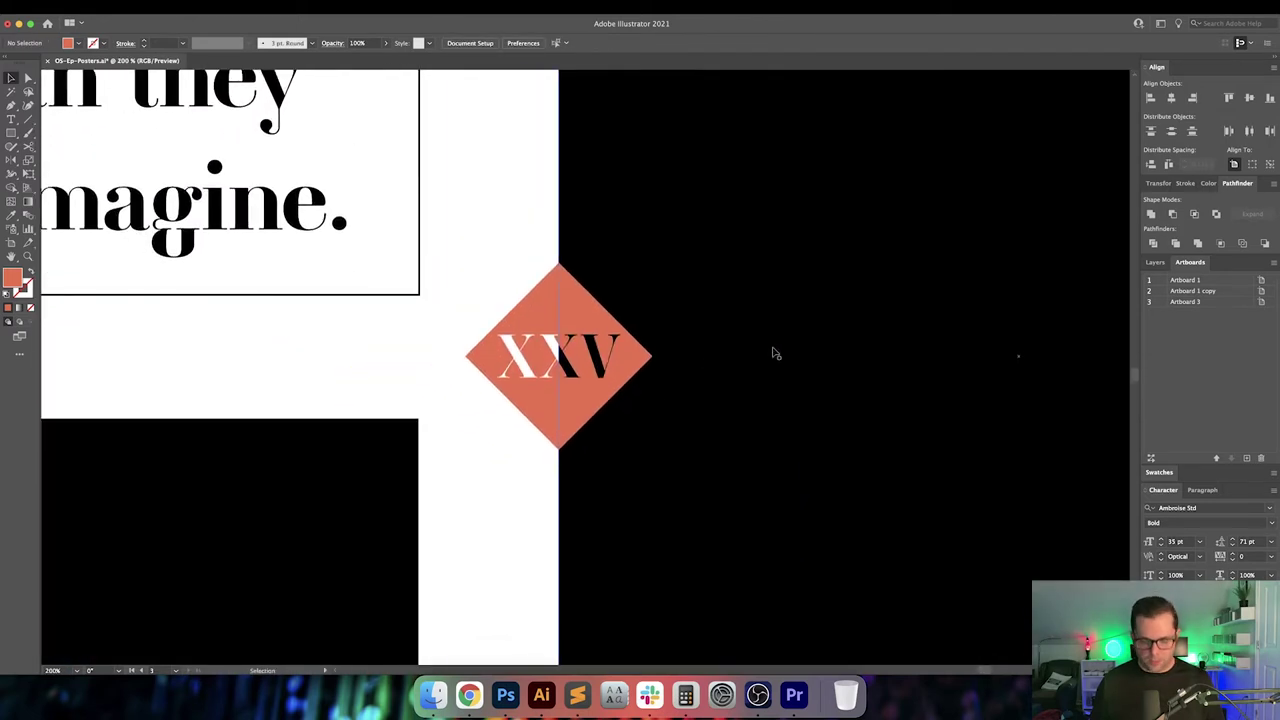
Draw a rectangle about 1 x 0.4 in over the XXV cutout, fill it white and place it behind the badge
{"action": "key", "text": "m"}
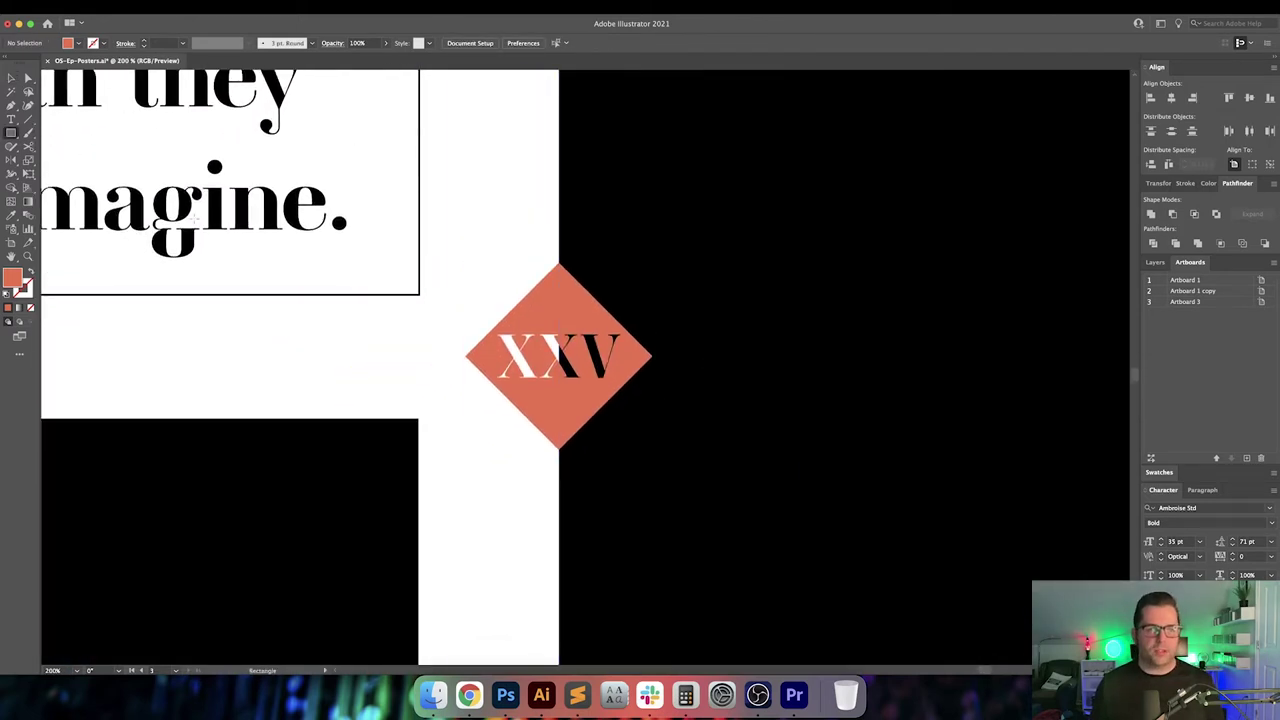
{"action": "left_click_drag", "start_coordinate": [496, 333], "coordinate": [621, 381]}
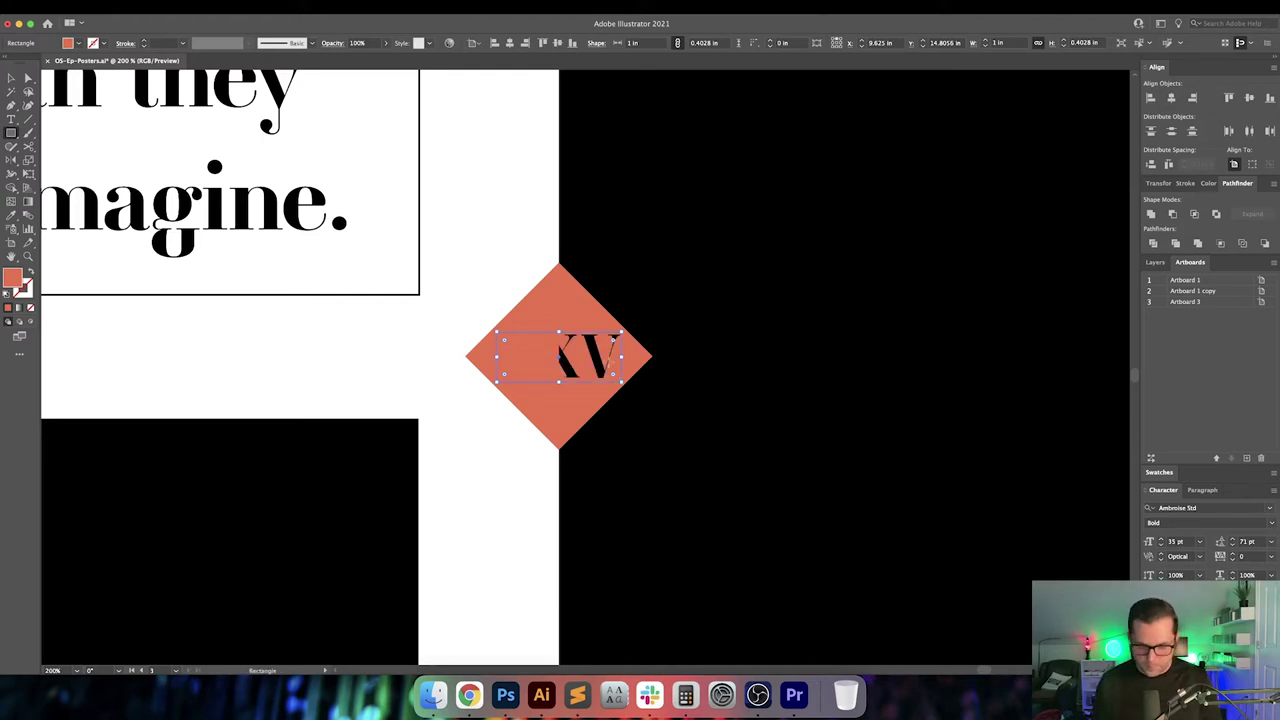
{"action": "key", "text": "super+z"}
{"action": "key", "text": "a"}
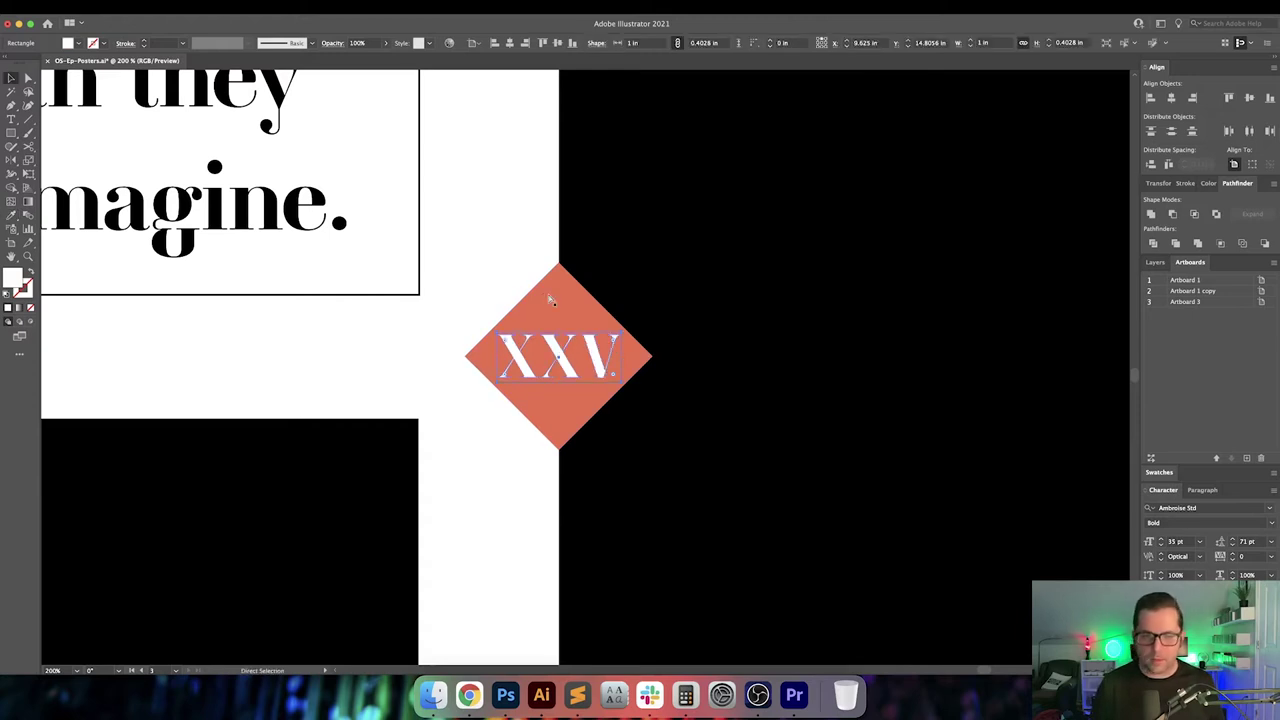
{"action": "left_click", "coordinate": [498, 256]}
Review the whole THE HATCHING layout and compare it with the finished THE VACANT LOT poster in Photoshop, returning to Illustrator
{"action": "key", "text": "super+0"}
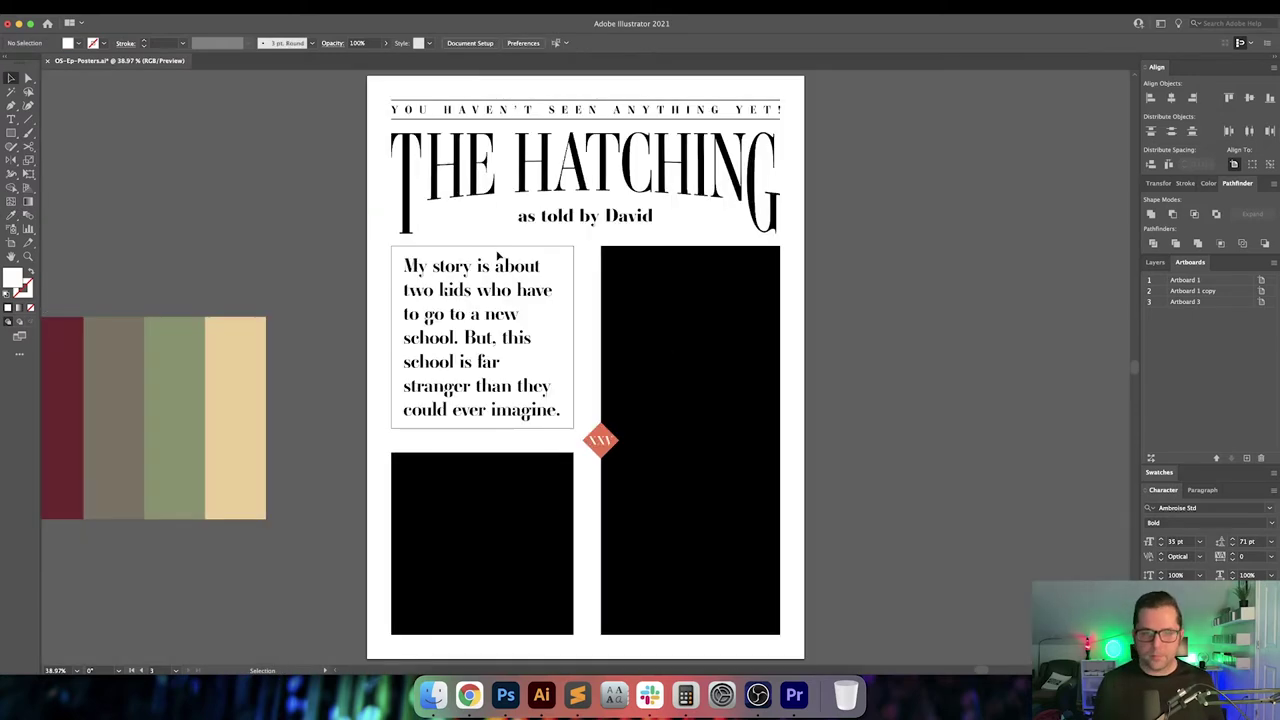
{"action": "scroll", "coordinate": [843, 310], "scroll_direction": "down", "scroll_amount": 2}
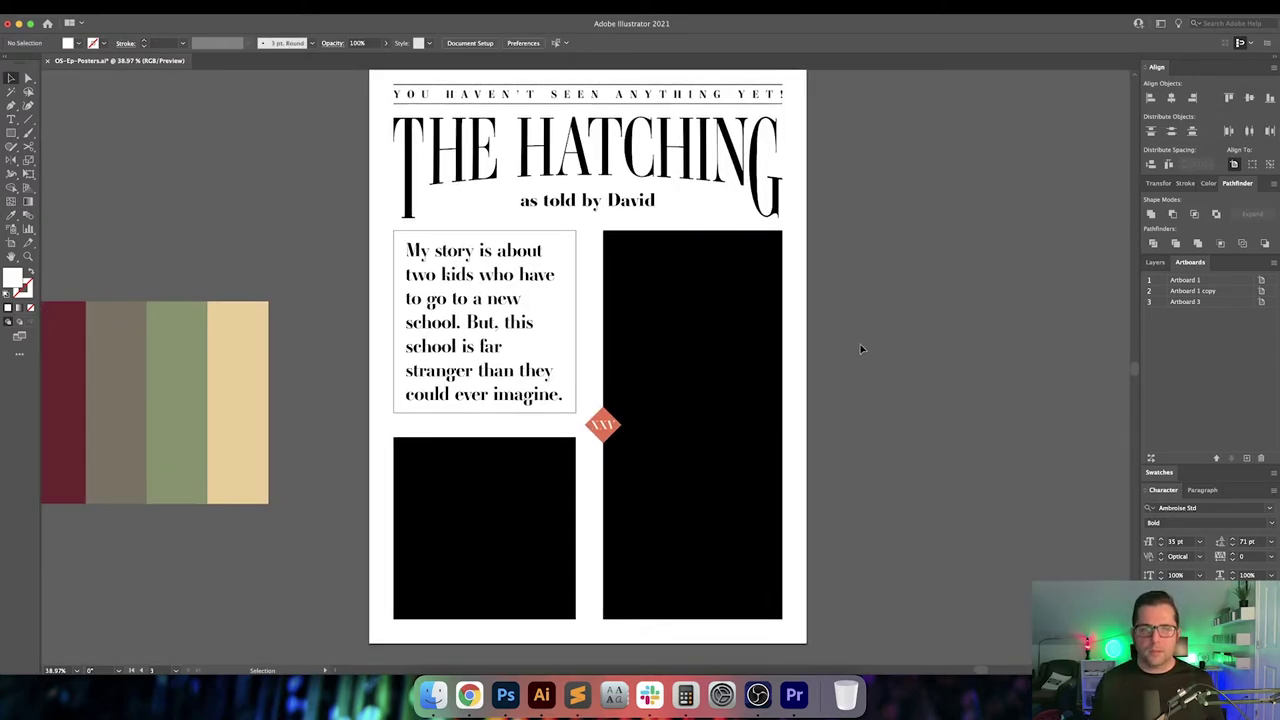
{"action": "left_click_drag", "start_coordinate": [860, 349], "coordinate": [850, 359]}
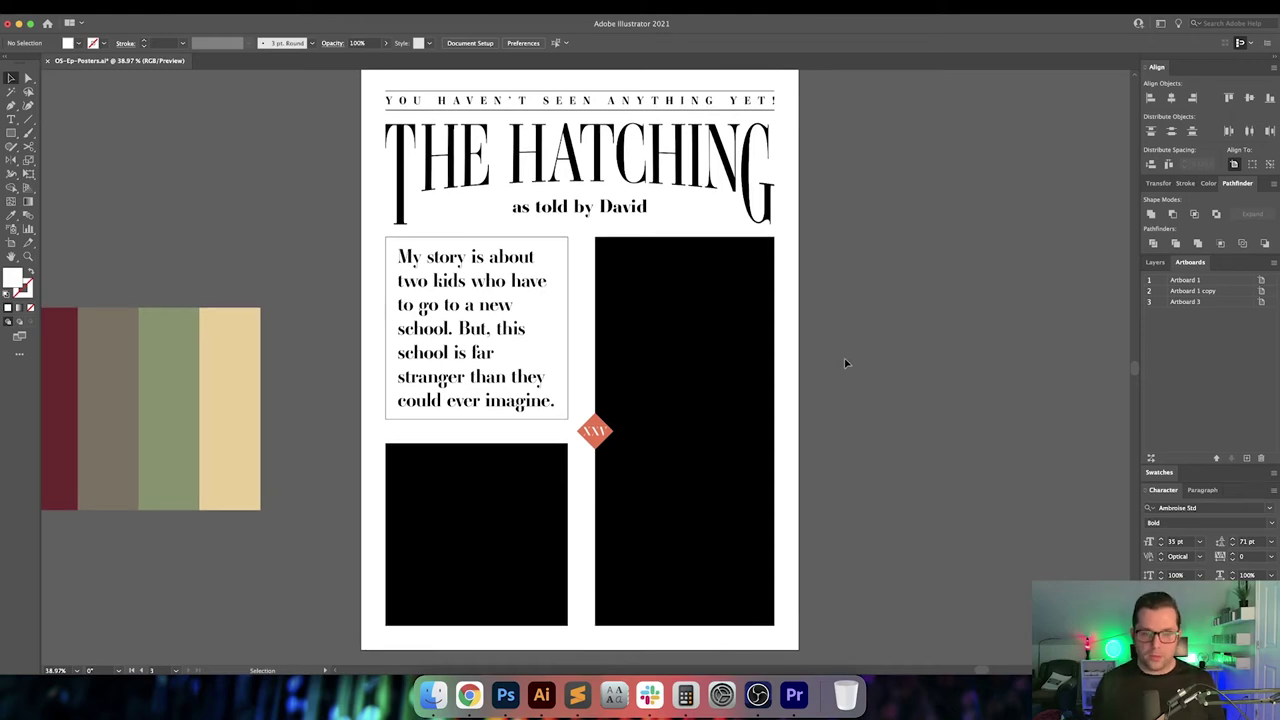
{"action": "left_click", "coordinate": [505, 695]}
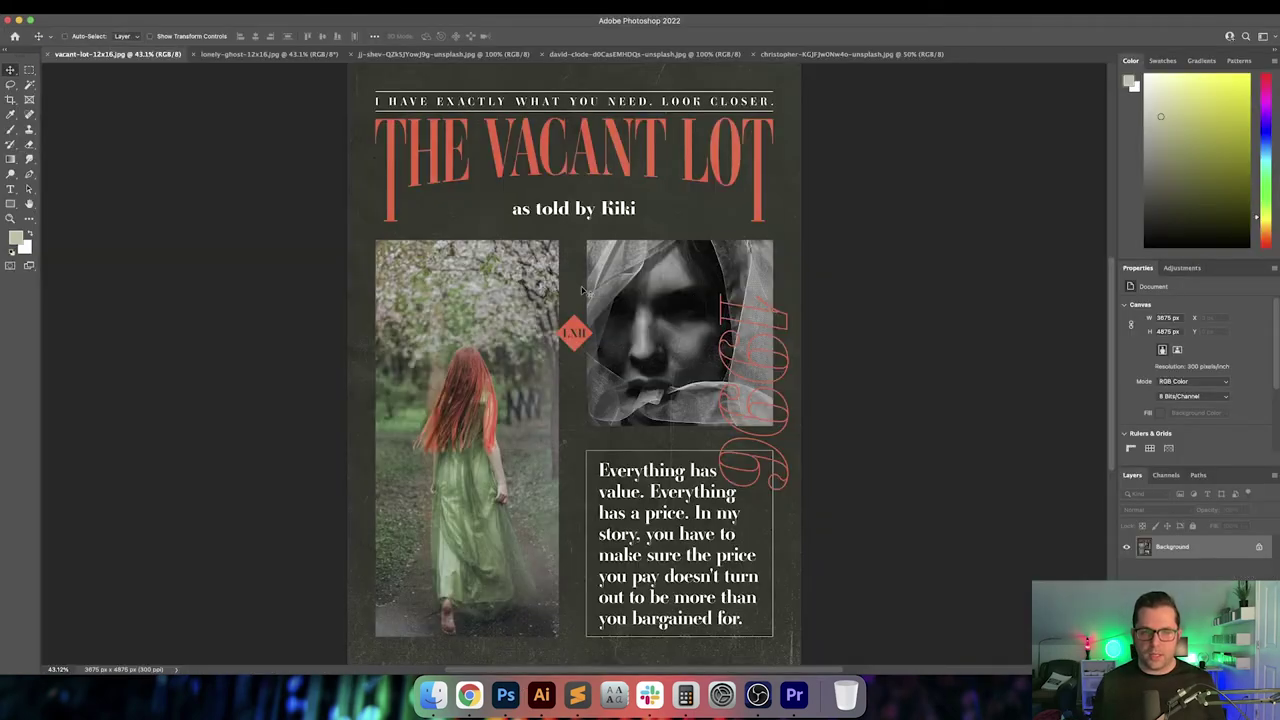
{"action": "left_click", "coordinate": [541, 695]}
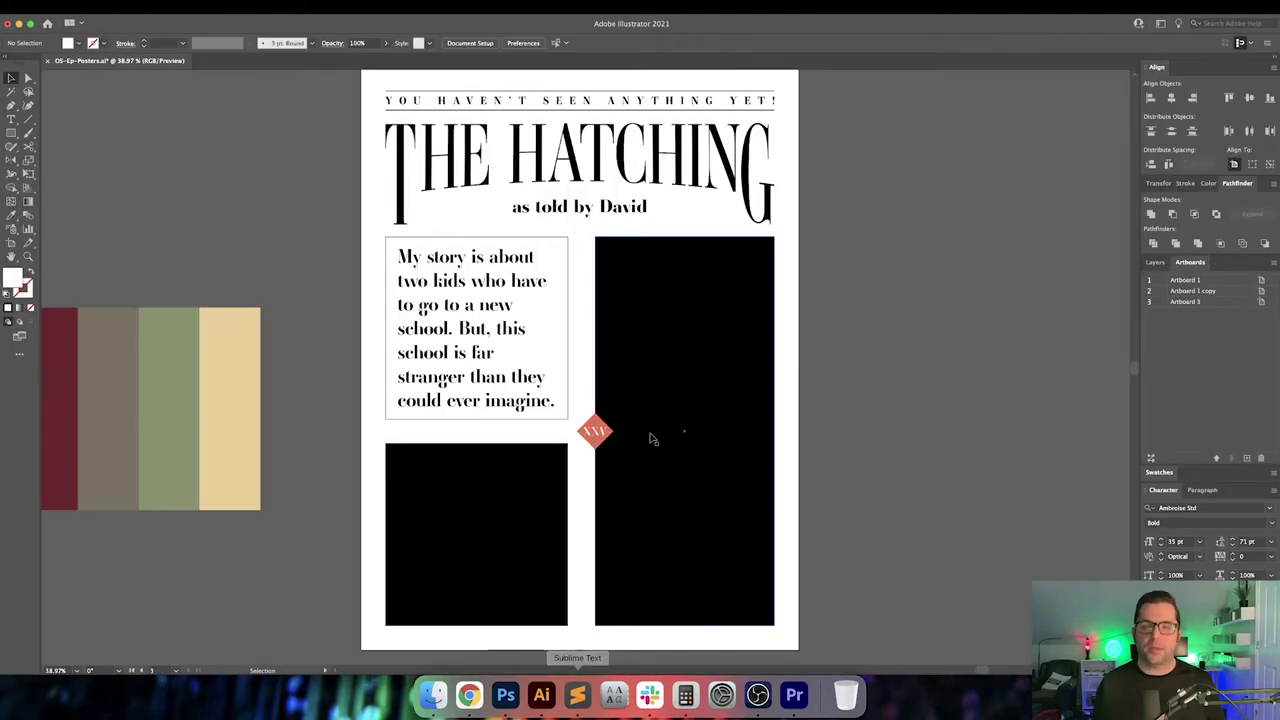
Switch to Chrome and open IMDb's main episode page for The Tale of the Hatching to check its air date
{"action": "scroll", "coordinate": [652, 387], "scroll_direction": "left", "scroll_amount": 5}
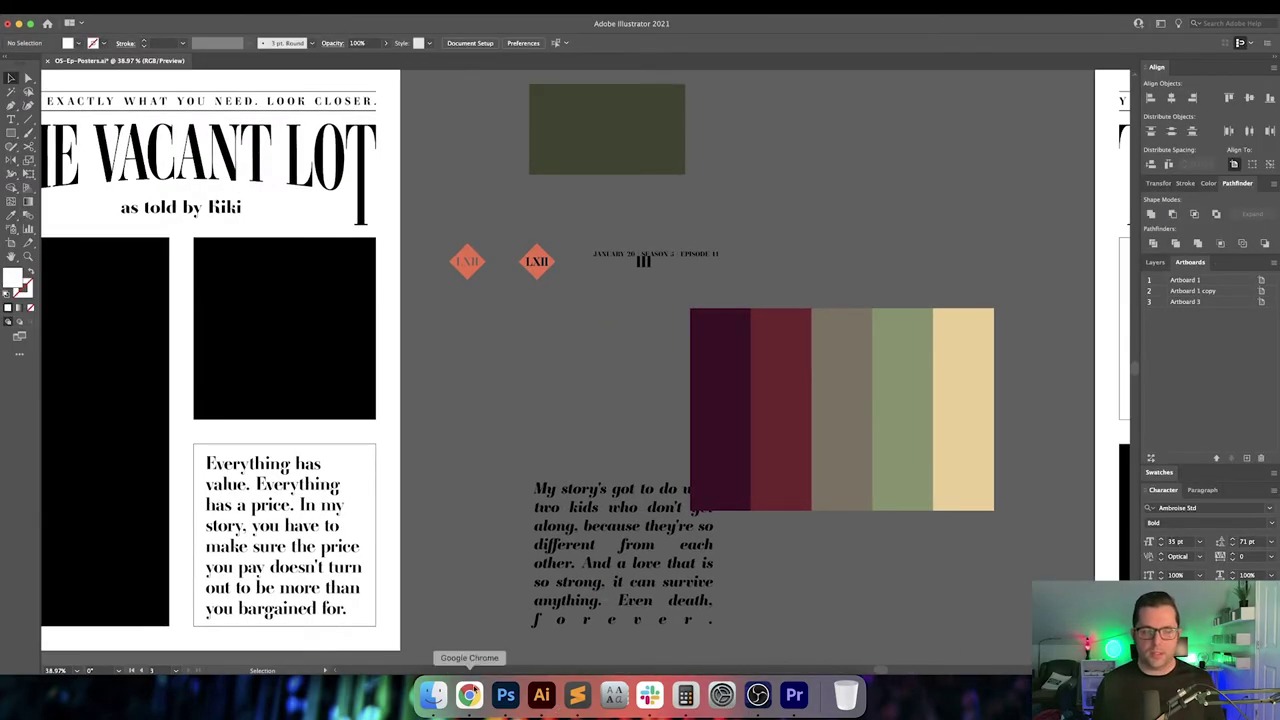
{"action": "left_click", "coordinate": [469, 695]}
{"action": "scroll", "coordinate": [425, 220], "scroll_direction": "up", "scroll_amount": 10}
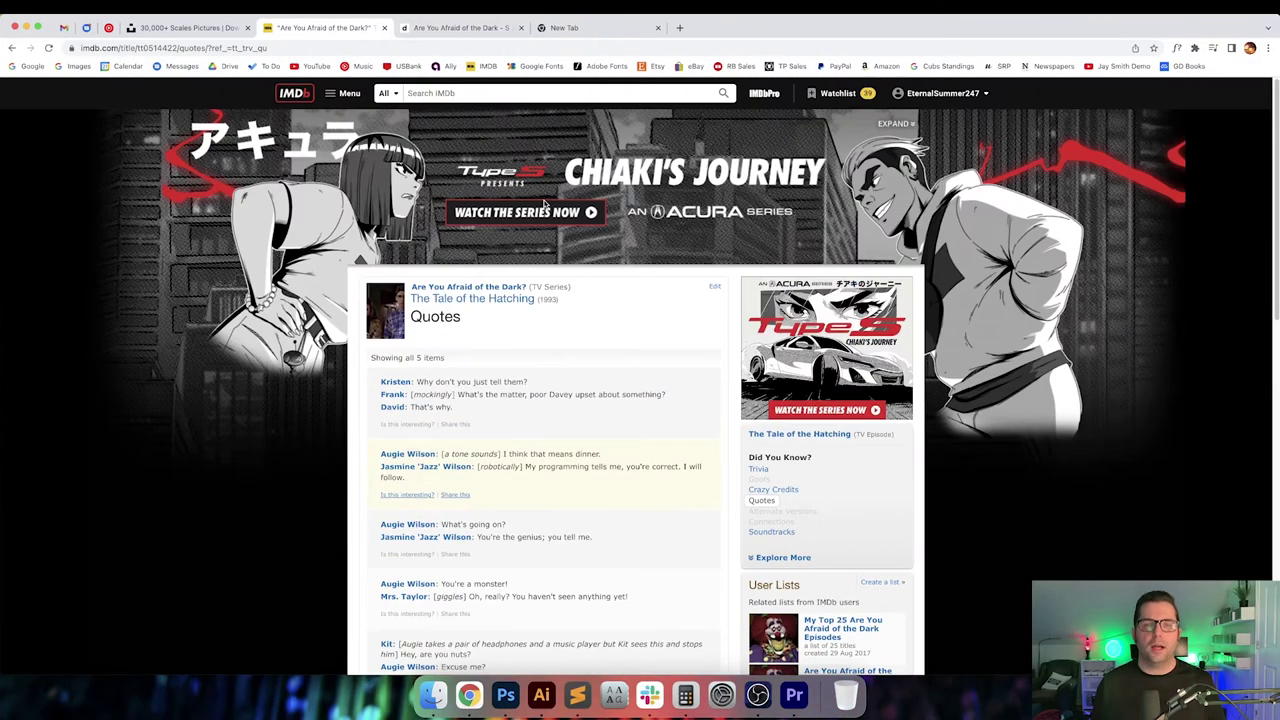
{"action": "left_click", "coordinate": [486, 306]}
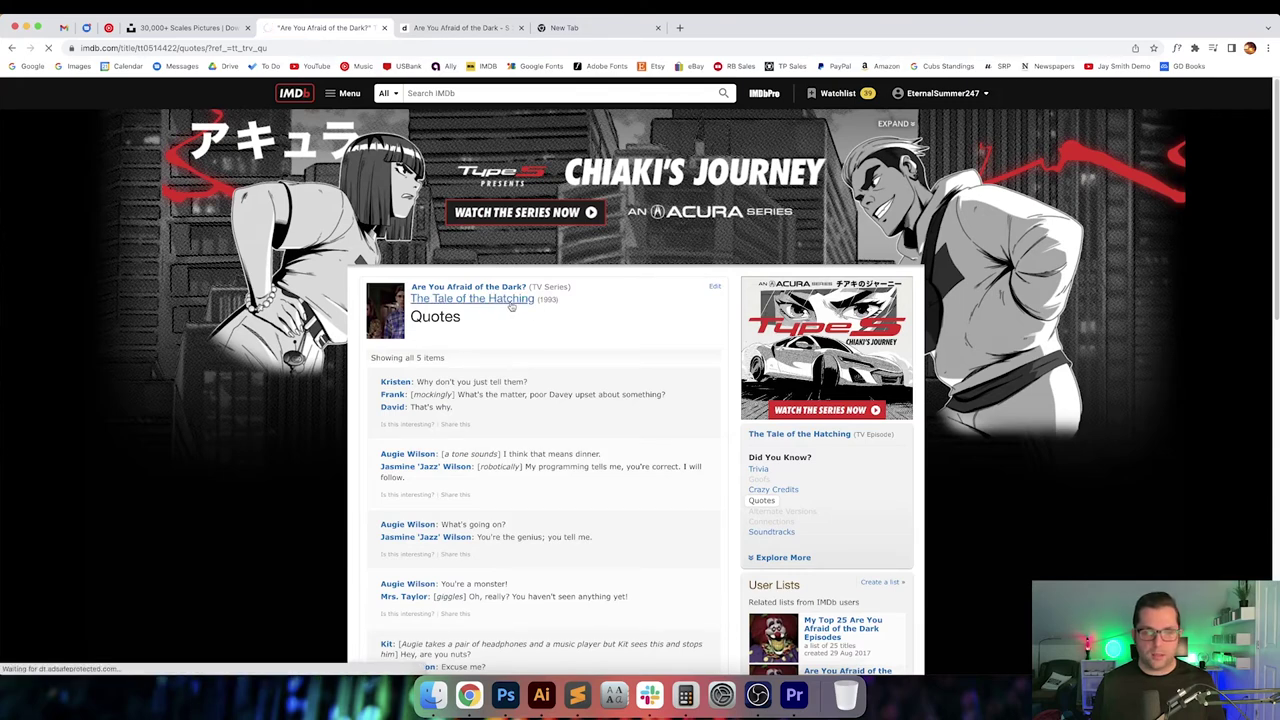
{"action": "scroll", "coordinate": [366, 298], "scroll_direction": "down", "scroll_amount": 1}
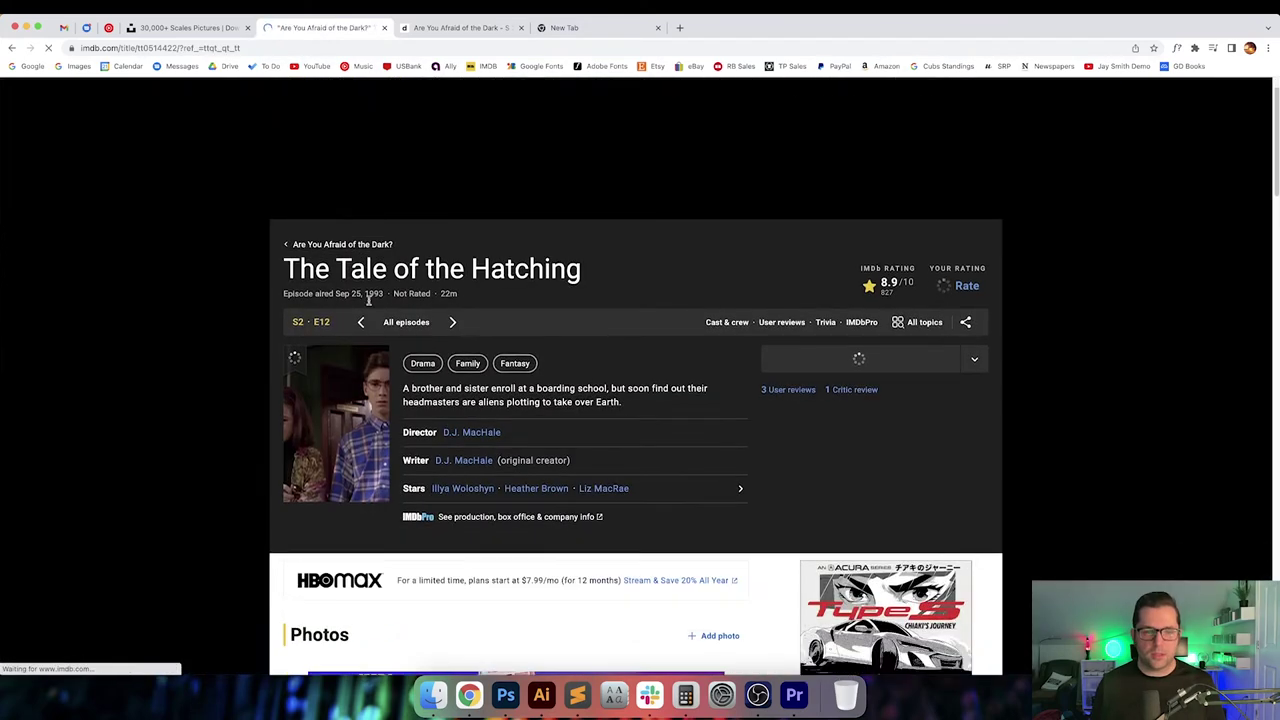
Return to Illustrator and add a 1993 text beside the large black 1996 below the artboards, enlarged to about 550 pt
{"action": "left_click", "coordinate": [541, 695]}
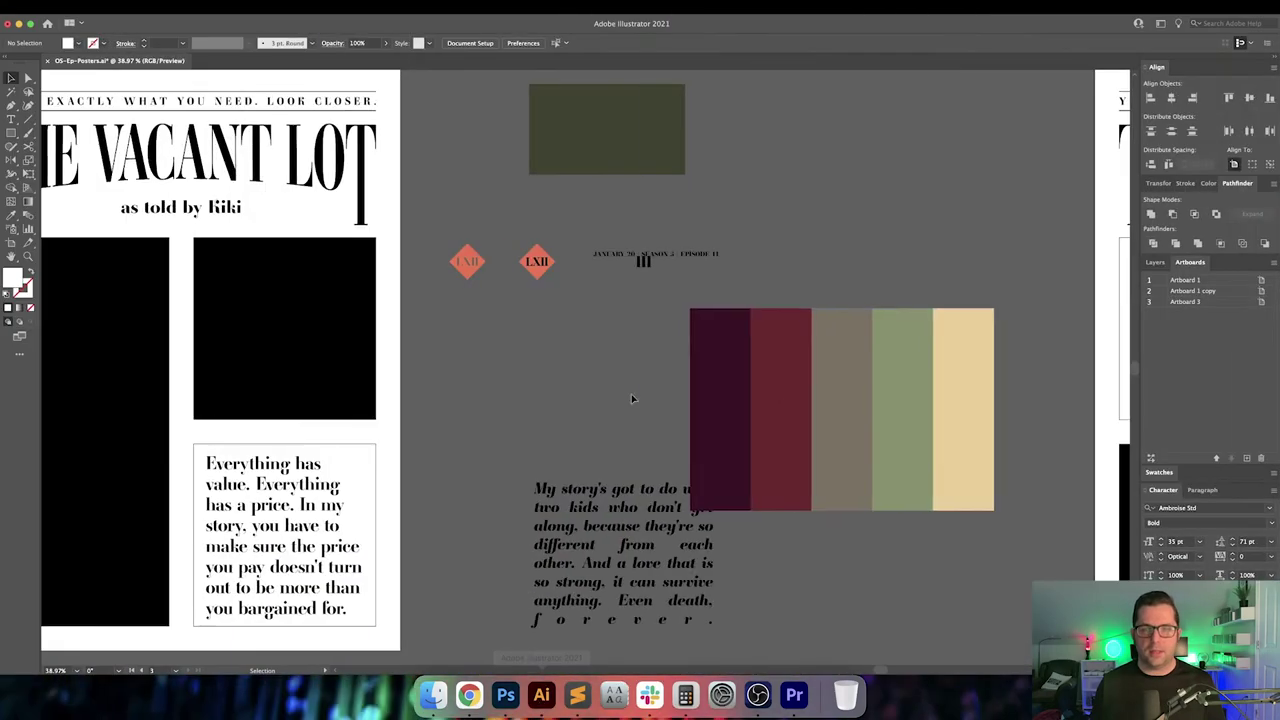
{"action": "key", "text": "space"}
{"action": "left_click_drag", "start_coordinate": [576, 383], "coordinate": [338, 437]}
{"action": "left_click_drag", "start_coordinate": [425, 389], "coordinate": [329, 303]}
{"action": "left_click_drag", "start_coordinate": [600, 314], "coordinate": [374, 351]}
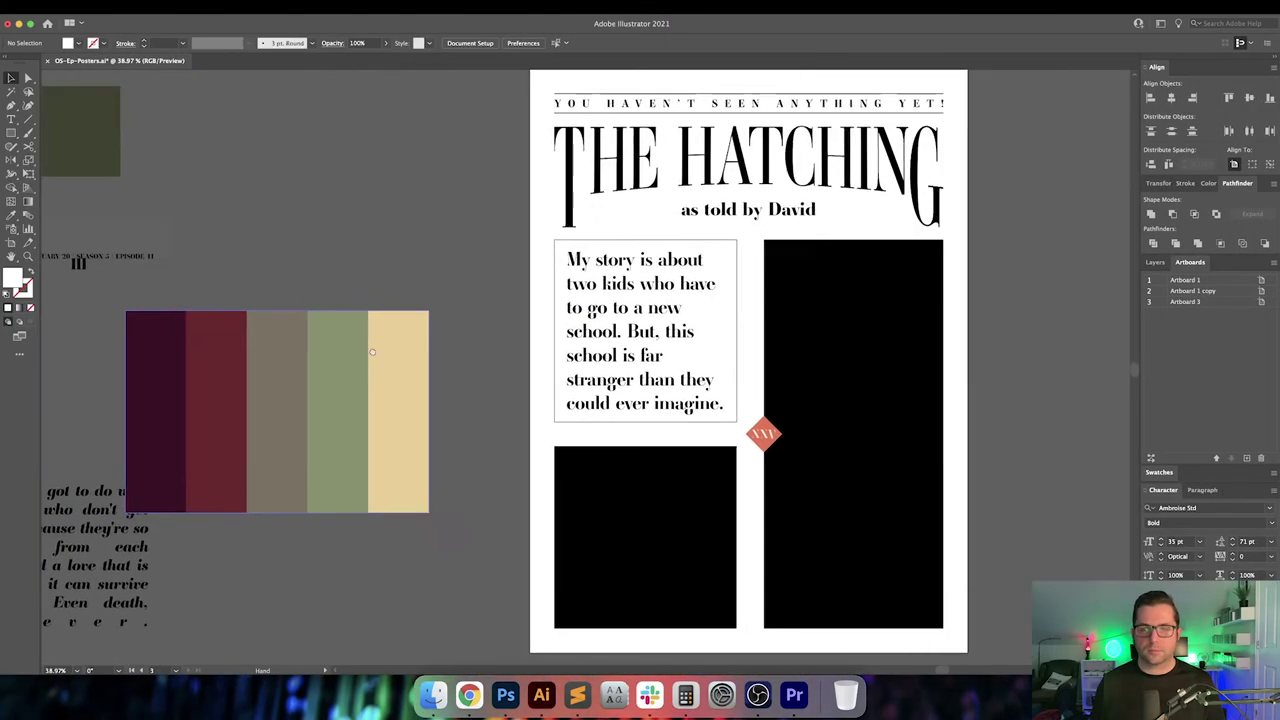
{"action": "left_click_drag", "start_coordinate": [455, 330], "coordinate": [603, 333]}
{"action": "scroll", "coordinate": [603, 332], "scroll_direction": "left", "scroll_amount": 10}
{"action": "key", "text": "super+minus"}
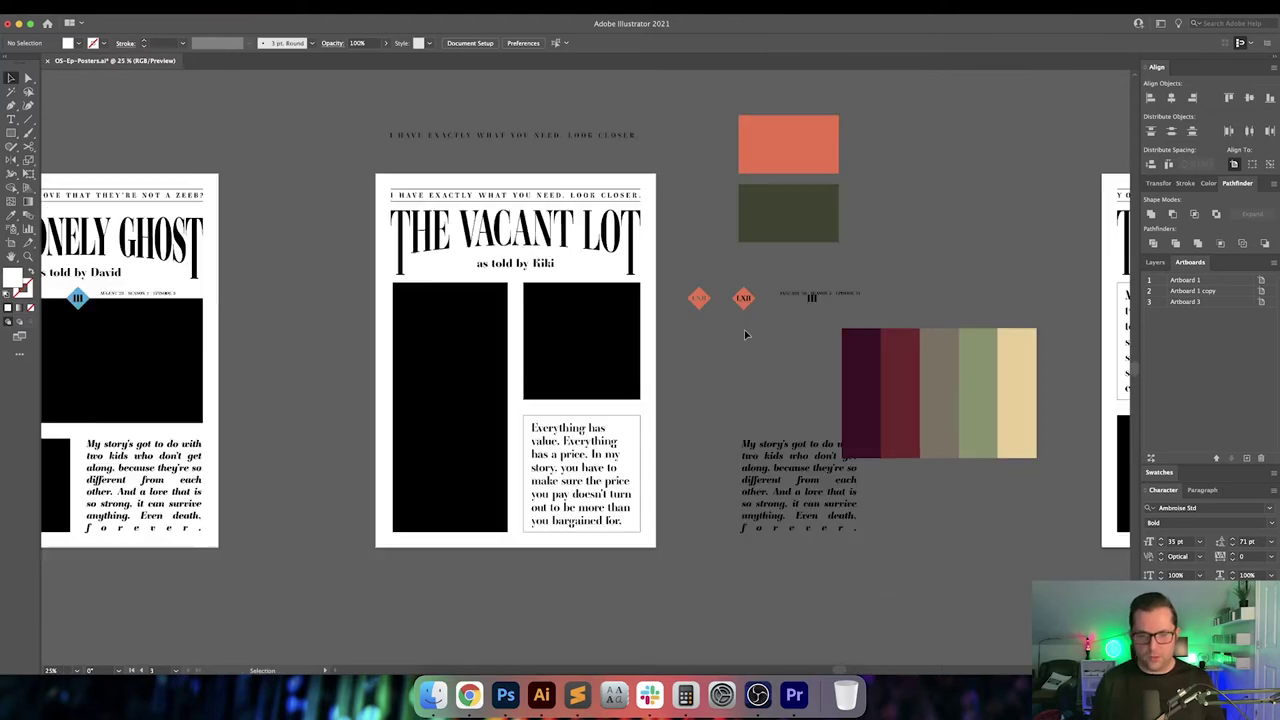
{"action": "scroll", "coordinate": [594, 402], "scroll_direction": "left", "scroll_amount": 8}
{"action": "scroll", "coordinate": [594, 402], "scroll_direction": "down", "scroll_amount": 2}
{"action": "left_click", "coordinate": [303, 578]}
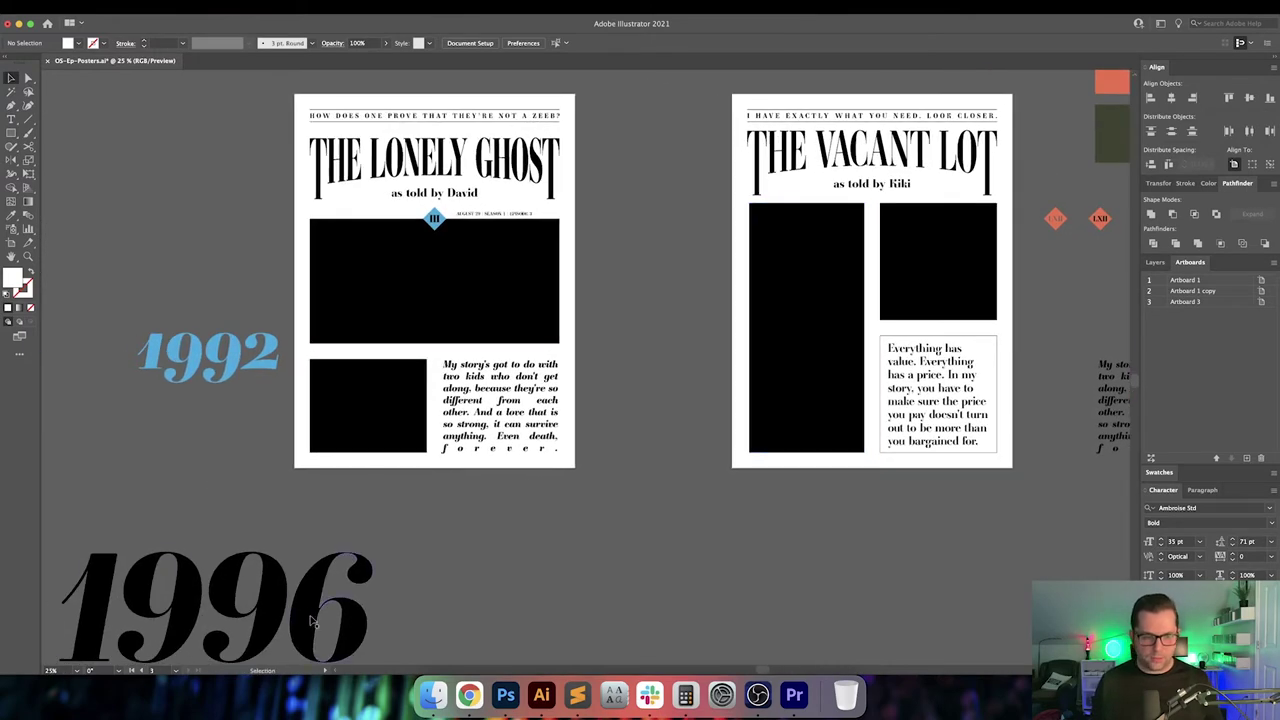
{"action": "left_click", "coordinate": [222, 372]}
{"action": "scroll", "coordinate": [582, 465], "scroll_direction": "left", "scroll_amount": 4}
{"action": "scroll", "coordinate": [582, 465], "scroll_direction": "down", "scroll_amount": 4}
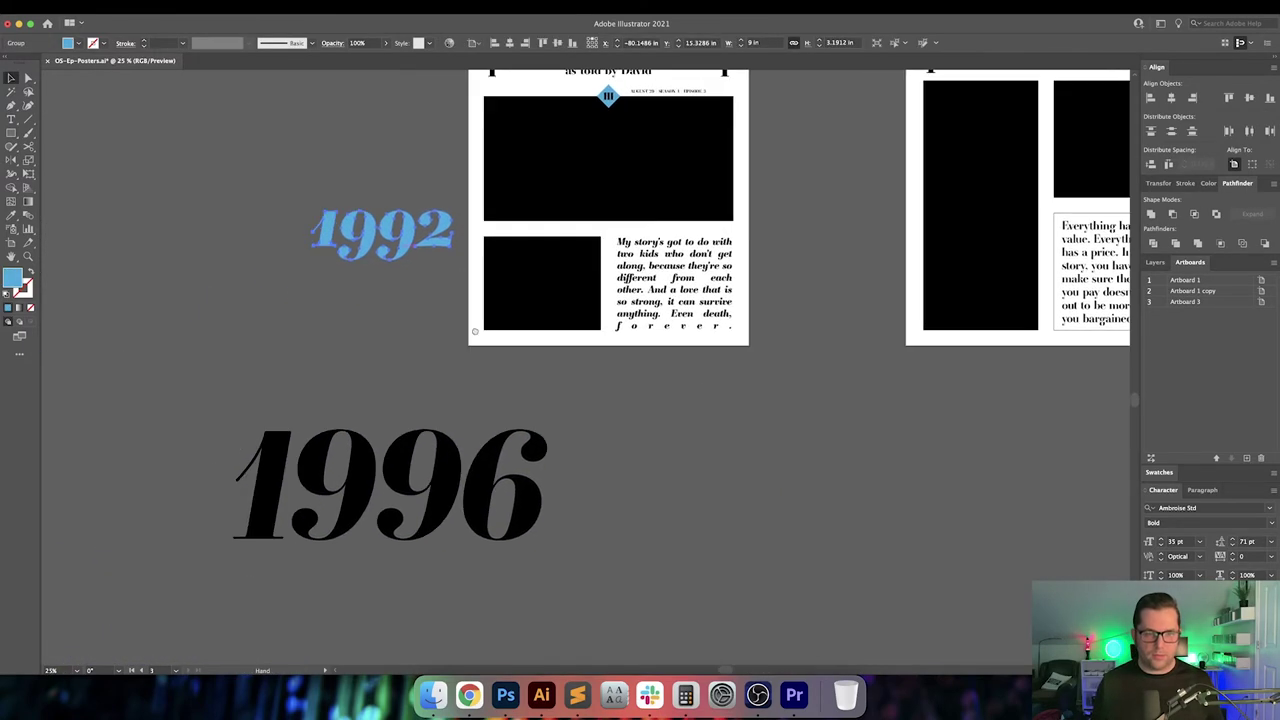
{"action": "scroll", "coordinate": [582, 465], "scroll_direction": "right", "scroll_amount": 2}
{"action": "key", "text": "t"}
{"action": "left_click", "coordinate": [620, 505]}
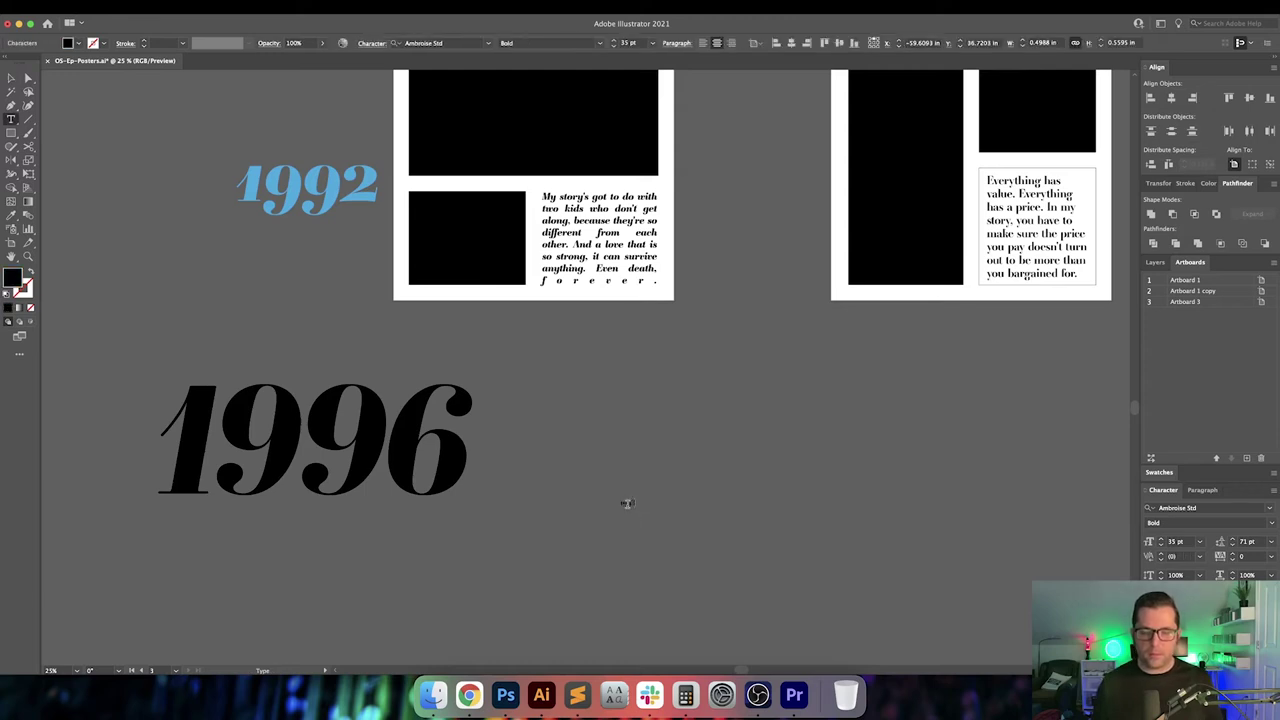
{"action": "left_click_drag", "start_coordinate": [638, 508], "coordinate": [778, 564]}
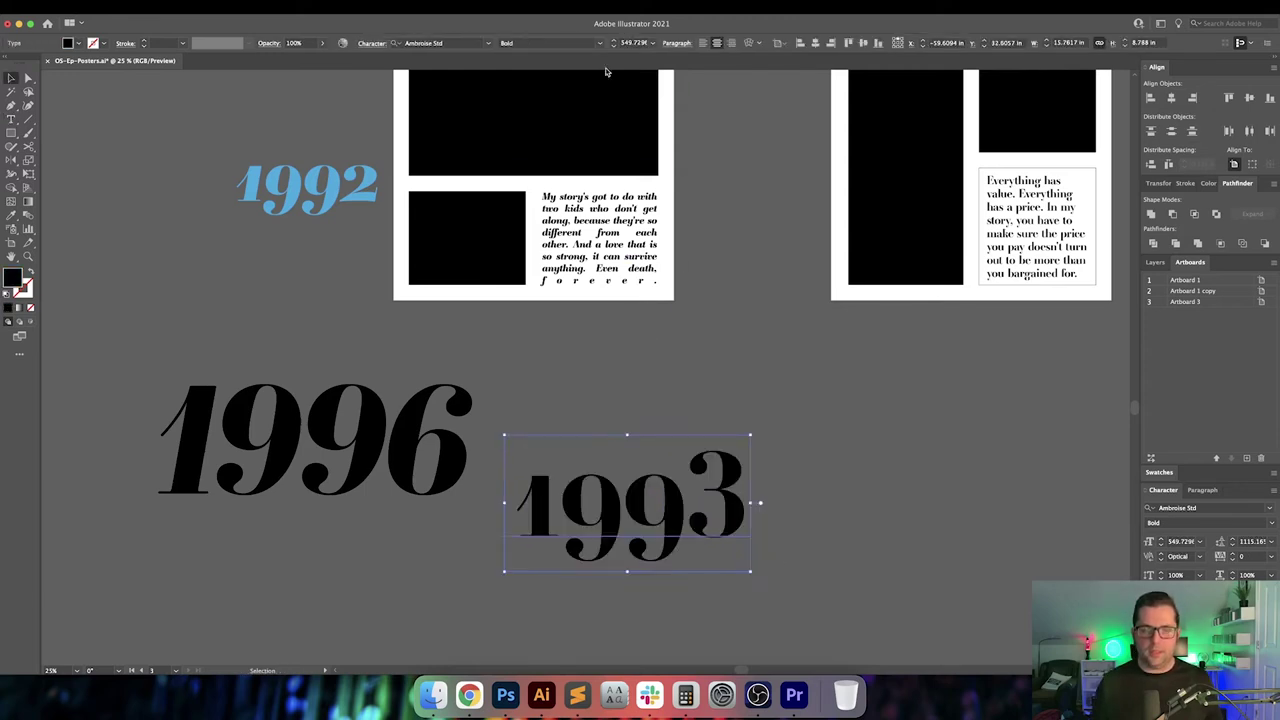
Set the 1993 text to Bold Italic and lower its final 3 with baseline shift to line up with the nines
{"action": "left_click", "coordinate": [601, 44]}
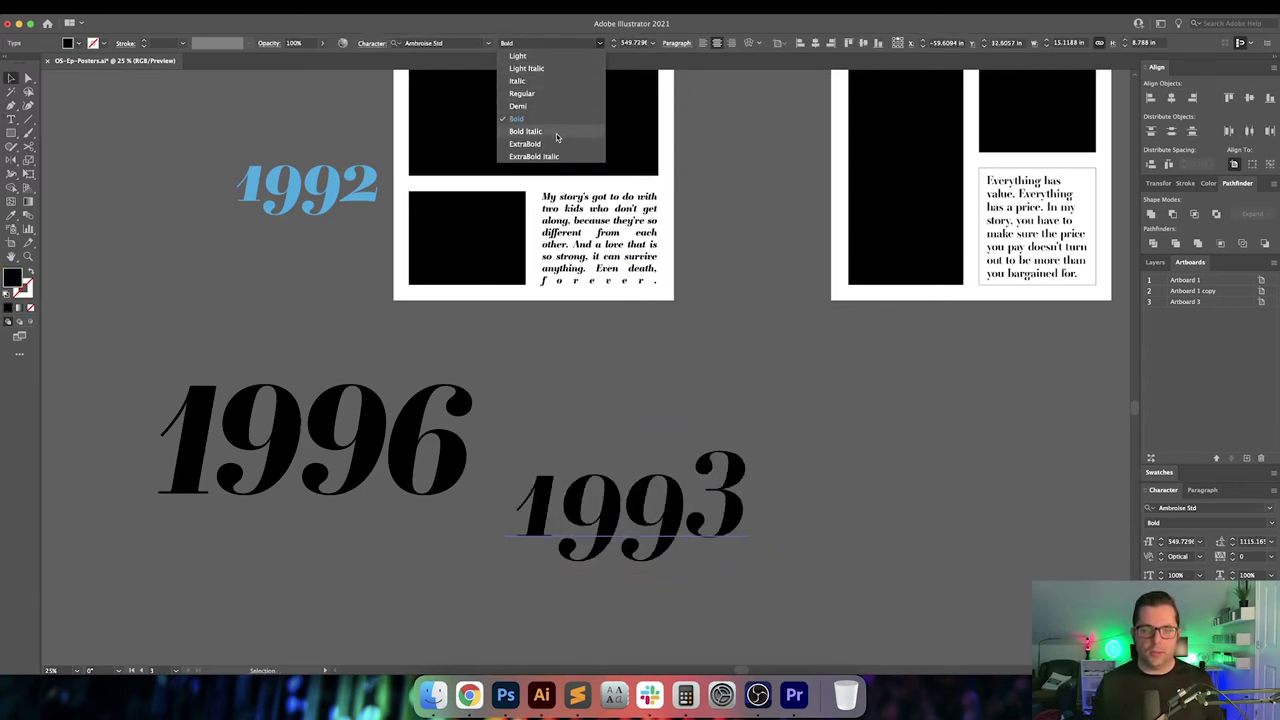
{"action": "left_click", "coordinate": [557, 131]}
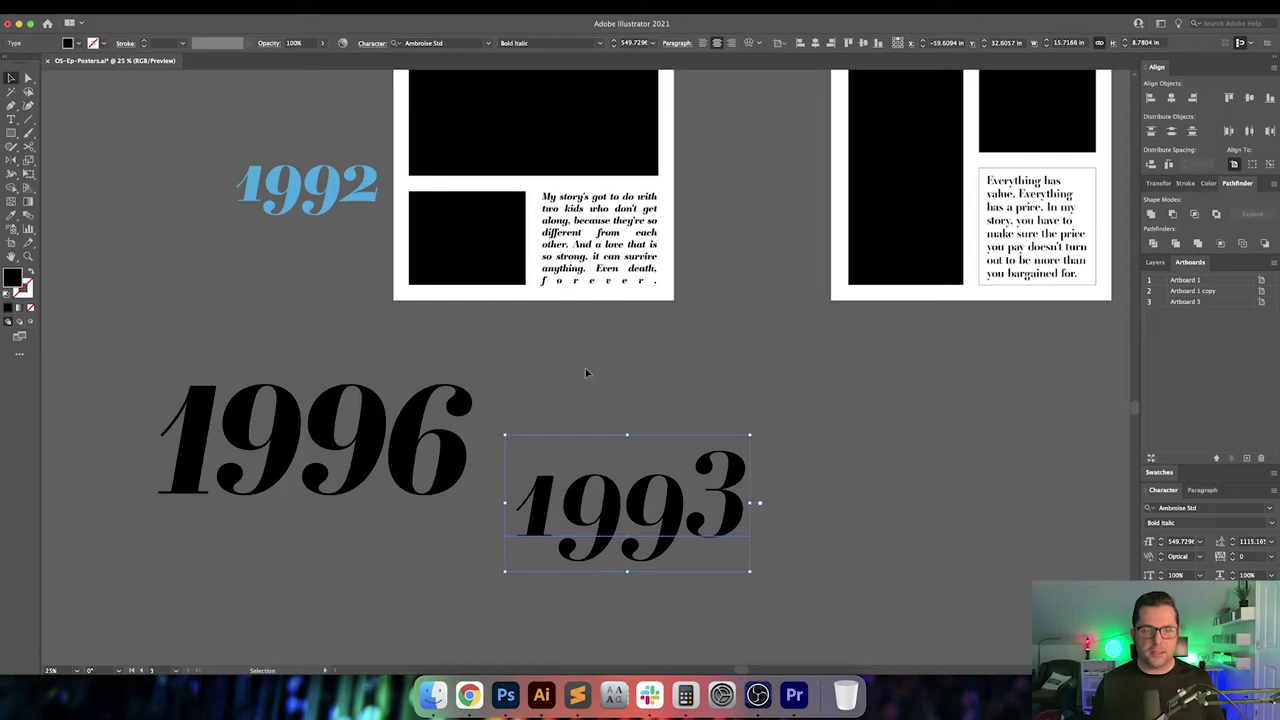
{"action": "double_click", "coordinate": [702, 527]}
{"action": "left_click_drag", "start_coordinate": [702, 527], "coordinate": [752, 530]}
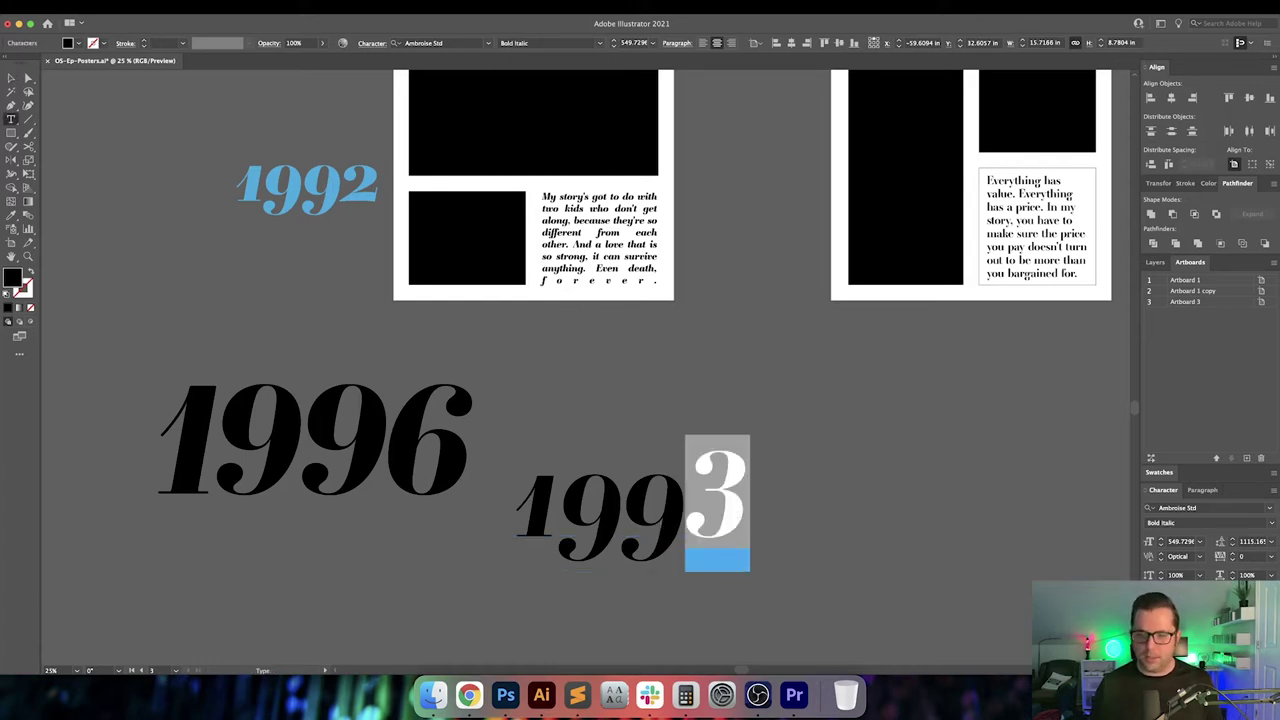
{"action": "key", "text": "alt+shift+Down"}
{"action": "key", "text": "alt+shift+Down"}
{"action": "key", "text": "alt+shift+Down"}
{"action": "key", "text": "alt+shift+Down"}
{"action": "key", "text": "alt+shift+Down"}
{"action": "key", "text": "alt+shift+Down"}
{"action": "key", "text": "alt+shift+Down"}
{"action": "key", "text": "alt+shift+Down"}
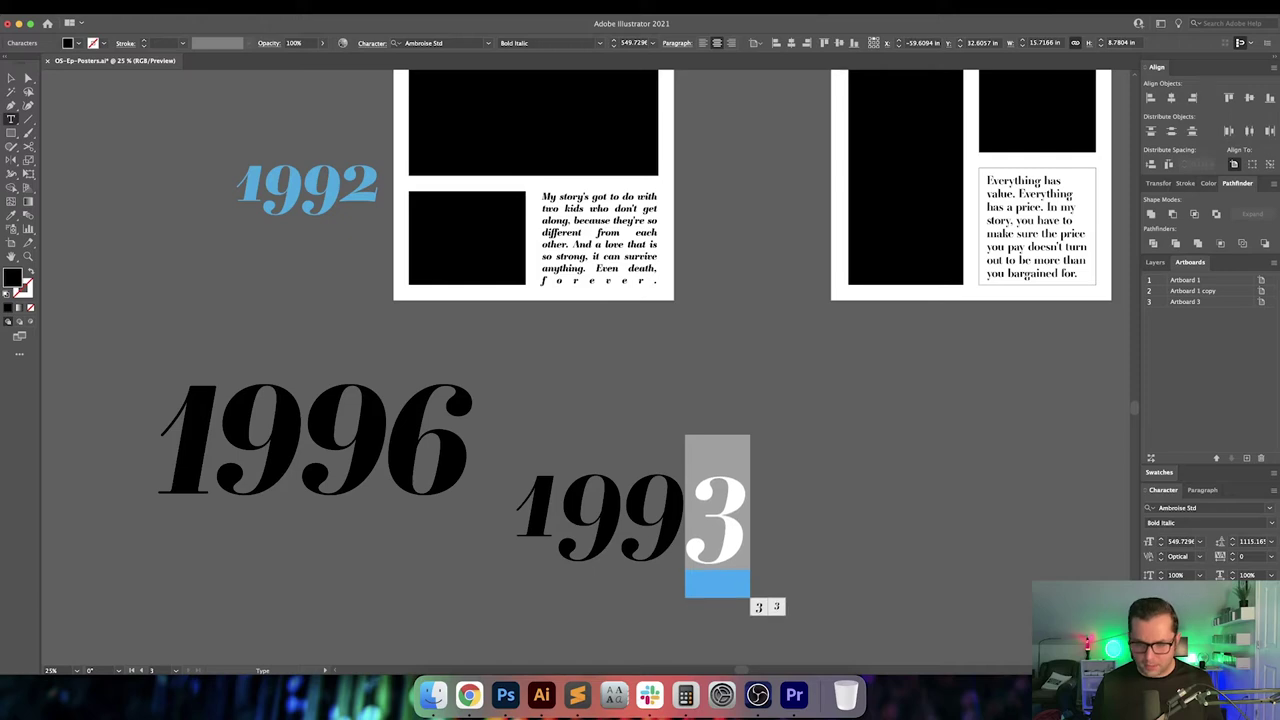
{"action": "key", "text": "alt+shift+Up"}
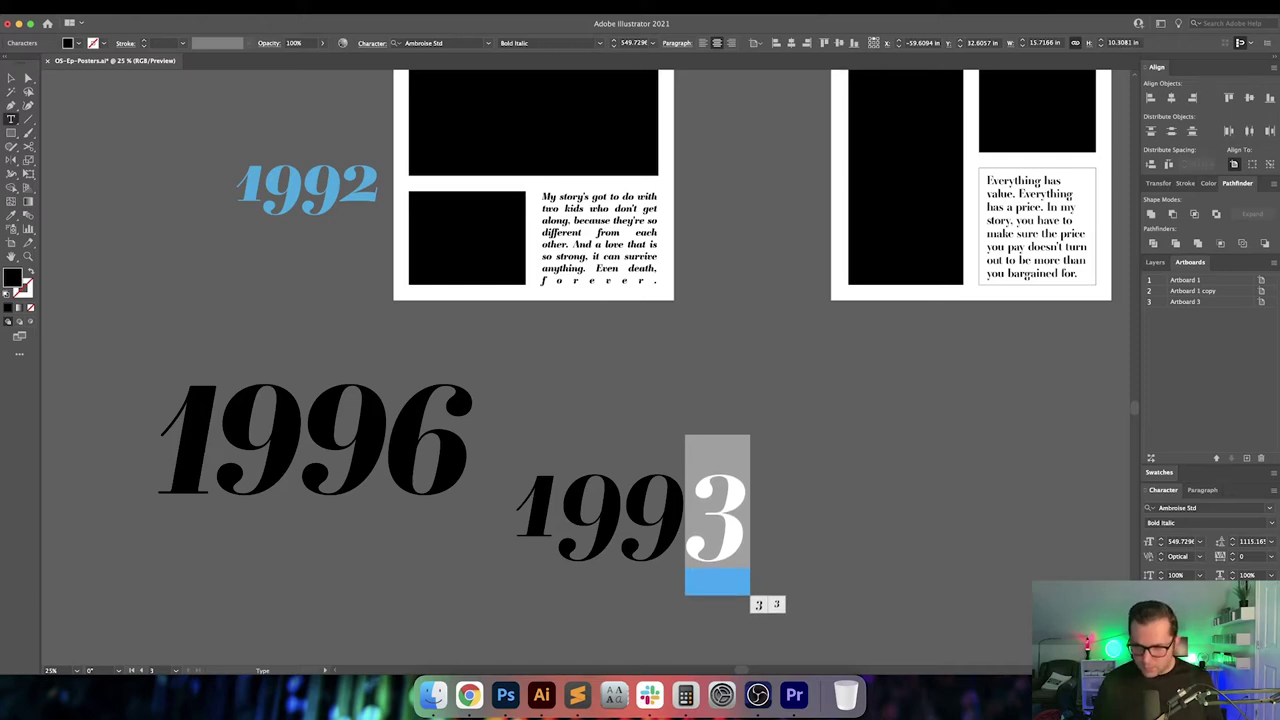
{"action": "key", "text": "Escape"}
{"action": "left_click", "coordinate": [903, 536]}
{"action": "left_click_drag", "start_coordinate": [897, 538], "coordinate": [842, 501]}
Replace the 1 in 1993 with its taller alternate glyph
{"action": "key", "text": "t"}
{"action": "left_click_drag", "start_coordinate": [577, 508], "coordinate": [536, 529]}
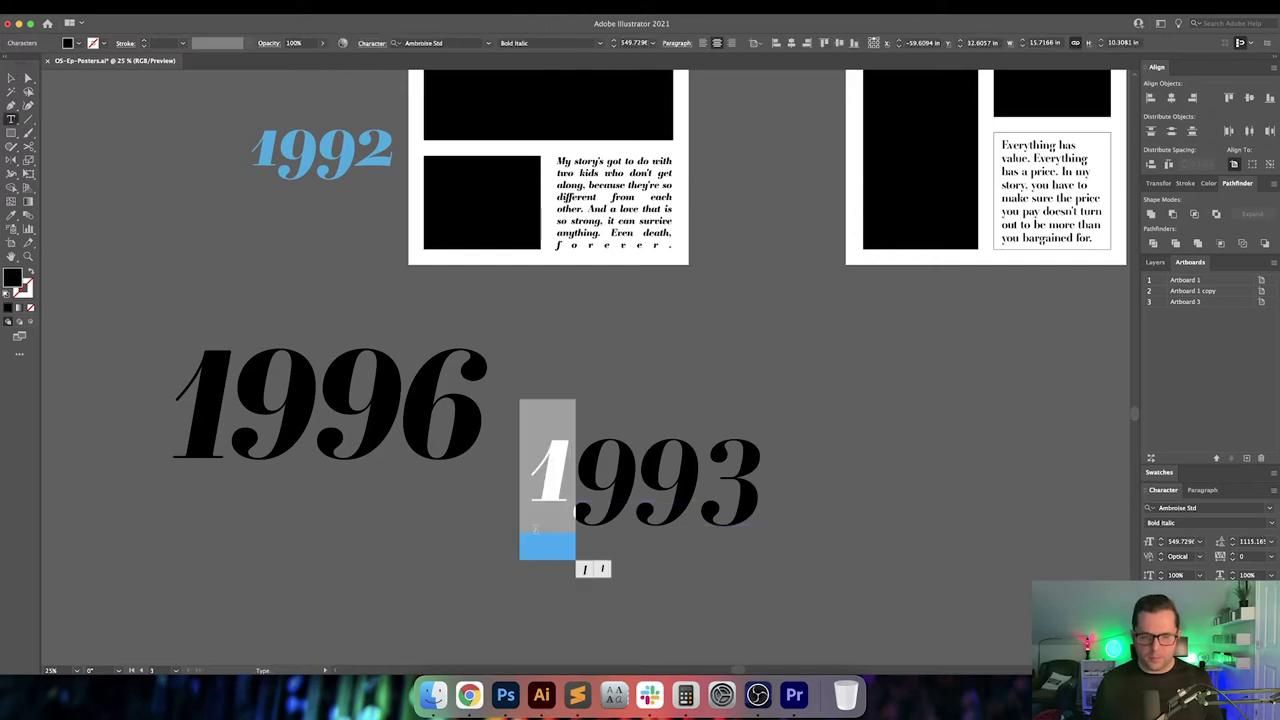
{"action": "left_click", "coordinate": [585, 569]}
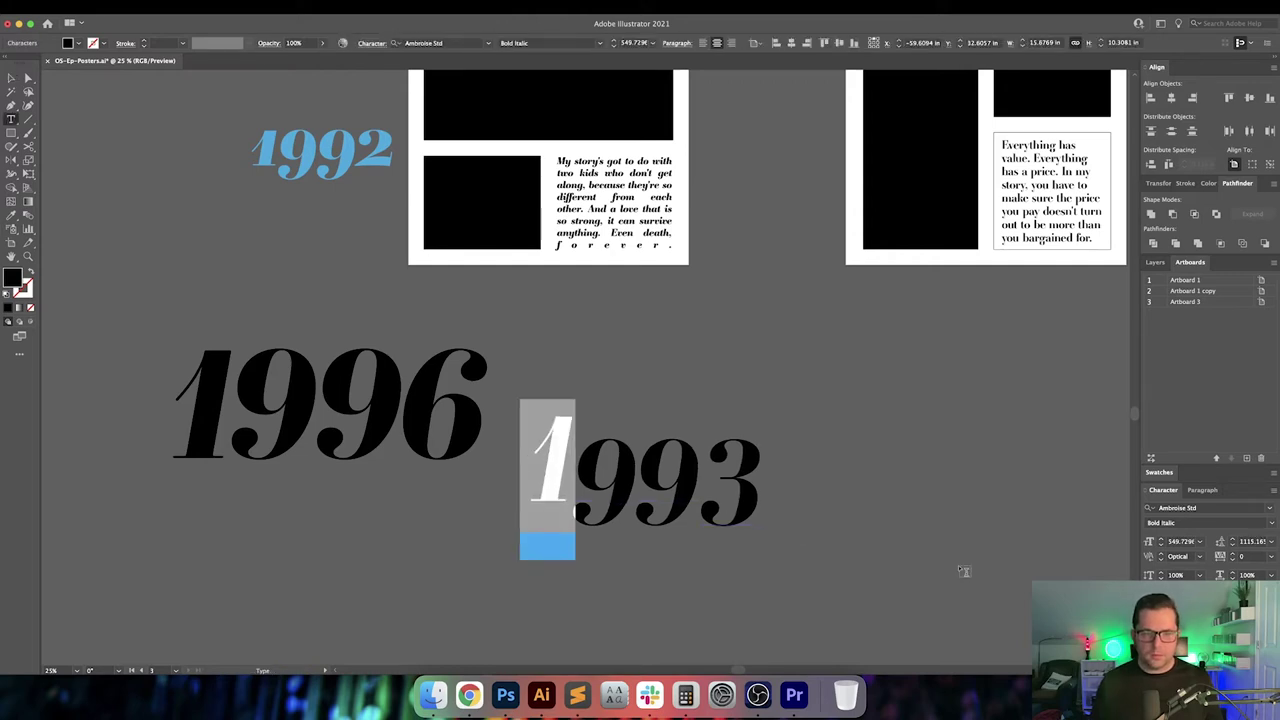
Lower the 1 in 1993 with baseline shift until its foot lines up with the bottoms of the nines
{"action": "key", "text": "alt+shift+Up"}
{"action": "key", "text": "alt+shift+Up"}
{"action": "key", "text": "alt+shift+Down"}
{"action": "key", "text": "alt+shift+Down"}
{"action": "key", "text": "alt+shift+Down"}
{"action": "key", "text": "alt+shift+Down"}
{"action": "key", "text": "alt+shift+Down"}
{"action": "key", "text": "alt+shift+Down"}
{"action": "key", "text": "alt+shift+Down"}
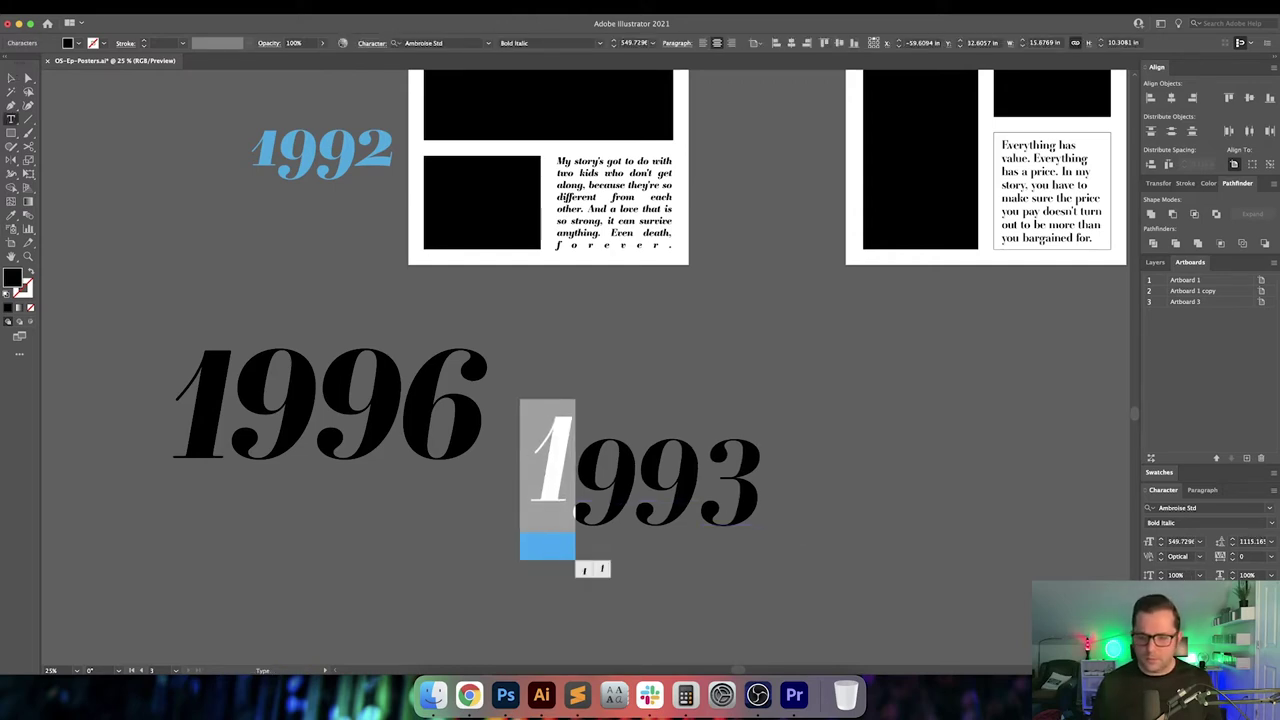
{"action": "key", "text": "alt+shift+Down"}
{"action": "key", "text": "alt+shift+Down"}
{"action": "key", "text": "alt+shift+Down"}
{"action": "key", "text": "alt+shift+Down"}
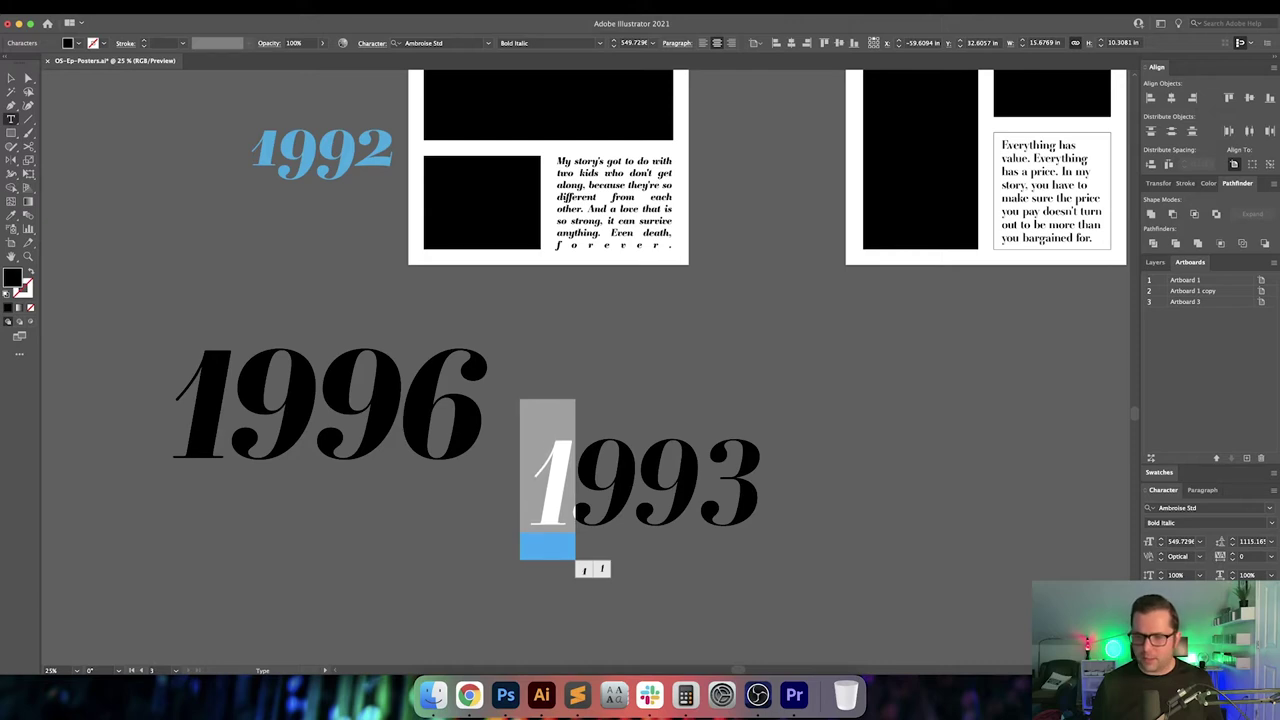
Pick the alternate glyph for the final 3 in 1993 and finish editing the text
{"action": "key", "text": "Right"}
{"action": "key", "text": "Right"}
{"action": "key", "text": "shift+Left"}
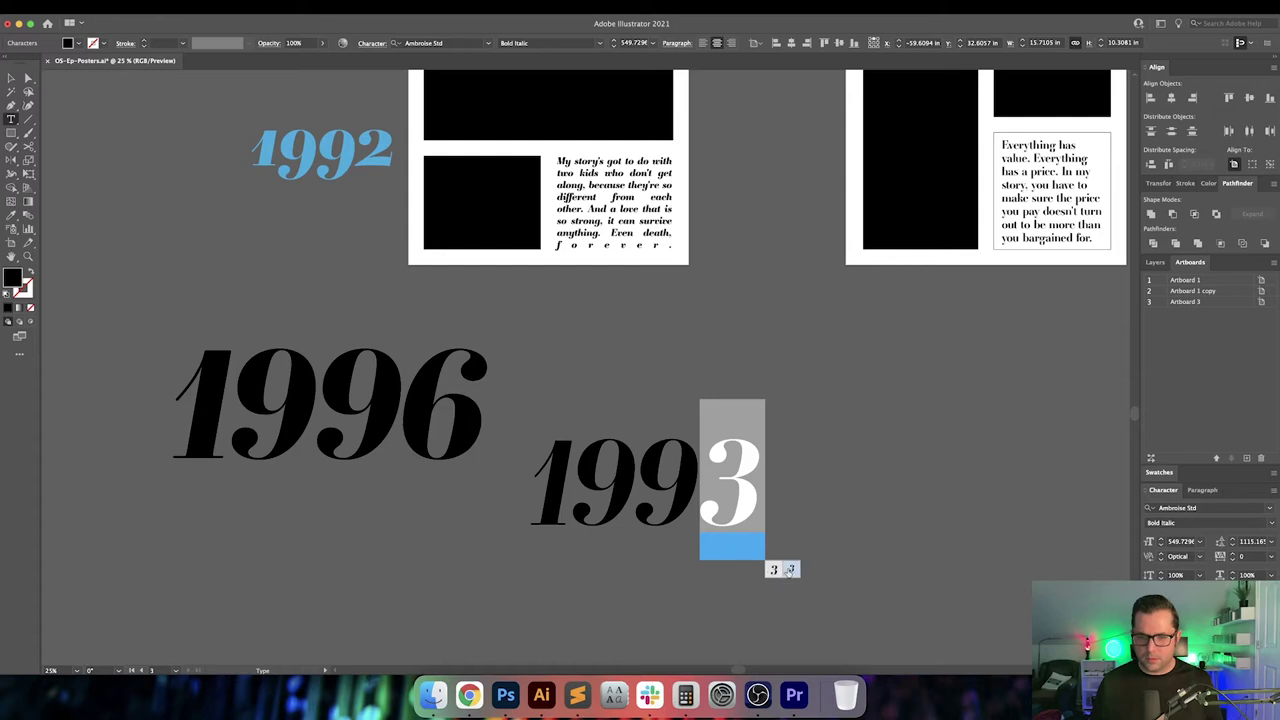
{"action": "left_click", "coordinate": [791, 569]}
{"action": "key", "text": "Escape"}
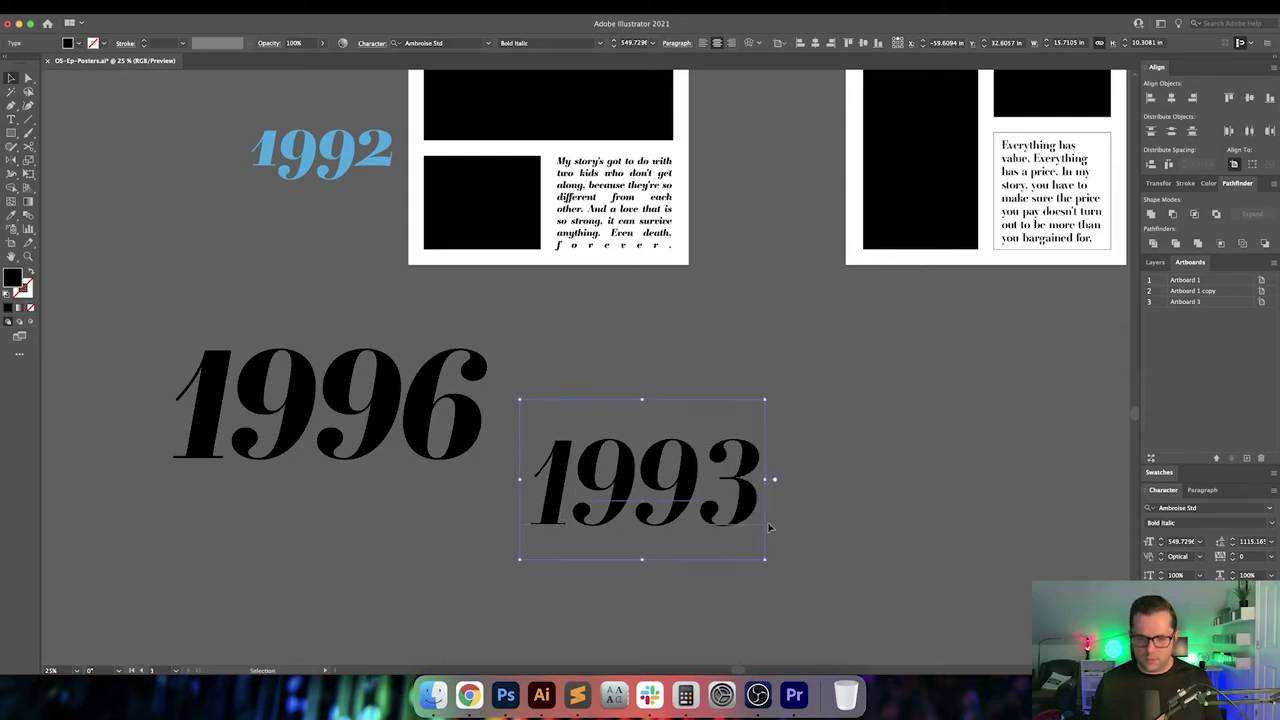
Tighten the kerning between the second 9 and the 3 in 1993
{"action": "left_click", "coordinate": [863, 517]}
{"action": "left_click_drag", "start_coordinate": [863, 517], "coordinate": [750, 517]}
{"action": "left_click", "coordinate": [600, 497]}
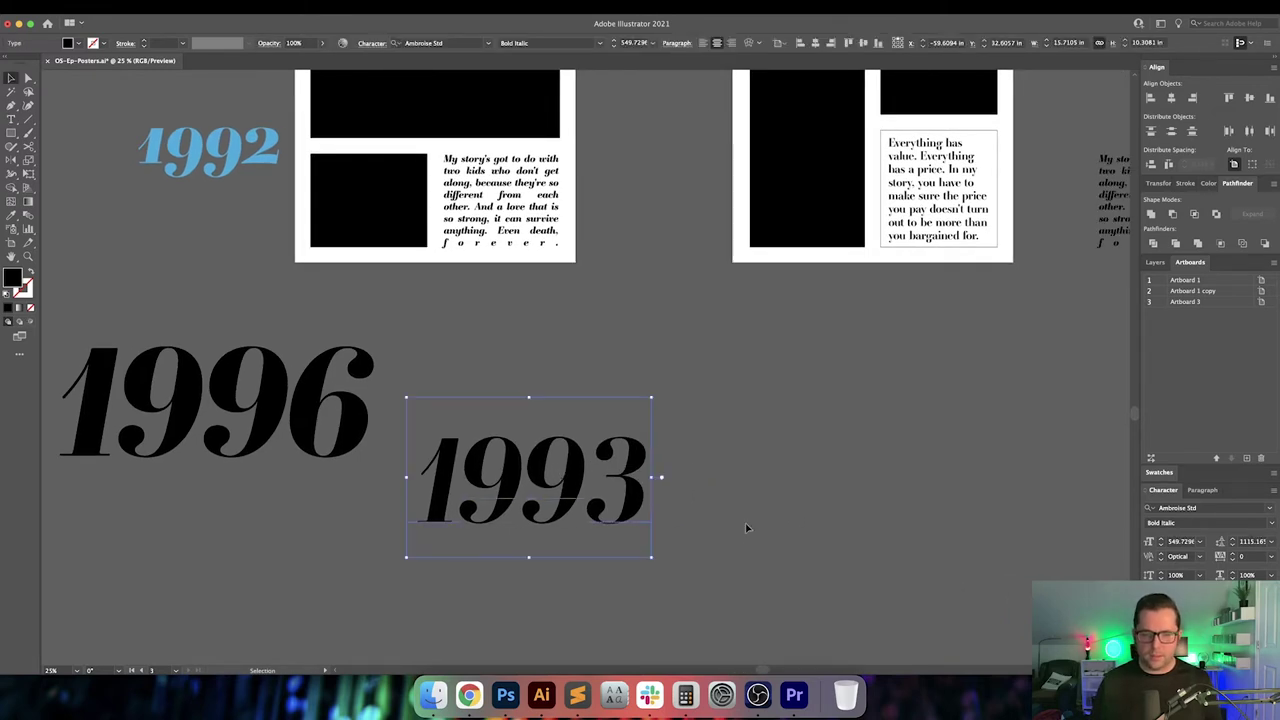
{"action": "key", "text": "t"}
{"action": "key", "text": "super+shift+a"}
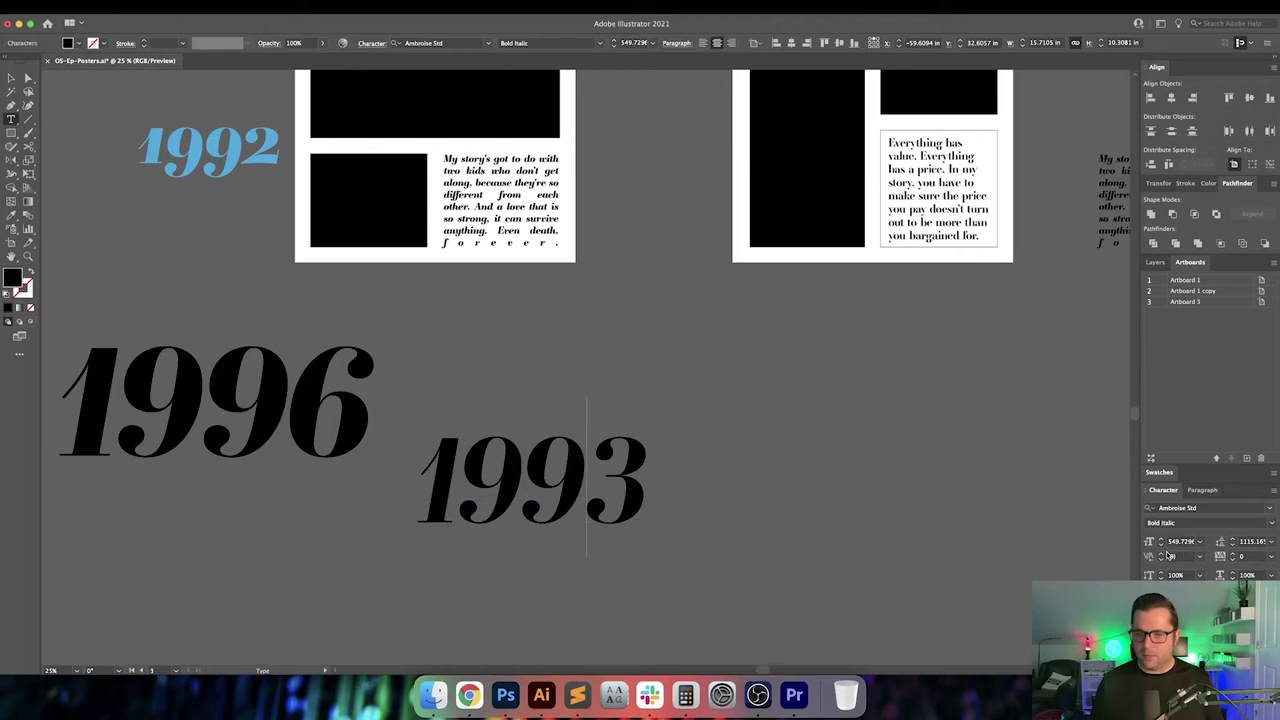
{"action": "key", "text": "shift+Down"}
{"action": "key", "text": "shift+Down"}
{"action": "key", "text": "shift+Down"}
{"action": "key", "text": "shift+Down"}
{"action": "key", "text": "shift+Down"}
{"action": "key", "text": "shift+Down"}
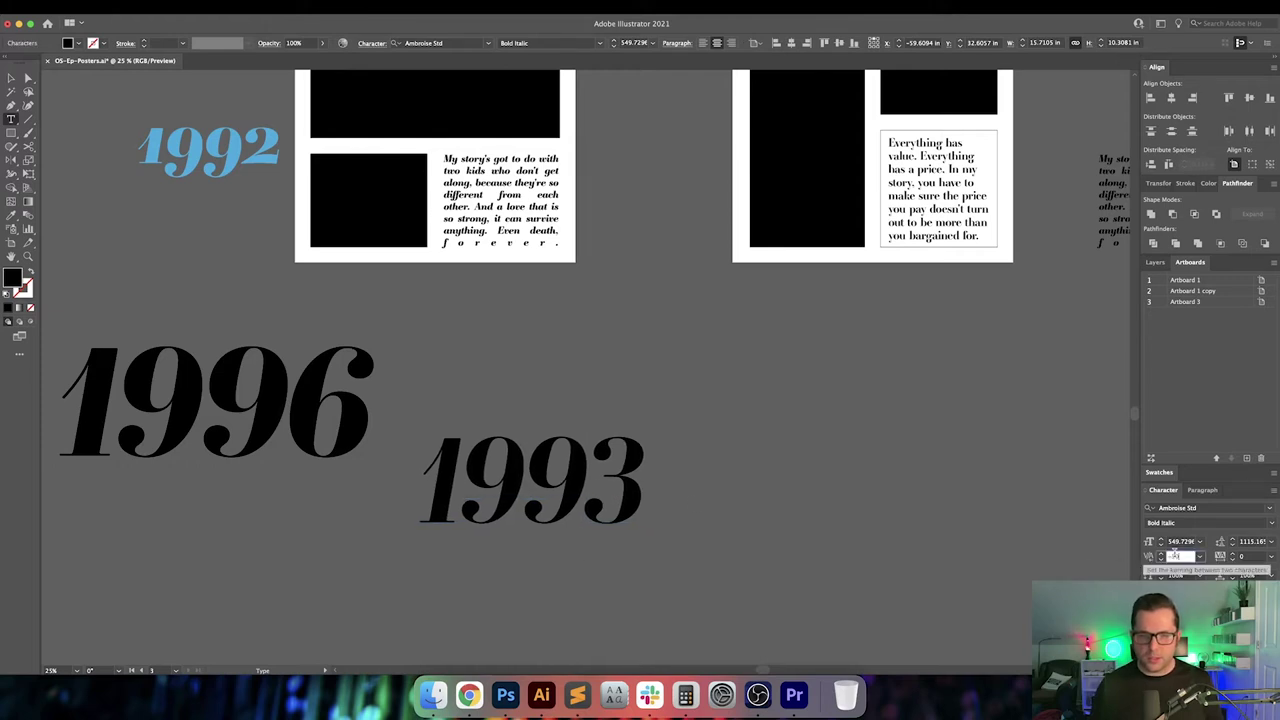
{"action": "key", "text": "shift+Up"}
{"action": "key", "text": "shift+Down"}
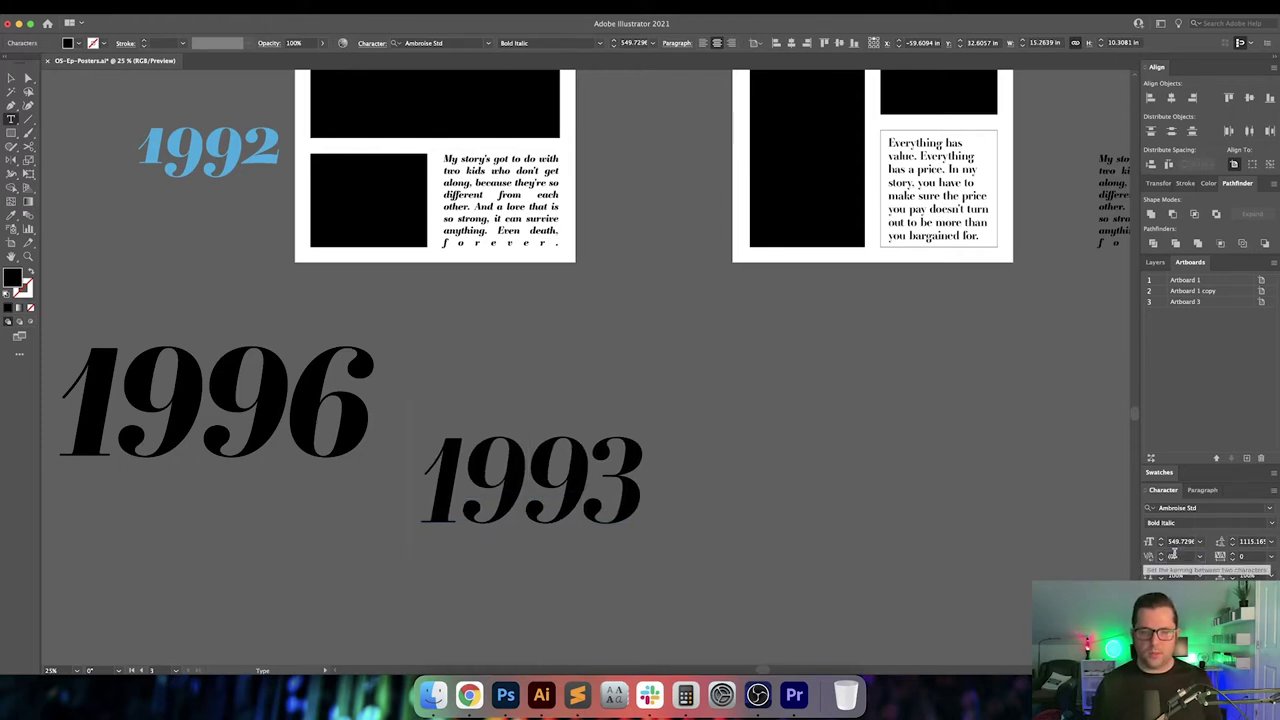
Tighten the kerning between the 1 and the first 9 in 1993, and deselect the text
{"action": "key", "text": "shift+Down"}
{"action": "key", "text": "shift+Down"}
{"action": "key", "text": "shift+Down"}
{"action": "key", "text": "shift+Down"}
{"action": "key", "text": "shift+Down"}
{"action": "key", "text": "shift+Down"}
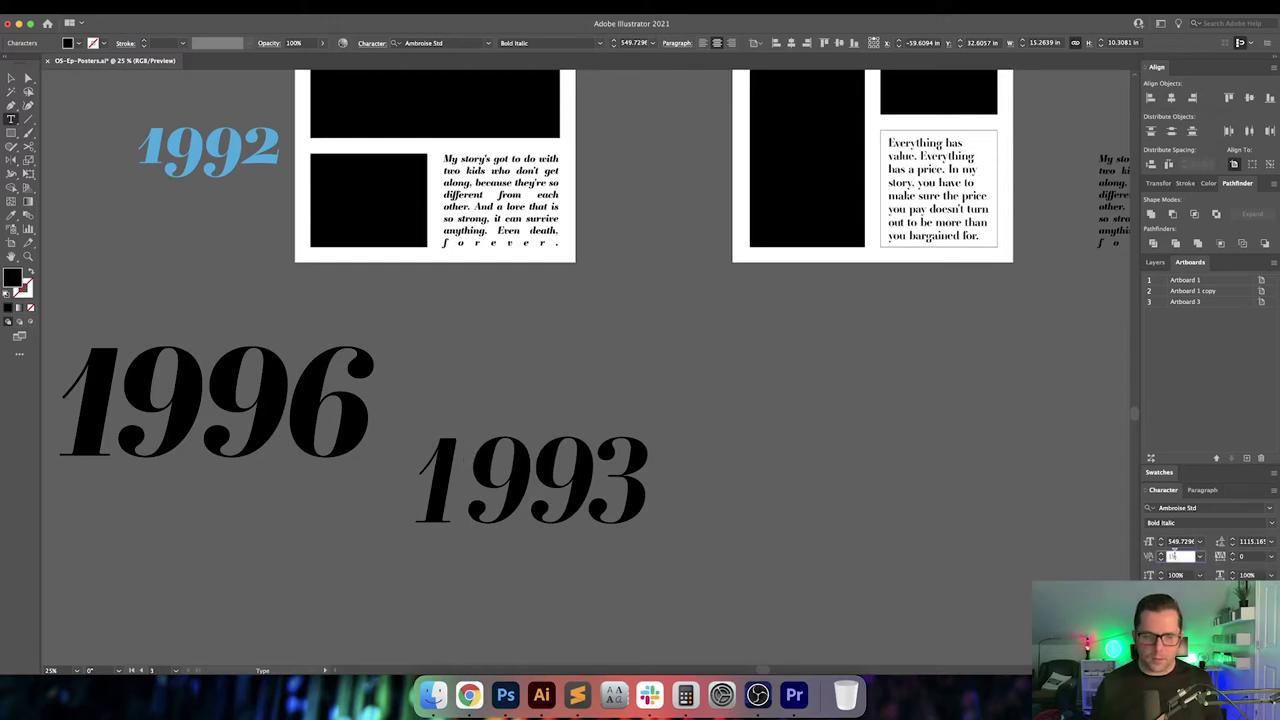
{"action": "key", "text": "shift+Down"}
{"action": "key", "text": "shift+Down"}
{"action": "key", "text": "shift+Down"}
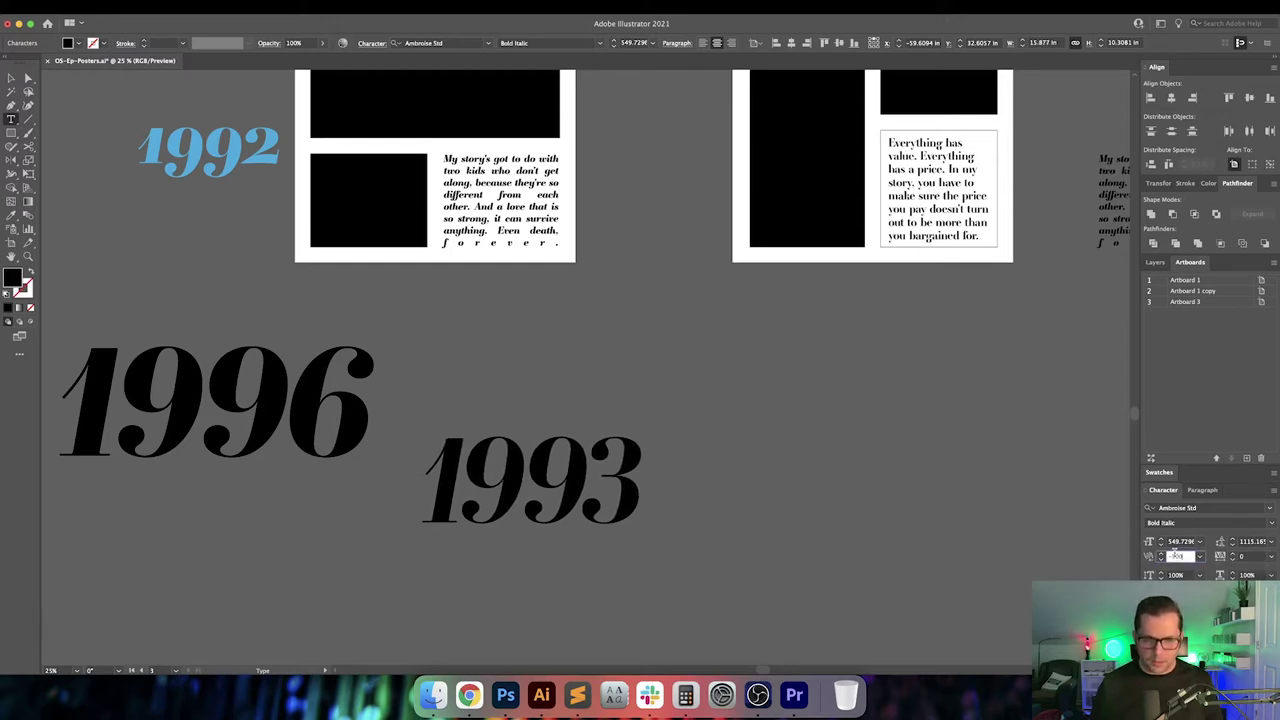
{"action": "key", "text": "Escape"}
{"action": "left_click", "coordinate": [884, 460]}
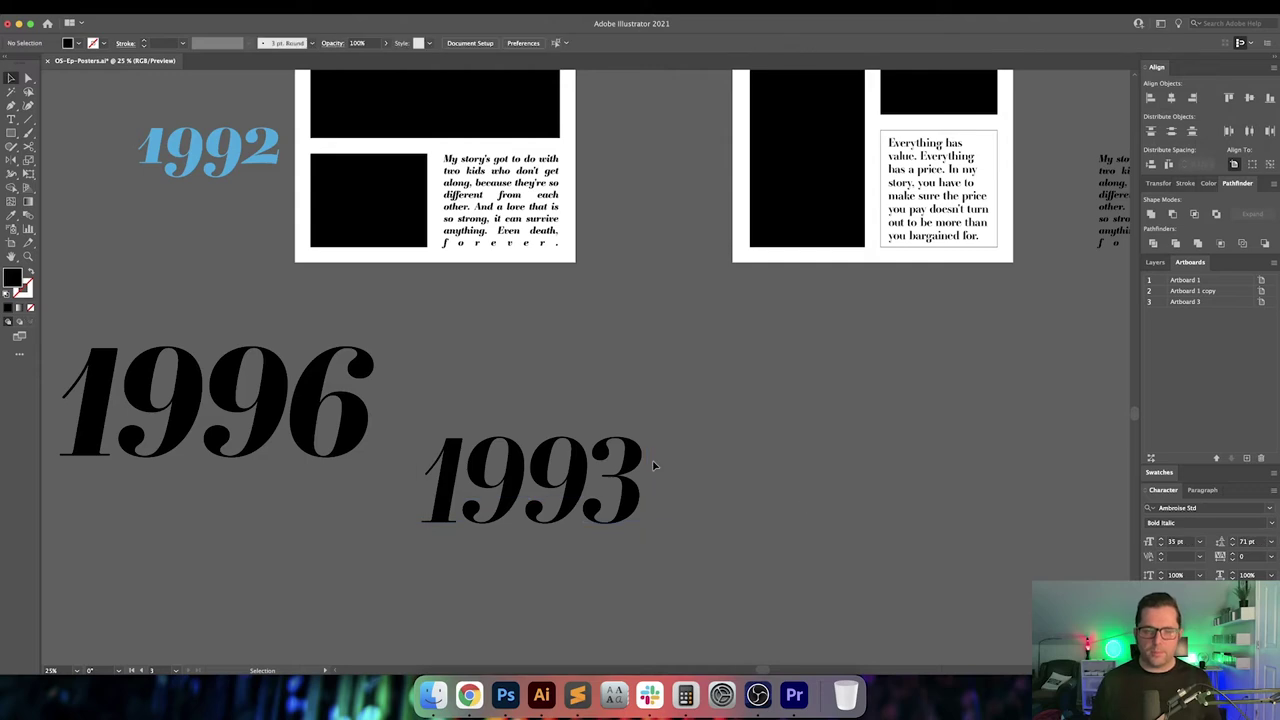
Duplicate the 1993 text and place the copy below and to the left of the original
{"action": "left_click", "coordinate": [643, 466]}
{"action": "scroll", "coordinate": [732, 462], "scroll_direction": "down", "scroll_amount": 1}
{"action": "left_click_drag", "start_coordinate": [770, 472], "coordinate": [604, 361]}
{"action": "left_click_drag", "start_coordinate": [498, 366], "coordinate": [354, 471]}
{"action": "left_click", "coordinate": [620, 471]}
{"action": "left_click_drag", "start_coordinate": [620, 471], "coordinate": [478, 475]}
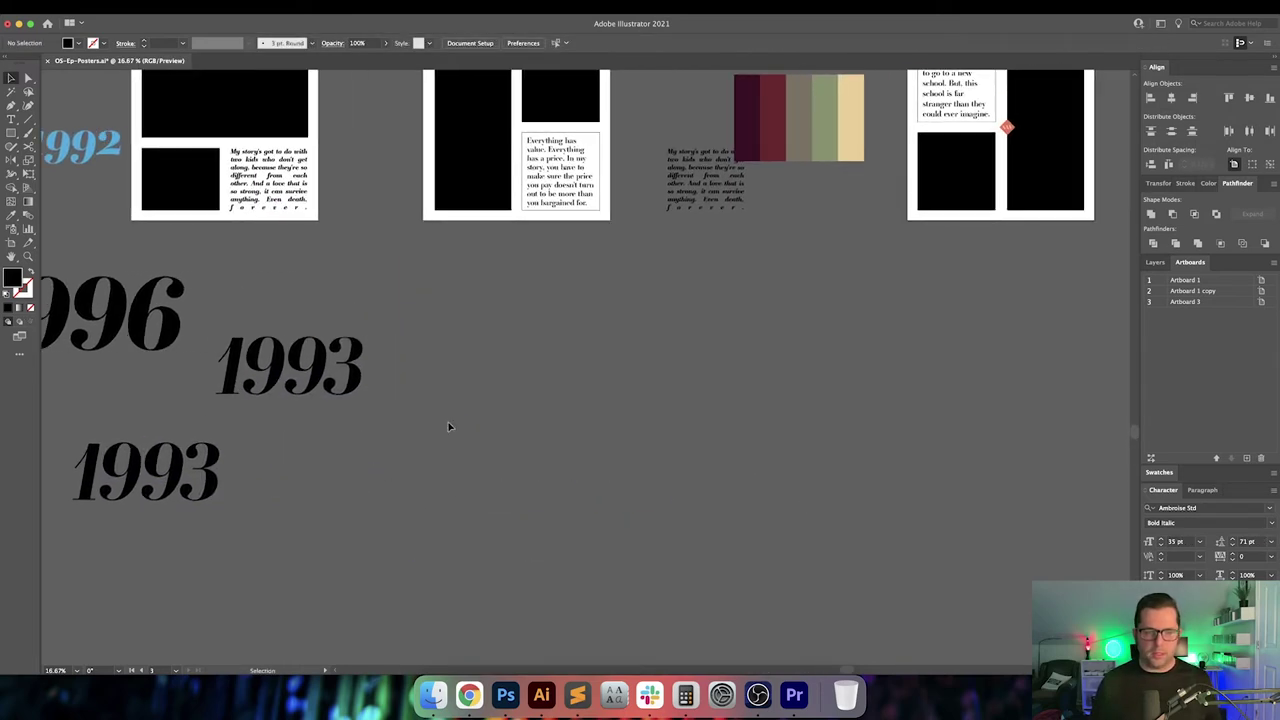
Set the original 1993 text to ExtraBold Italic, leaving the lower copy as it is
{"action": "left_click_drag", "start_coordinate": [449, 426], "coordinate": [760, 440]}
{"action": "left_click", "coordinate": [710, 398]}
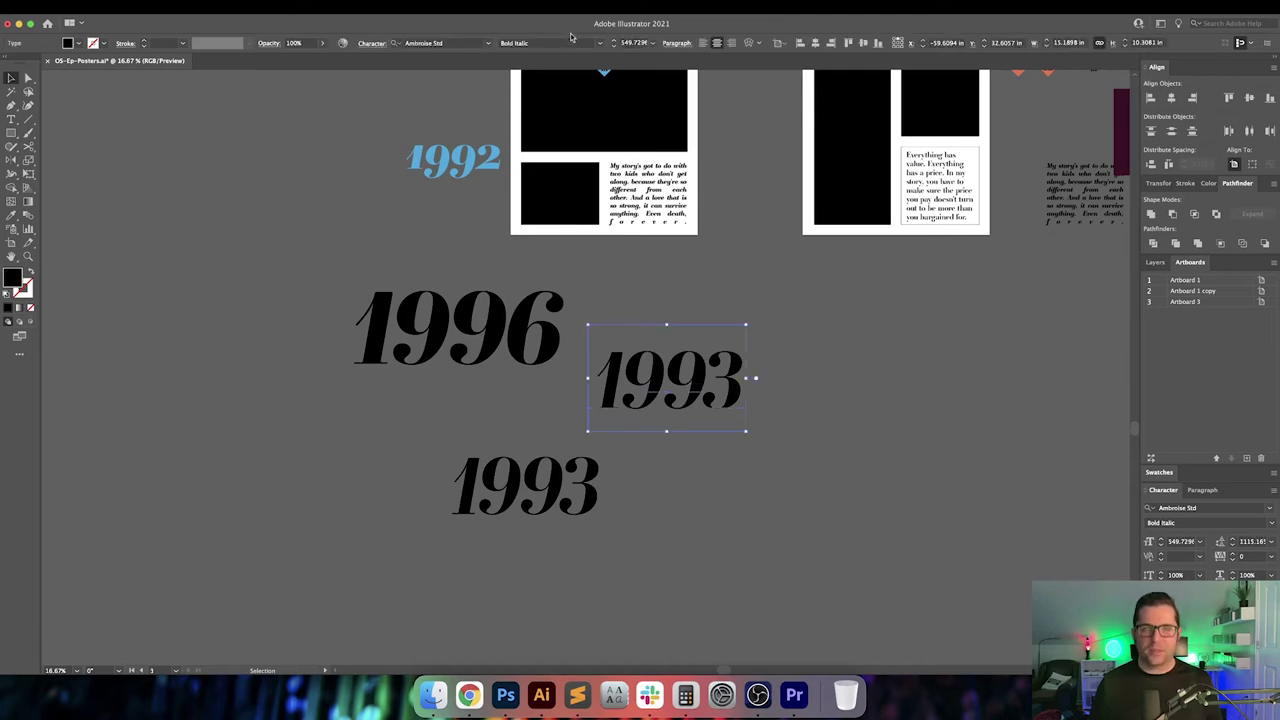
{"action": "left_click", "coordinate": [601, 44]}
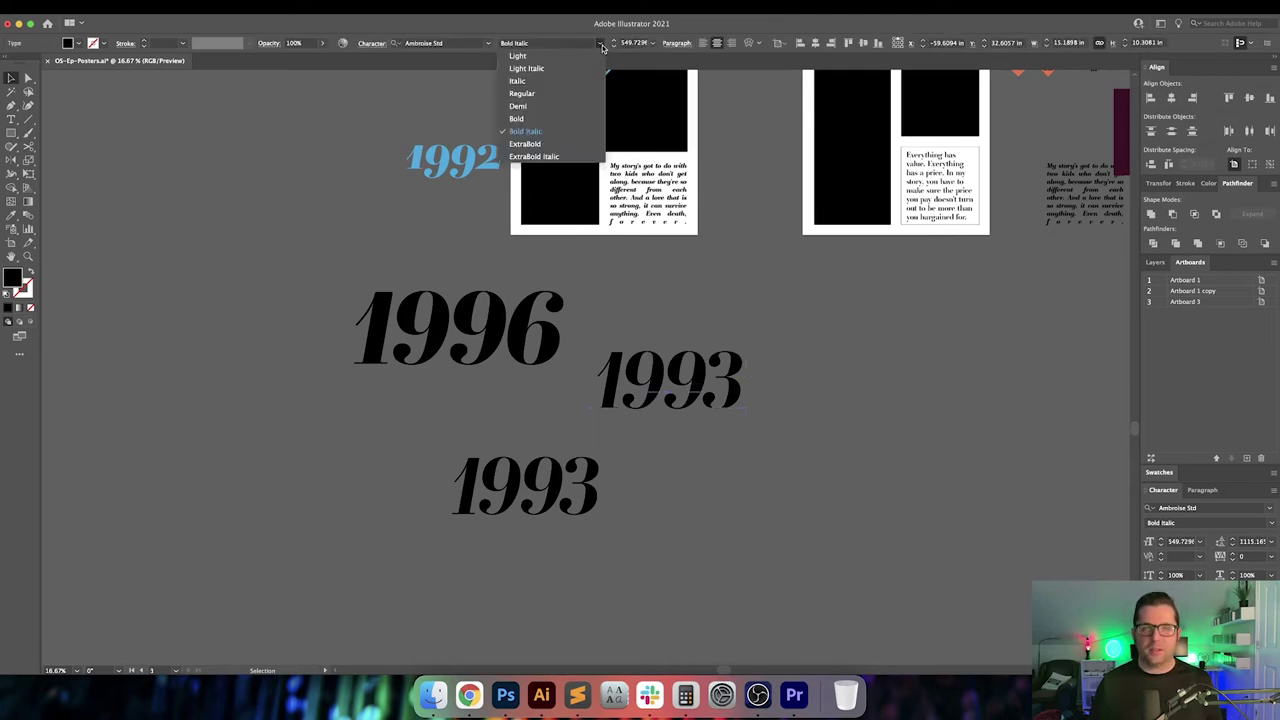
{"action": "left_click", "coordinate": [575, 156]}
{"action": "left_click", "coordinate": [783, 447]}
{"action": "scroll", "coordinate": [783, 447], "scroll_direction": "right", "scroll_amount": 2}
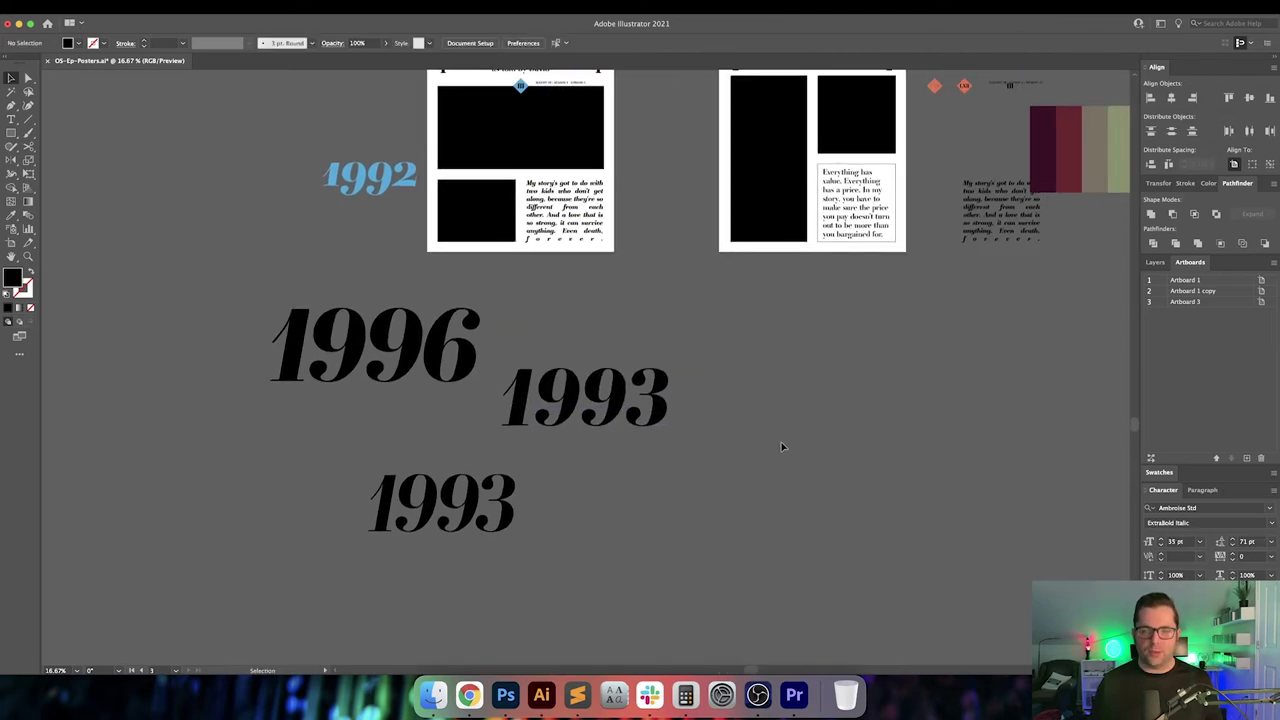
Try to transfer the ExtraBold Italic formatting onto the lower 1993 copy with the Eyedropper tool
{"action": "left_click", "coordinate": [518, 485]}
{"action": "key", "text": "i"}
{"action": "left_click", "coordinate": [603, 408]}
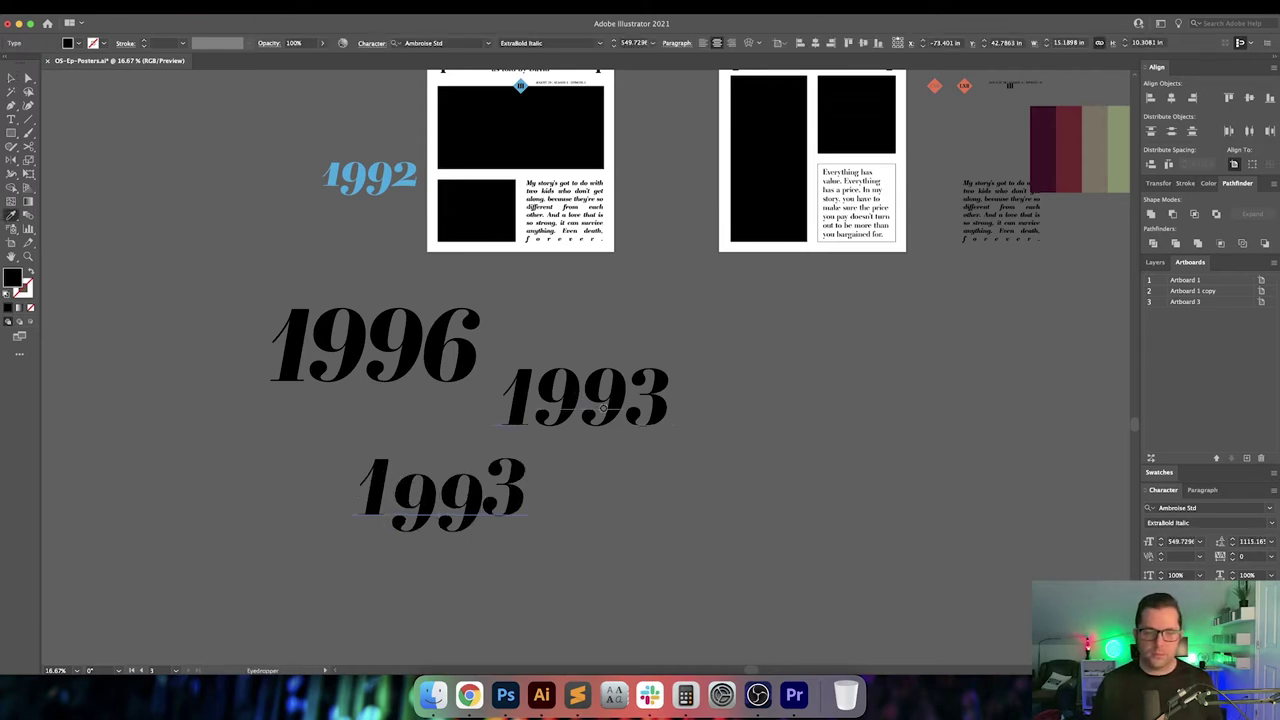
{"action": "key", "text": "v"}
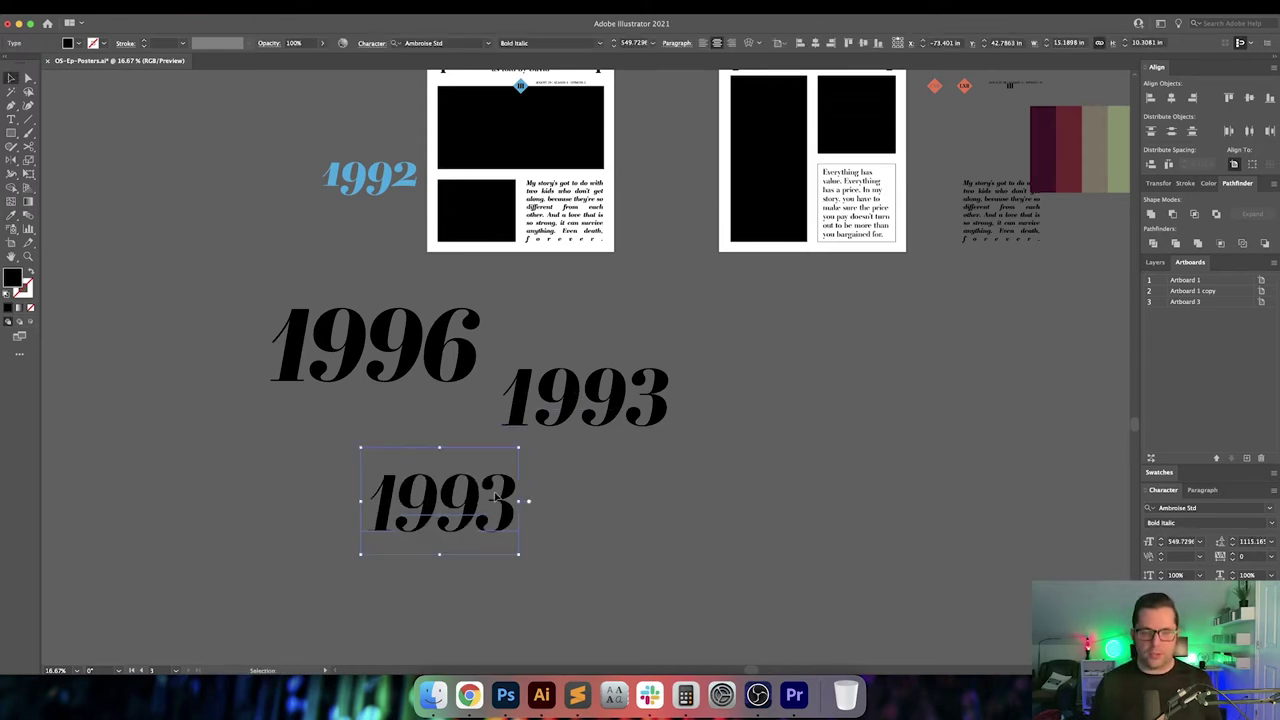
Delete the lower 1993 copy and move the ExtraBold Italic 1993 text below the 1996 lettering
{"action": "key", "text": "Delete"}
{"action": "left_click_drag", "start_coordinate": [613, 373], "coordinate": [383, 513]}
{"action": "left_click", "coordinate": [577, 531]}
Duplicate the ExtraBold Italic 1993, convert the duplicate to outlines, and place it below The Hatching artboard
{"action": "left_click_drag", "start_coordinate": [625, 523], "coordinate": [414, 534]}
{"action": "mouse_move", "coordinate": [386, 420]}
{"action": "left_mouse_down"}
{"action": "mouse_move", "coordinate": [936, 412]}
{"action": "mouse_move", "coordinate": [500, 496]}
{"action": "left_mouse_up"}
{"action": "key", "text": "super+shift+o"}
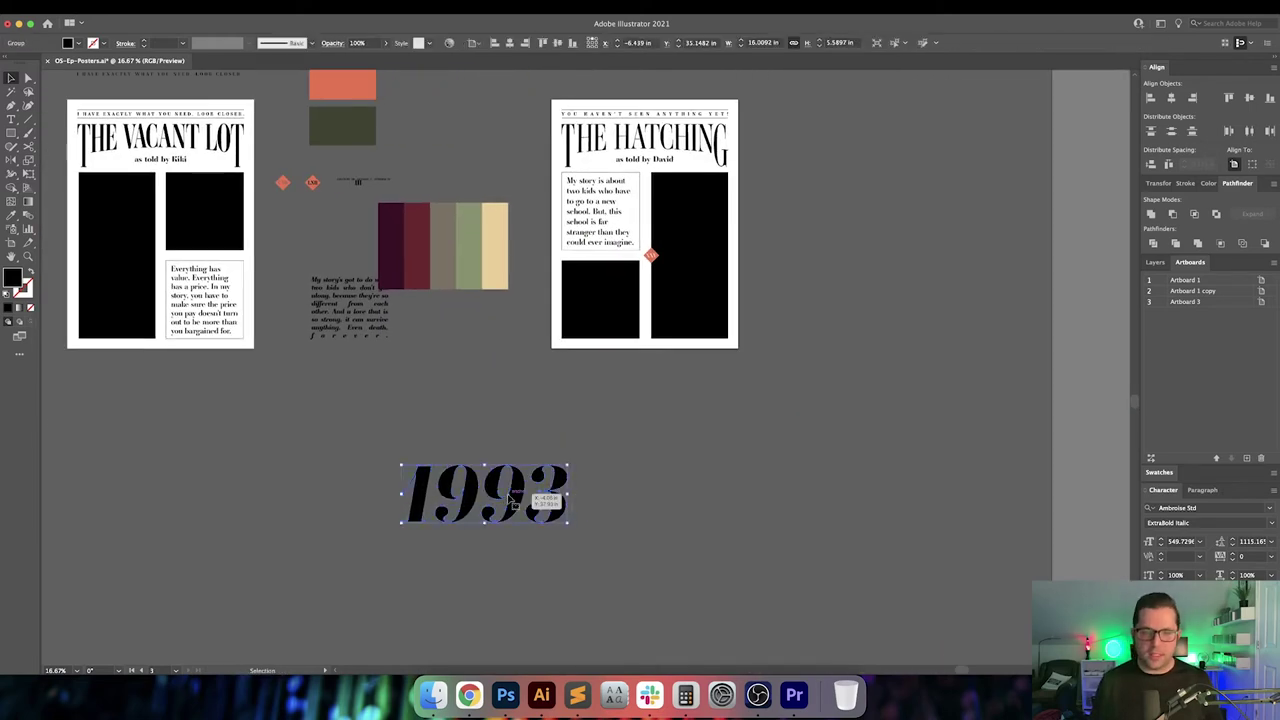
{"action": "left_click_drag", "start_coordinate": [559, 505], "coordinate": [738, 425]}
Swap the fill and stroke of the outlined 1993 below The Hatching, giving it a black stroke and no fill
{"action": "left_click_drag", "start_coordinate": [159, 424], "coordinate": [555, 440]}
{"action": "scroll", "coordinate": [500, 445], "scroll_direction": "left", "scroll_amount": 5}
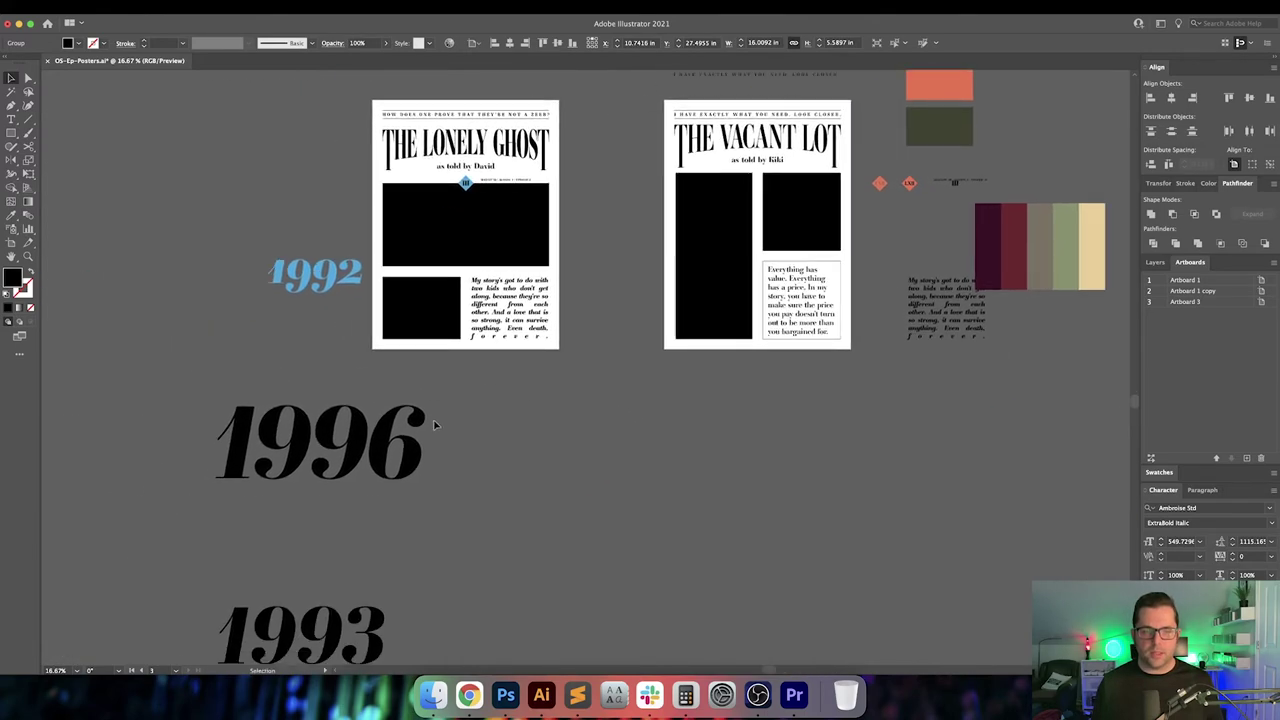
{"action": "left_click", "coordinate": [405, 440]}
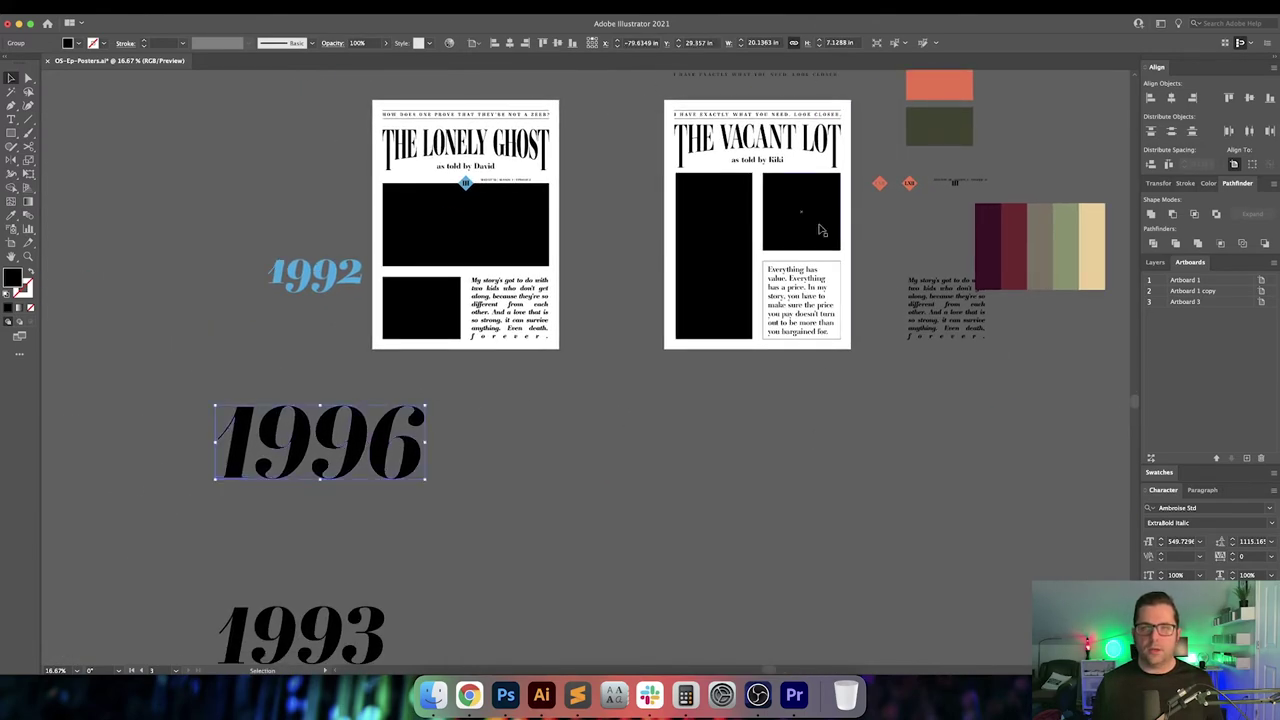
{"action": "left_click", "coordinate": [877, 371]}
{"action": "left_click_drag", "start_coordinate": [1020, 385], "coordinate": [487, 446]}
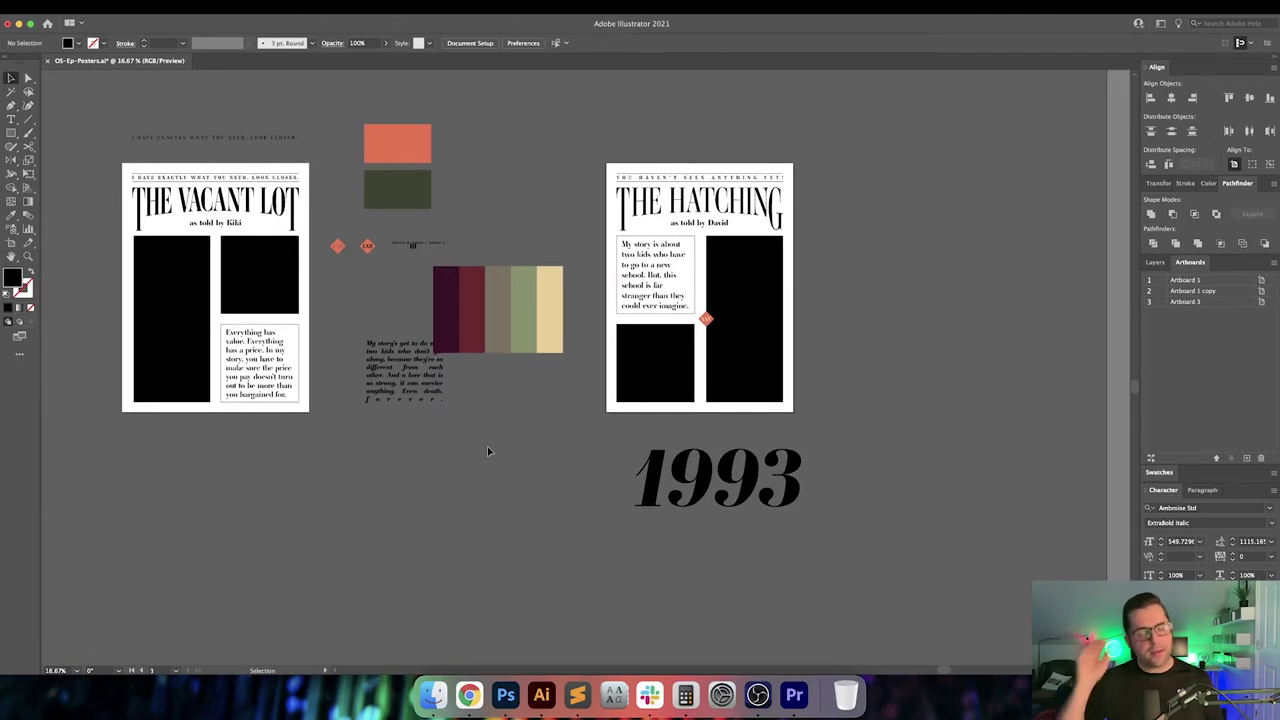
{"action": "left_click", "coordinate": [759, 499]}
{"action": "key", "text": "shift+x"}
{"action": "left_click", "coordinate": [851, 498]}
{"action": "scroll", "coordinate": [851, 498], "scroll_direction": "right", "scroll_amount": 1}
{"action": "scroll", "coordinate": [770, 500], "scroll_direction": "up", "scroll_amount": 4}
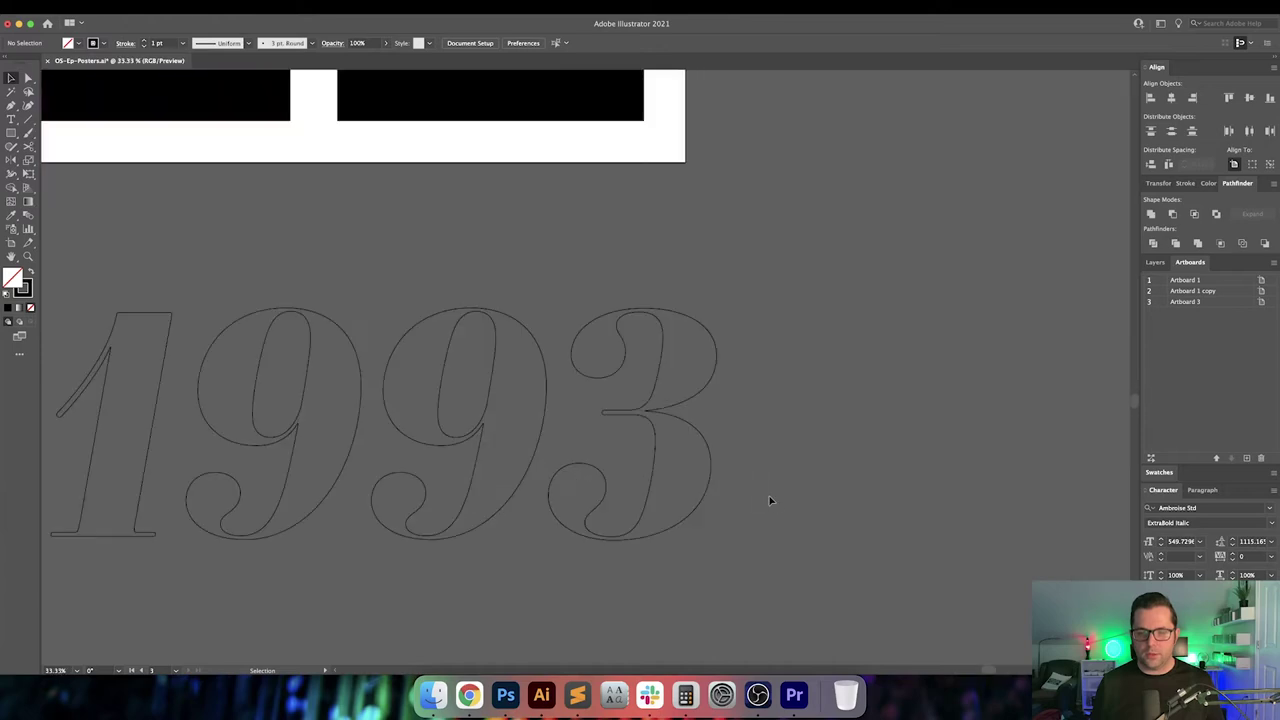
Check the year lettering on the finished Vacant Lot poster in Photoshop, and set the outlined 1993's stroke weight to 5 pt in Illustrator
{"action": "left_click", "coordinate": [568, 458]}
{"action": "scroll", "coordinate": [583, 417], "scroll_direction": "left", "scroll_amount": 3}
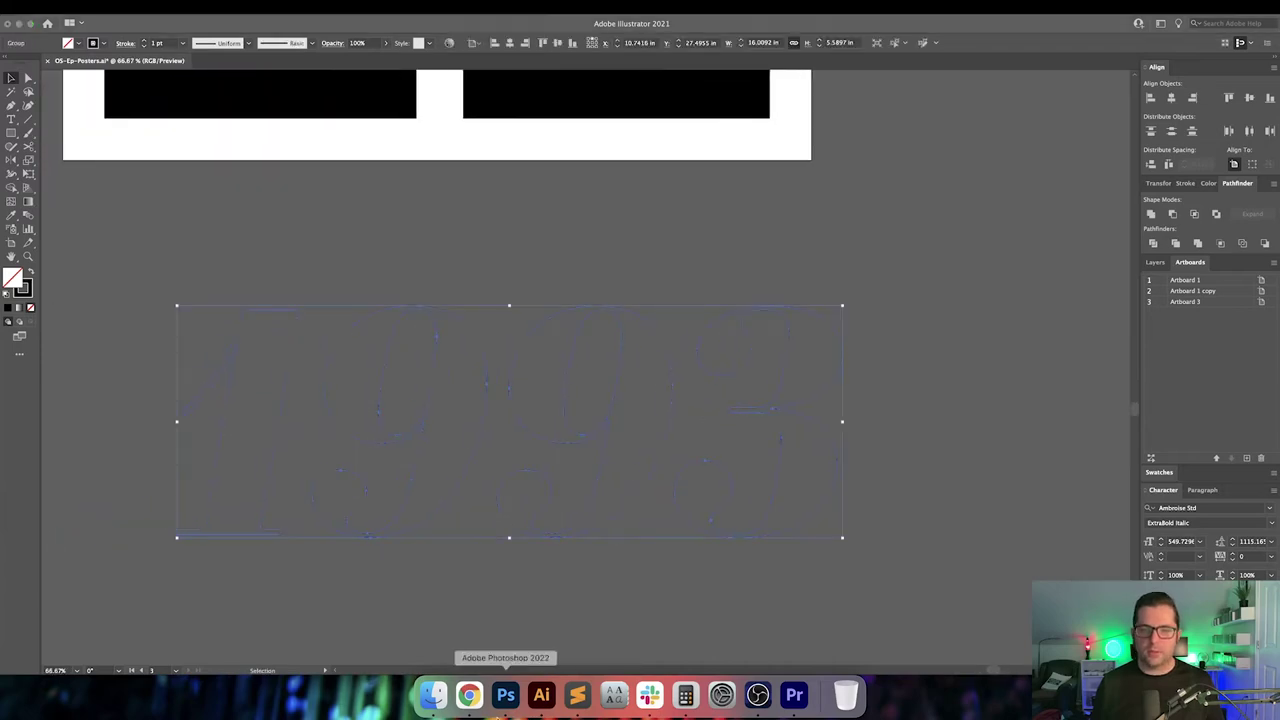
{"action": "left_click", "coordinate": [505, 700]}
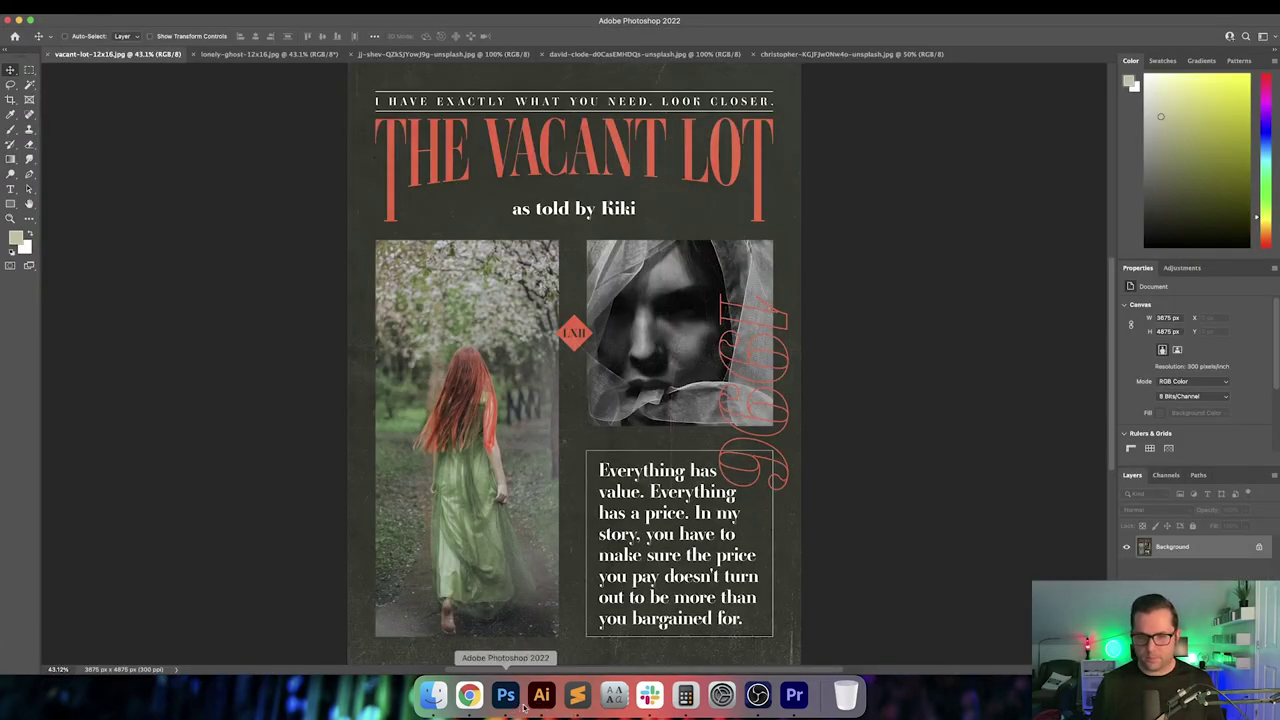
{"action": "left_click", "coordinate": [541, 695]}
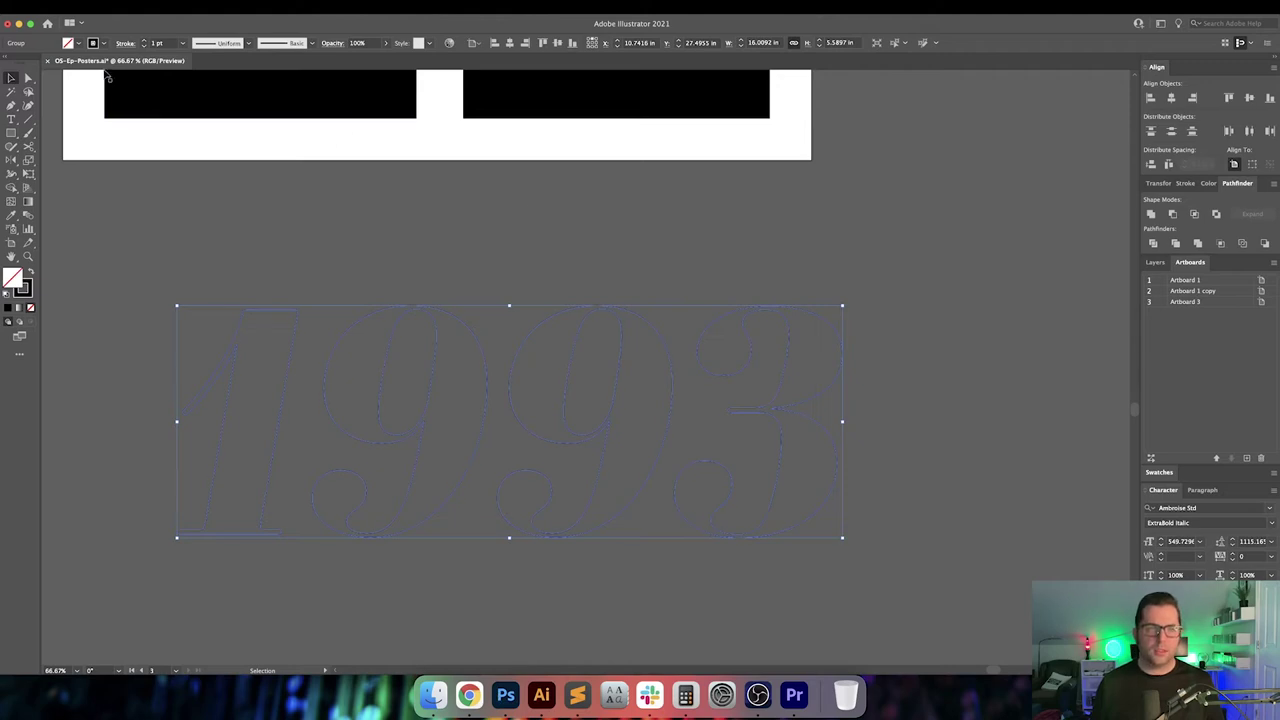
{"action": "left_click", "coordinate": [149, 203]}
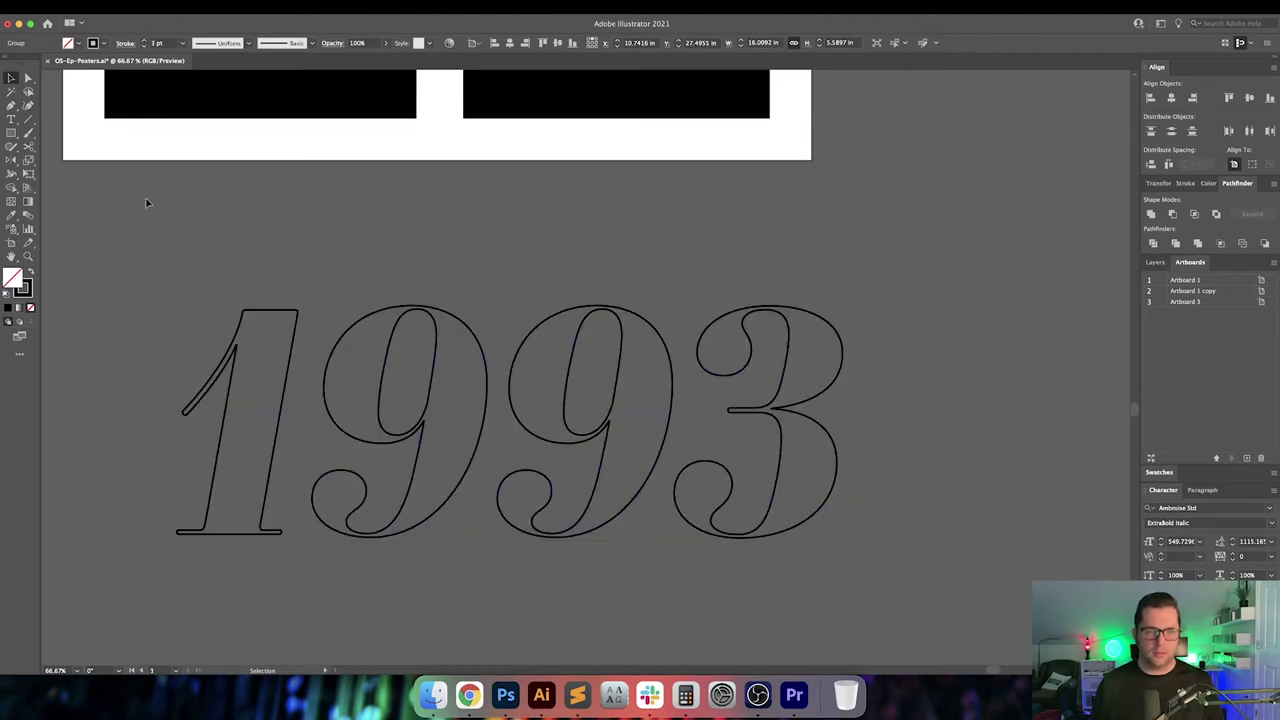
{"action": "left_click", "coordinate": [706, 387]}
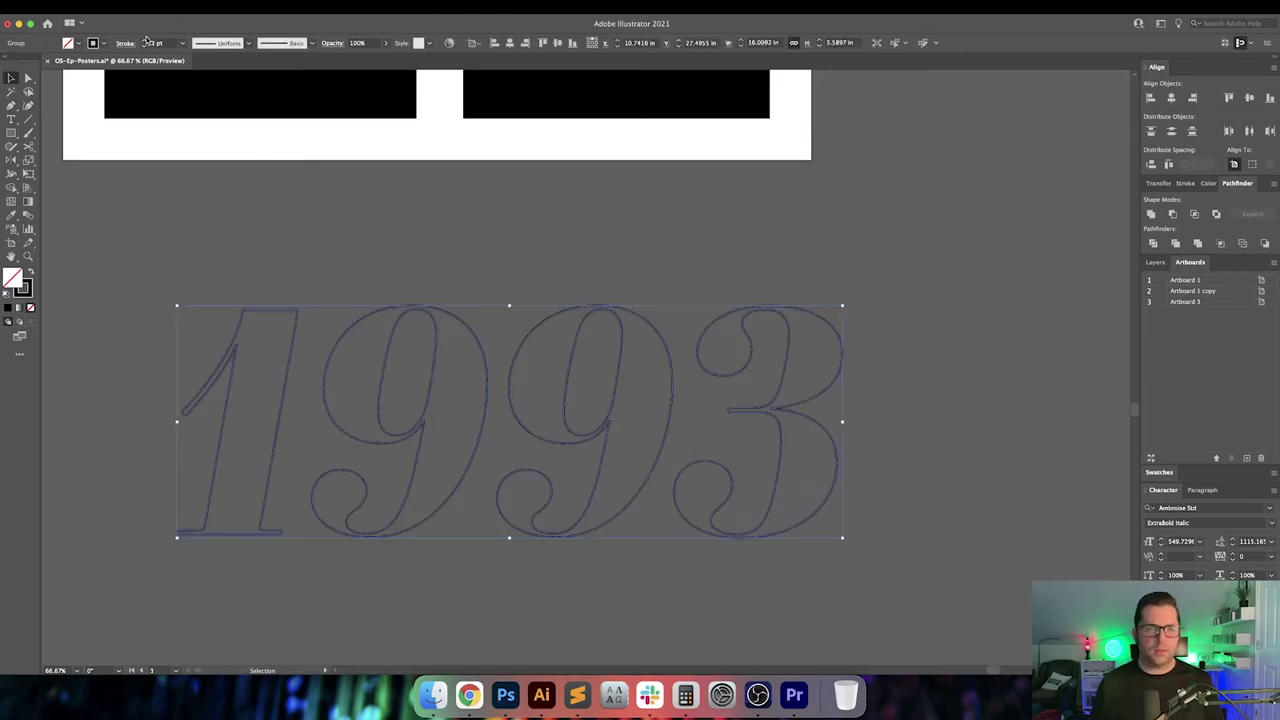
{"action": "left_click", "coordinate": [144, 45]}
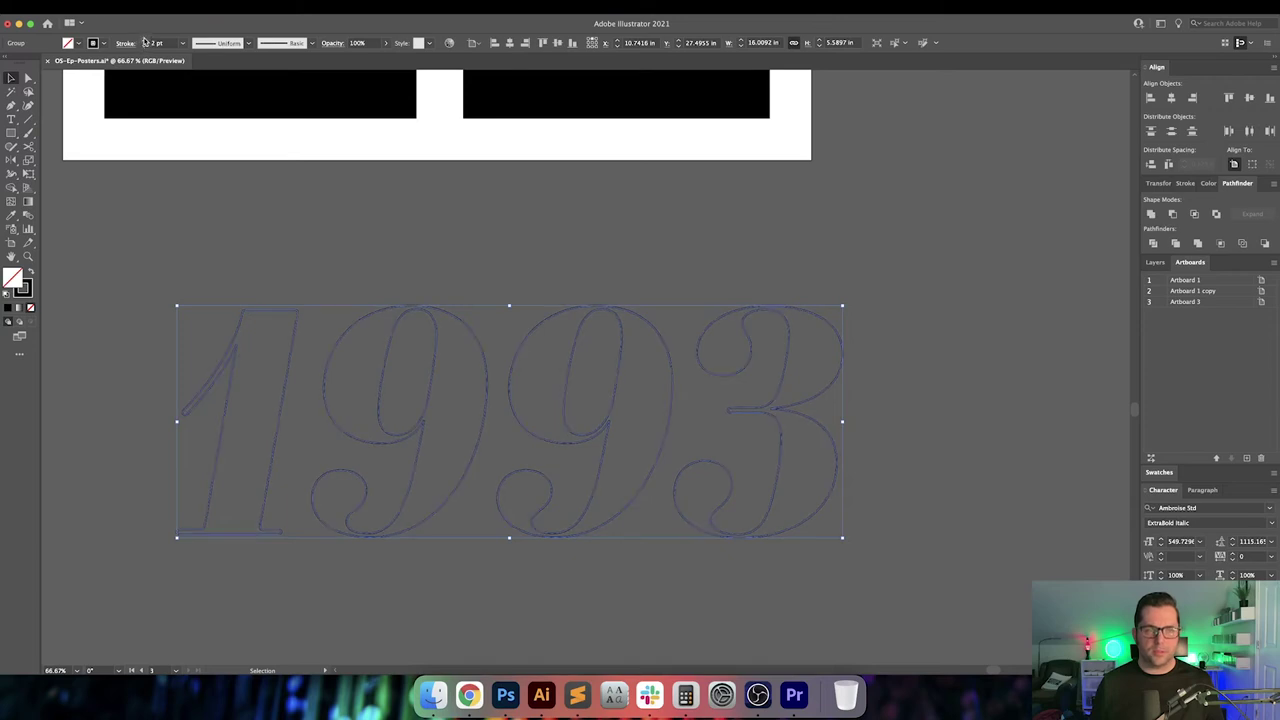
{"action": "left_click", "coordinate": [144, 41]}
{"action": "left_click", "coordinate": [144, 41]}
{"action": "left_click", "coordinate": [263, 195]}
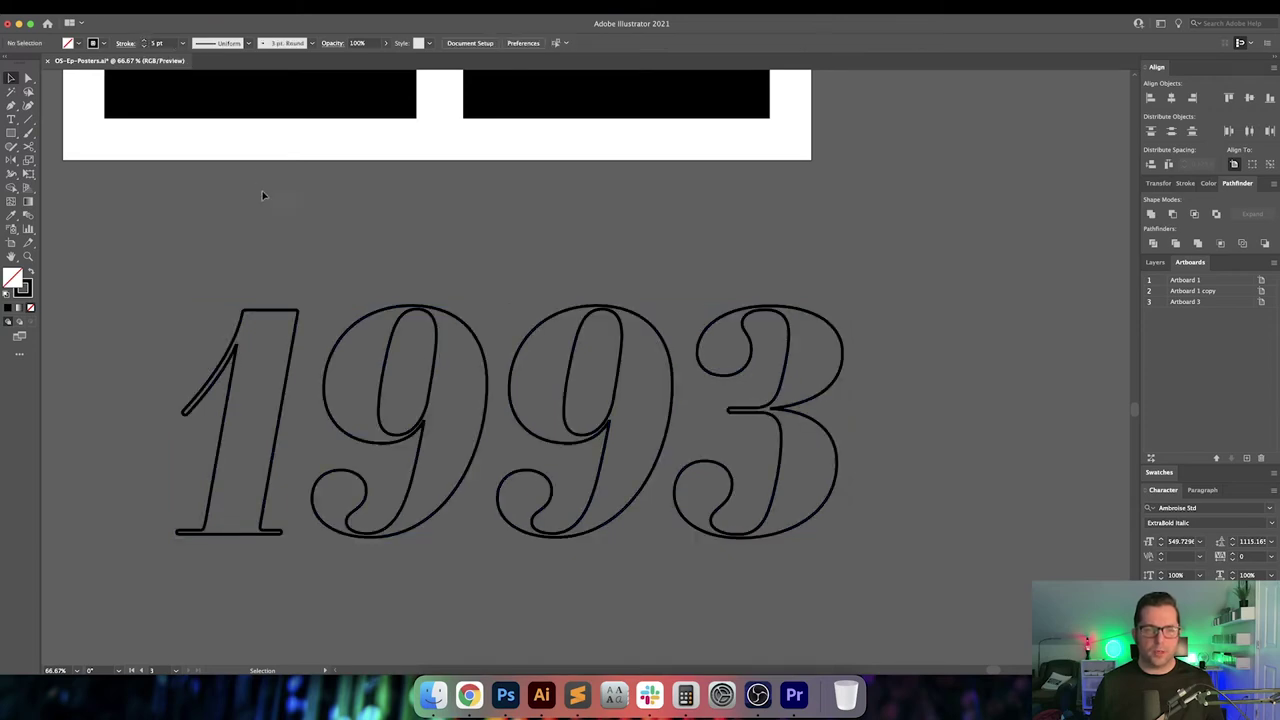
Select and copy all of the artwork on The Hatching artboard, leaving out the 1993 lettering
{"action": "key", "text": "super+minus"}
{"action": "key", "text": "super+minus"}
{"action": "key", "text": "super+minus"}
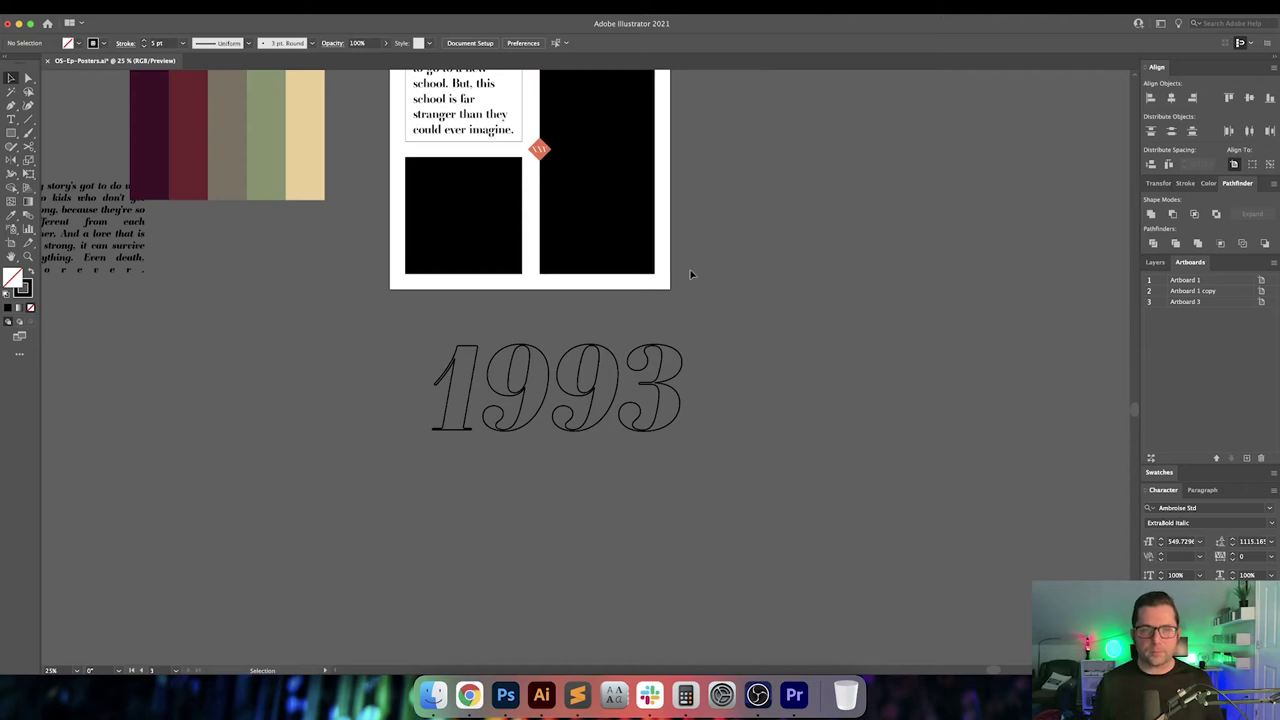
{"action": "scroll", "coordinate": [690, 274], "scroll_direction": "up", "scroll_amount": 5}
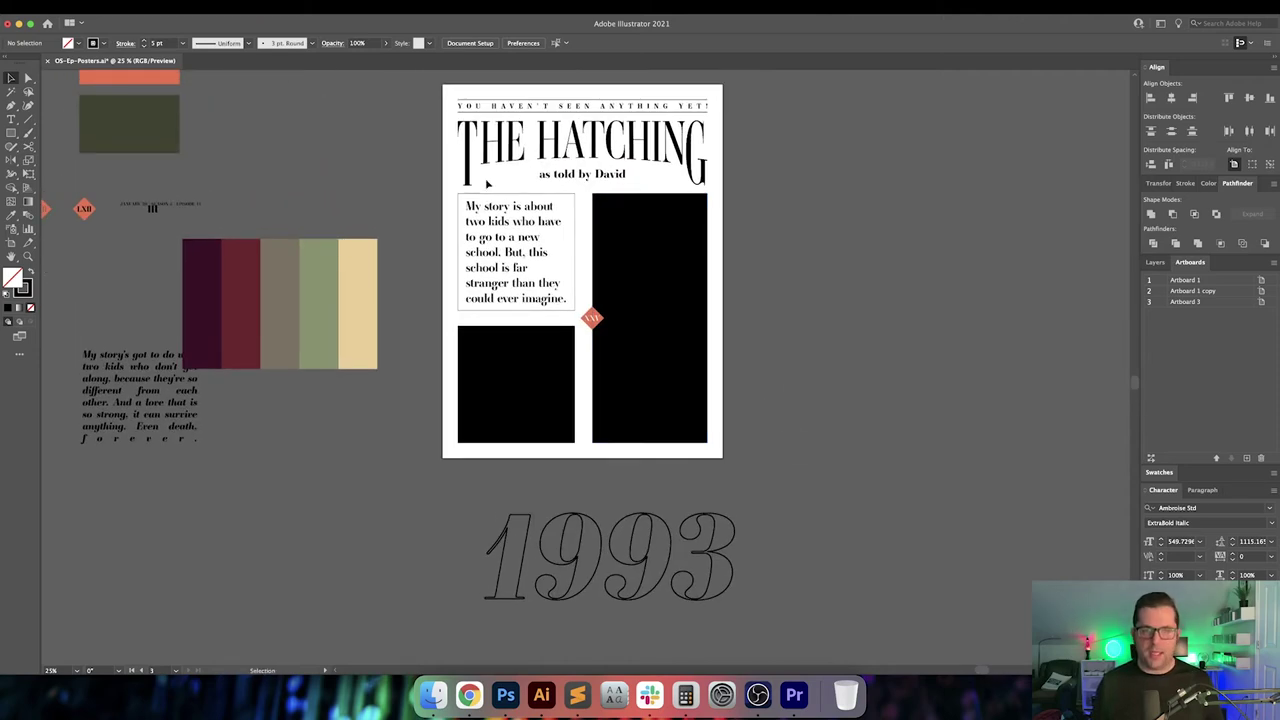
{"action": "left_click_drag", "start_coordinate": [415, 86], "coordinate": [766, 474]}
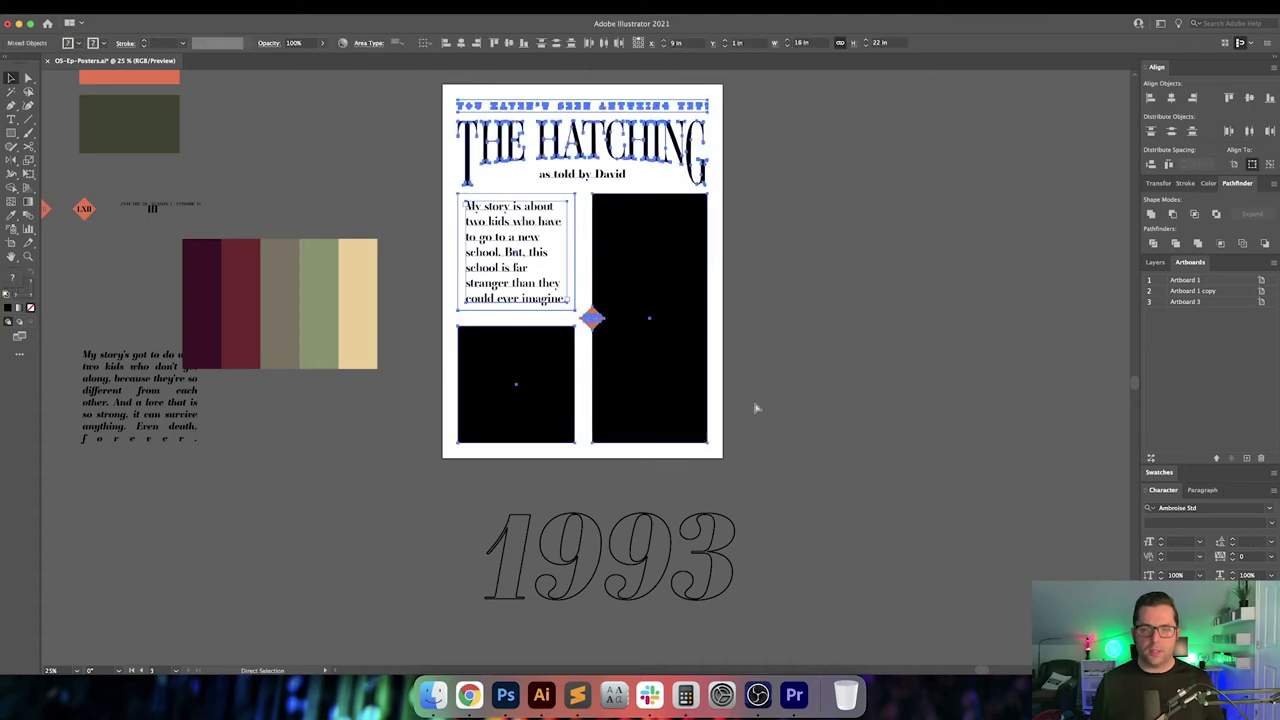
{"action": "left_click", "coordinate": [805, 352]}
{"action": "key", "text": "super+alt+a"}
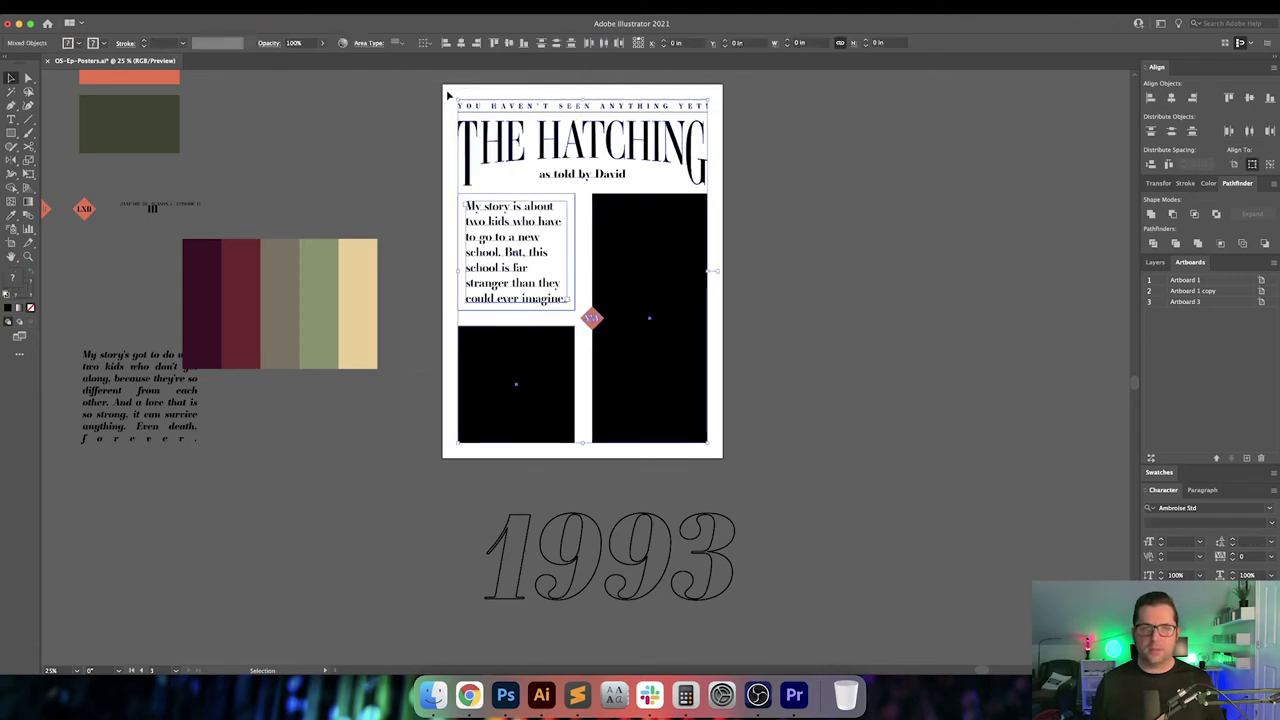
Create a new Photoshop document 18.25 inches wide and 24.25 inches high at 300 pixels/inch in RGB Color
{"action": "left_click", "coordinate": [507, 697]}
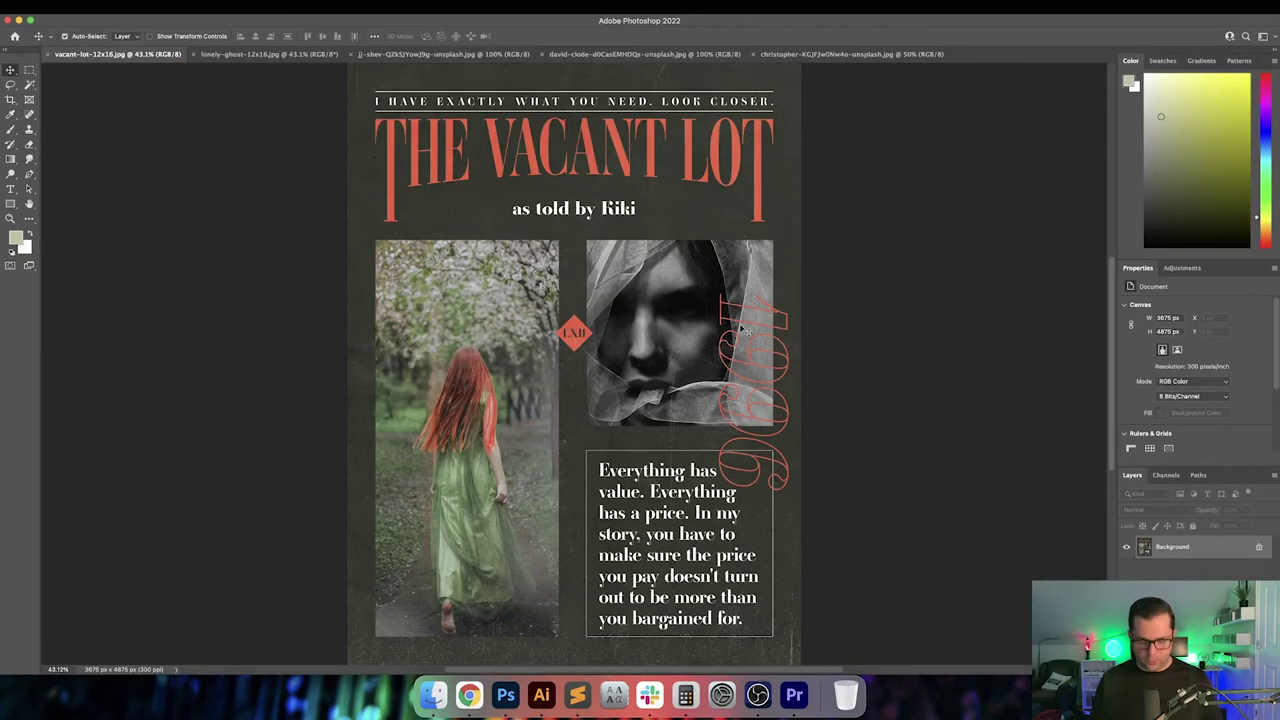
{"action": "key", "text": "super+n"}
{"action": "left_click", "coordinate": [775, 244]}
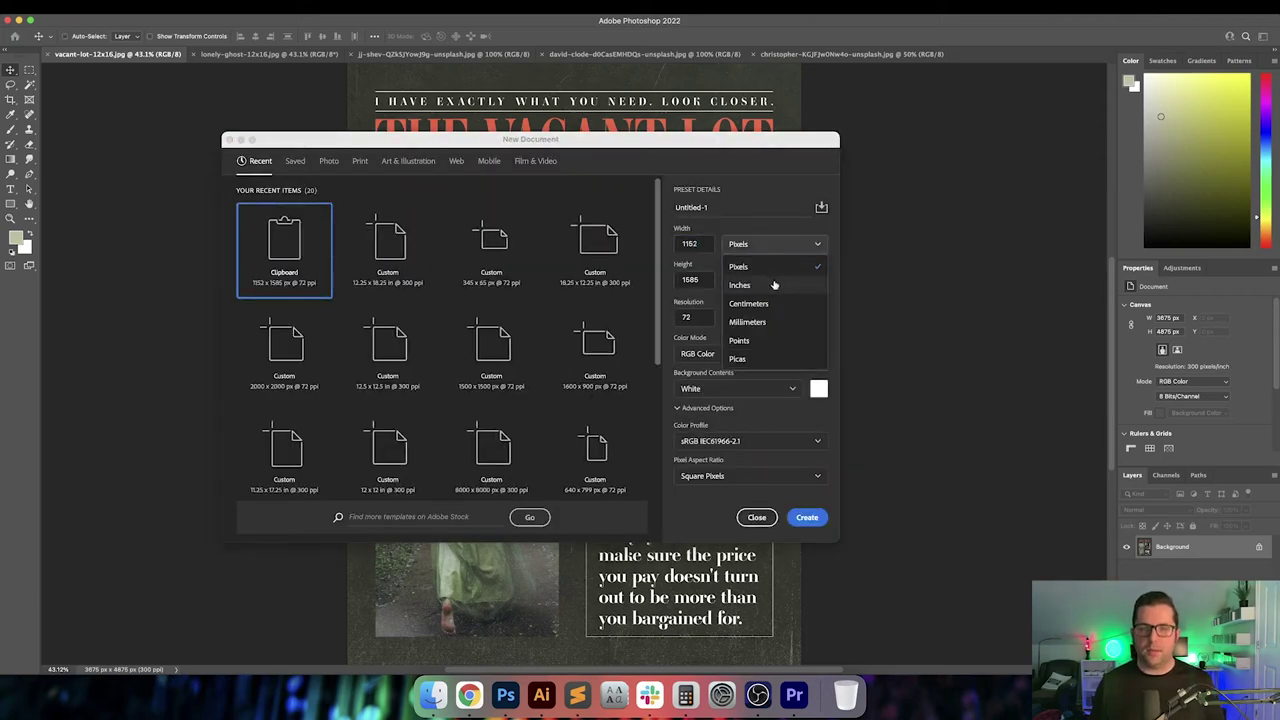
{"action": "left_click", "coordinate": [748, 266]}
{"action": "double_click", "coordinate": [701, 243]}
{"action": "type", "text": "1"}
{"action": "key", "text": "Tab"}
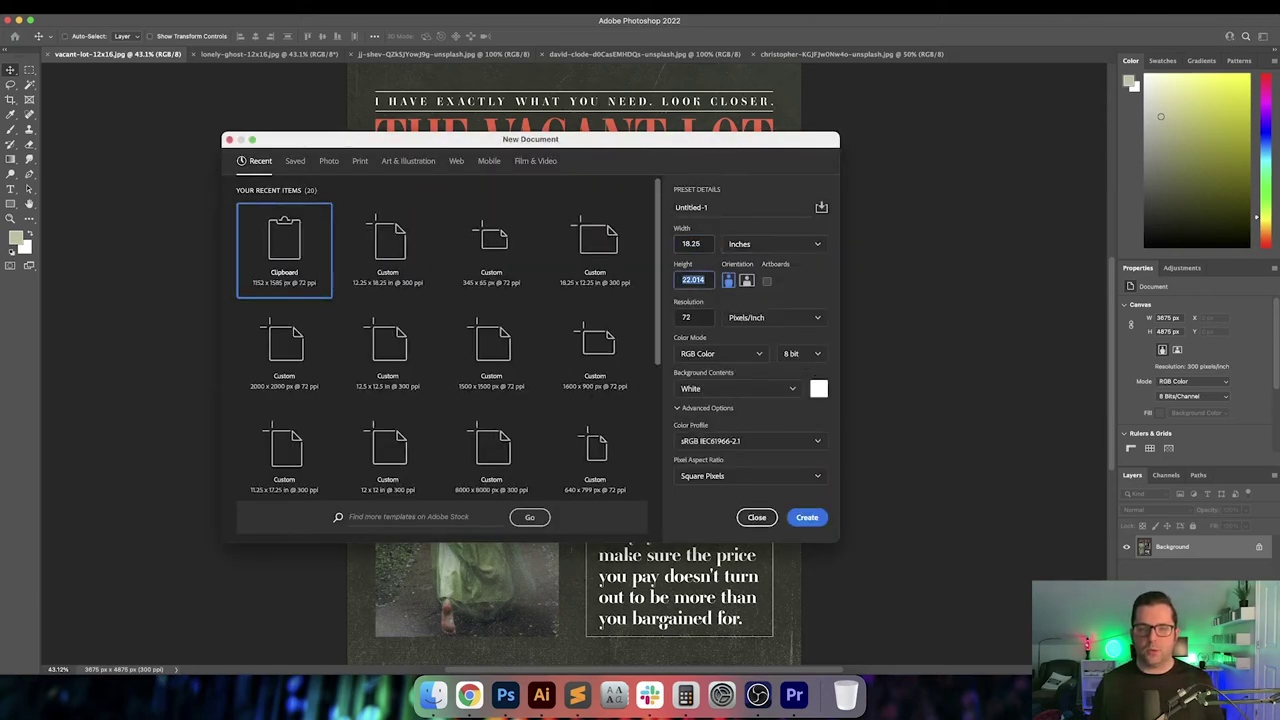
{"action": "type", "text": "5"}
{"action": "key", "text": "Tab"}
{"action": "key", "text": "Tab"}
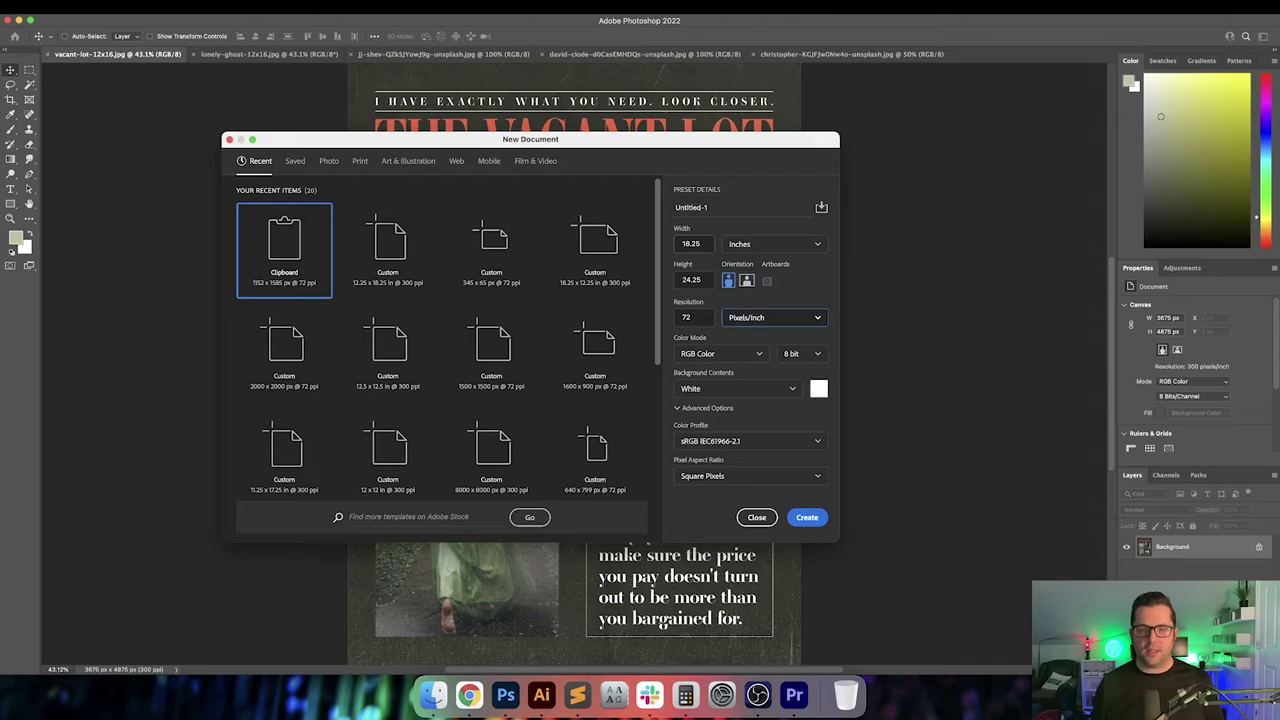
{"action": "key", "text": "shift+Tab"}
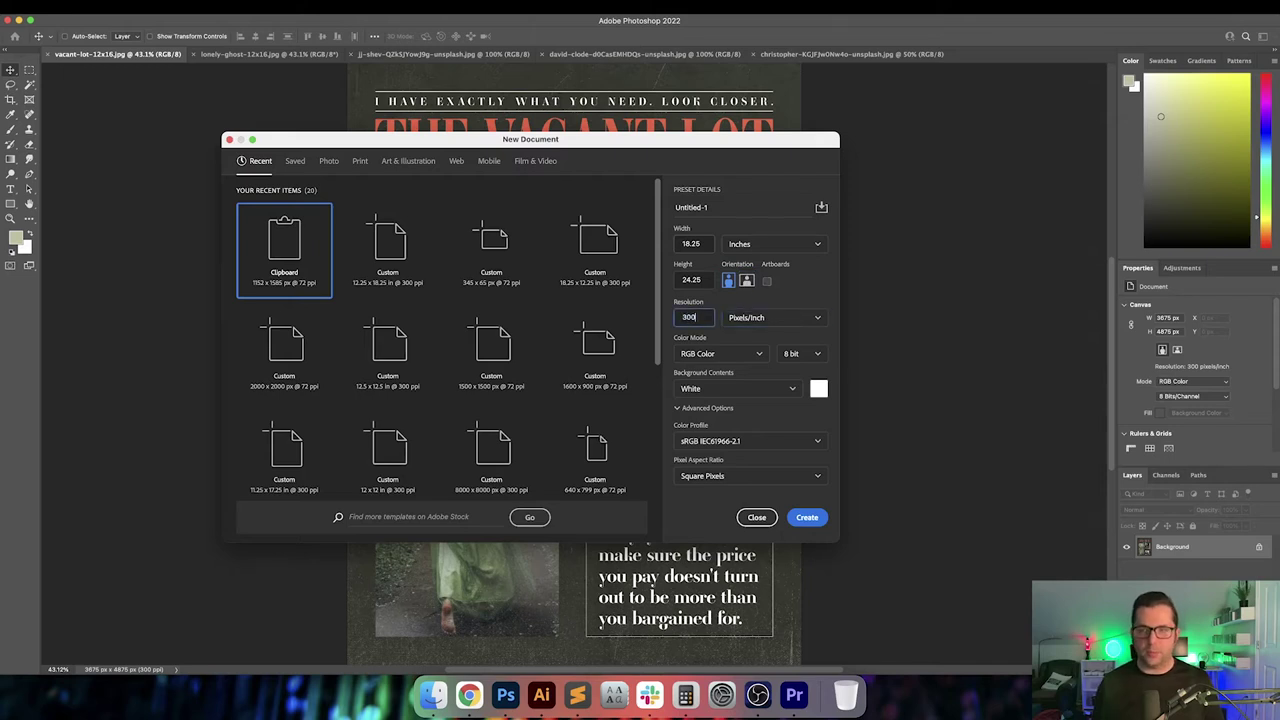
{"action": "key", "text": "Return"}
Paste the copied poster artwork as a Smart Object and align it to the center of the canvas
{"action": "key", "text": "super+v"}
{"action": "left_click", "coordinate": [609, 326]}
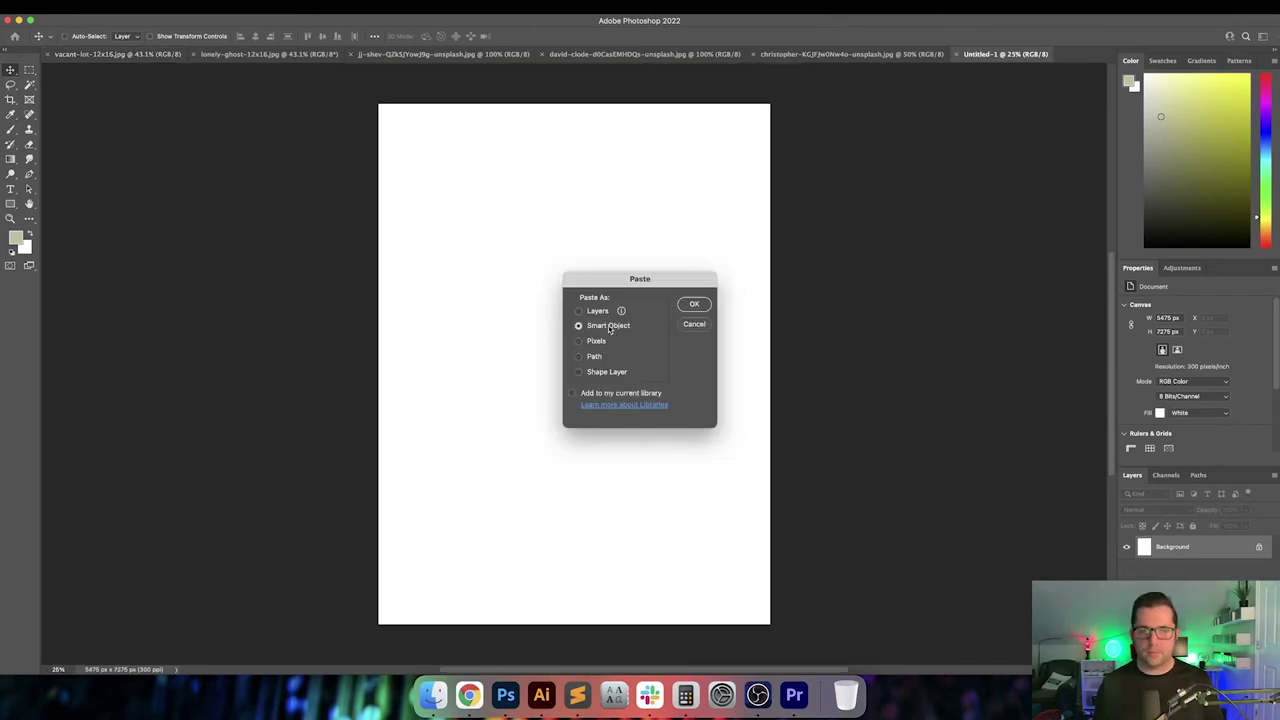
{"action": "key", "text": "Return"}
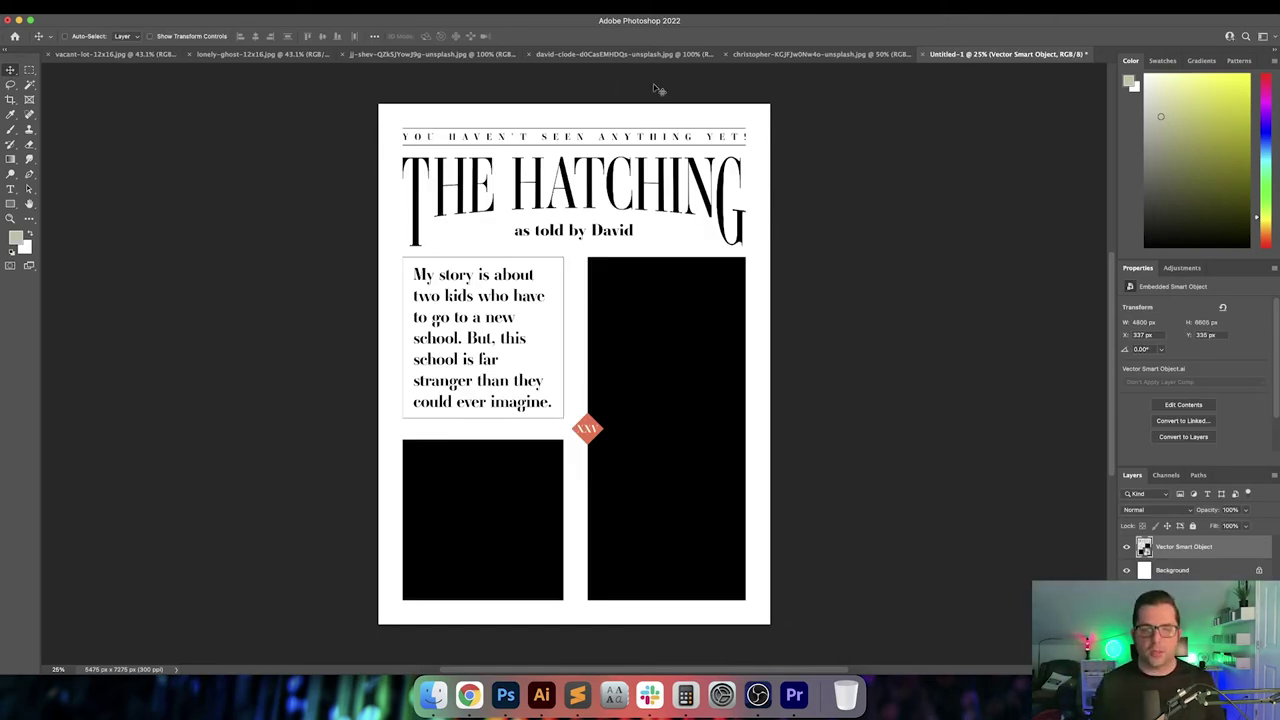
{"action": "key", "text": "super+a"}
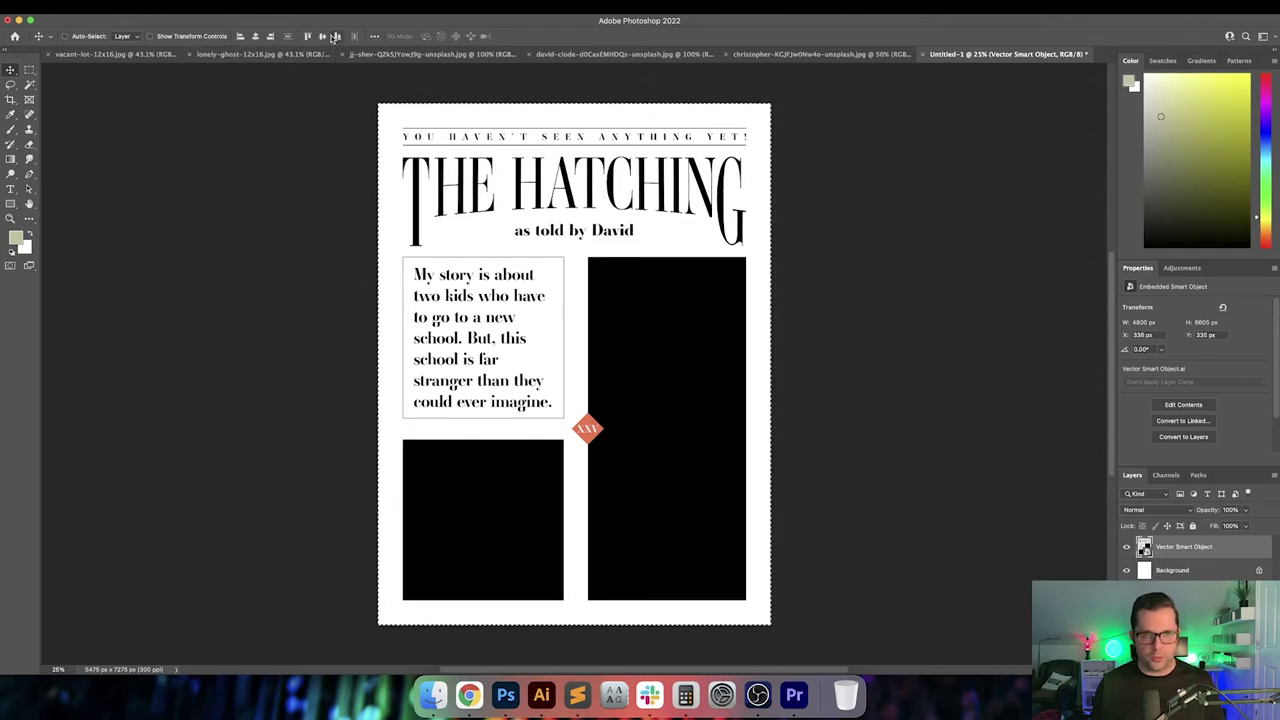
{"action": "left_click", "coordinate": [334, 37]}
{"action": "key", "text": "super+d"}
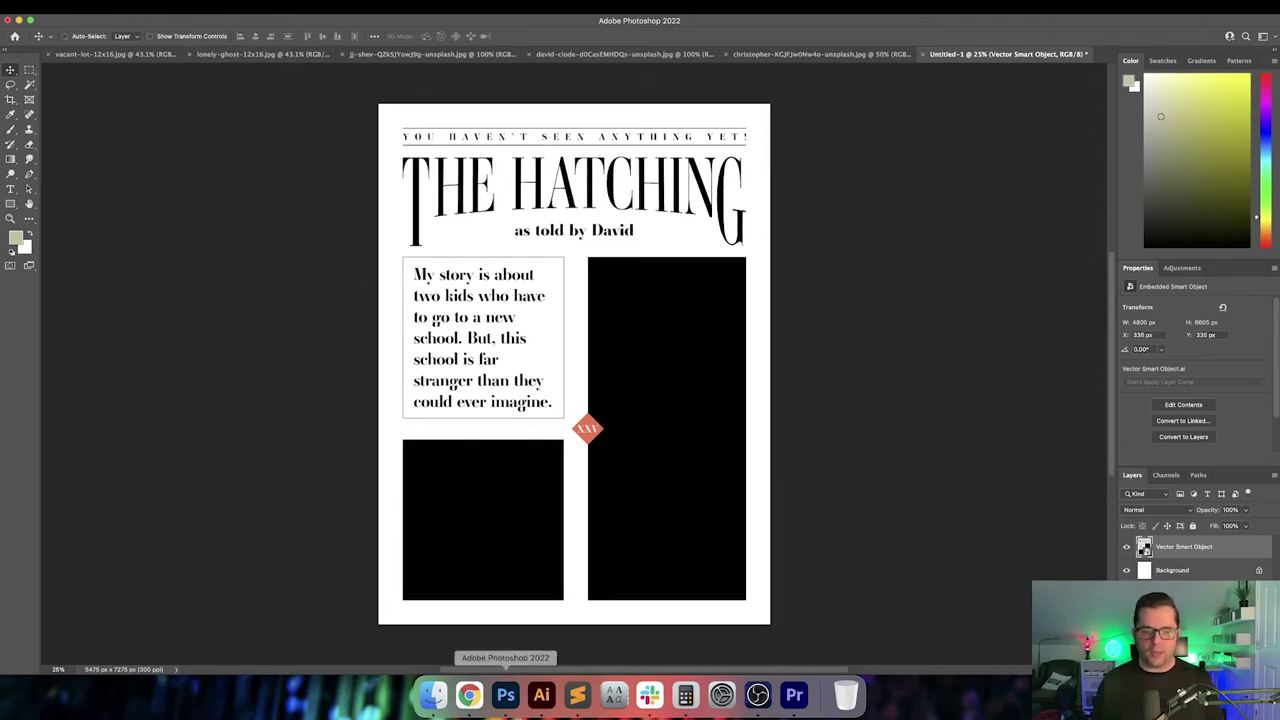
Copy the tall black rectangle from Illustrator, paste it into Photoshop as a Smart Object, and align it over the matching tall block
{"action": "left_click", "coordinate": [541, 695]}
{"action": "left_click", "coordinate": [670, 318]}
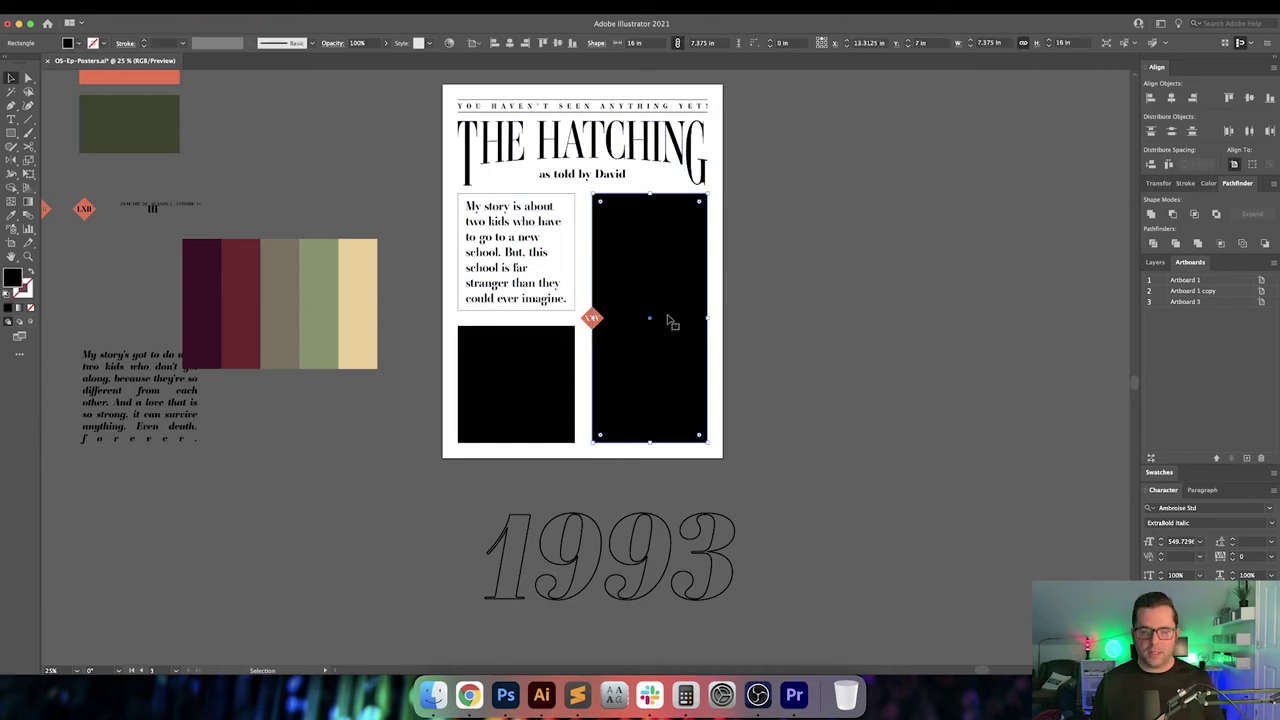
{"action": "left_click", "coordinate": [505, 695]}
{"action": "key", "text": "super+v"}
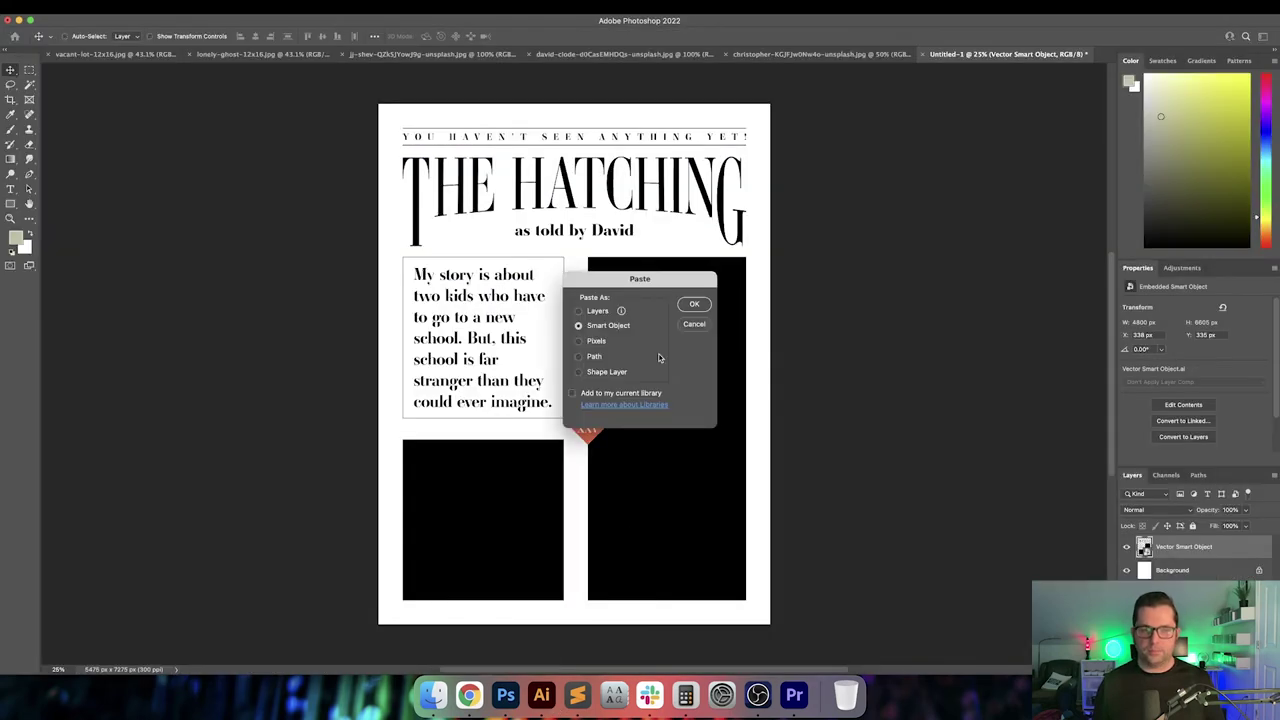
{"action": "key", "text": "Return"}
{"action": "key", "text": "Return"}
{"action": "left_click_drag", "start_coordinate": [600, 349], "coordinate": [686, 412]}
Copy the square black block from Illustrator, paste it into Photoshop as a Smart Object, and align it over the matching square
{"action": "left_click", "coordinate": [543, 695]}
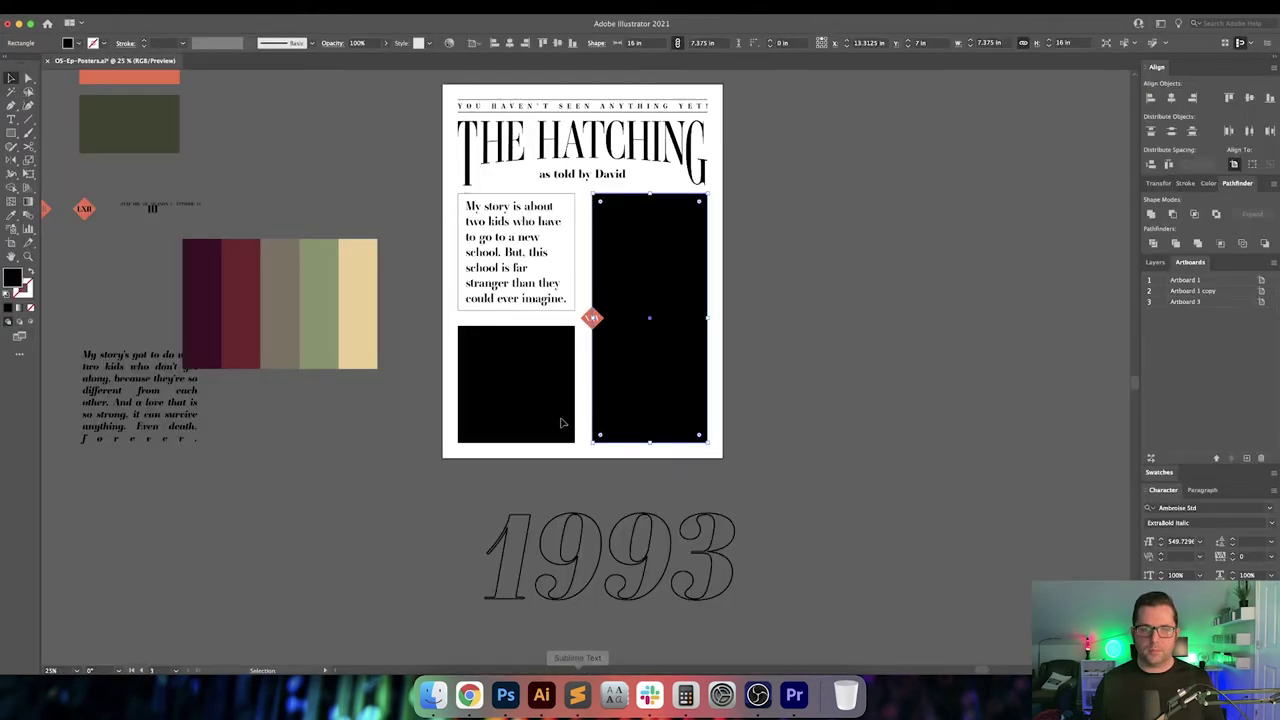
{"action": "left_click", "coordinate": [517, 375]}
{"action": "left_click", "coordinate": [515, 710]}
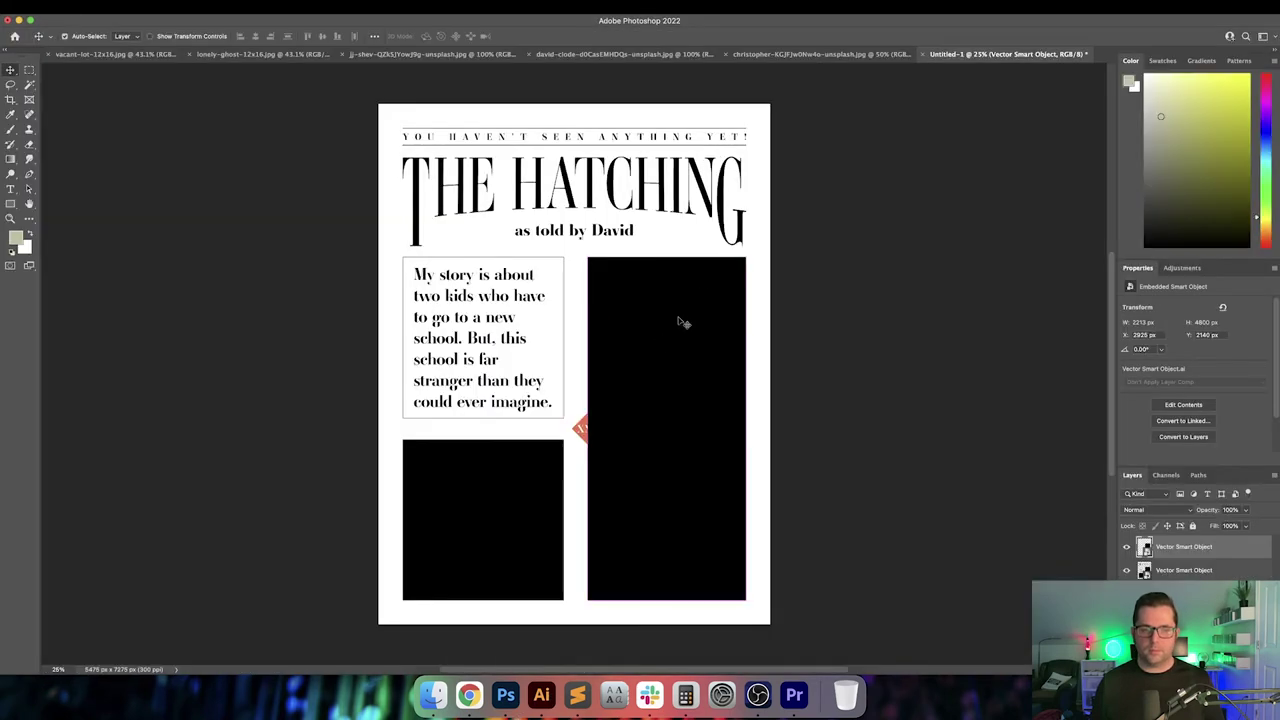
{"action": "key", "text": "super+v"}
{"action": "key", "text": "Return"}
{"action": "key", "text": "Return"}
{"action": "left_click_drag", "start_coordinate": [590, 377], "coordinate": [497, 526]}
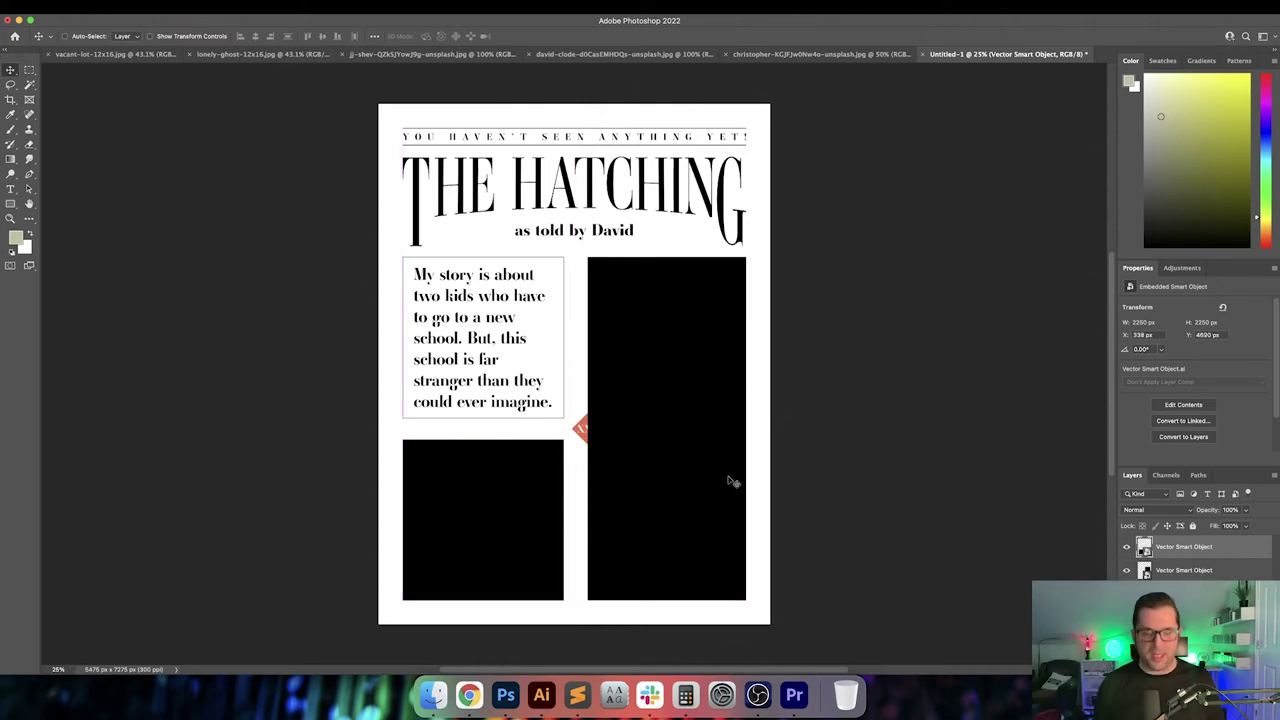
Copy the red-brick church photo, paste it above the tall block's layer in the poster document, and move it over that block
{"action": "left_click", "coordinate": [458, 56]}
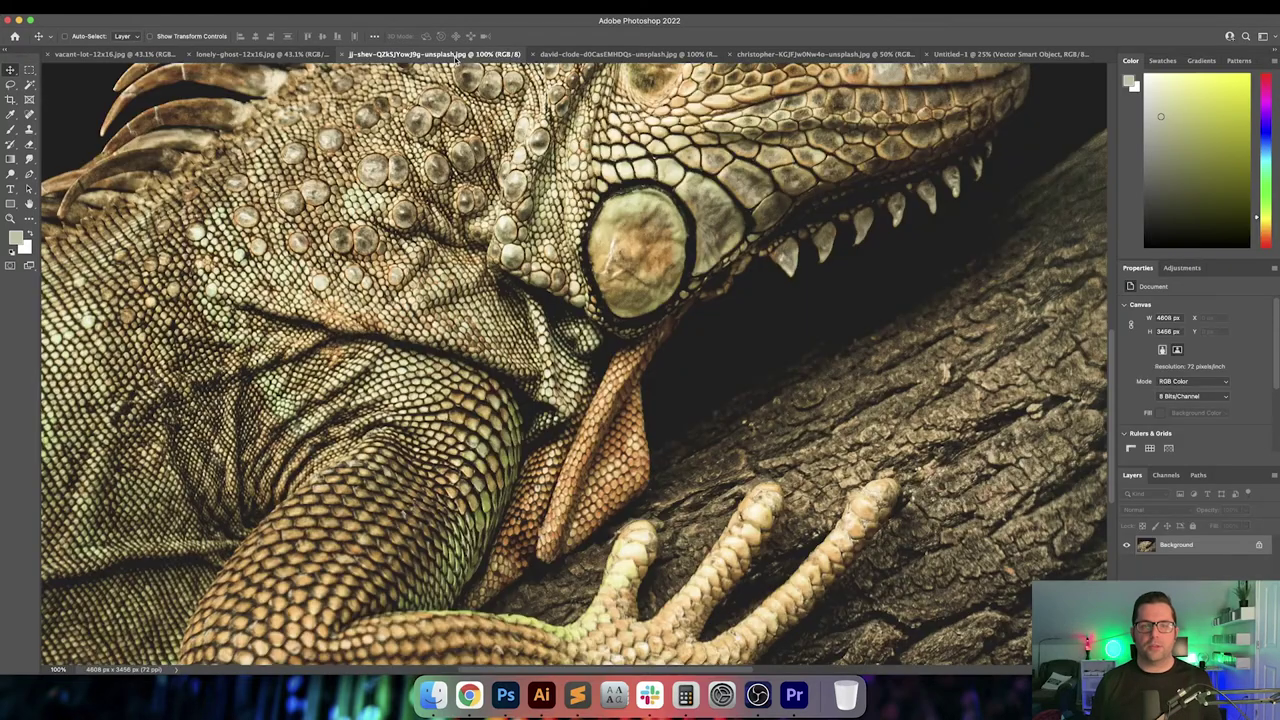
{"action": "left_click", "coordinate": [627, 58]}
{"action": "left_click", "coordinate": [774, 56]}
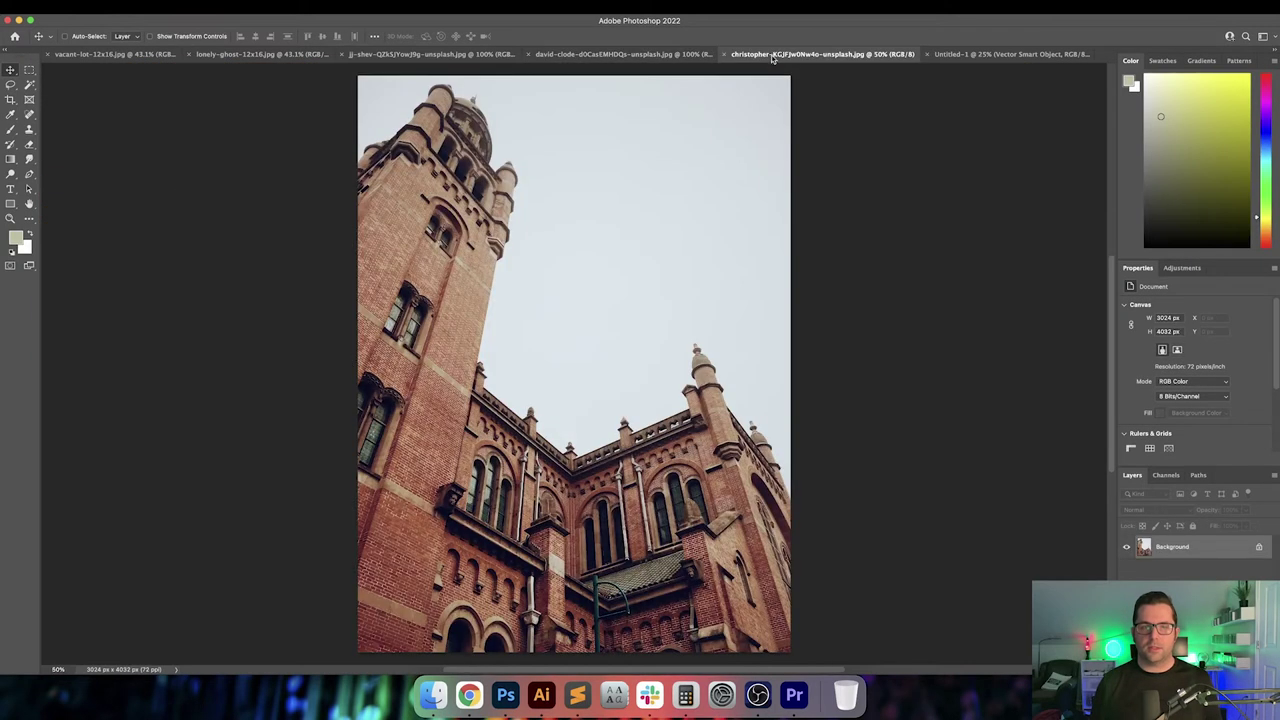
{"action": "key", "text": "ctrl+Tab"}
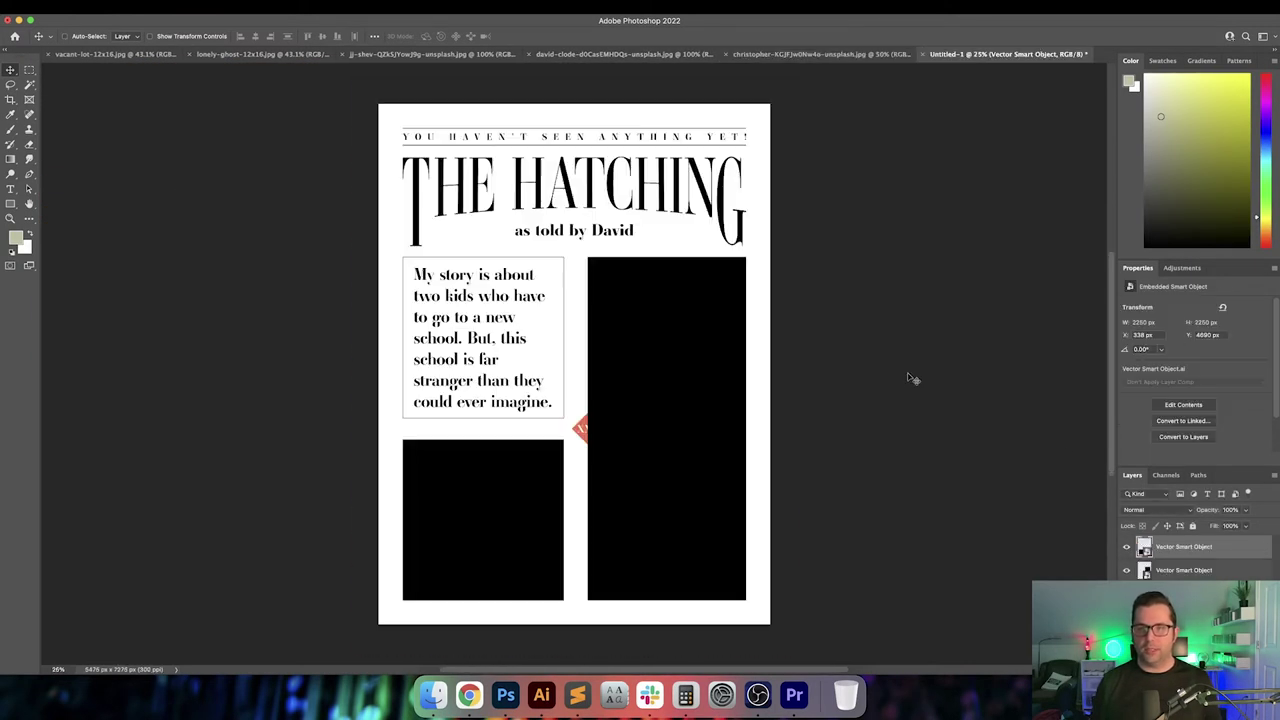
{"action": "left_click", "coordinate": [1204, 572]}
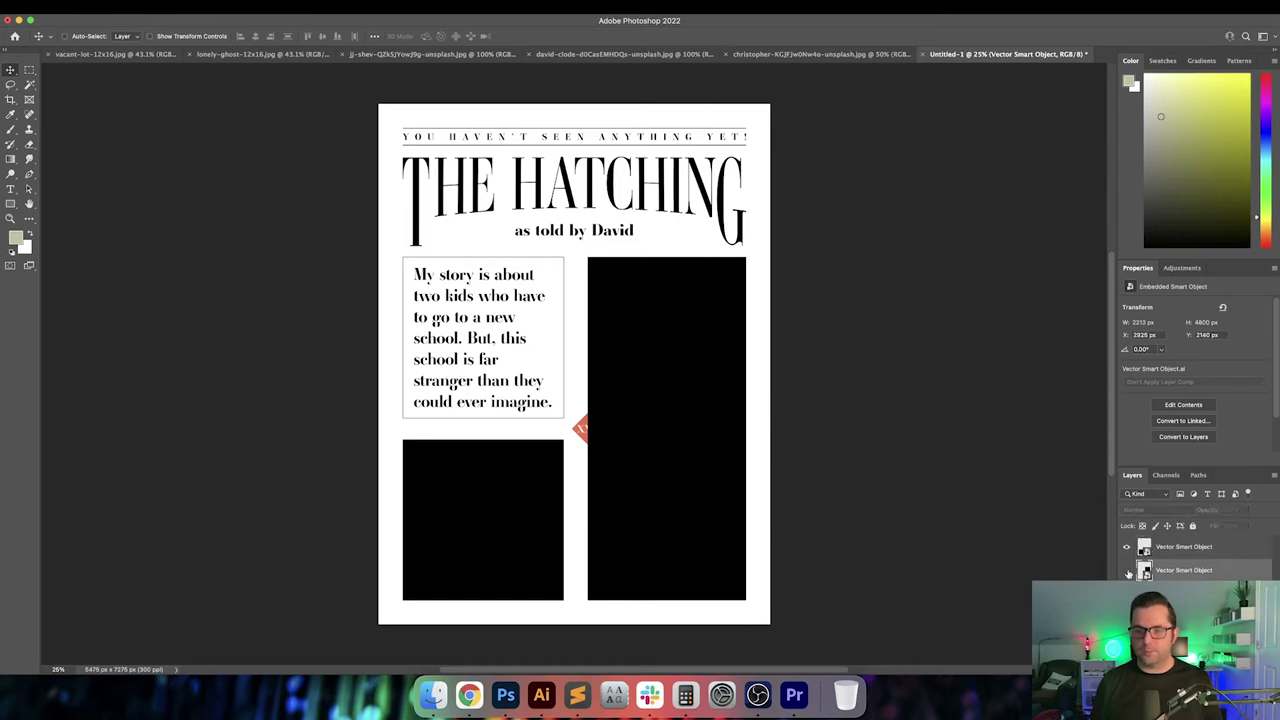
{"action": "key", "text": "cmd+v"}
{"action": "left_click_drag", "start_coordinate": [620, 364], "coordinate": [721, 405]}
Enlarge the church photo to 3650 × 4868 px, clip it to the tall block, and reposition it inside the block
{"action": "key", "text": "super+t"}
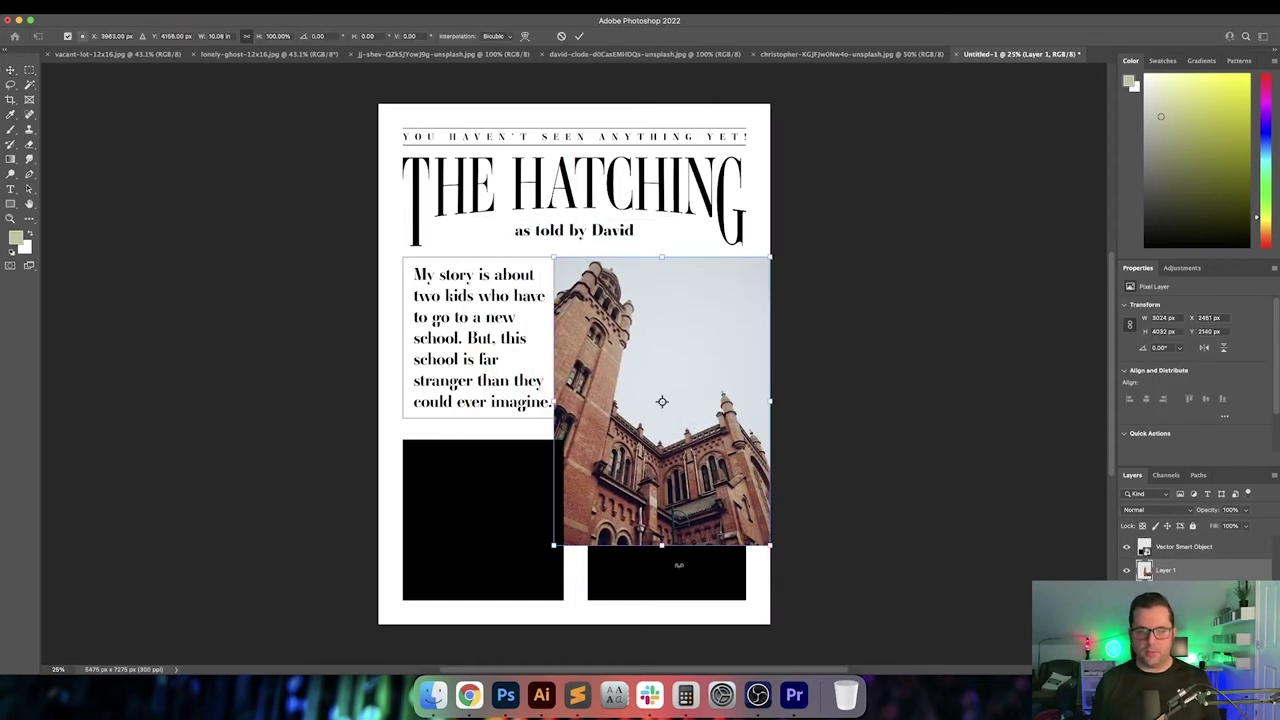
{"action": "left_click_drag", "start_coordinate": [661, 545], "coordinate": [661, 604]}
{"action": "key", "text": "Return"}
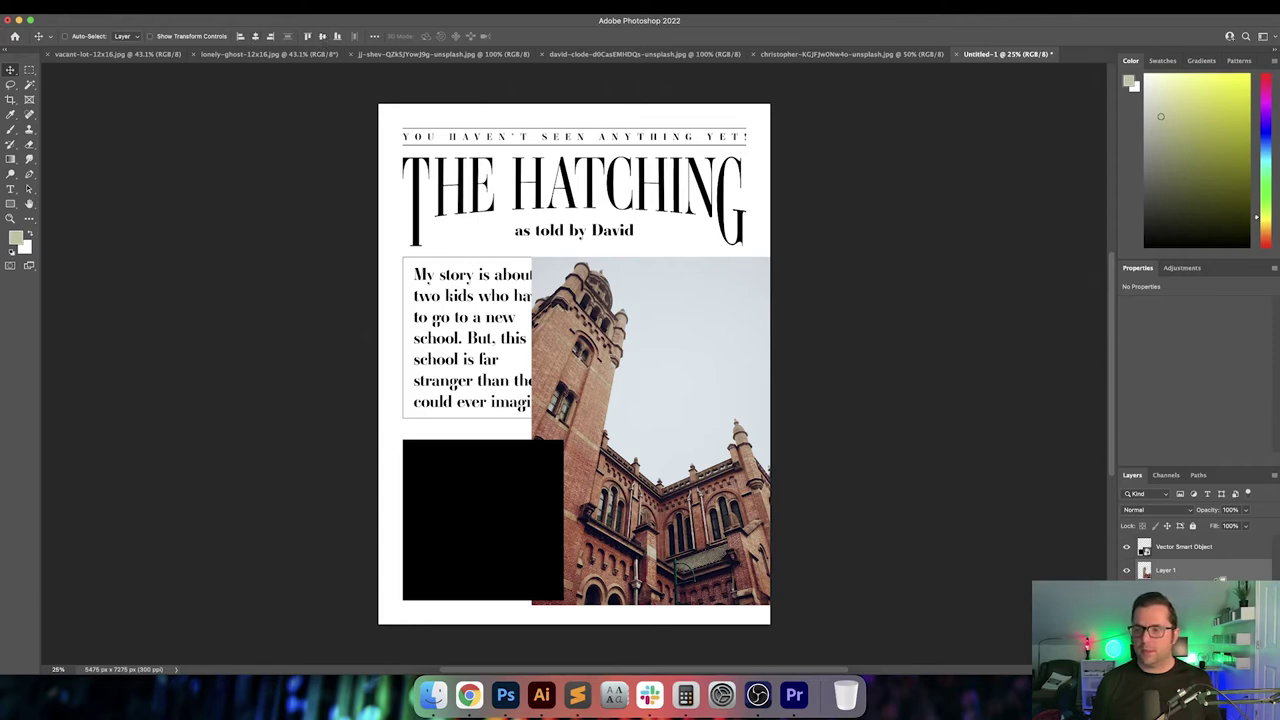
{"action": "left_click", "coordinate": [1219, 580], "text": "alt"}
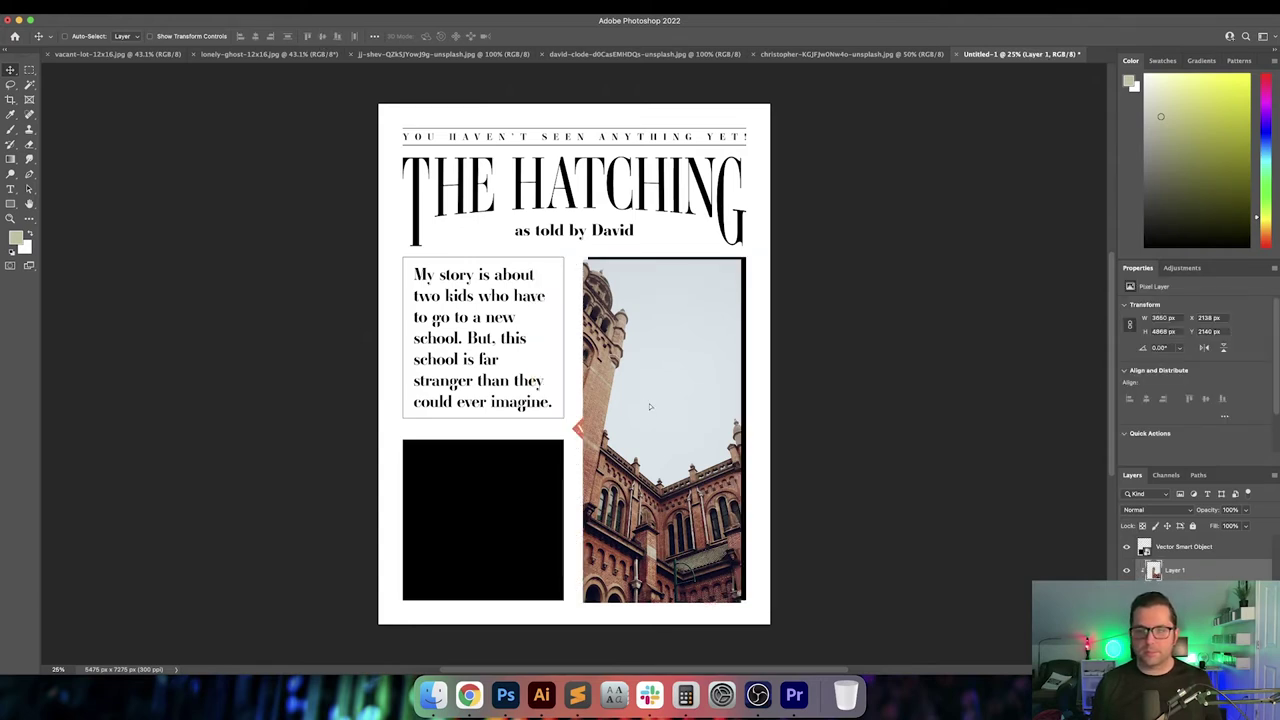
{"action": "left_click_drag", "start_coordinate": [649, 406], "coordinate": [670, 401]}
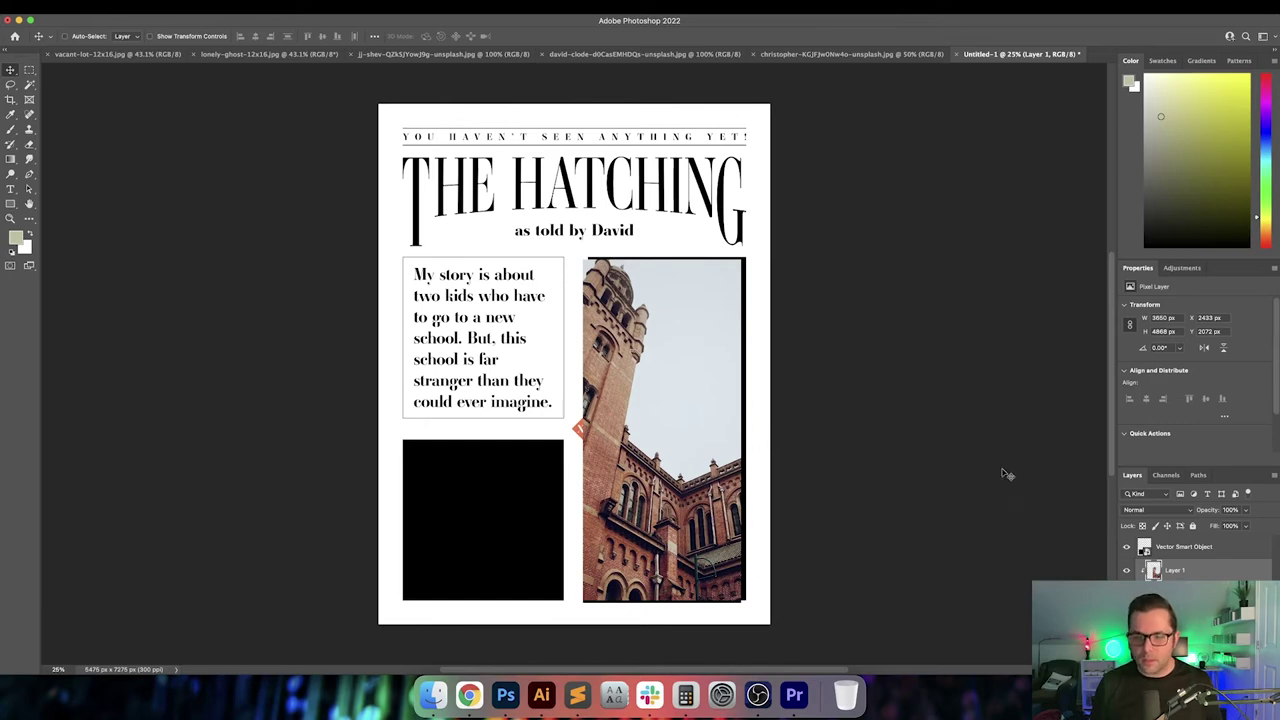
Move the tall clipping block back into alignment with the matching black rectangle in the poster artwork, at X 2925, Y 2140 px
{"action": "left_click", "coordinate": [1205, 547]}
{"action": "key", "text": "super+plus"}
{"action": "key", "text": "super+plus"}
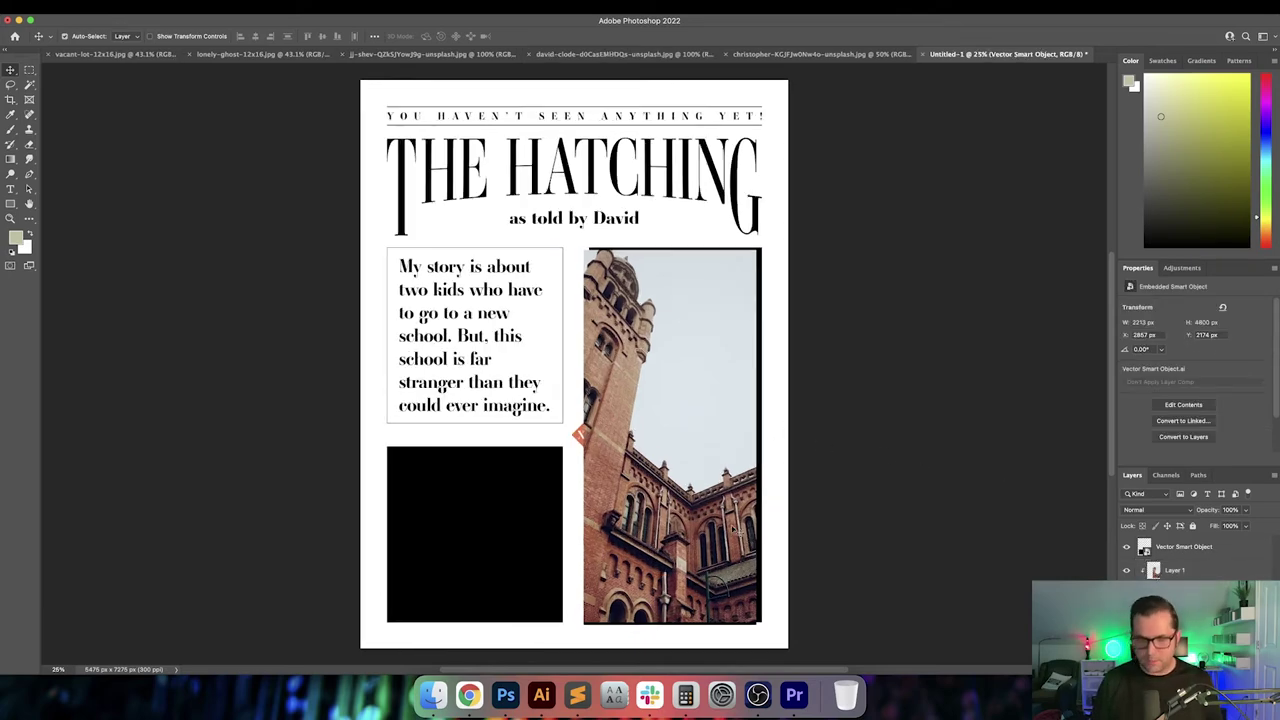
{"action": "left_click_drag", "start_coordinate": [781, 545], "coordinate": [589, 276]}
{"action": "left_click_drag", "start_coordinate": [580, 370], "coordinate": [628, 437]}
{"action": "scroll", "coordinate": [627, 436], "scroll_direction": "up", "scroll_amount": 4}
{"action": "scroll", "coordinate": [627, 436], "scroll_direction": "right", "scroll_amount": 2}
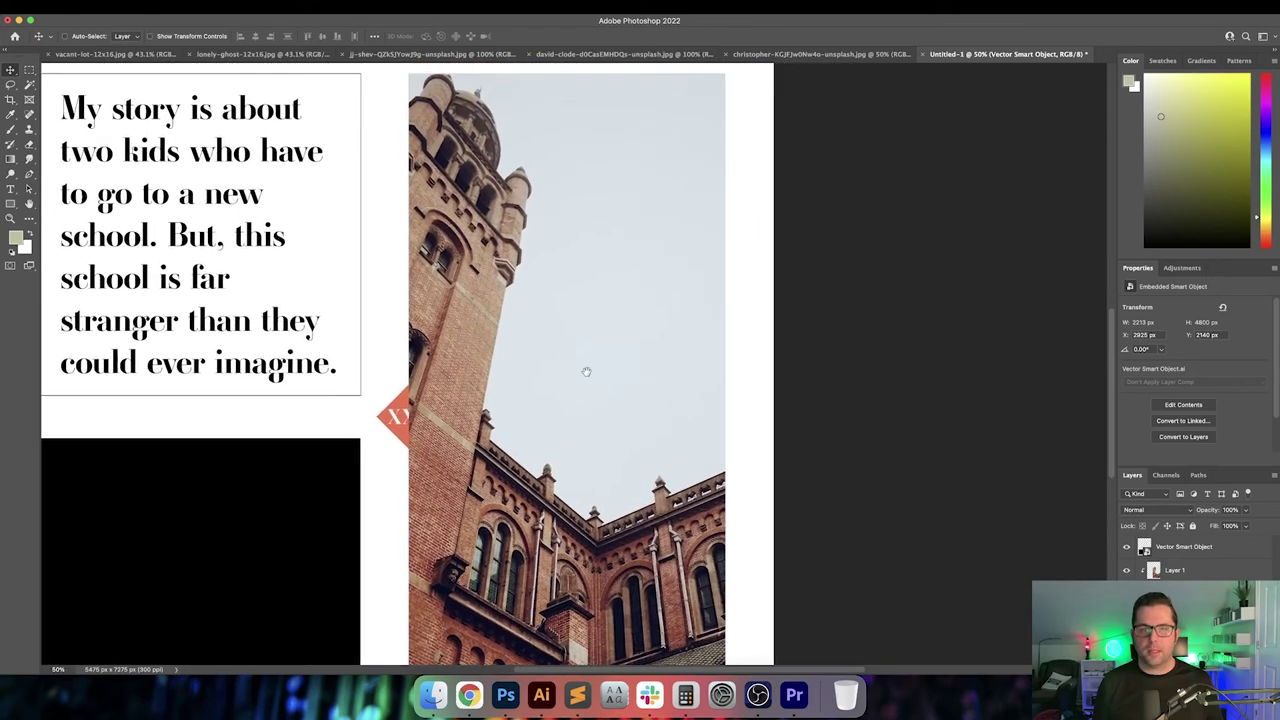
Shift the church photo to the right within the tall block so the whole tower top fits inside
{"action": "scroll", "coordinate": [631, 461], "scroll_direction": "left", "scroll_amount": 1}
{"action": "left_click", "coordinate": [1185, 572]}
{"action": "key", "text": "super+0"}
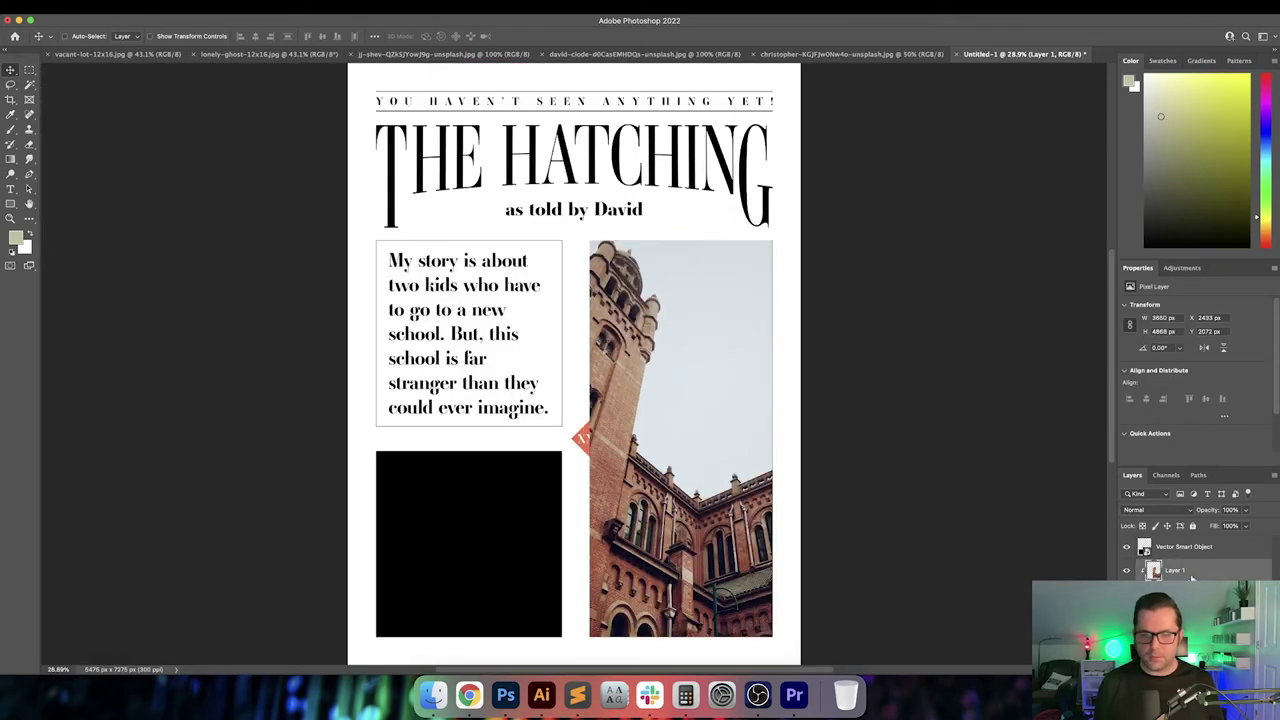
{"action": "mouse_move", "coordinate": [679, 462]}
{"action": "left_mouse_down"}
{"action": "mouse_move", "coordinate": [728, 460]}
{"action": "mouse_move", "coordinate": [700, 465]}
{"action": "left_mouse_up"}
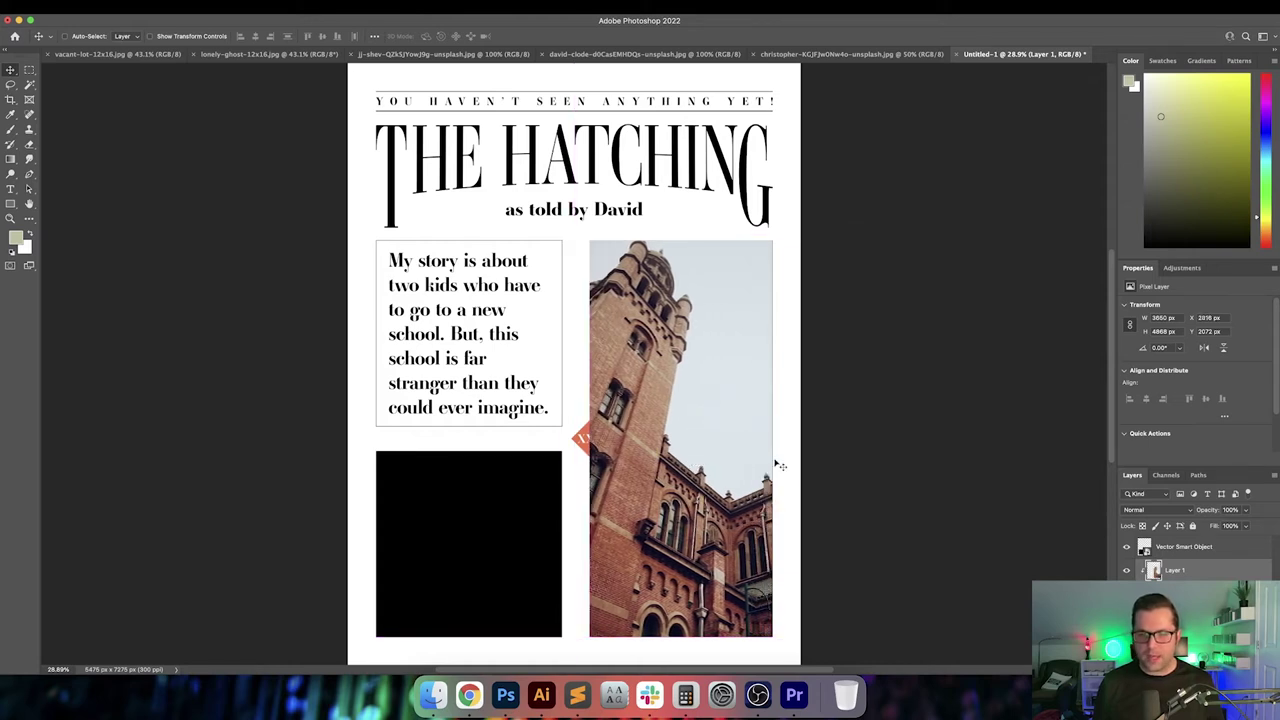
Hide the poster artwork and show it again to check the image blocks on their own
{"action": "left_click", "coordinate": [1184, 593]}
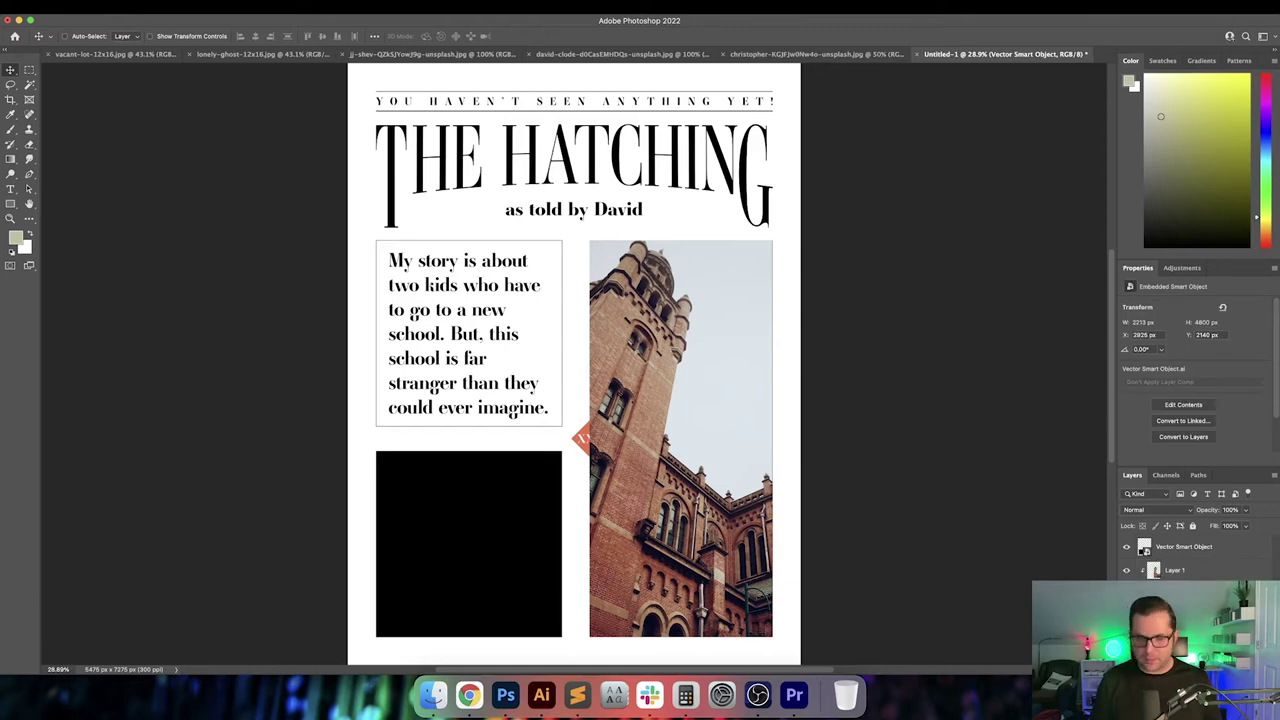
{"action": "left_click", "coordinate": [1126, 546]}
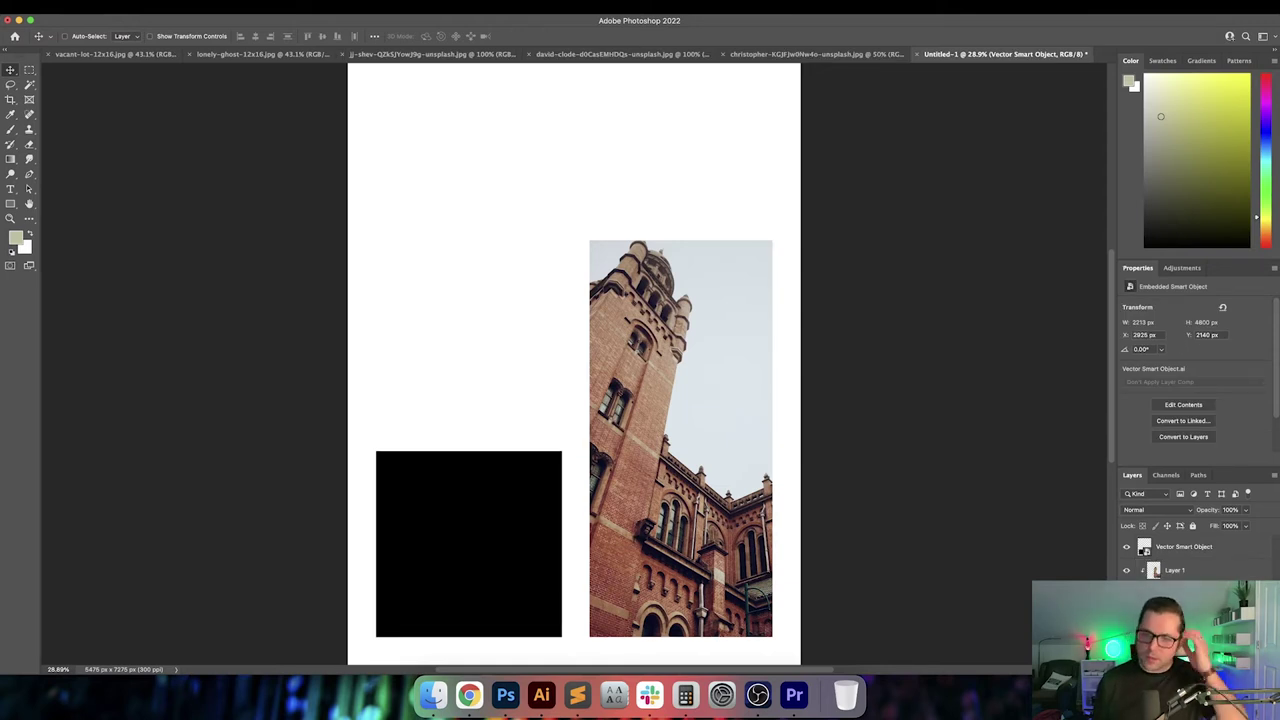
{"action": "left_click", "coordinate": [1126, 546]}
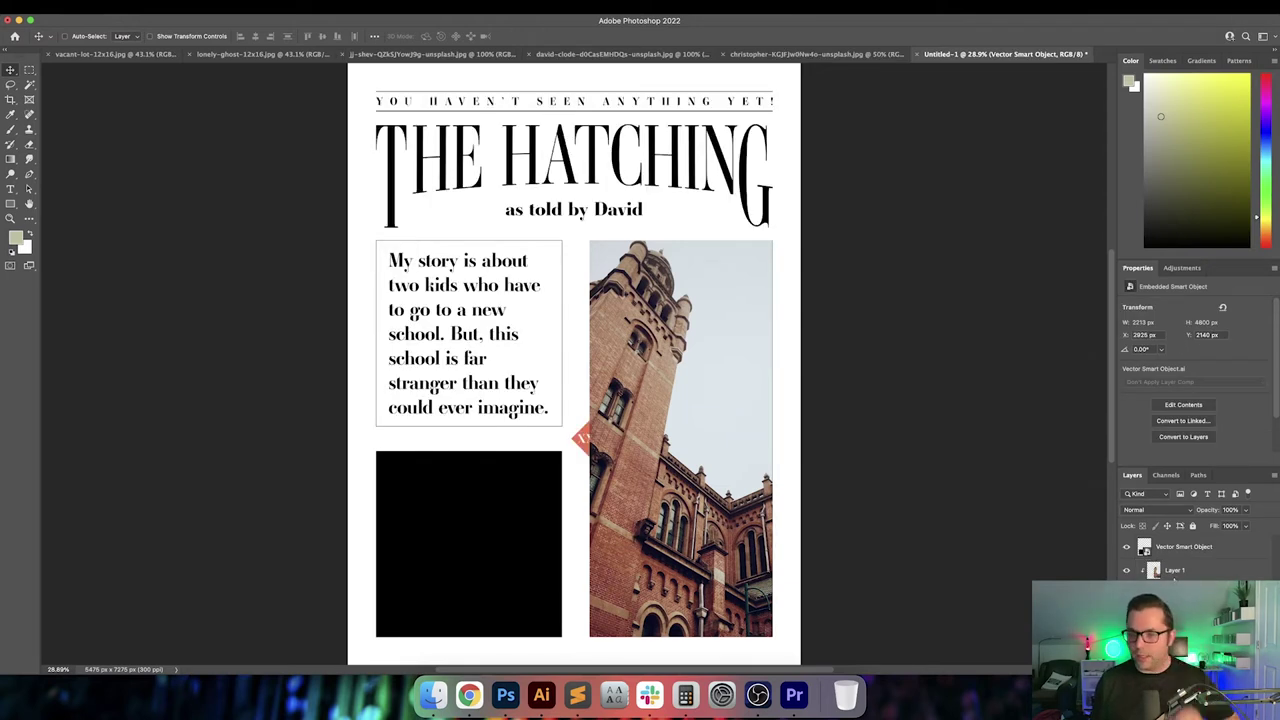
{"action": "left_click", "coordinate": [1188, 569]}
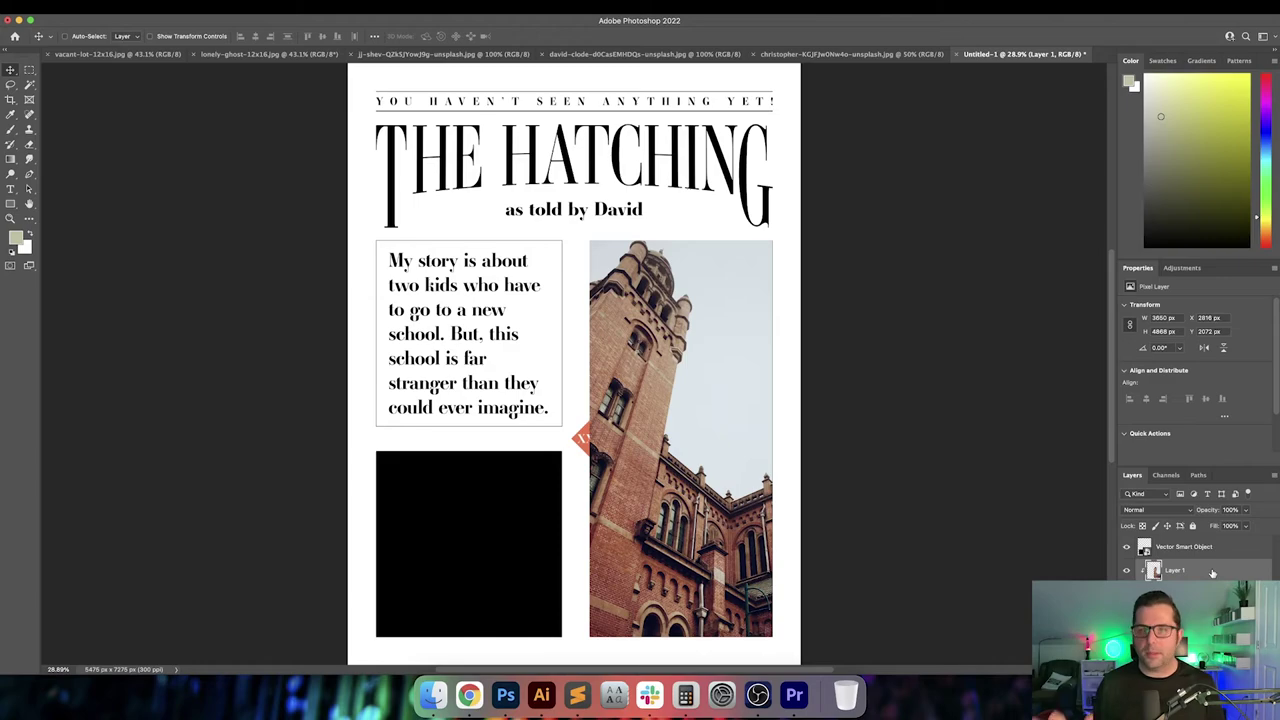
Copy the iguana photo, paste it above the square block's layer, and align it to the block's left and bottom edges
{"action": "left_click", "coordinate": [1205, 548]}
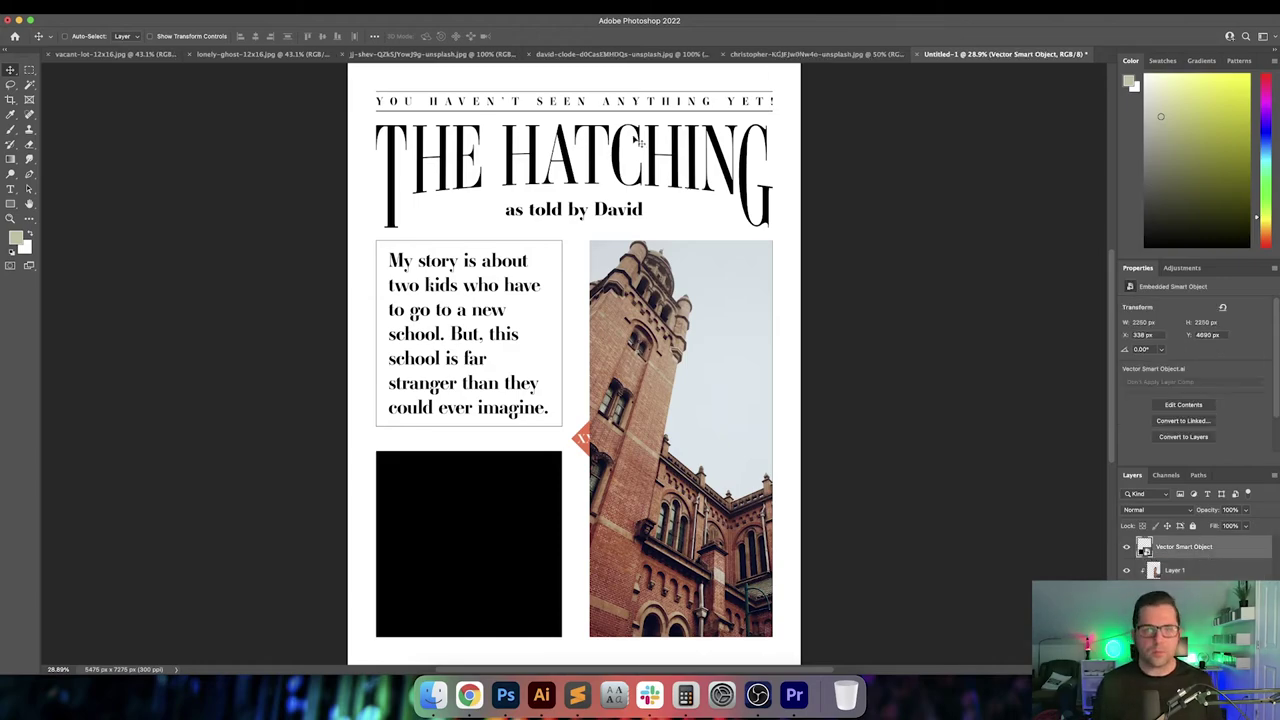
{"action": "left_click", "coordinate": [488, 57]}
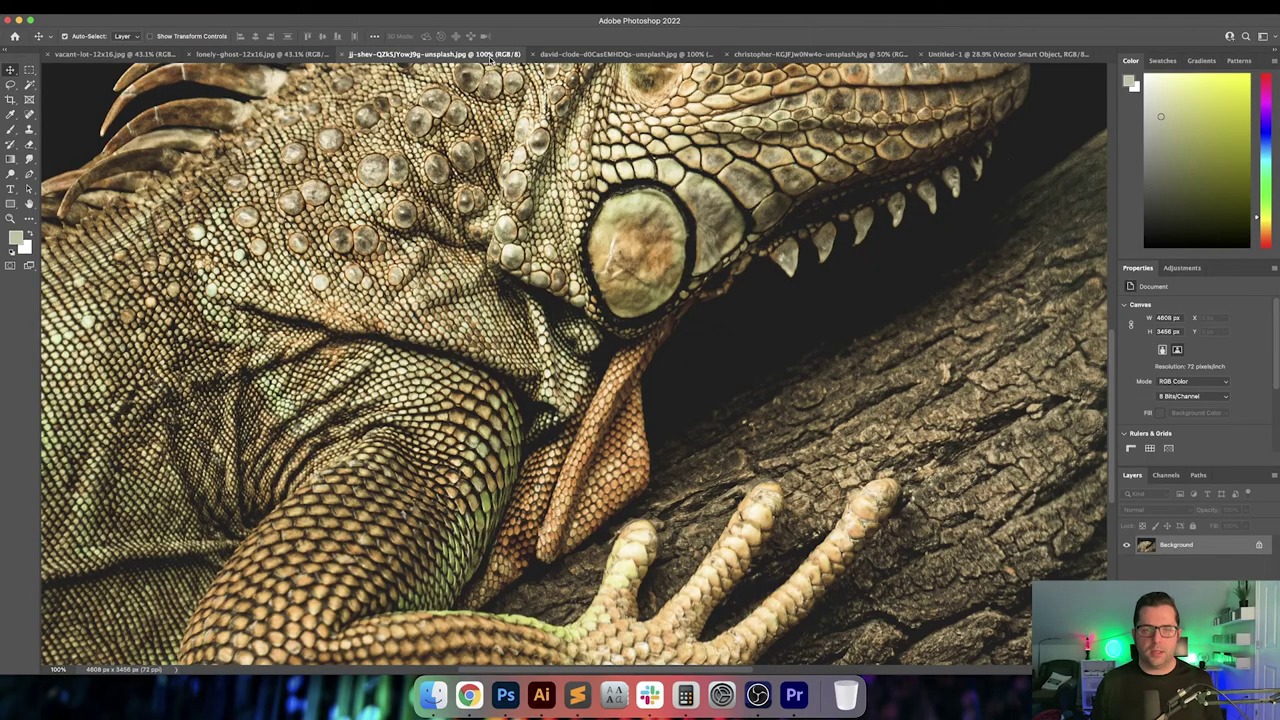
{"action": "left_click", "coordinate": [832, 60]}
{"action": "key", "text": "ctrl+Tab"}
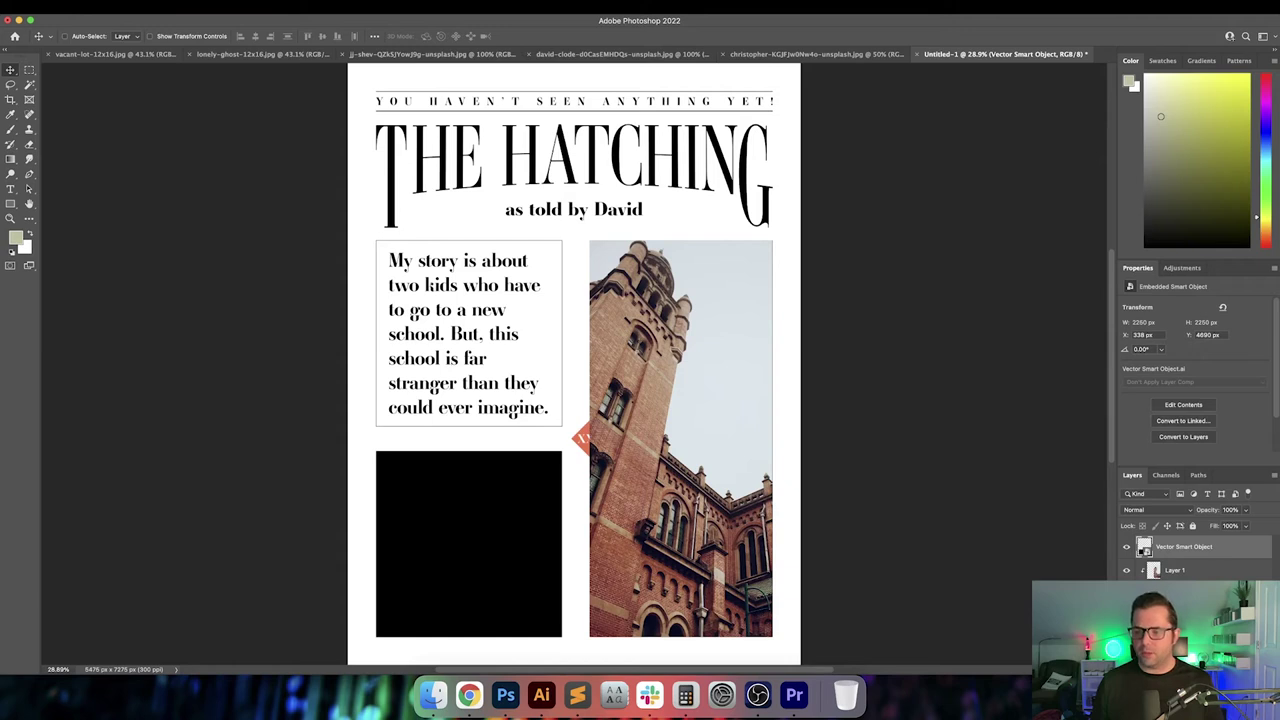
{"action": "left_click", "coordinate": [1205, 592]}
{"action": "left_click", "coordinate": [1192, 526]}
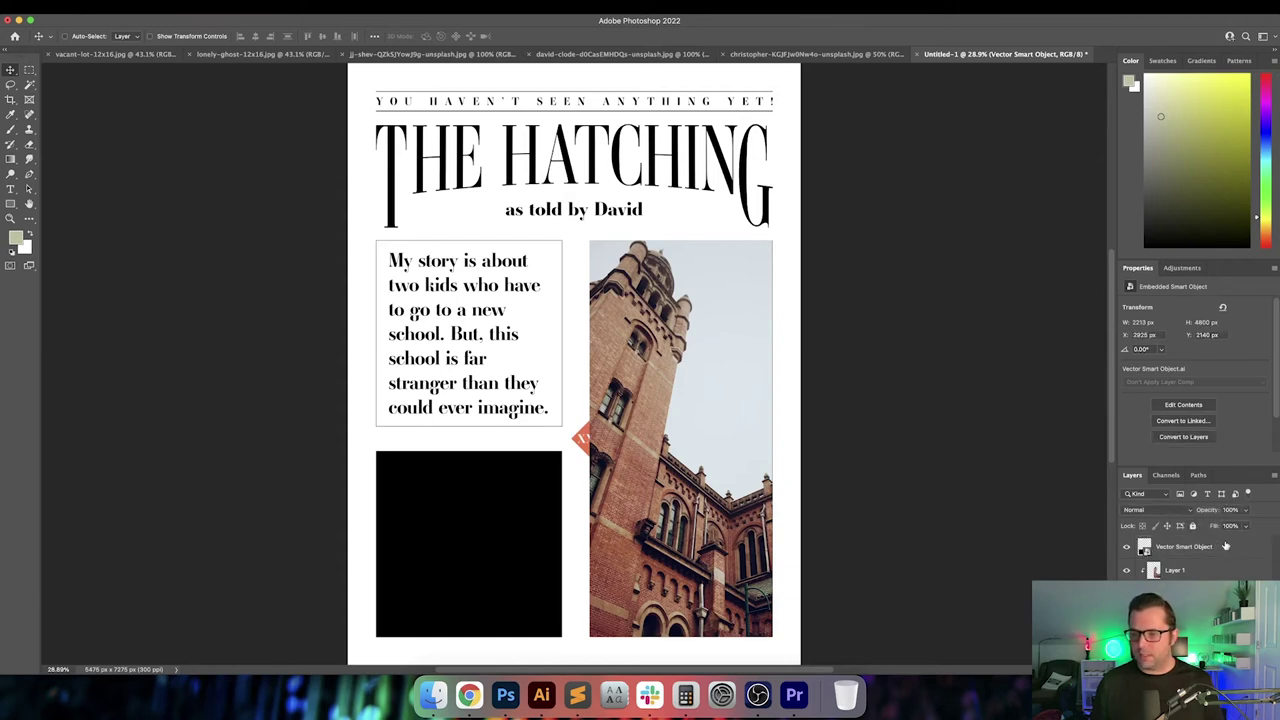
{"action": "left_click", "coordinate": [1212, 546]}
{"action": "key", "text": "super+v"}
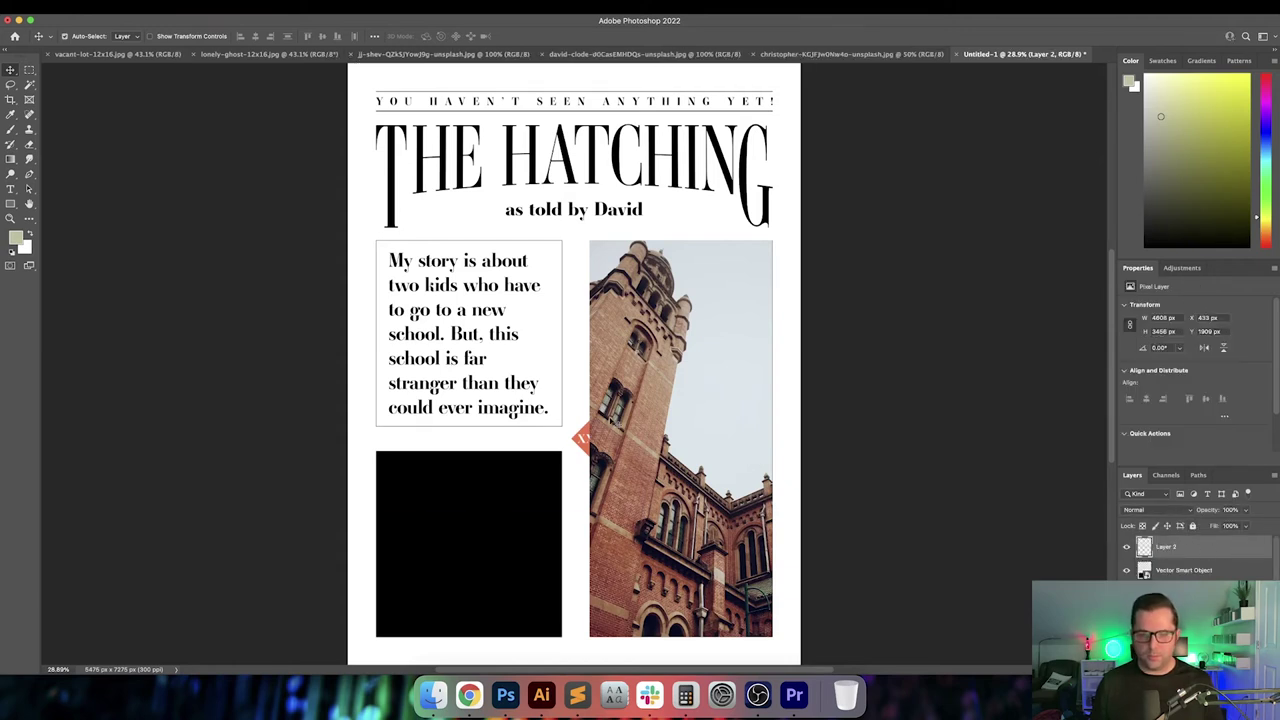
{"action": "left_click_drag", "start_coordinate": [572, 398], "coordinate": [564, 530]}
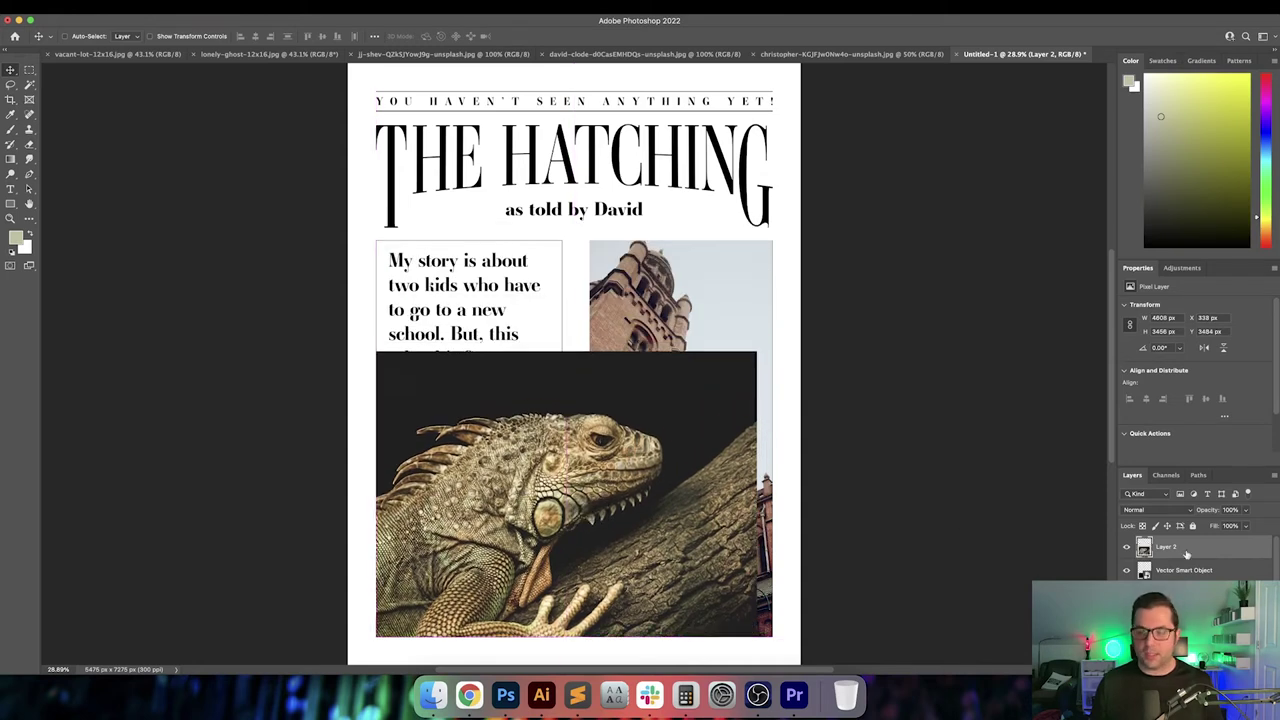
Clip the iguana photo to the square block with a clipping mask
{"action": "left_click", "coordinate": [1246, 569], "text": "shift"}
{"action": "left_click", "coordinate": [1250, 557], "text": "alt"}
{"action": "left_click", "coordinate": [1249, 552]}
Scale the iguana photo proportionally to 230% from its bottom-left reference point so only the scaly skin fills the square
{"action": "key", "text": "super+t"}
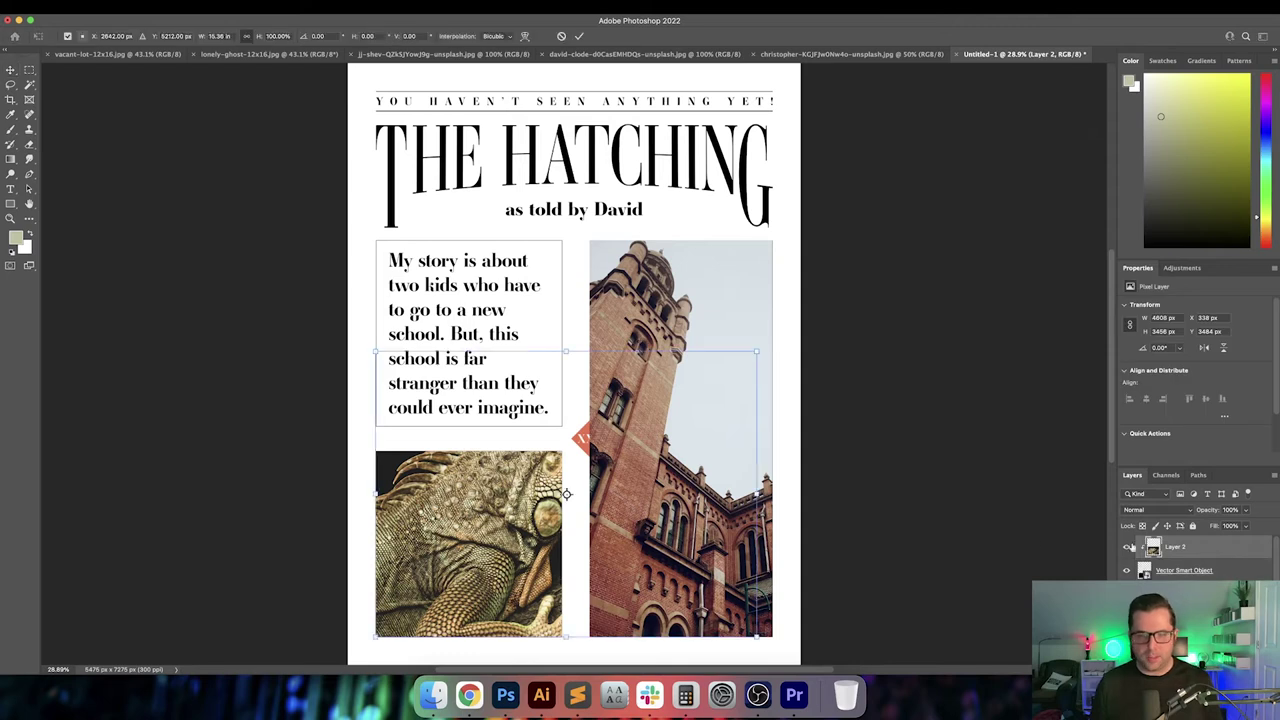
{"action": "left_click", "coordinate": [81, 42]}
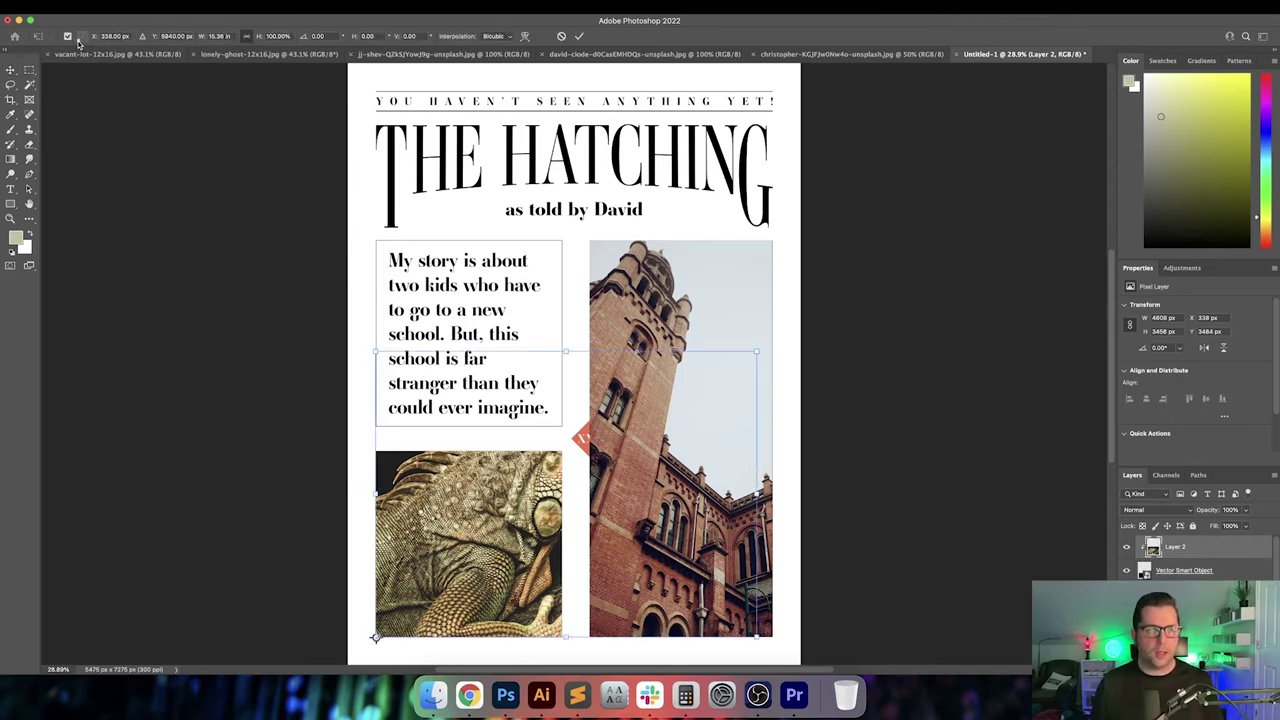
{"action": "key", "text": "shift+Up"}
{"action": "key", "text": "shift+Up"}
{"action": "key", "text": "shift+Up"}
{"action": "key", "text": "shift+Up"}
{"action": "key", "text": "shift+Up"}
{"action": "key", "text": "shift+Up"}
{"action": "key", "text": "shift+Up"}
{"action": "key", "text": "shift+Up"}
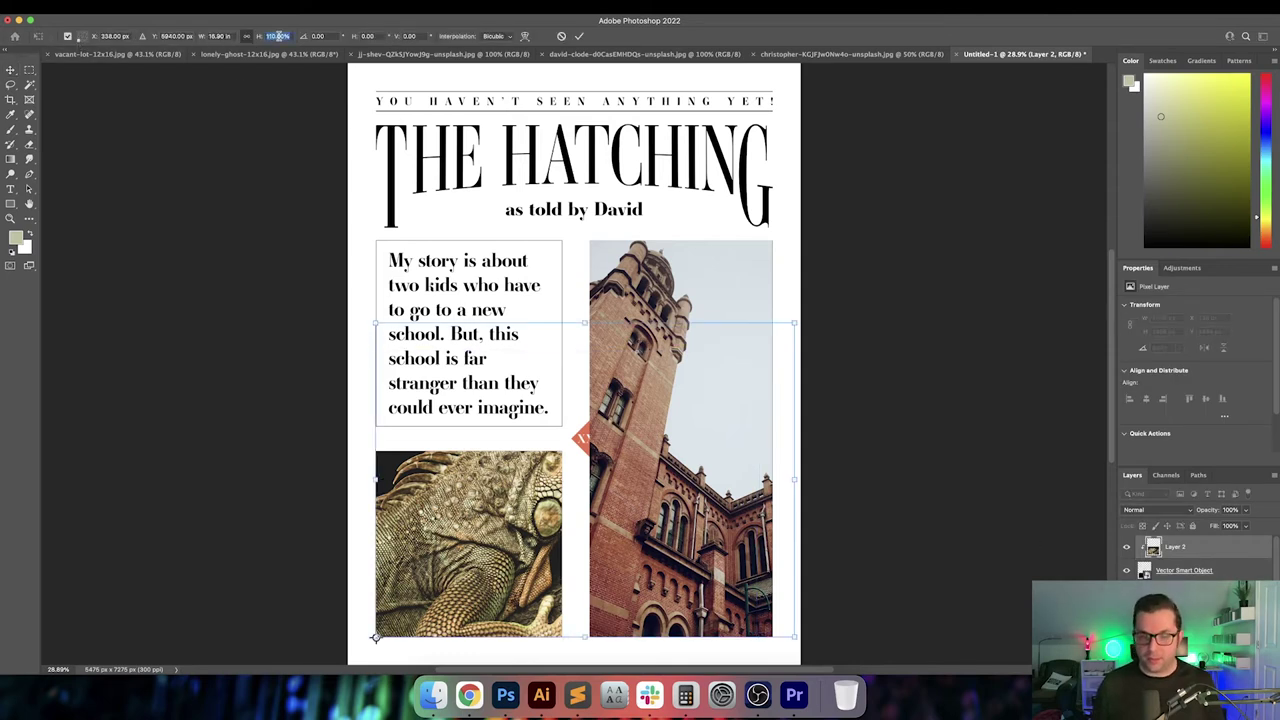
{"action": "key", "text": "shift+Up"}
{"action": "key", "text": "shift+Up"}
{"action": "key", "text": "shift+Up"}
{"action": "key", "text": "shift+Up"}
{"action": "key", "text": "shift+Up"}
{"action": "key", "text": "shift+Up"}
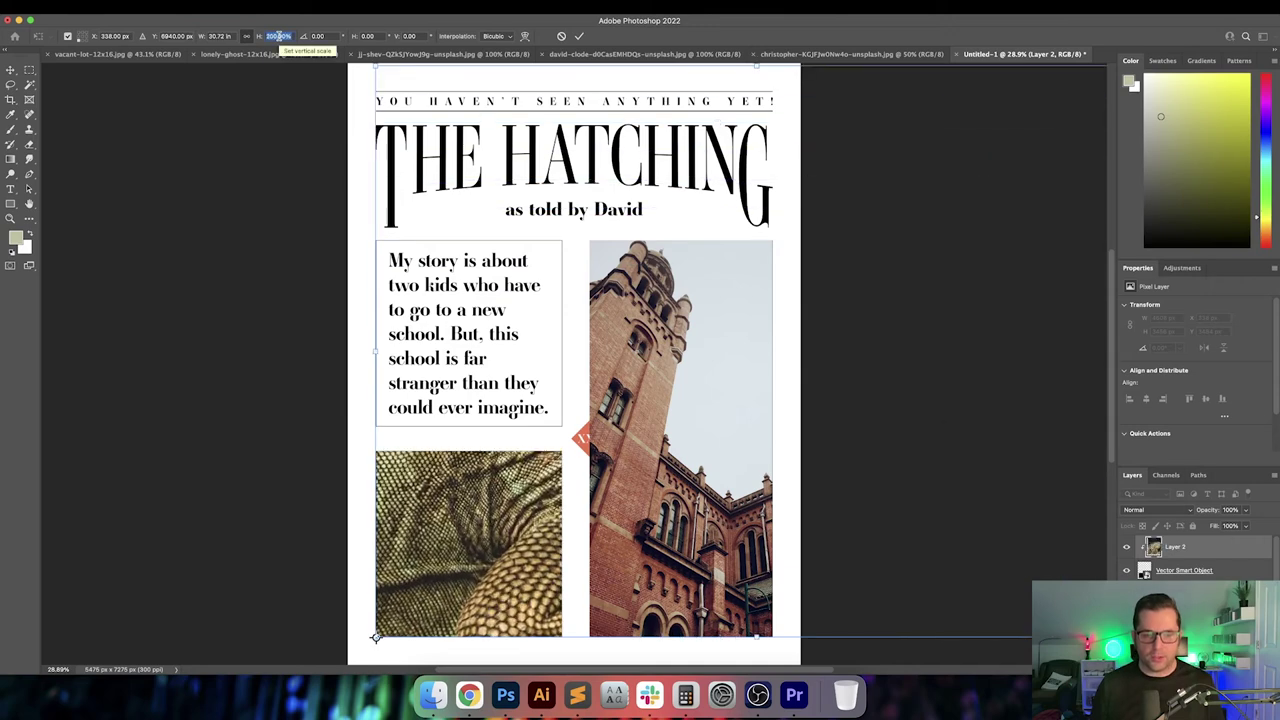
{"action": "key", "text": "shift+Down"}
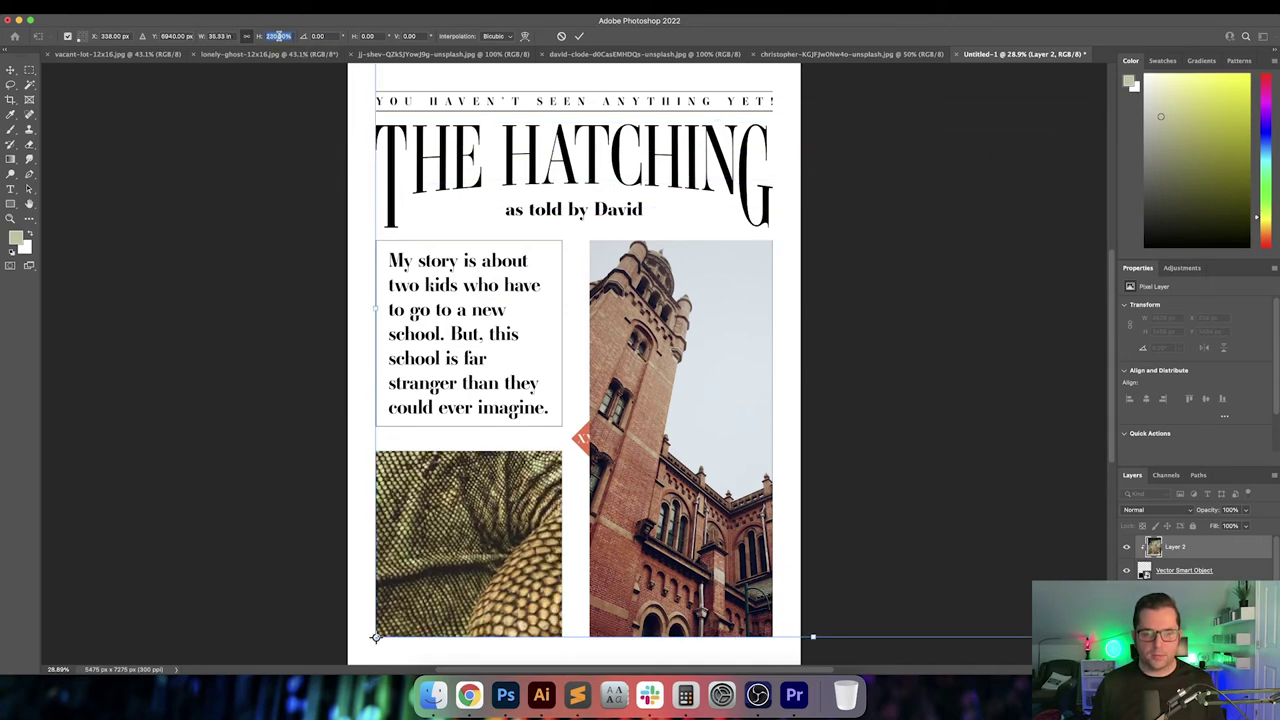
{"action": "key", "text": "Return"}
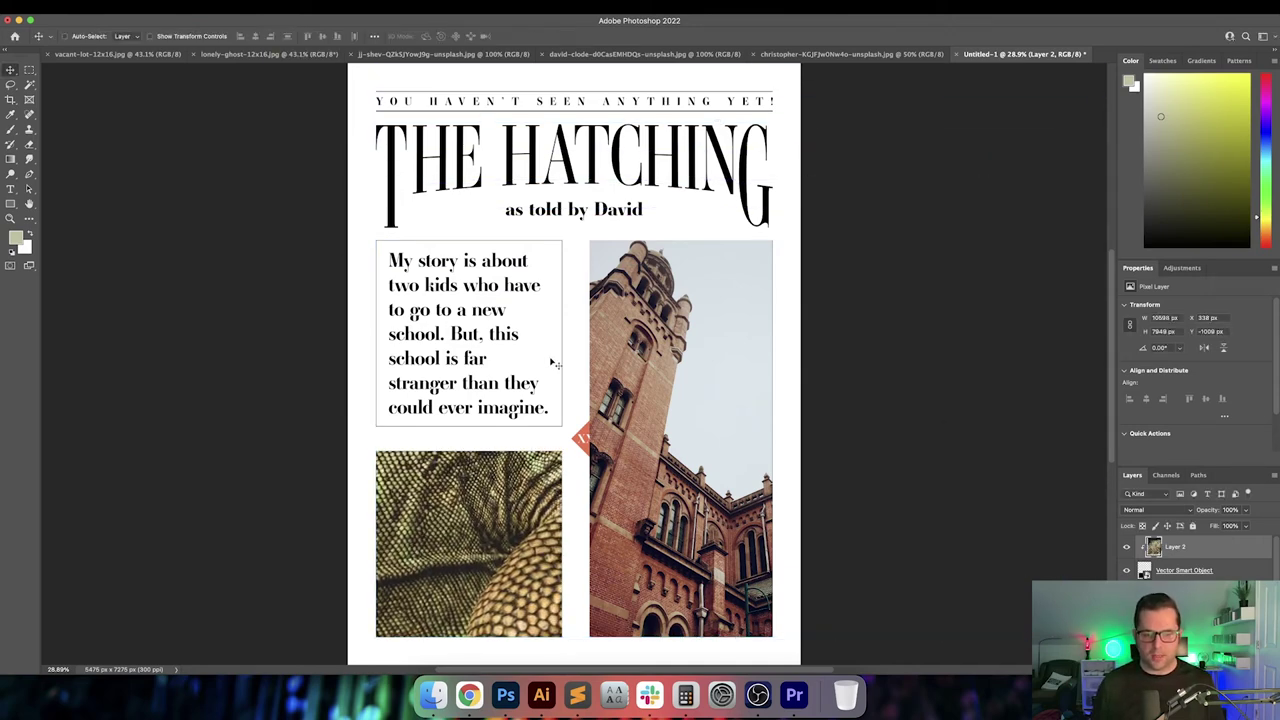
Examine the enlarged reptile skin photo up close at 100% for print quality, and return to the full poster
{"action": "scroll", "coordinate": [553, 364], "scroll_direction": "up", "scroll_amount": 5}
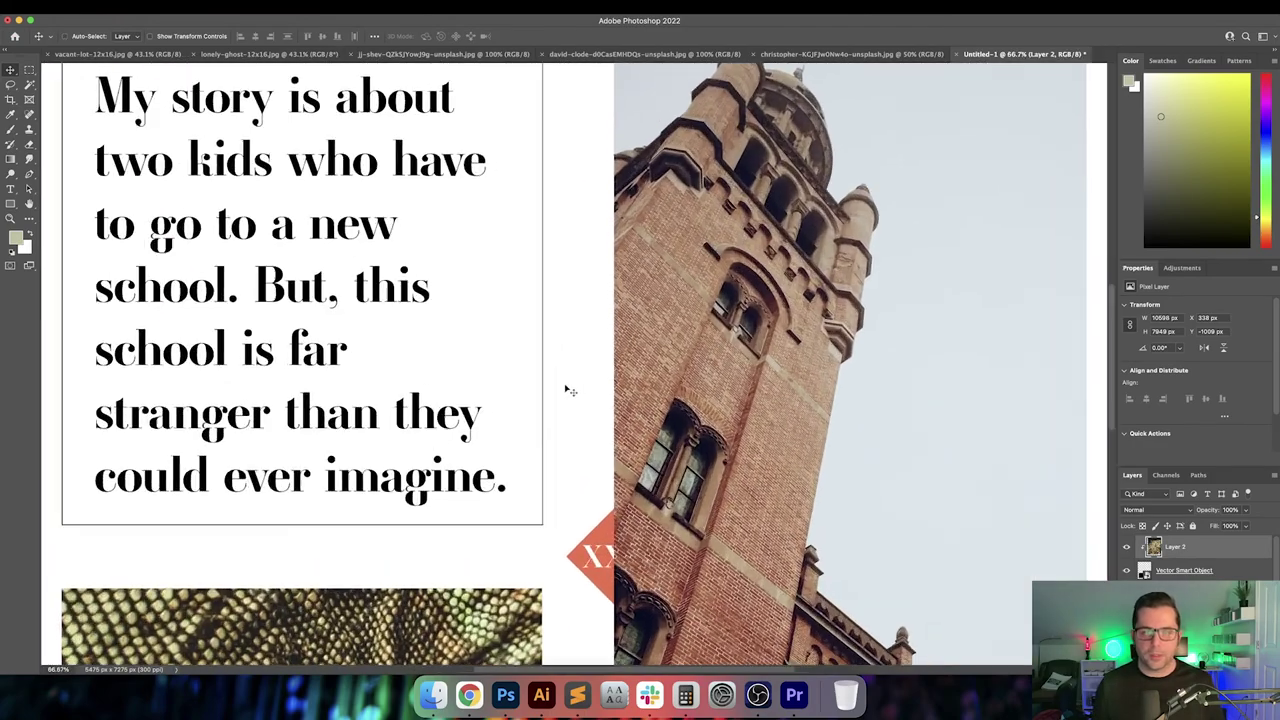
{"action": "left_click_drag", "start_coordinate": [566, 389], "coordinate": [696, 194]}
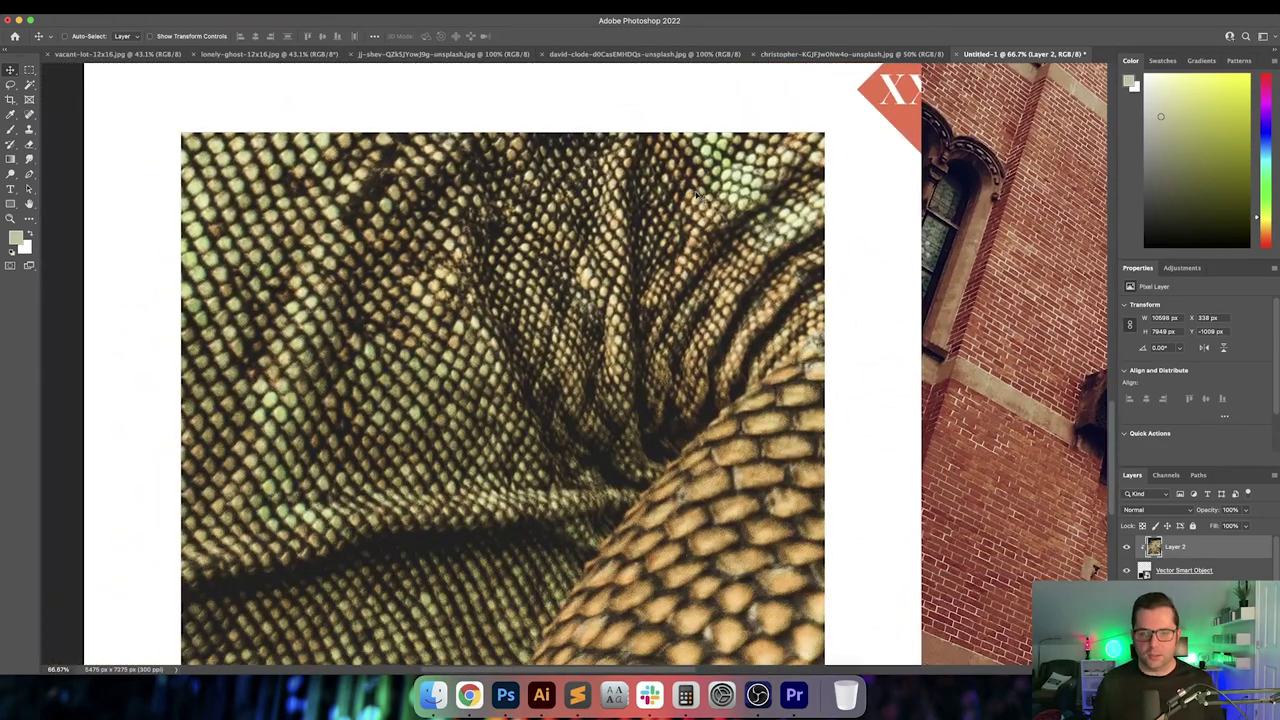
{"action": "key", "text": "super+plus"}
{"action": "key", "text": "super+minus"}
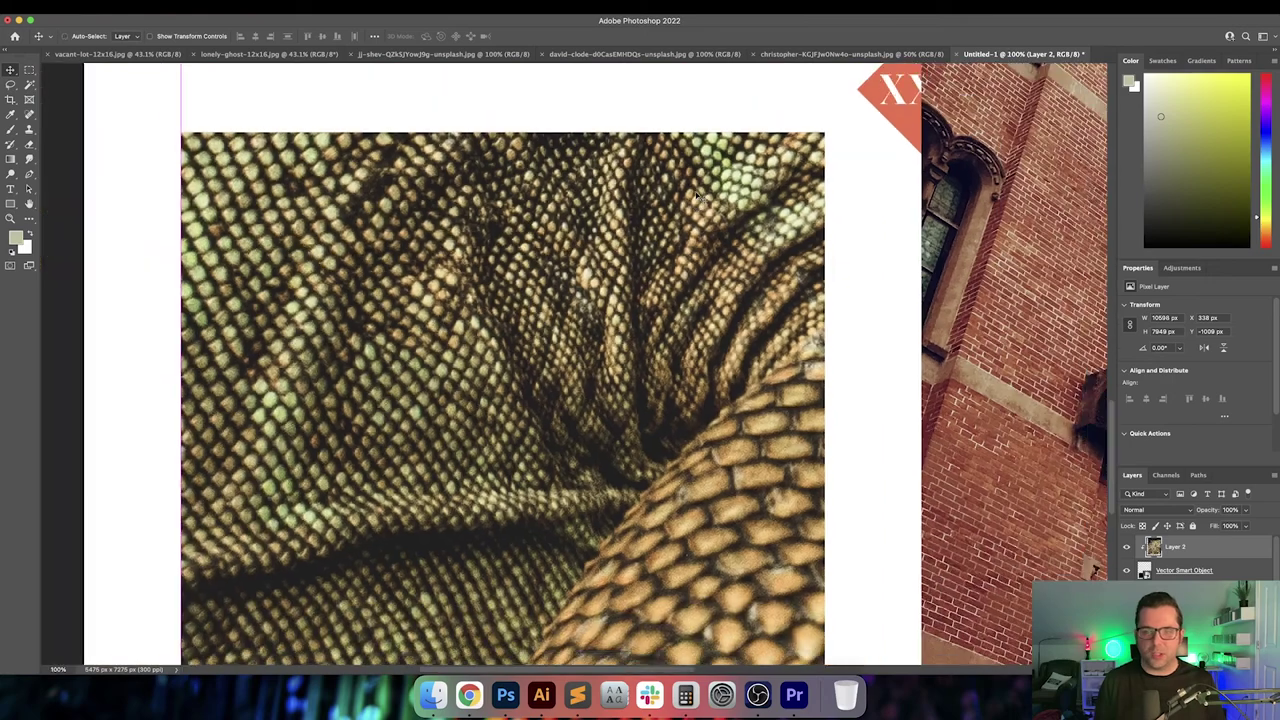
{"action": "scroll", "coordinate": [669, 288], "scroll_direction": "right", "scroll_amount": 5}
{"action": "scroll", "coordinate": [669, 288], "scroll_direction": "down", "scroll_amount": 3}
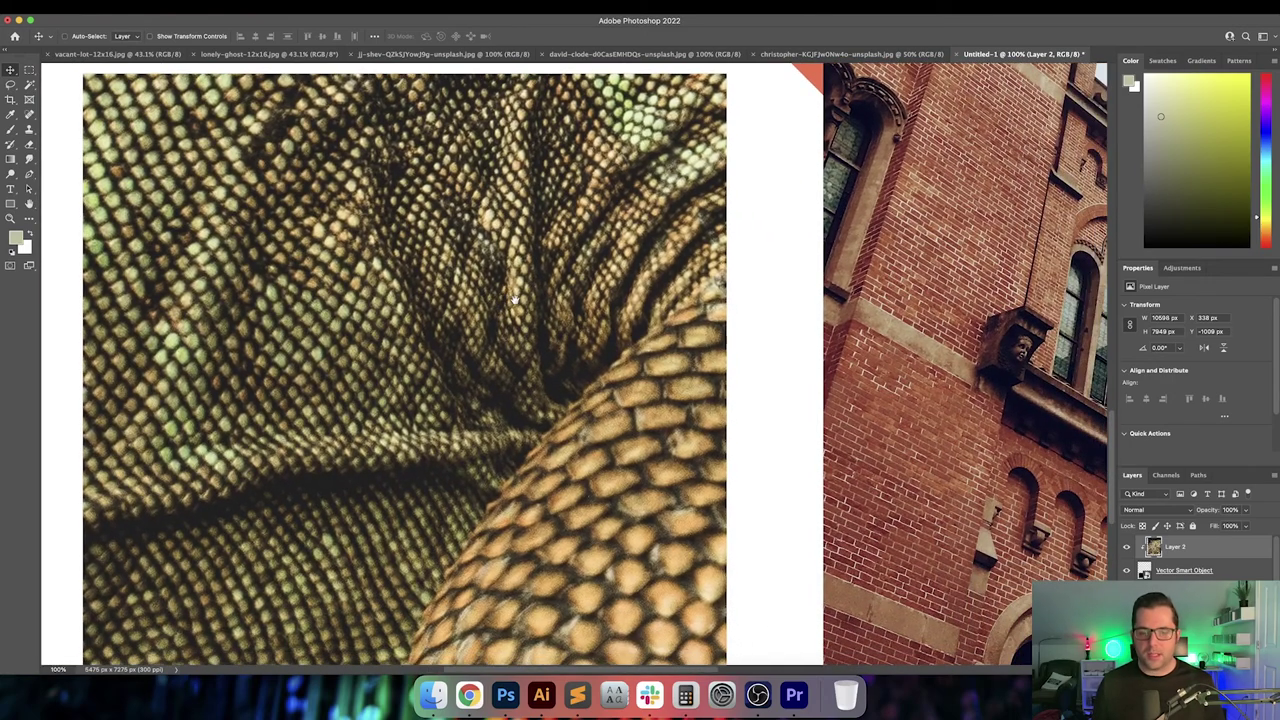
{"action": "left_click_drag", "start_coordinate": [618, 354], "coordinate": [316, 396]}
{"action": "key", "text": "super+0"}
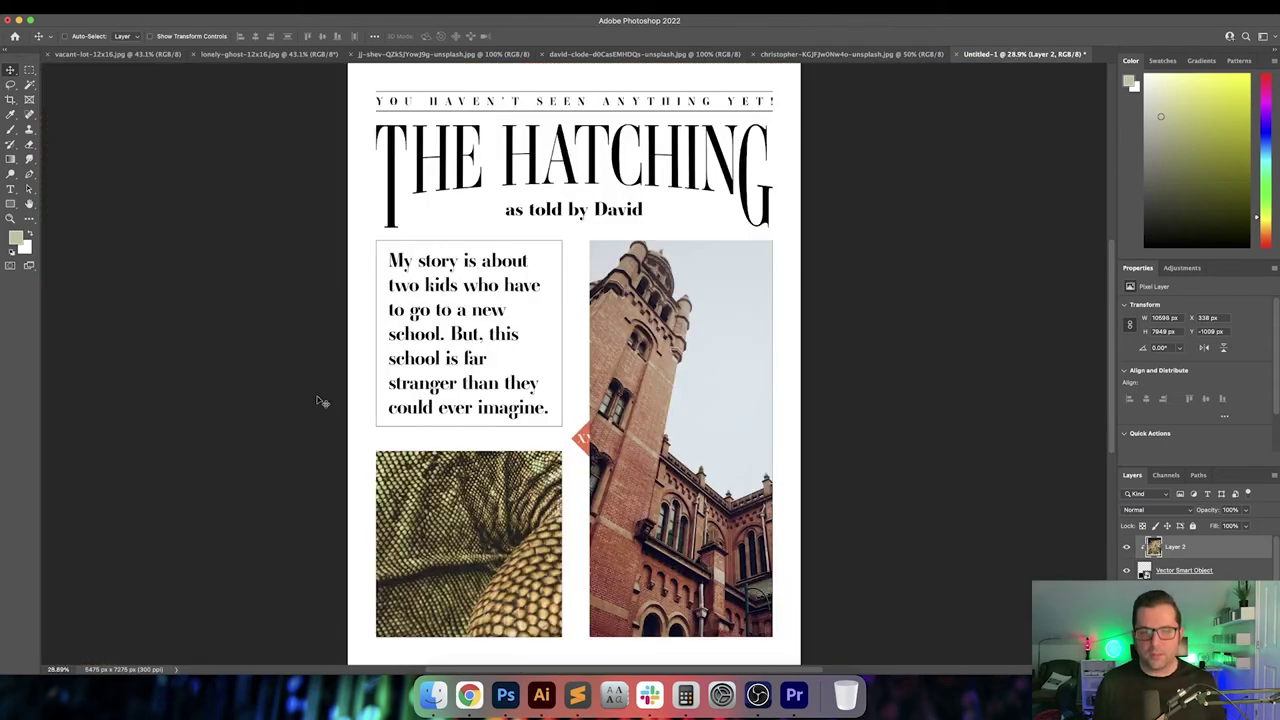
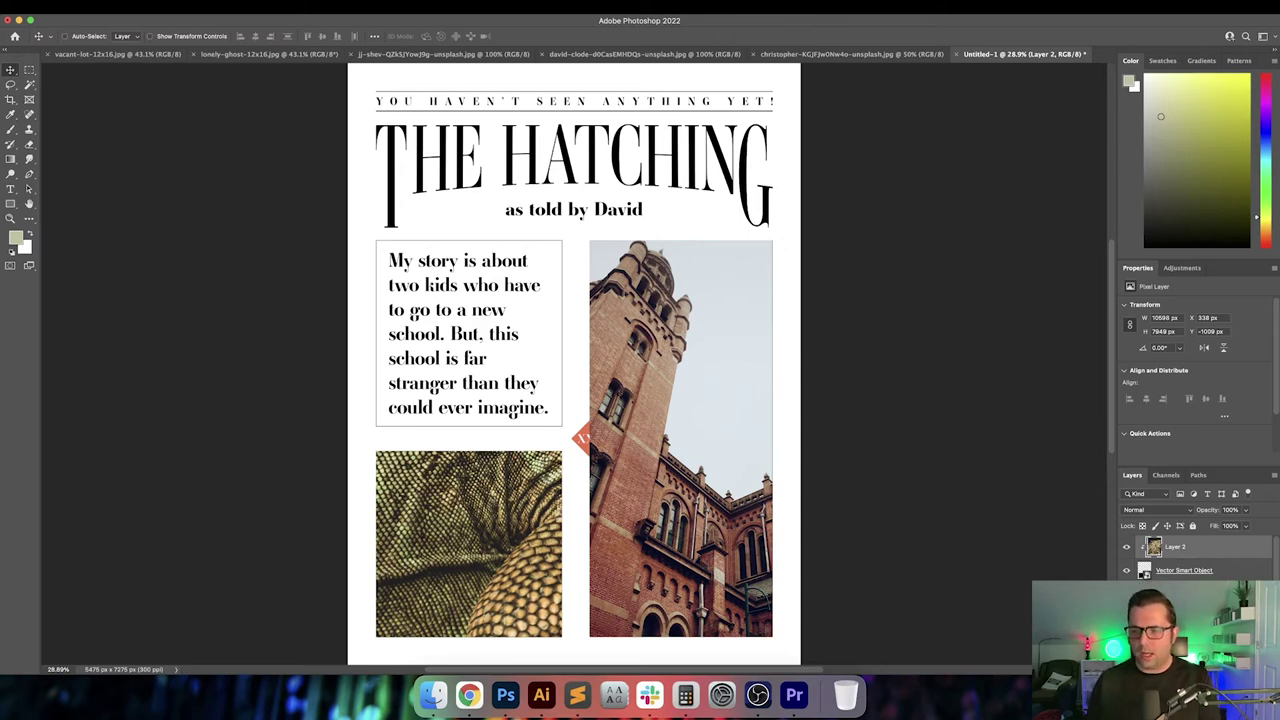
Delete the pasted poster artwork layer, keeping only the two clipped photos on the white background
{"action": "left_click", "coordinate": [1184, 618]}
{"action": "key", "text": "Delete"}
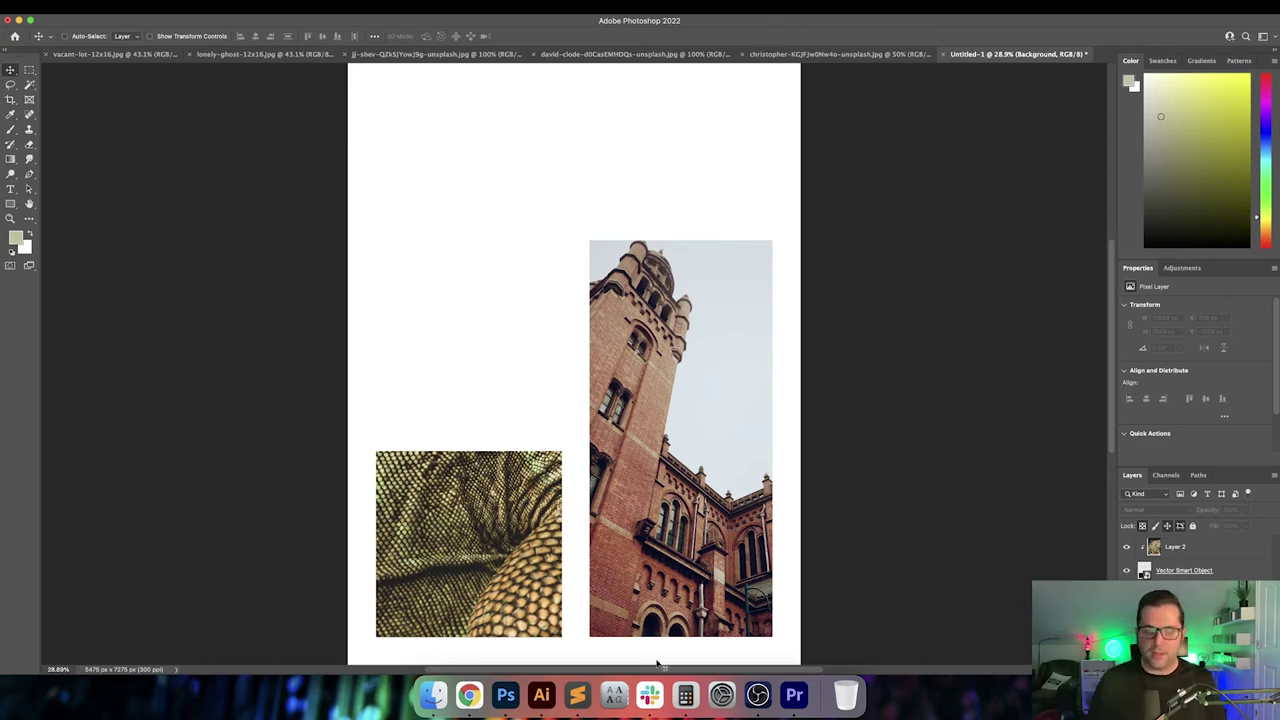
Copy the orange XXV diamond from the Illustrator poster and paste it into the Photoshop poster as a Smart Object
{"action": "left_click", "coordinate": [541, 695]}
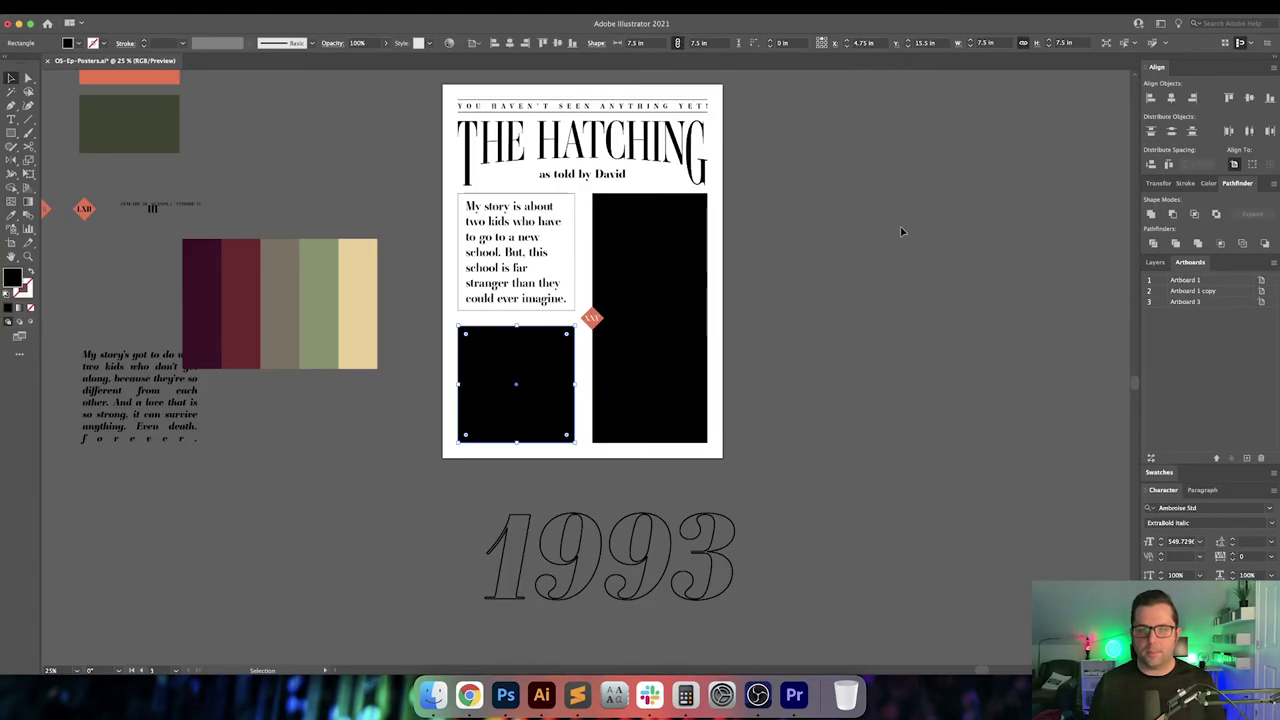
{"action": "left_click_drag", "start_coordinate": [853, 221], "coordinate": [882, 280]}
{"action": "key", "text": "super+0"}
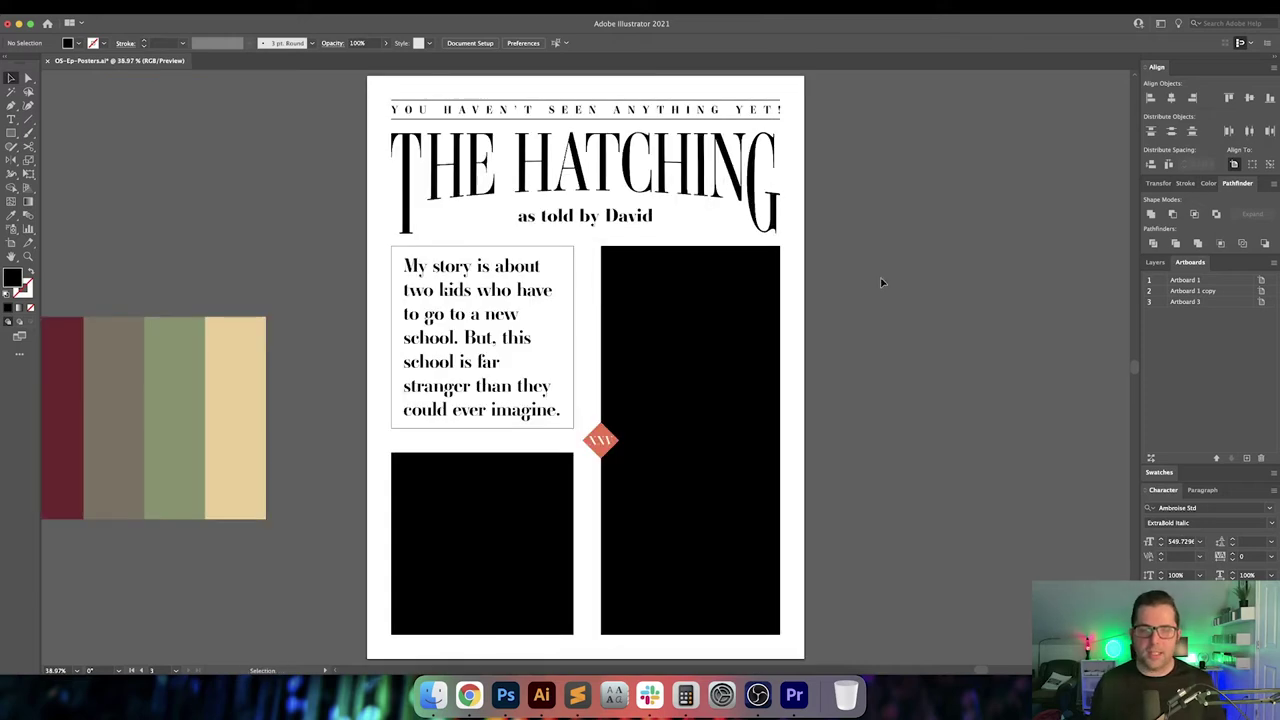
{"action": "left_click", "coordinate": [505, 695]}
{"action": "key", "text": "super+v"}
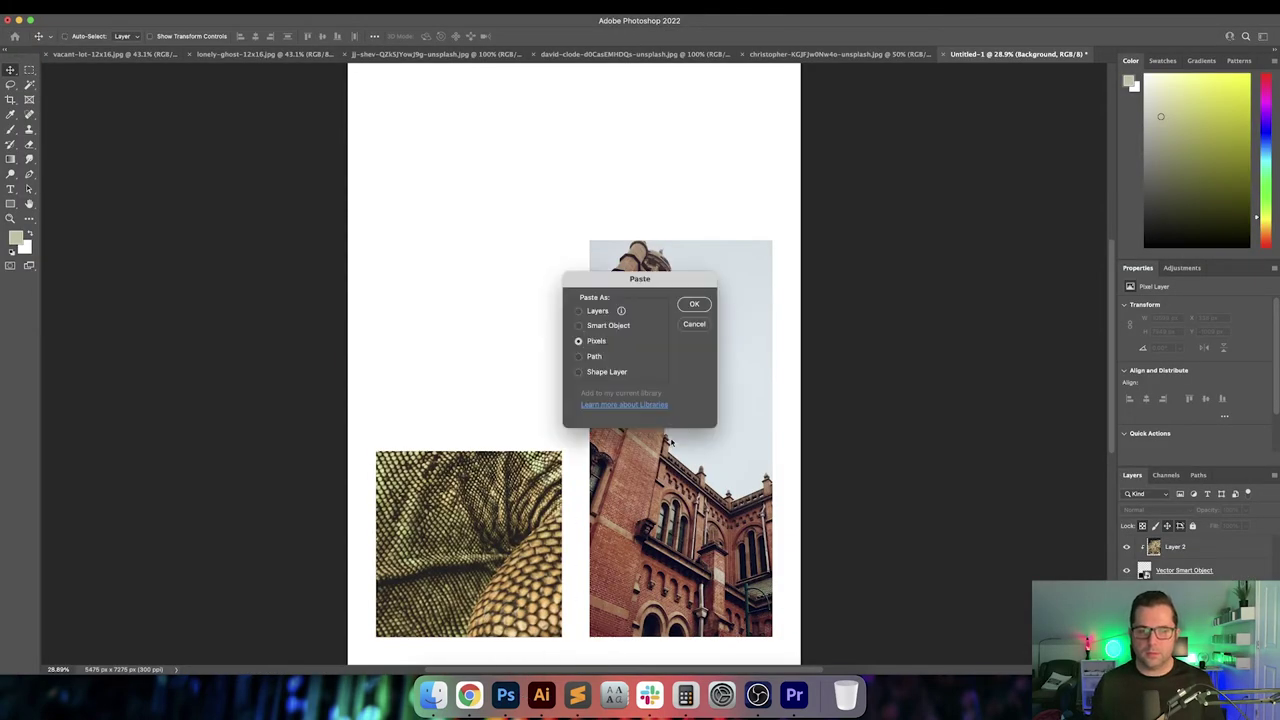
{"action": "key", "text": "Return"}
{"action": "key", "text": "Escape"}
{"action": "key", "text": "super+v"}
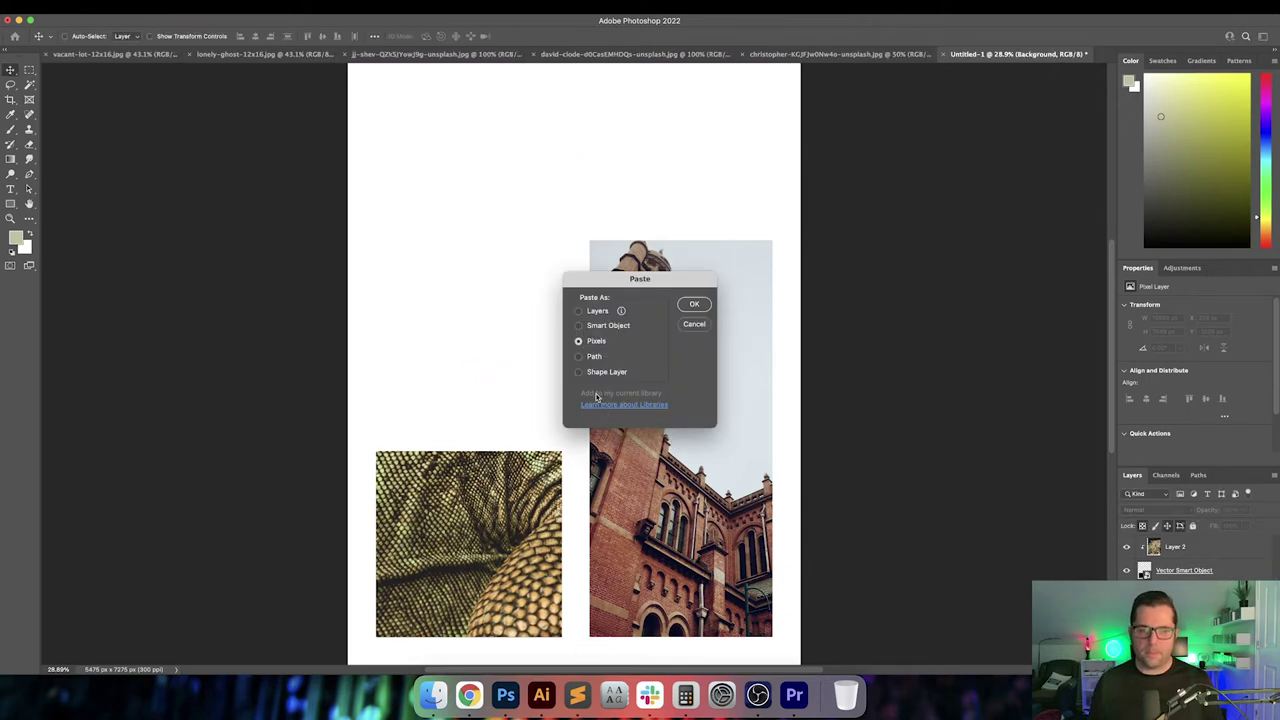
{"action": "left_click", "coordinate": [598, 330]}
{"action": "key", "text": "Return"}
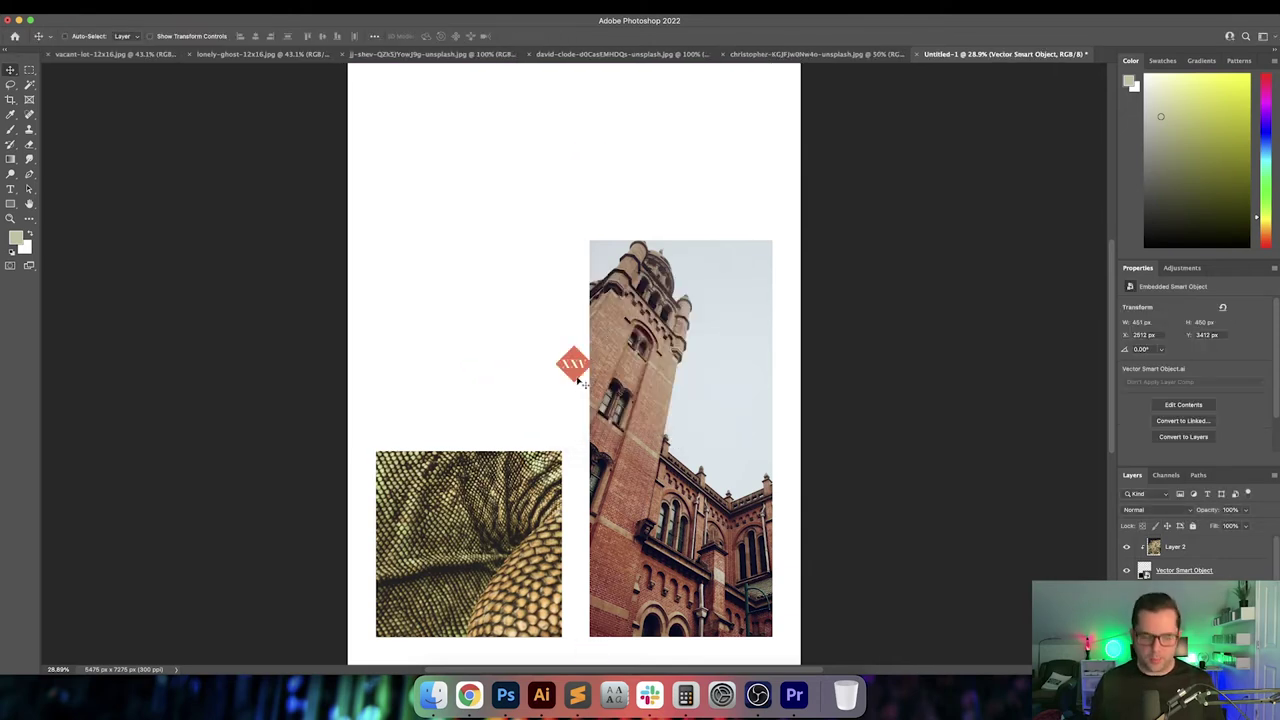
Bring the XXV diamond above the photos and centre it on the church photo's left edge, near the iguana square's upper edge
{"action": "left_click_drag", "start_coordinate": [585, 374], "coordinate": [605, 405]}
{"action": "key", "text": "super+bracketright"}
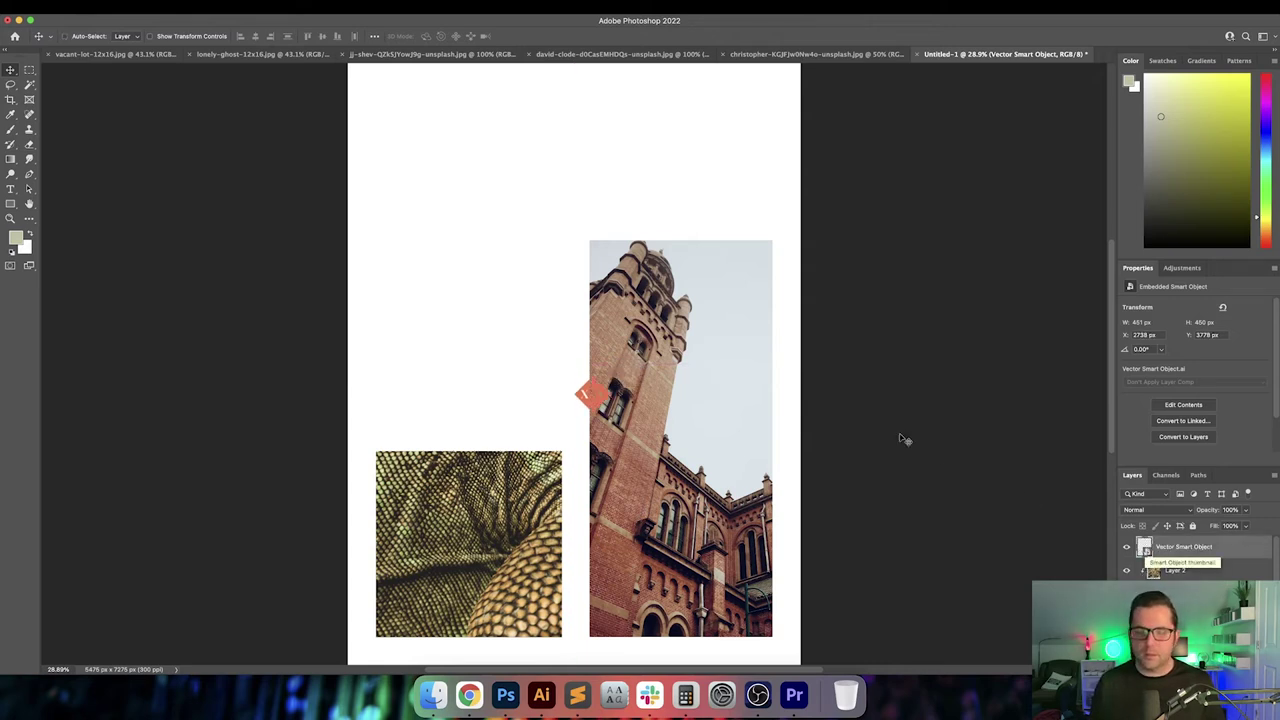
{"action": "mouse_move", "coordinate": [608, 407]}
{"action": "left_mouse_down"}
{"action": "mouse_move", "coordinate": [598, 455]}
{"action": "mouse_move", "coordinate": [606, 414]}
{"action": "mouse_move", "coordinate": [615, 421]}
{"action": "left_mouse_up"}
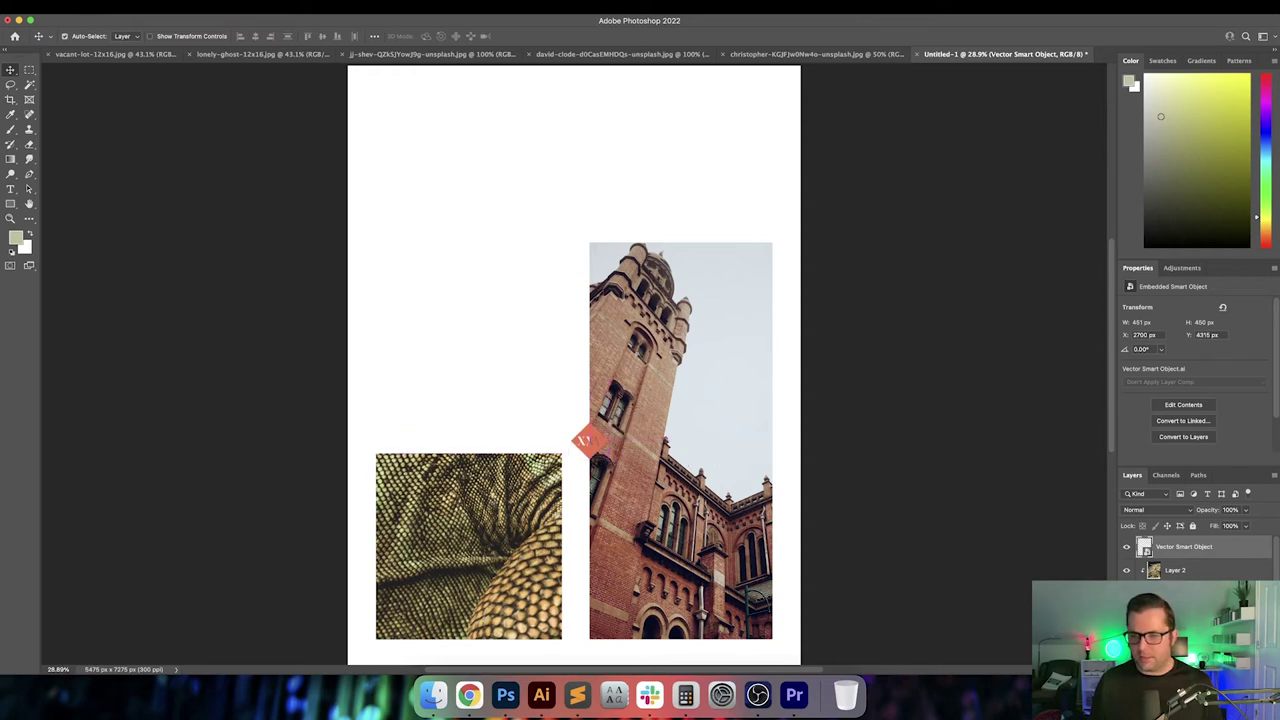
{"action": "key", "text": "super+alt+a"}
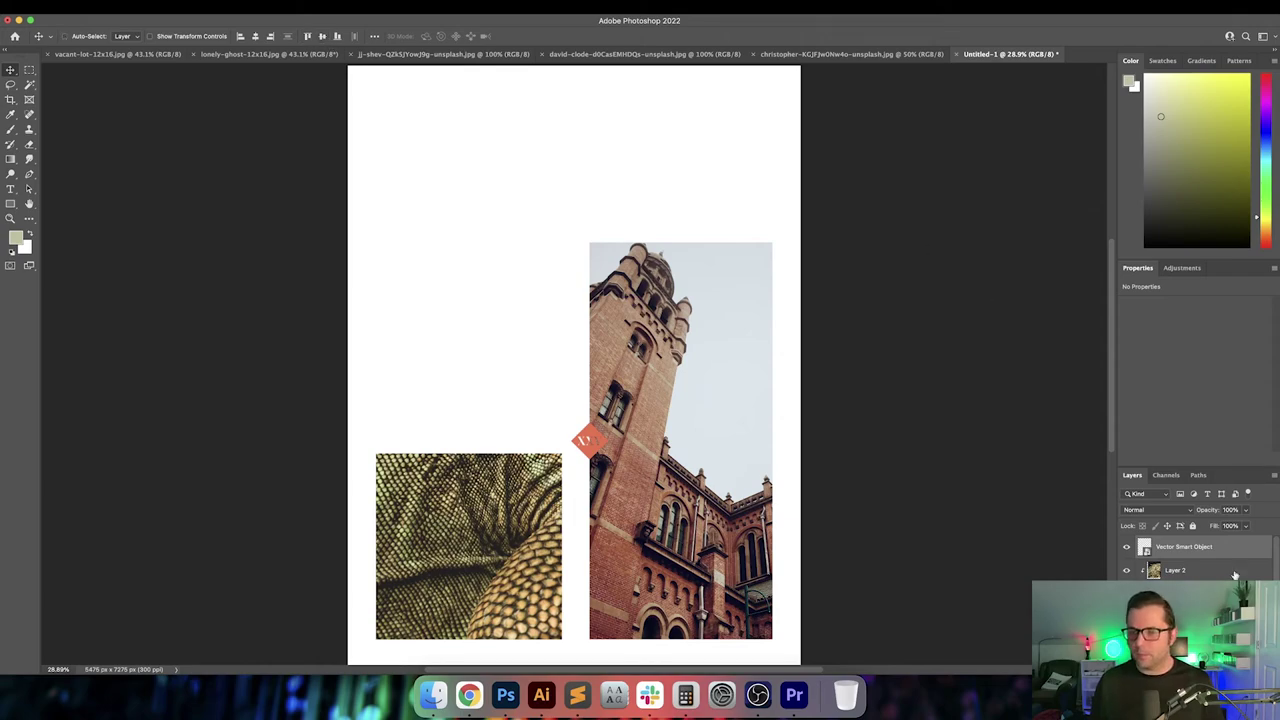
Examine the XXV diamond up close at 200% where its cut-out numerals overlap the church photo
{"action": "left_click", "coordinate": [1168, 548]}
{"action": "key", "text": "super+plus"}
{"action": "key", "text": "super+plus"}
{"action": "key", "text": "super+plus"}
{"action": "key", "text": "super+plus"}
{"action": "key", "text": "super+plus"}
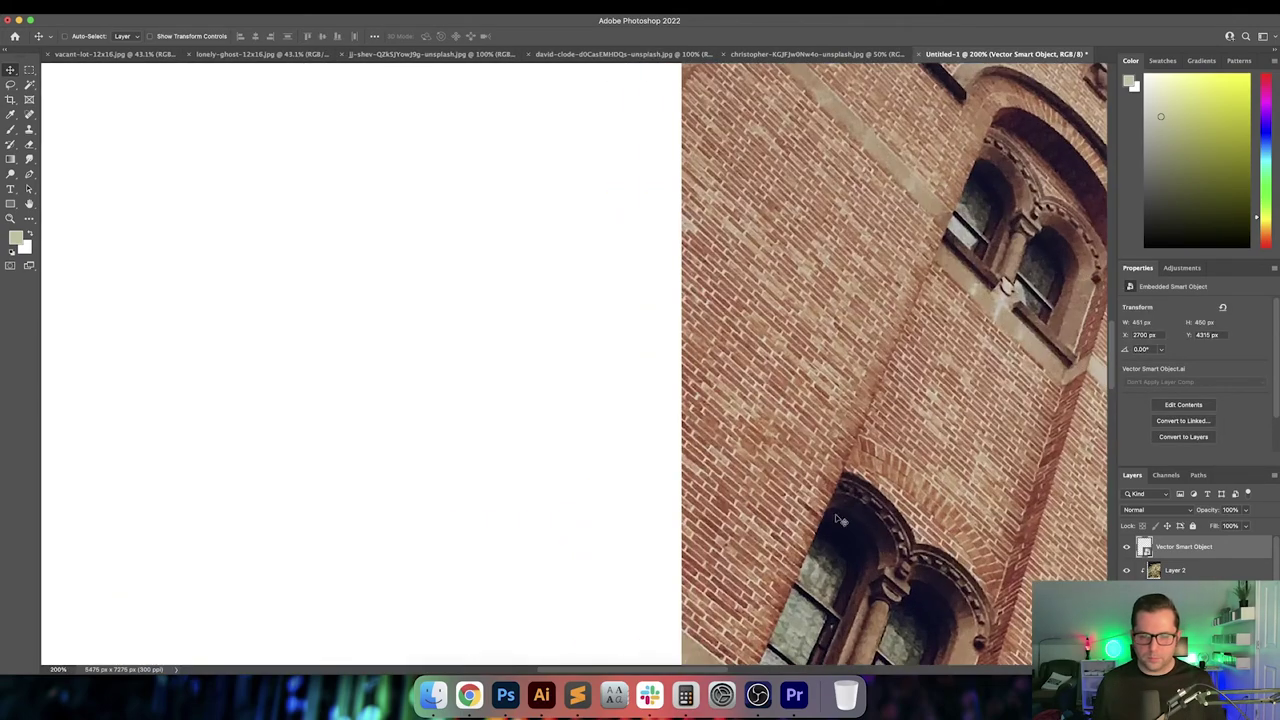
{"action": "left_click_drag", "start_coordinate": [842, 520], "coordinate": [753, 326]}
{"action": "scroll", "coordinate": [752, 326], "scroll_direction": "down", "scroll_amount": 3}
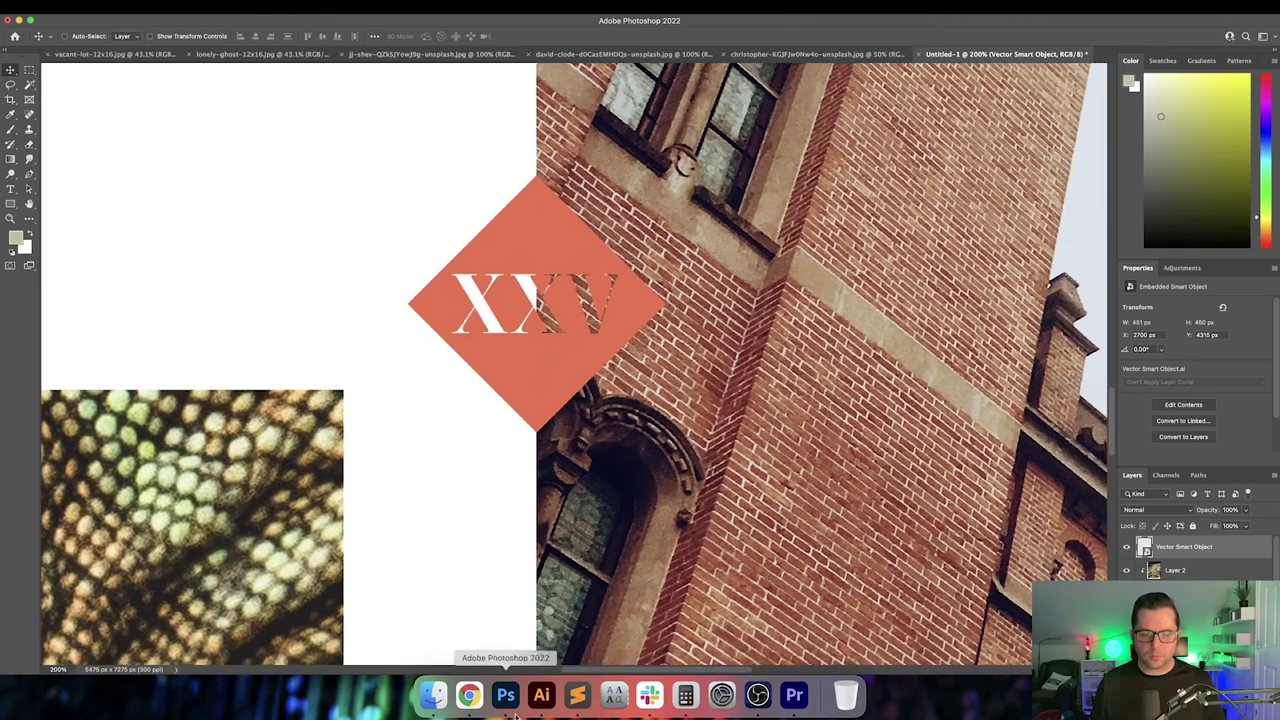
Copy the white rectangle behind the XXV numerals from Illustrator and paste it as a Smart Object beneath the diamond, filling the cut-out letters
{"action": "left_click", "coordinate": [541, 695]}
{"action": "left_click", "coordinate": [864, 410]}
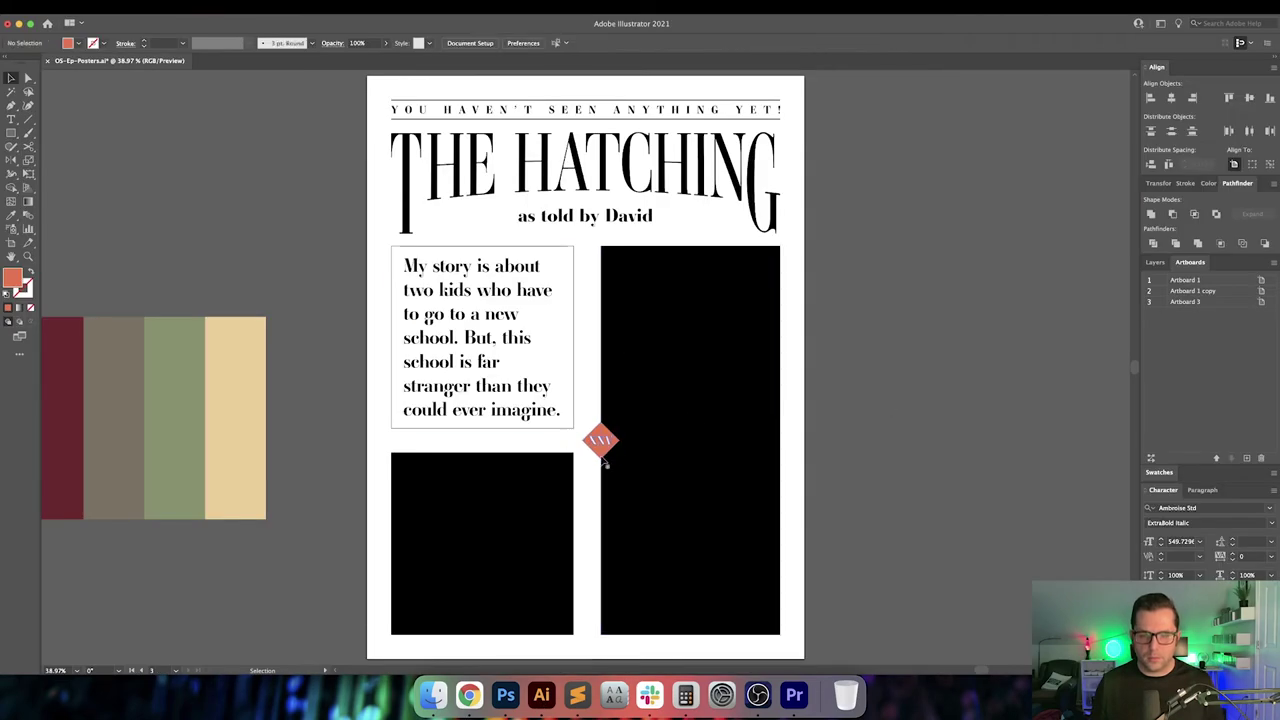
{"action": "scroll", "coordinate": [601, 456], "scroll_direction": "up", "scroll_amount": 8}
{"action": "left_click", "coordinate": [598, 251]}
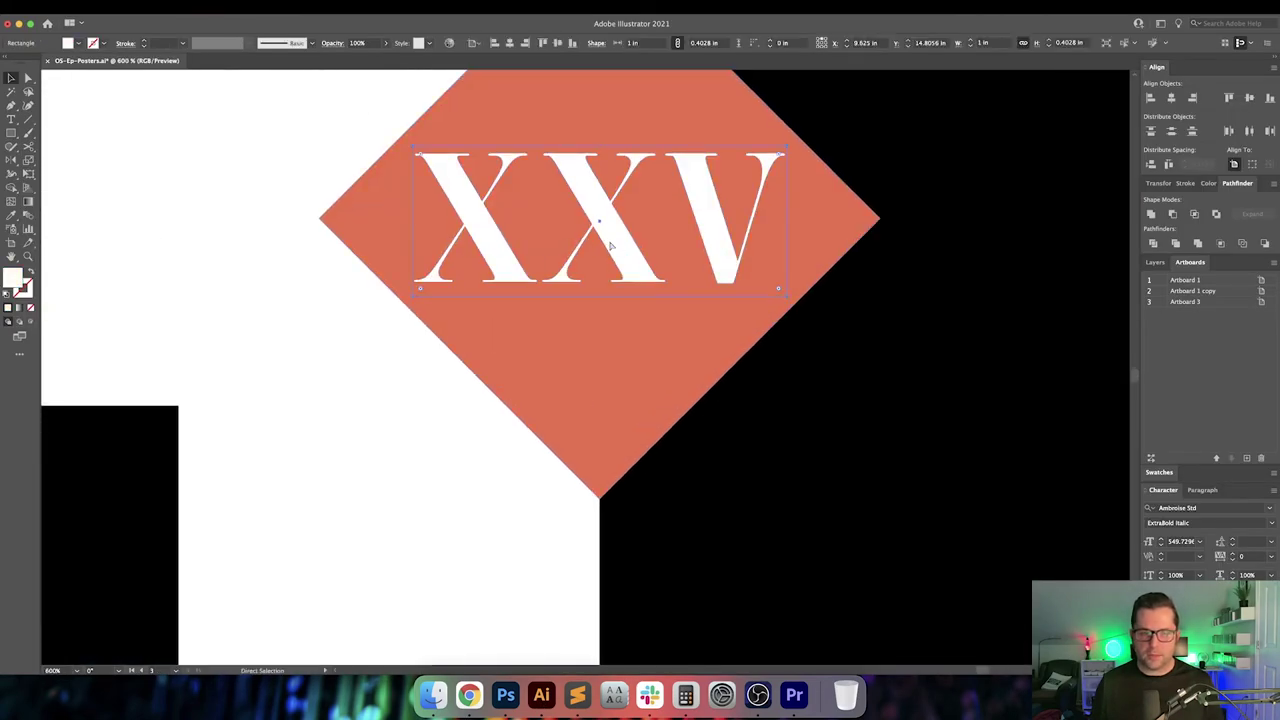
{"action": "left_click", "coordinate": [505, 695]}
{"action": "key", "text": "super+v"}
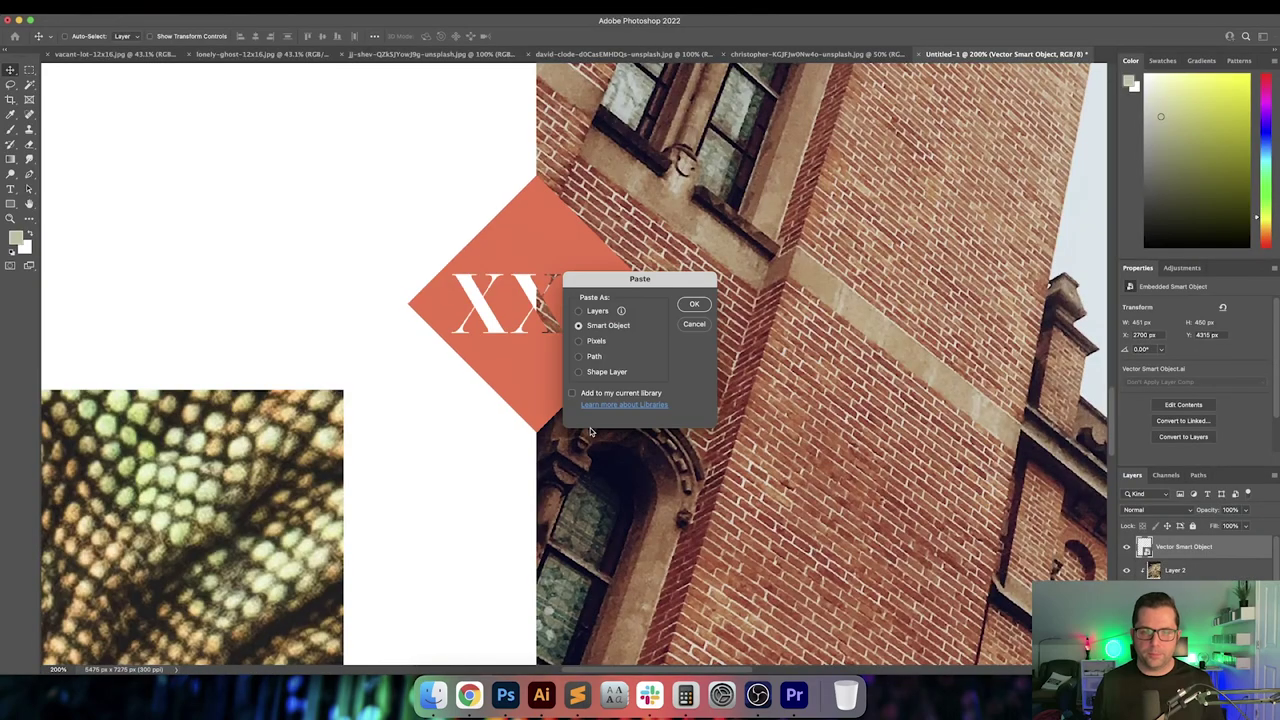
{"action": "key", "text": "Return"}
{"action": "left_click_drag", "start_coordinate": [572, 357], "coordinate": [534, 298]}
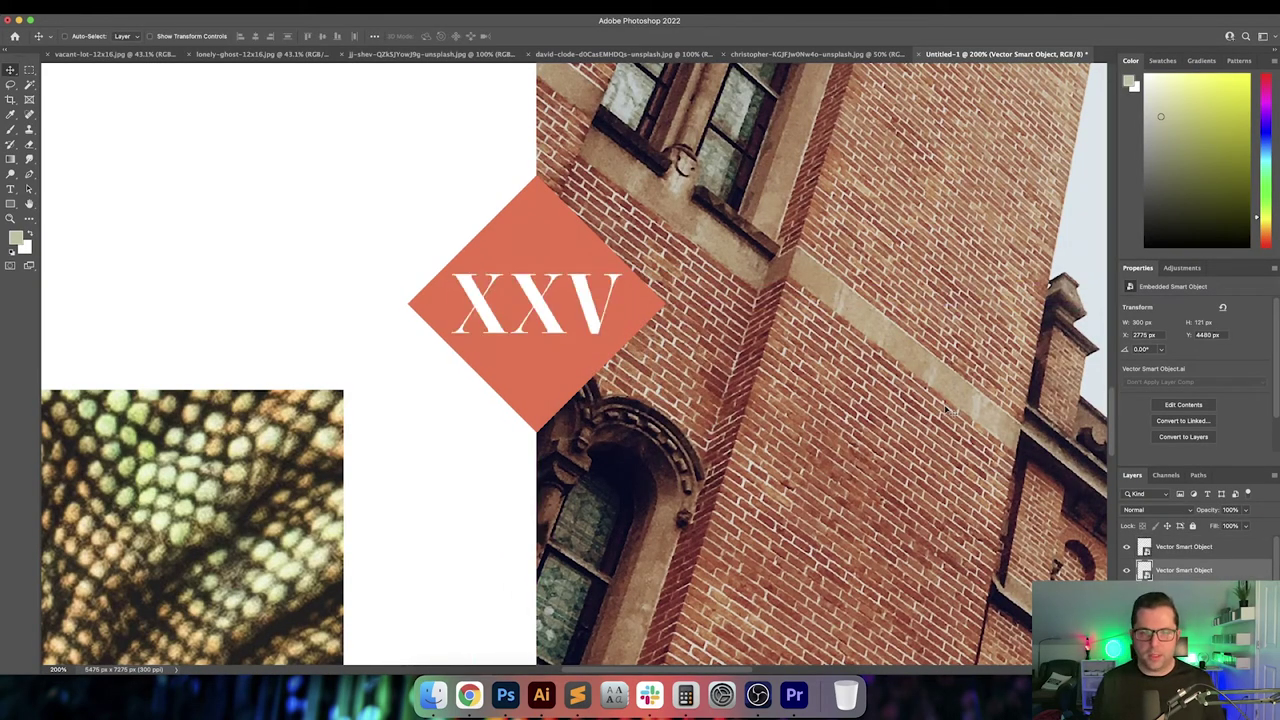
Group the XXV diamond with its white backing rectangle
{"action": "left_click", "coordinate": [1224, 553], "text": "shift"}
{"action": "key", "text": "super+g"}
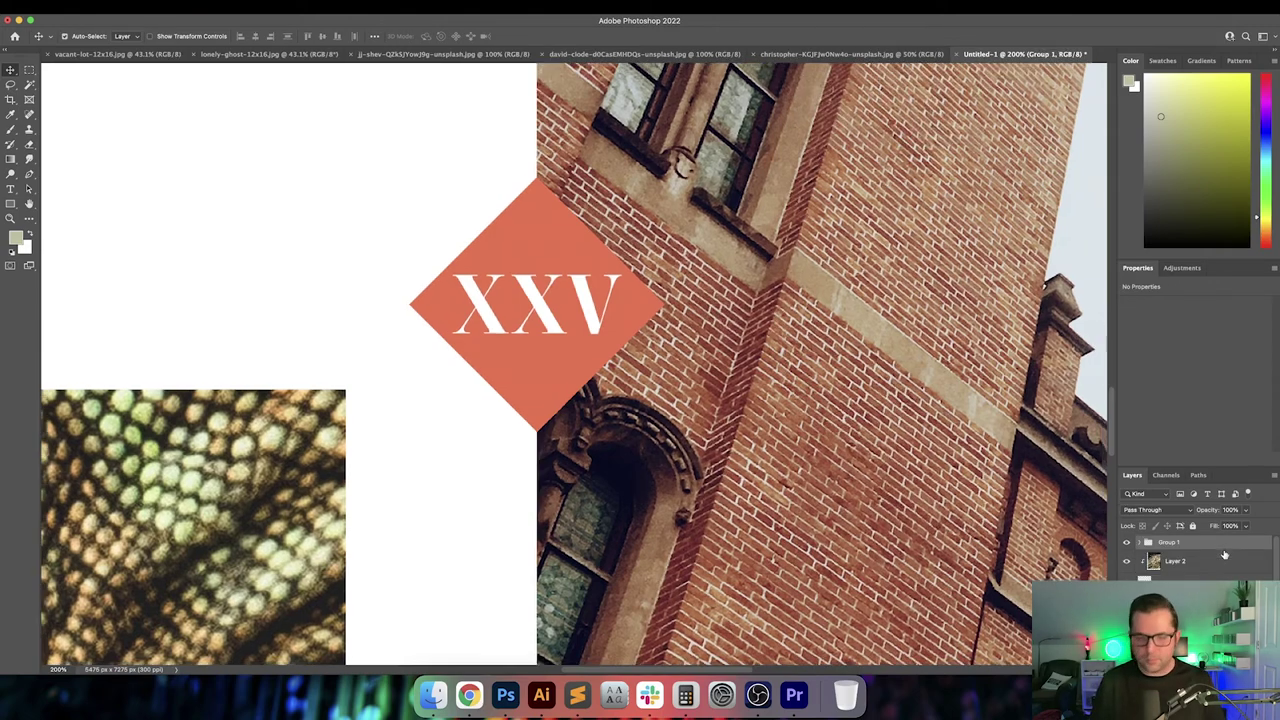
{"action": "key", "text": "super+0"}
Copy the header line, title, byline and framed story text from Illustrator and paste them into the Photoshop poster as one Smart Object
{"action": "left_click", "coordinate": [541, 695]}
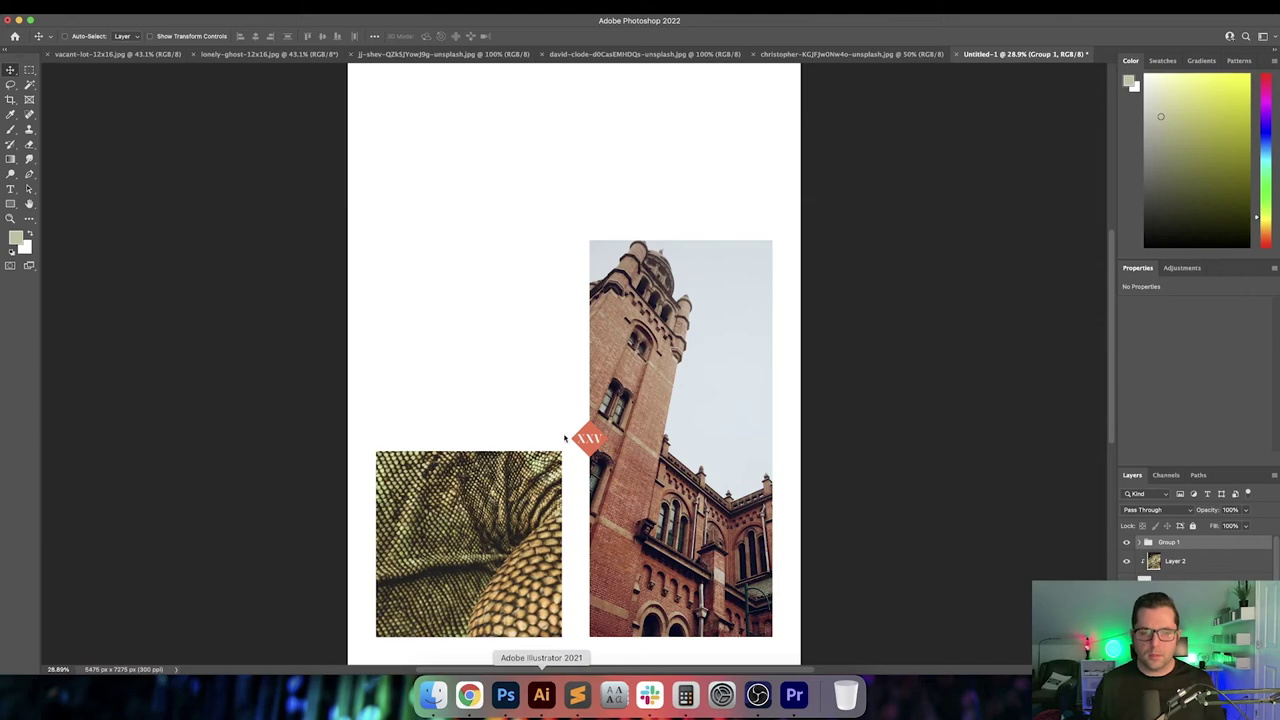
{"action": "key", "text": "super+0"}
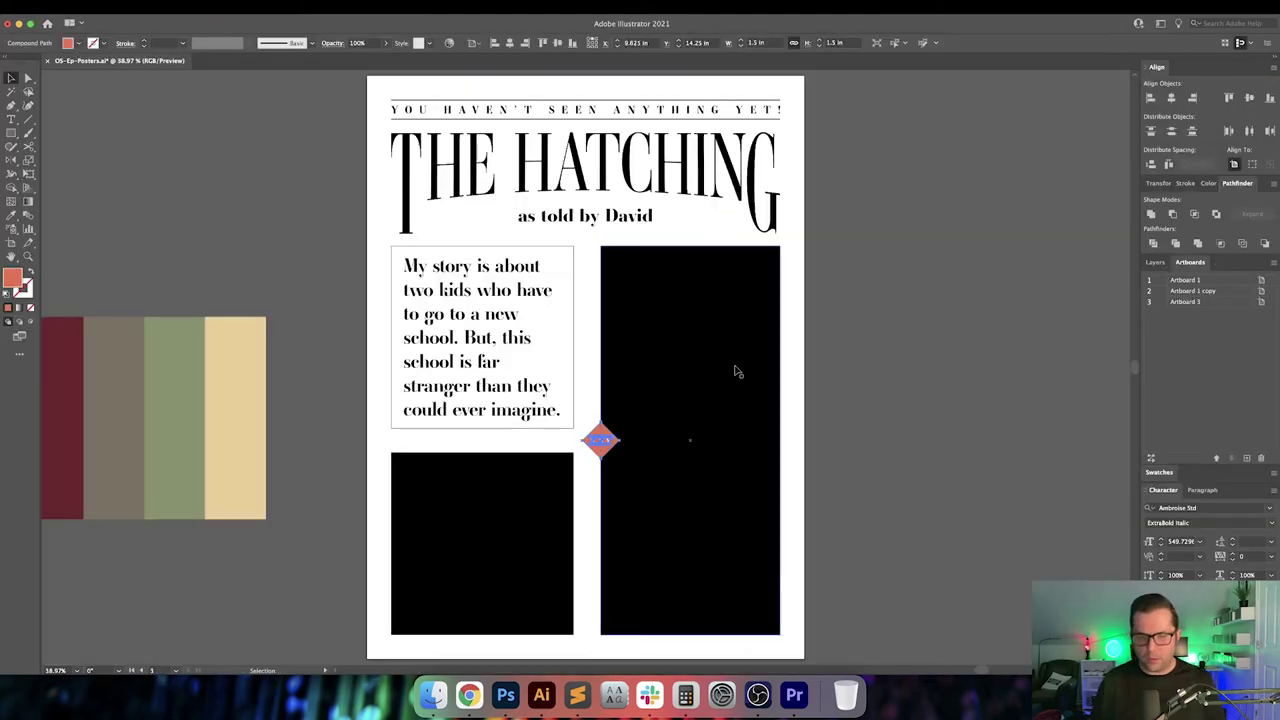
{"action": "left_click", "coordinate": [903, 367]}
{"action": "left_click_drag", "start_coordinate": [717, 380], "coordinate": [717, 408]}
{"action": "left_click_drag", "start_coordinate": [422, 181], "coordinate": [845, 260]}
{"action": "left_click", "coordinate": [456, 333], "text": "shift"}
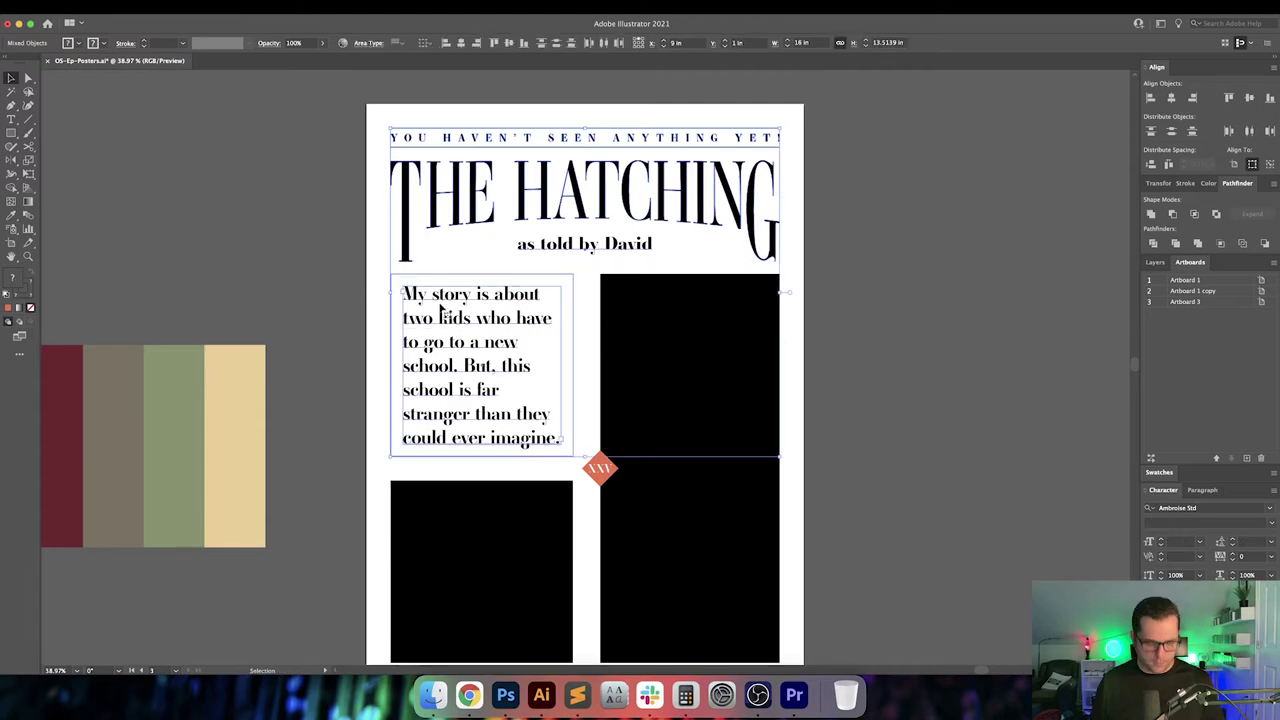
{"action": "left_click", "coordinate": [505, 695]}
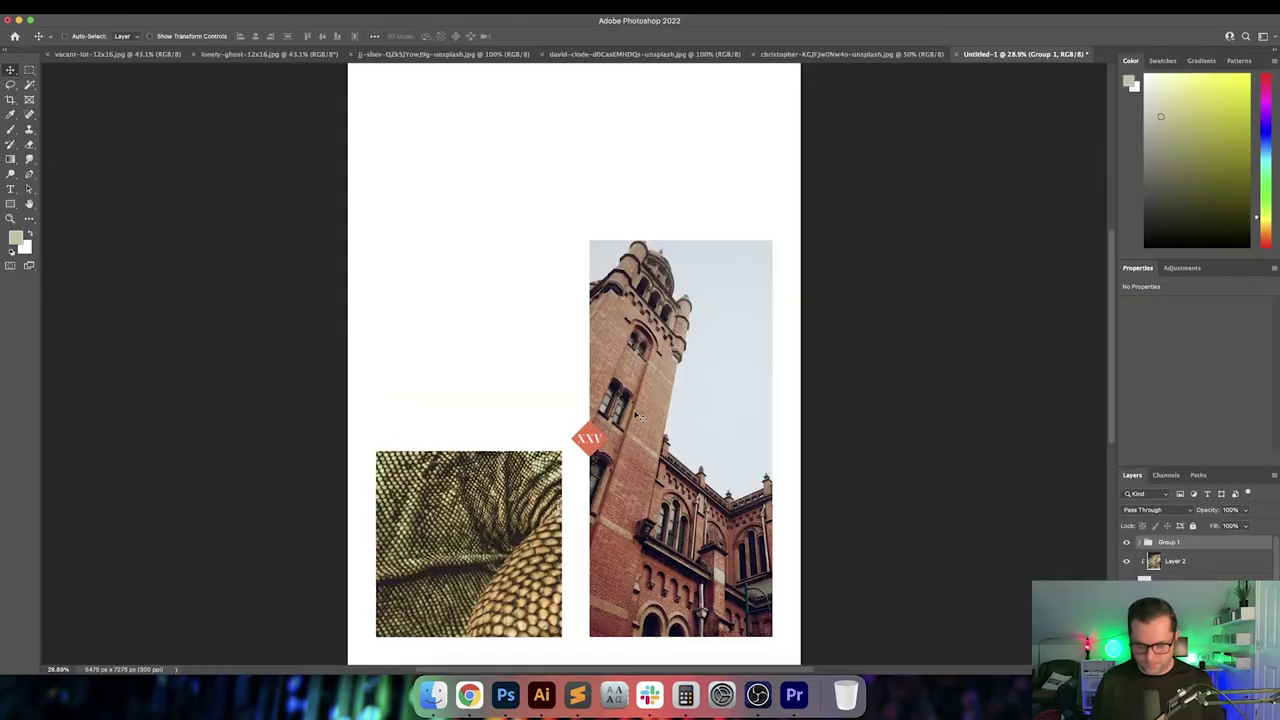
{"action": "key", "text": "super+v"}
{"action": "key", "text": "Return"}
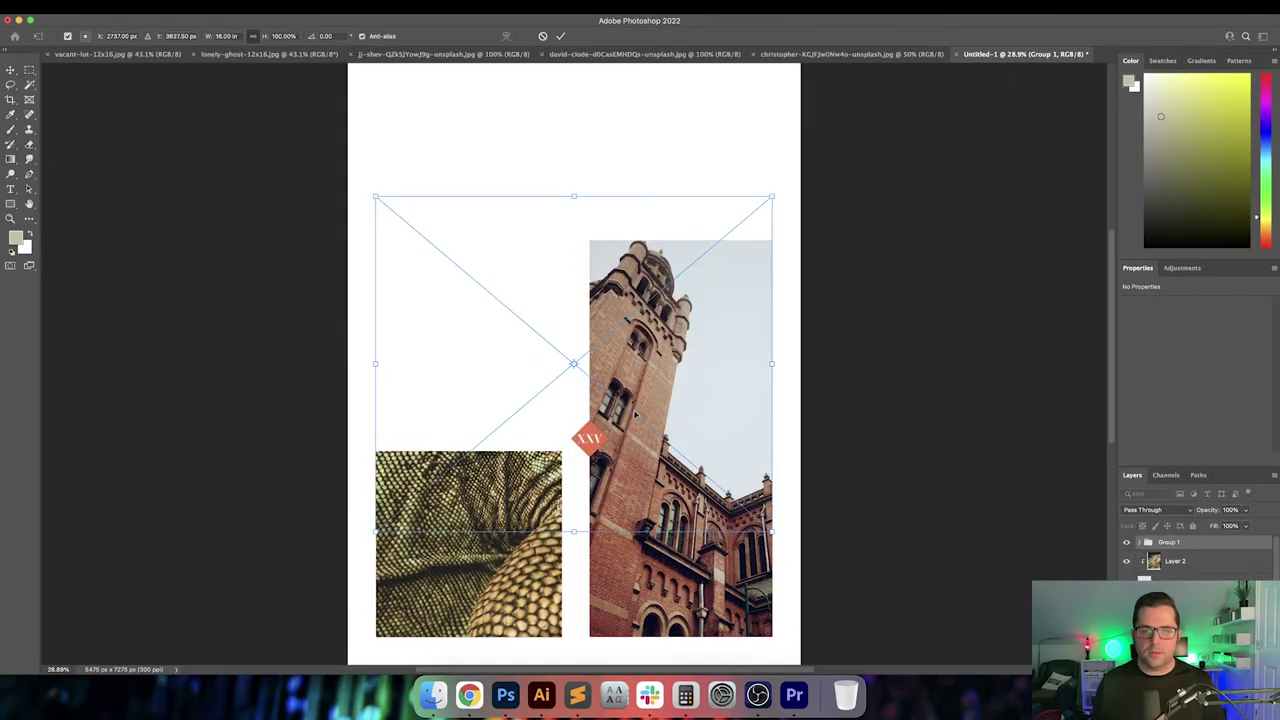
{"action": "key", "text": "Return"}
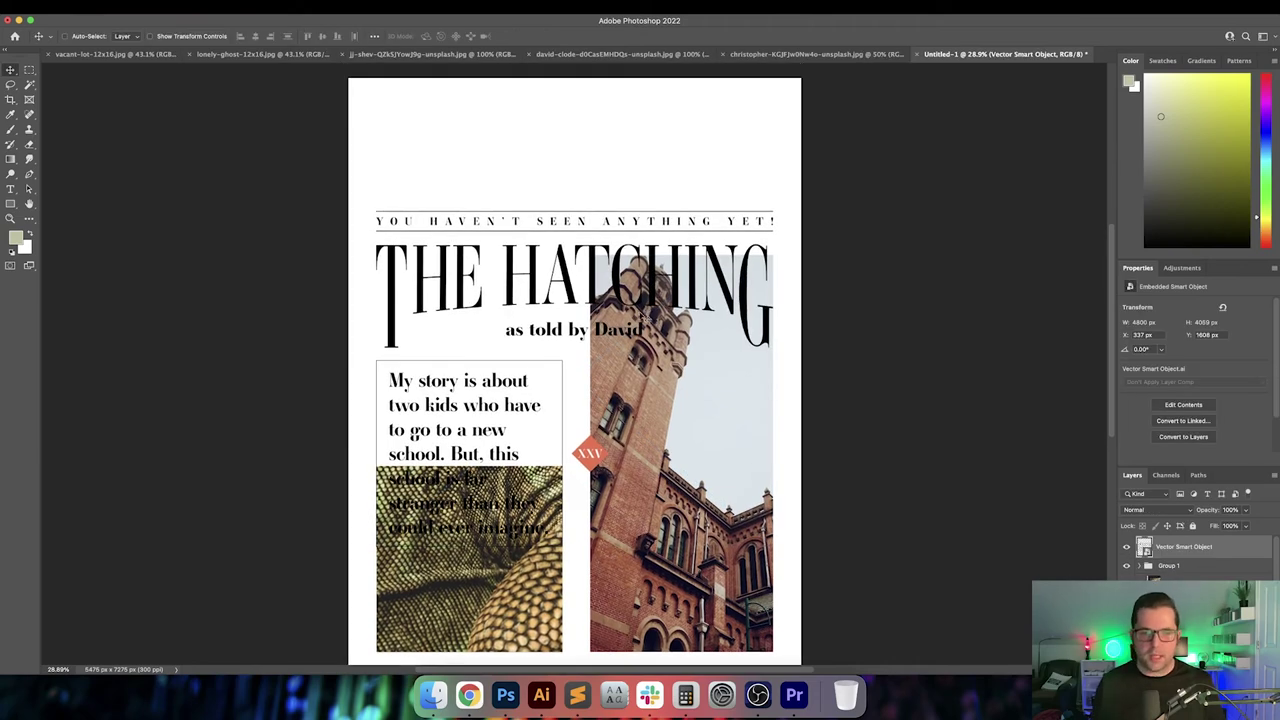
Start a new guide layout with the top and left margins set to 1.125 in
{"action": "left_click", "coordinate": [300, 2]}
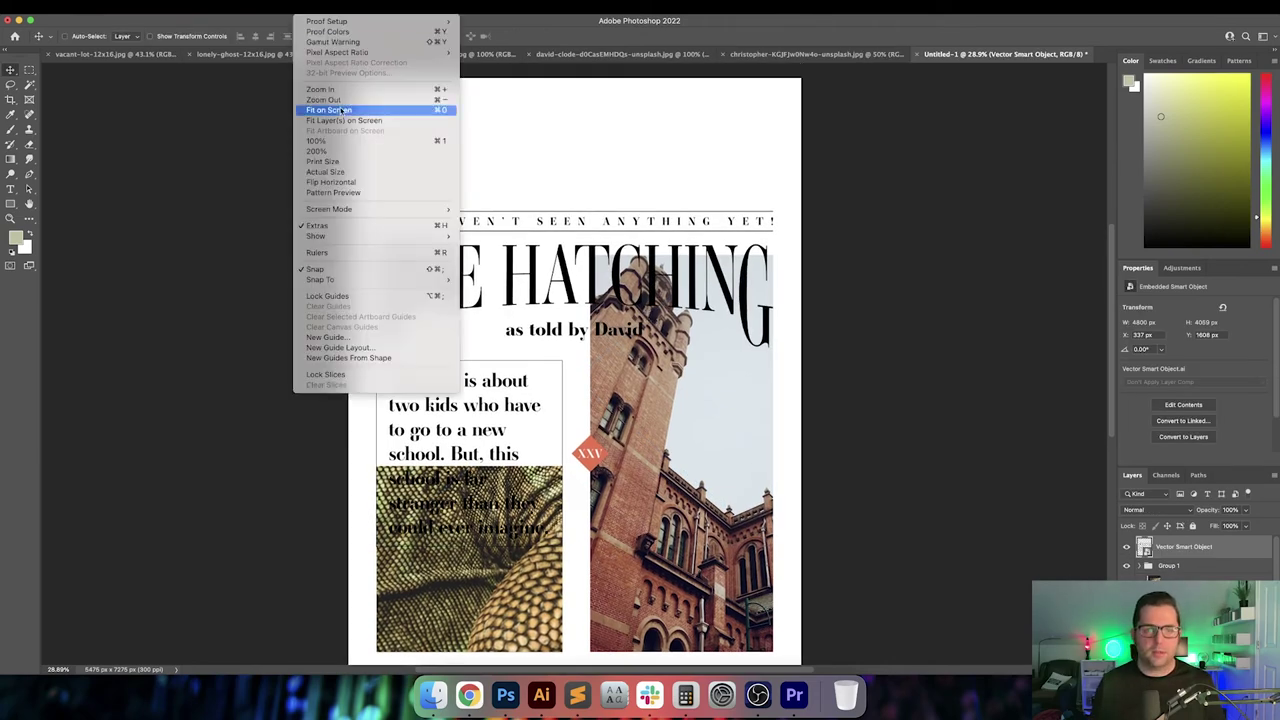
{"action": "left_click", "coordinate": [403, 346]}
{"action": "type", "text": "1125"}
{"action": "key", "text": "Tab"}
{"action": "type", "text": "1"}
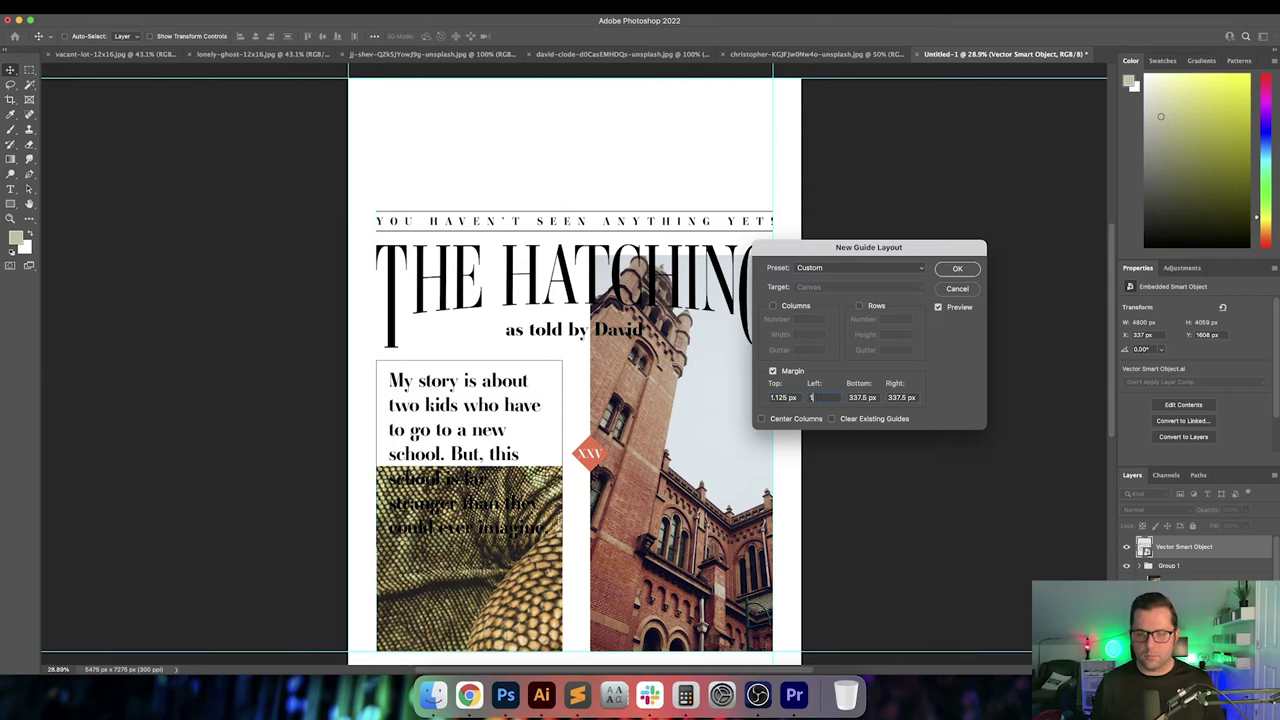
{"action": "key", "text": "shift+Tab"}
{"action": "key", "text": "Right"}
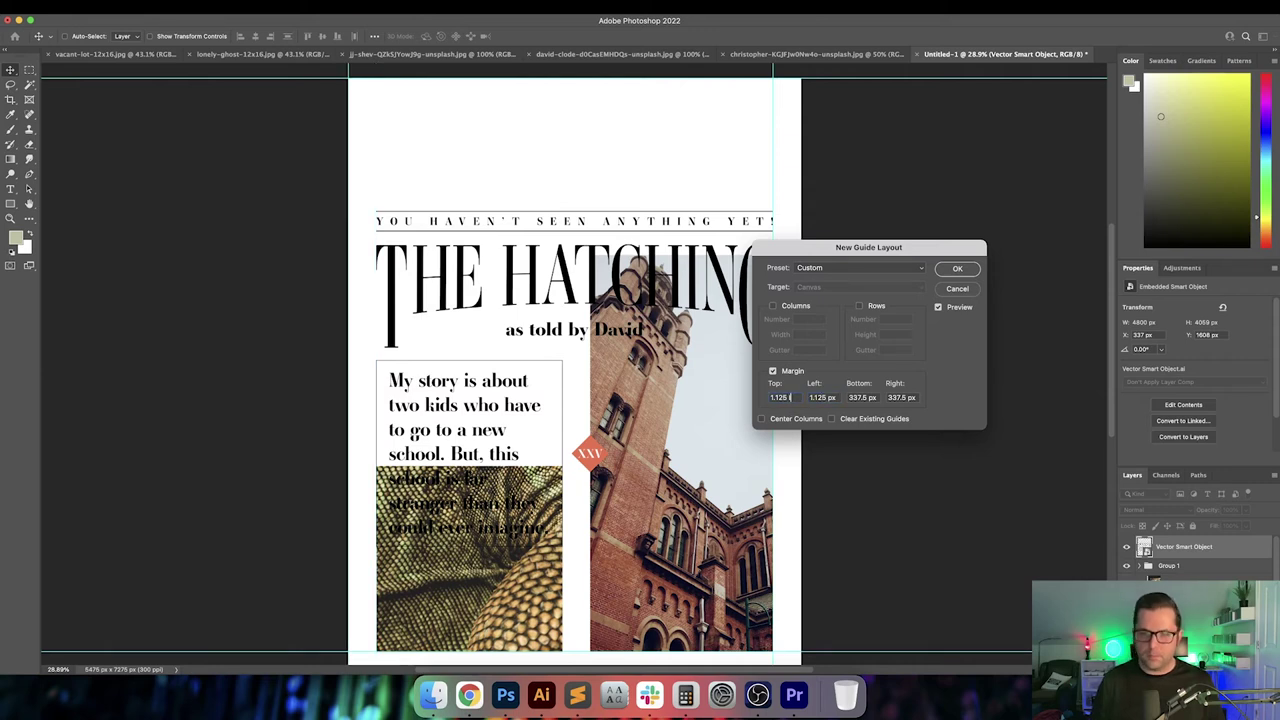
{"action": "type", "text": "in"}
{"action": "key", "text": "Tab"}
{"action": "type", "text": "1"}
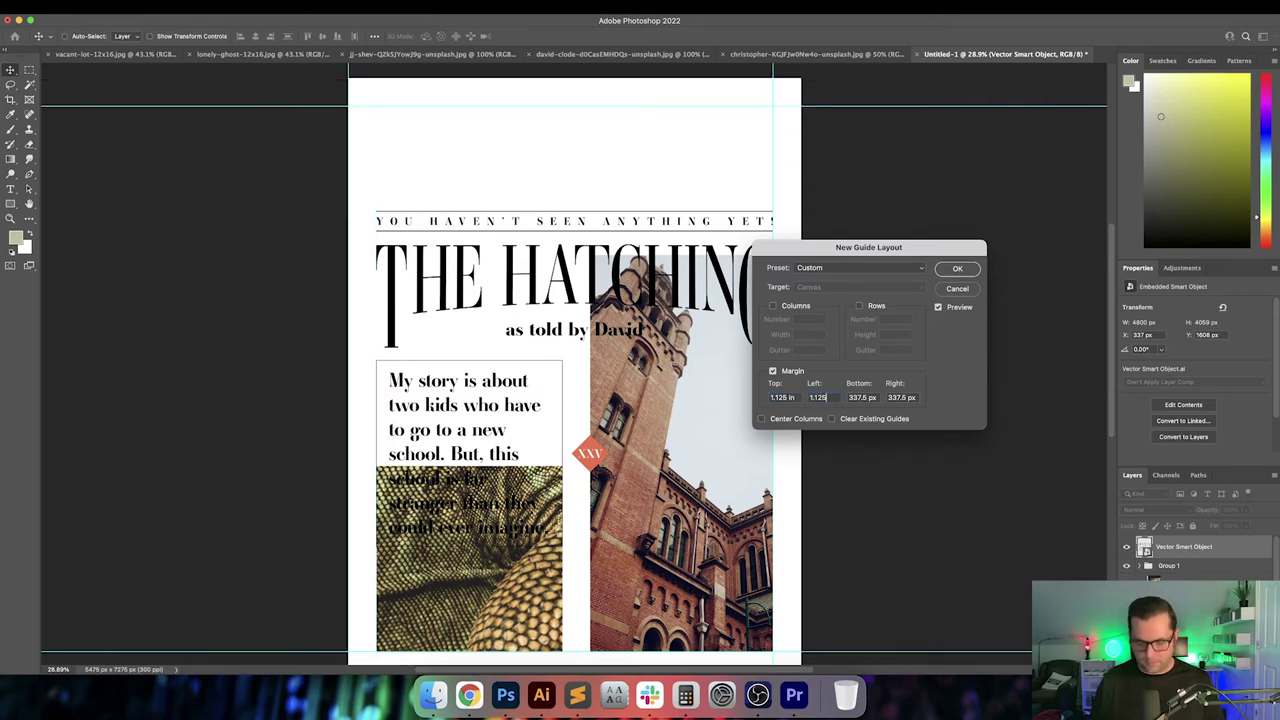
{"action": "type", "text": ".125 in"}
Set the bottom and right guide margins to 1.125 in and create the guides
{"action": "key", "text": "Tab"}
{"action": "type", "text": "1.125 "}
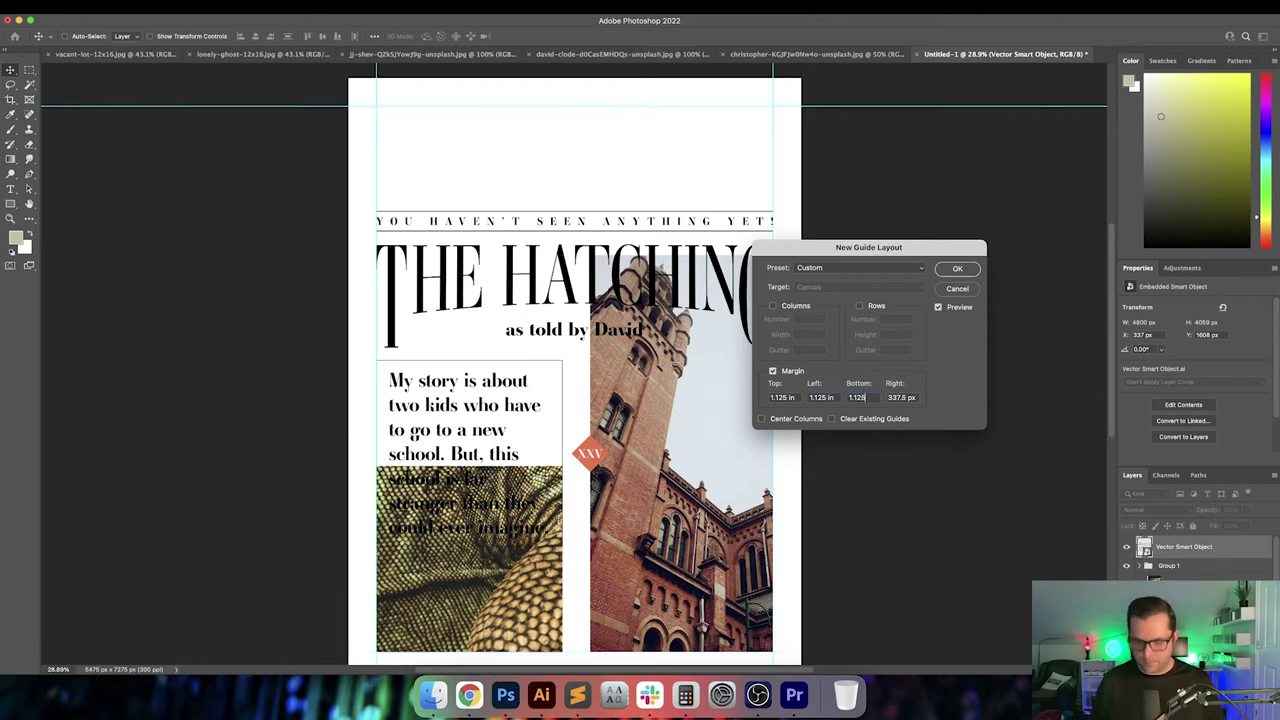
{"action": "type", "text": "in"}
{"action": "key", "text": "Tab"}
{"action": "type", "text": "1.125 "}
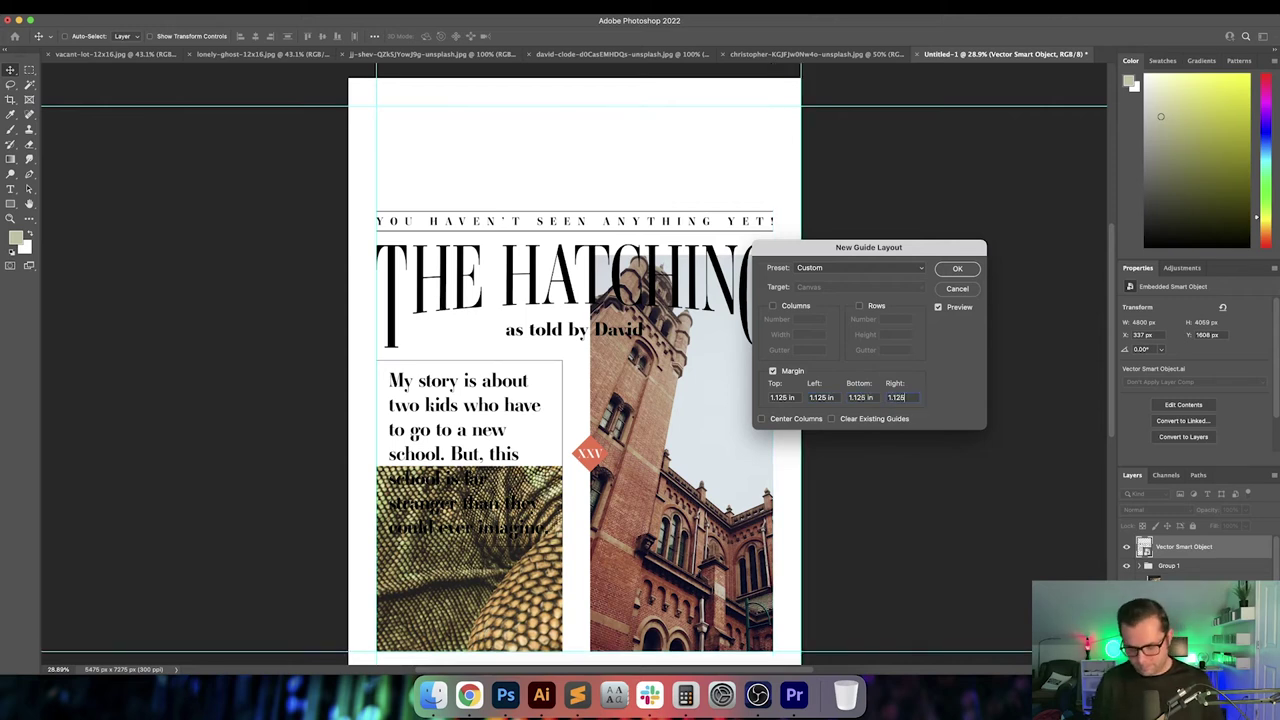
{"action": "type", "text": "in"}
{"action": "key", "text": "Tab"}
{"action": "key", "text": "Return"}
Move the pasted lettering up until its top rule meets the top margin guide, and hide the guides
{"action": "left_click_drag", "start_coordinate": [522, 296], "coordinate": [521, 186]}
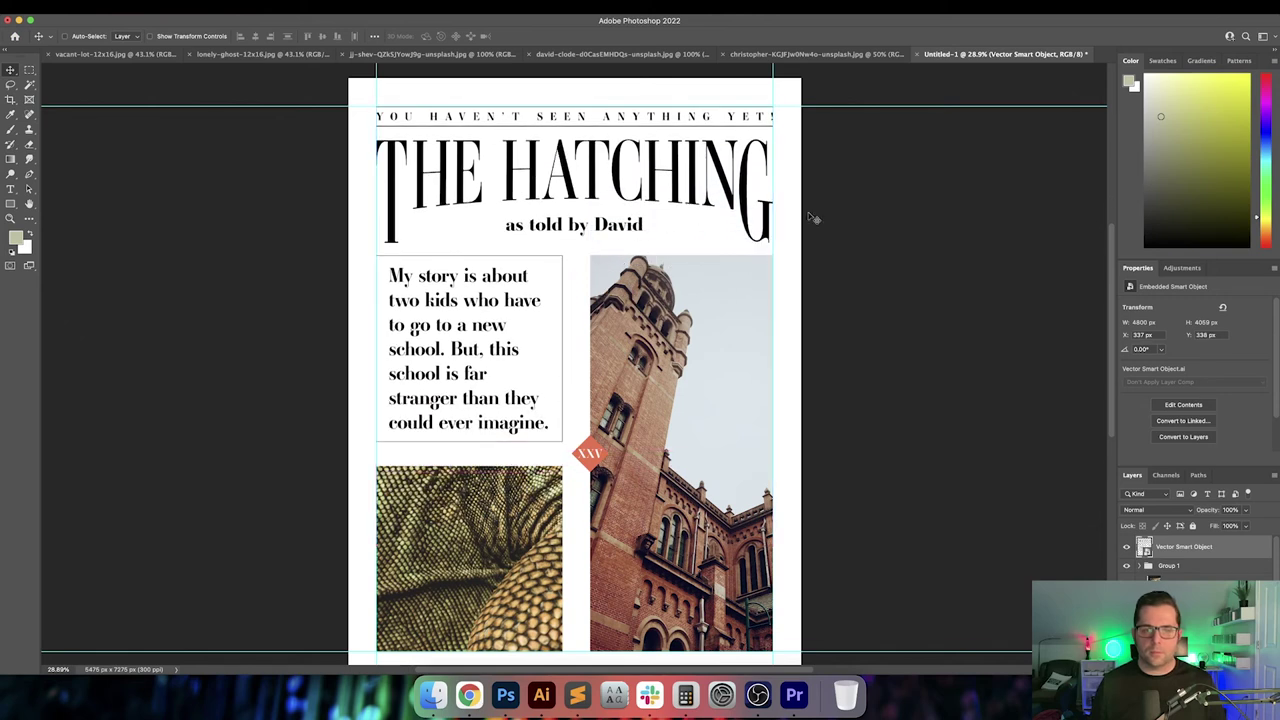
{"action": "key", "text": "super+semicolon"}
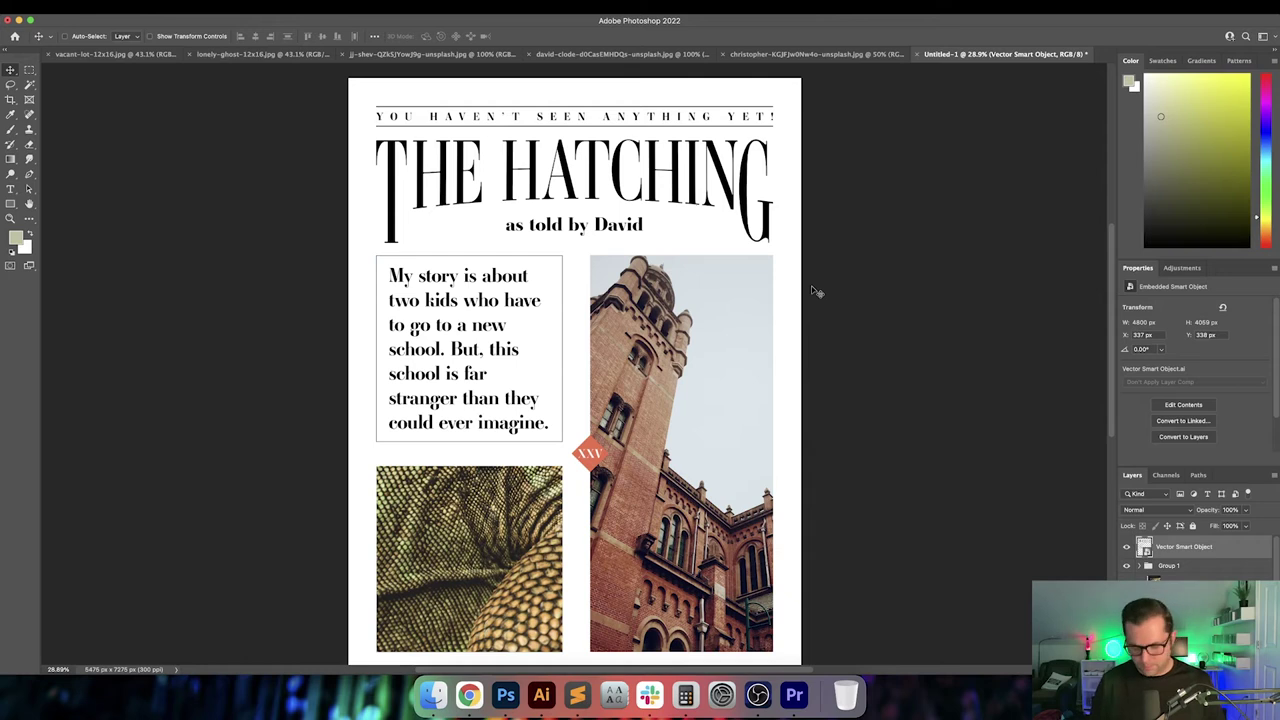
{"action": "scroll", "coordinate": [814, 290], "scroll_direction": "down", "scroll_amount": 1}
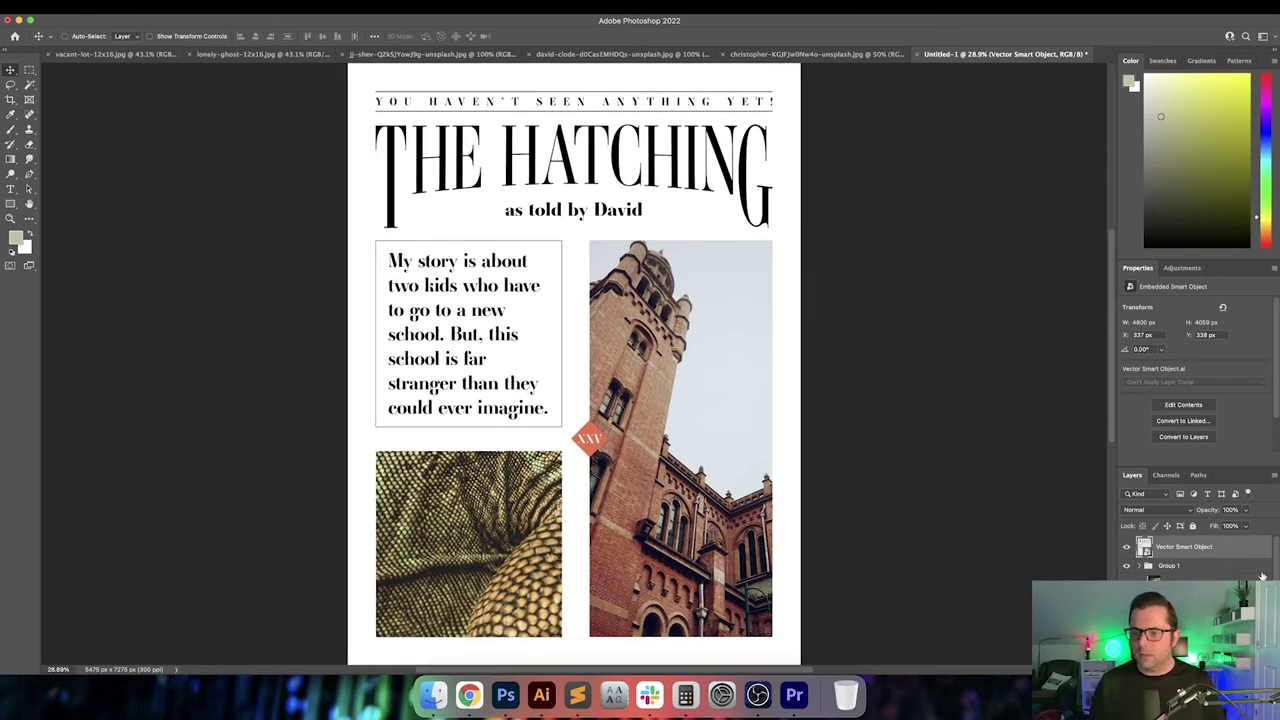
Select the Background layer and open the list of fill and adjustment layers
{"action": "scroll", "coordinate": [1200, 556], "scroll_direction": "down", "scroll_amount": 1}
{"action": "left_click", "coordinate": [1184, 600]}
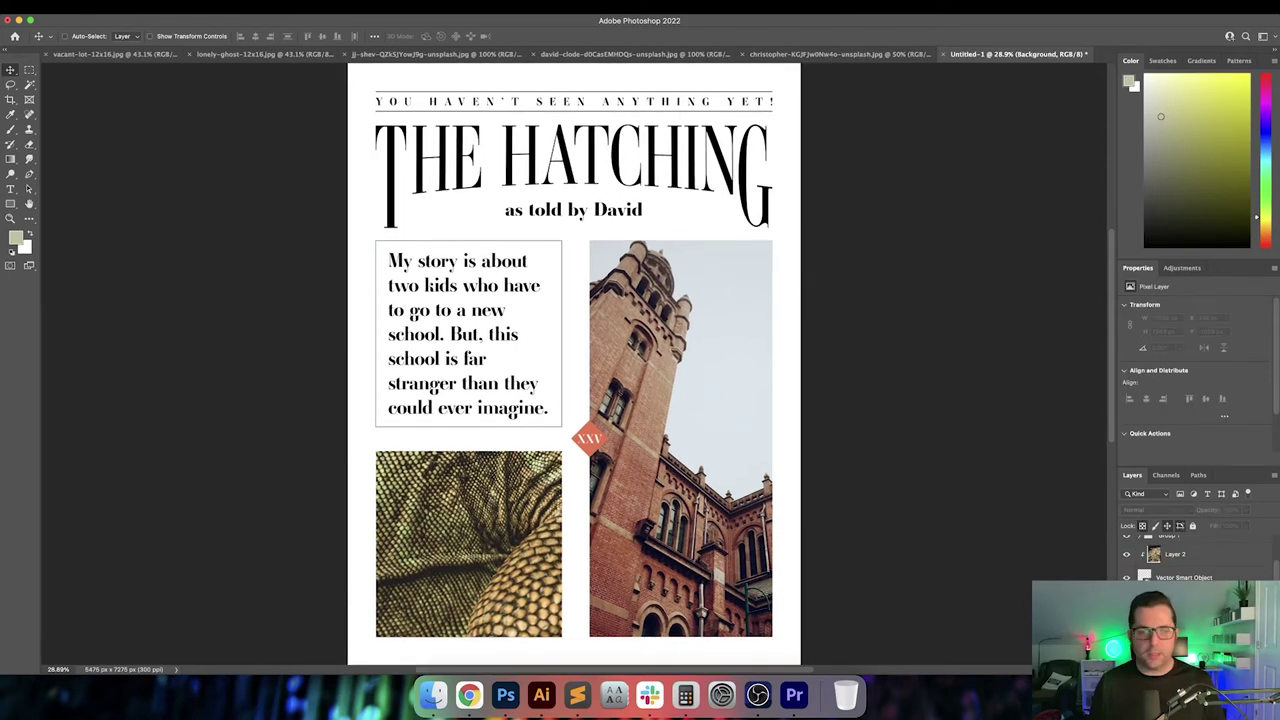
{"action": "left_click", "coordinate": [1198, 668]}
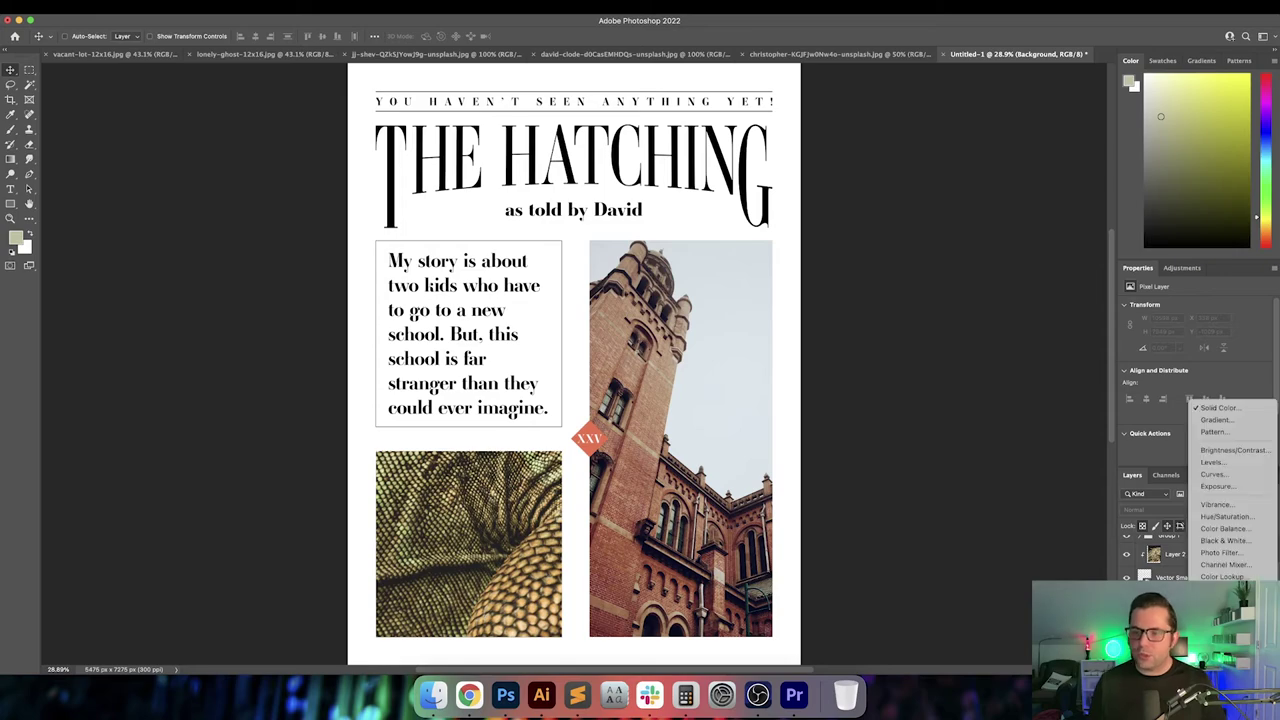
Switch to Chrome and search Google Images in a new tab for "THE TALE OF THE HATCHING"
{"action": "left_click", "coordinate": [469, 690]}
{"action": "key", "text": "super+t"}
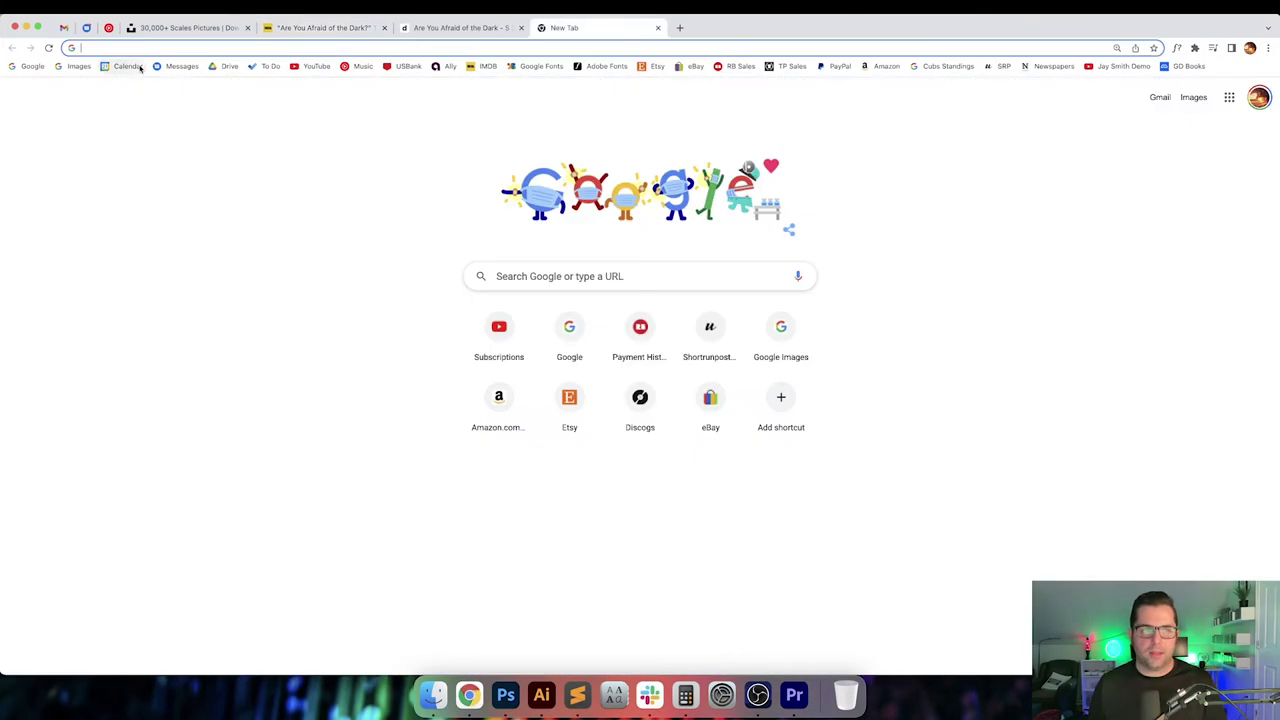
{"action": "left_click", "coordinate": [79, 66]}
{"action": "type", "text": "THE TA"}
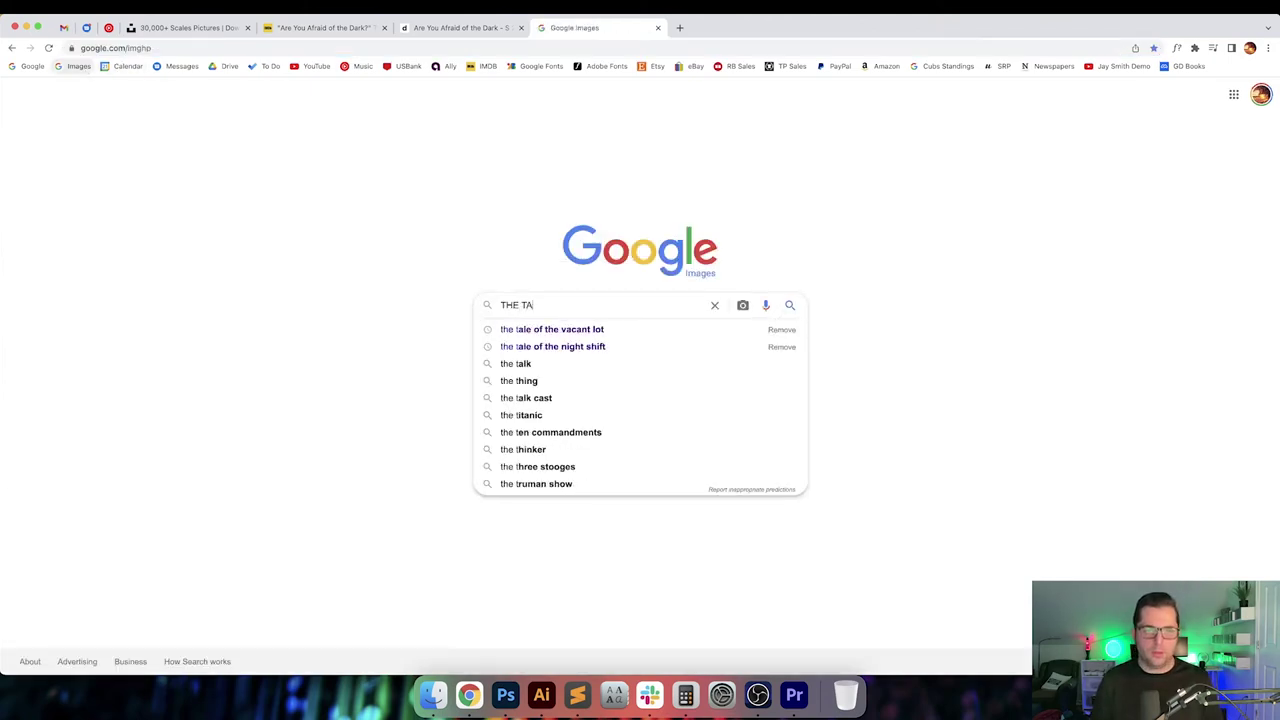
{"action": "type", "text": "LE OF THE HATCHING"}
{"action": "key", "text": "Return"}
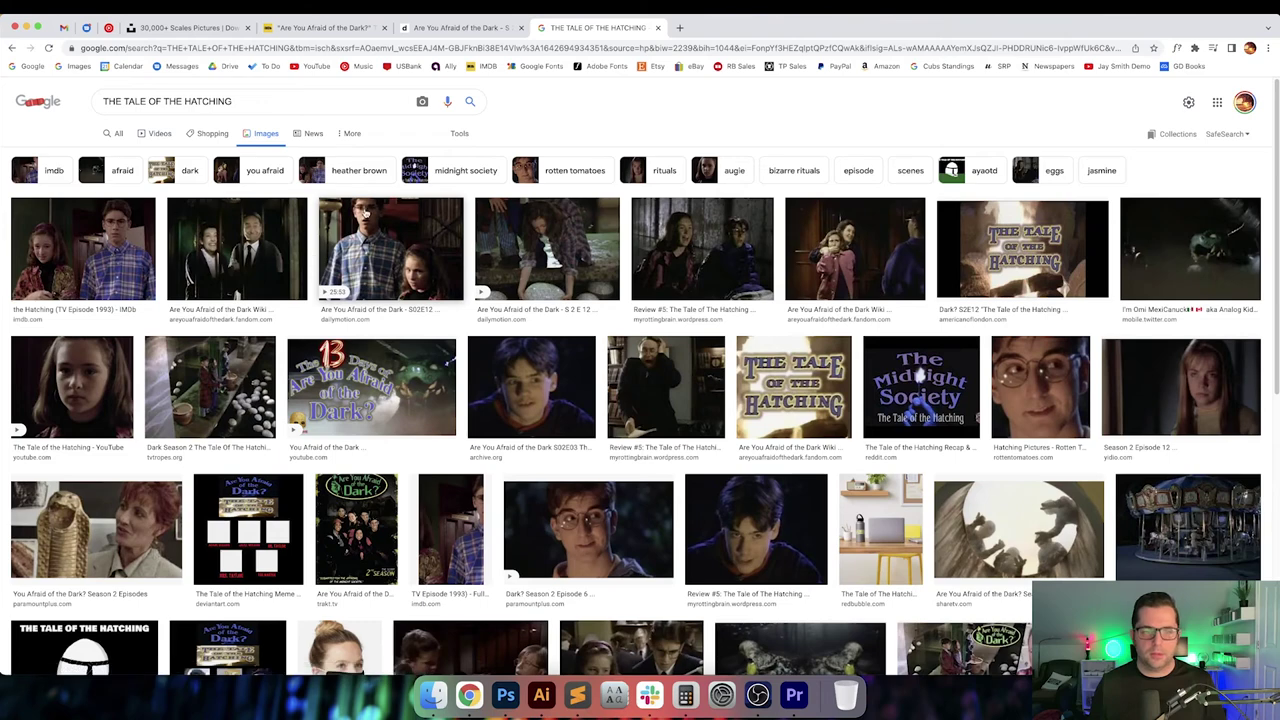
Look through the image results for the episode's look and colours, and return to the poster in Photoshop
{"action": "scroll", "coordinate": [1275, 270], "scroll_direction": "down", "scroll_amount": 1}
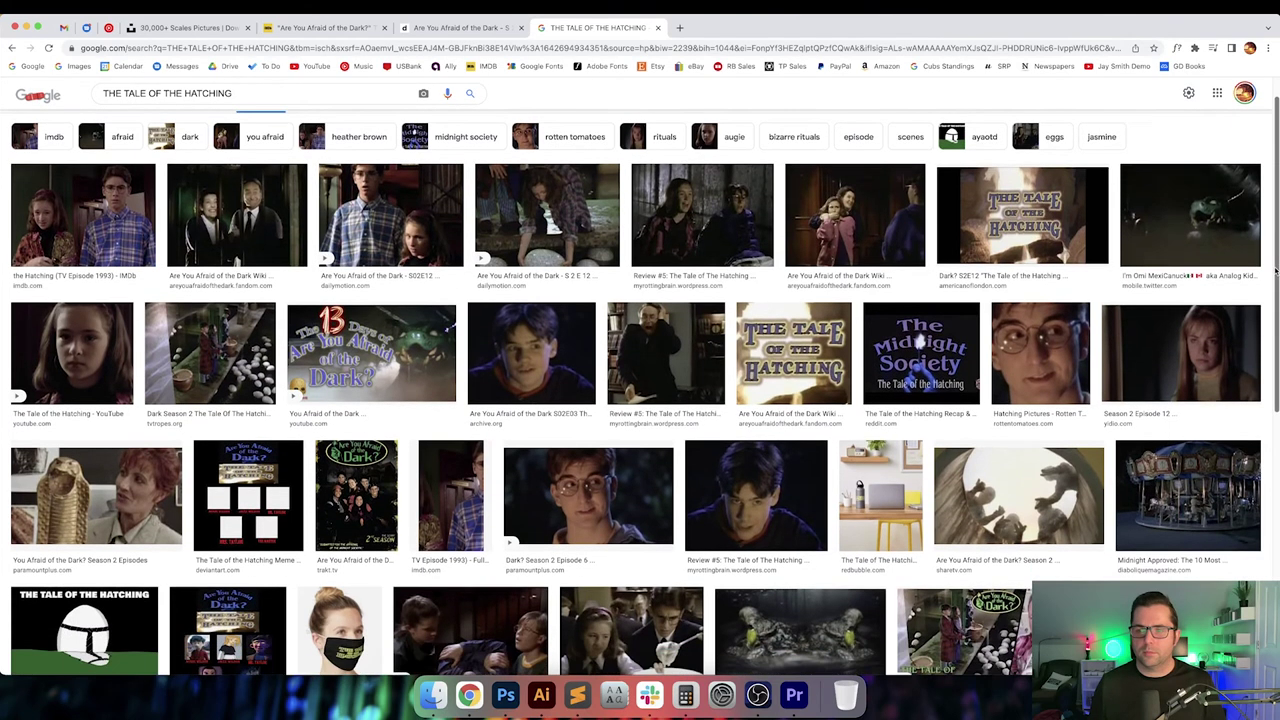
{"action": "scroll", "coordinate": [1275, 270], "scroll_direction": "down", "scroll_amount": 1}
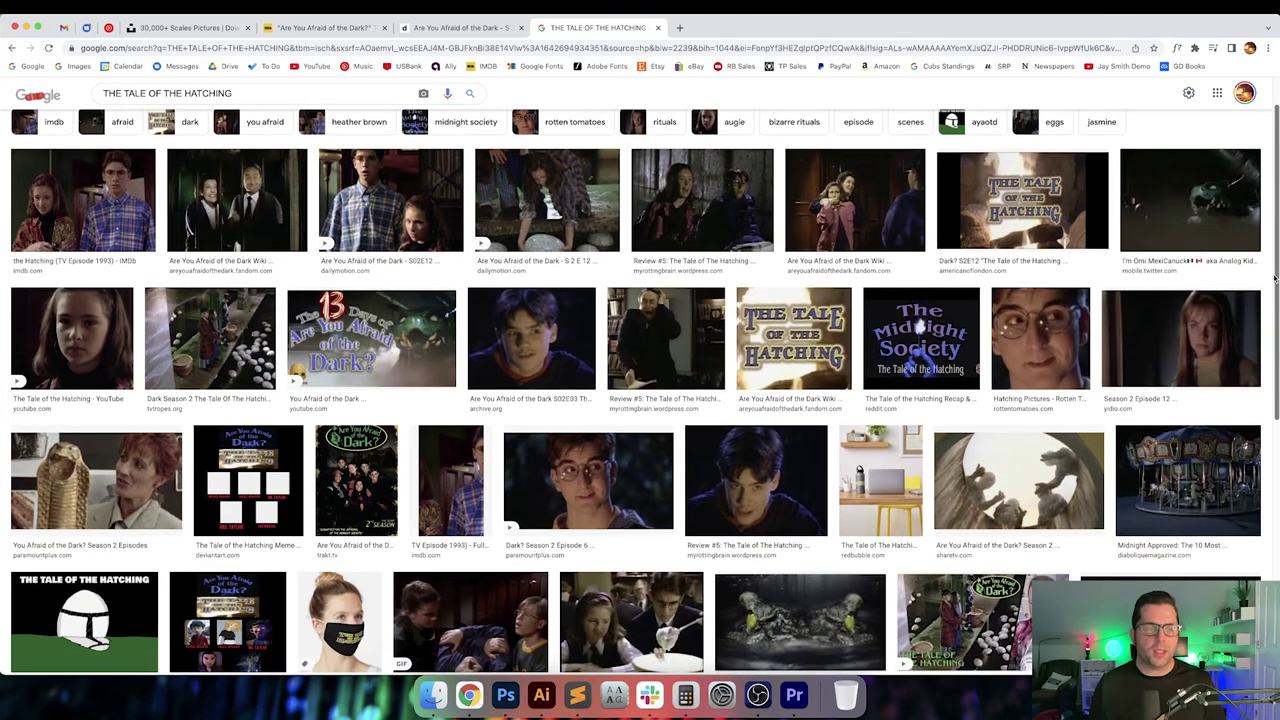
{"action": "scroll", "coordinate": [953, 314], "scroll_direction": "up", "scroll_amount": 1}
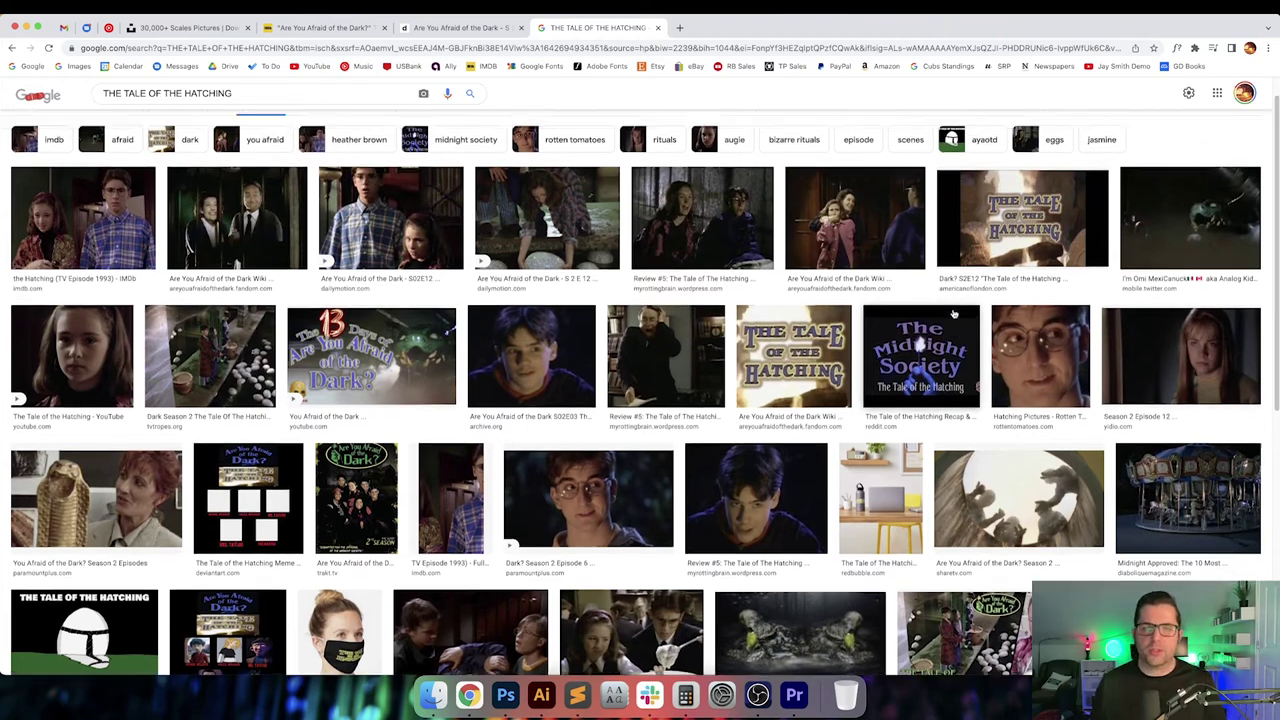
{"action": "scroll", "coordinate": [953, 314], "scroll_direction": "up", "scroll_amount": 1}
{"action": "left_click", "coordinate": [505, 695]}
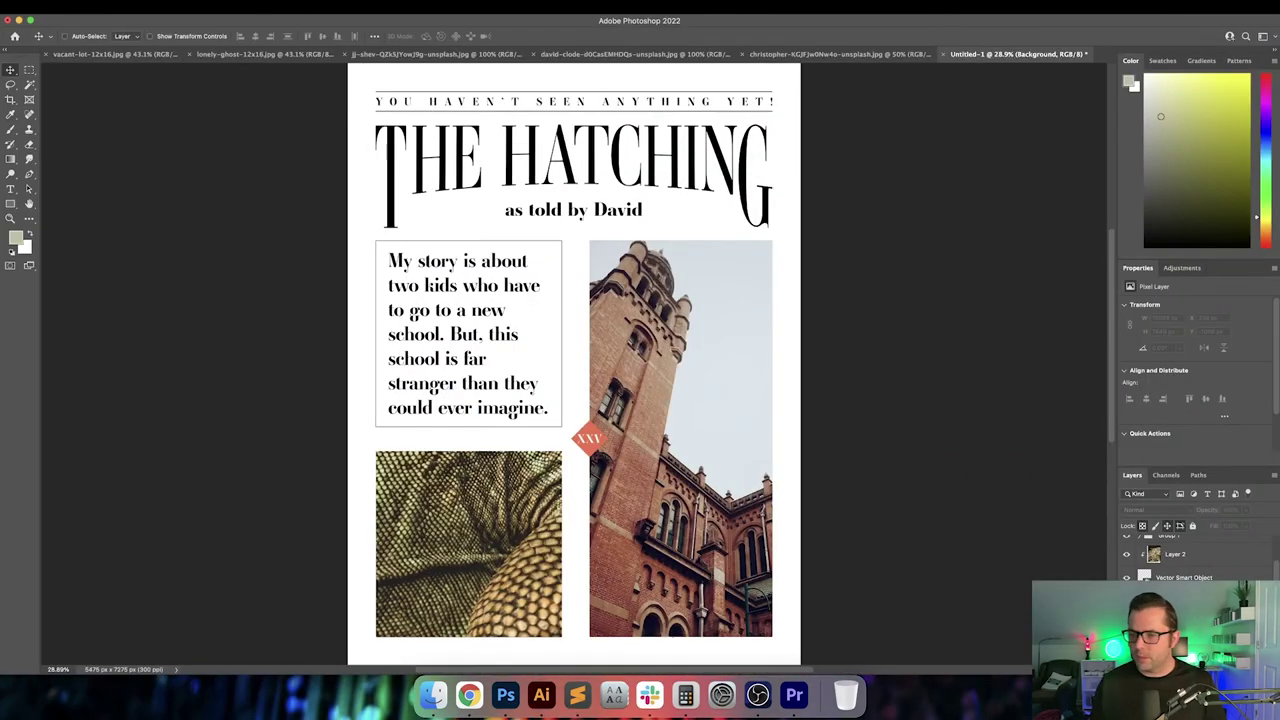
Add a Solid Color fill layer above the background and pick the dark green #25491f for it
{"action": "right_click", "coordinate": [1194, 598]}
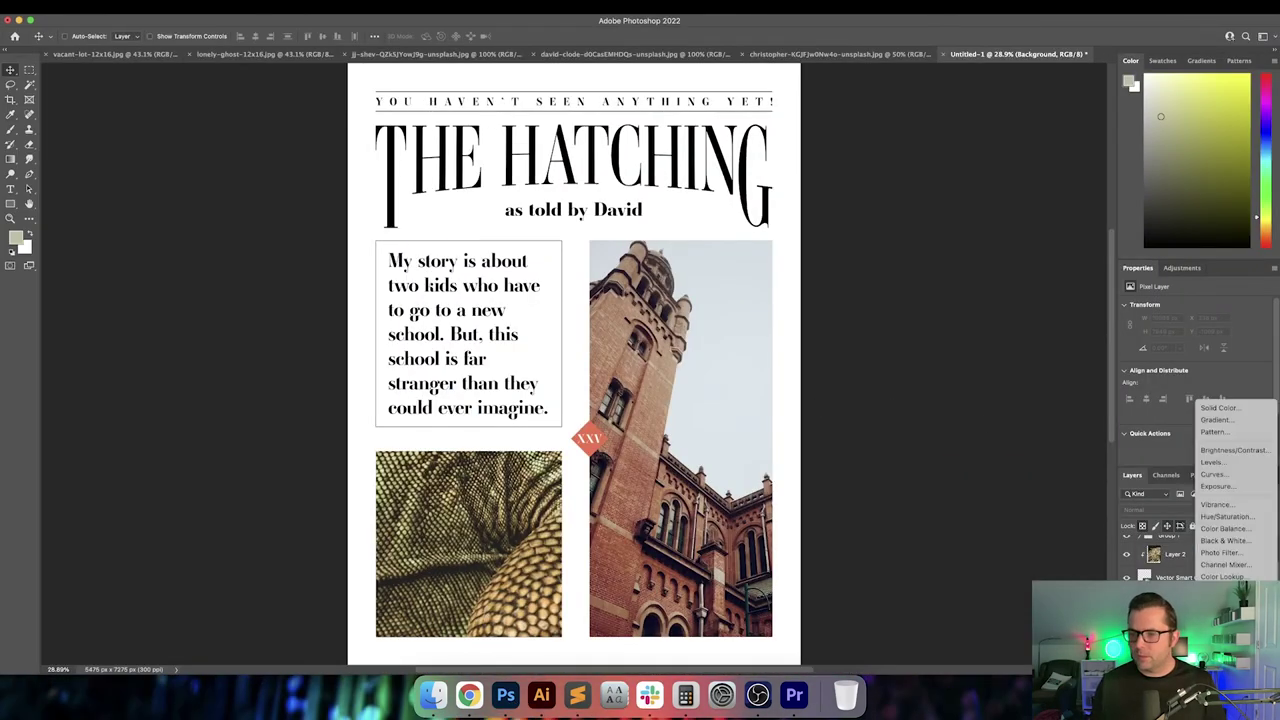
{"action": "left_click", "coordinate": [1229, 408]}
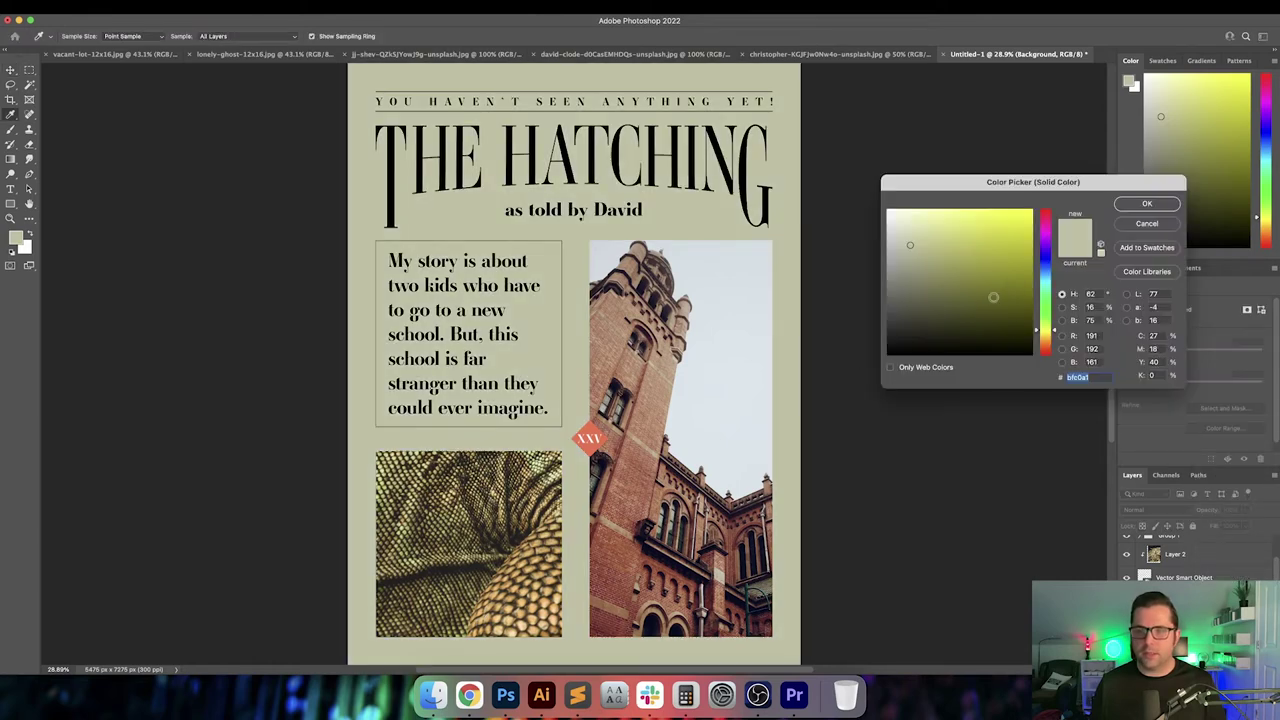
{"action": "left_click_drag", "start_coordinate": [1039, 315], "coordinate": [1039, 310]}
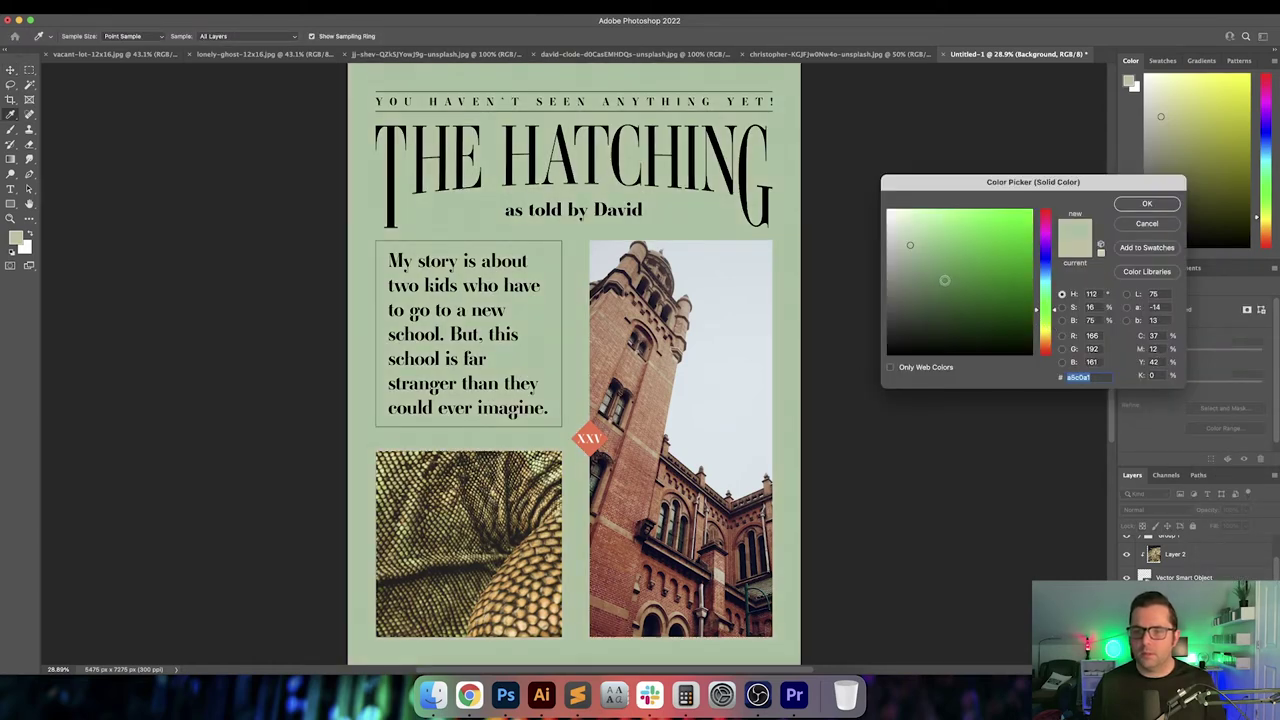
{"action": "left_click", "coordinate": [953, 304]}
{"action": "mouse_move", "coordinate": [956, 306]}
{"action": "left_mouse_down"}
{"action": "mouse_move", "coordinate": [935, 315]}
{"action": "mouse_move", "coordinate": [953, 313]}
{"action": "left_mouse_up"}
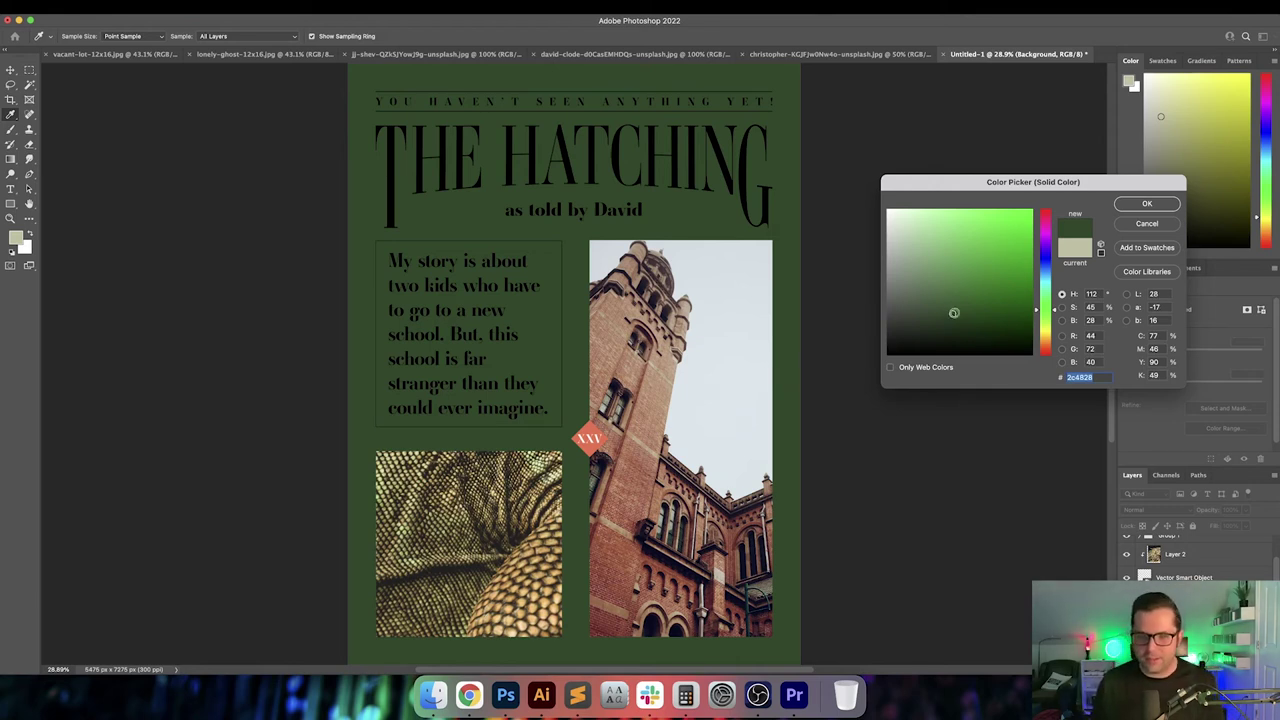
{"action": "left_click_drag", "start_coordinate": [954, 313], "coordinate": [968, 313]}
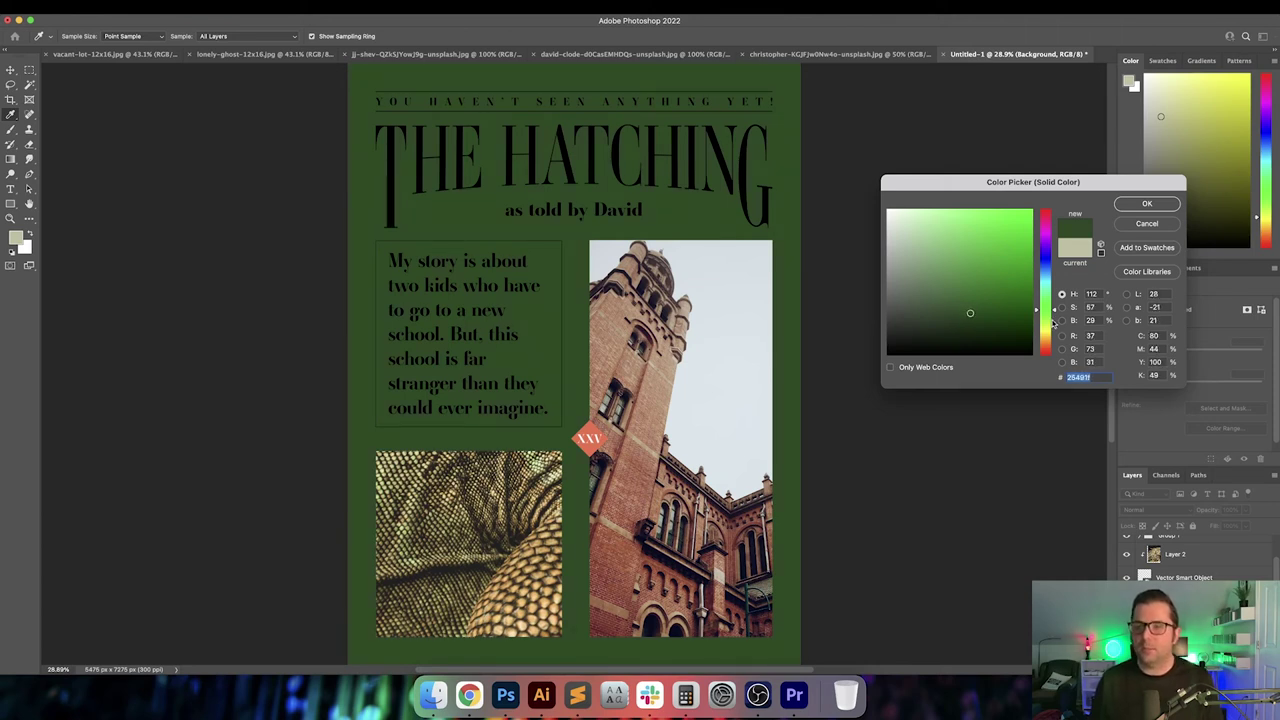
Fine-tune the green fill to 30% brightness and 47% saturation (#2e4d29) and accept the colour
{"action": "double_click", "coordinate": [1090, 320]}
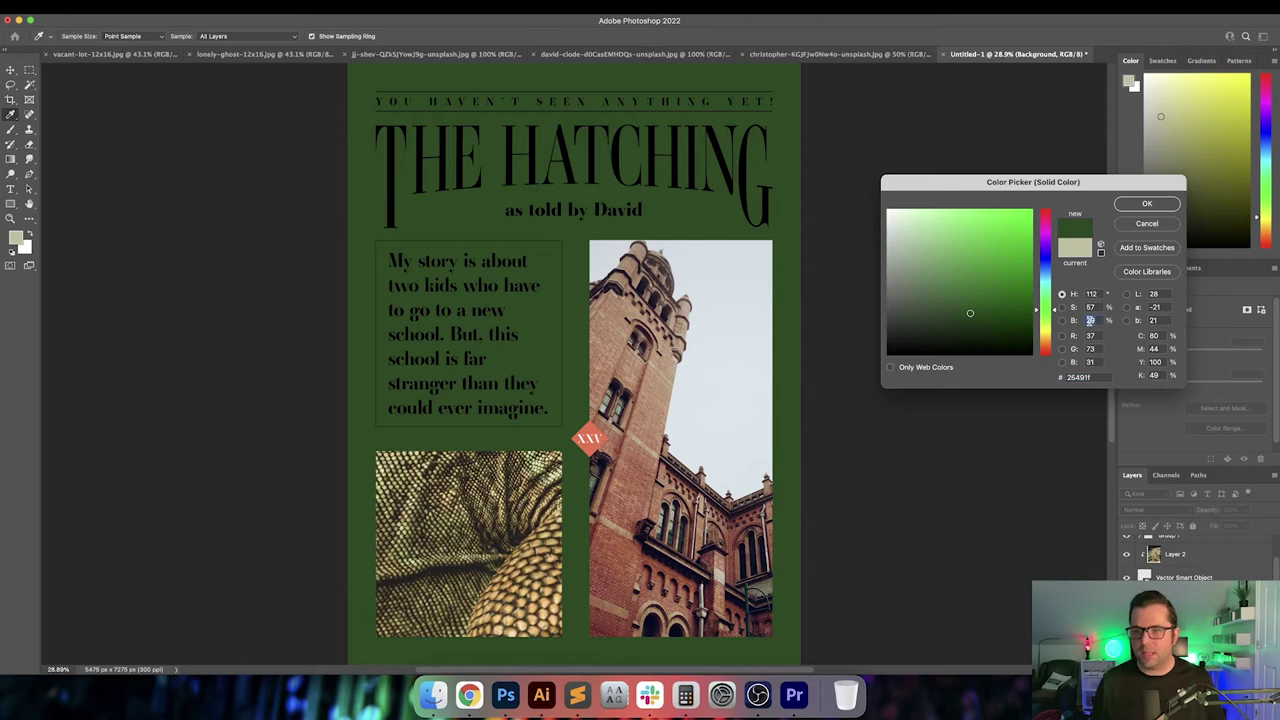
{"action": "key", "text": "Down"}
{"action": "key", "text": "Down"}
{"action": "key", "text": "Down"}
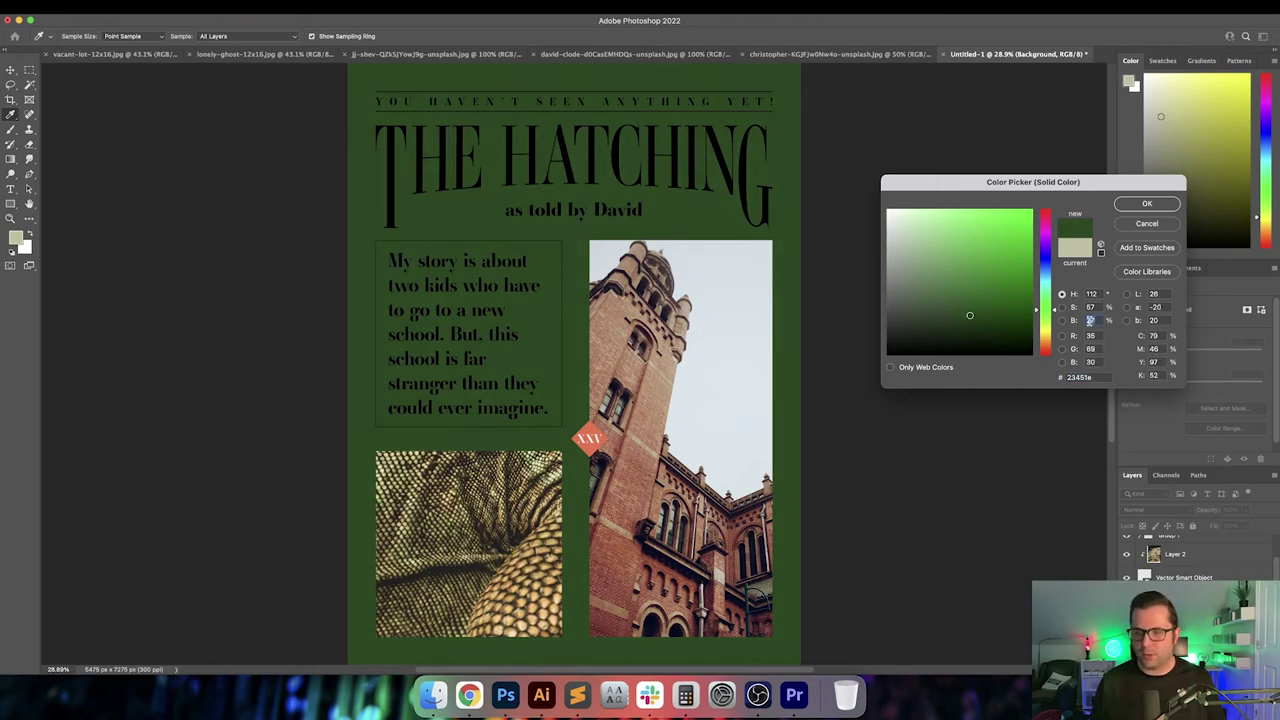
{"action": "key", "text": "Up"}
{"action": "key", "text": "Up"}
{"action": "key", "text": "Up"}
{"action": "key", "text": "Up"}
{"action": "key", "text": "Up"}
{"action": "key", "text": "shift+Down"}
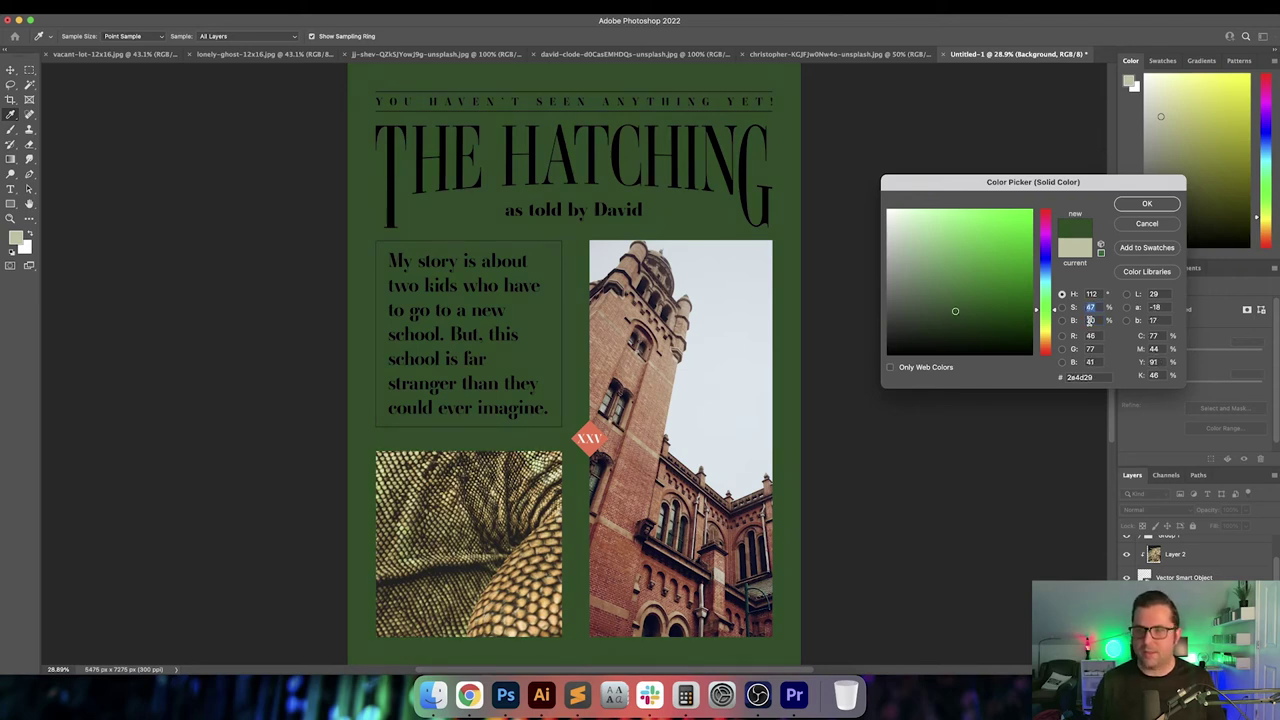
{"action": "key", "text": "Return"}
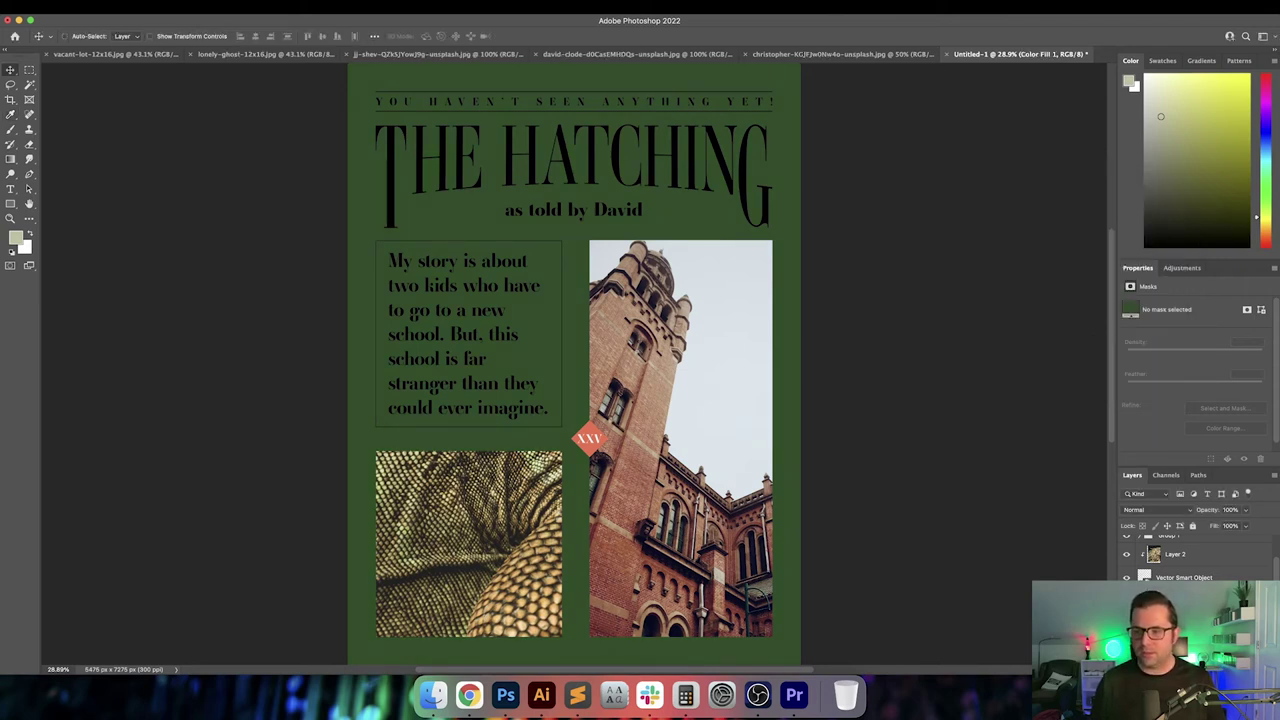
Add a Color Overlay effect to the lettering's smart object layer
{"action": "scroll", "coordinate": [1233, 577], "scroll_direction": "up", "scroll_amount": 2}
{"action": "left_click", "coordinate": [1247, 549]}
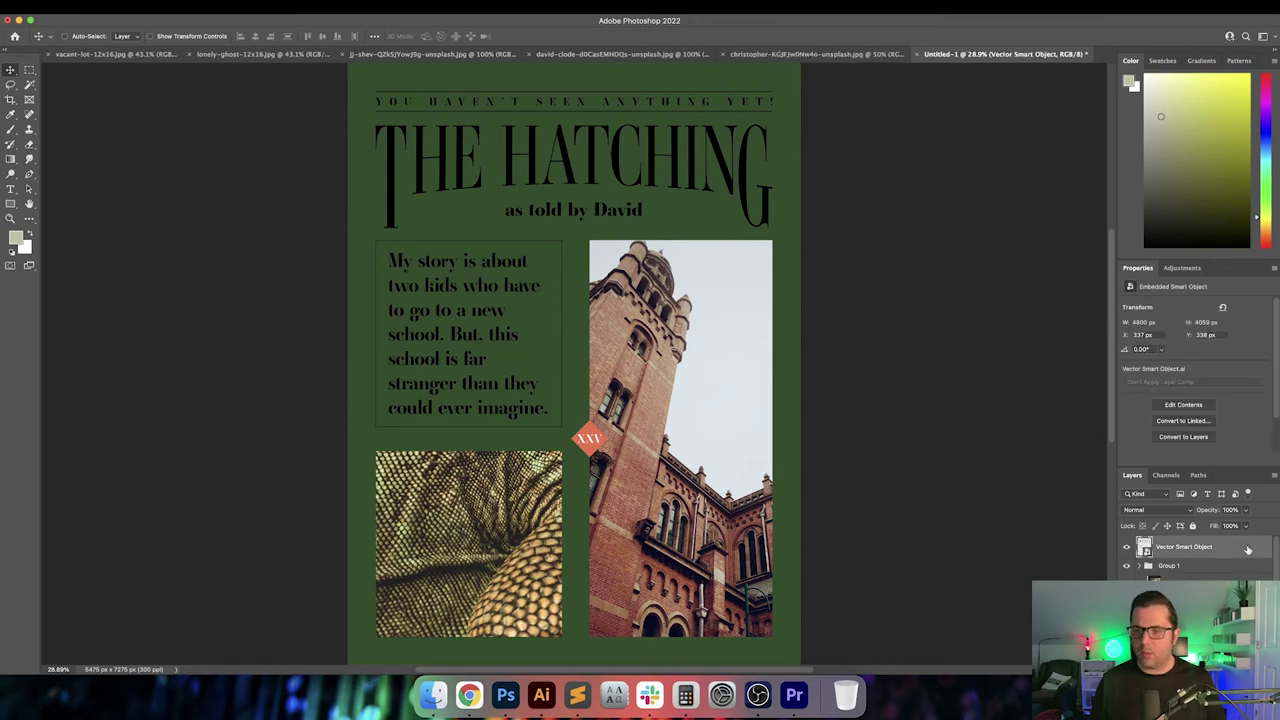
{"action": "double_click", "coordinate": [1247, 549]}
{"action": "left_click", "coordinate": [855, 347]}
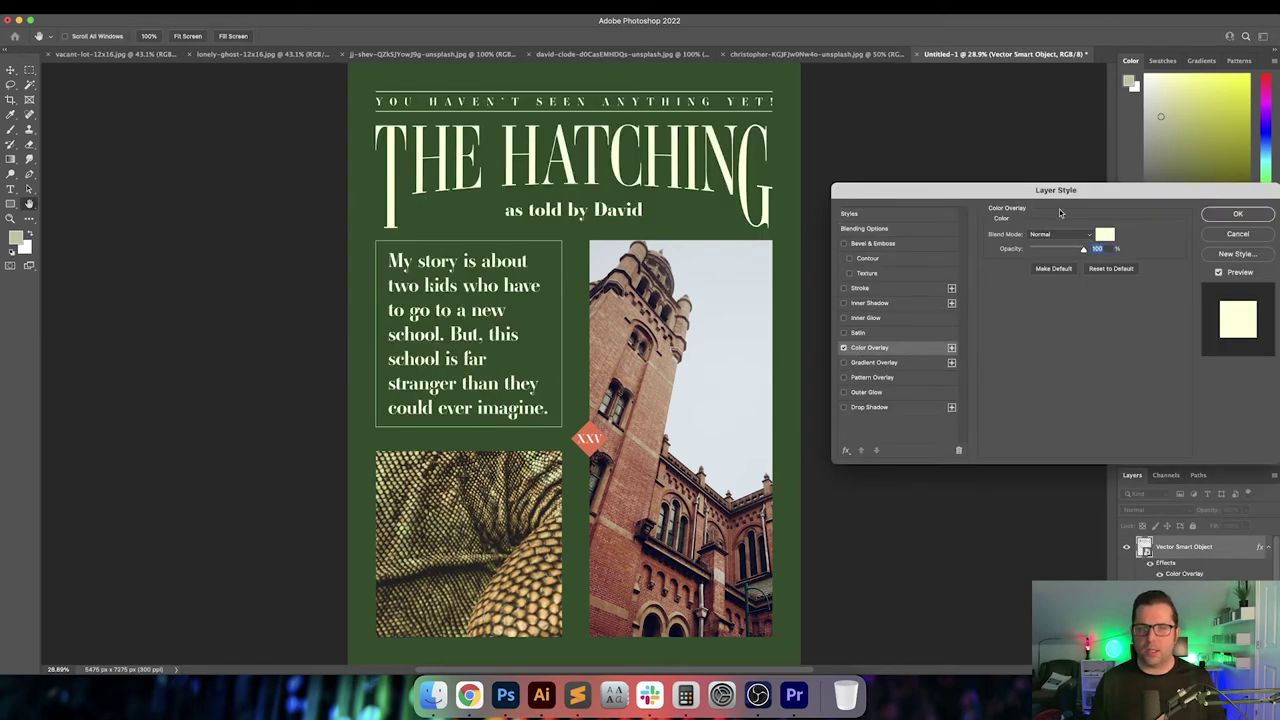
Set the lettering's overlay colour to the pale mint green #b2e2c9 and apply the layer style
{"action": "left_click", "coordinate": [1104, 235]}
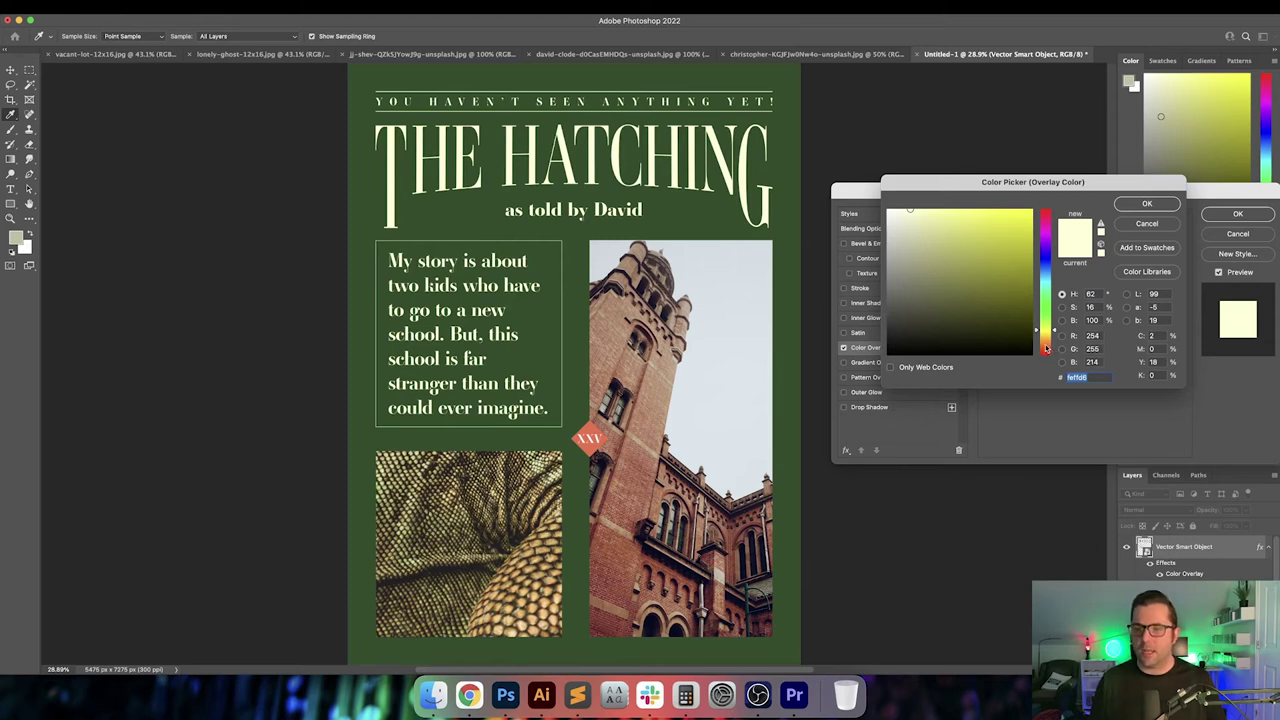
{"action": "left_click", "coordinate": [1046, 348]}
{"action": "left_click_drag", "start_coordinate": [927, 330], "coordinate": [909, 209]}
{"action": "left_click_drag", "start_coordinate": [1046, 346], "coordinate": [1046, 295]}
{"action": "left_click", "coordinate": [928, 214]}
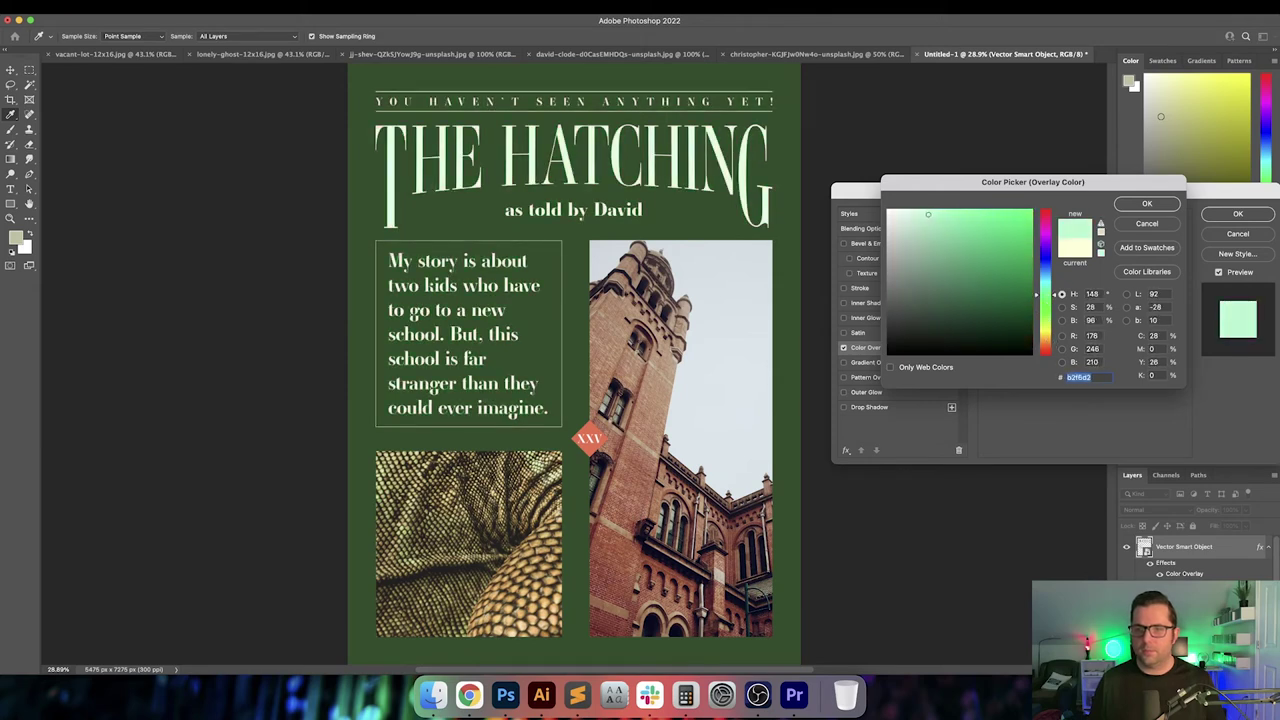
{"action": "mouse_move", "coordinate": [928, 214]}
{"action": "left_mouse_down"}
{"action": "mouse_move", "coordinate": [956, 207]}
{"action": "mouse_move", "coordinate": [952, 258]}
{"action": "mouse_move", "coordinate": [987, 236]}
{"action": "mouse_move", "coordinate": [917, 224]}
{"action": "left_mouse_up"}
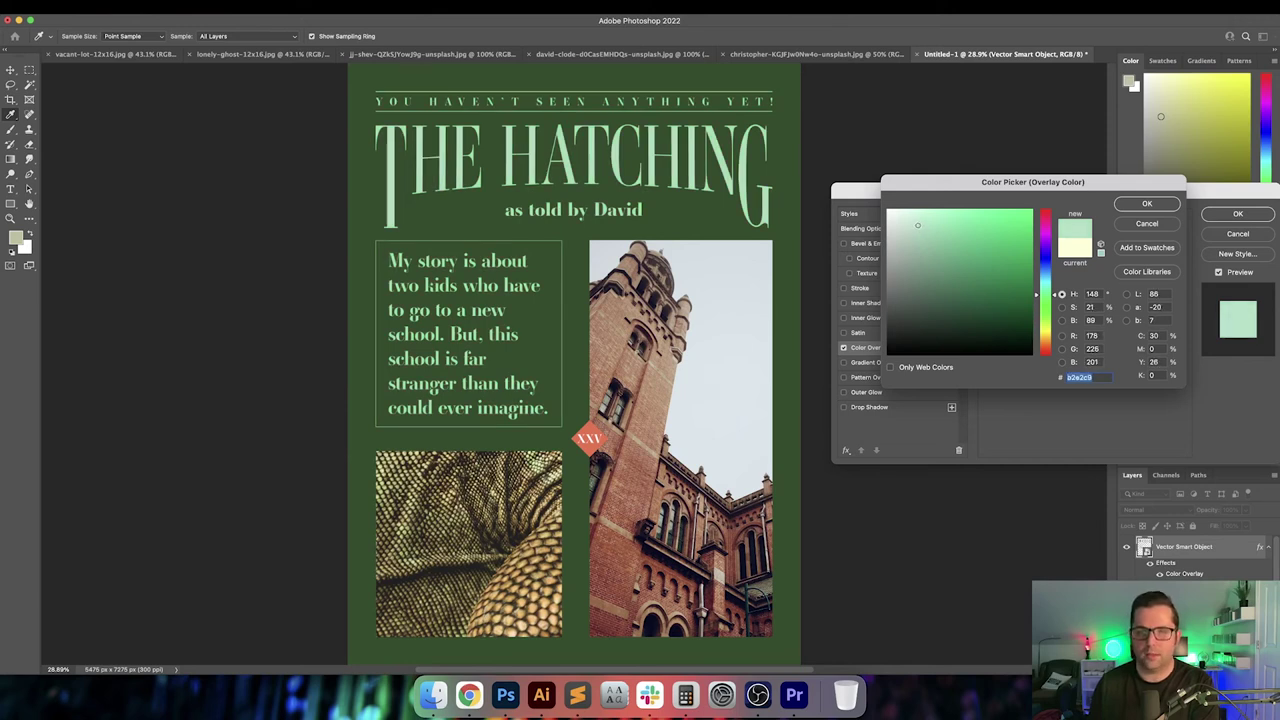
{"action": "key", "text": "Return"}
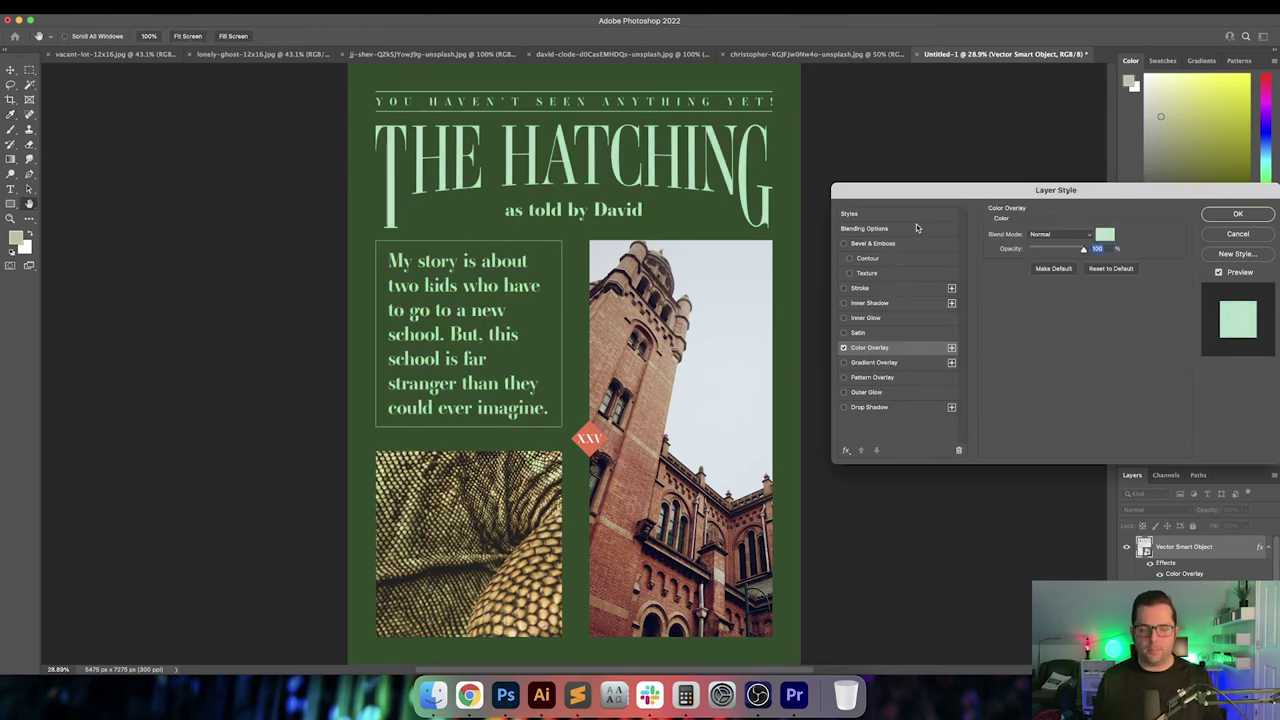
{"action": "key", "text": "Return"}
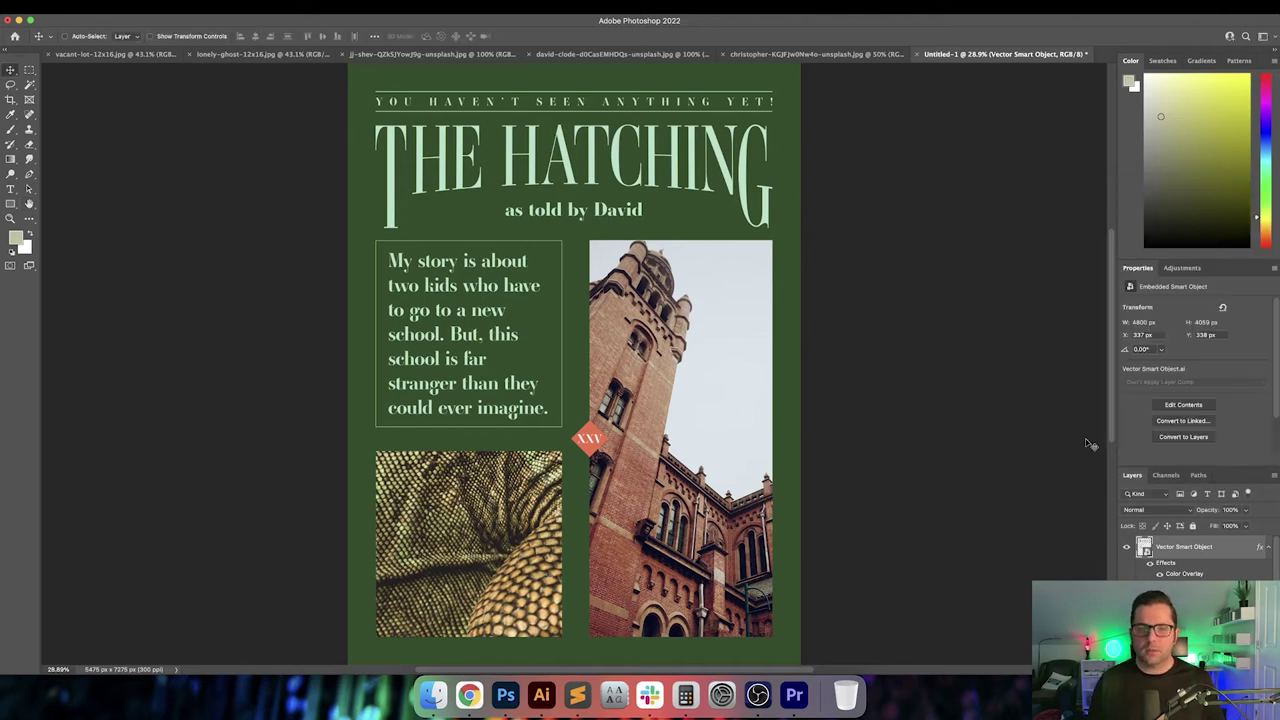
Toggle the visibility of the layers in the XXV group one by one to identify the diamond's layer
{"action": "key", "text": "super+g"}
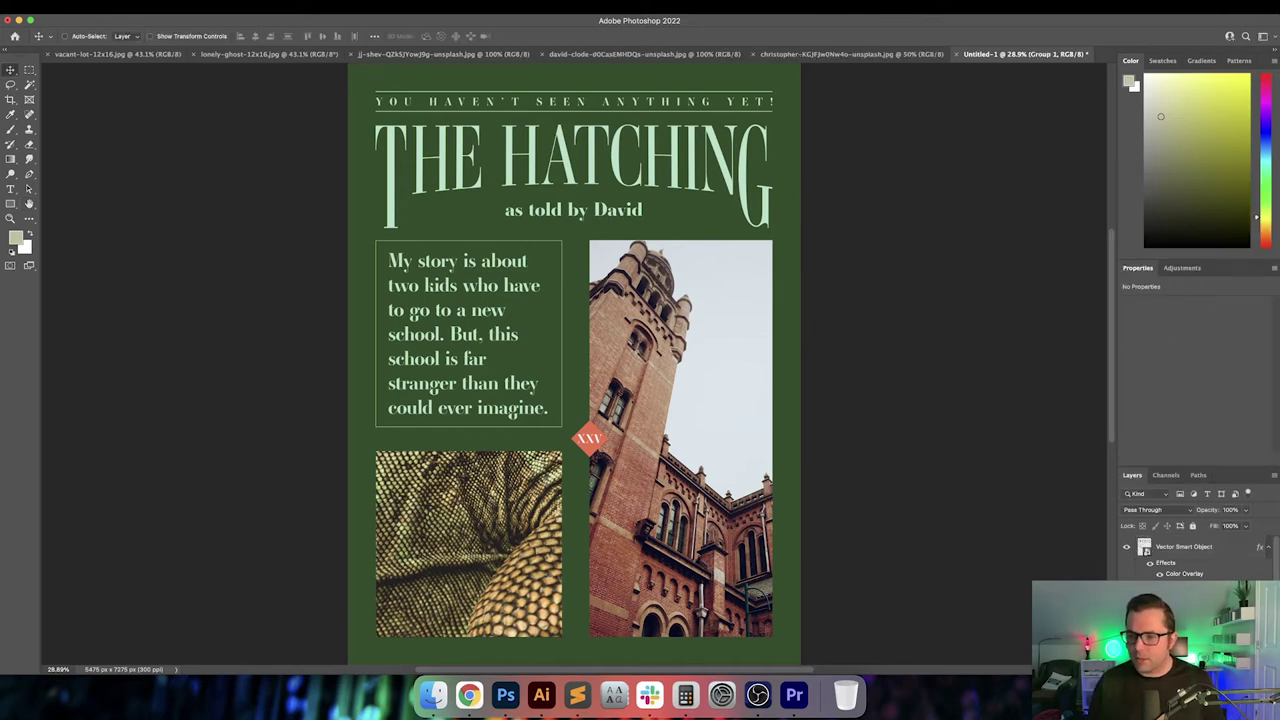
{"action": "key", "text": "super+z"}
{"action": "key", "text": "super+comma"}
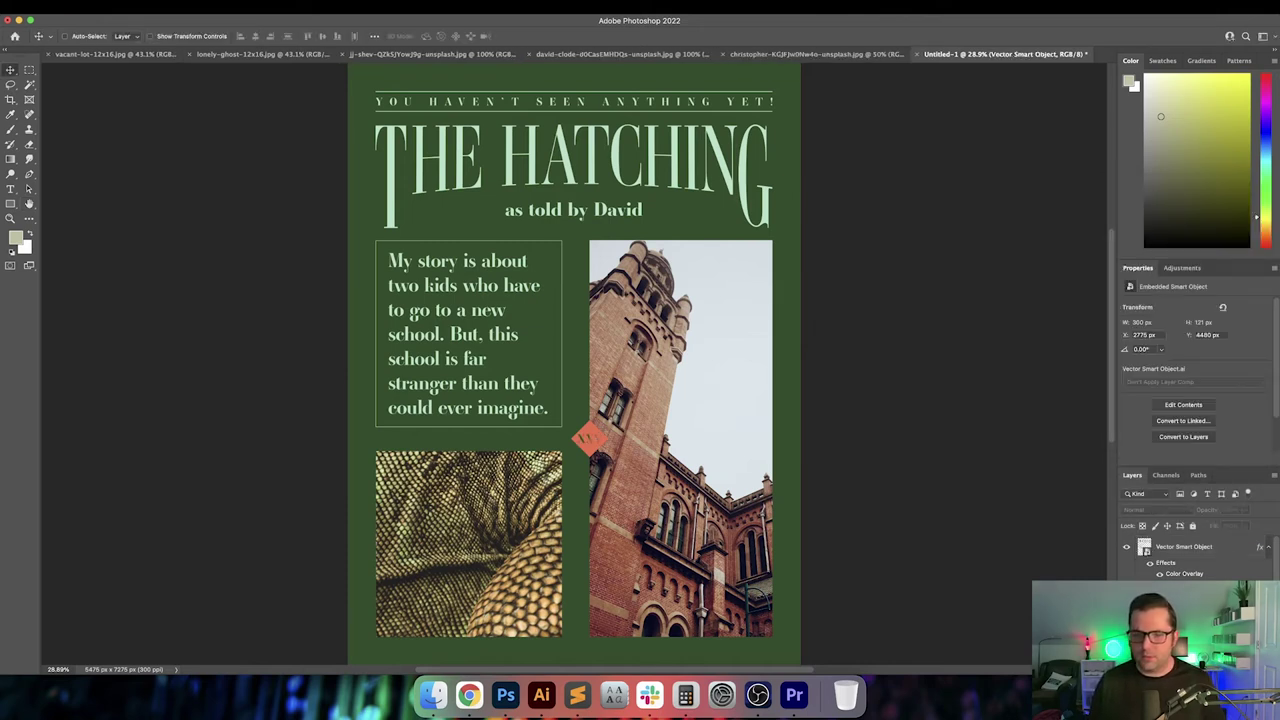
{"action": "key", "text": "super+comma"}
{"action": "key", "text": "alt+["}
{"action": "key", "text": "super+comma"}
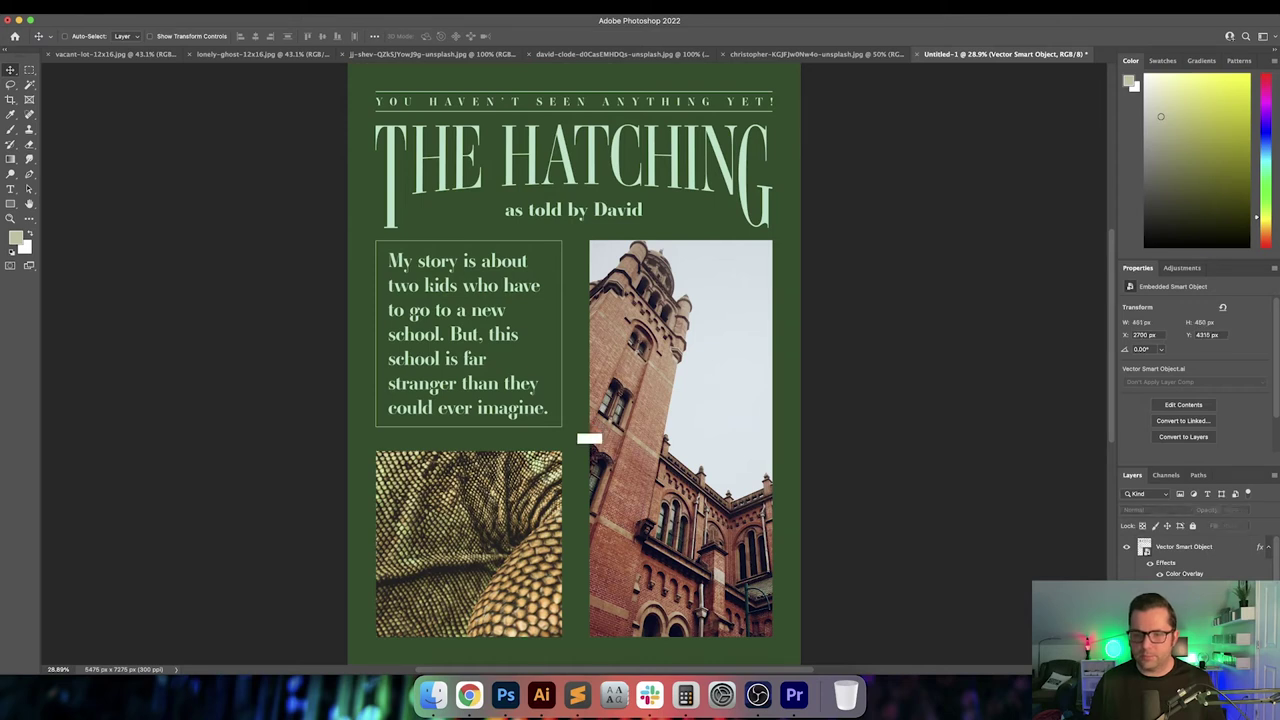
{"action": "key", "text": "super+comma"}
Give the diamond behind XXV a Color Overlay in dark red #662117, starting from a brick tone sampled in the church photo
{"action": "double_click", "coordinate": [1220, 596]}
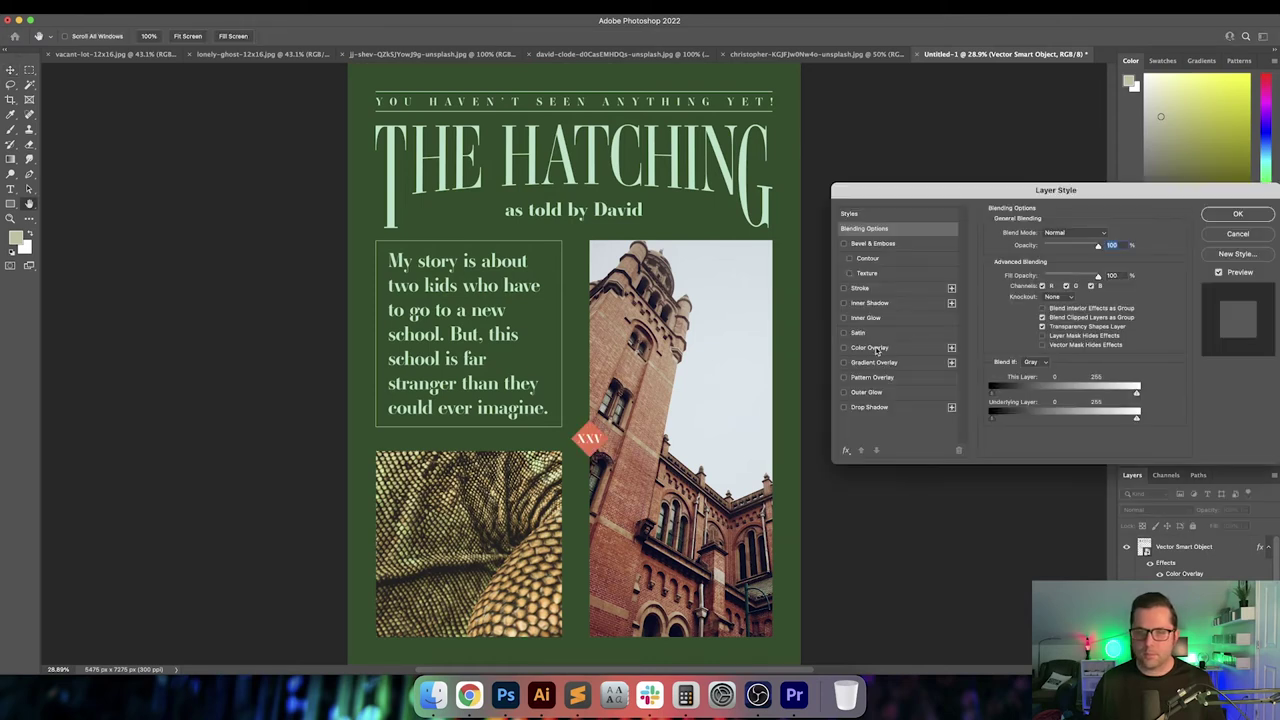
{"action": "left_click", "coordinate": [869, 347]}
{"action": "left_click", "coordinate": [1105, 236]}
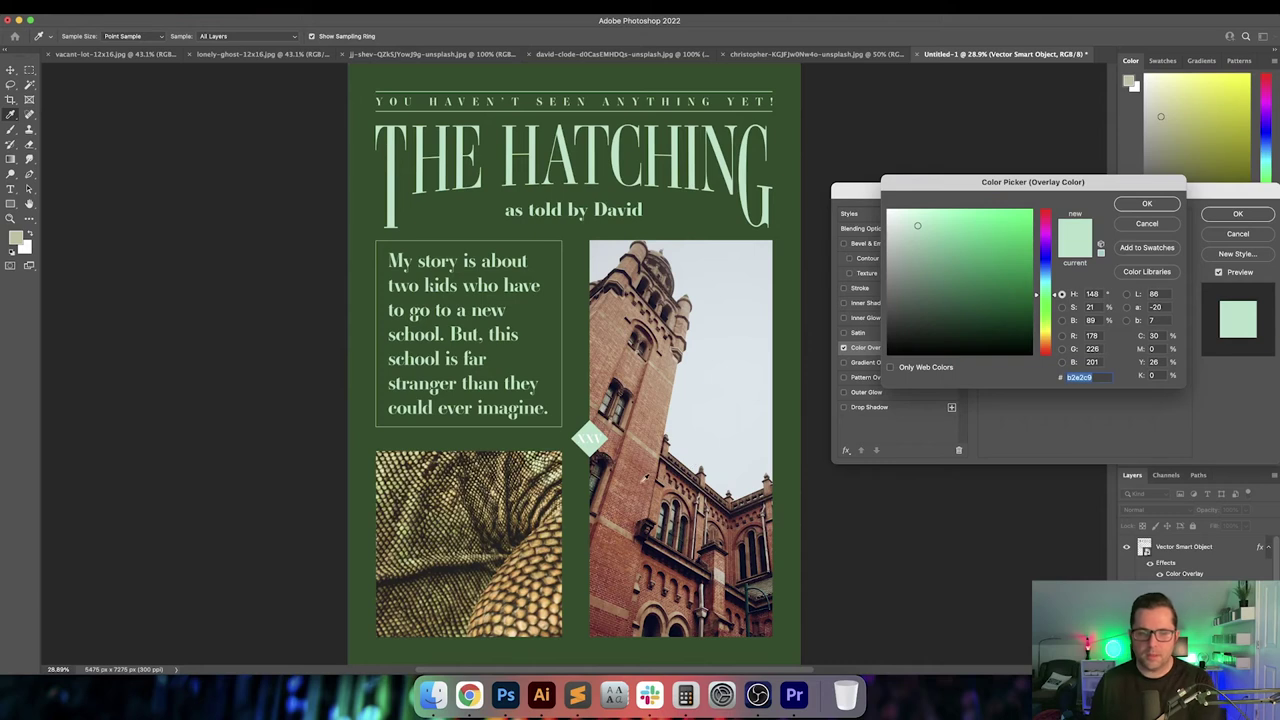
{"action": "left_click", "coordinate": [646, 478]}
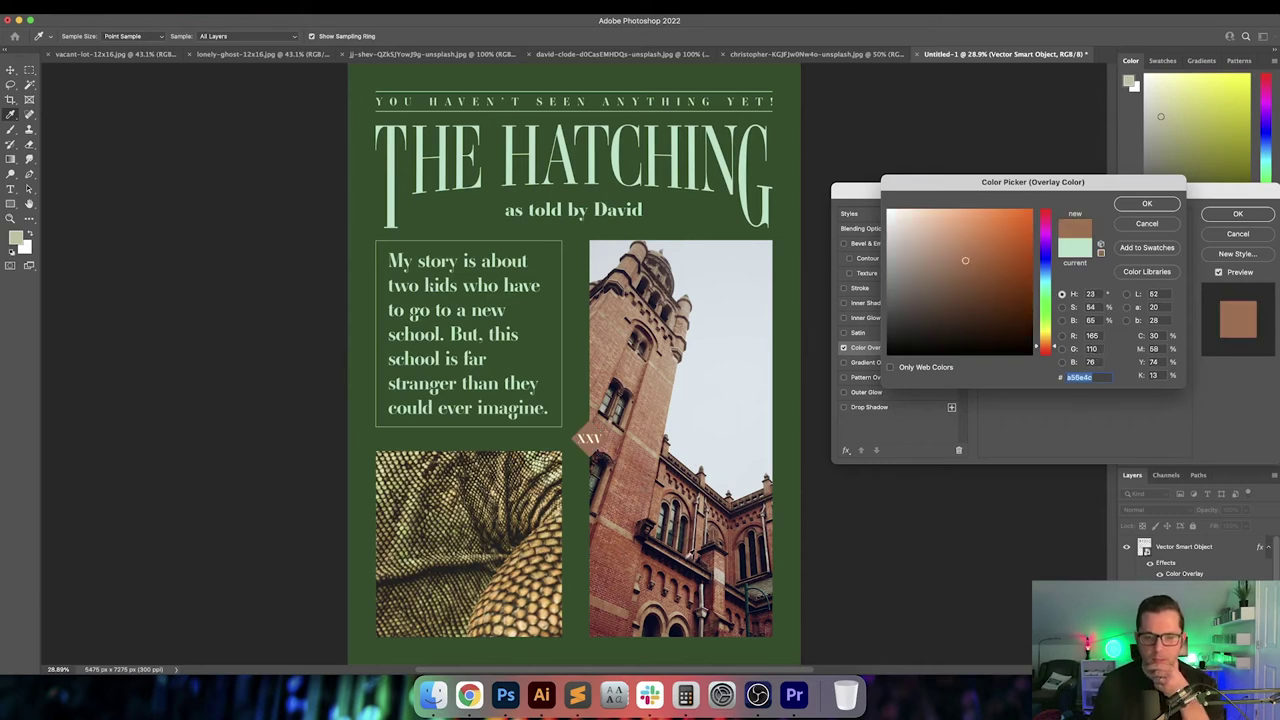
{"action": "left_click", "coordinate": [680, 570]}
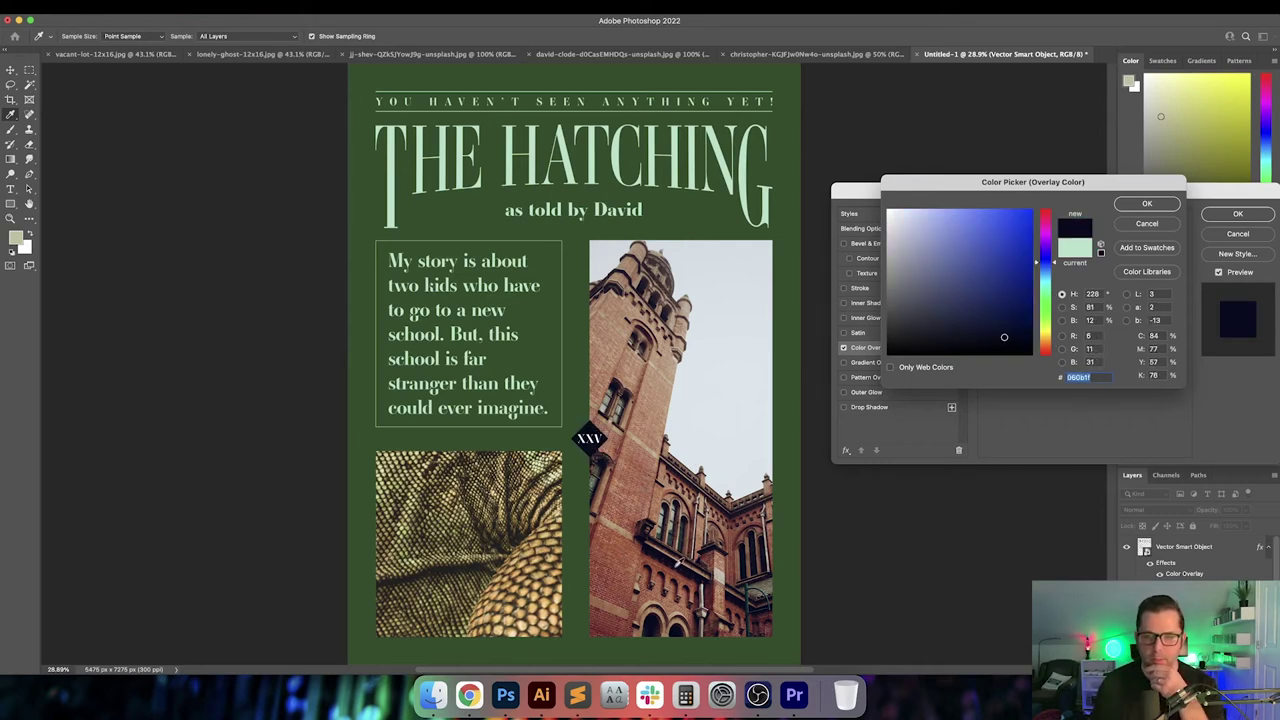
{"action": "left_click", "coordinate": [692, 544]}
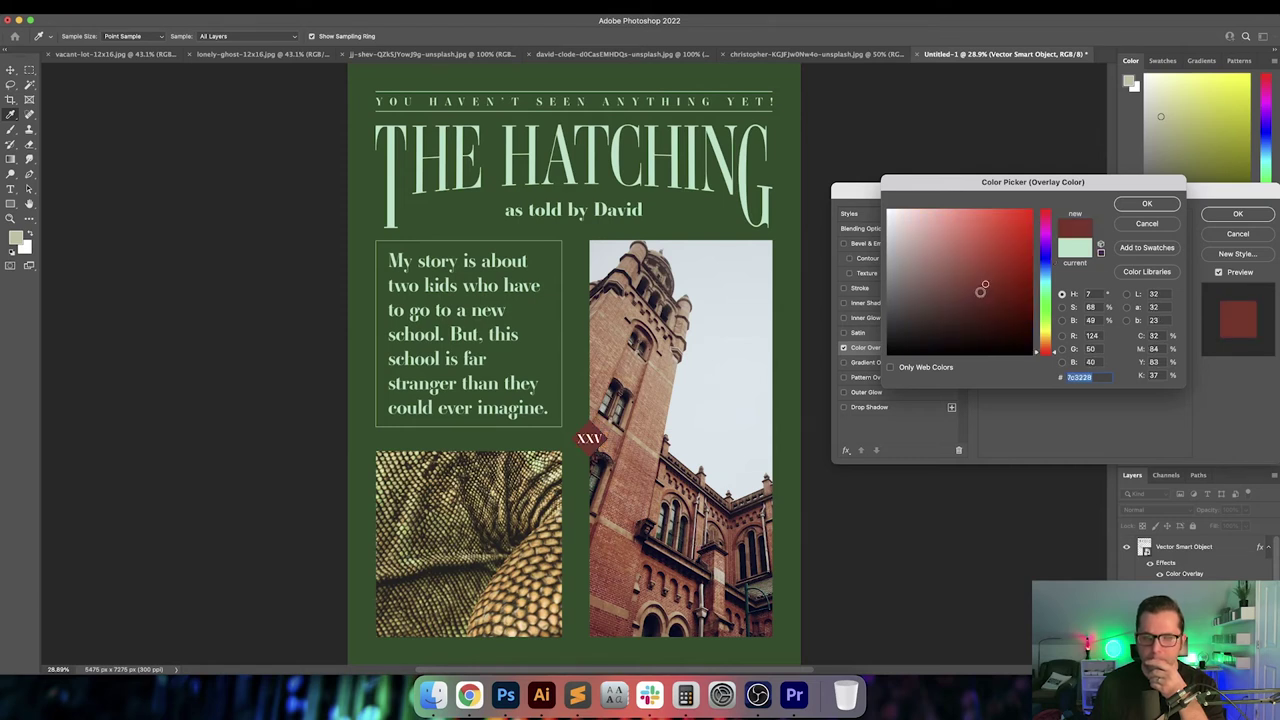
{"action": "mouse_move", "coordinate": [985, 284]}
{"action": "left_mouse_down"}
{"action": "mouse_move", "coordinate": [974, 271]}
{"action": "mouse_move", "coordinate": [941, 287]}
{"action": "mouse_move", "coordinate": [986, 267]}
{"action": "mouse_move", "coordinate": [977, 280]}
{"action": "mouse_move", "coordinate": [999, 295]}
{"action": "left_mouse_up"}
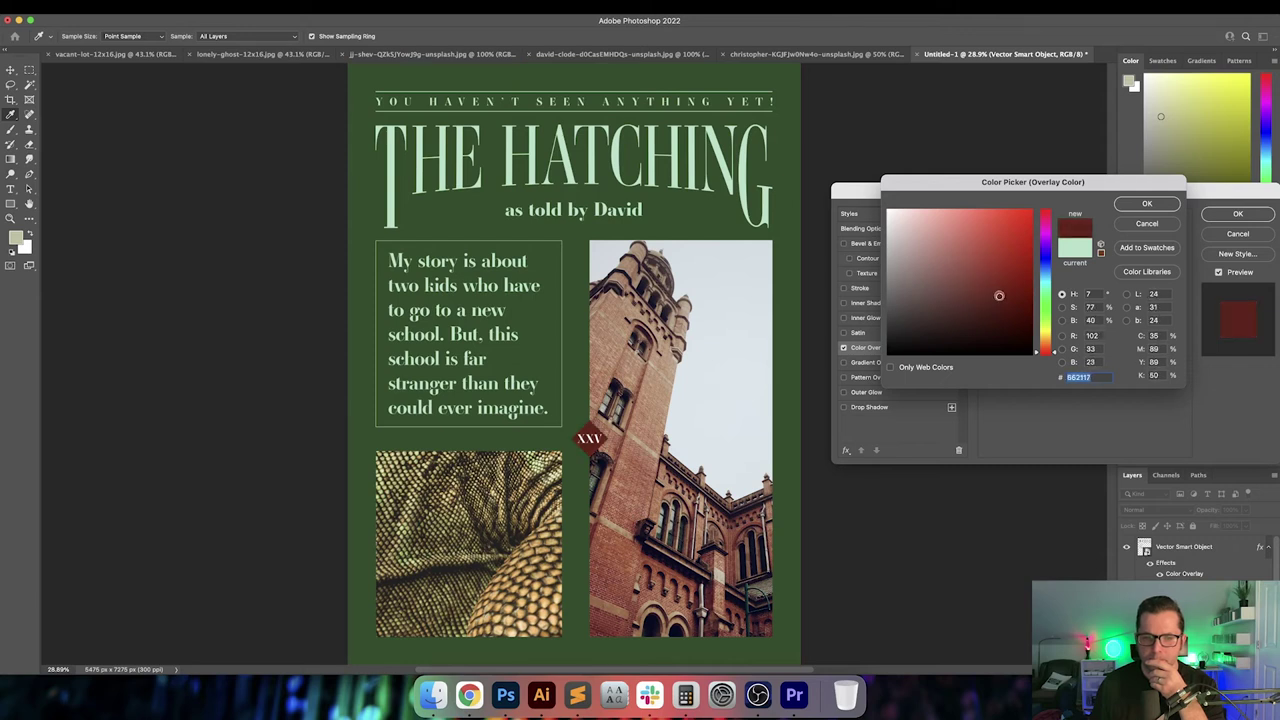
{"action": "key", "text": "Return"}
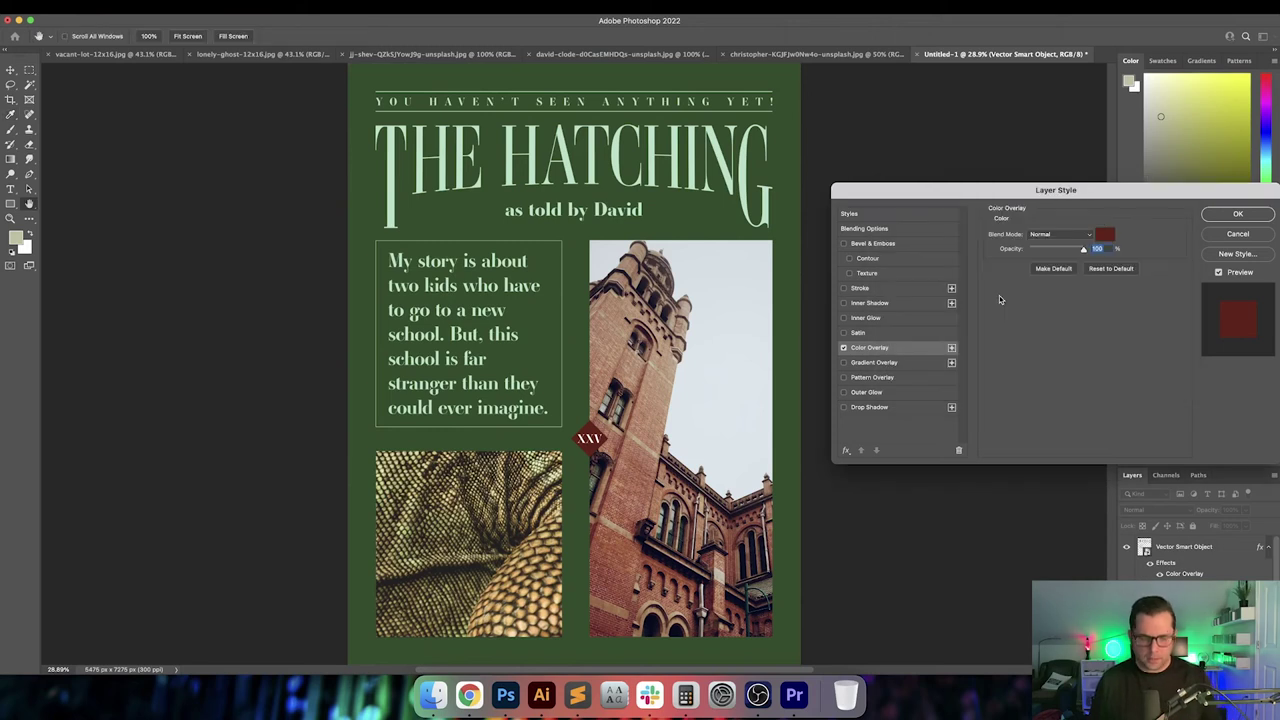
{"action": "key", "text": "Return"}
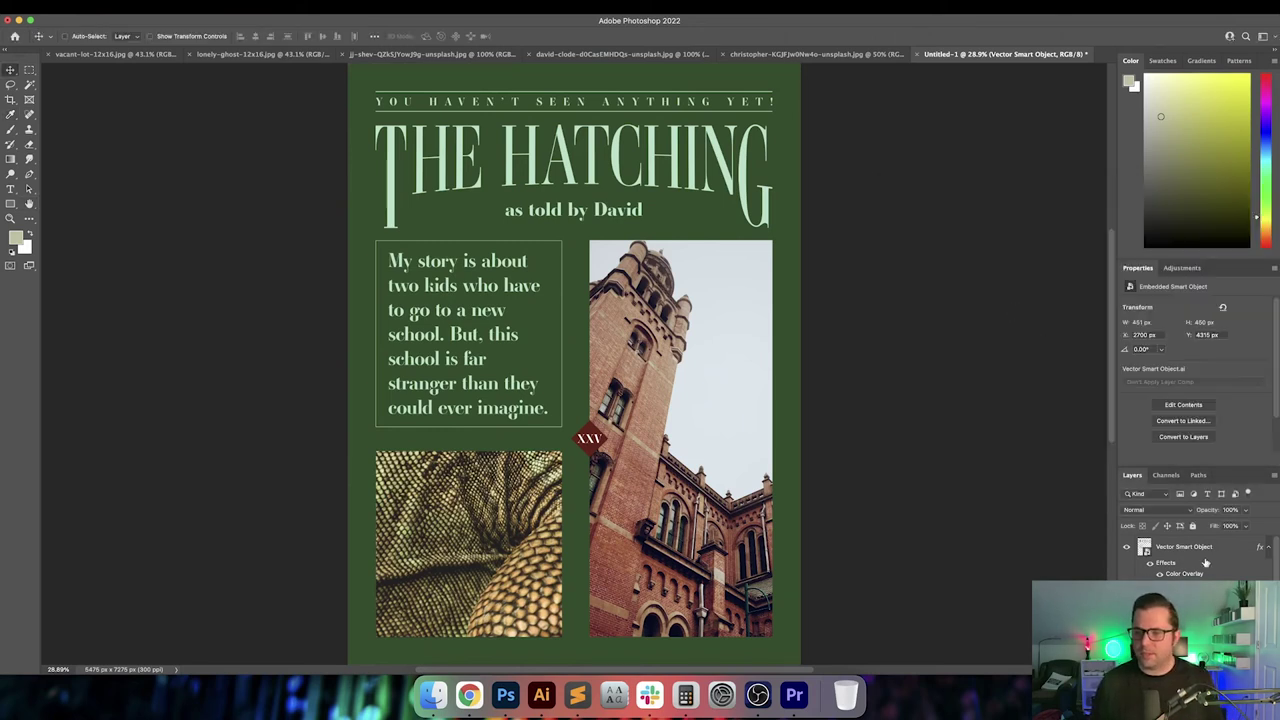
Move the XXV diamond group to the middle of the story text frame's right edge and bring it in front of the lettering
{"action": "key", "text": "super+g"}
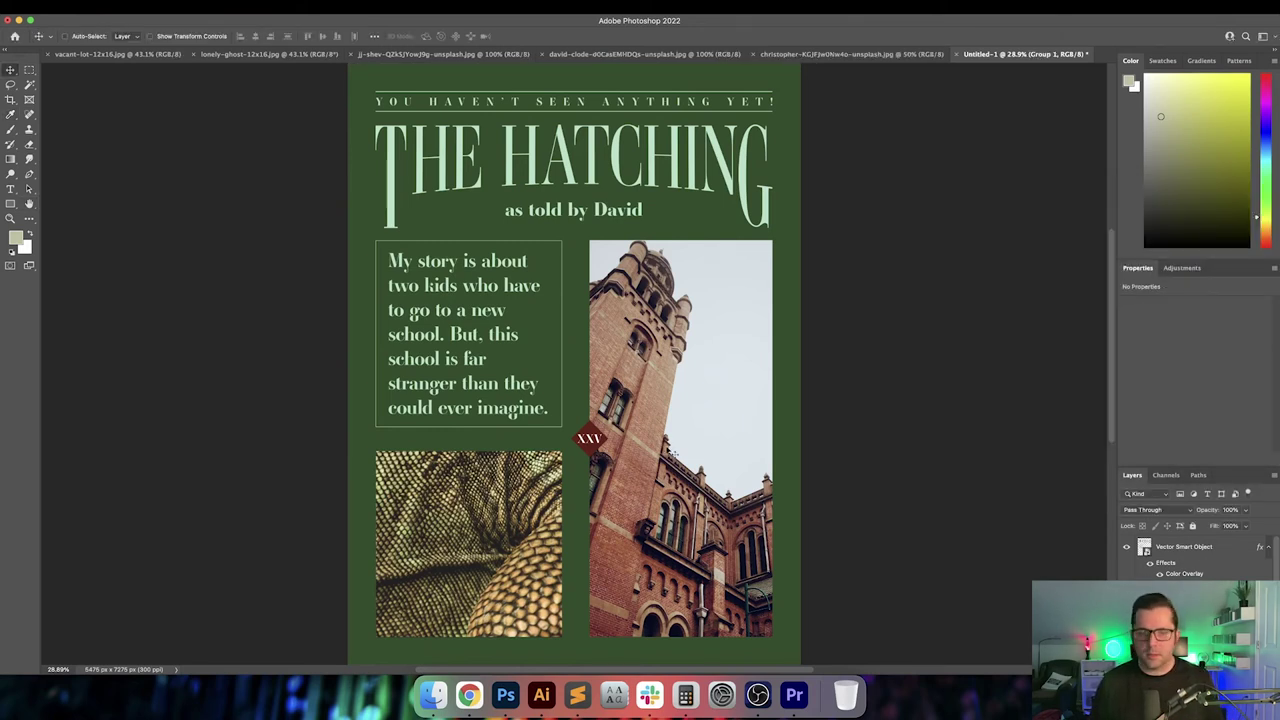
{"action": "left_click_drag", "start_coordinate": [595, 442], "coordinate": [596, 262]}
{"action": "left_click_drag", "start_coordinate": [604, 546], "coordinate": [584, 306]}
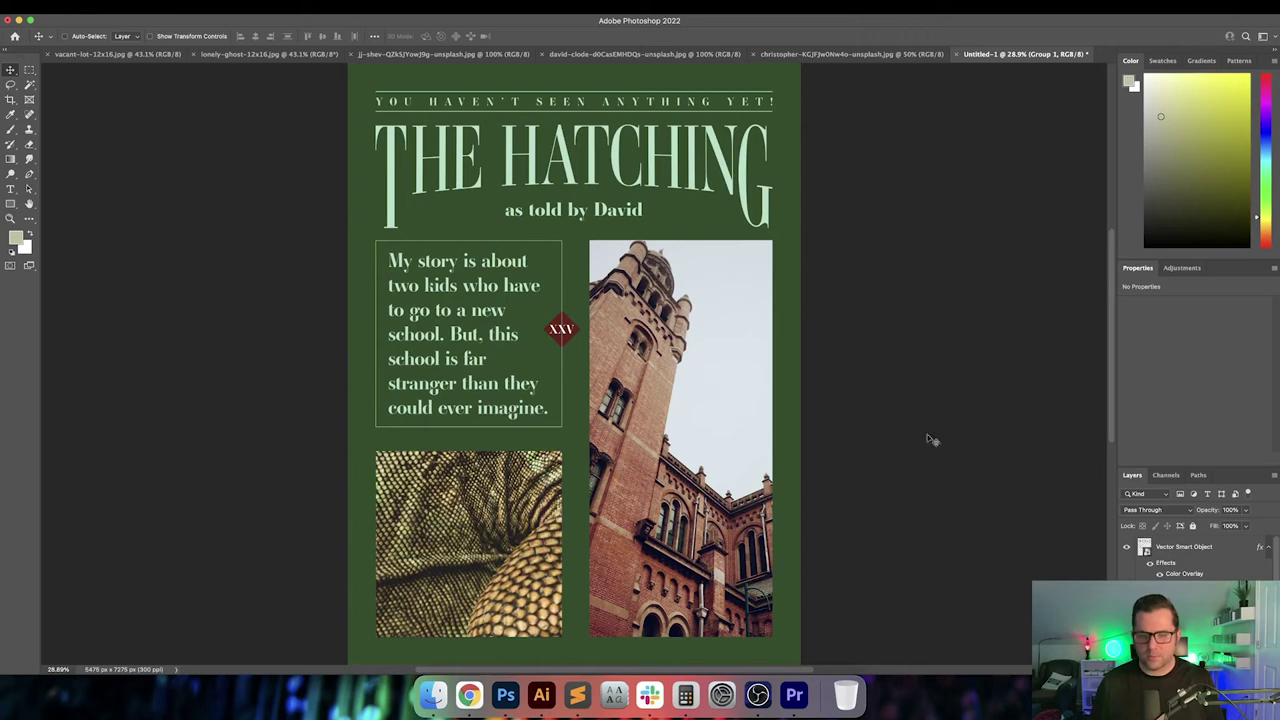
{"action": "key", "text": "super+shift+]"}
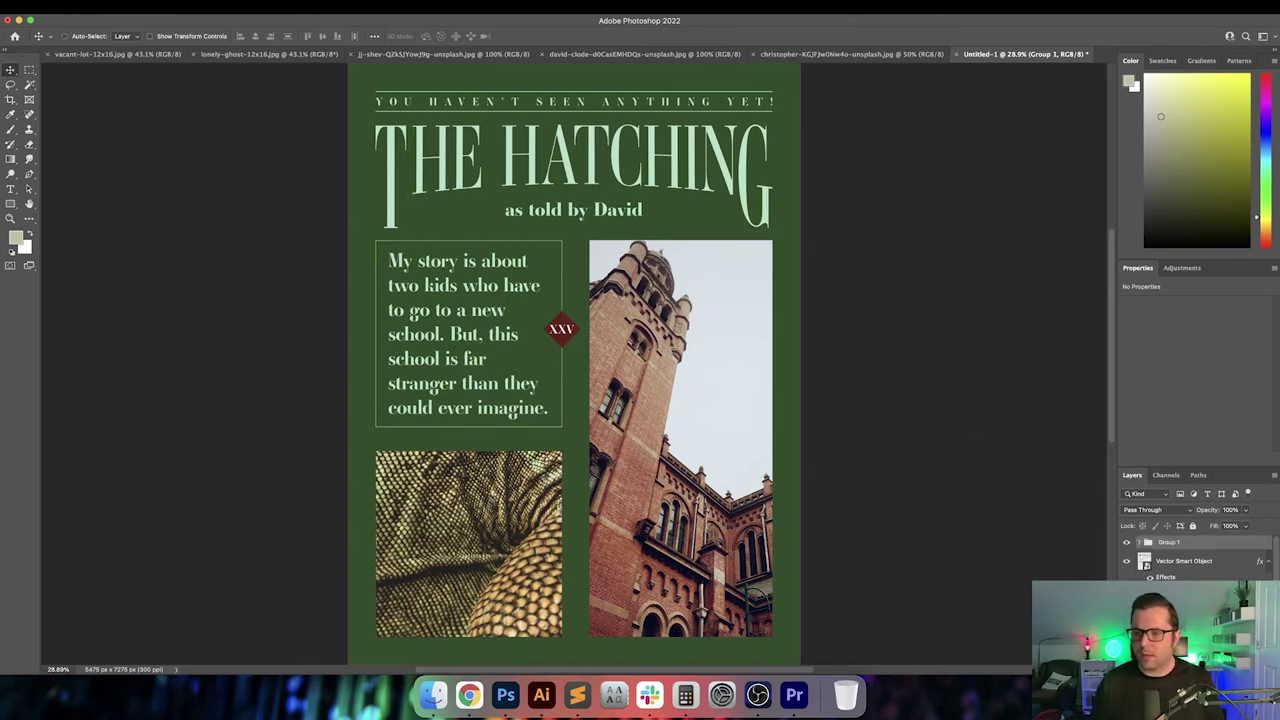
{"action": "left_click_drag", "start_coordinate": [572, 331], "coordinate": [576, 336]}
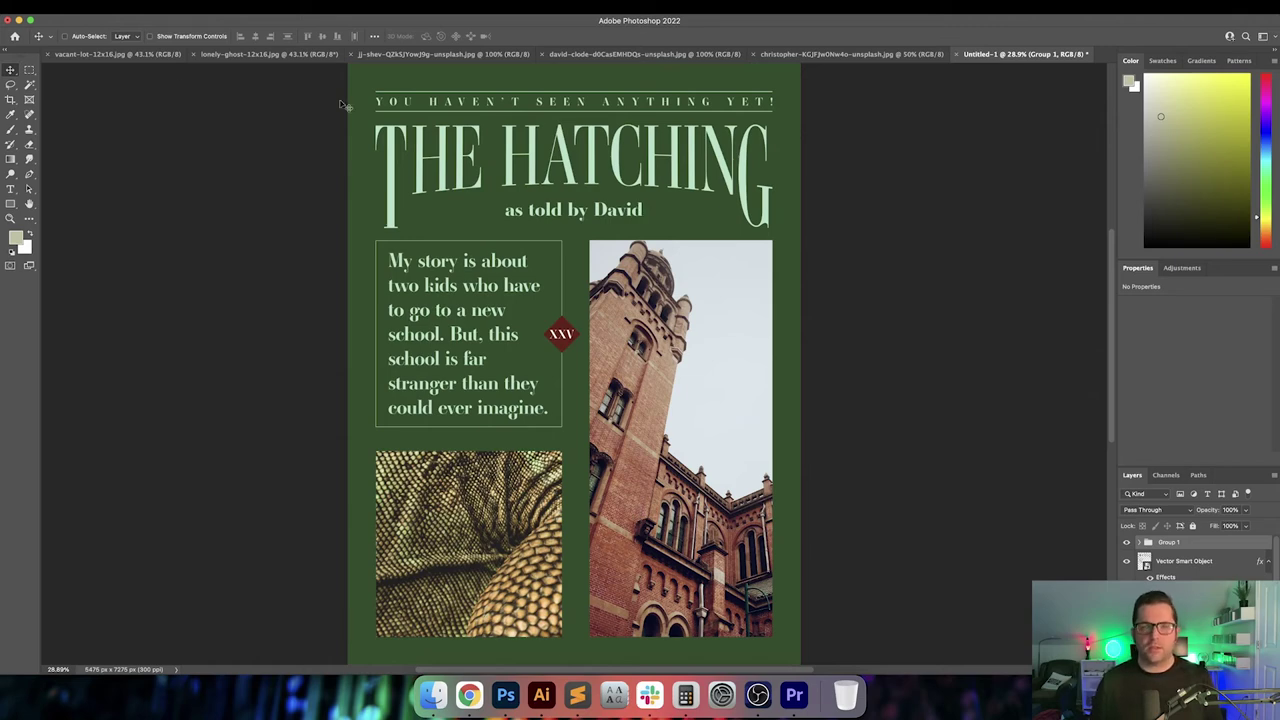
Switch to Finder and open OS-Vacant-Lot.psd from the Vacant Lot folder of the One Sheet Episode Posters
{"action": "left_click", "coordinate": [434, 696]}
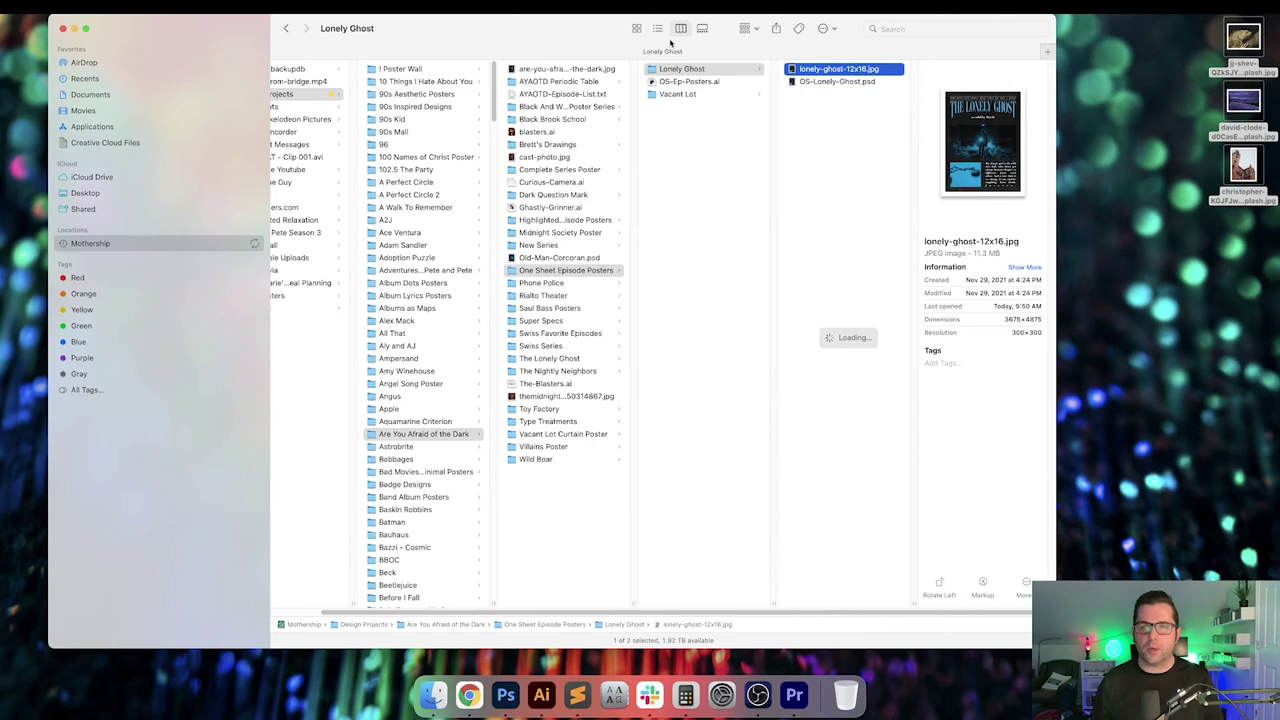
{"action": "key", "text": "Down"}
{"action": "key", "text": "Left"}
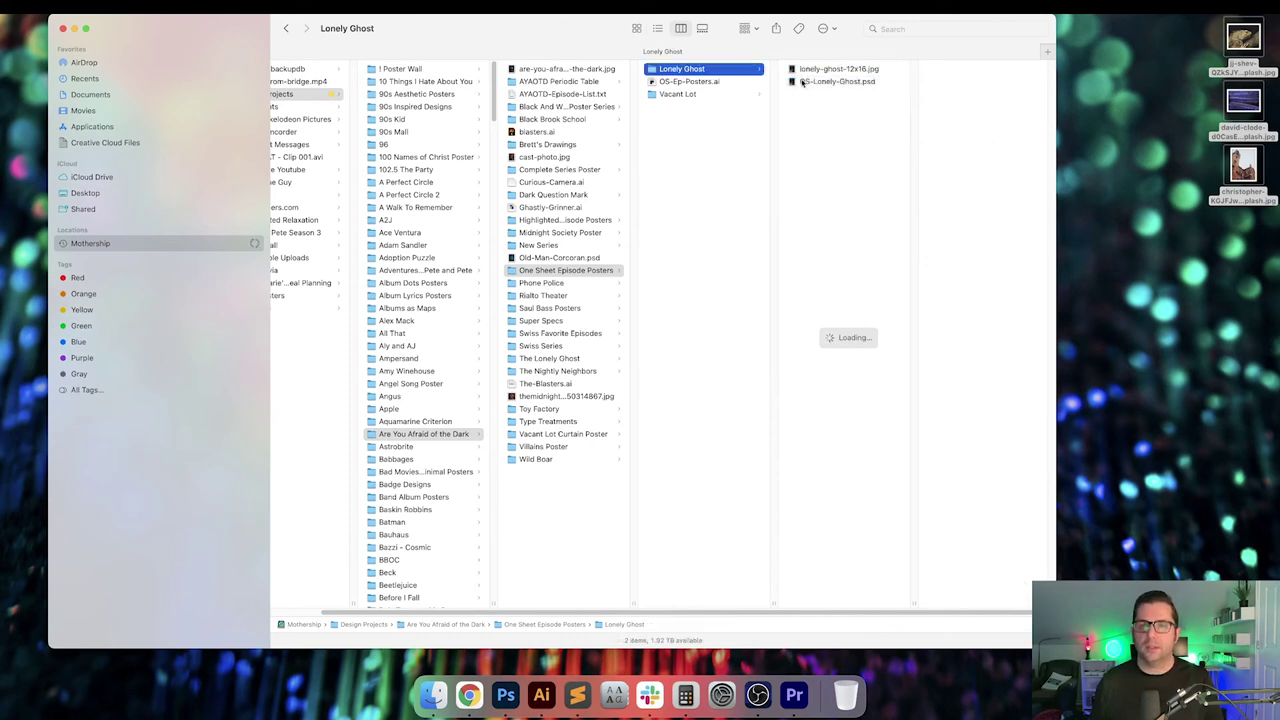
{"action": "key", "text": "Down"}
{"action": "key", "text": "Down"}
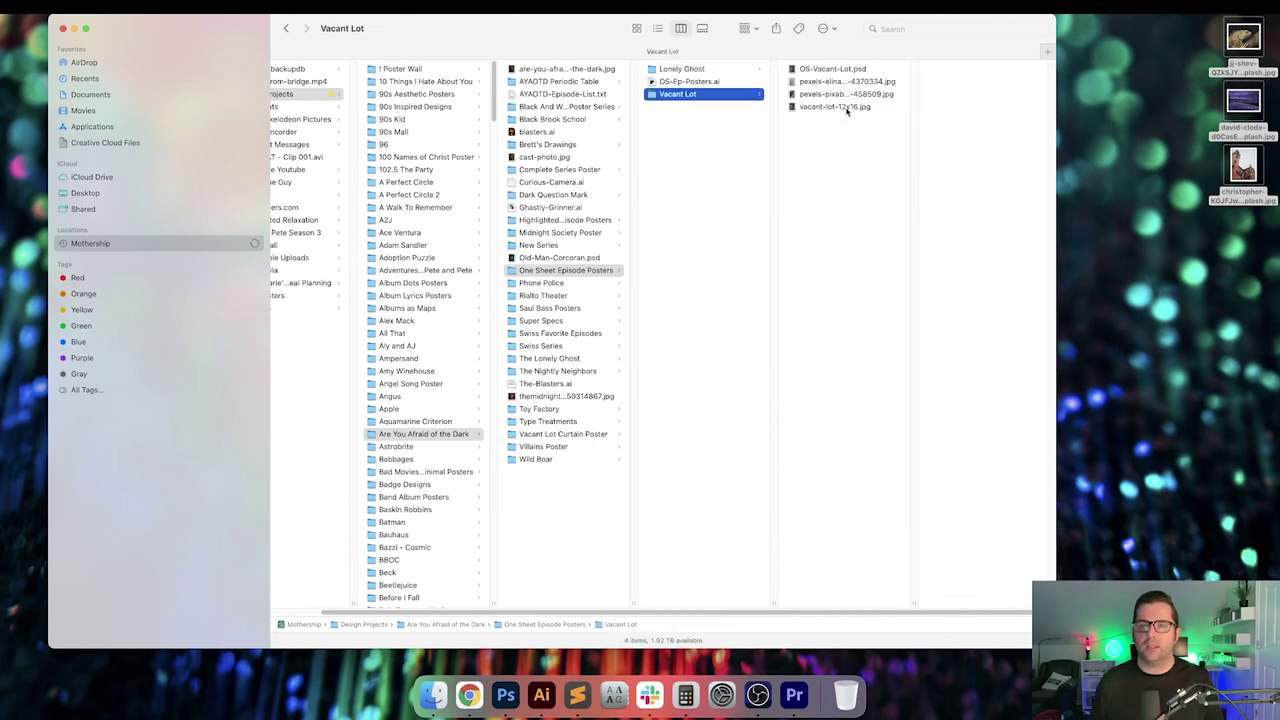
{"action": "double_click", "coordinate": [832, 69]}
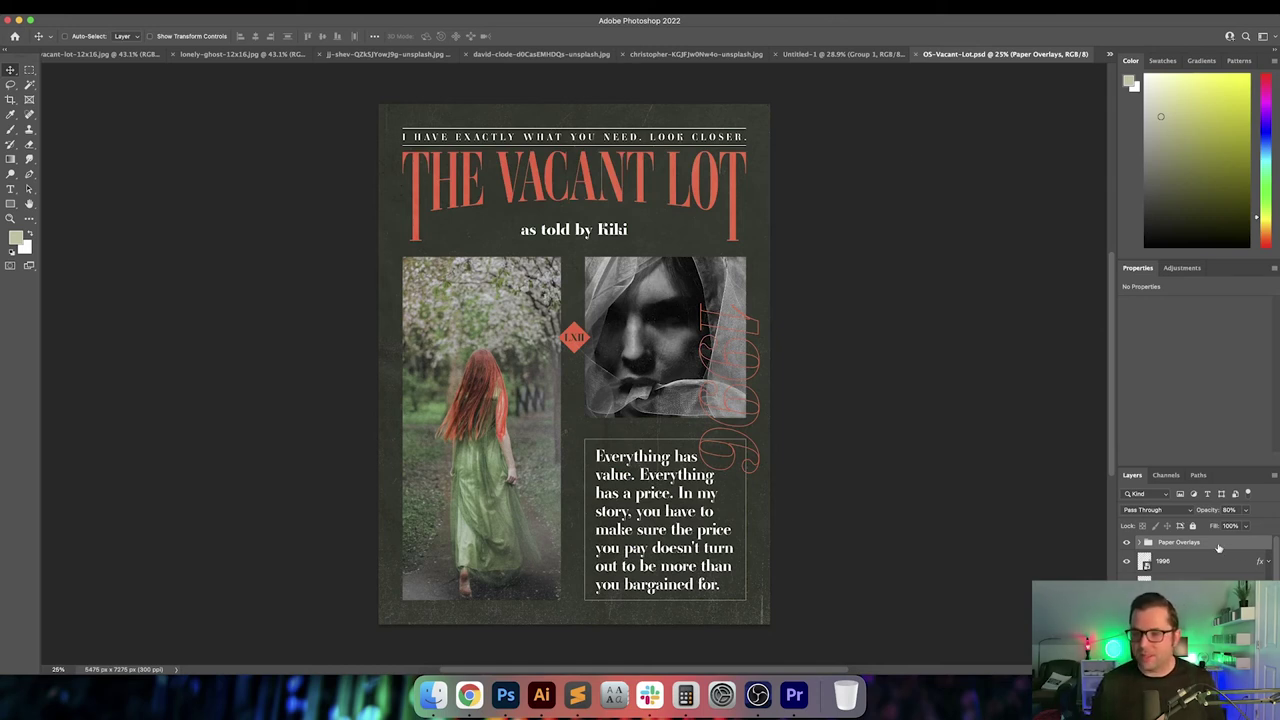
Copy the Paper Overlays group from the Vacant Lot file into The Hatching poster and centre it on the canvas
{"action": "left_click", "coordinate": [1127, 542]}
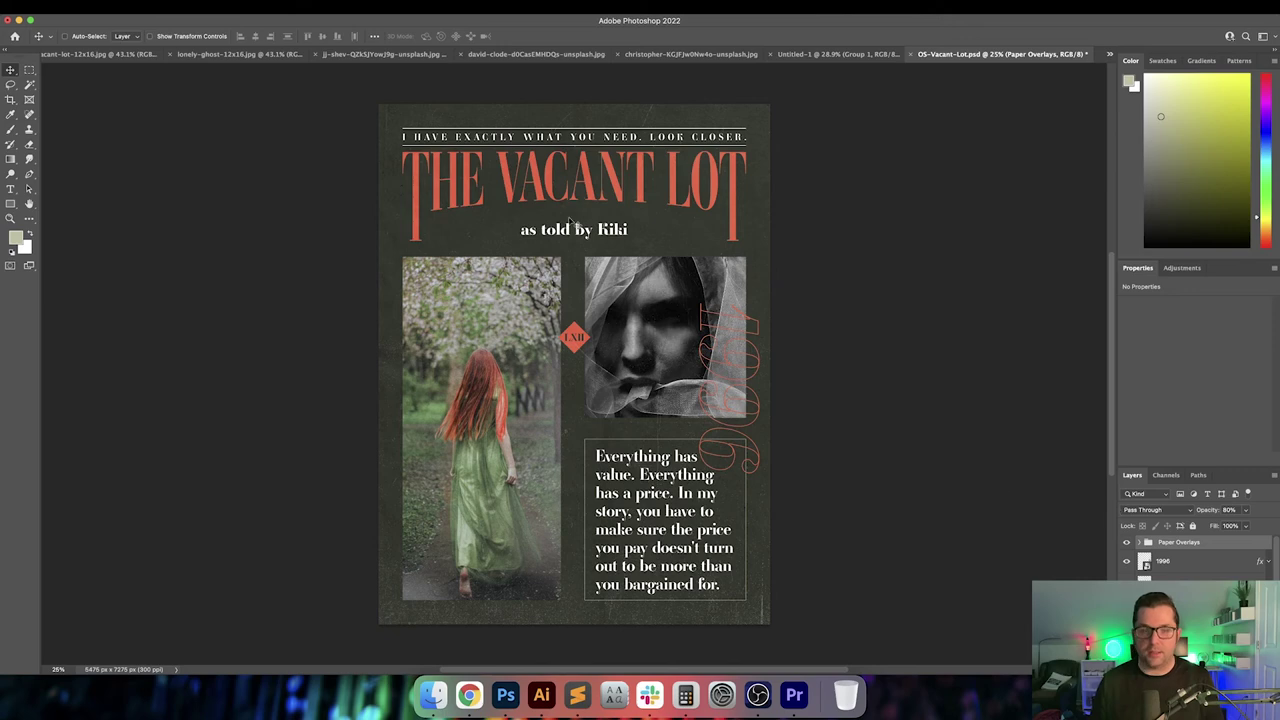
{"action": "left_click", "coordinate": [825, 53]}
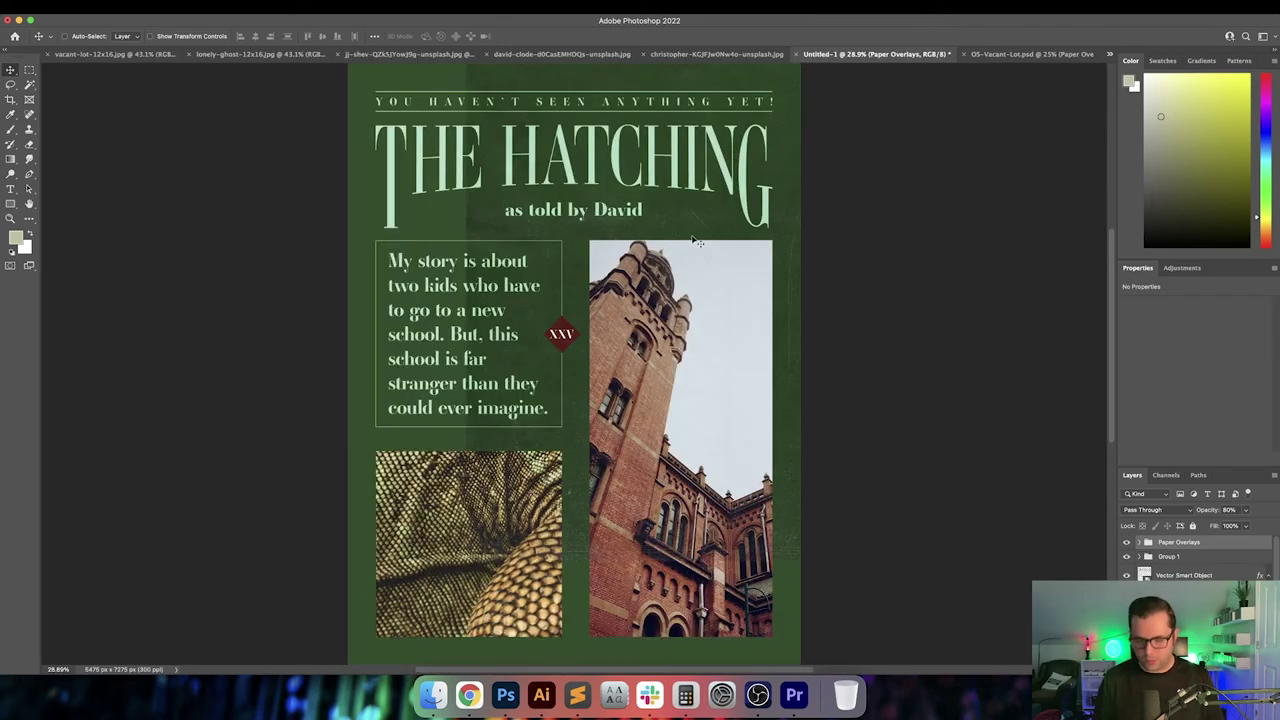
{"action": "key", "text": "super+a"}
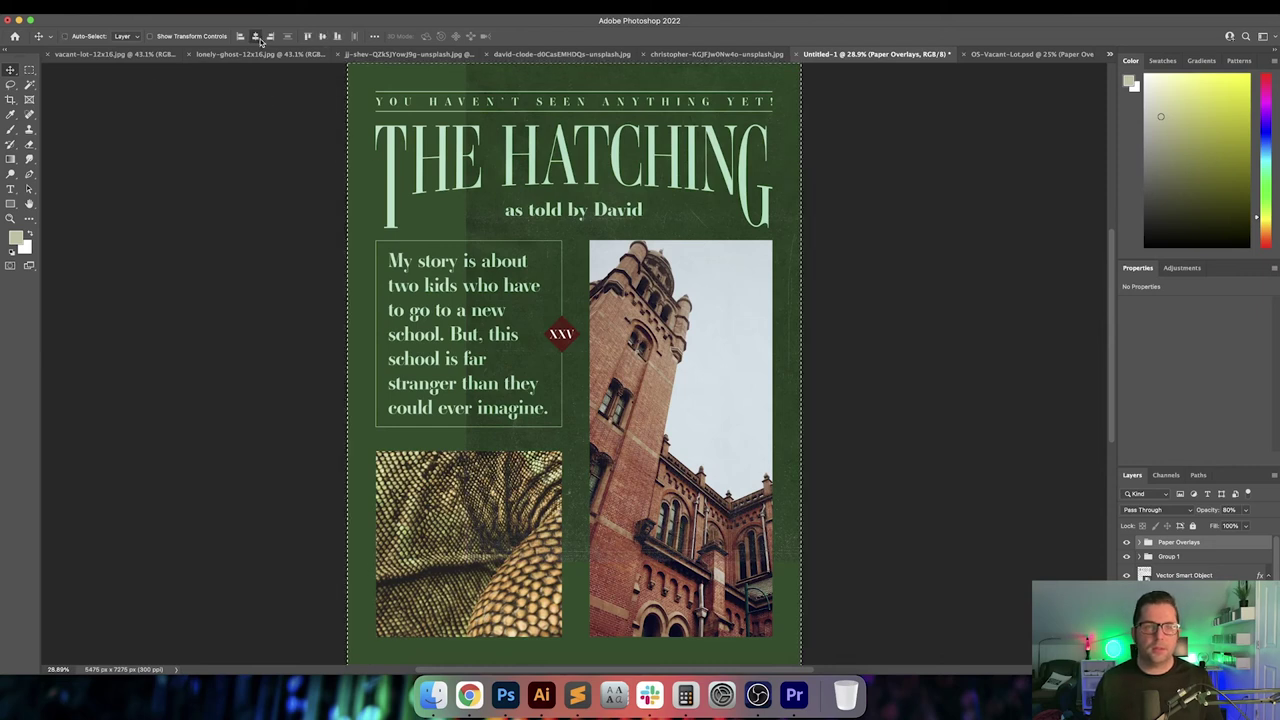
{"action": "key", "text": "super+d"}
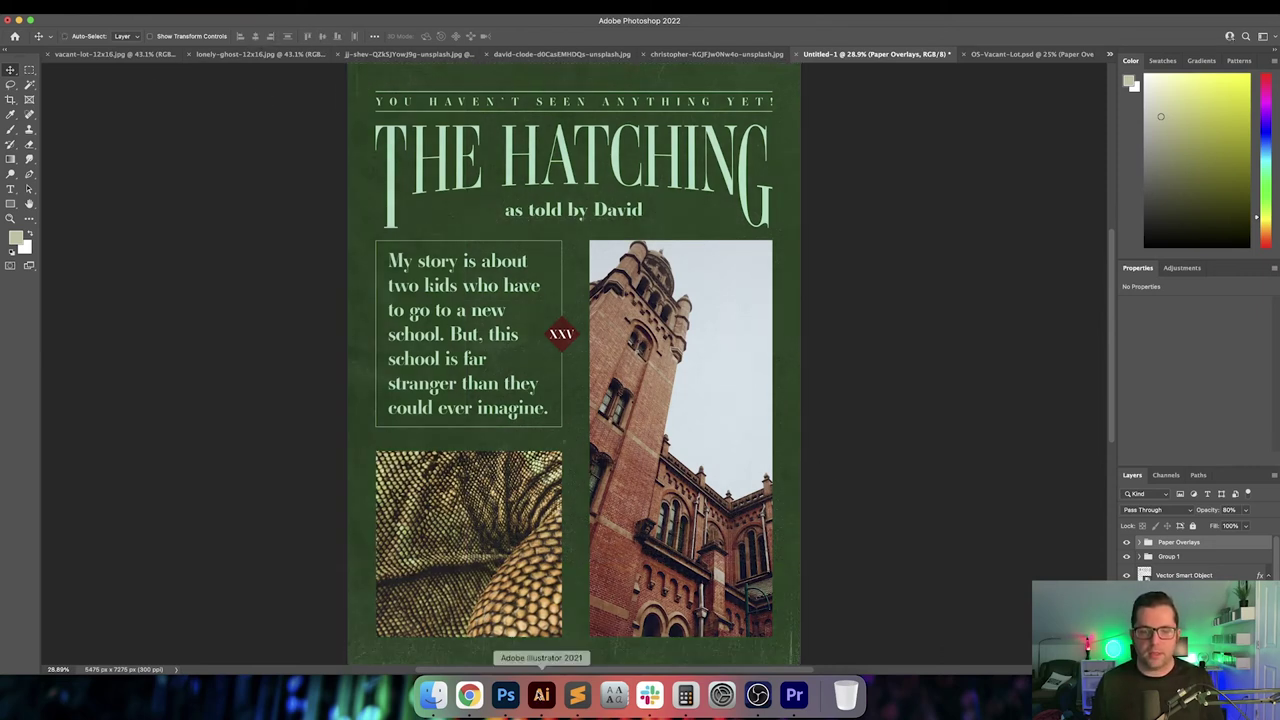
Switch to Illustrator and copy the outlined 1993 lettering that sits below the poster artboard
{"action": "left_click", "coordinate": [540, 696]}
{"action": "left_click", "coordinate": [866, 503]}
{"action": "left_click_drag", "start_coordinate": [849, 631], "coordinate": [922, 495]}
{"action": "scroll", "coordinate": [956, 569], "scroll_direction": "down", "scroll_amount": 3}
{"action": "scroll", "coordinate": [930, 470], "scroll_direction": "right", "scroll_amount": 1}
{"action": "left_click", "coordinate": [780, 442]}
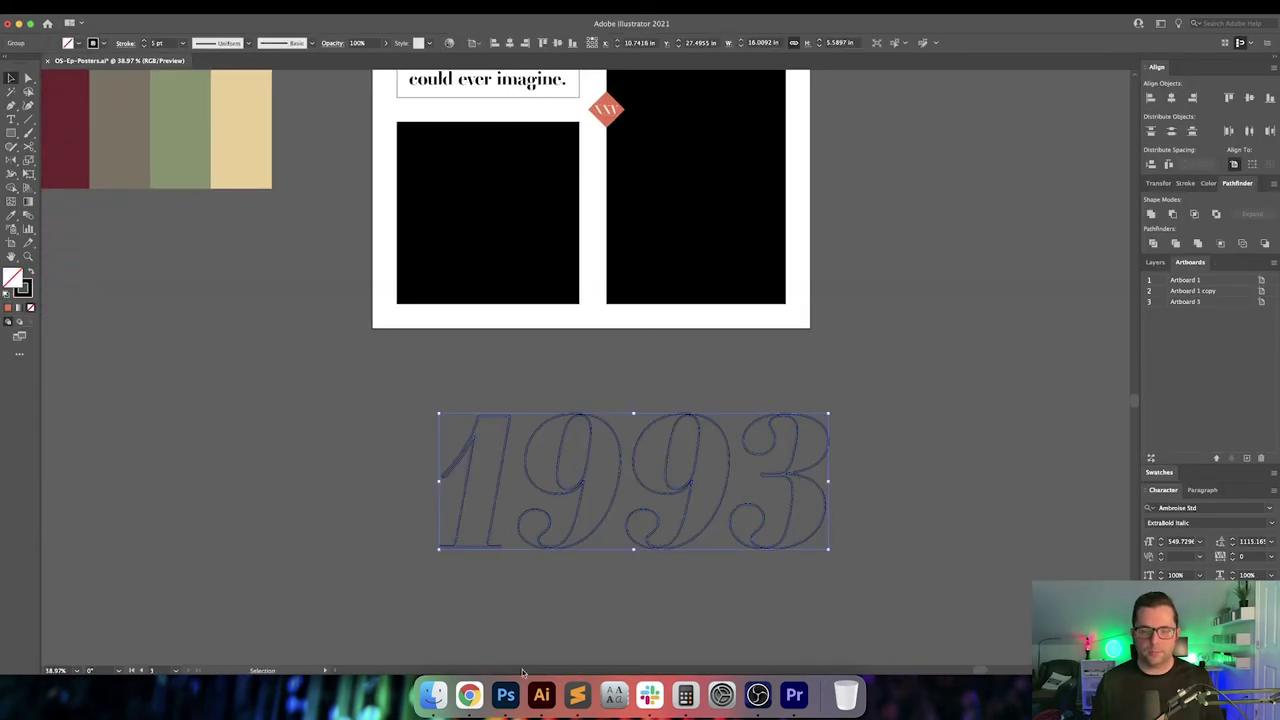
Switch back to Photoshop and paste the 1993 lettering as a smart object between Paper Overlays and Group 1
{"action": "left_click", "coordinate": [505, 698]}
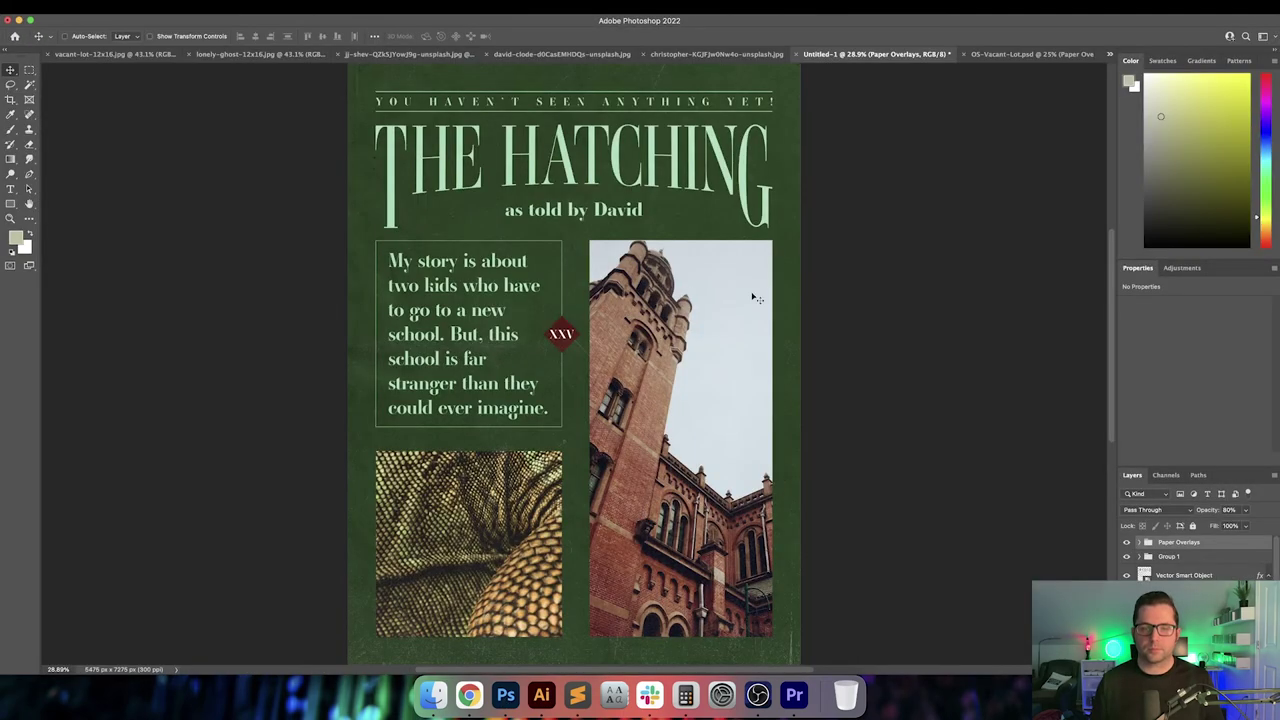
{"action": "left_click", "coordinate": [1196, 558]}
{"action": "key", "text": "super+v"}
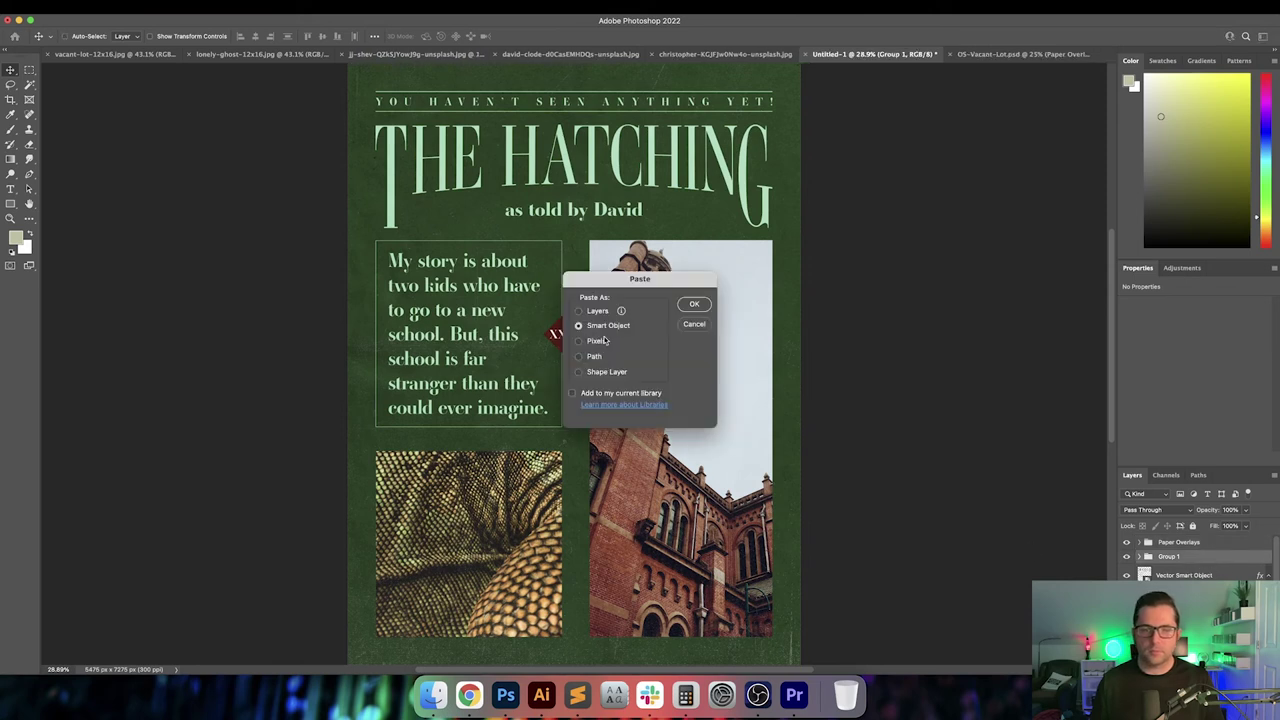
{"action": "left_click", "coordinate": [694, 306]}
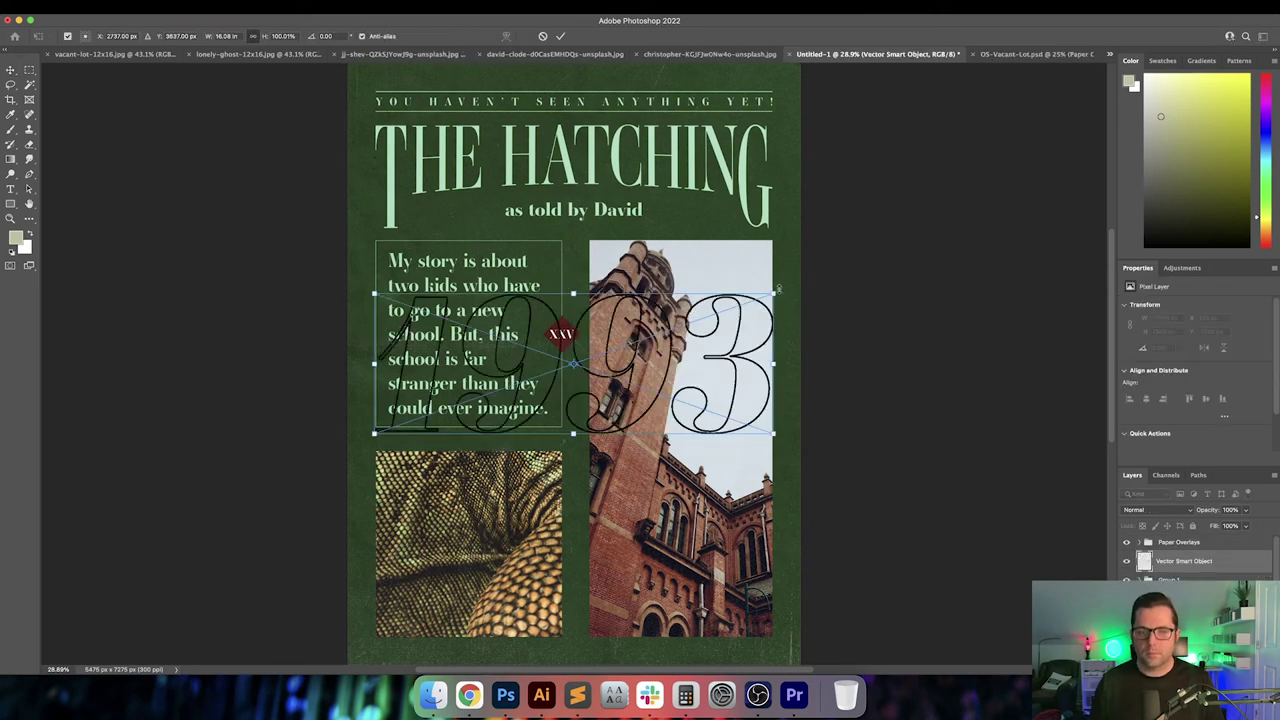
Scale the 1993 lettering down to about 3444 px wide, with its lower-left corner at the iguana photo's lower-left corner
{"action": "left_click_drag", "start_coordinate": [706, 408], "coordinate": [704, 606]}
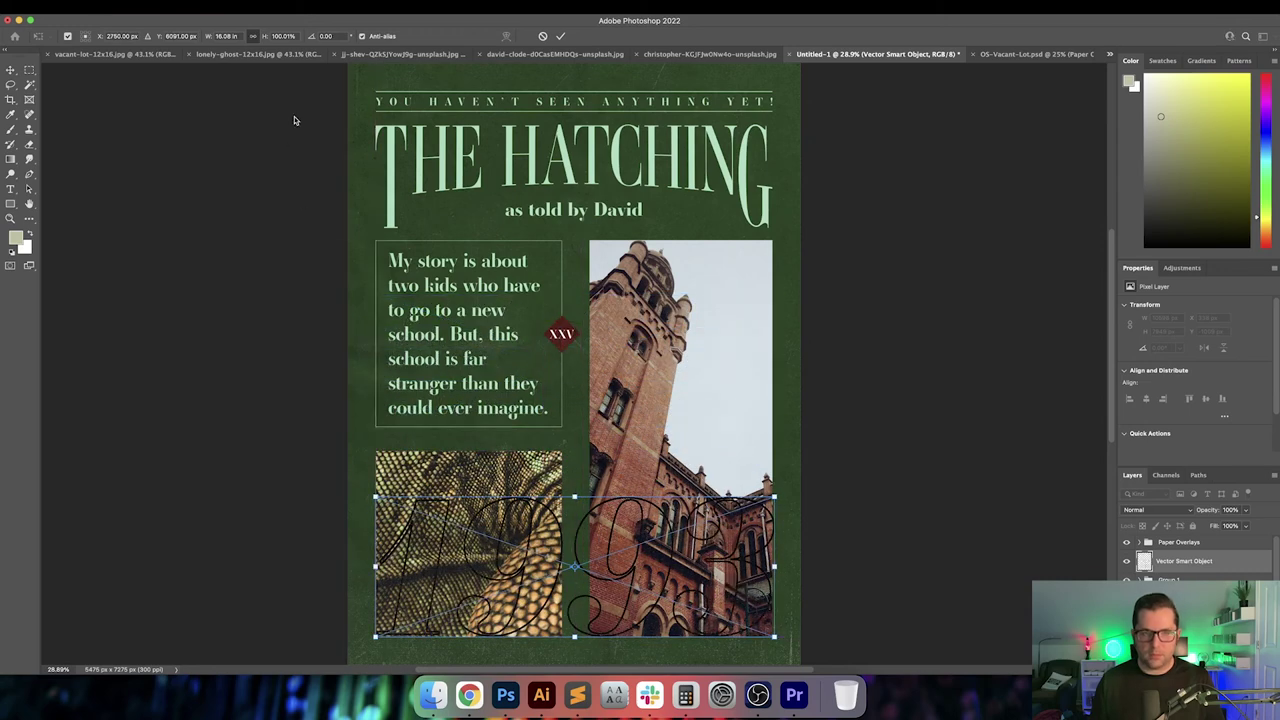
{"action": "left_click_drag", "start_coordinate": [776, 497], "coordinate": [686, 534]}
{"action": "key", "text": "Return"}
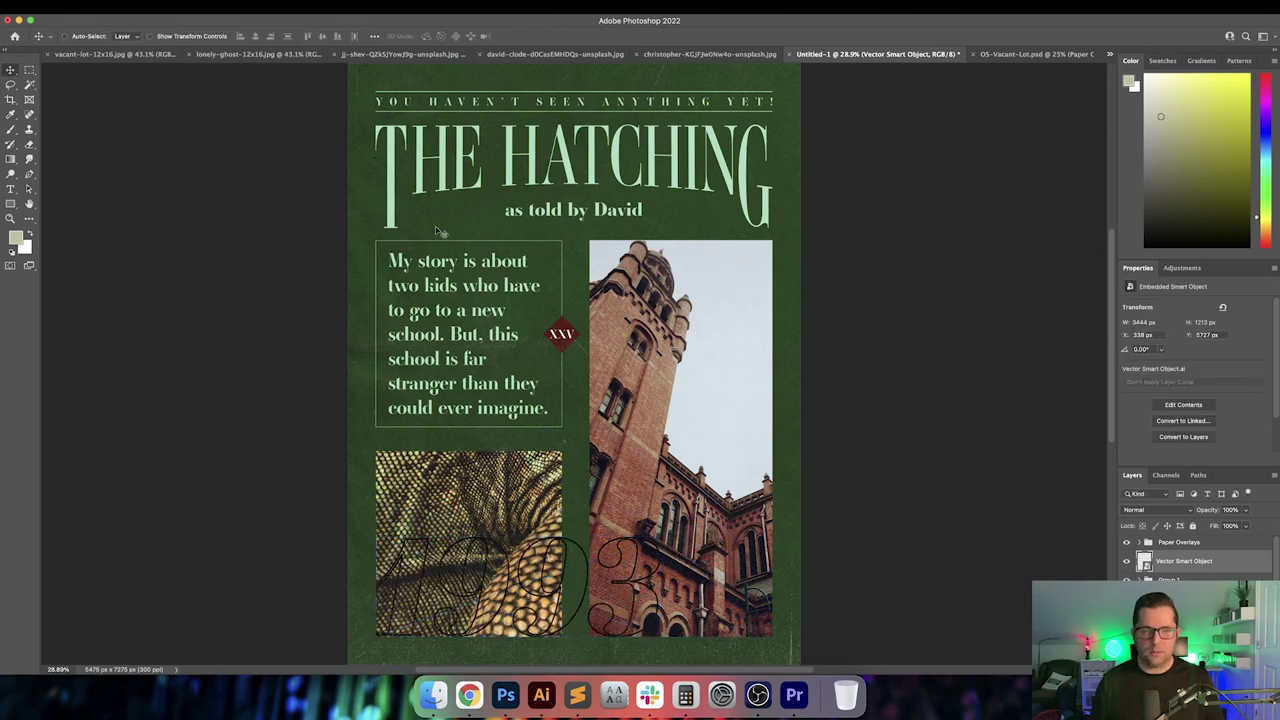
Compare the year's placement in the Vacant Lot and Lonely Ghost posters and try 1993 higher up, across the church photo's left edge
{"action": "left_click", "coordinate": [104, 55]}
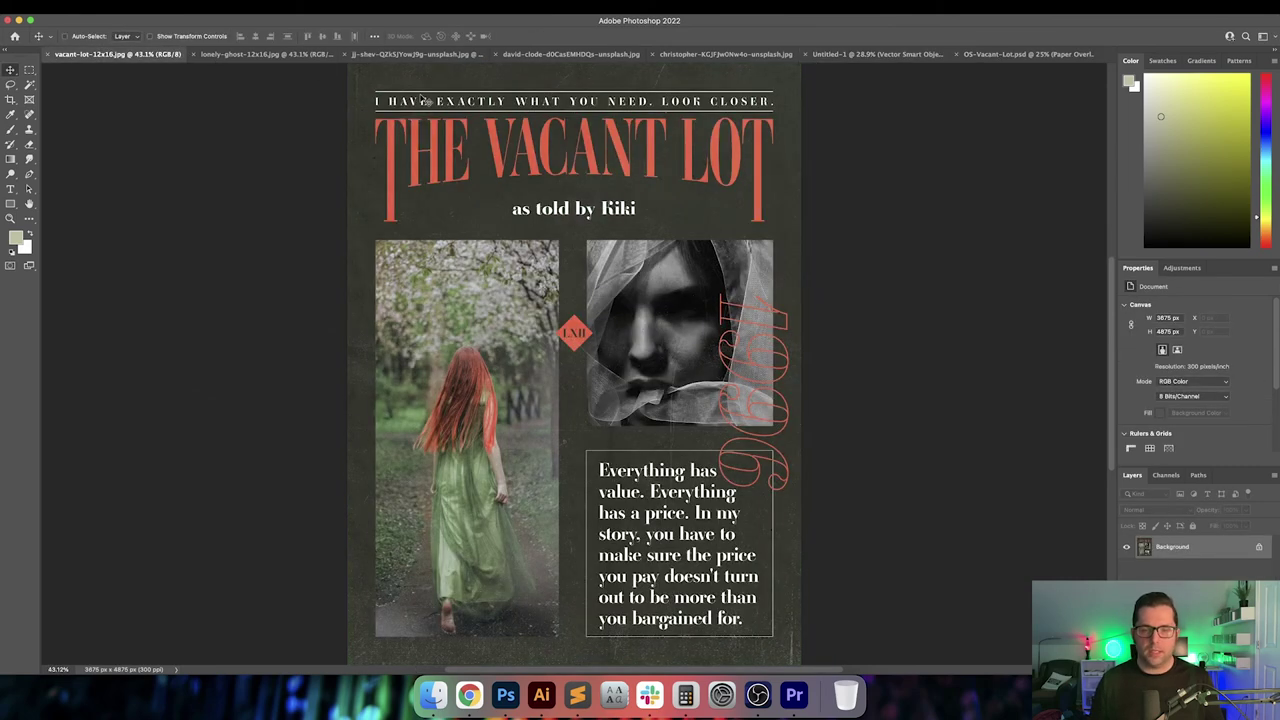
{"action": "key", "text": "ctrl+Tab"}
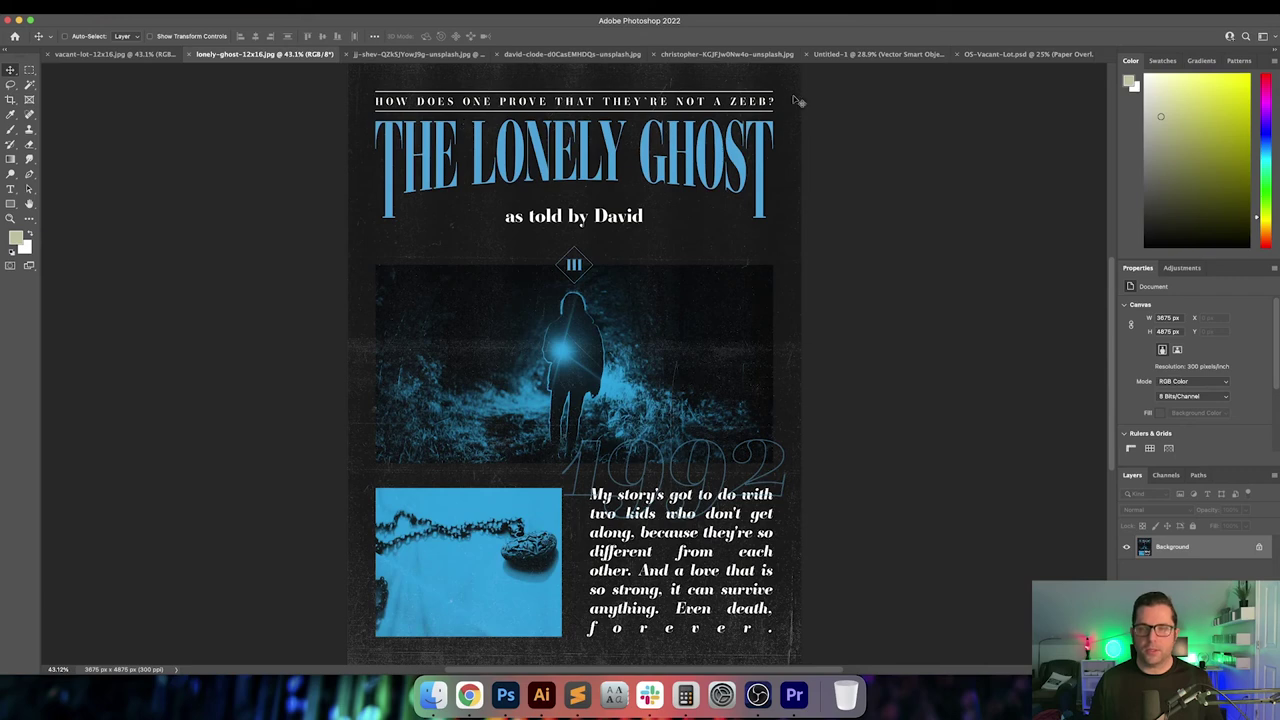
{"action": "left_click", "coordinate": [1012, 55]}
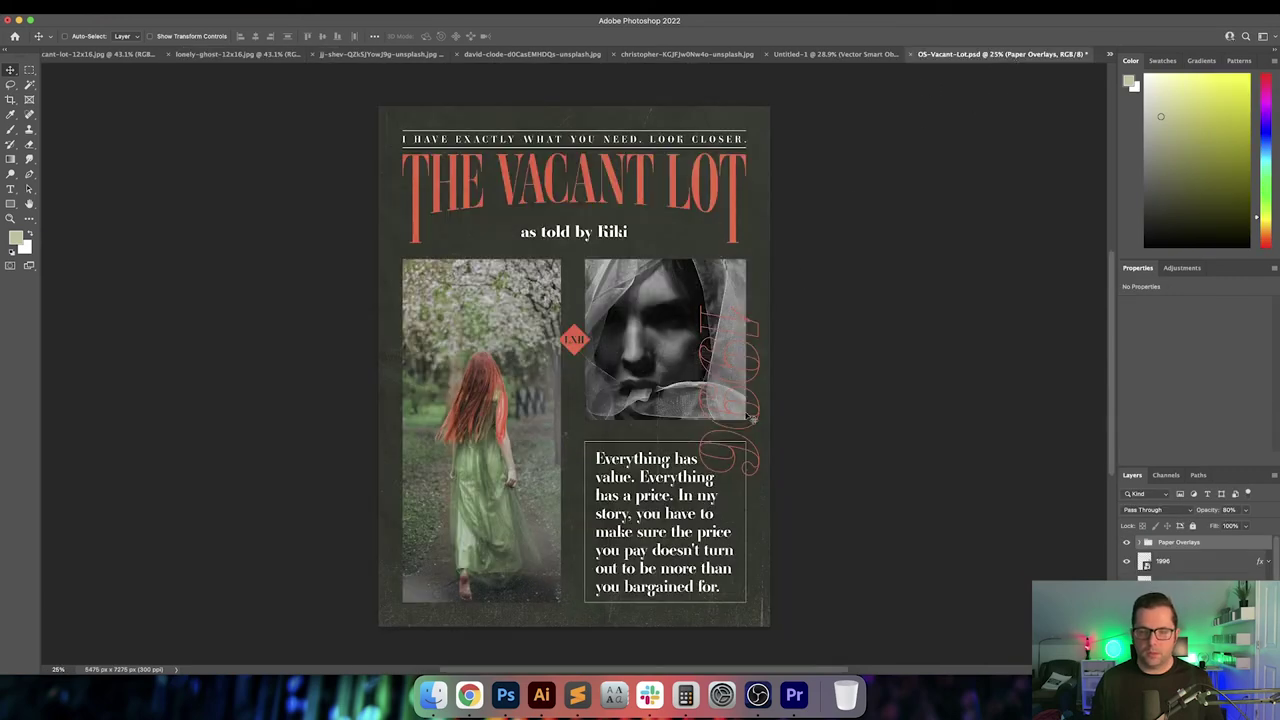
{"action": "left_click", "coordinate": [844, 57]}
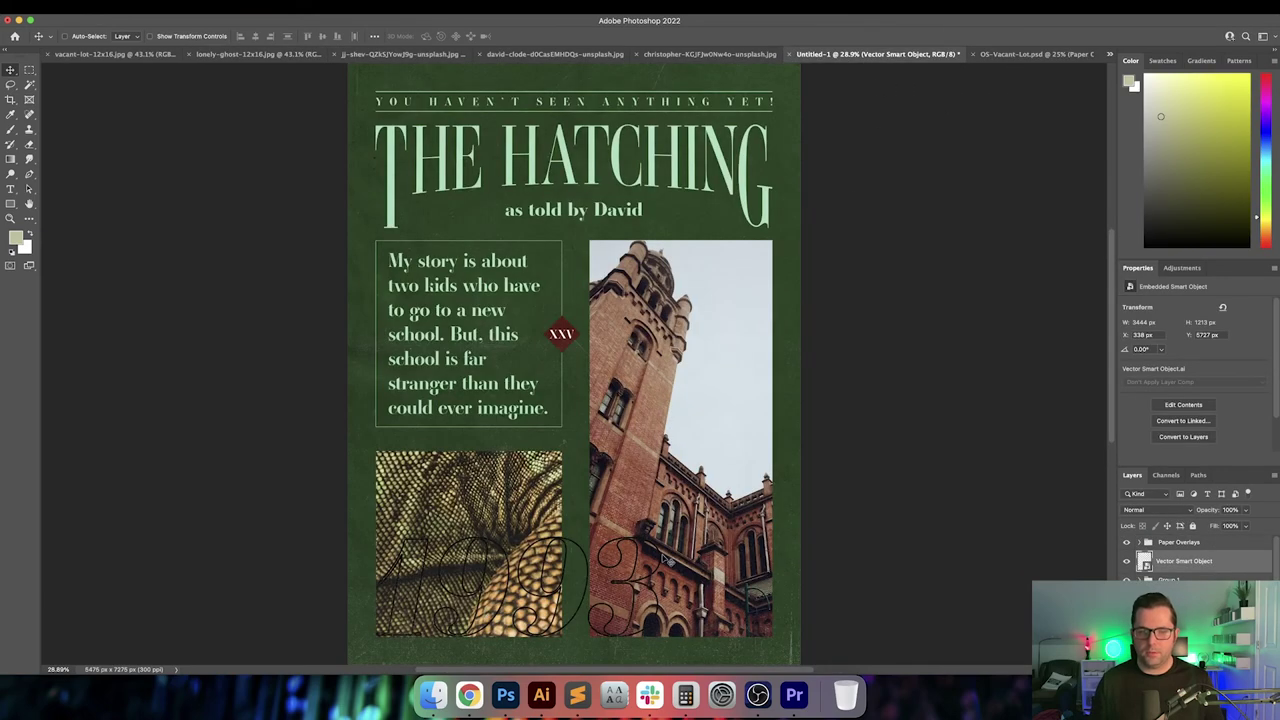
{"action": "left_click_drag", "start_coordinate": [664, 560], "coordinate": [741, 425]}
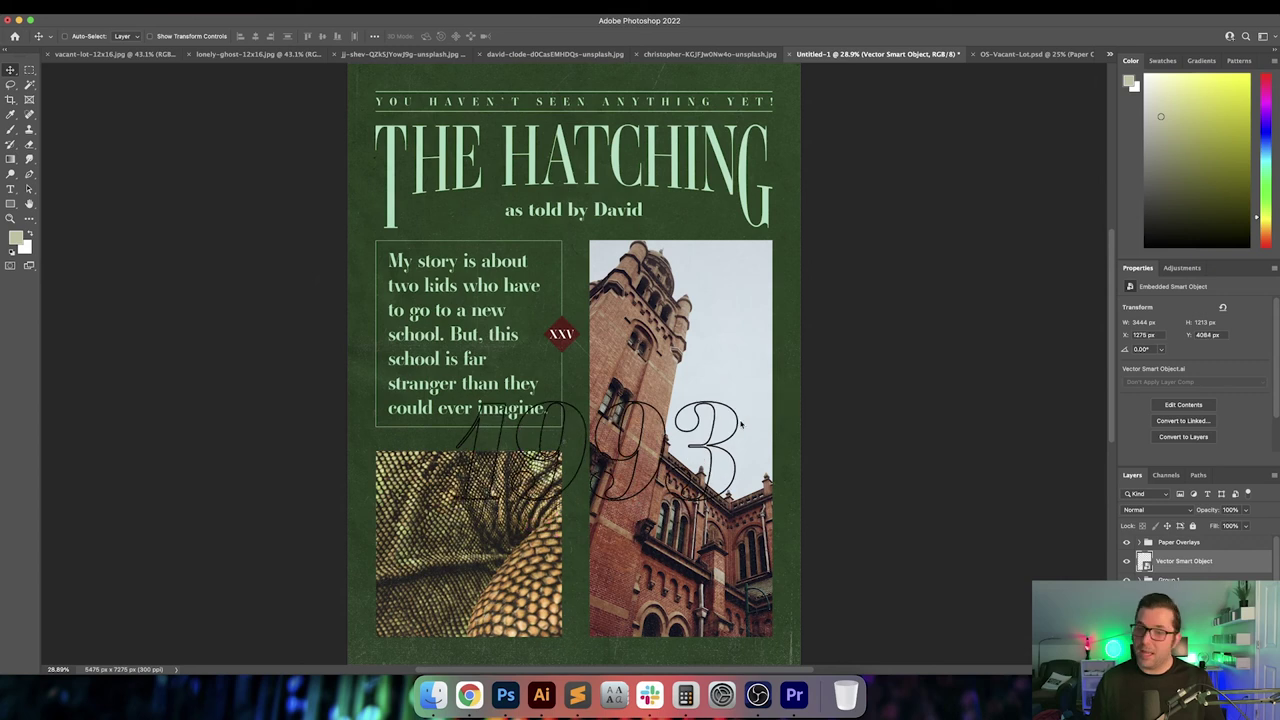
Identify the XXV diamond's layer and copy the dark red from its Color Overlay, leaving the style as it is
{"action": "double_click", "coordinate": [1231, 567]}
{"action": "key", "text": "Escape"}
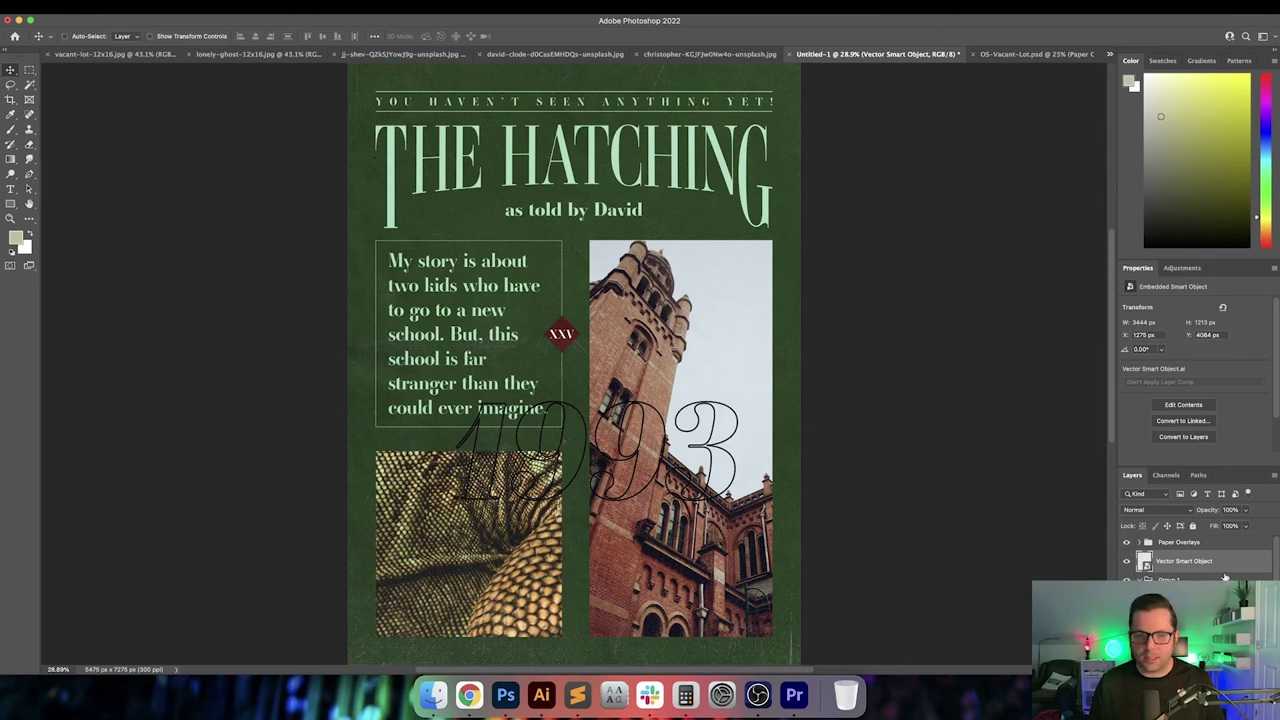
{"action": "left_click", "coordinate": [1184, 598]}
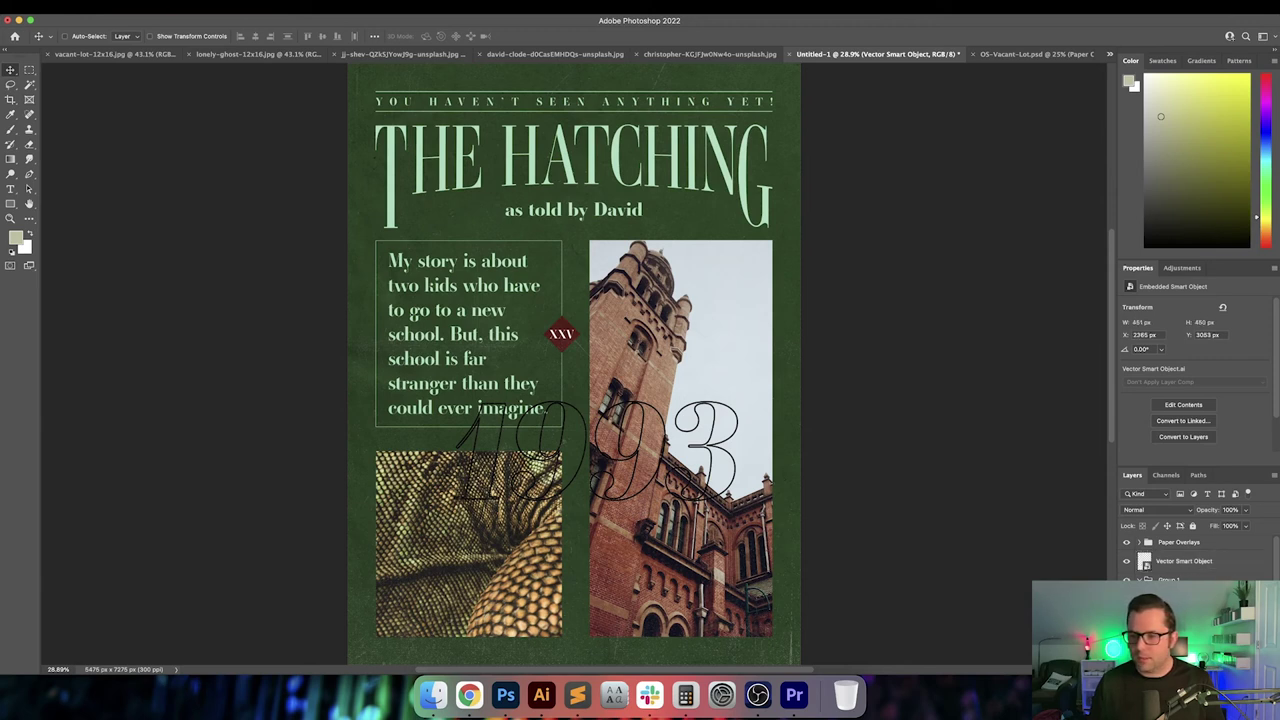
{"action": "left_click", "coordinate": [1126, 598]}
{"action": "left_click", "coordinate": [1126, 598]}
{"action": "double_click", "coordinate": [1185, 598]}
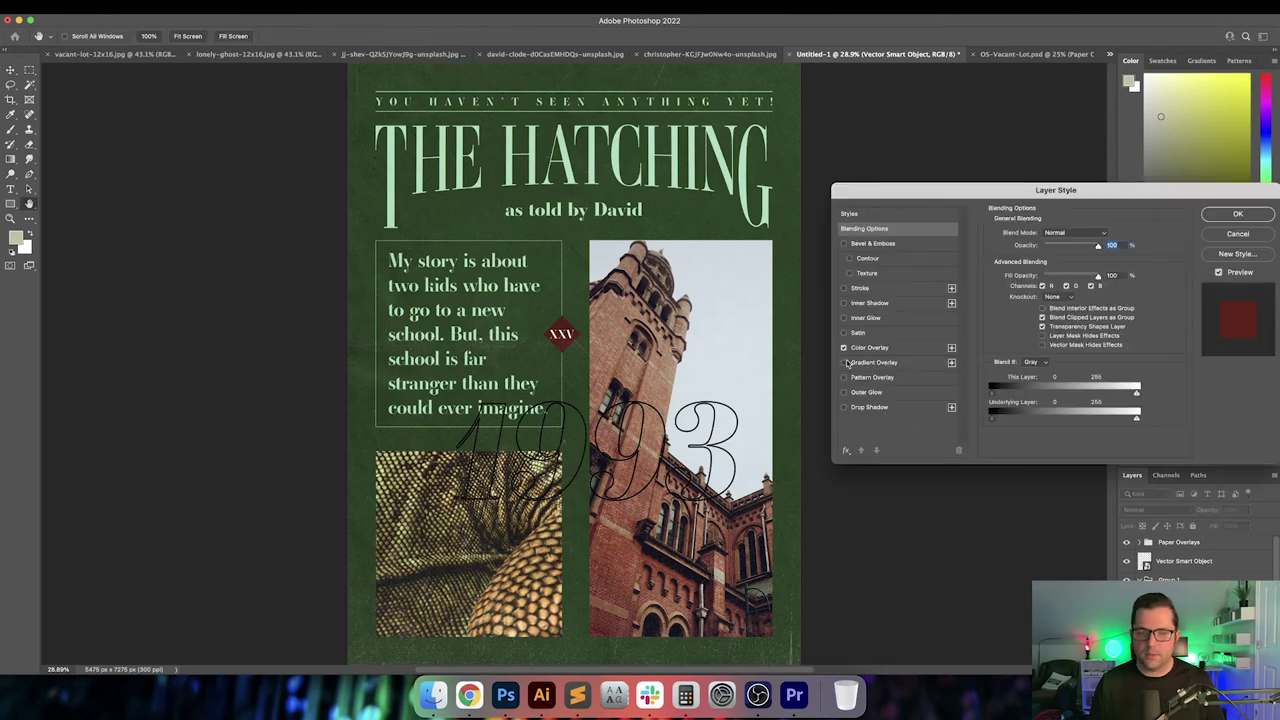
{"action": "left_click", "coordinate": [880, 347]}
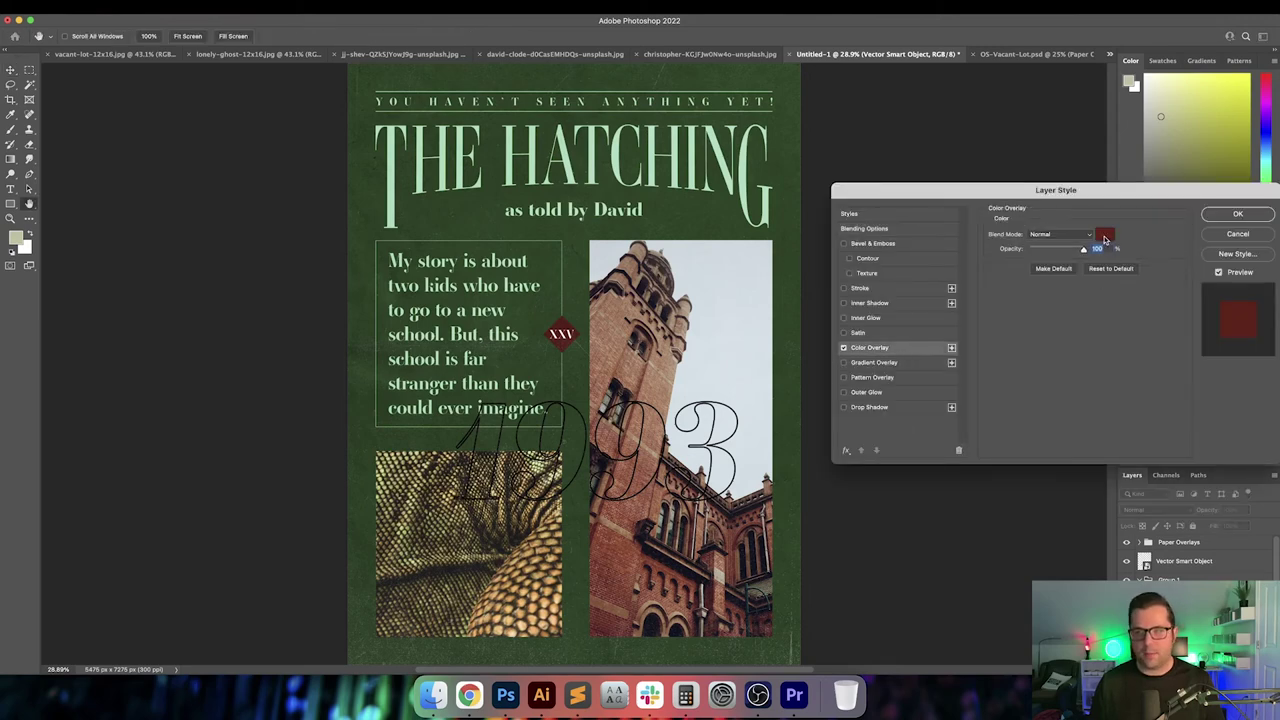
{"action": "left_click", "coordinate": [1105, 238]}
{"action": "key", "text": "Return"}
{"action": "key", "text": "Return"}
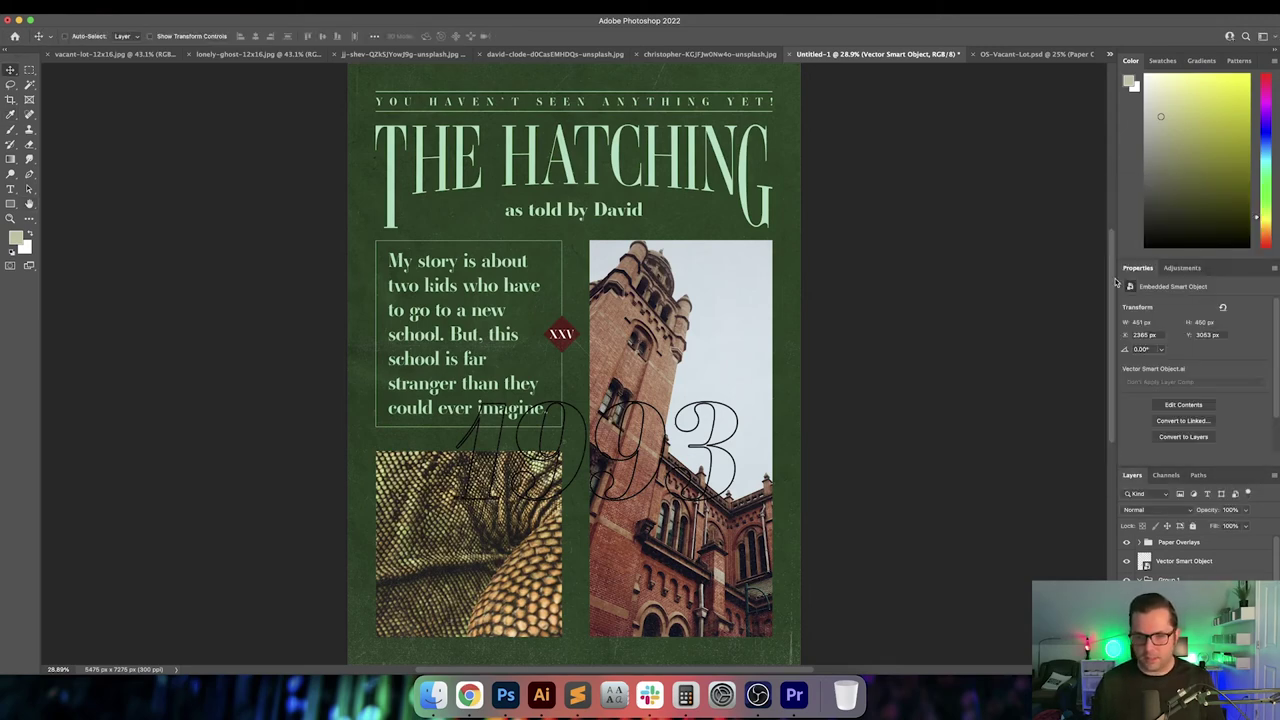
Give the 1993 lettering a Color Overlay in the same dark red as the XXV diamond
{"action": "left_click", "coordinate": [1231, 566]}
{"action": "double_click", "coordinate": [1237, 566]}
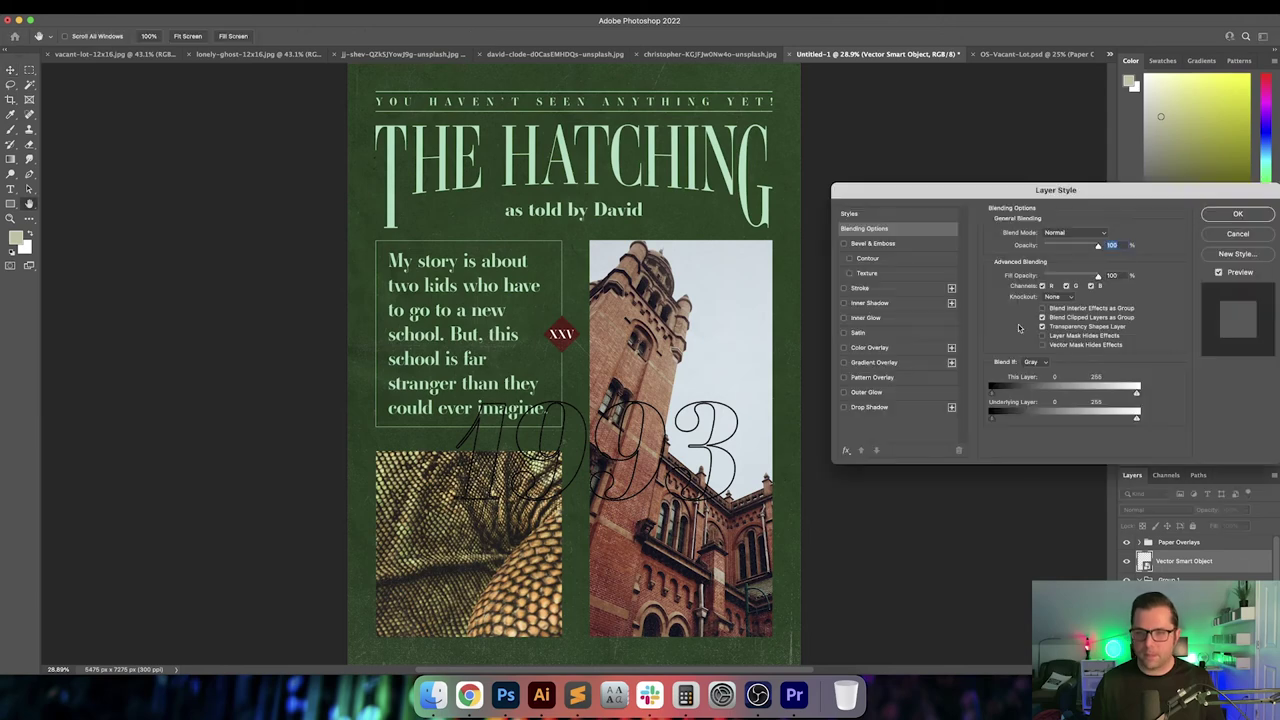
{"action": "left_click", "coordinate": [875, 348]}
{"action": "left_click", "coordinate": [1226, 232]}
{"action": "key", "text": "v"}
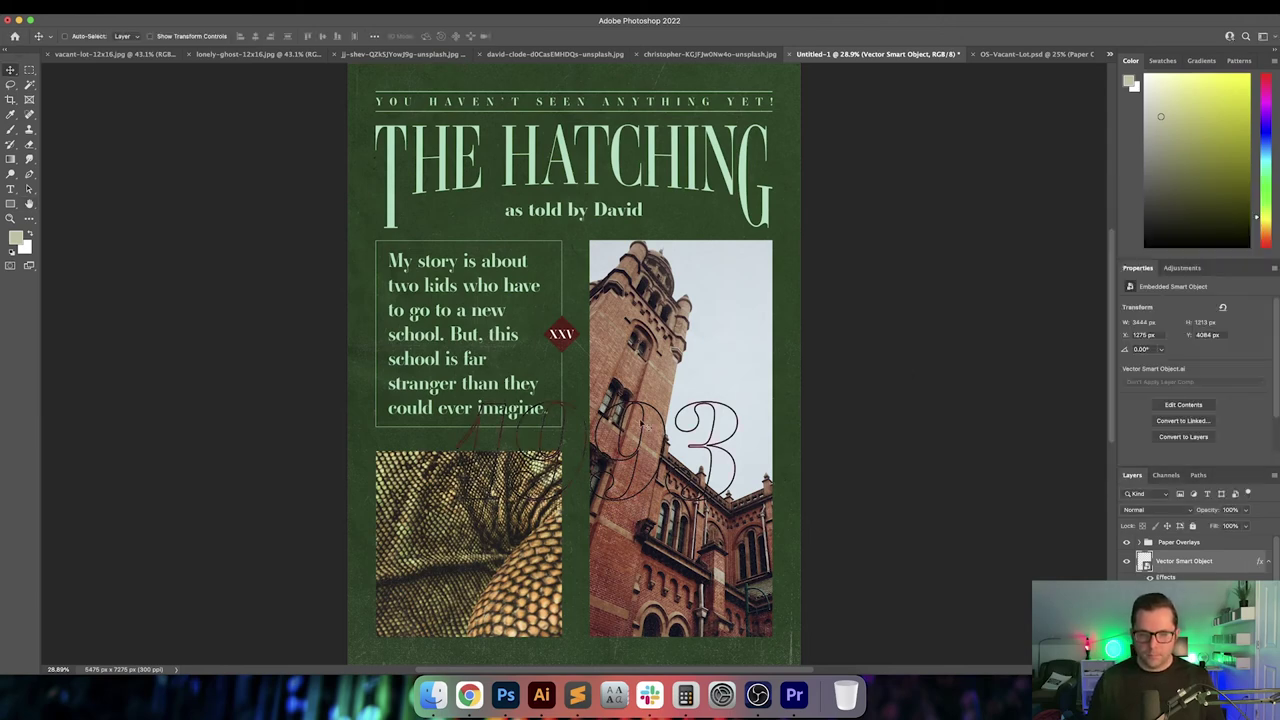
Move 1993 over the iguana photo's upper edge, flush with its left side, and set its Color Overlay to white #ffffff
{"action": "left_click_drag", "start_coordinate": [584, 467], "coordinate": [567, 490]}
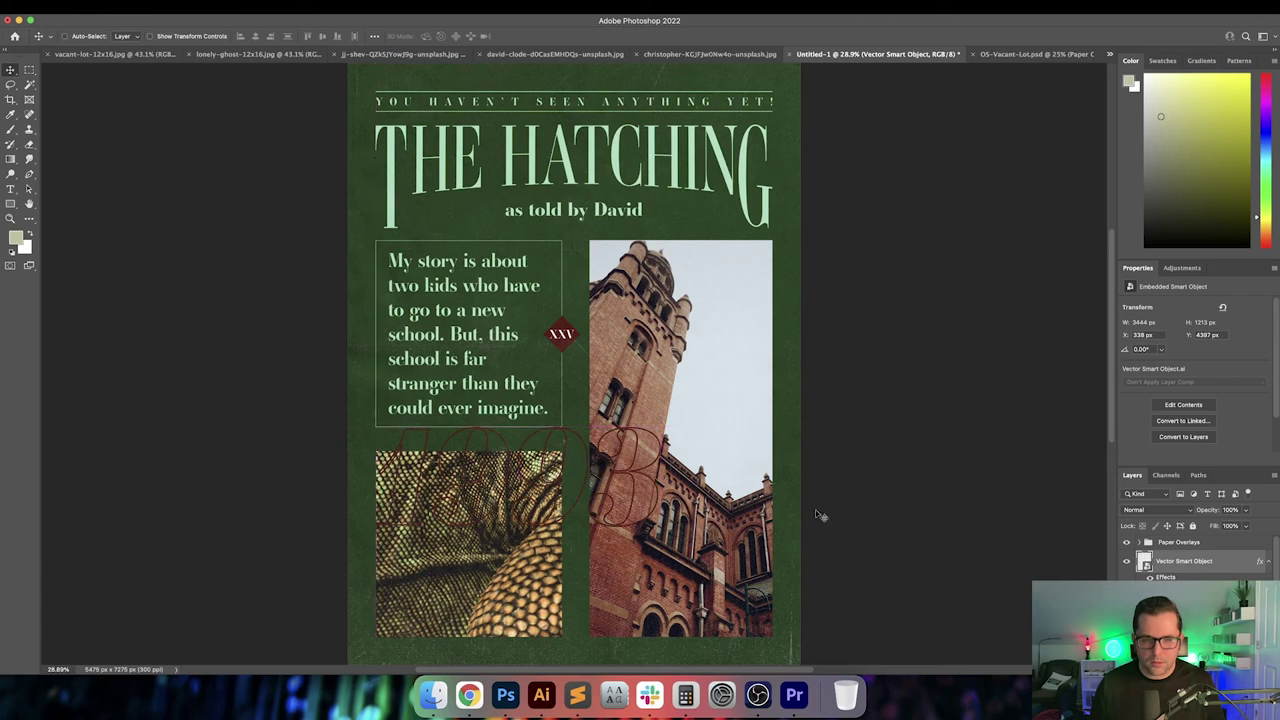
{"action": "double_click", "coordinate": [1240, 563]}
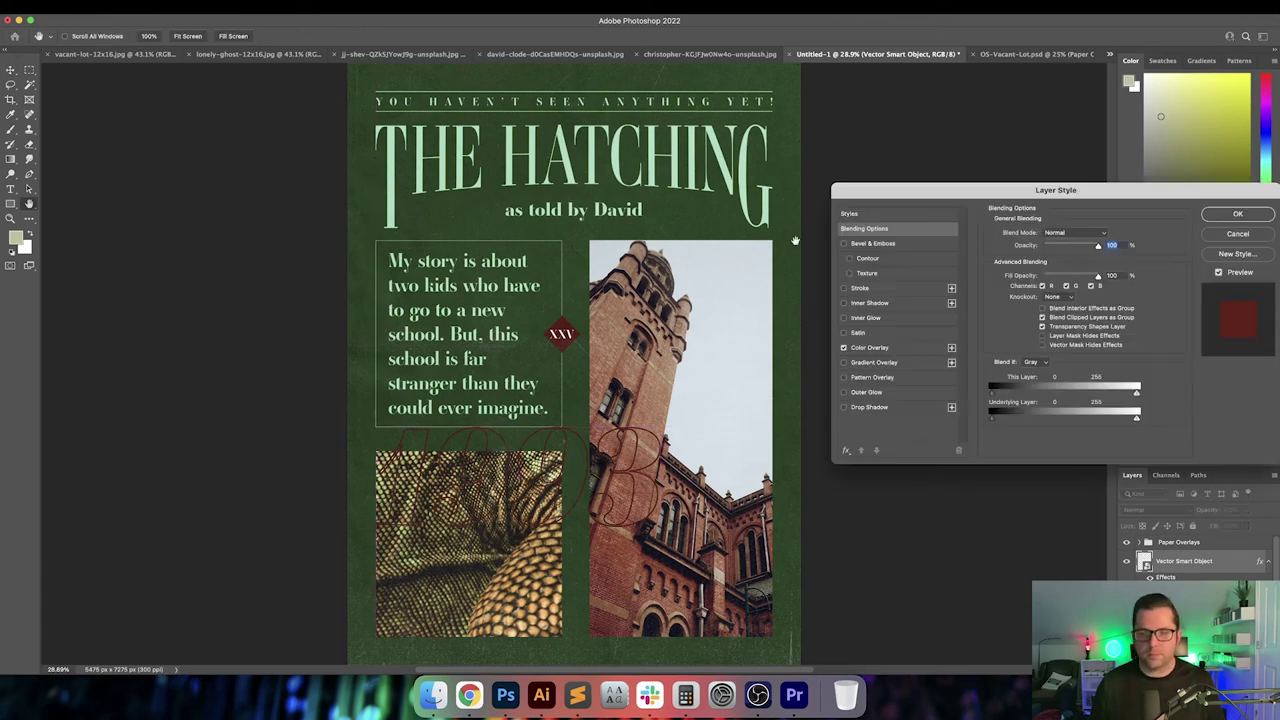
{"action": "left_click", "coordinate": [869, 347]}
{"action": "left_click", "coordinate": [1104, 234]}
{"action": "left_click", "coordinate": [890, 212]}
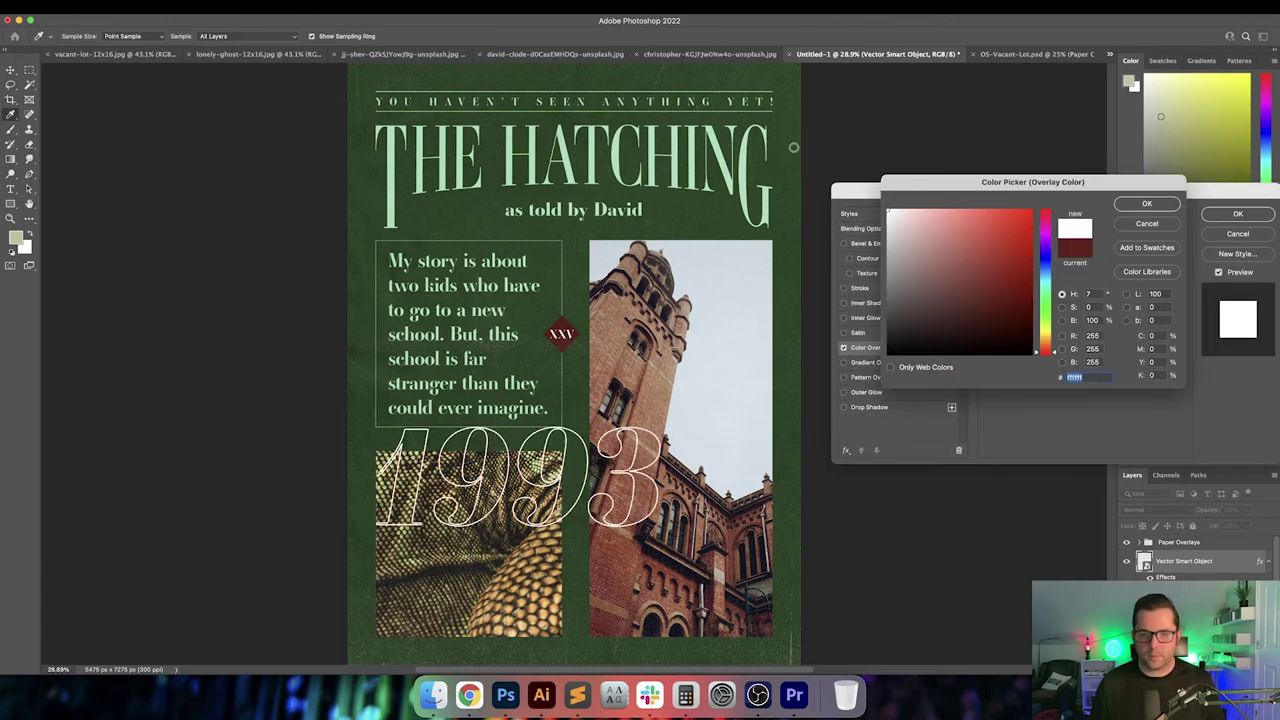
{"action": "key", "text": "Return"}
{"action": "key", "text": "Return"}
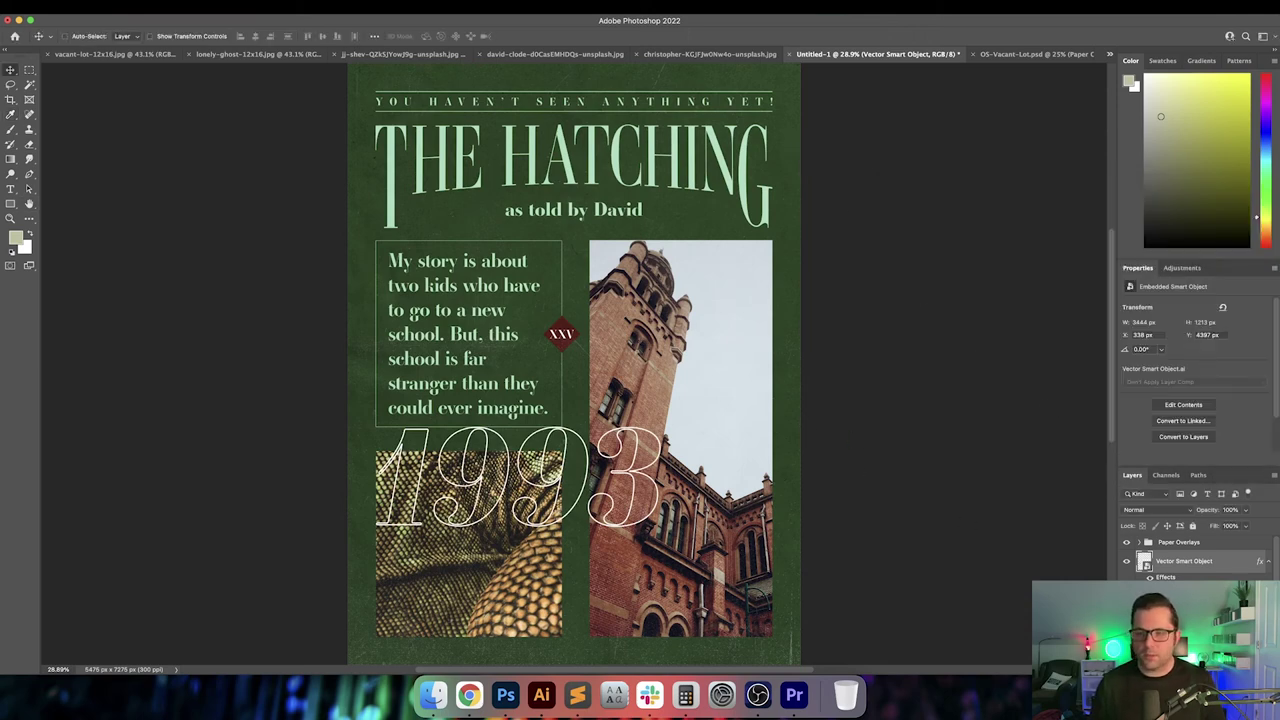
Copy the mint green #b2e2c9 from the title lettering's Color Overlay and reselect the 1993 layer
{"action": "key", "text": "super+g"}
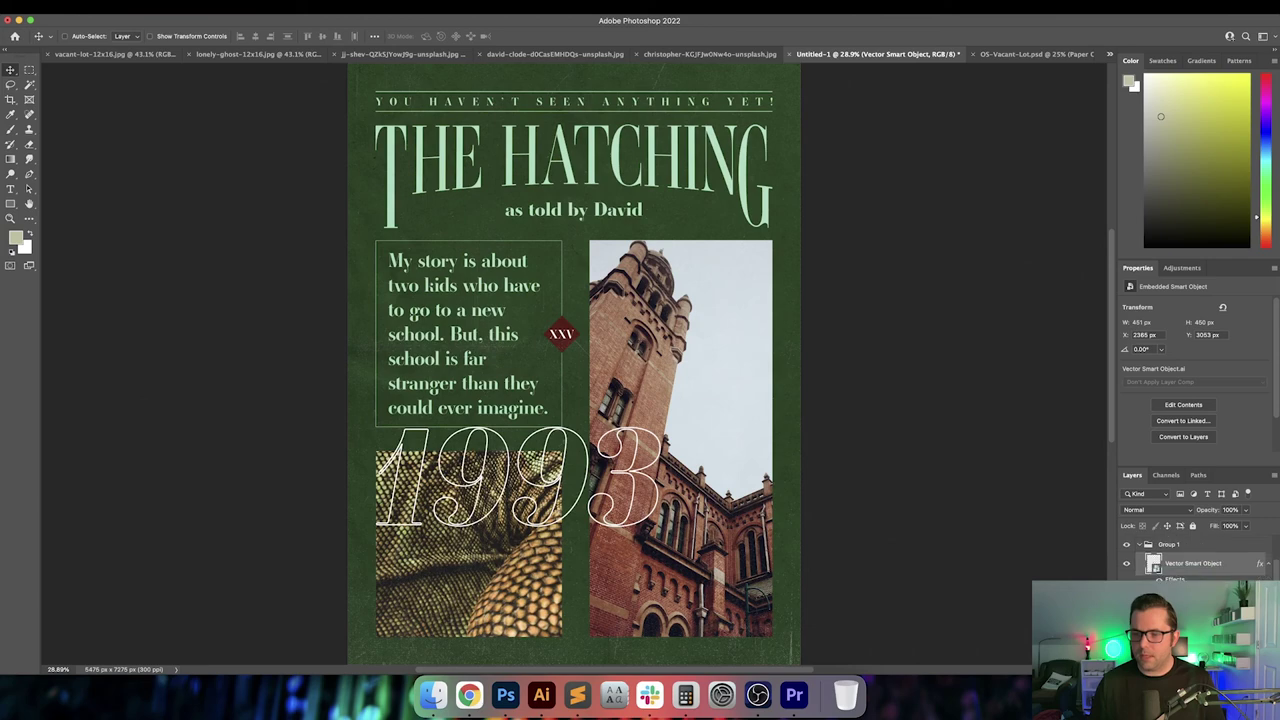
{"action": "double_click", "coordinate": [1220, 590]}
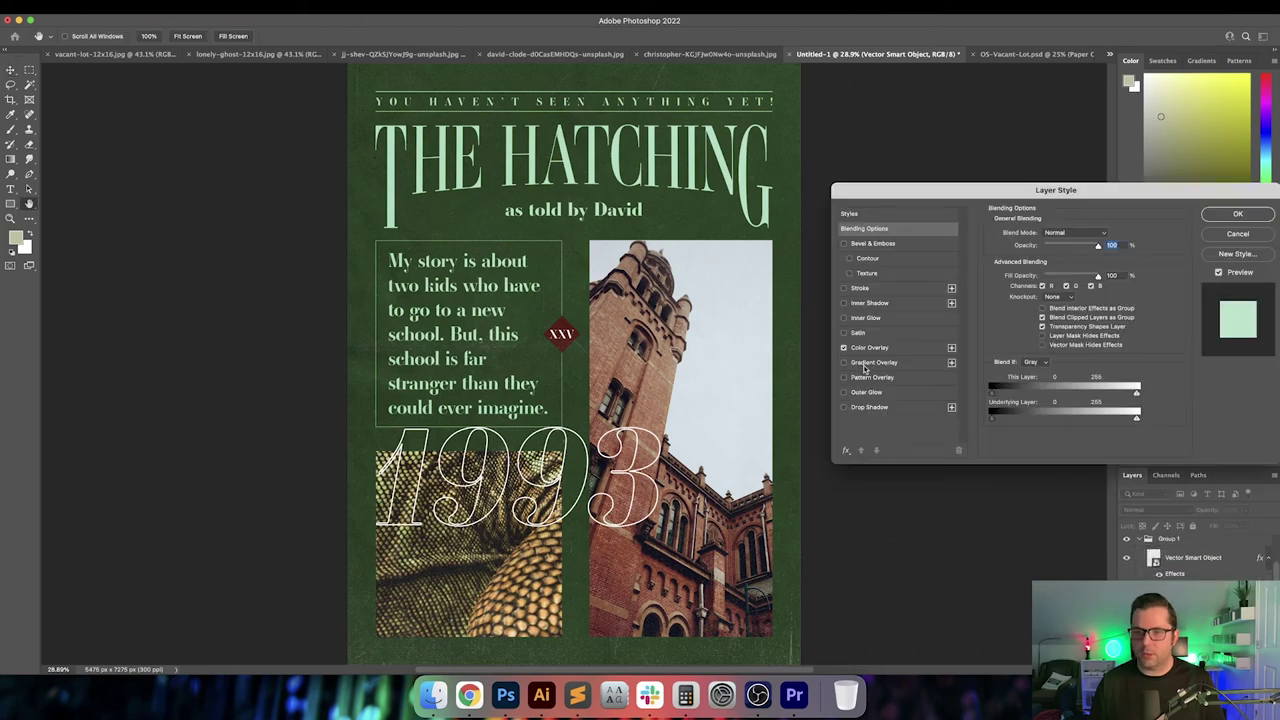
{"action": "left_click", "coordinate": [868, 347]}
{"action": "left_click", "coordinate": [1102, 240]}
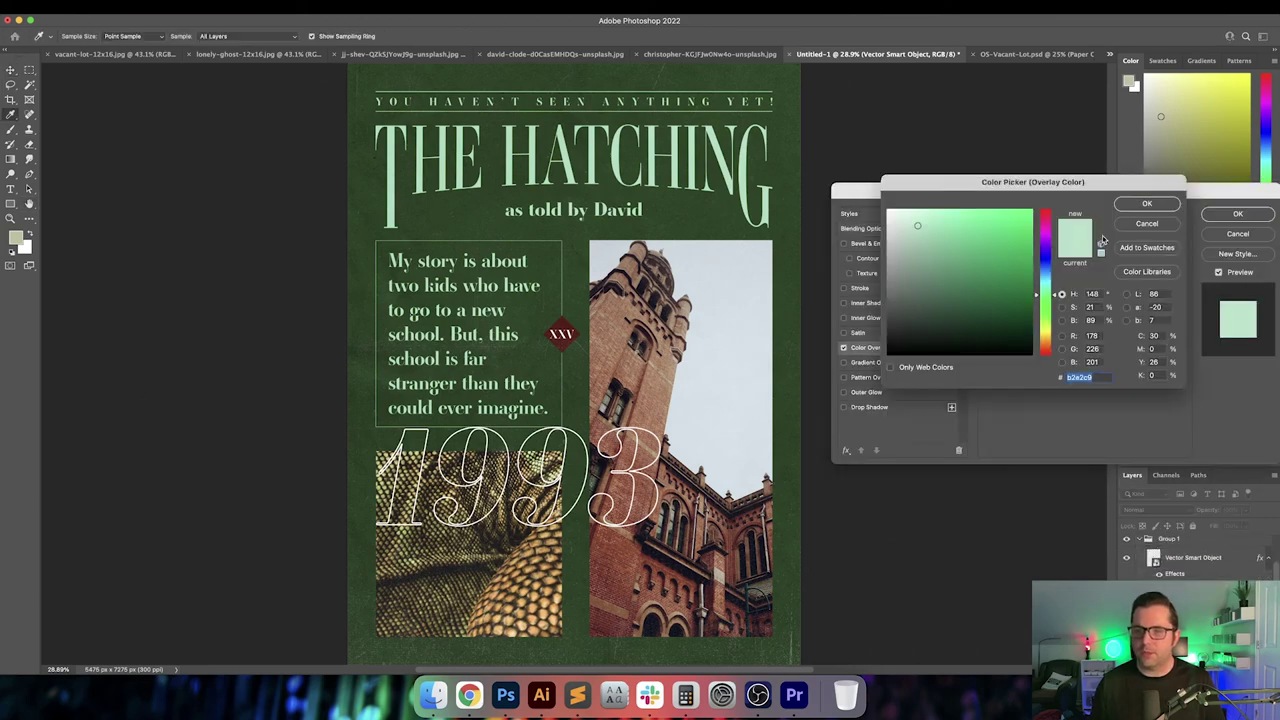
{"action": "key", "text": "Return"}
{"action": "key", "text": "Return"}
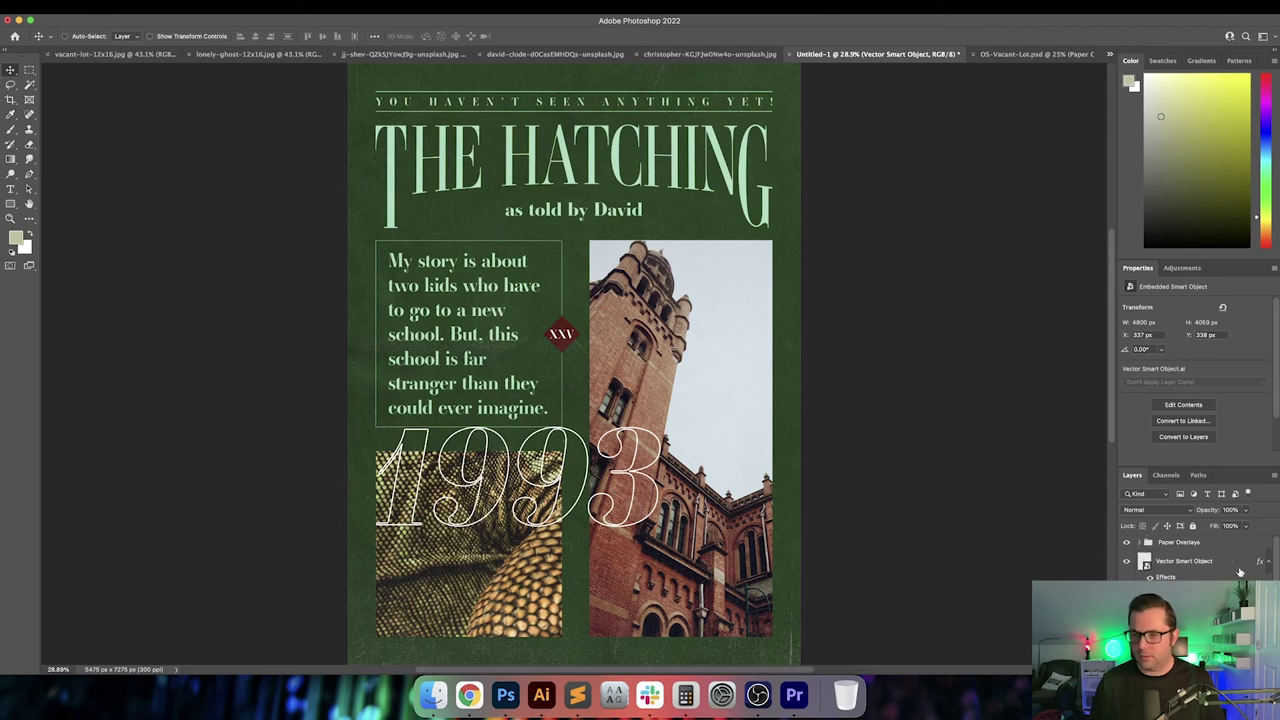
{"action": "left_click", "coordinate": [1216, 564]}
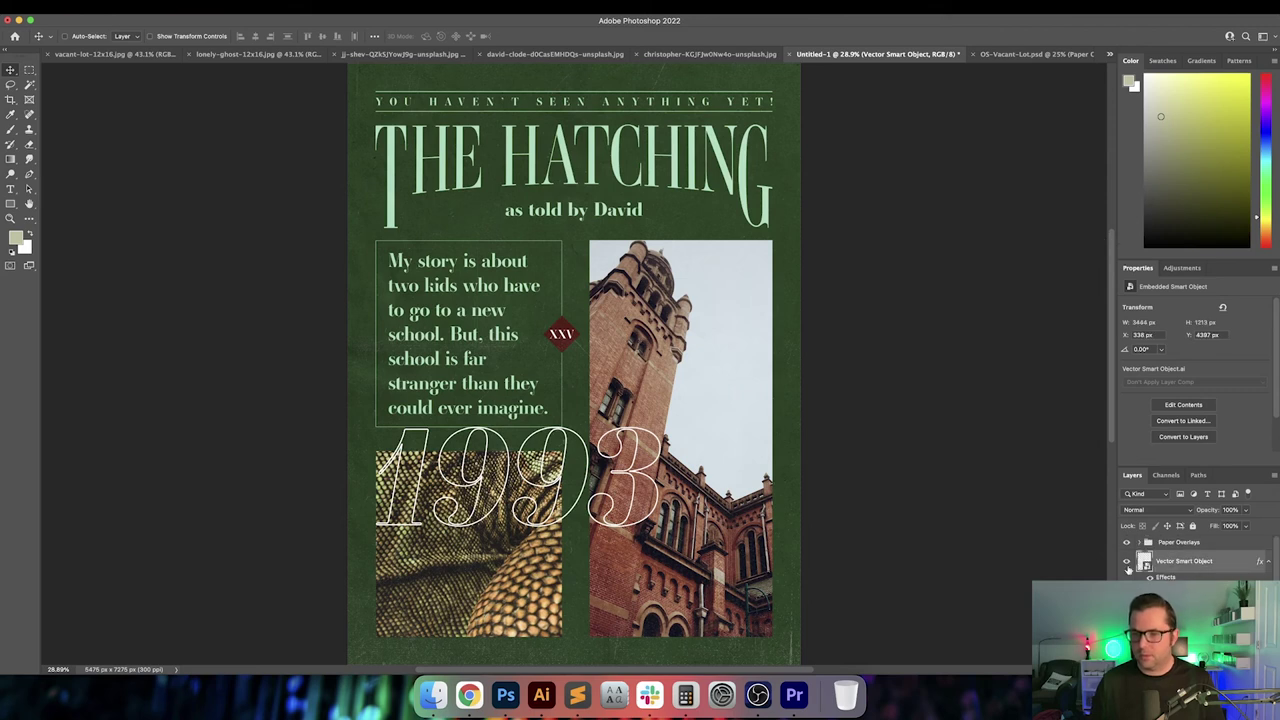
Set the 1993 lettering's Color Overlay to the title's mint green #b2e2c9
{"action": "double_click", "coordinate": [1221, 567]}
{"action": "left_click", "coordinate": [885, 350]}
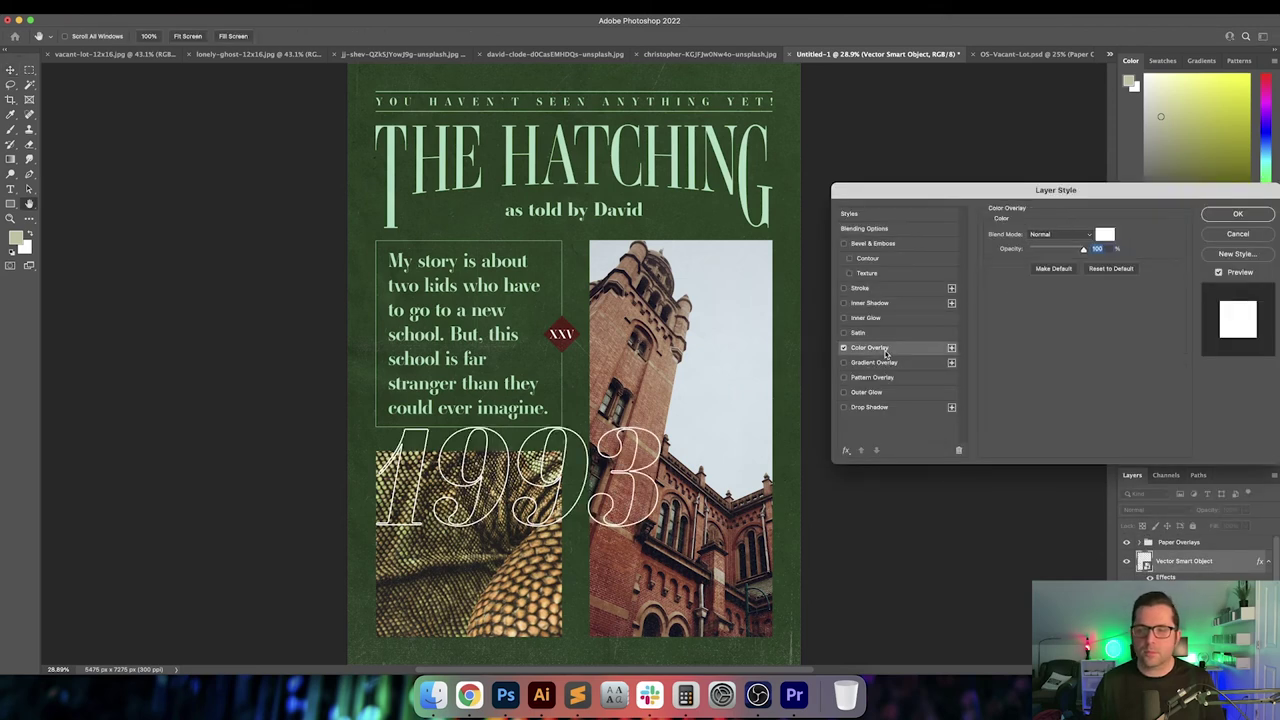
{"action": "left_click", "coordinate": [1106, 234]}
{"action": "key", "text": "Return"}
{"action": "key", "text": "Return"}
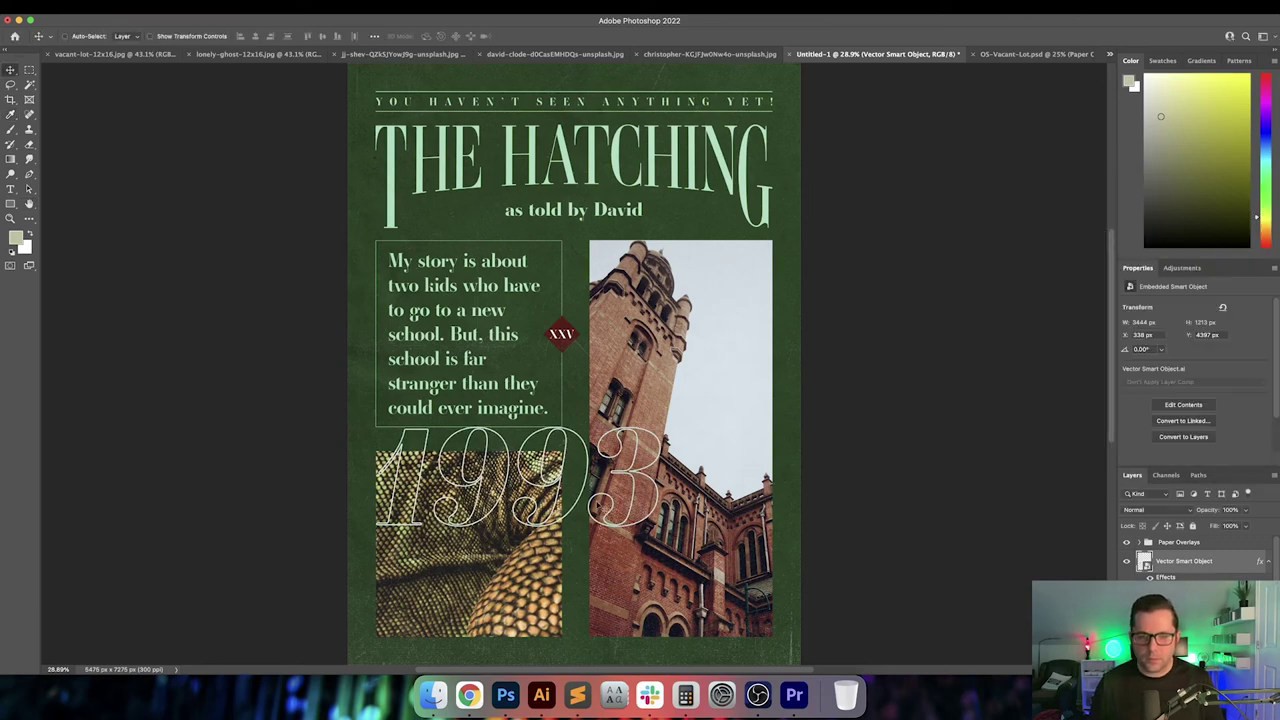
Move 1993 straight down over the lower part of the iguana photo, to Y 5209 px
{"action": "left_click_drag", "start_coordinate": [565, 482], "coordinate": [601, 529]}
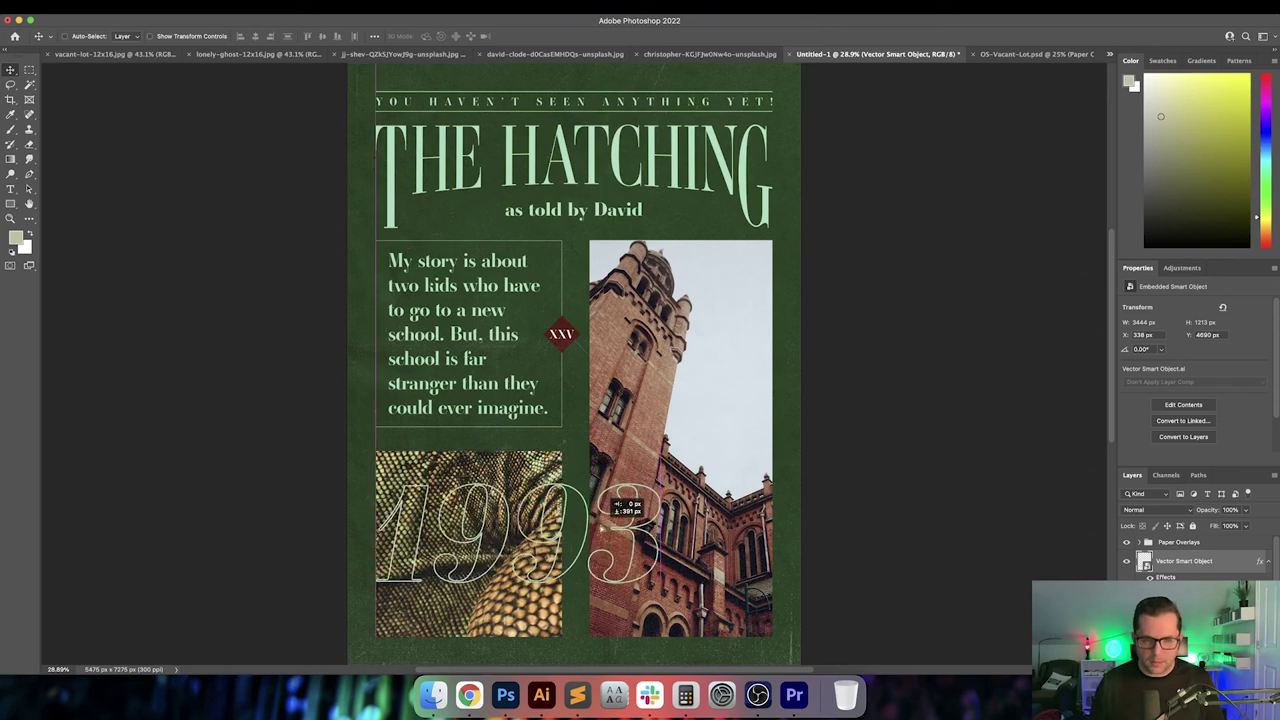
{"action": "key", "text": "shift+Down"}
{"action": "key", "text": "shift+Down"}
{"action": "key", "text": "shift+Down"}
{"action": "key", "text": "shift+Down"}
{"action": "key", "text": "shift+Down"}
{"action": "key", "text": "shift+Down"}
{"action": "key", "text": "shift+Down"}
{"action": "key", "text": "shift+Down"}
{"action": "key", "text": "shift+Down"}
{"action": "key", "text": "shift+Down"}
{"action": "key", "text": "shift+Down"}
{"action": "key", "text": "shift+Down"}
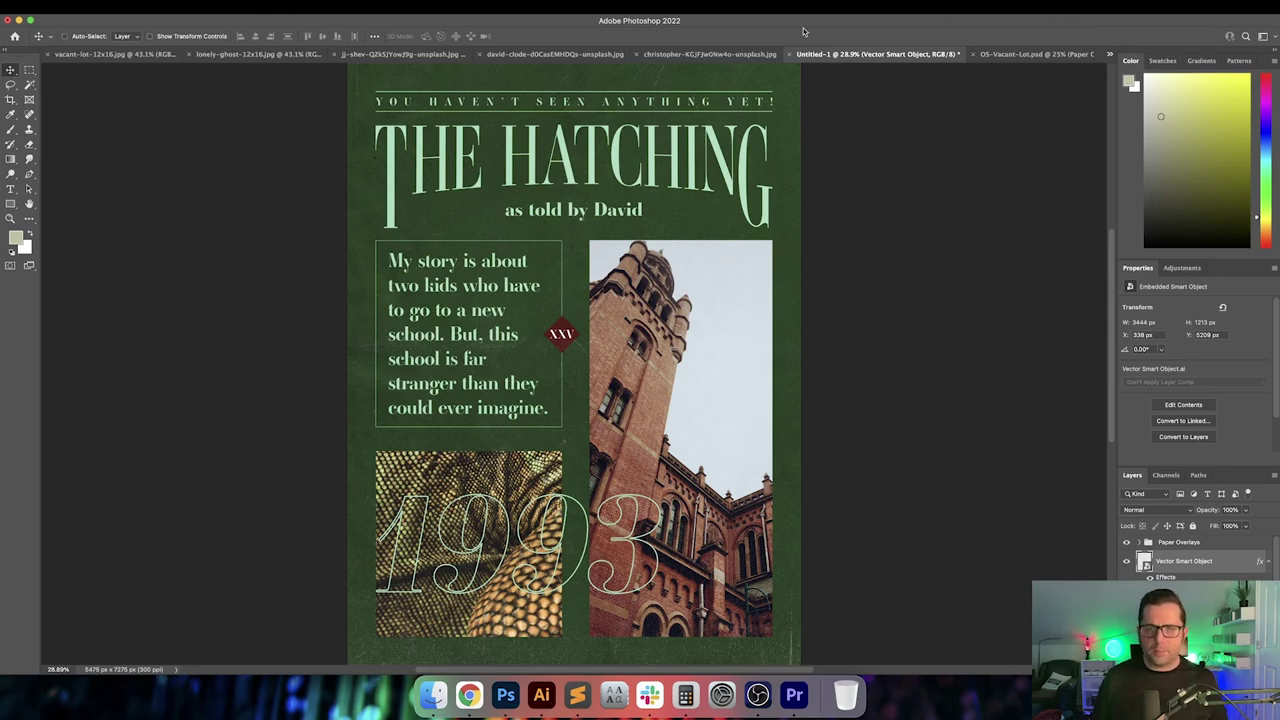
Examine the layer names and order in OS-Vacant-Lot.psd, then return to The Hatching document
{"action": "left_click", "coordinate": [1030, 54]}
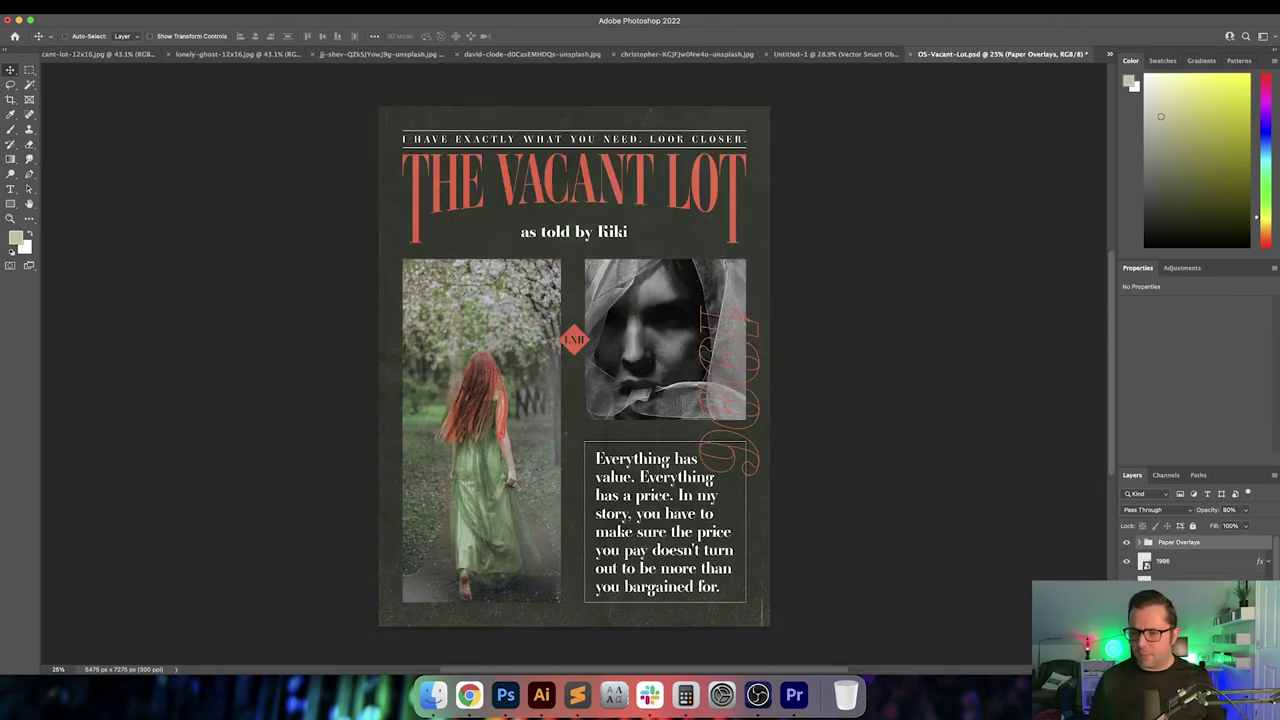
{"action": "scroll", "coordinate": [1274, 578], "scroll_direction": "down", "scroll_amount": 2}
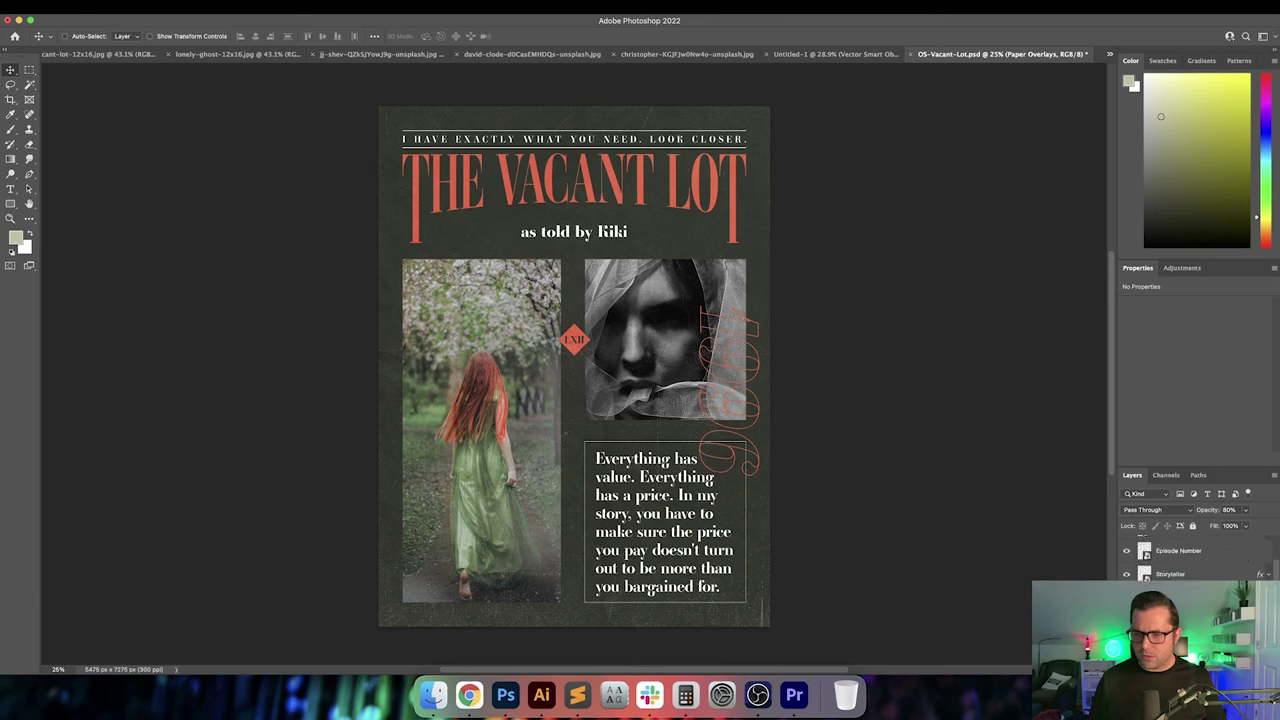
{"action": "scroll", "coordinate": [1200, 560], "scroll_direction": "down", "scroll_amount": 2}
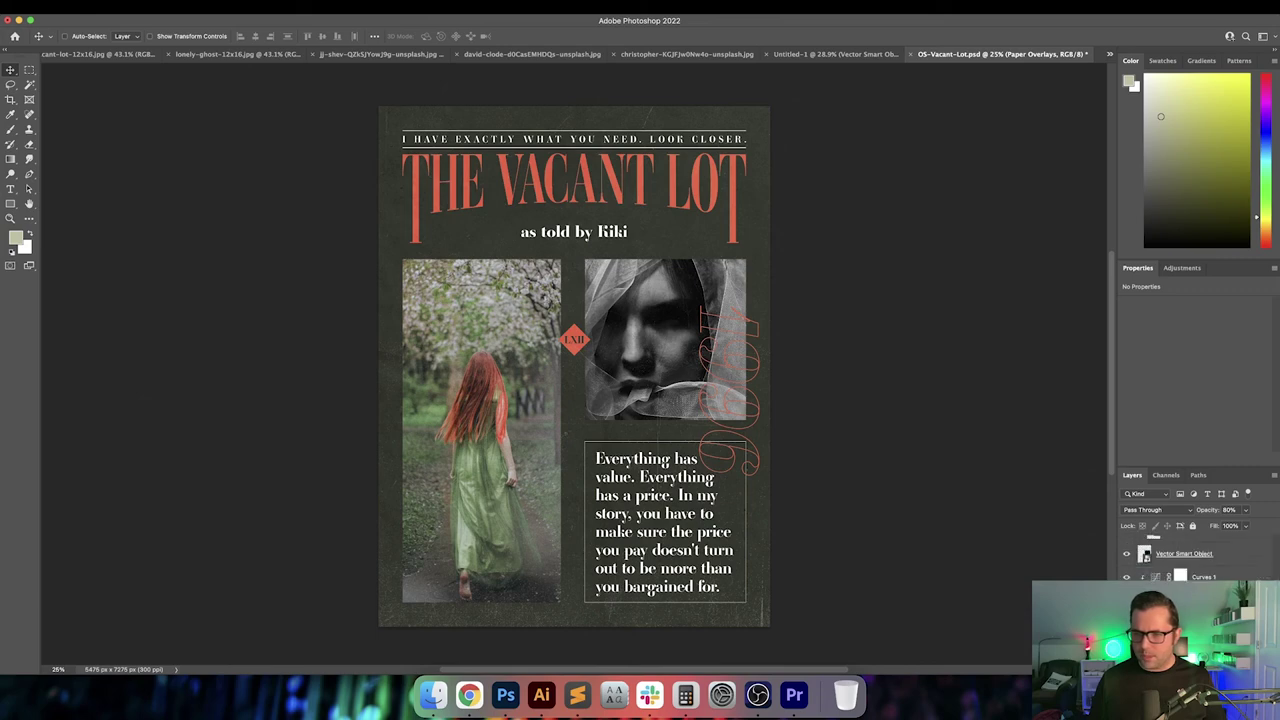
{"action": "left_click", "coordinate": [805, 54]}
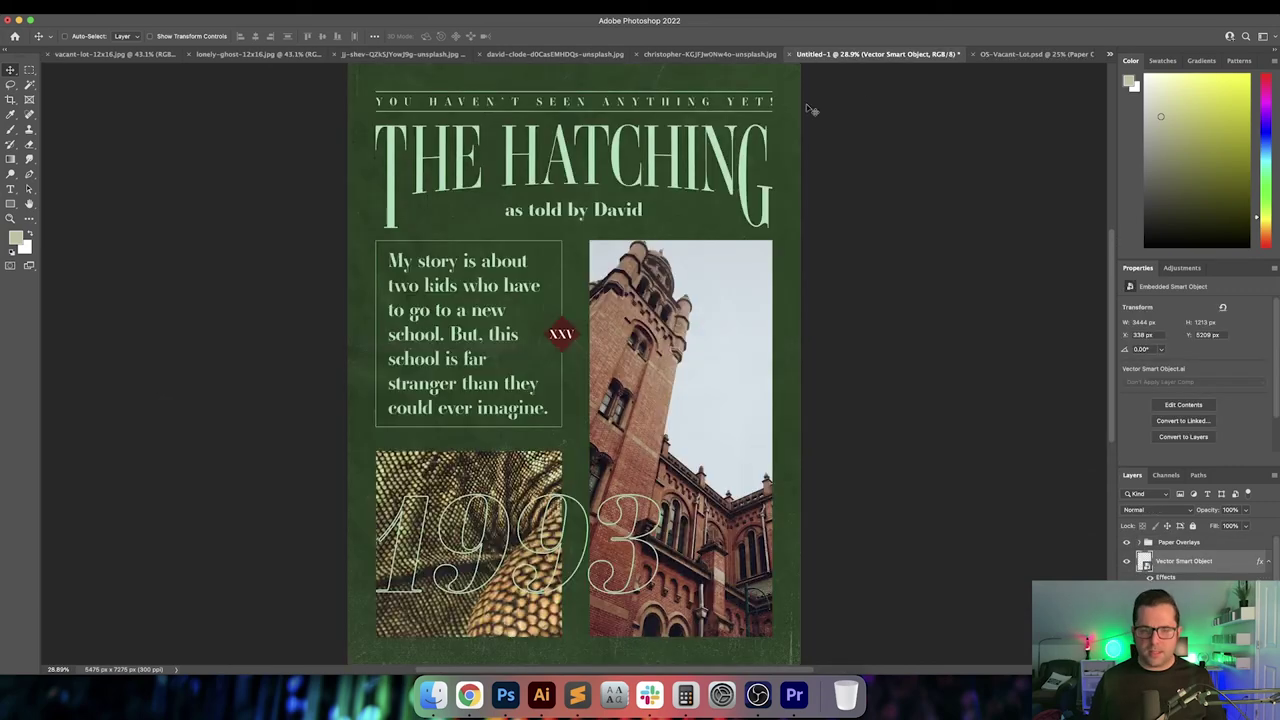
Rename the 1993 lettering's layer as Year
{"action": "scroll", "coordinate": [562, 462], "scroll_direction": "up", "scroll_amount": 3}
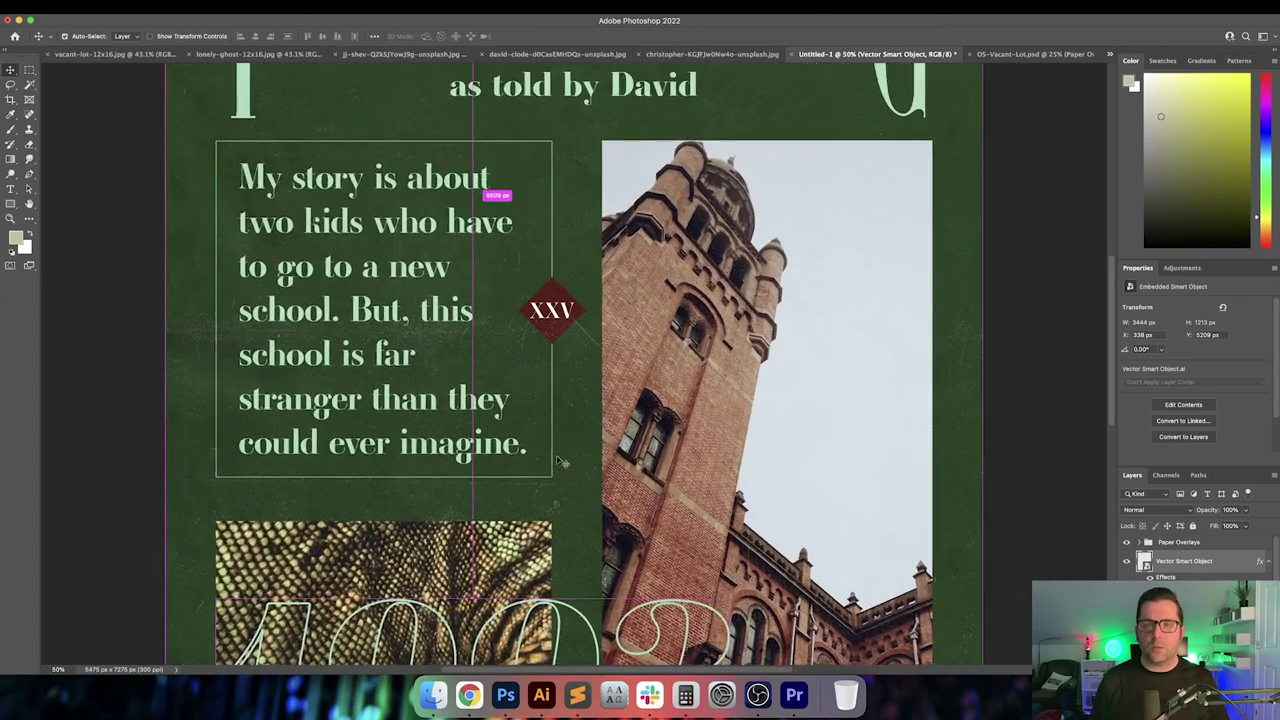
{"action": "scroll", "coordinate": [562, 462], "scroll_direction": "up", "scroll_amount": 3}
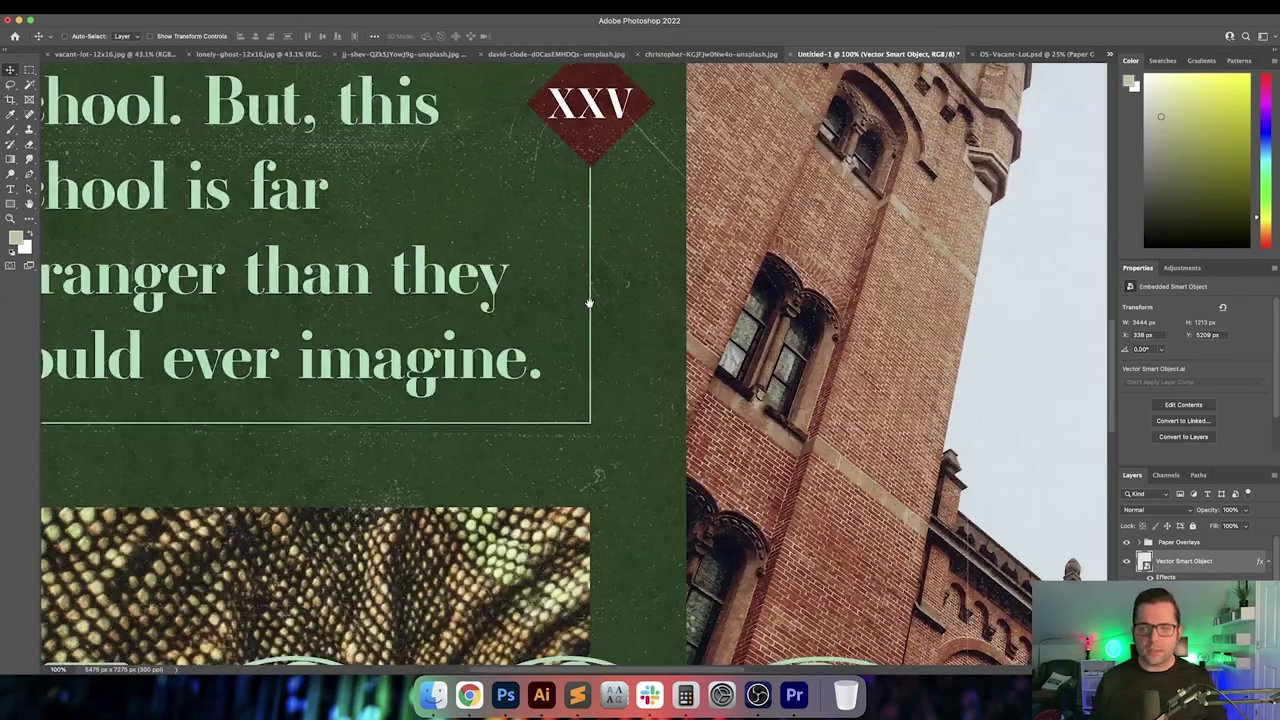
{"action": "scroll", "coordinate": [589, 303], "scroll_direction": "down", "scroll_amount": 10}
{"action": "scroll", "coordinate": [589, 303], "scroll_direction": "left", "scroll_amount": 5}
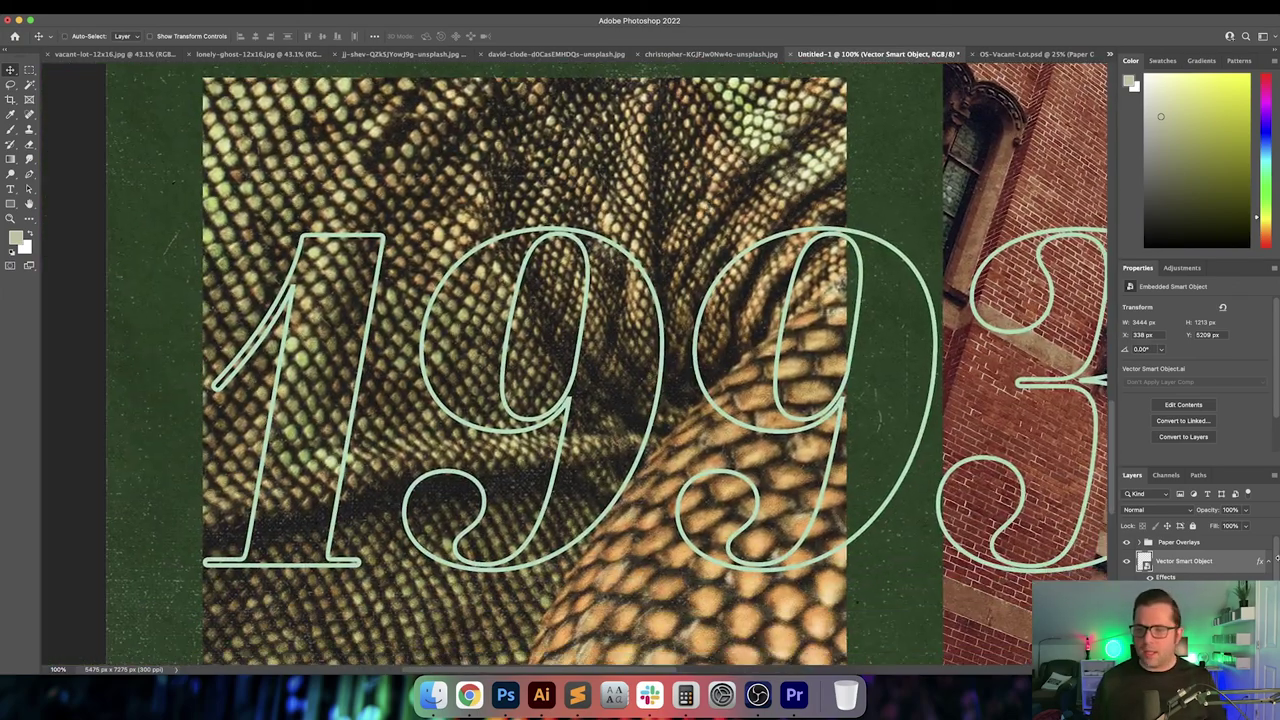
{"action": "key", "text": "alt+["}
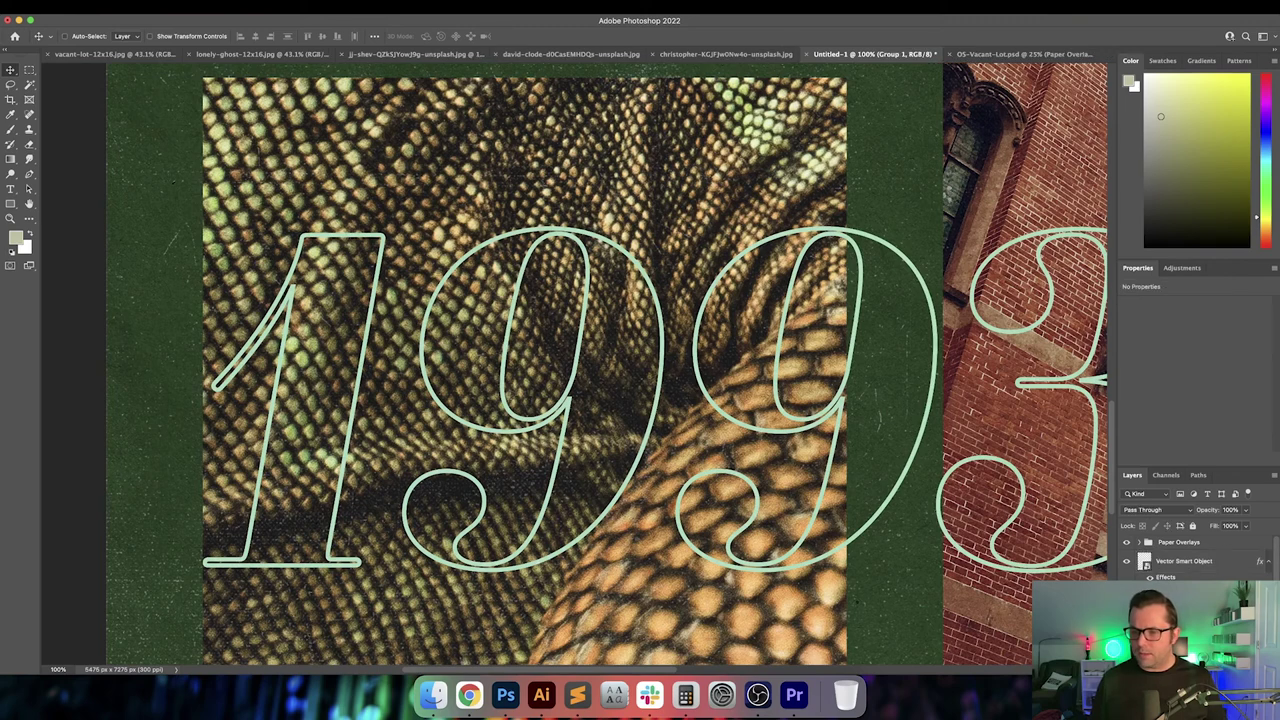
{"action": "left_click", "coordinate": [1210, 562]}
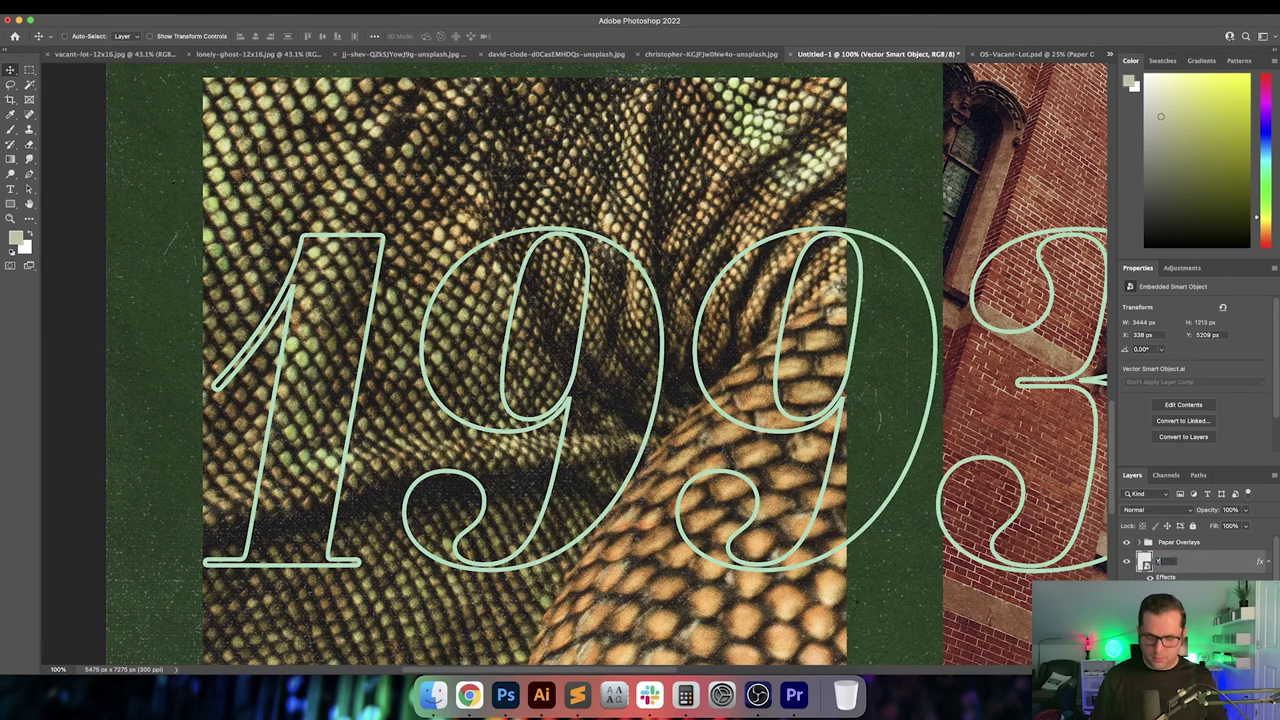
{"action": "type", "text": "Year"}
{"action": "key", "text": "Return"}
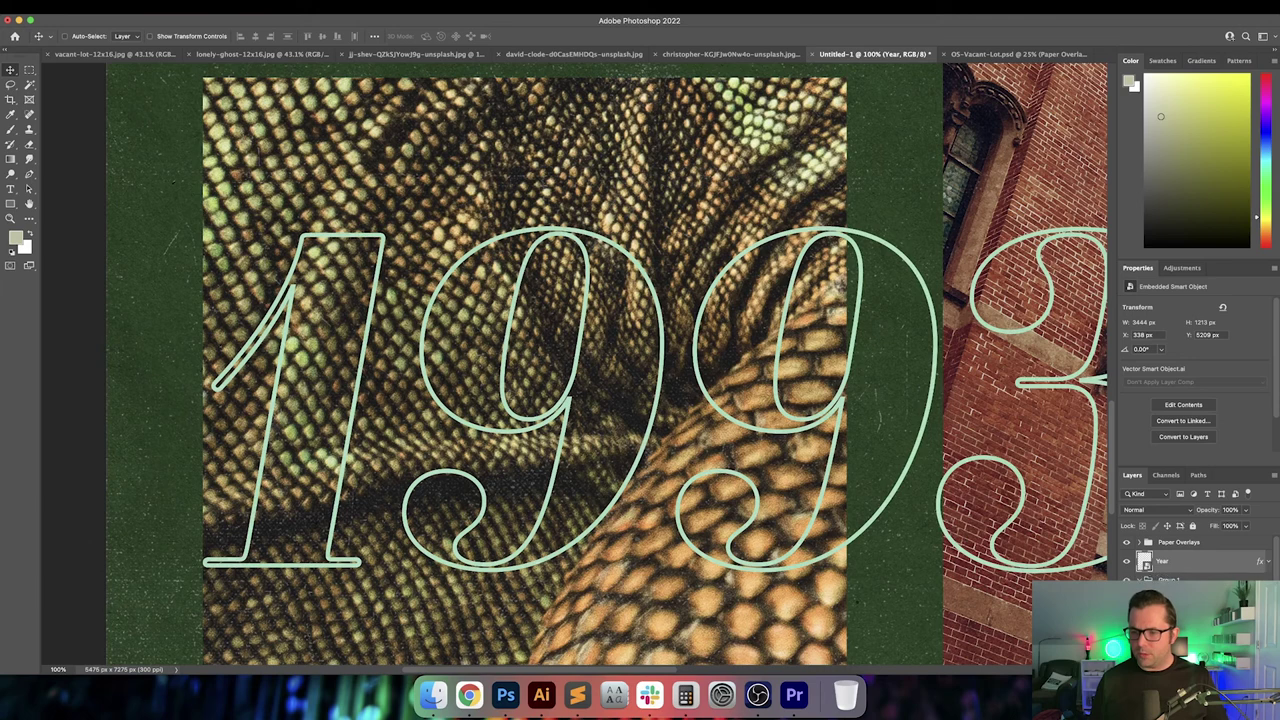
Rename the XXV diamond's group as Episode # and the title lettering's smart object as Artwork
{"action": "left_click", "coordinate": [1190, 600]}
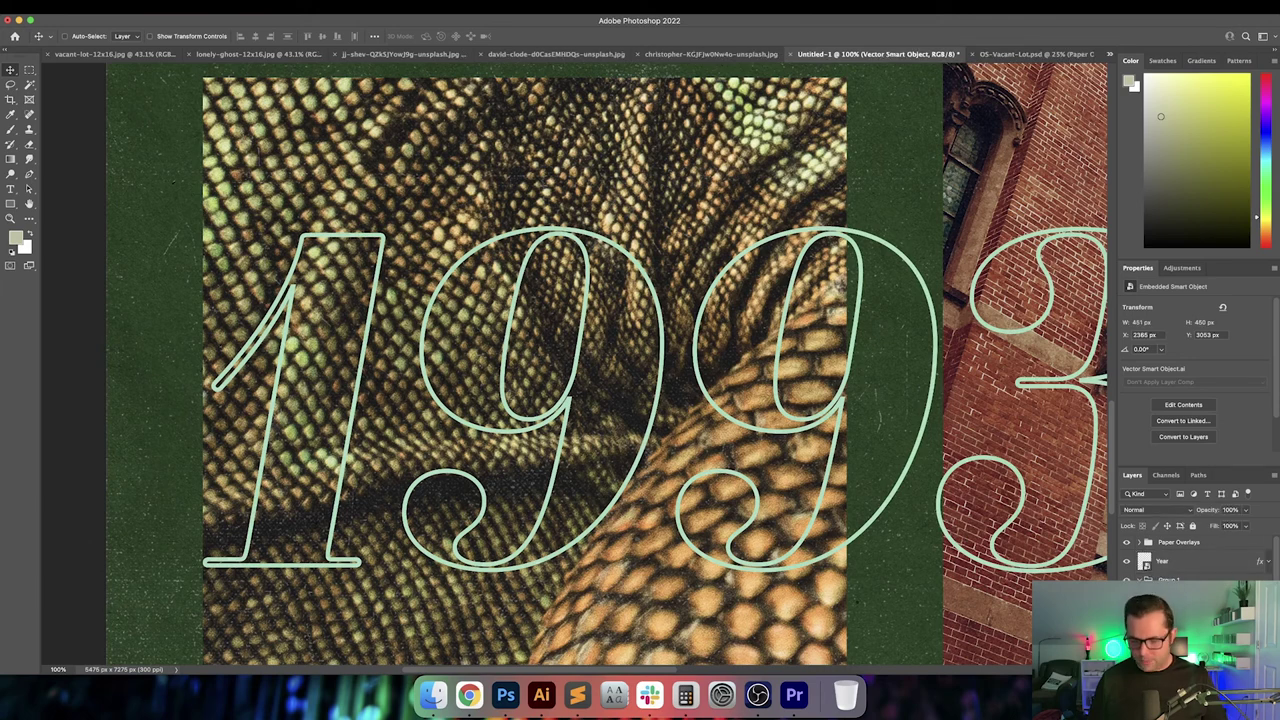
{"action": "key", "text": "super+0"}
{"action": "key", "text": "alt+bracketleft"}
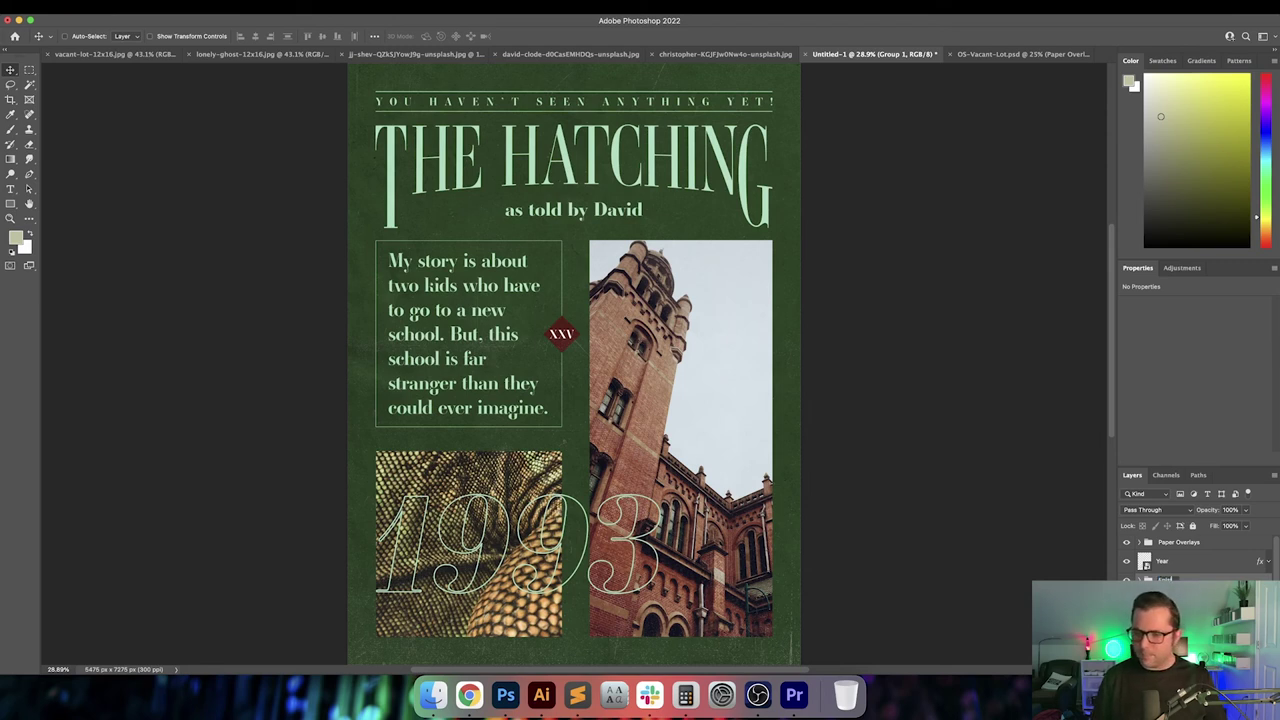
{"action": "key", "text": "alt+bracketleft"}
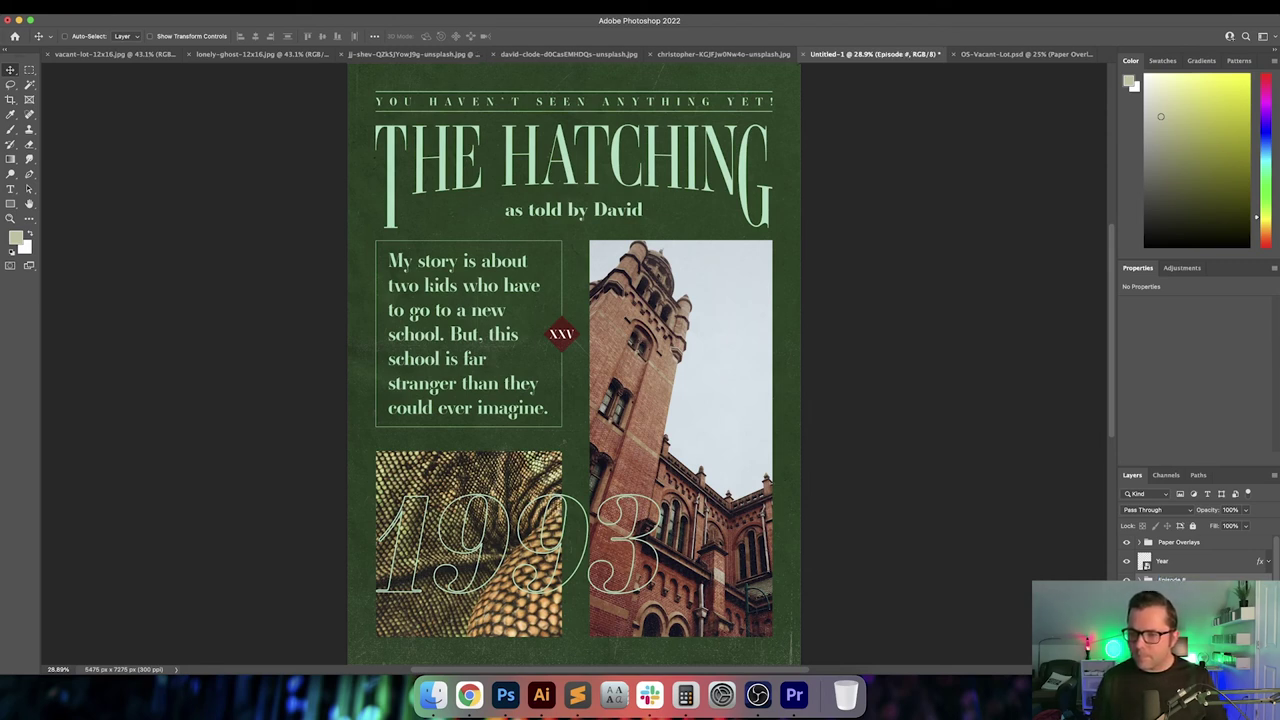
{"action": "key", "text": "alt+bracketleft"}
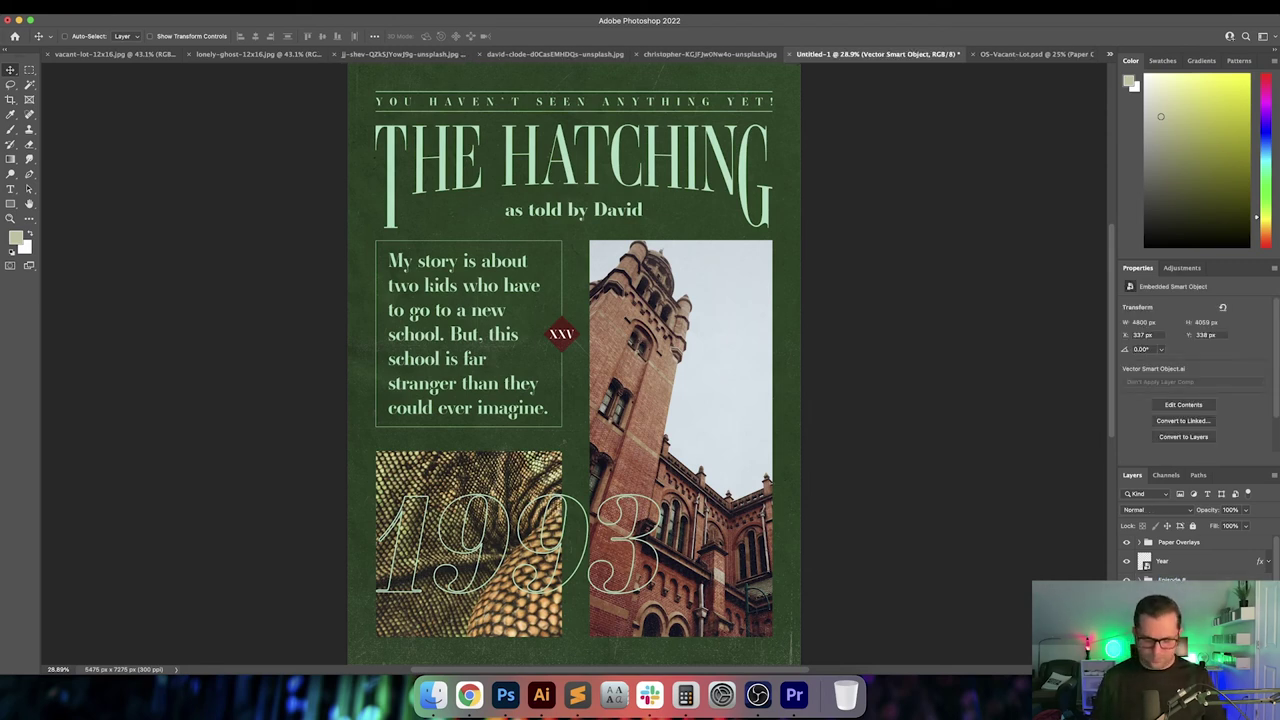
{"action": "key", "text": "alt+bracketleft"}
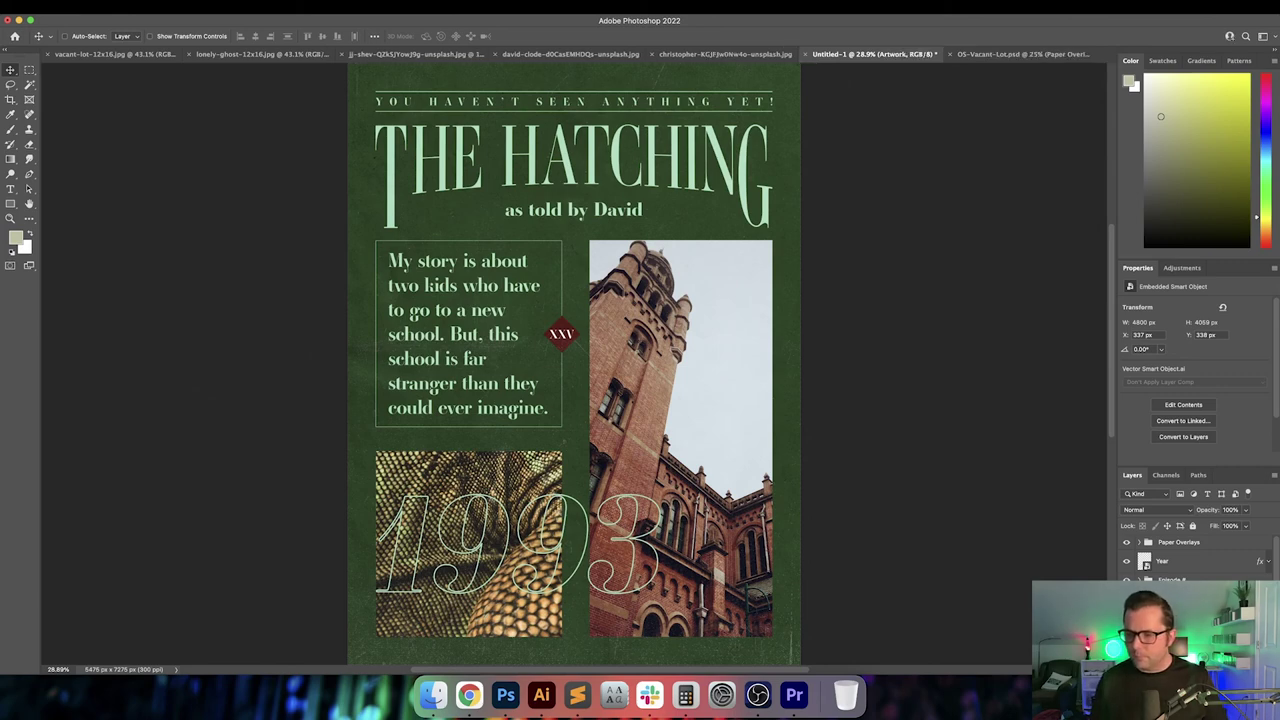
Create a new layer named Grain directly above the iguana photo, clipped to the photo's frame
{"action": "key", "text": "alt+bracketleft"}
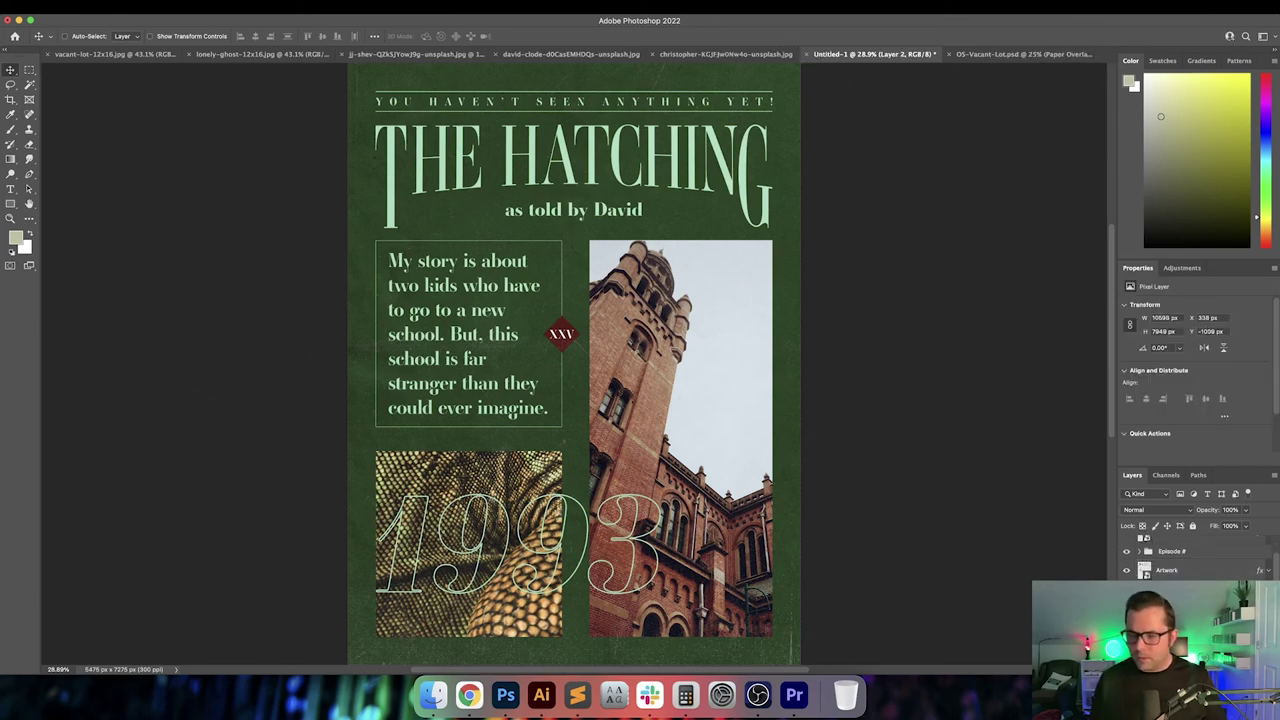
{"action": "key", "text": "super+plus"}
{"action": "key", "text": "super+equal"}
{"action": "key", "text": "super+equal"}
{"action": "key", "text": "super+equal"}
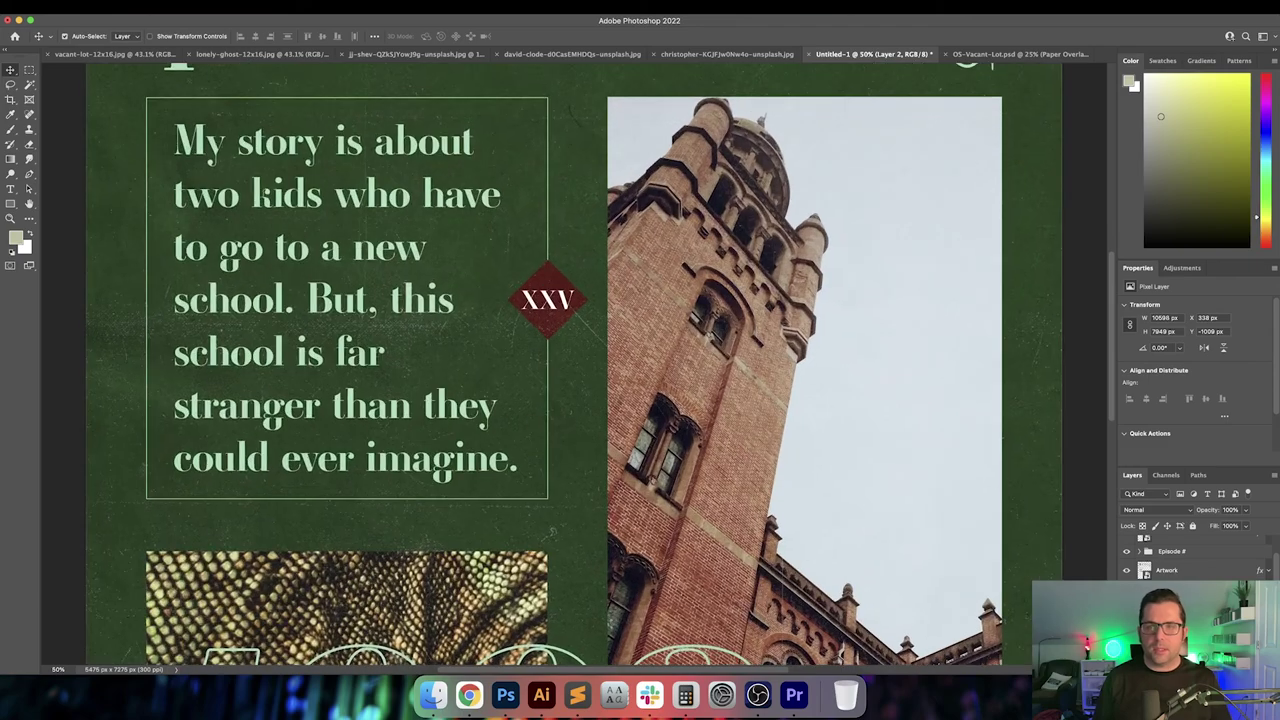
{"action": "key", "text": "super+minus"}
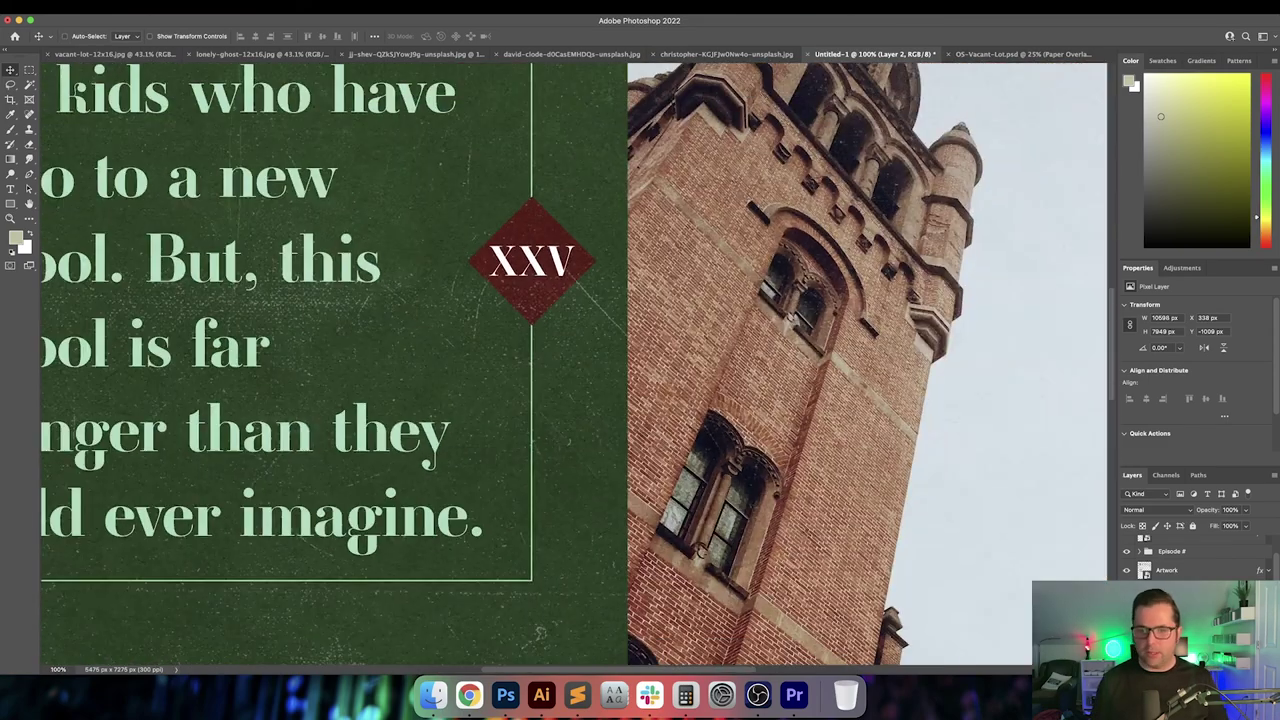
{"action": "scroll", "coordinate": [793, 277], "scroll_direction": "down", "scroll_amount": 10}
{"action": "scroll", "coordinate": [793, 277], "scroll_direction": "right", "scroll_amount": 2}
{"action": "scroll", "coordinate": [793, 277], "scroll_direction": "down", "scroll_amount": 1}
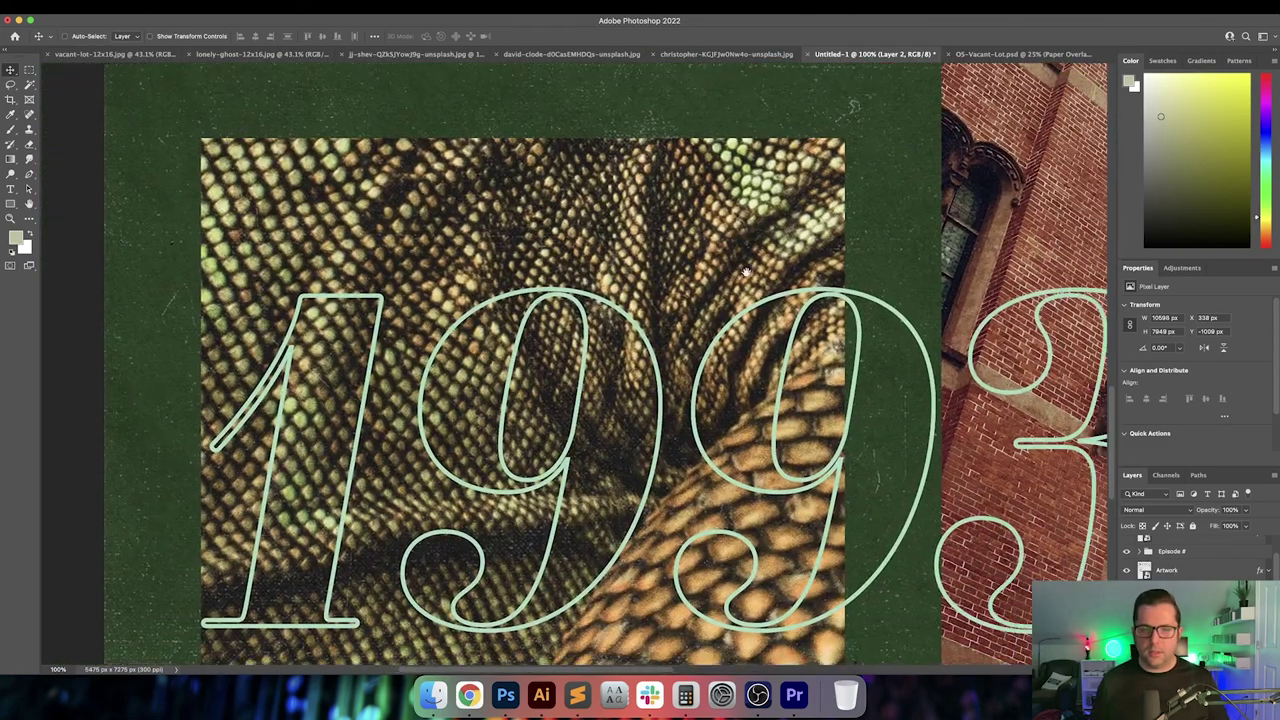
{"action": "key", "text": "a"}
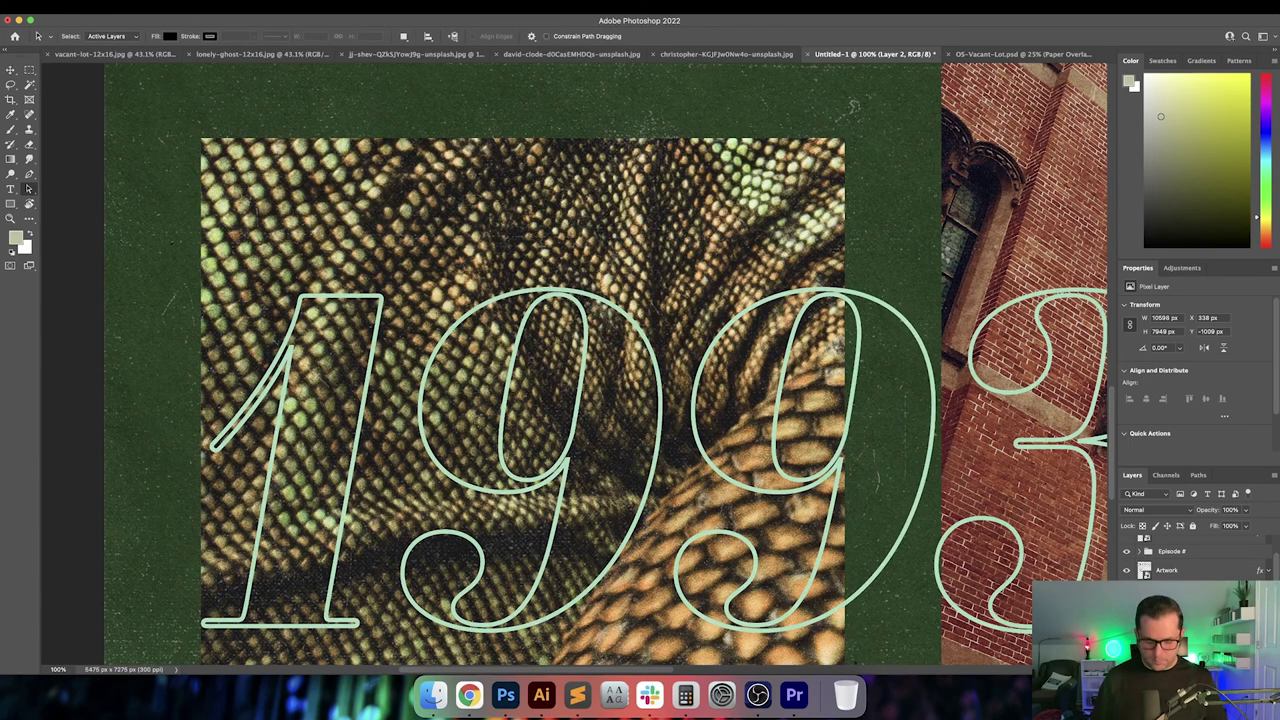
{"action": "key", "text": "super+shift+n"}
{"action": "type", "text": "Grain"}
{"action": "key", "text": "Return"}
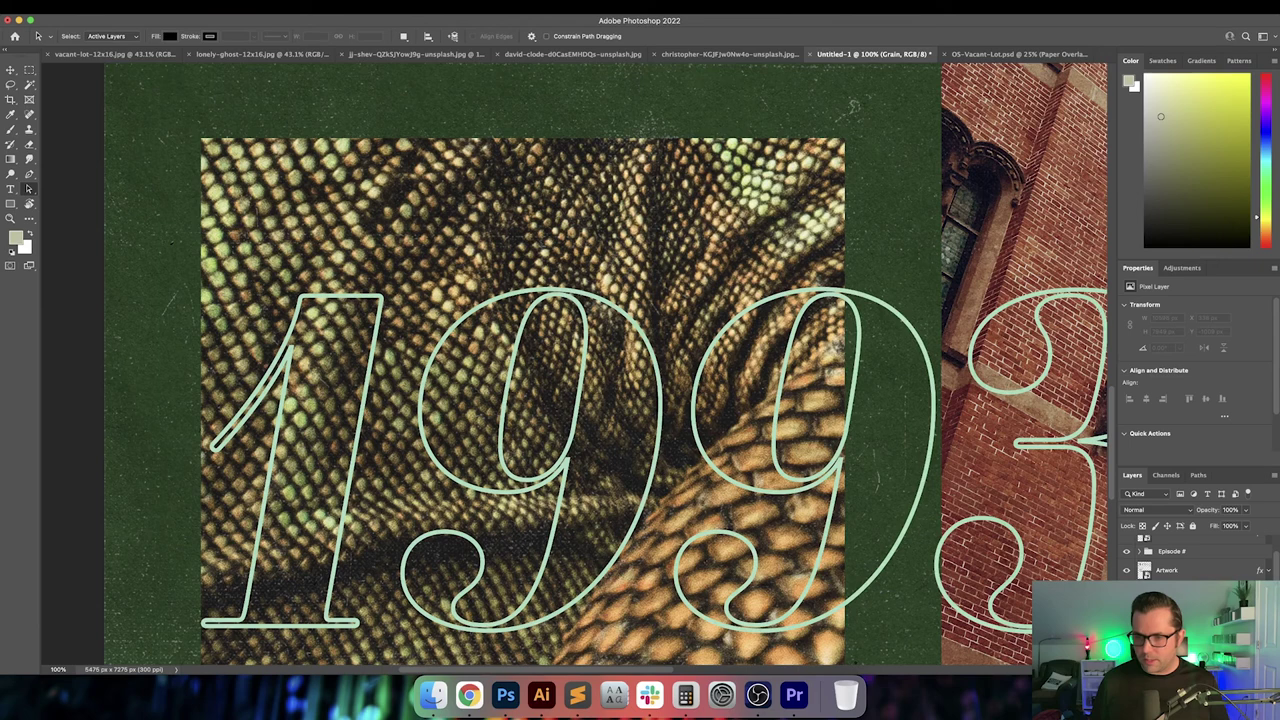
Reset the foreground and background colours to default and fill the Grain layer with mid-gray
{"action": "key", "text": "d"}
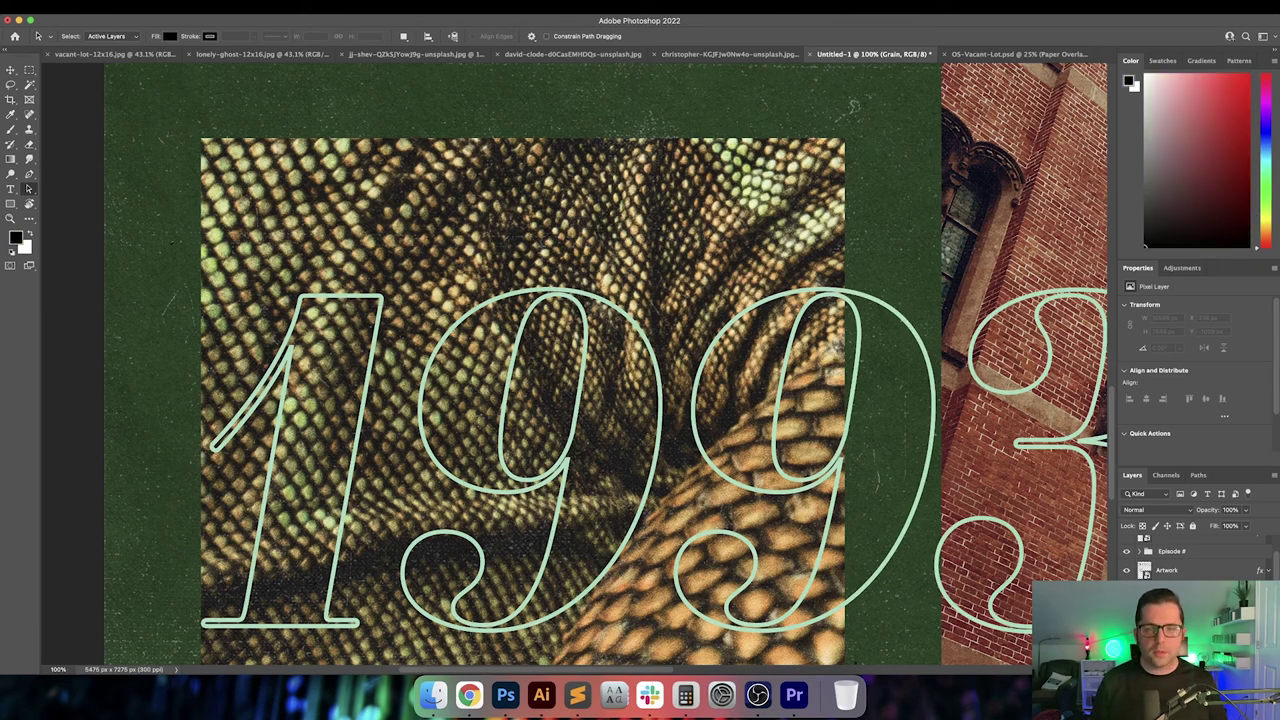
{"action": "key", "text": "shift+BackSpace"}
{"action": "key", "text": "Return"}
{"action": "key", "text": "a"}
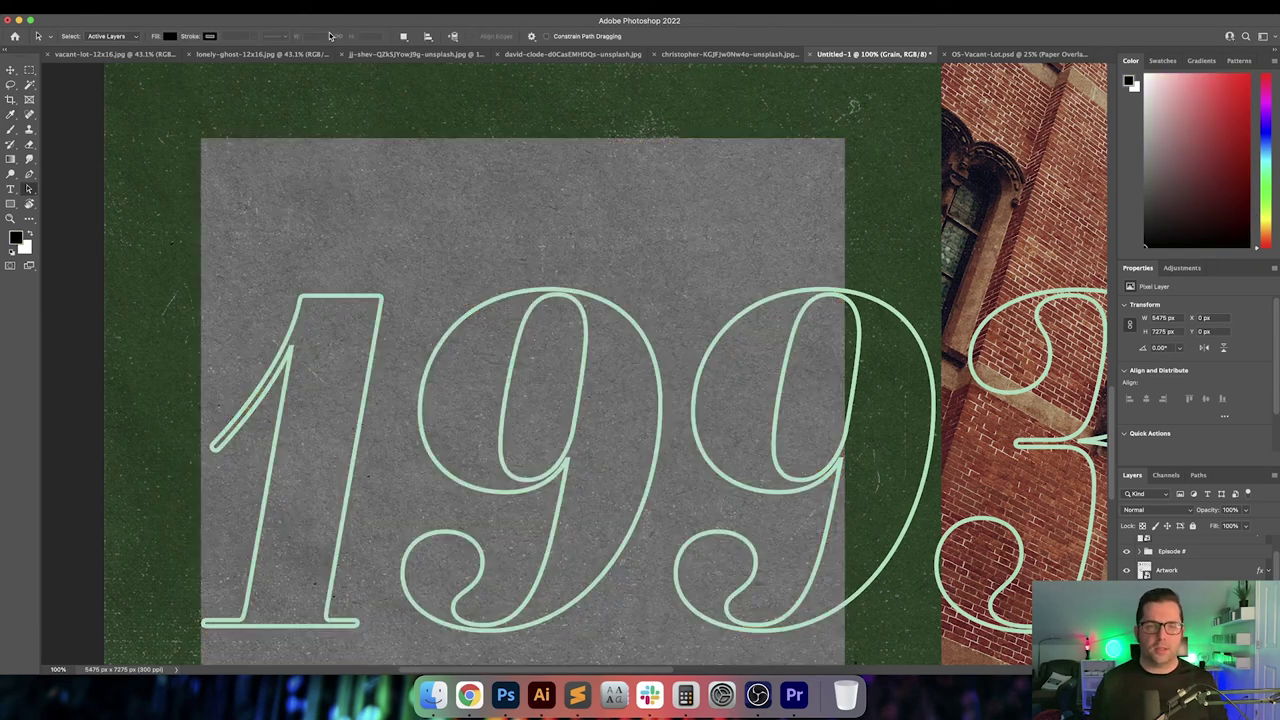
Start the Camera Raw Filter on the Grain layer and set the Grain amount to 75
{"action": "left_click", "coordinate": [272, 8]}
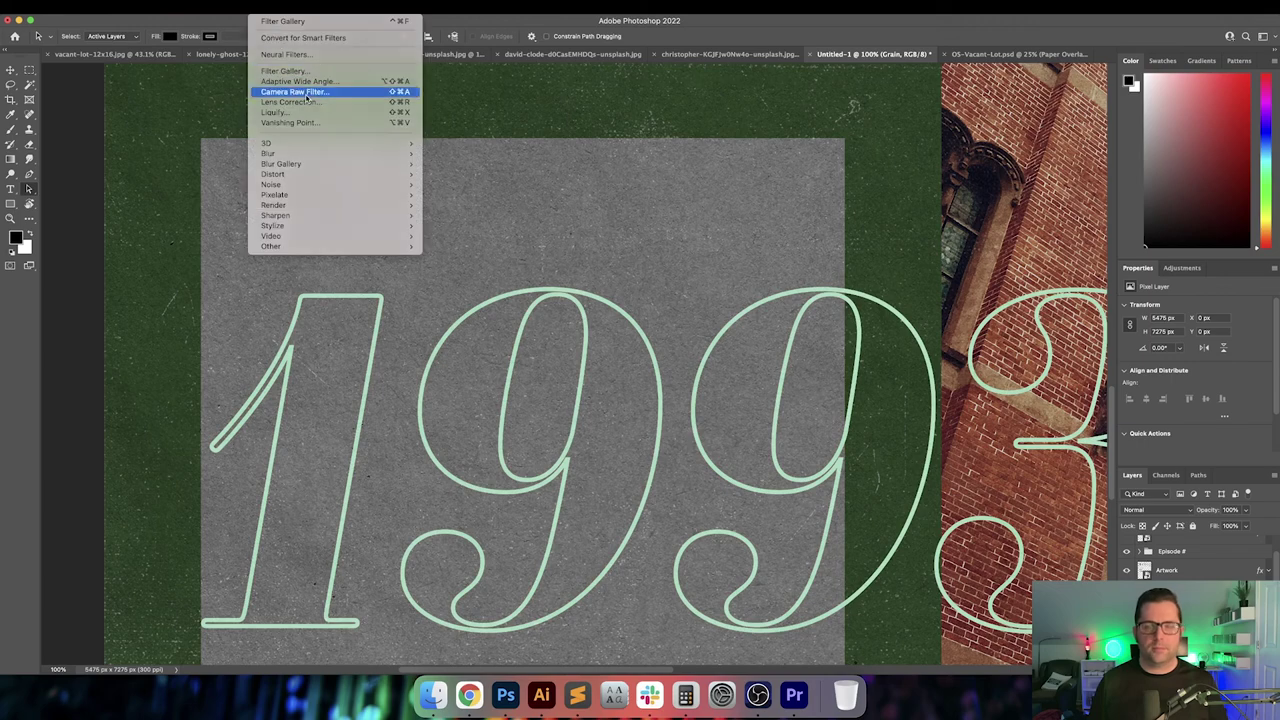
{"action": "left_click", "coordinate": [336, 92]}
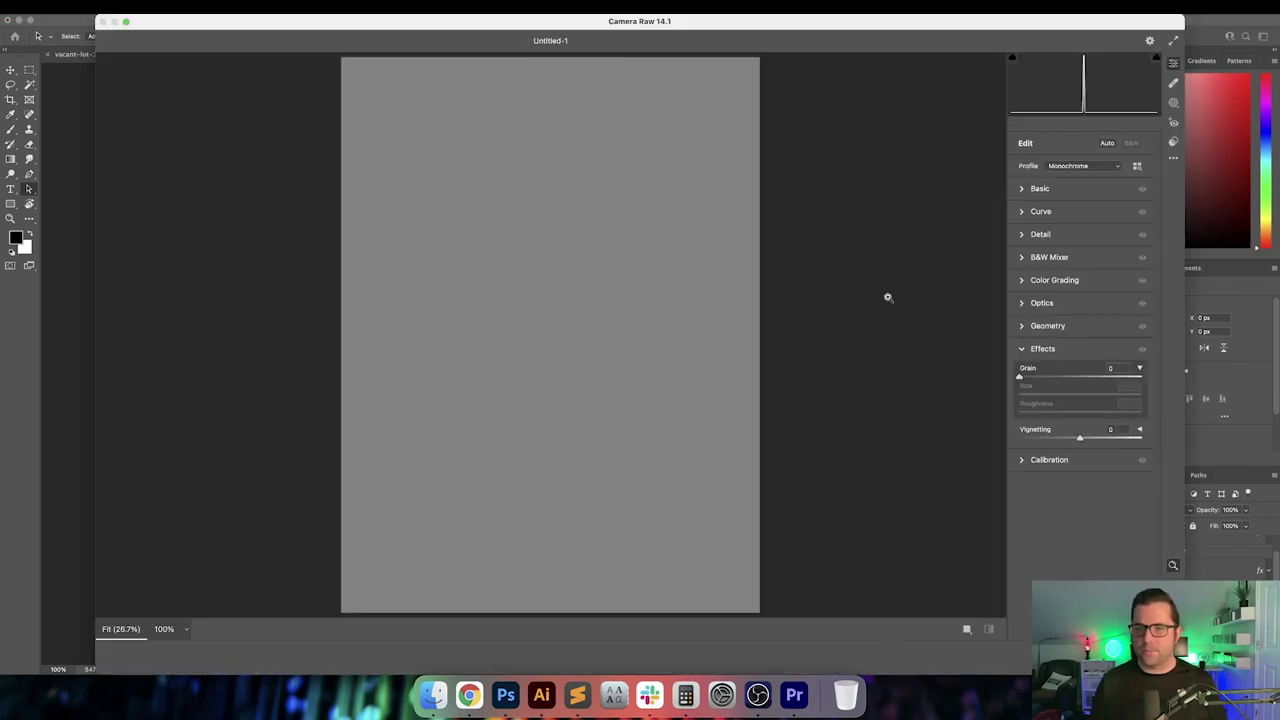
{"action": "key", "text": "shift+Up"}
{"action": "key", "text": "shift+Up"}
{"action": "key", "text": "shift+Up"}
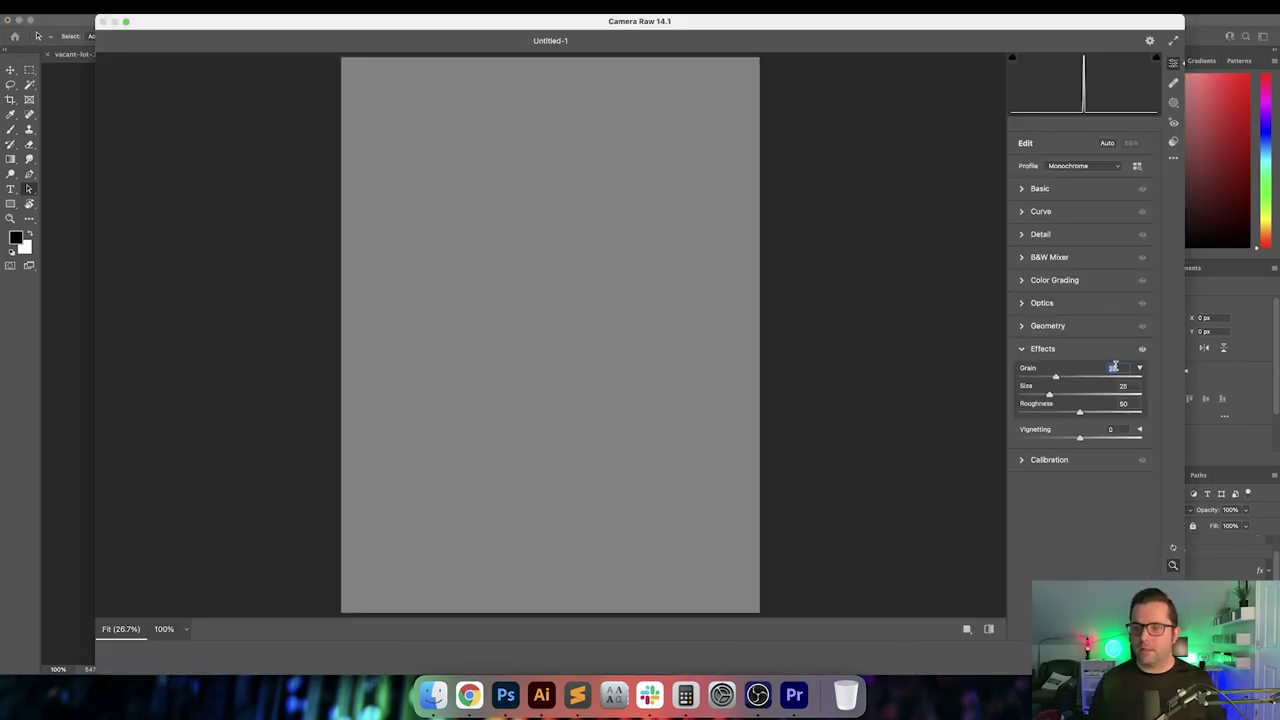
{"action": "key", "text": "Up"}
{"action": "key", "text": "Up"}
{"action": "key", "text": "Up"}
{"action": "key", "text": "Up"}
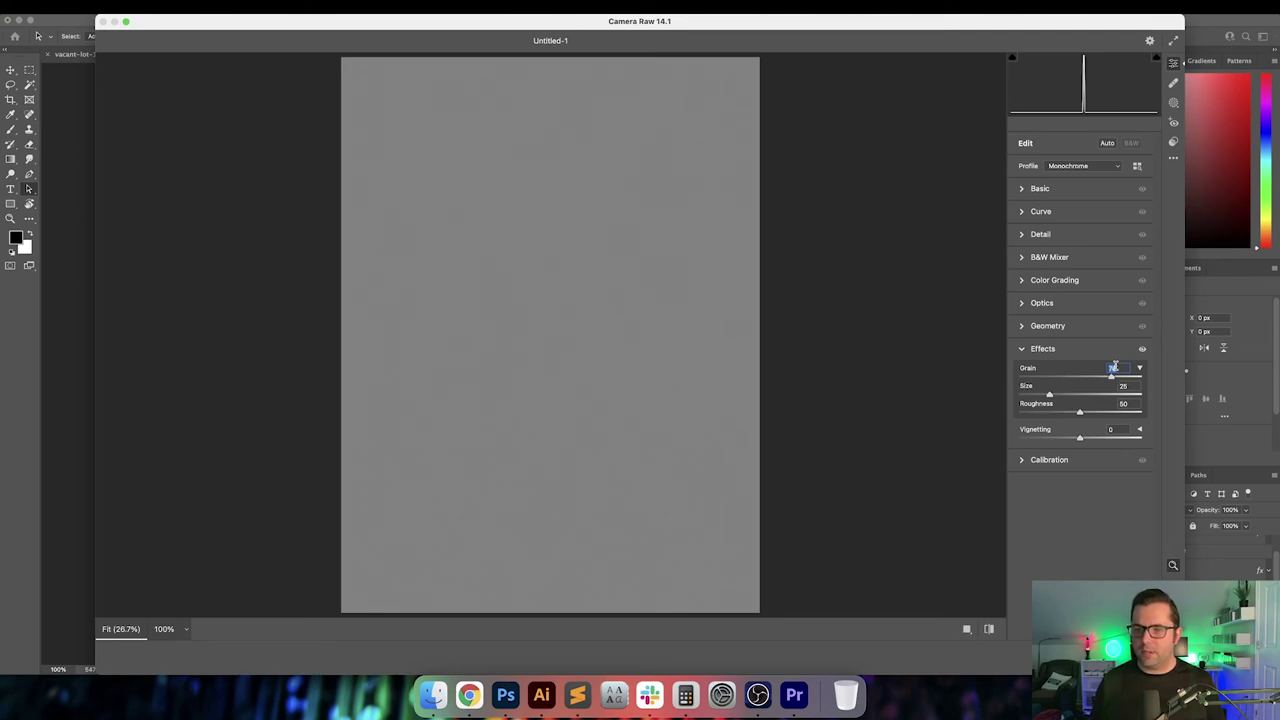
{"action": "key", "text": "Tab"}
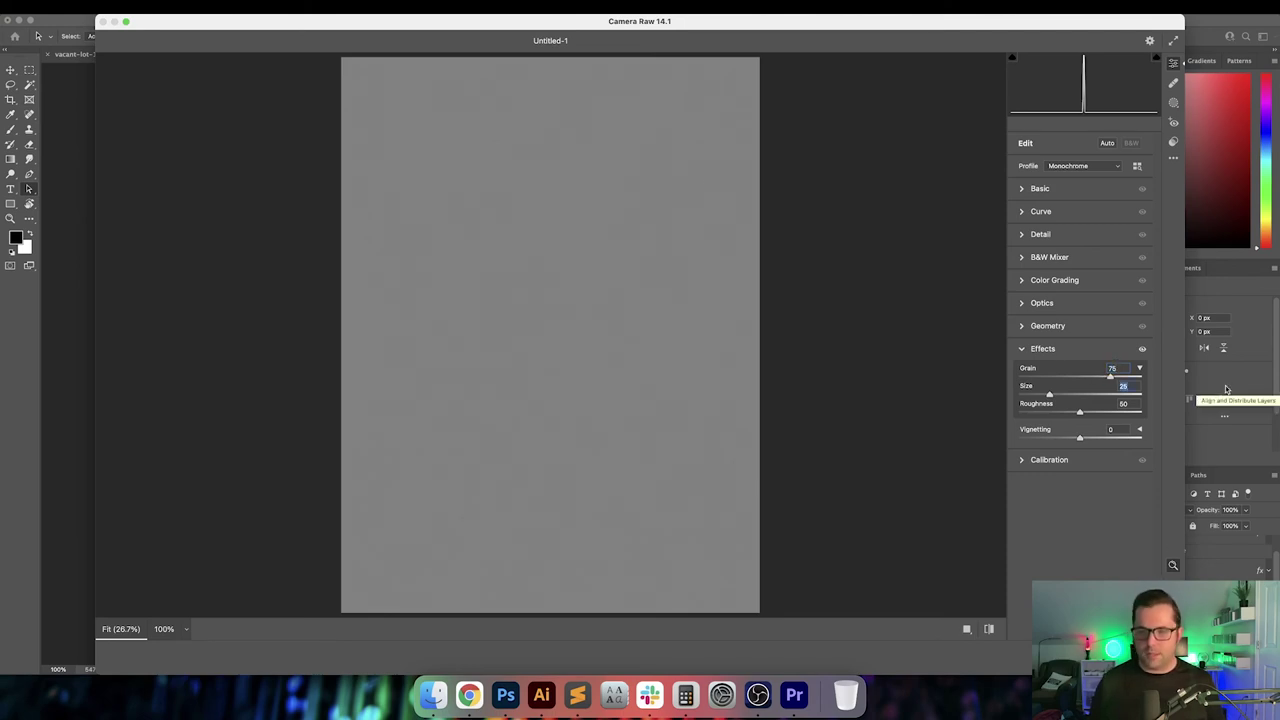
Set the grain's Roughness to 75, keep Size at 25, and apply the Camera Raw Filter
{"action": "key", "text": "Tab"}
{"action": "type", "text": "70"}
{"action": "key", "text": "Return"}
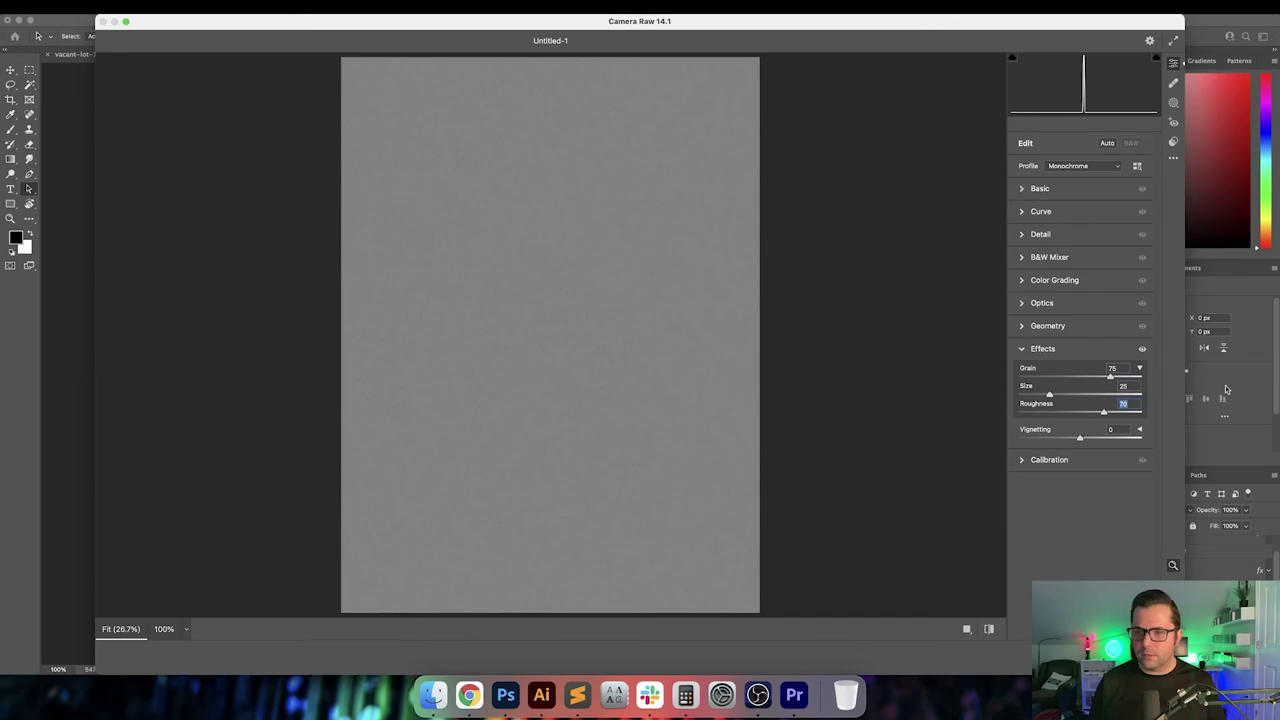
{"action": "key", "text": "Up"}
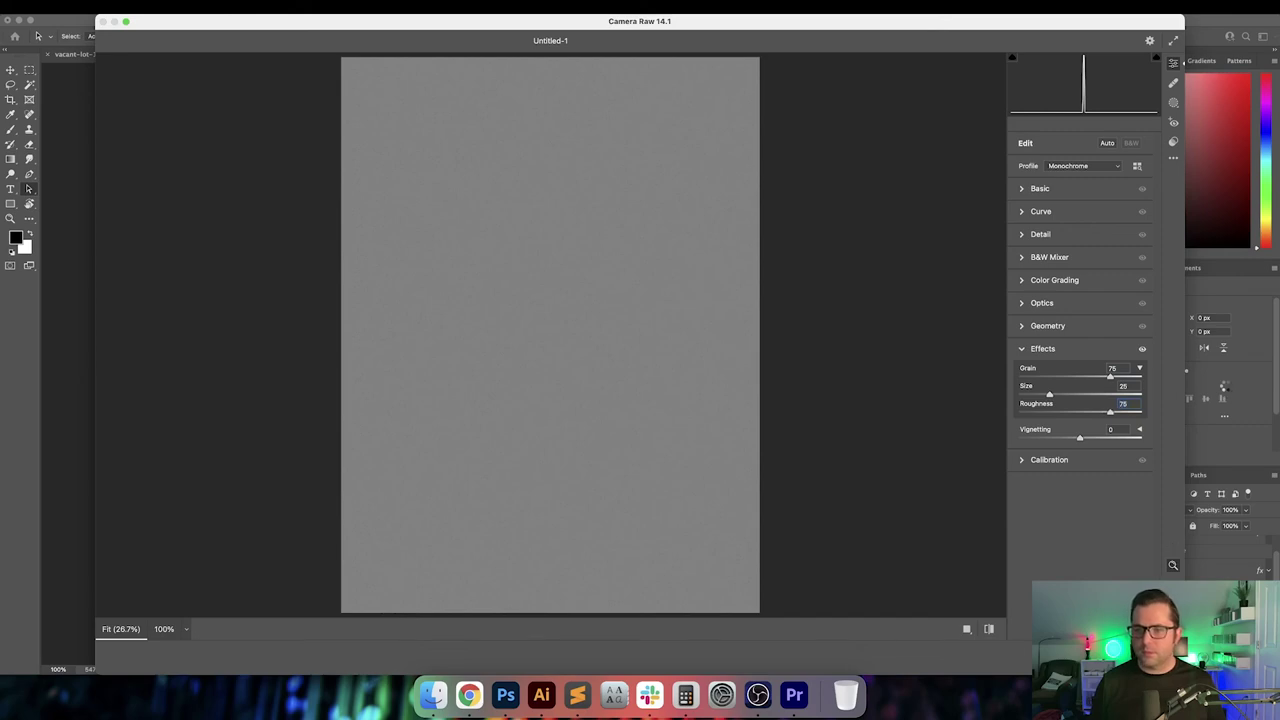
{"action": "key", "text": "Return"}
Set the Grain layer's blend mode to Overlay and inspect the grain over the iguana photo
{"action": "left_click", "coordinate": [1176, 512]}
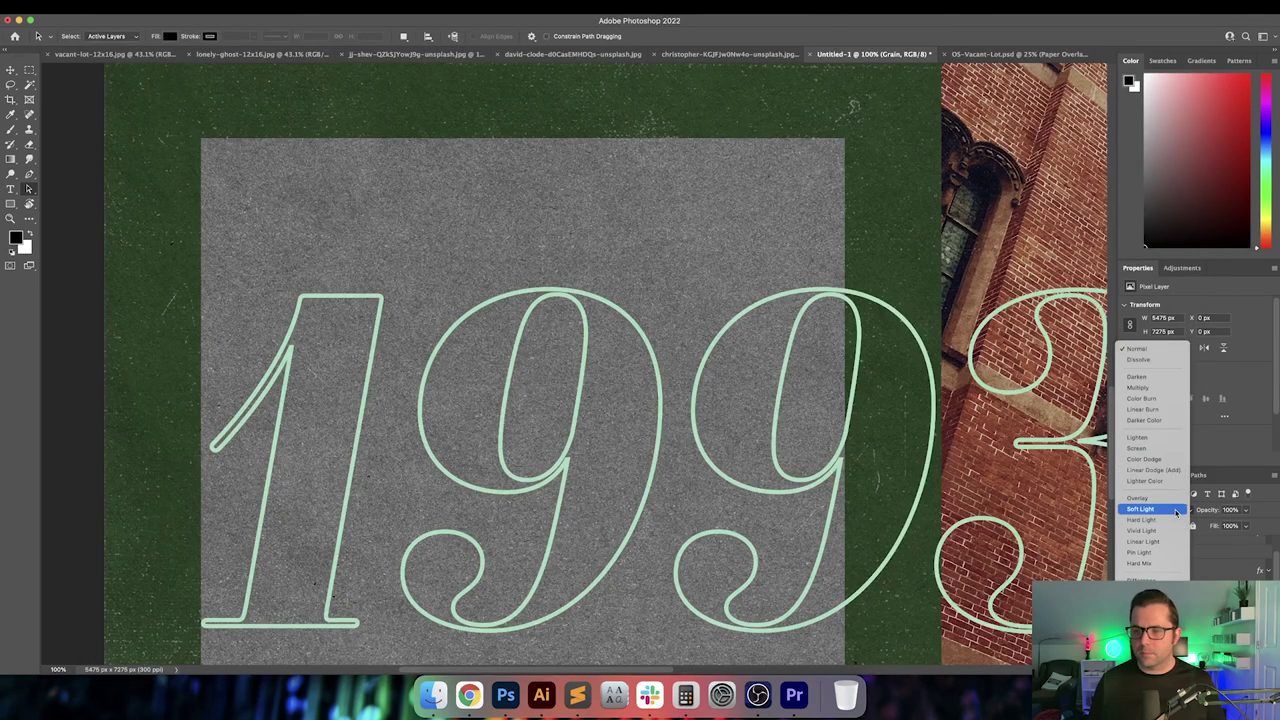
{"action": "left_click", "coordinate": [1162, 503]}
{"action": "key", "text": "v"}
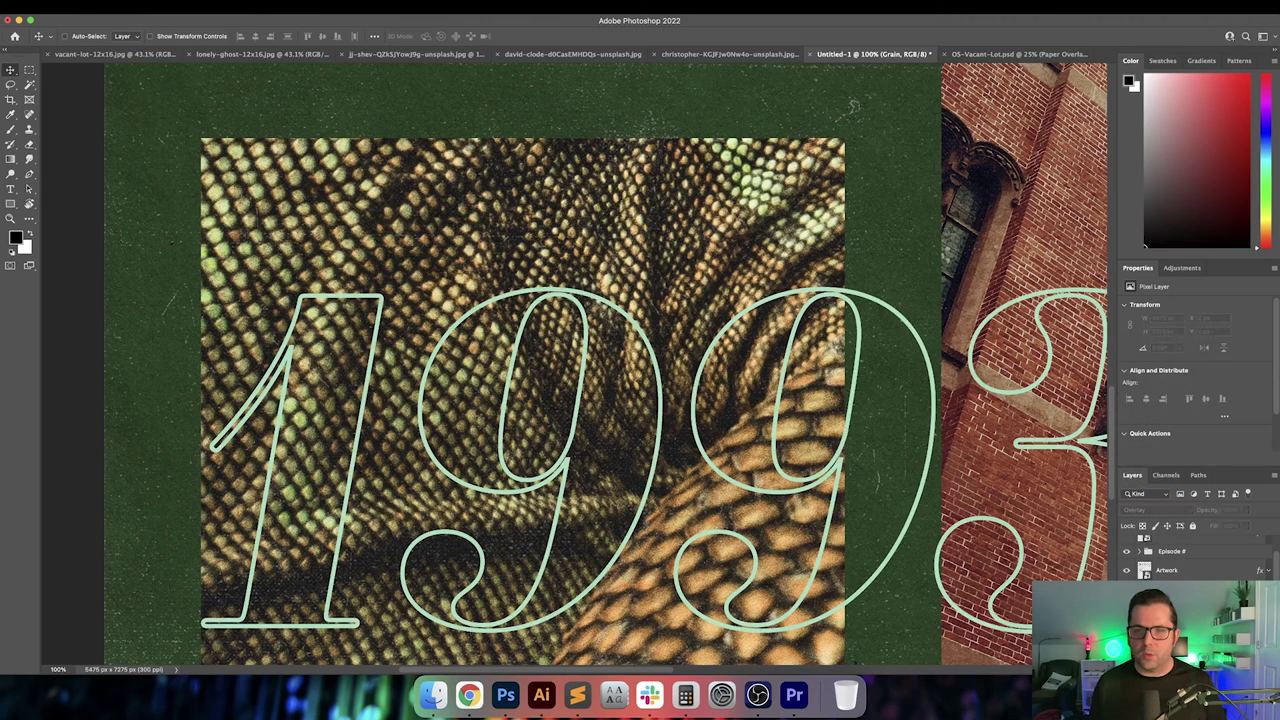
{"action": "scroll", "coordinate": [952, 540], "scroll_direction": "down", "scroll_amount": 2}
{"action": "left_click_drag", "start_coordinate": [952, 540], "coordinate": [931, 457]}
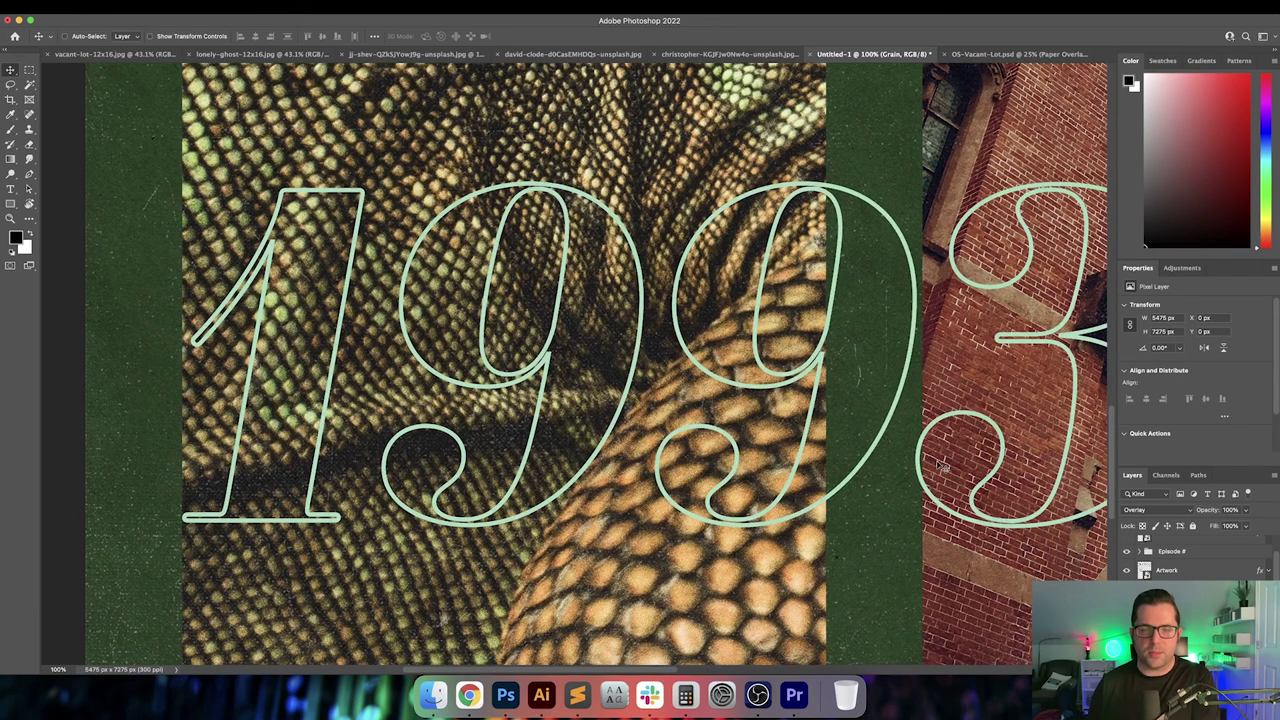
Cycle the Grain layer through the full list of blend modes to compare the effects, ending back on Overlay
{"action": "key", "text": "shift+plus"}
{"action": "key", "text": "shift+plus"}
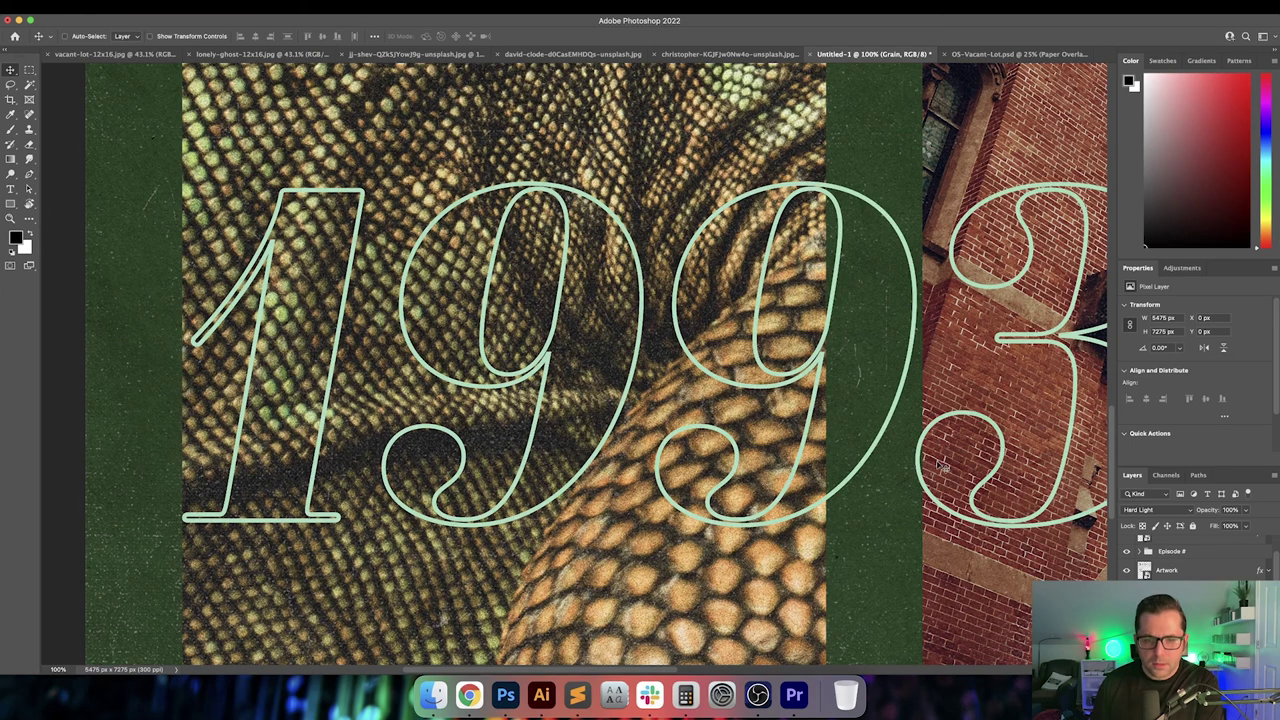
{"action": "key", "text": "shift+plus"}
{"action": "key", "text": "shift+plus"}
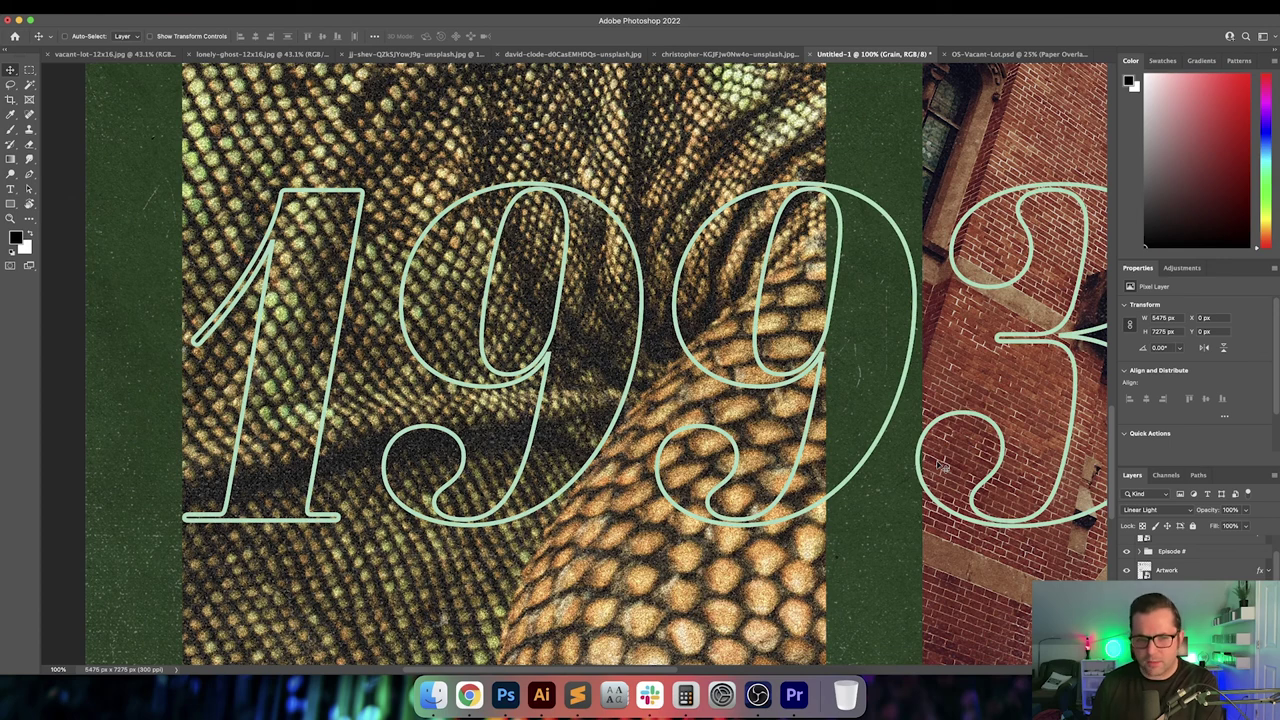
{"action": "key", "text": "shift+plus"}
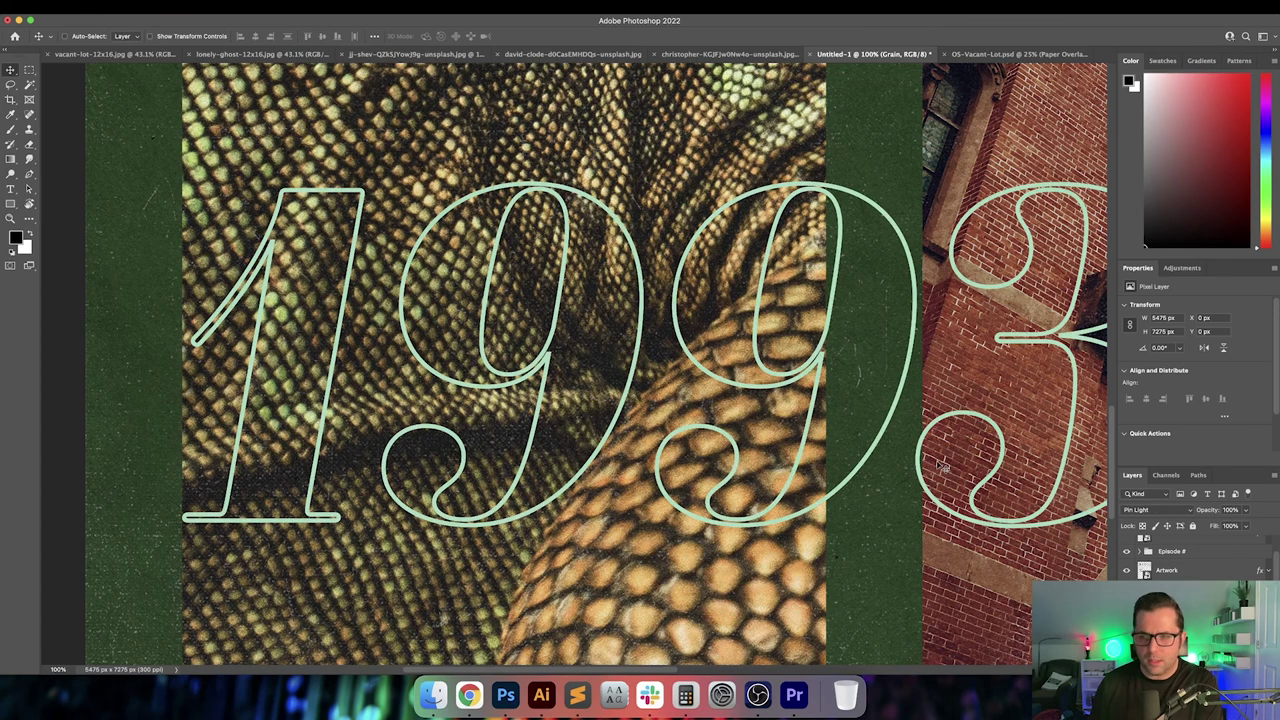
{"action": "key", "text": "shift+plus"}
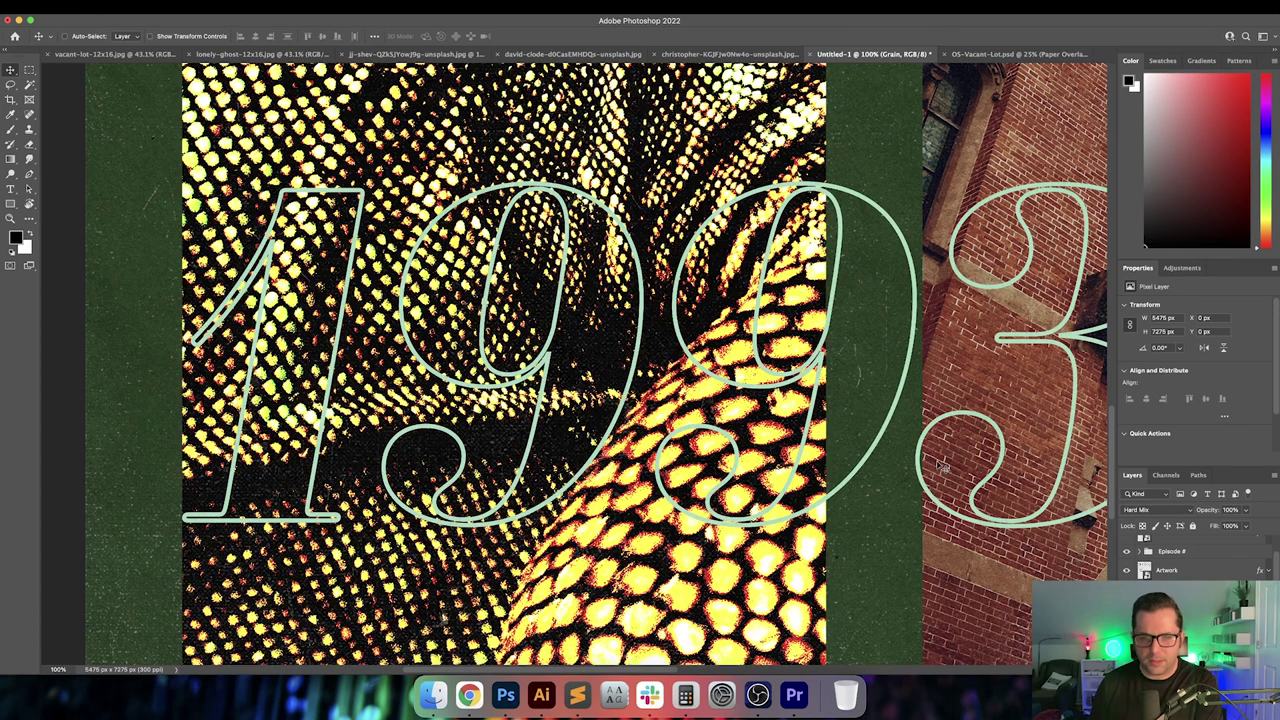
{"action": "key", "text": "shift+plus"}
{"action": "key", "text": "shift+plus"}
{"action": "key", "text": "shift+plus"}
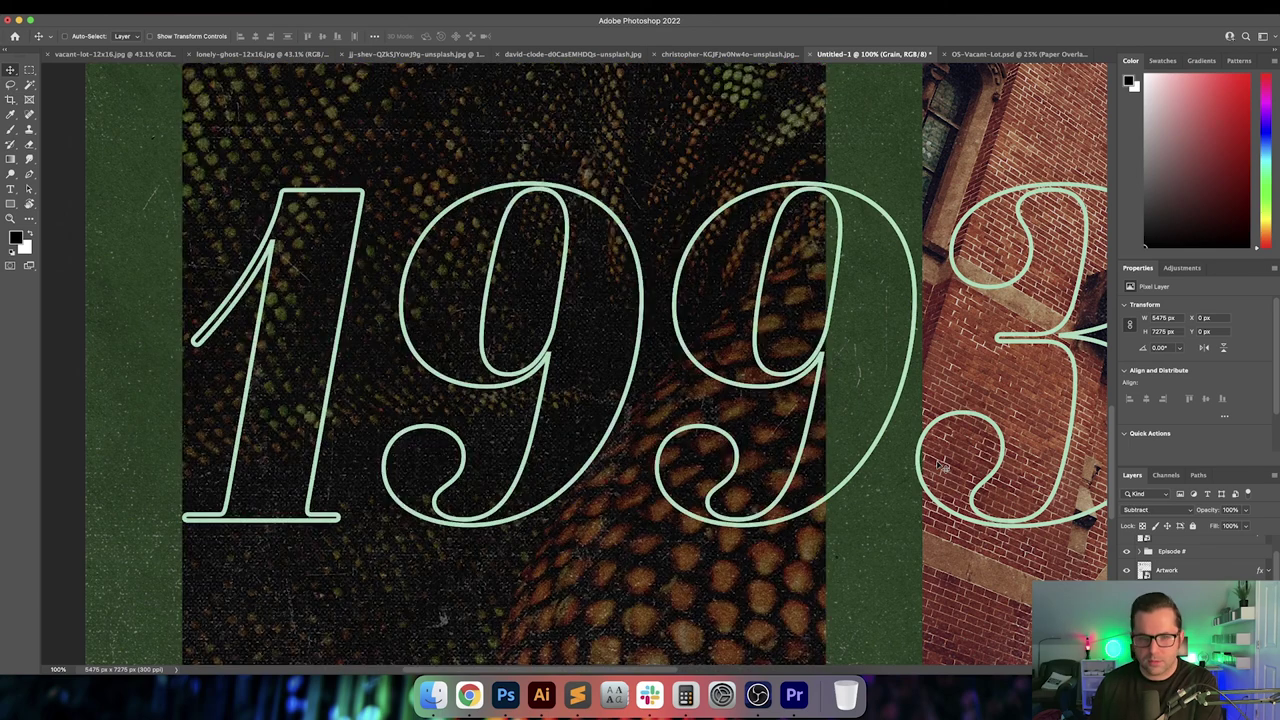
{"action": "key", "text": "shift+plus"}
{"action": "key", "text": "shift+plus"}
{"action": "key", "text": "shift+plus"}
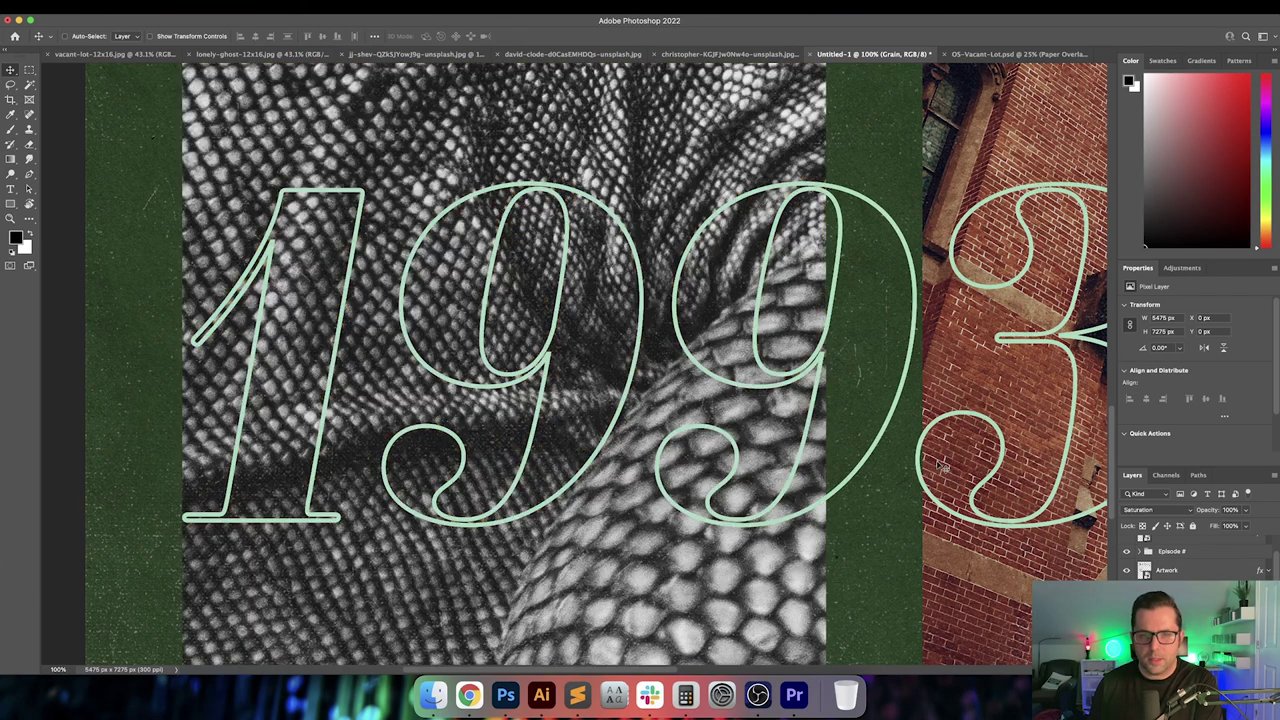
{"action": "key", "text": "shift+plus"}
{"action": "key", "text": "shift+plus"}
{"action": "key", "text": "shift+plus"}
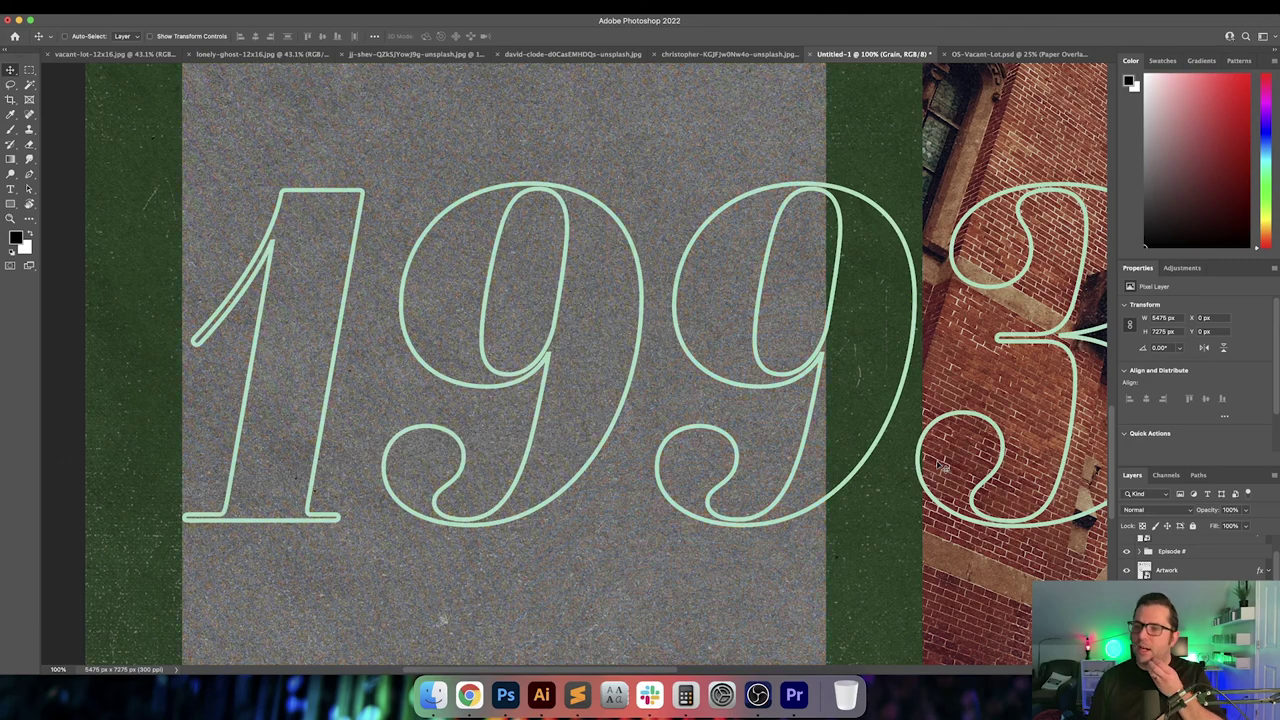
{"action": "key", "text": "shift+plus"}
{"action": "key", "text": "shift+plus"}
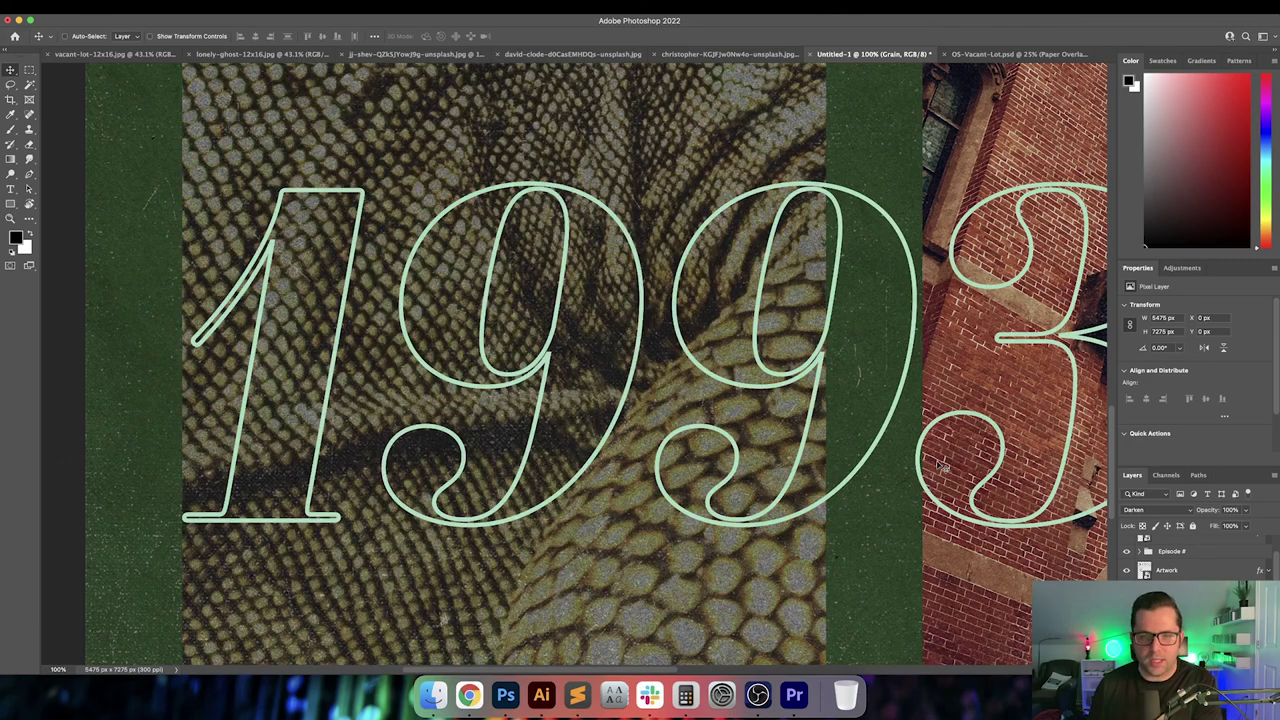
{"action": "key", "text": "shift+plus"}
{"action": "key", "text": "shift+plus"}
{"action": "key", "text": "shift+plus"}
{"action": "key", "text": "shift+plus"}
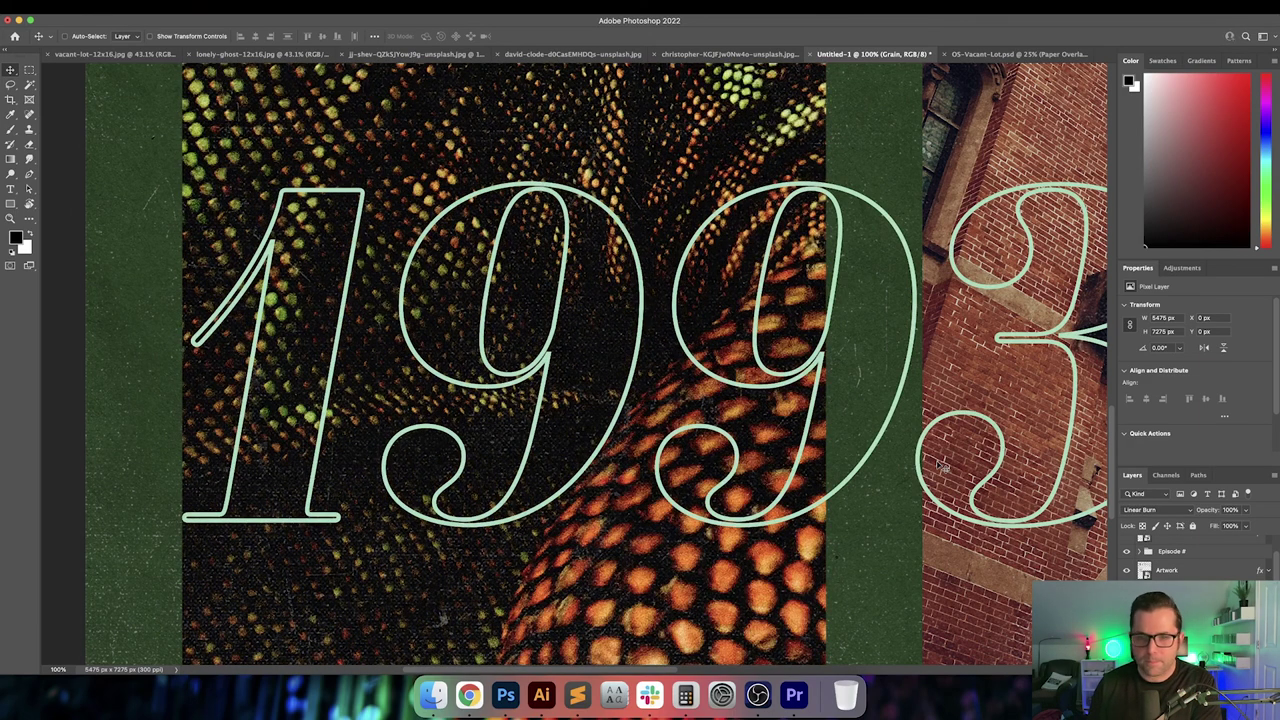
{"action": "key", "text": "shift+plus"}
{"action": "key", "text": "shift+plus"}
{"action": "key", "text": "shift+plus"}
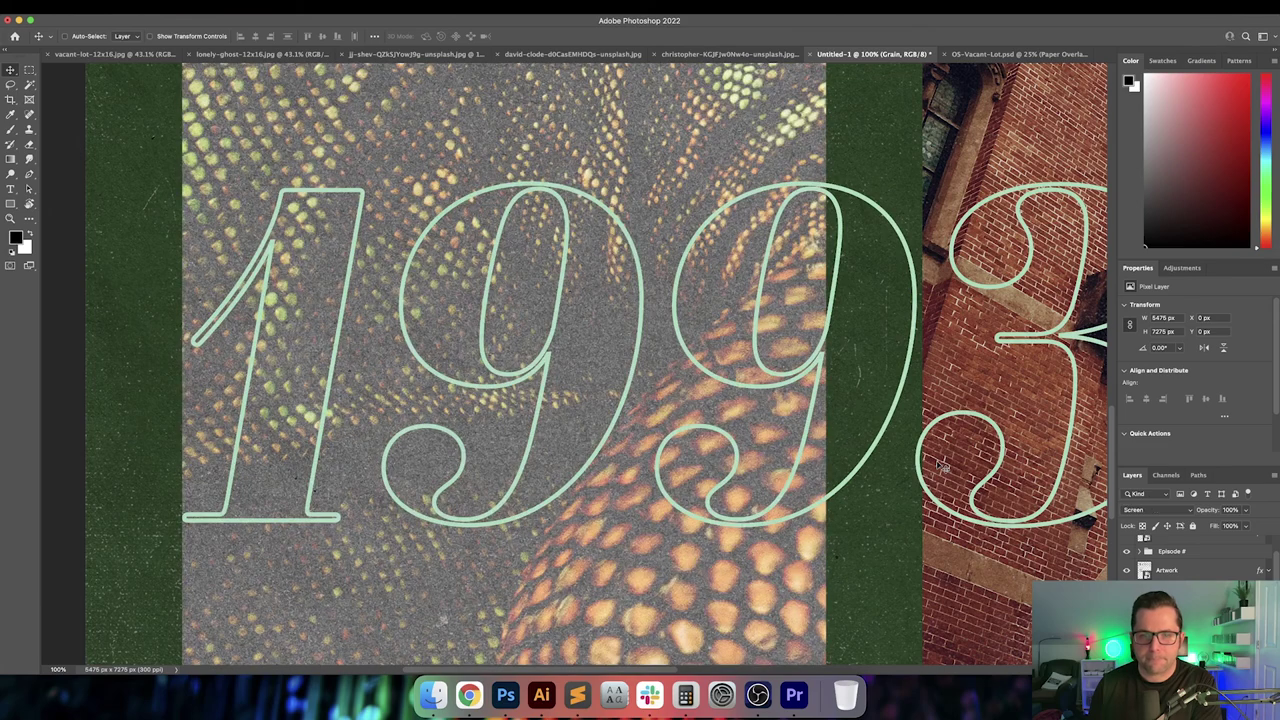
{"action": "key", "text": "shift+plus"}
{"action": "key", "text": "shift+plus"}
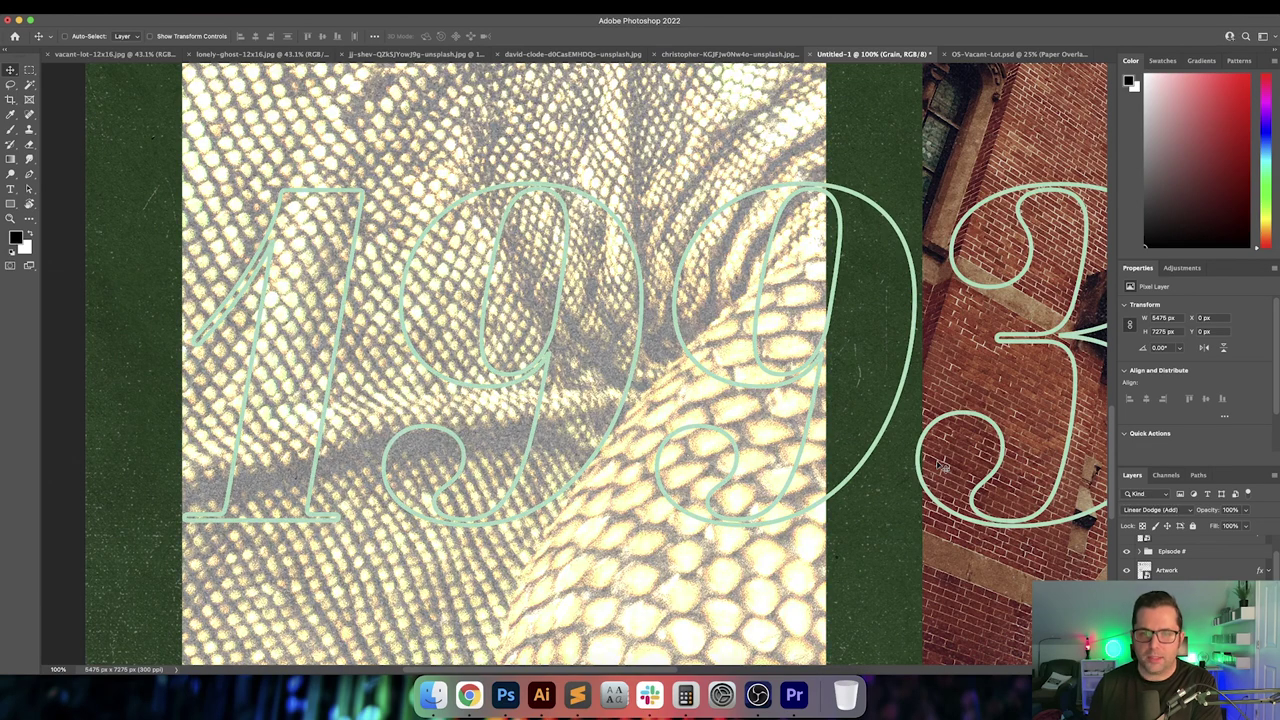
{"action": "key", "text": "shift+plus"}
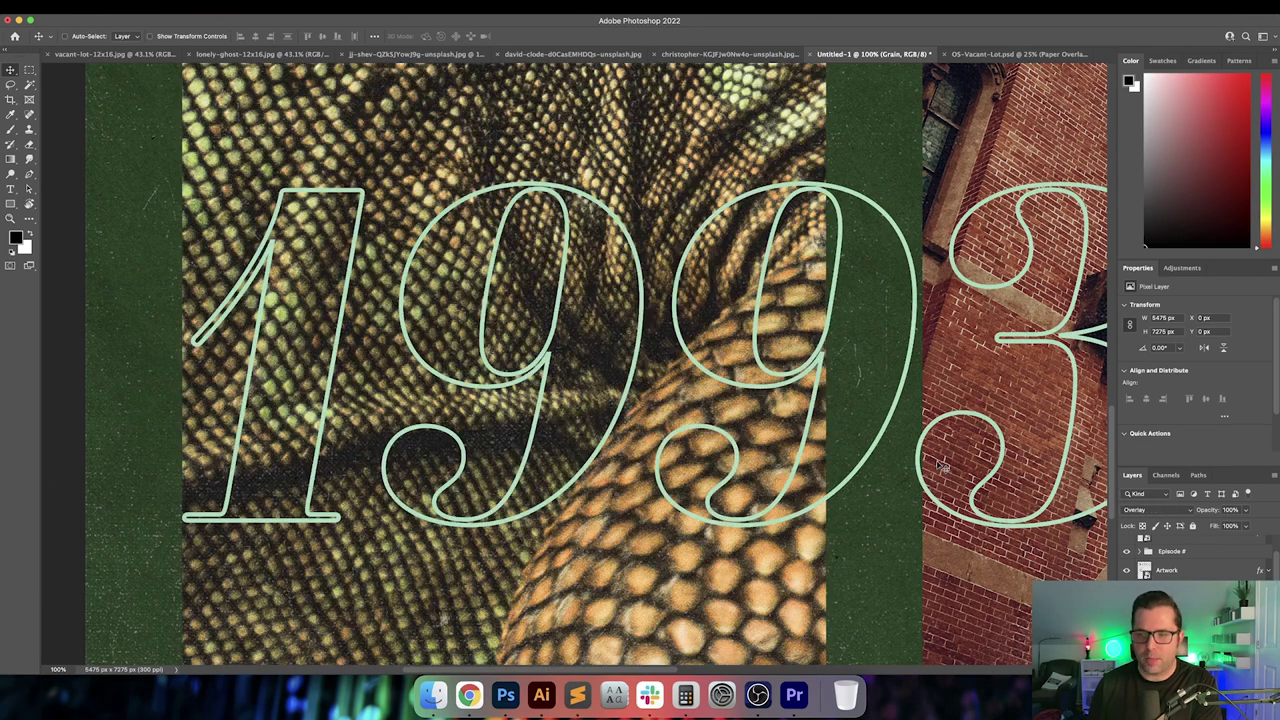
{"action": "key", "text": "shift+plus"}
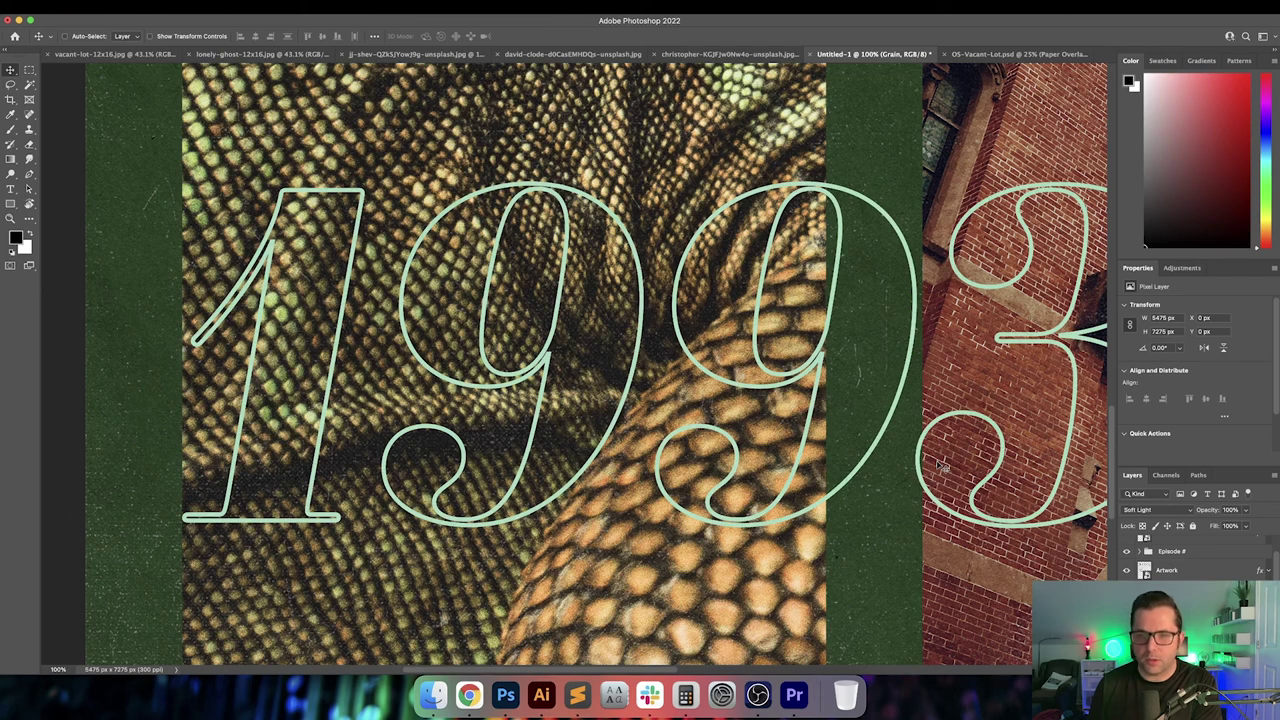
{"action": "key", "text": "shift+minus"}
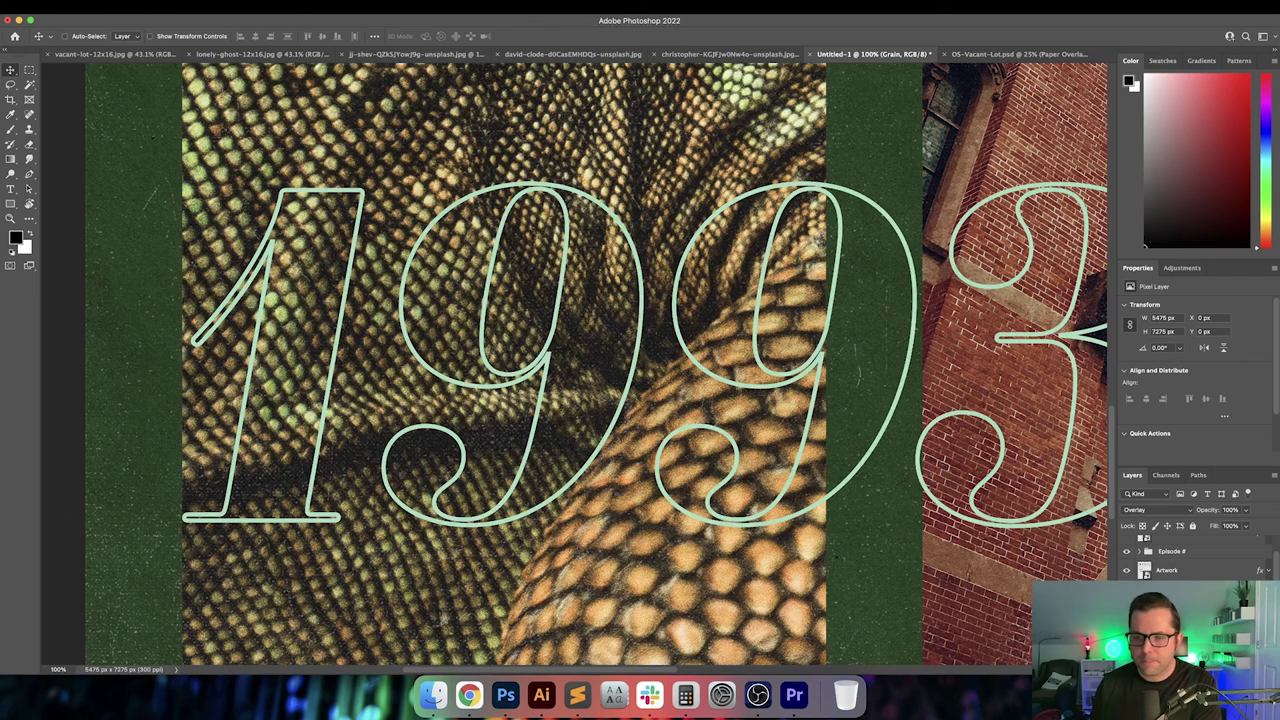
{"action": "key", "text": "shift+minus"}
{"action": "key", "text": "shift+plus"}
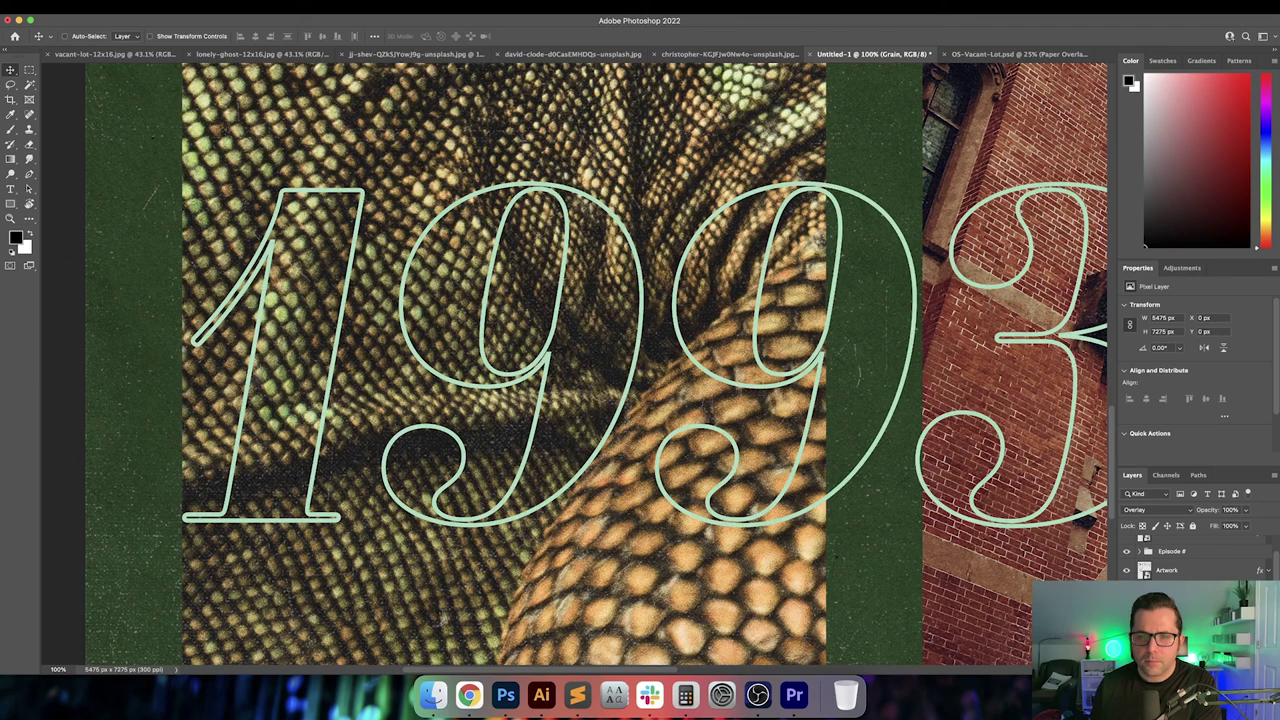
Switch the Grain layer's blend mode to Linear Light
{"action": "key", "text": "super+l"}
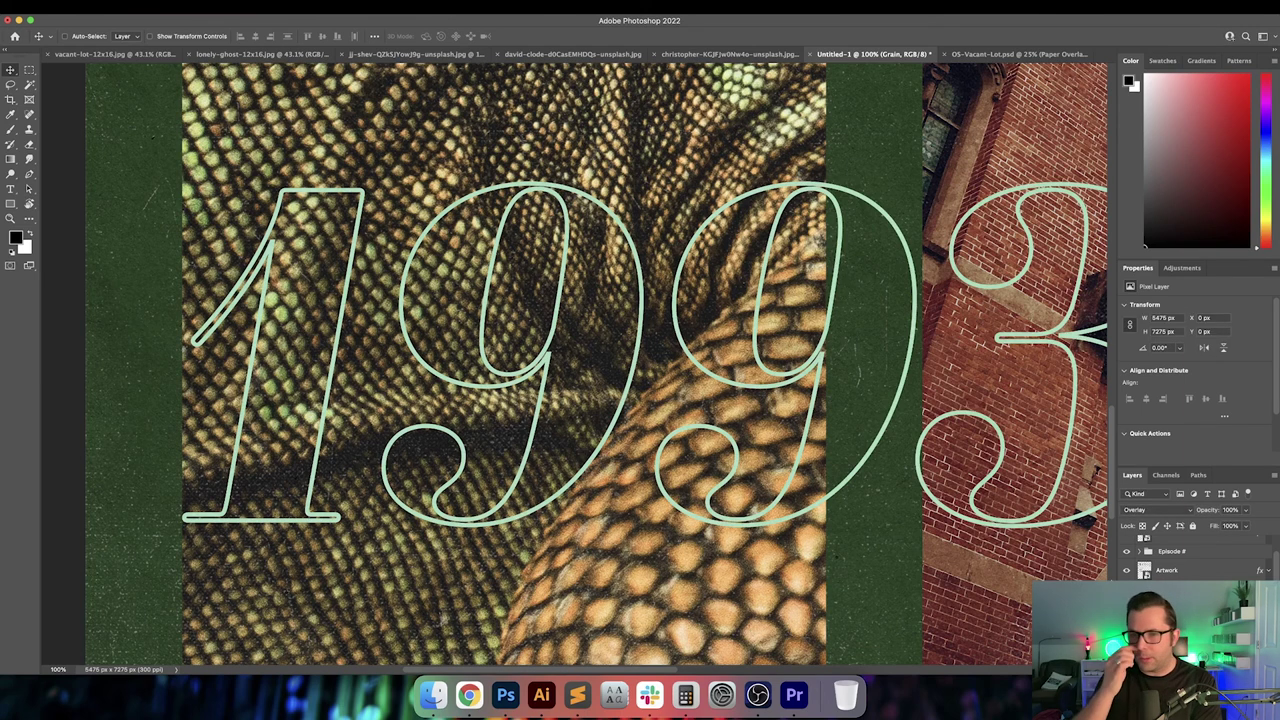
{"action": "key", "text": "shift+plus"}
{"action": "key", "text": "shift+plus"}
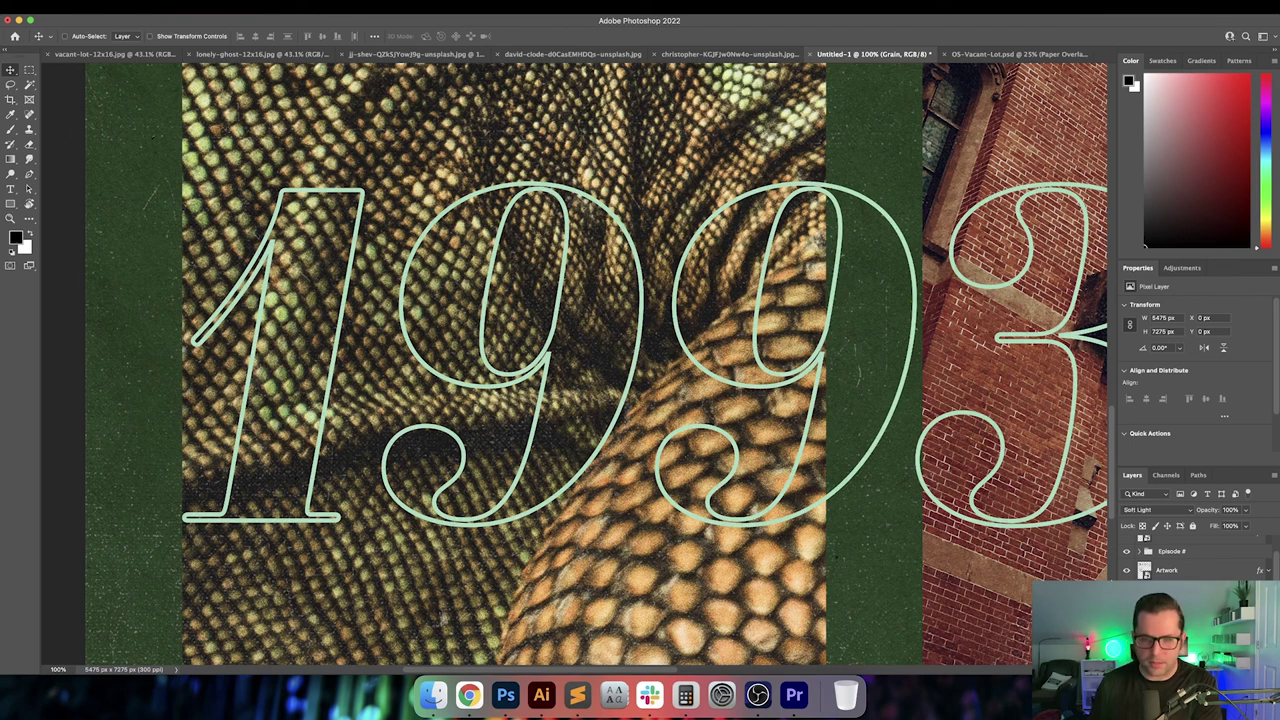
{"action": "key", "text": "shift+plus"}
{"action": "key", "text": "shift+plus"}
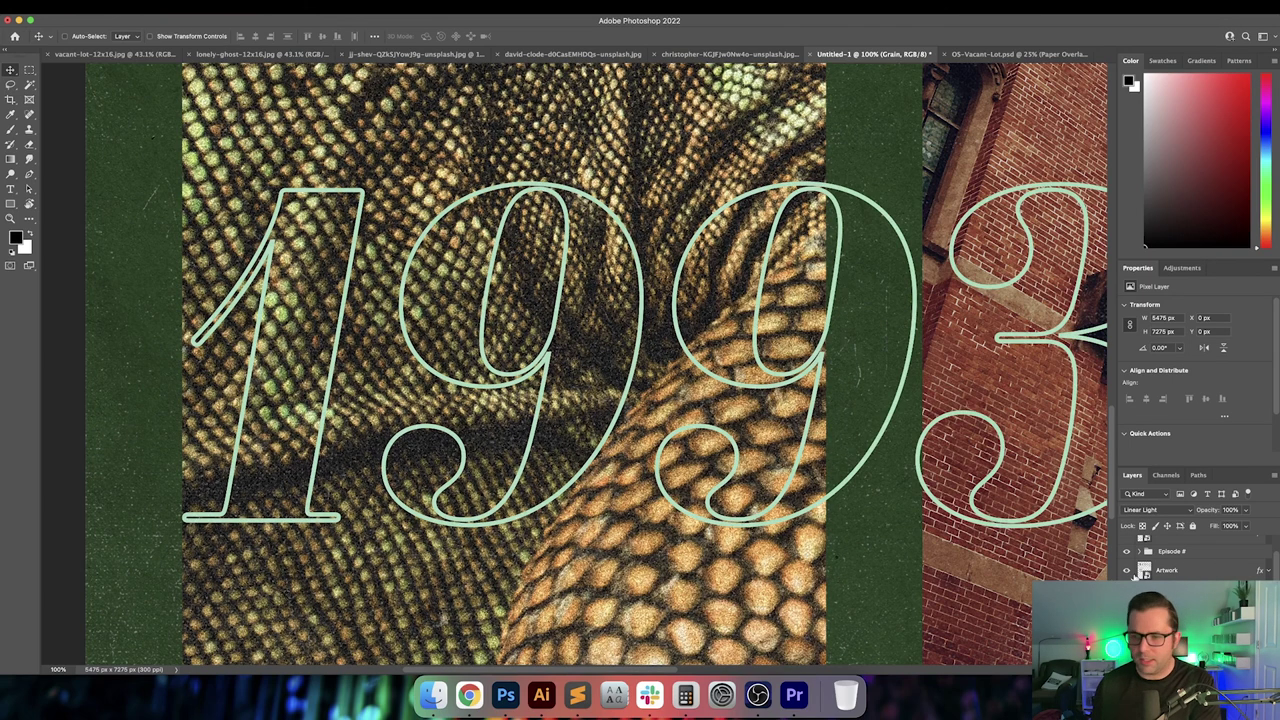
Compare the Grain layer at 75% and 50% opacity, and settle on 75%
{"action": "left_click", "coordinate": [1231, 509]}
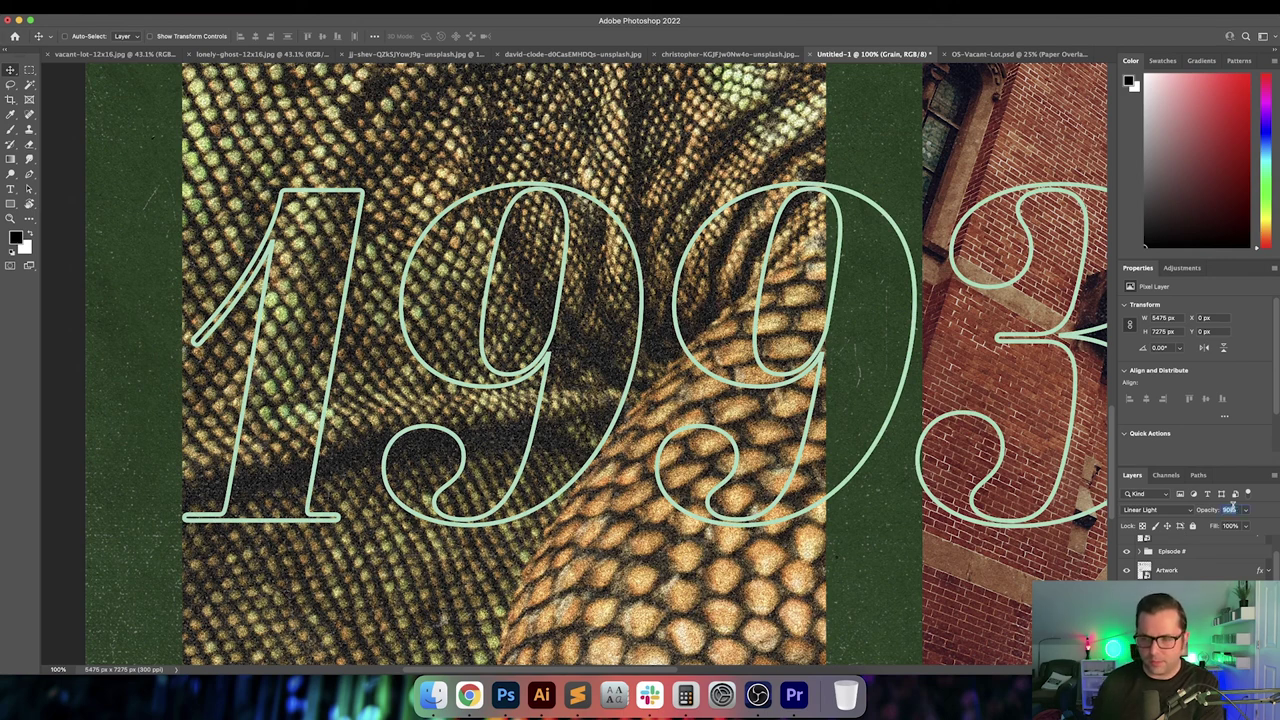
{"action": "type", "text": "70"}
{"action": "key", "text": "Return"}
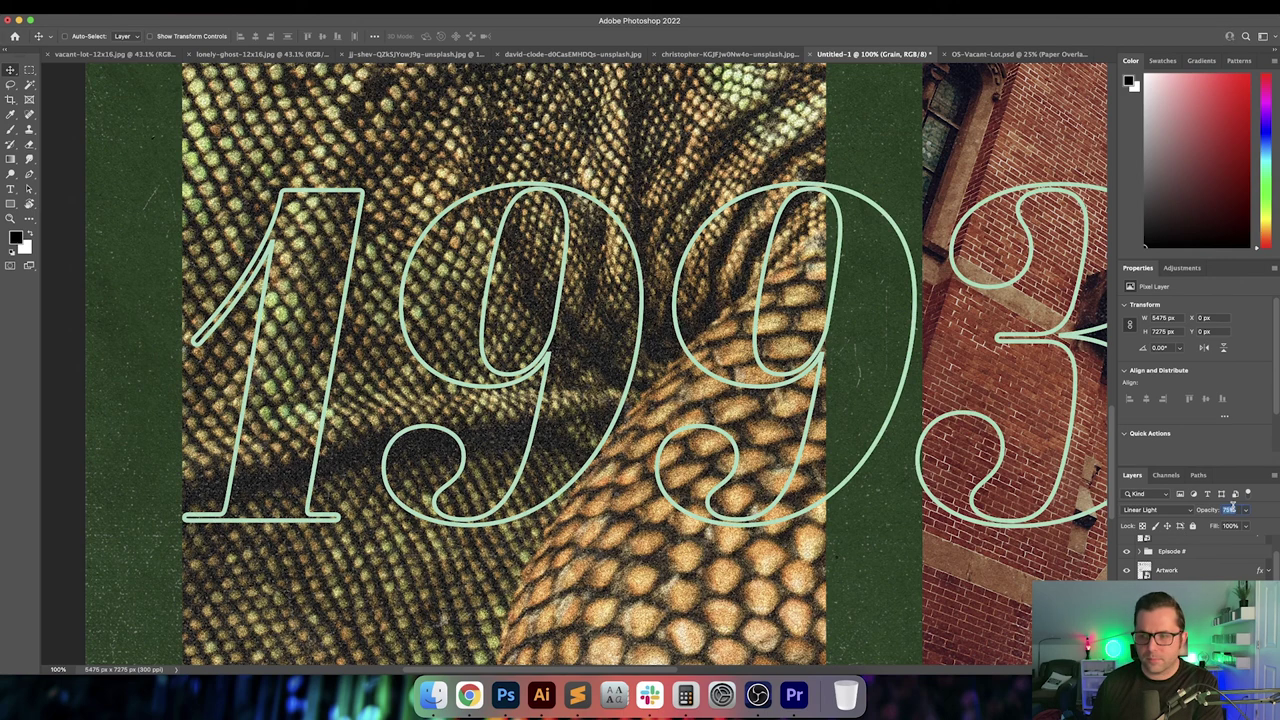
{"action": "key", "text": "Return"}
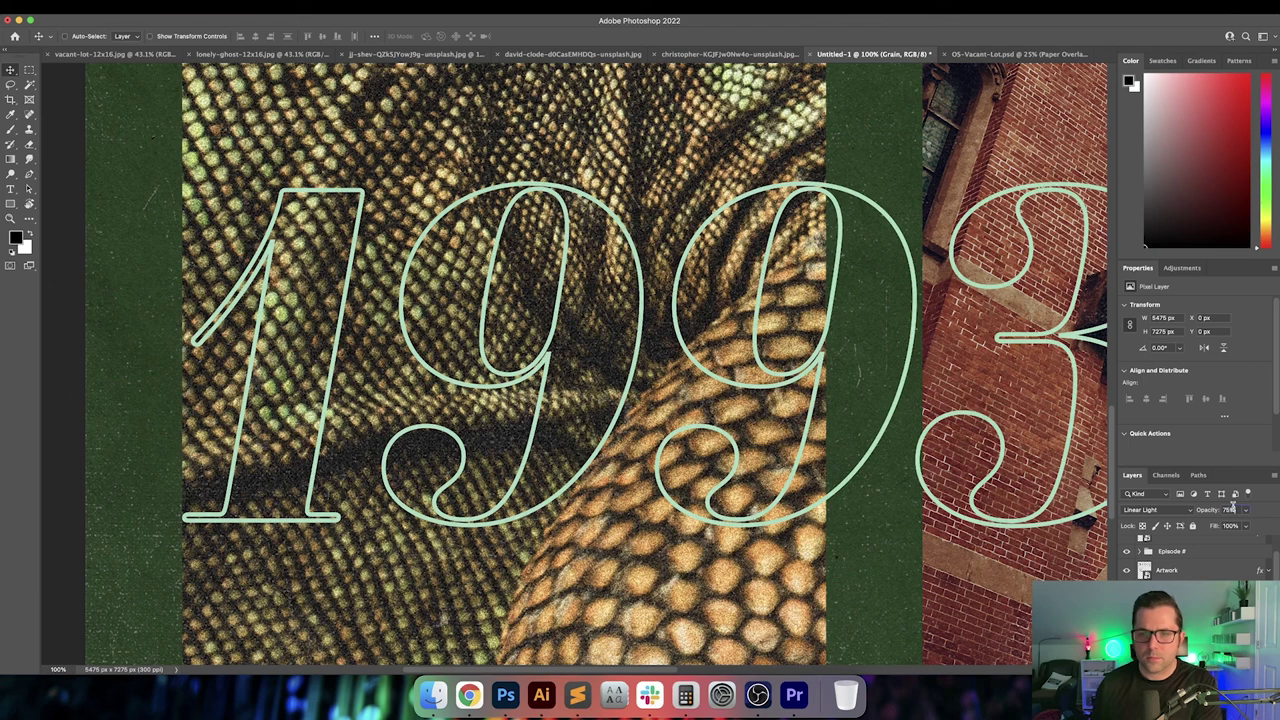
{"action": "double_click", "coordinate": [1233, 508]}
{"action": "type", "text": "50"}
{"action": "key", "text": "Return"}
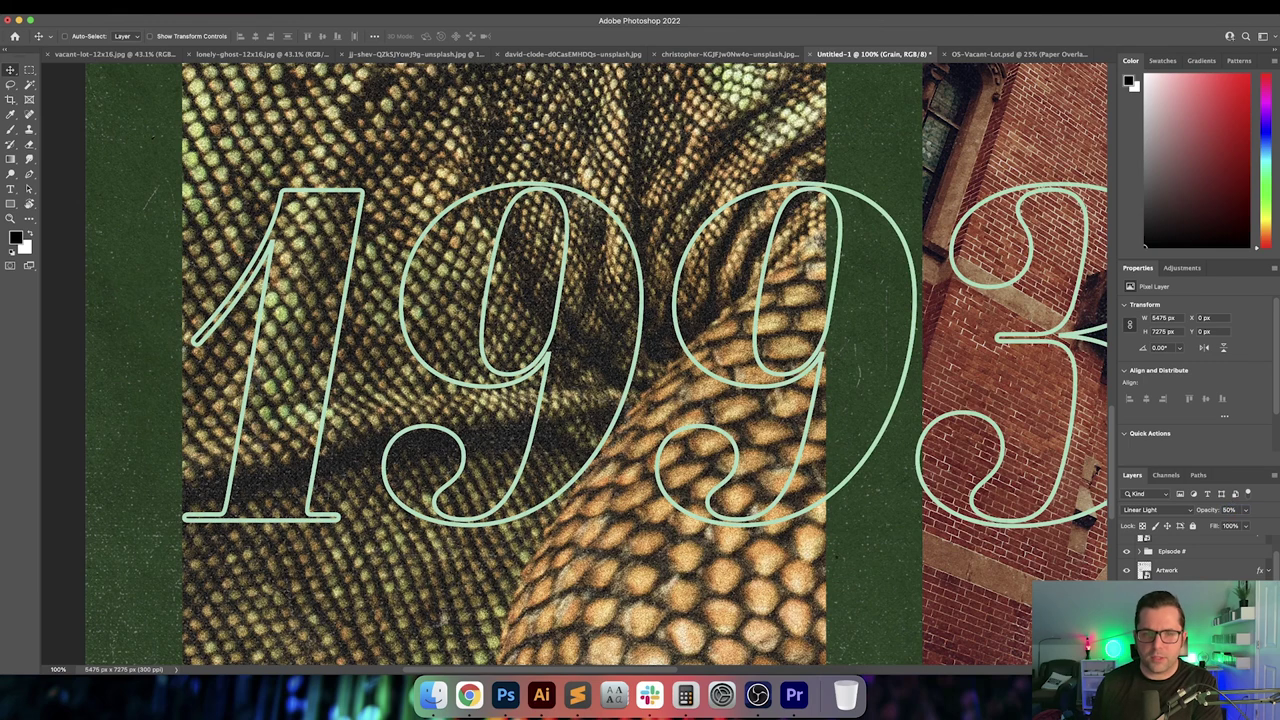
{"action": "double_click", "coordinate": [1230, 509]}
{"action": "type", "text": "75"}
{"action": "key", "text": "Return"}
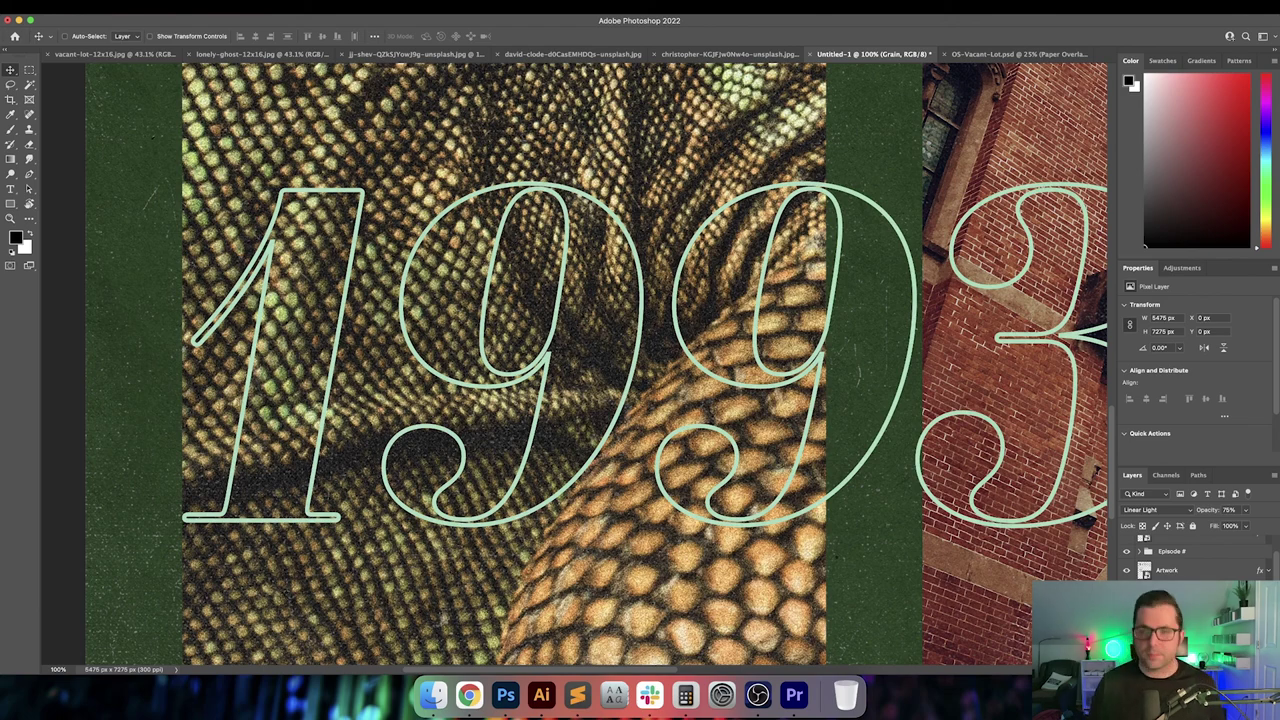
View the whole poster in full-screen mode, fitted to the screen
{"action": "key", "text": "super+minus"}
{"action": "key", "text": "super+minus"}
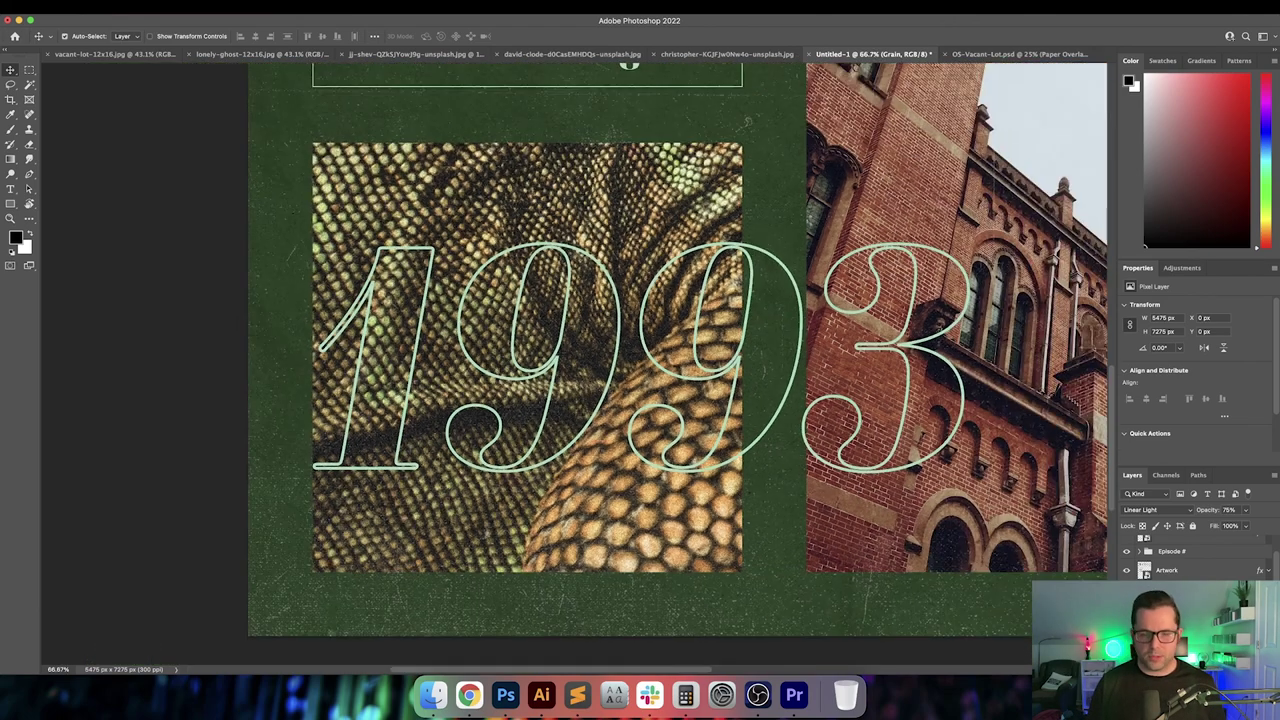
{"action": "key", "text": "f"}
{"action": "key", "text": "f"}
{"action": "key", "text": "super+0"}
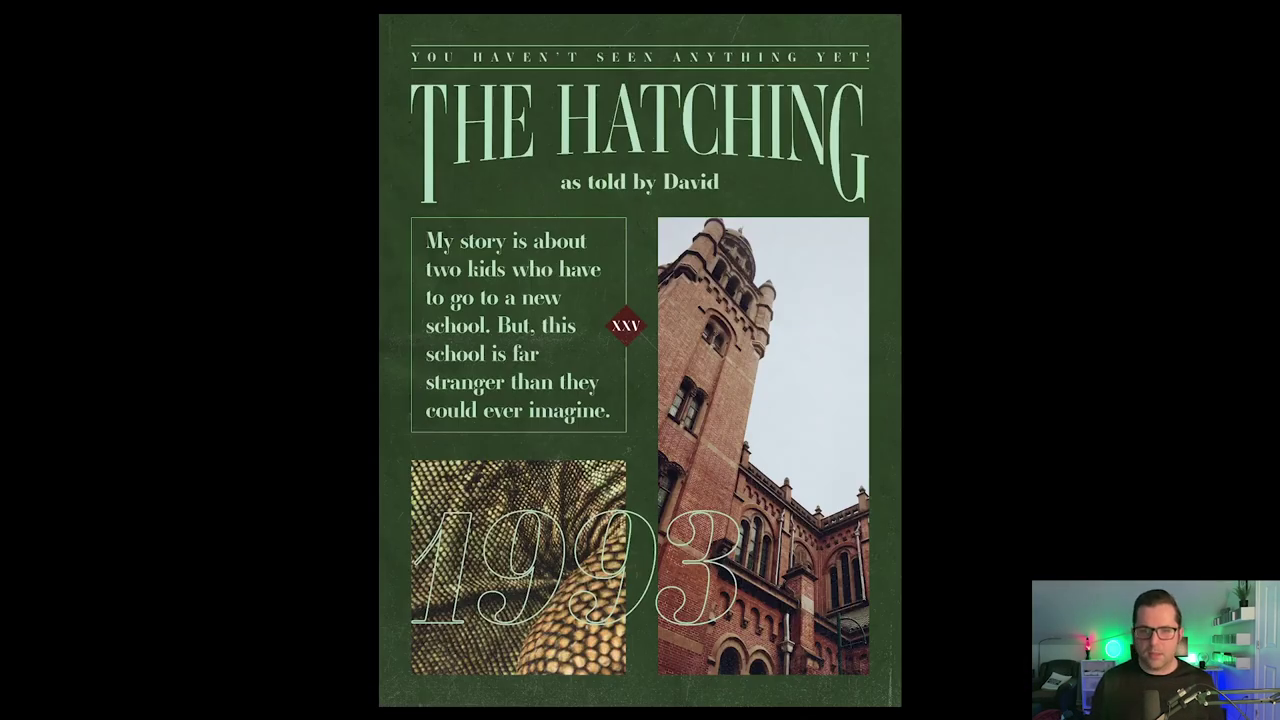